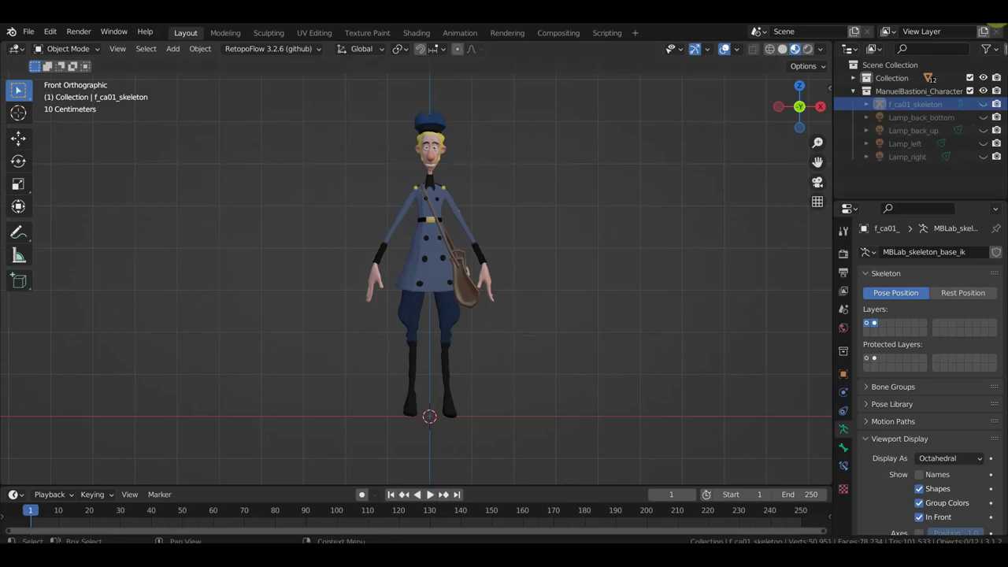
Inspect the blonde female bust up close, zooming in and back out
left_click(997, 26)
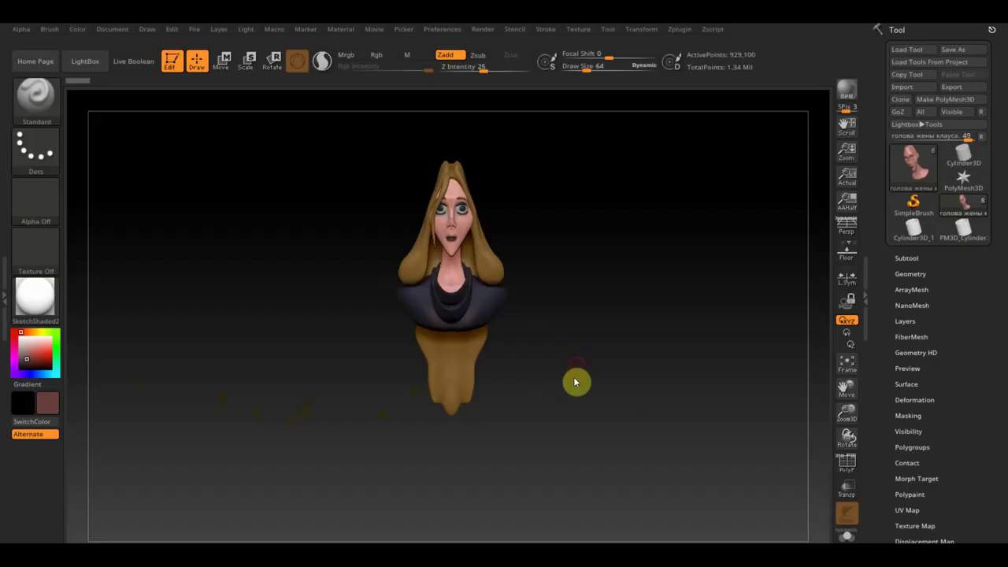
mouse_move(626, 334)
left_mouse_down("alt")
mouse_move(649, 417)
mouse_move(554, 410)
mouse_move(669, 401)
left_mouse_up("alt")
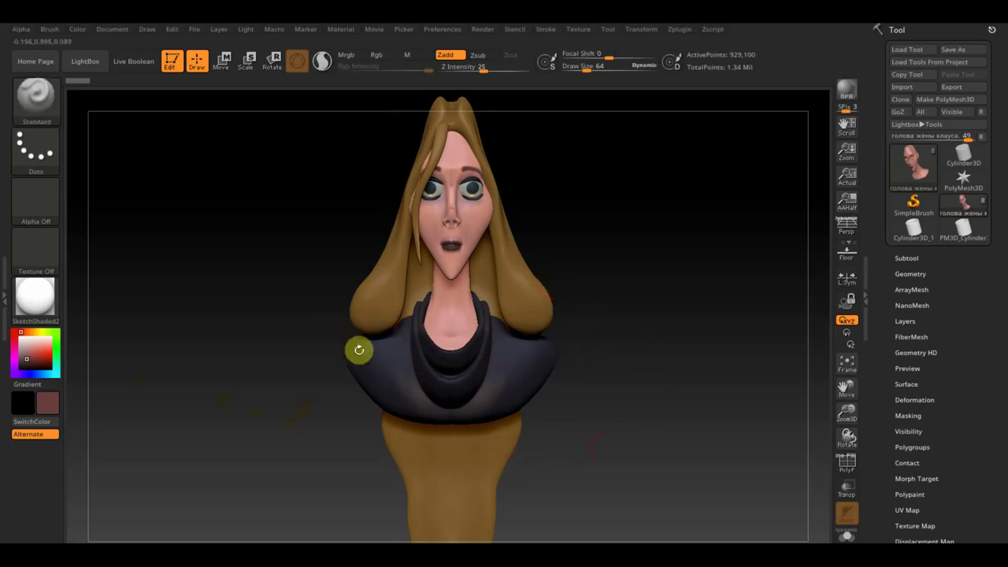
left_click_drag(655, 447, 626, 319, "alt")
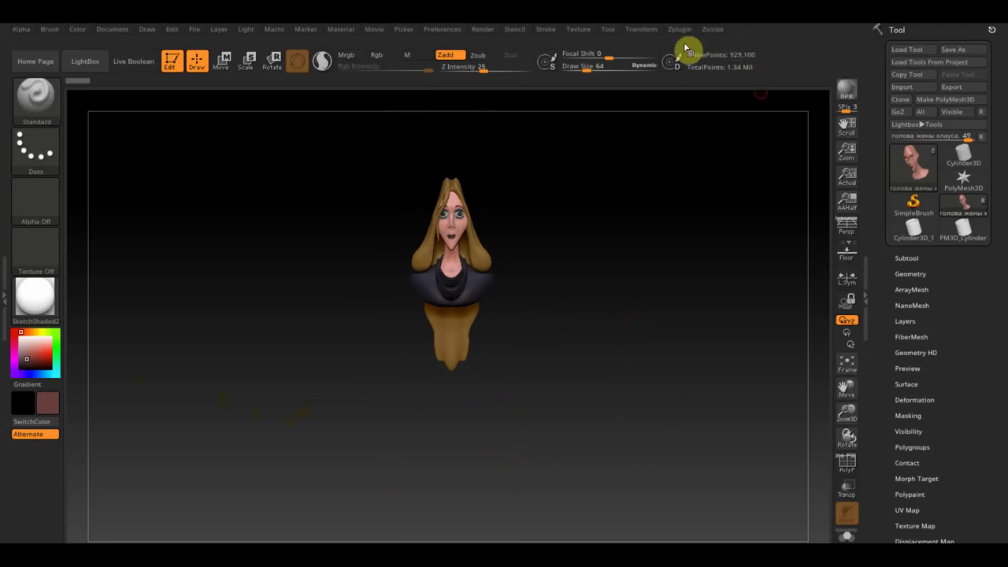
Import the two-pose character reference sheet as a Spotlight overlay
left_click(584, 33)
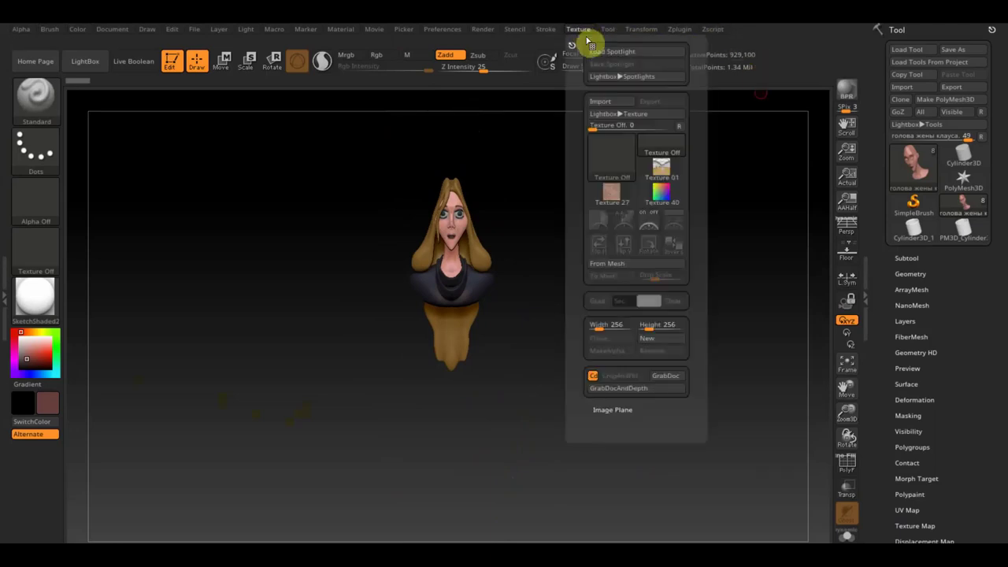
left_click(613, 104)
double_click(273, 206)
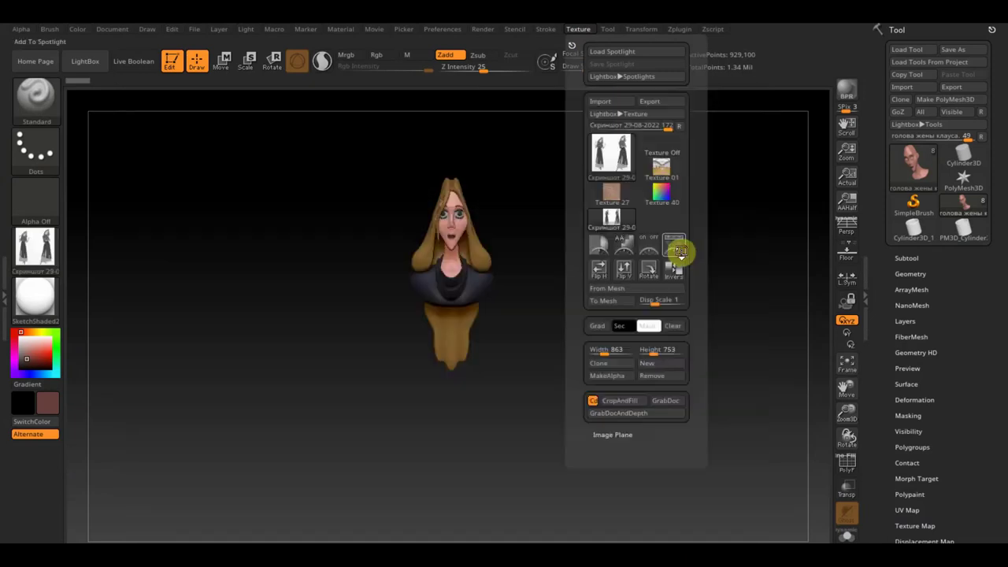
left_click(675, 246)
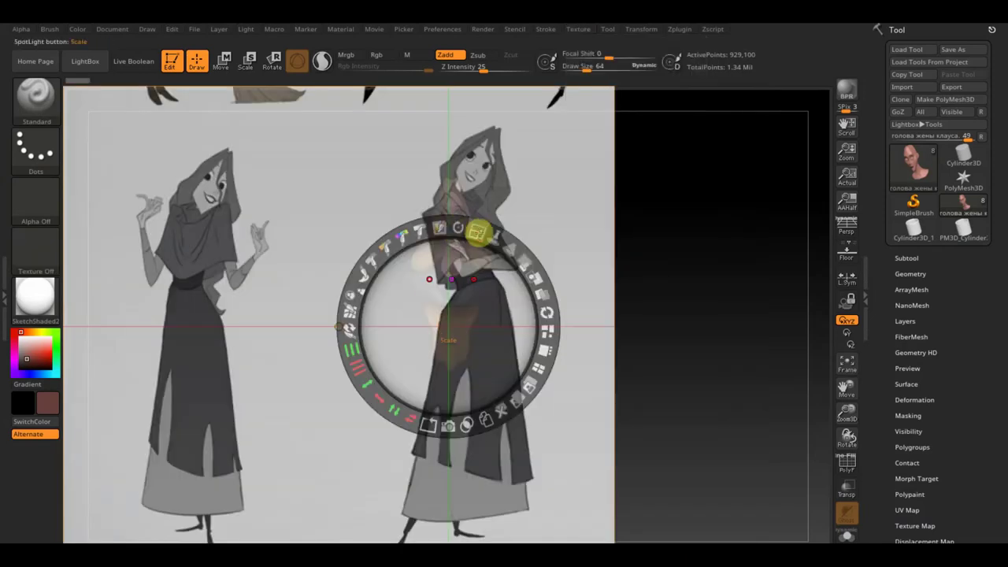
Enlarge the reference, shift it up and right, then hide Spotlight
left_click_drag(477, 232, 473, 234)
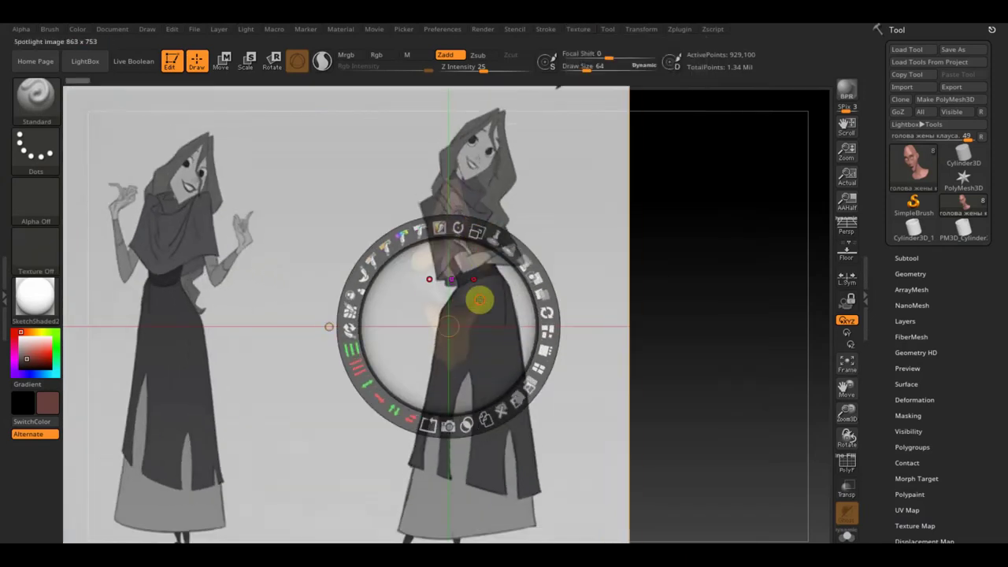
left_click_drag(480, 299, 556, 261)
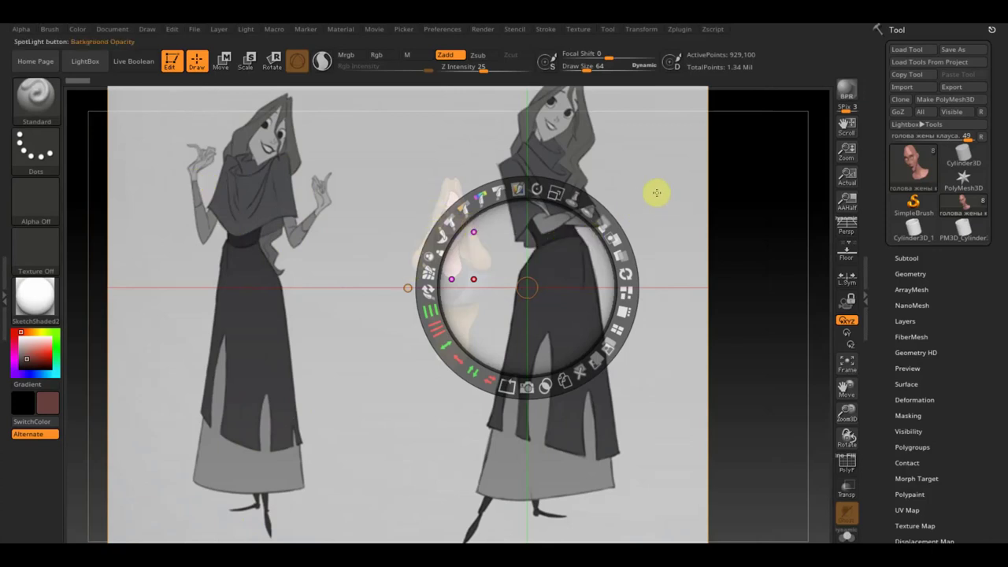
key("shift+z")
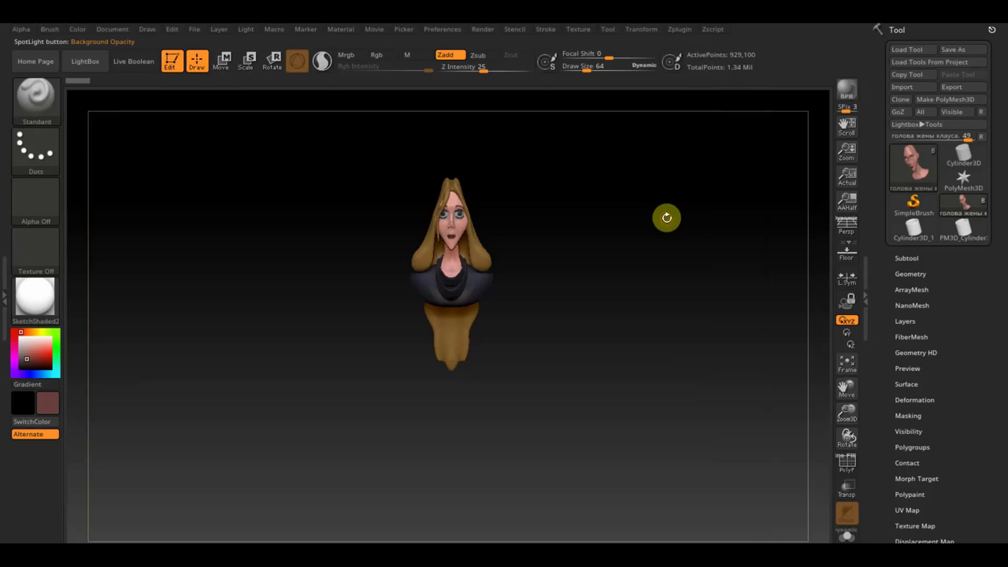
Duplicate the head subtool from the Subtool list
mouse_move(610, 271)
left_mouse_down()
mouse_move(591, 312)
mouse_move(609, 311)
mouse_move(619, 328)
mouse_move(608, 307)
left_mouse_up()
left_click(906, 258)
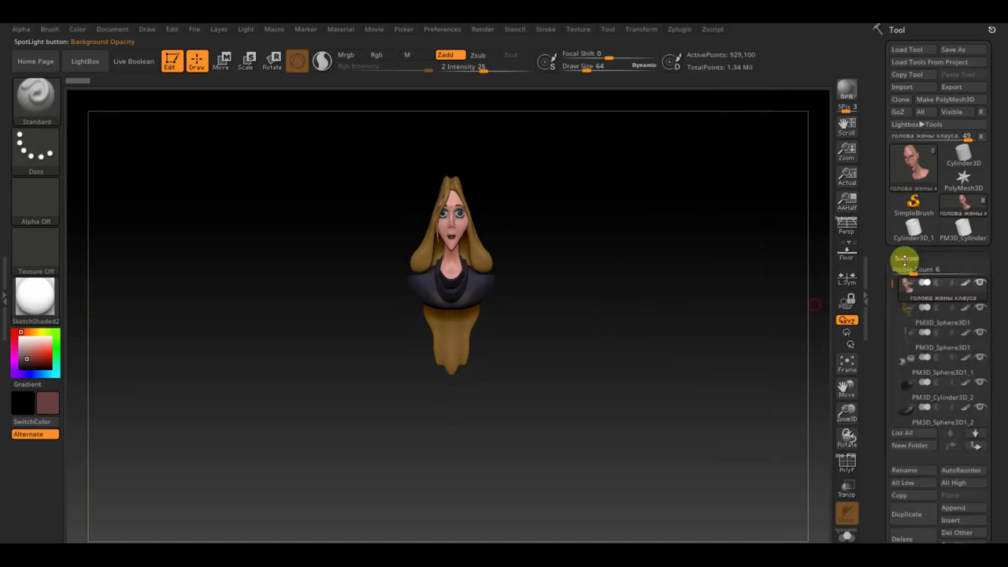
left_click(916, 293)
mouse_move(937, 291)
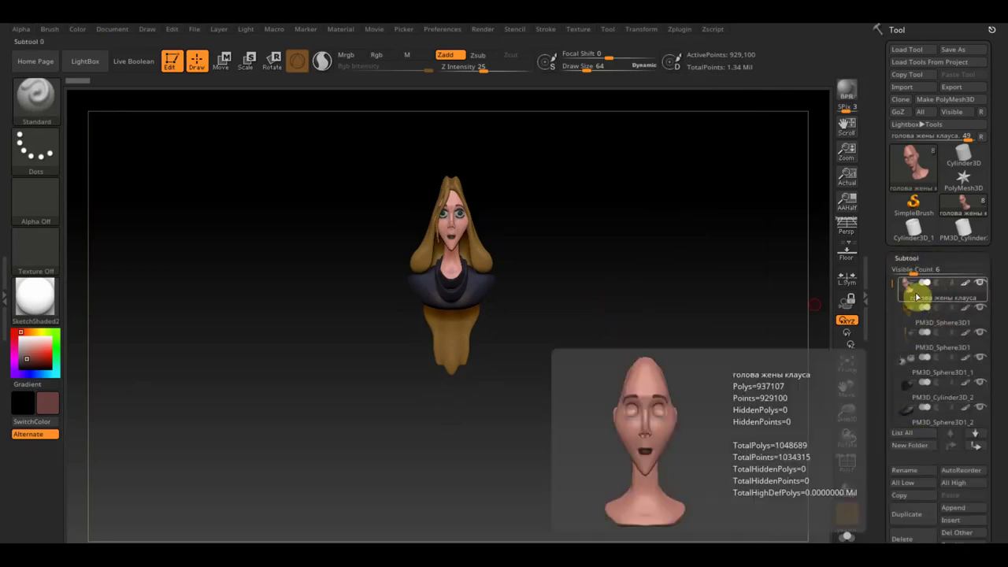
left_click(921, 514)
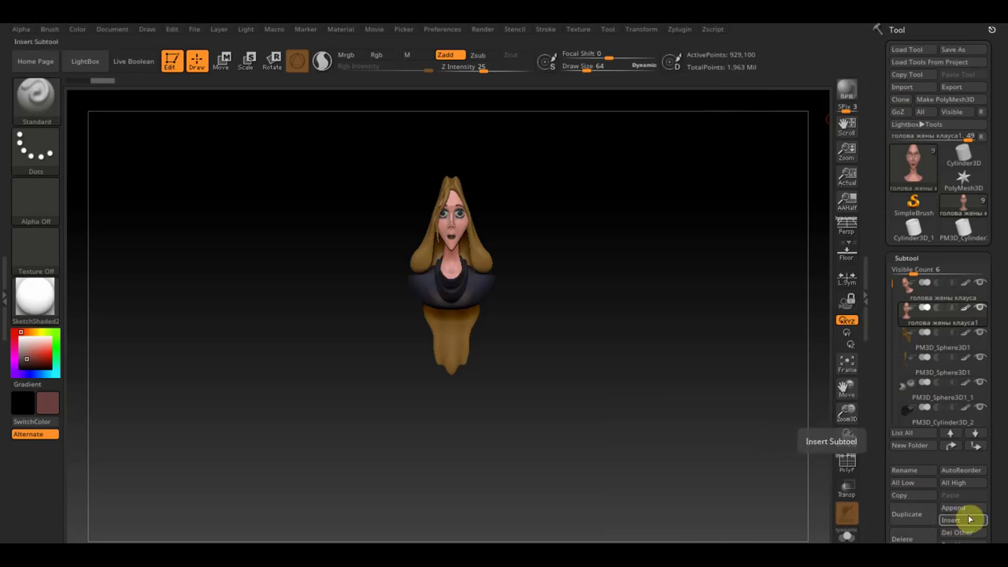
Delete the duplicate head subtool, dropping points from 1.963 to 1.34 million
scroll(996, 488, "down", 3)
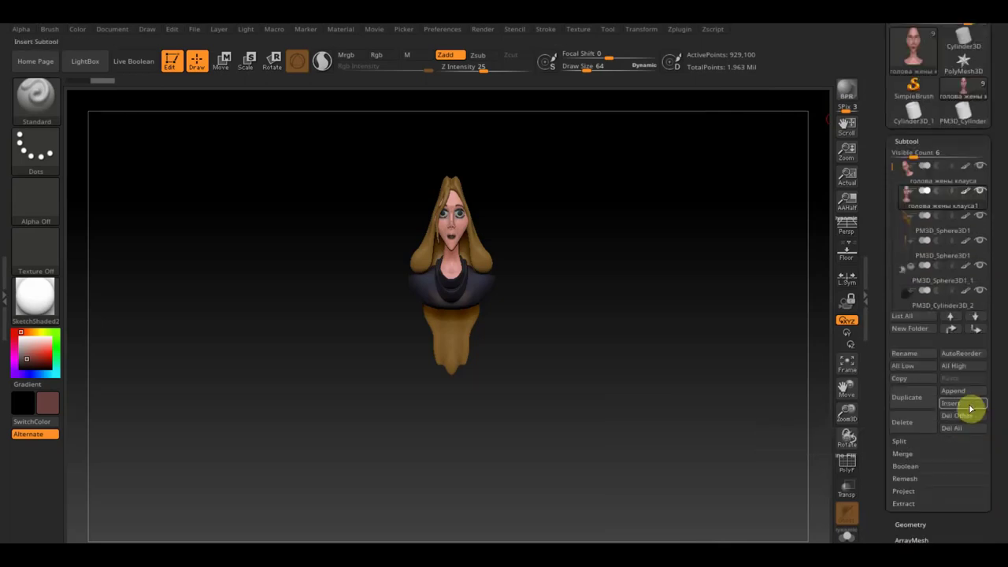
left_click(910, 425)
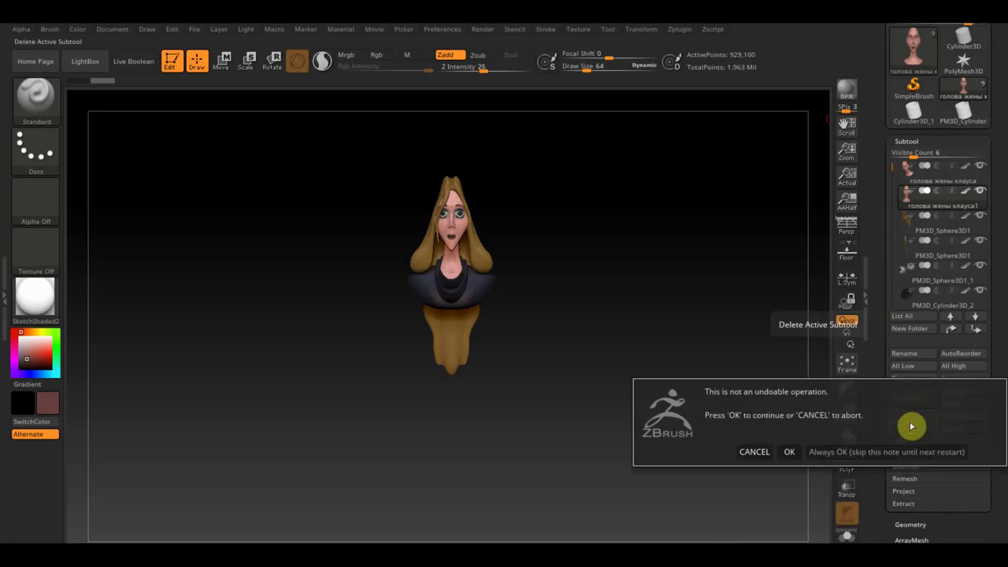
left_click(789, 451)
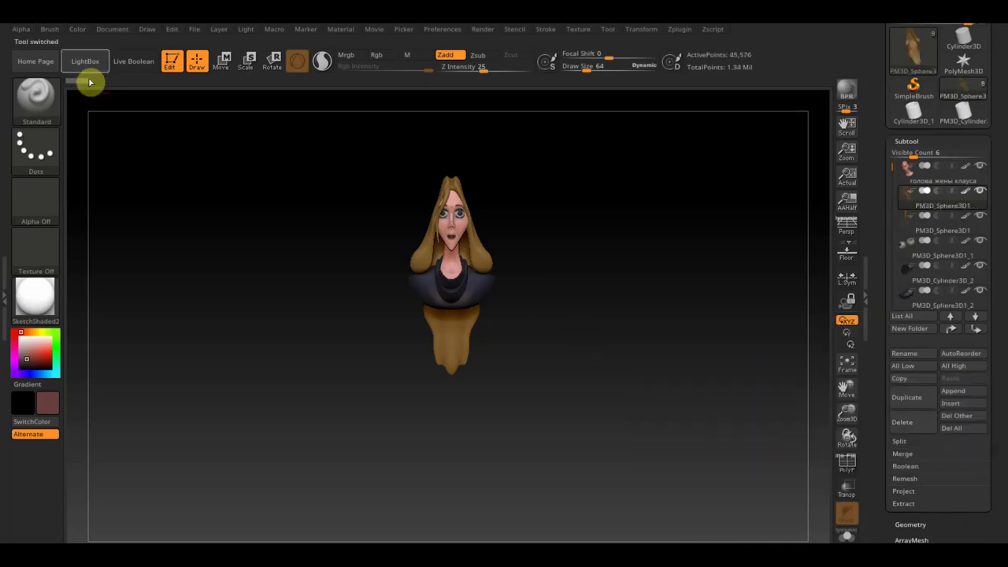
Load the 'InsertMesh_Болванки тел' brush from the Desktop's ВСЕ для SculptGL folder
left_click(23, 32)
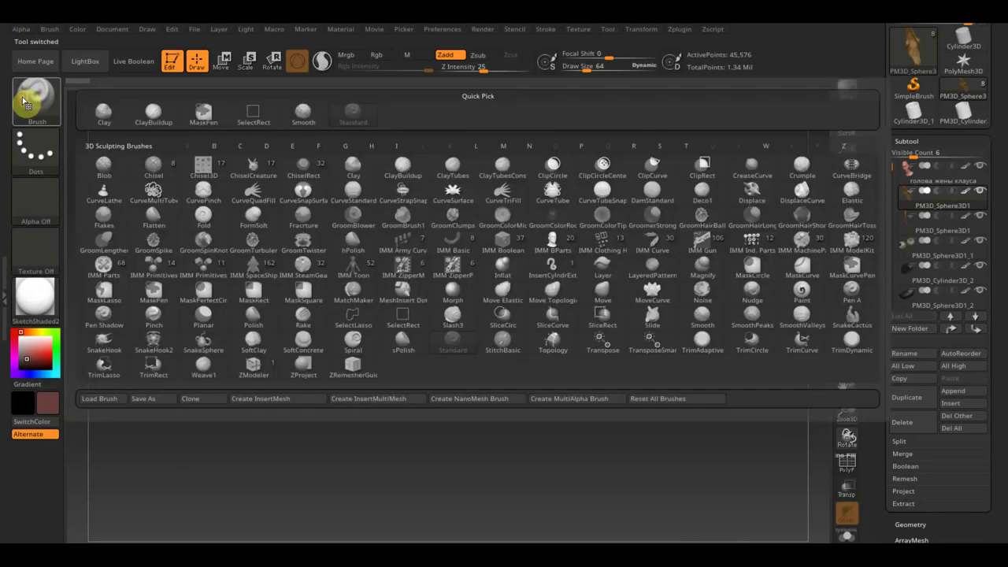
left_click(35, 93)
left_click(93, 399)
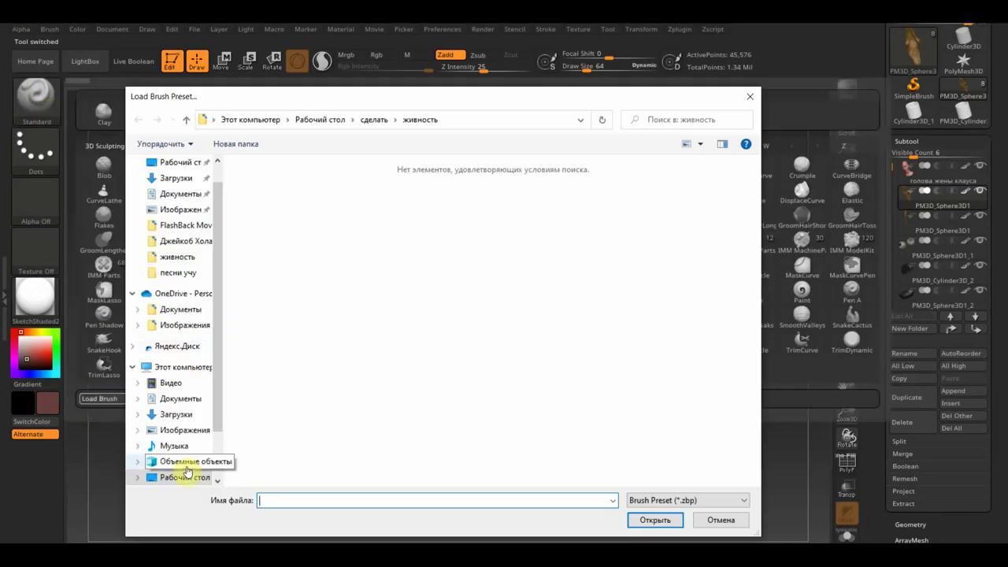
left_click(186, 477)
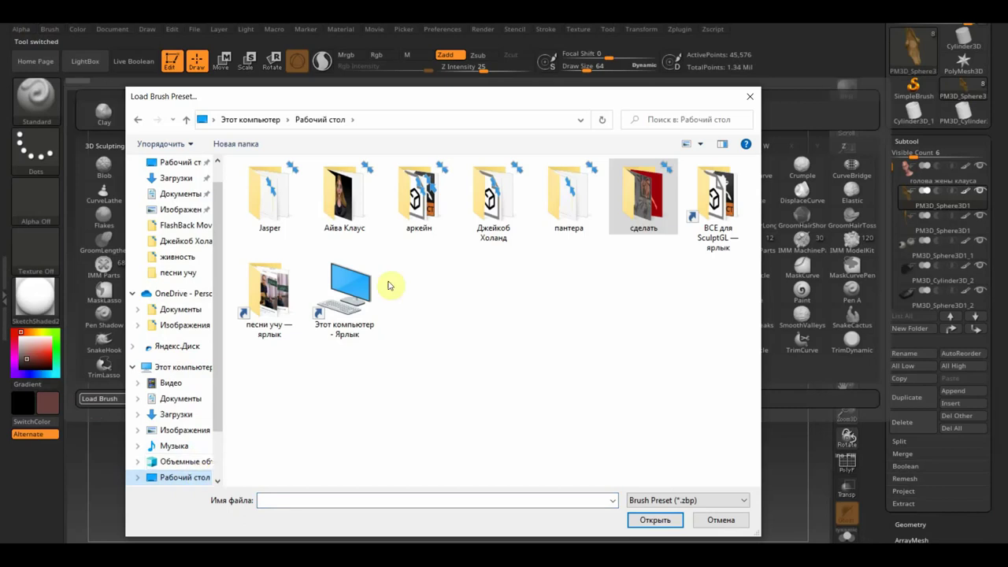
left_click(276, 295)
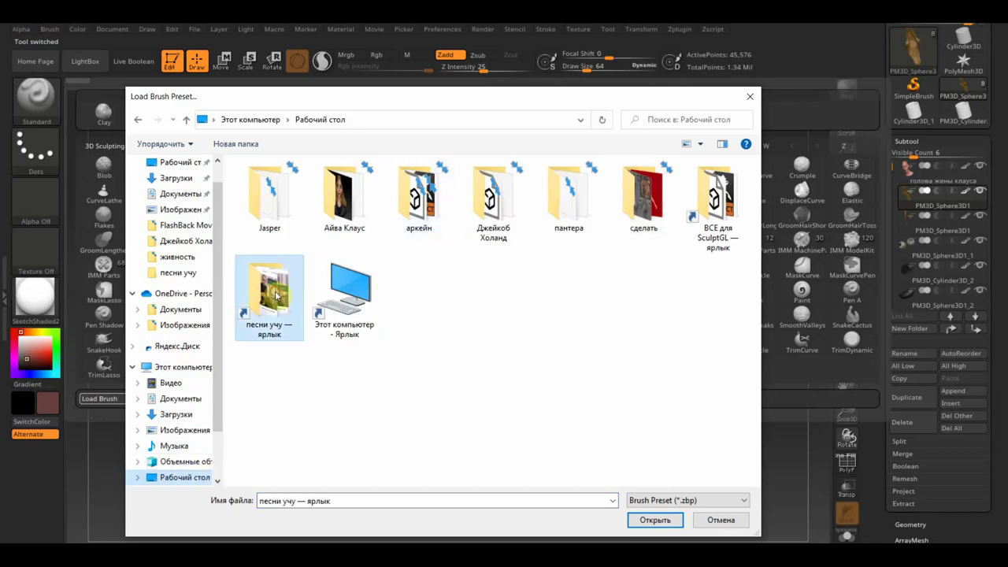
double_click(689, 224)
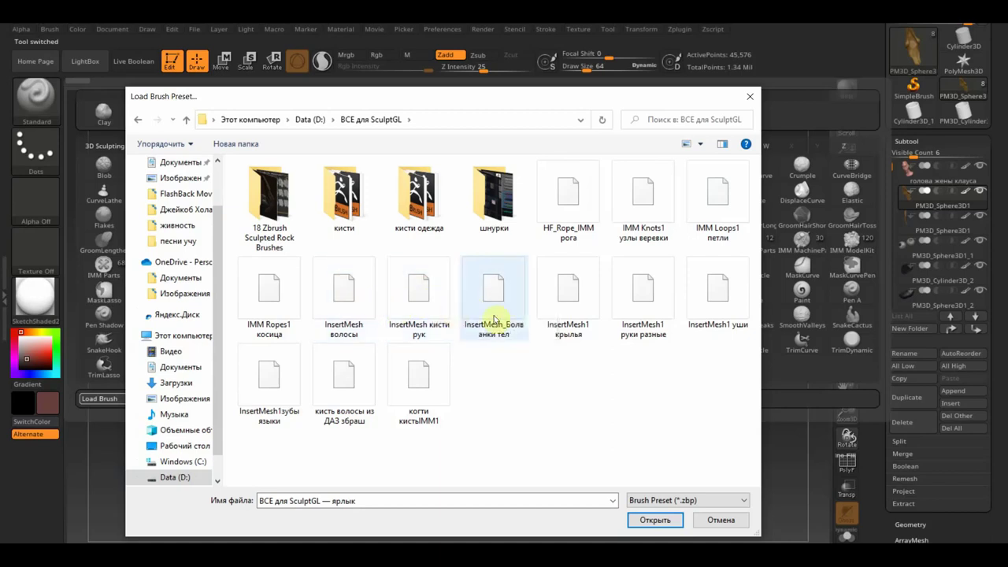
double_click(508, 293)
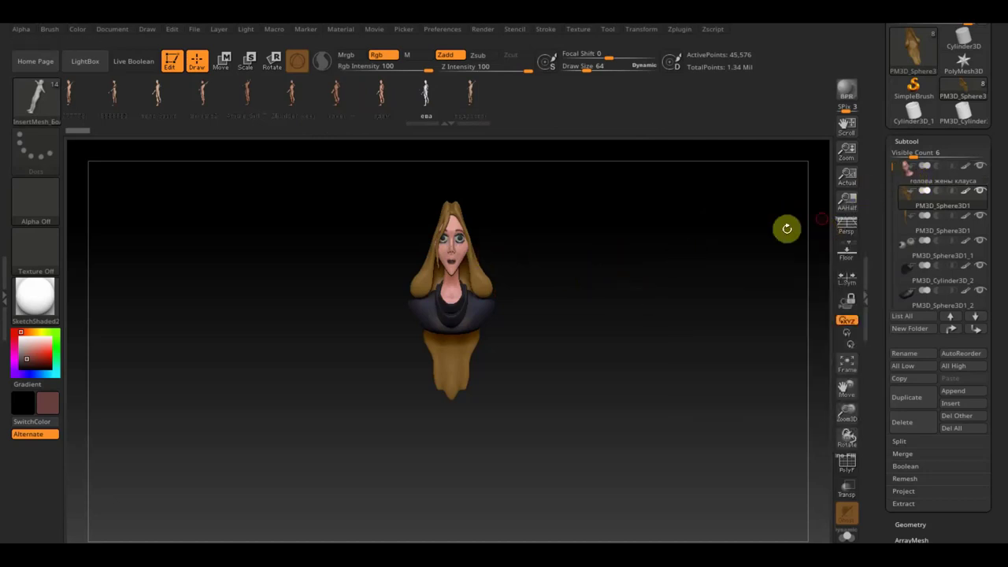
Insert a female full-body figure blank beside the head with the InsertMesh brush
left_click(905, 182)
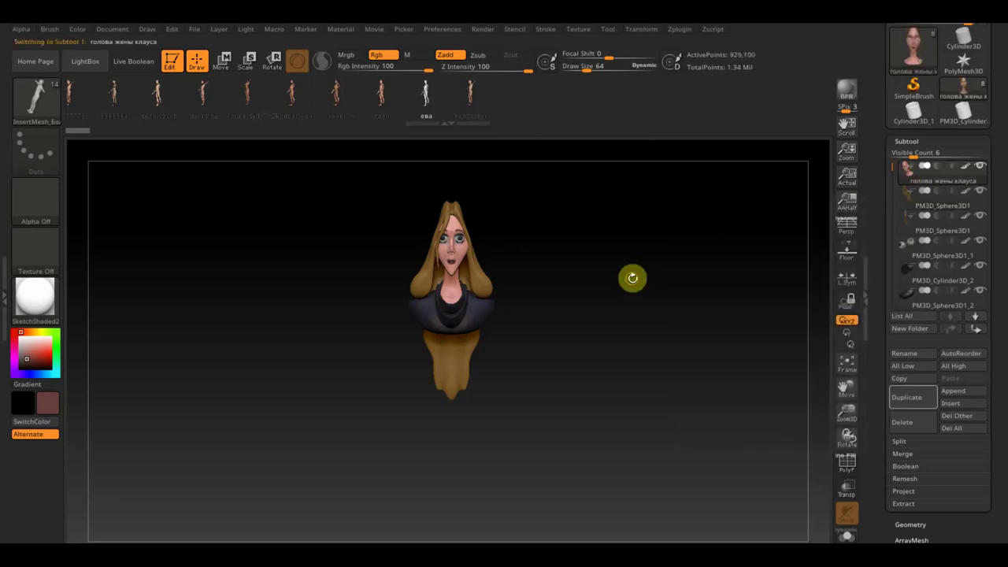
key("ctrl")
mouse_move(603, 338)
left_mouse_down("alt")
mouse_move(624, 365)
mouse_move(476, 295)
left_mouse_up("alt")
left_click(471, 296)
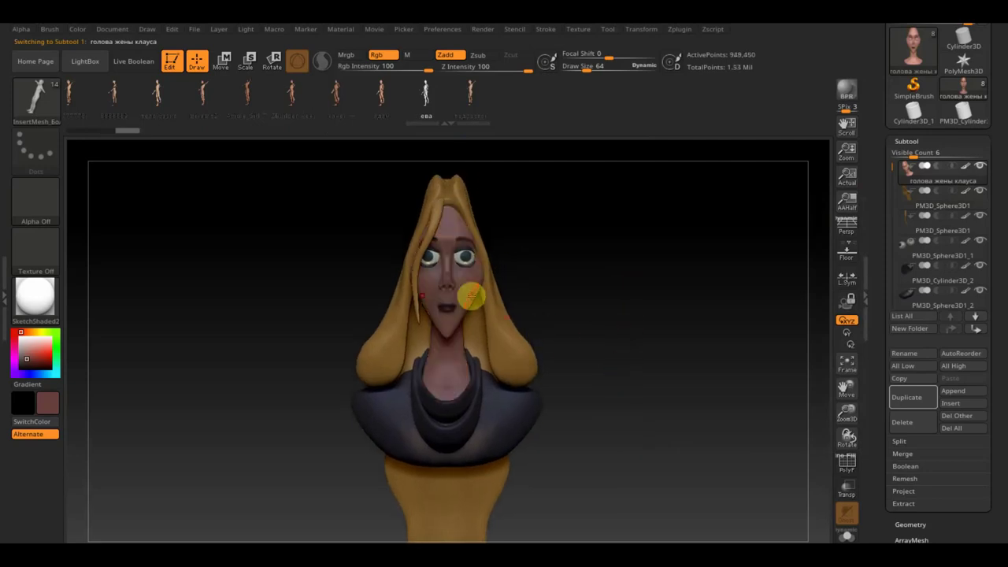
key("ctrl+z")
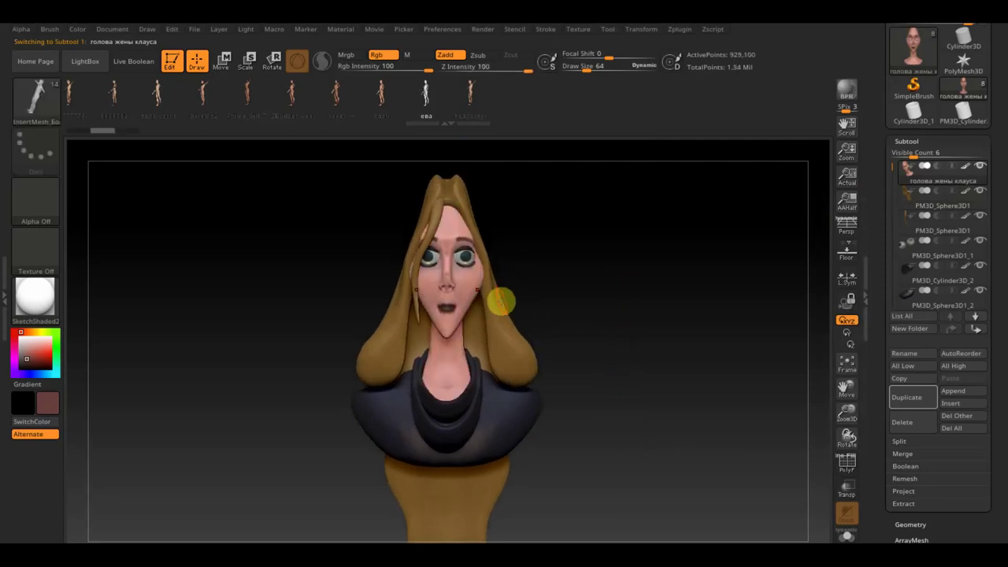
left_click_drag(469, 282, 478, 396)
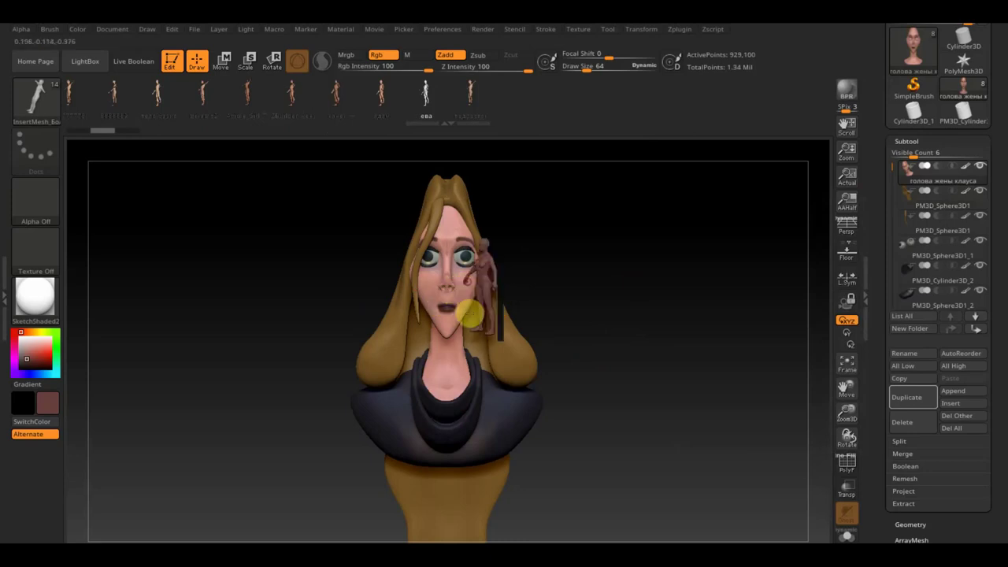
mouse_move(612, 355)
left_mouse_down()
mouse_move(655, 347)
mouse_move(641, 339)
left_mouse_up()
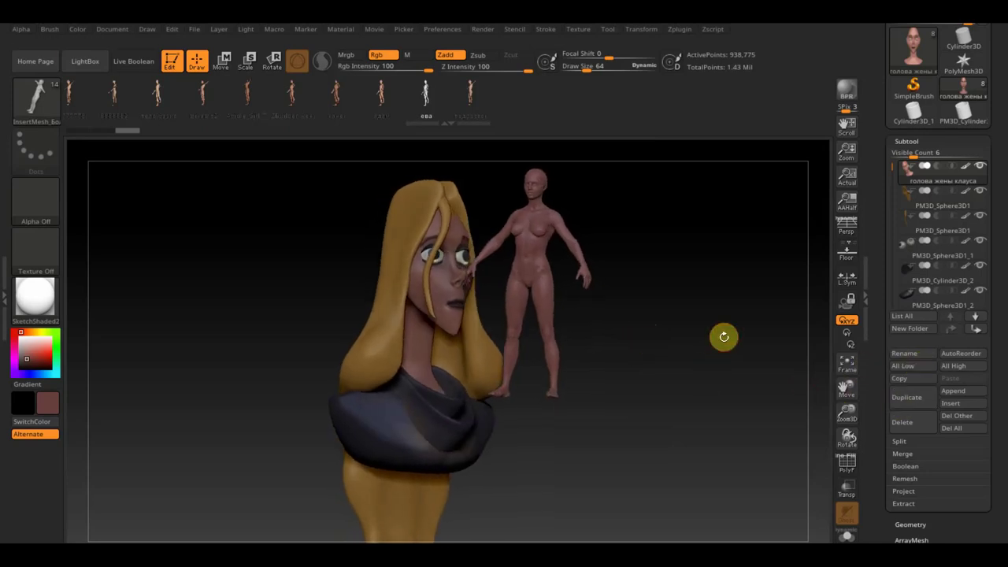
Clear the face mask and split the mesh by polygroups into separate subtools
key("ctrl")
left_click(720, 329, "ctrl")
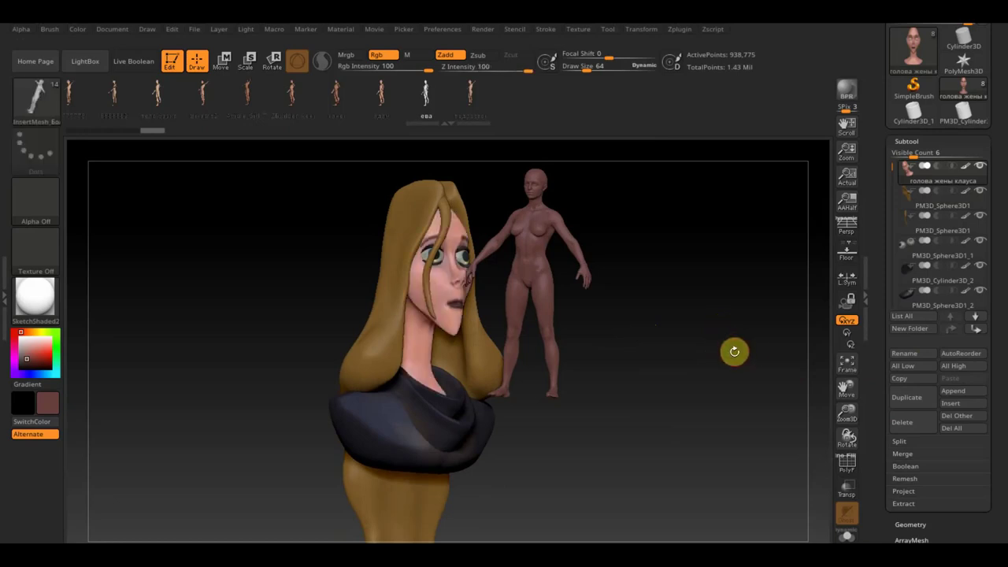
left_click(903, 444)
mouse_move(899, 441)
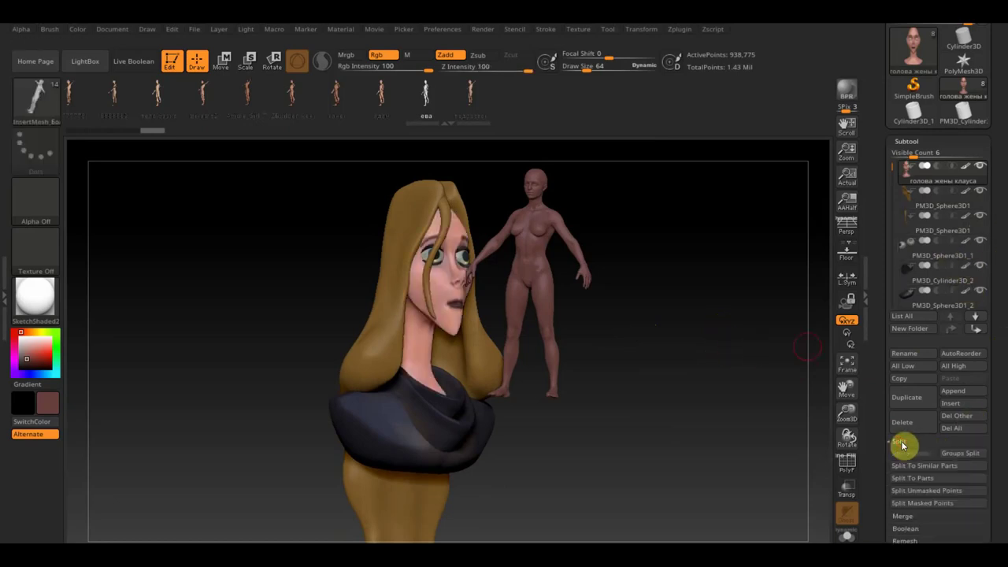
left_click(973, 456)
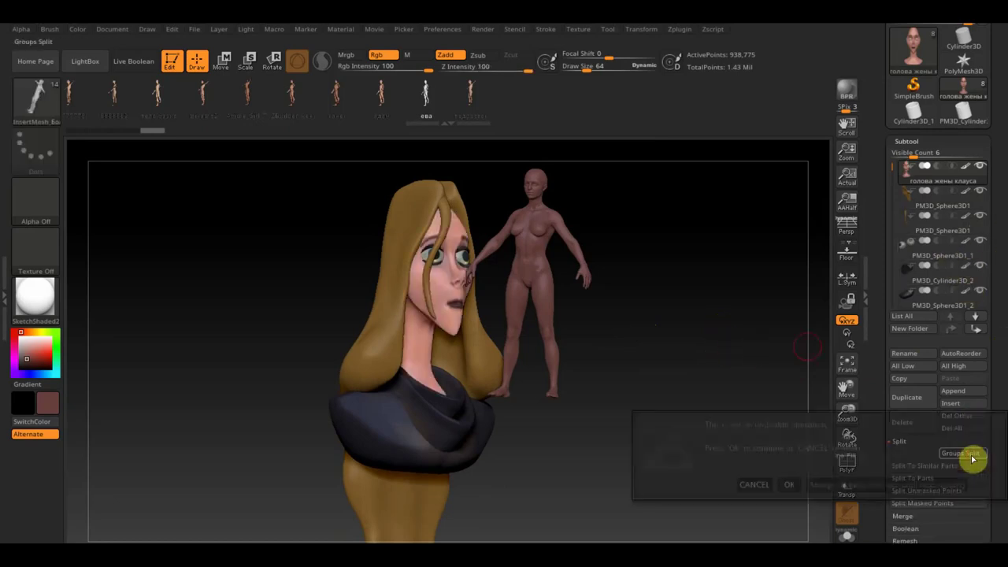
left_click(787, 483)
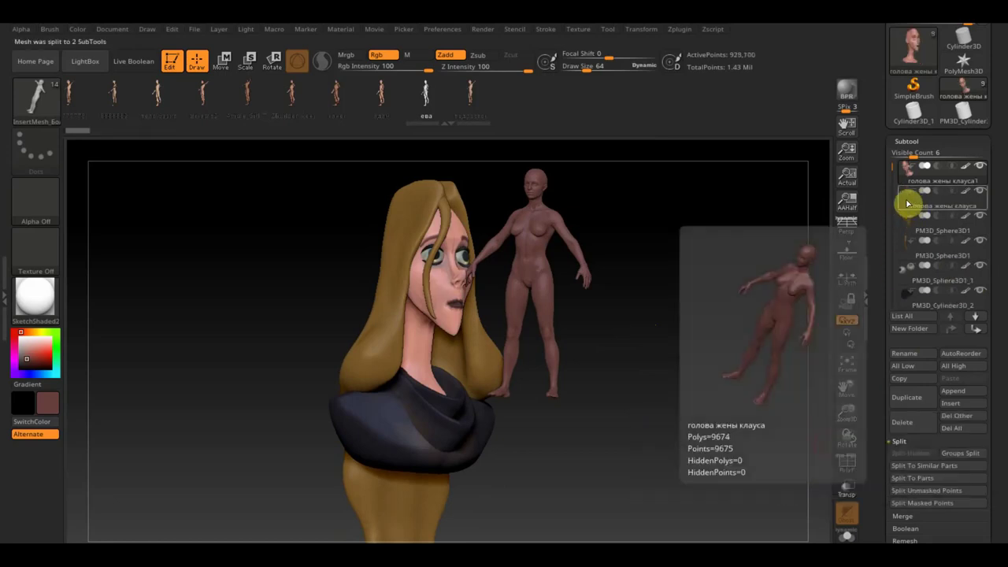
Select the standing figure subtool and switch to the Standard brush
left_click_drag(727, 247, 684, 310, "shift")
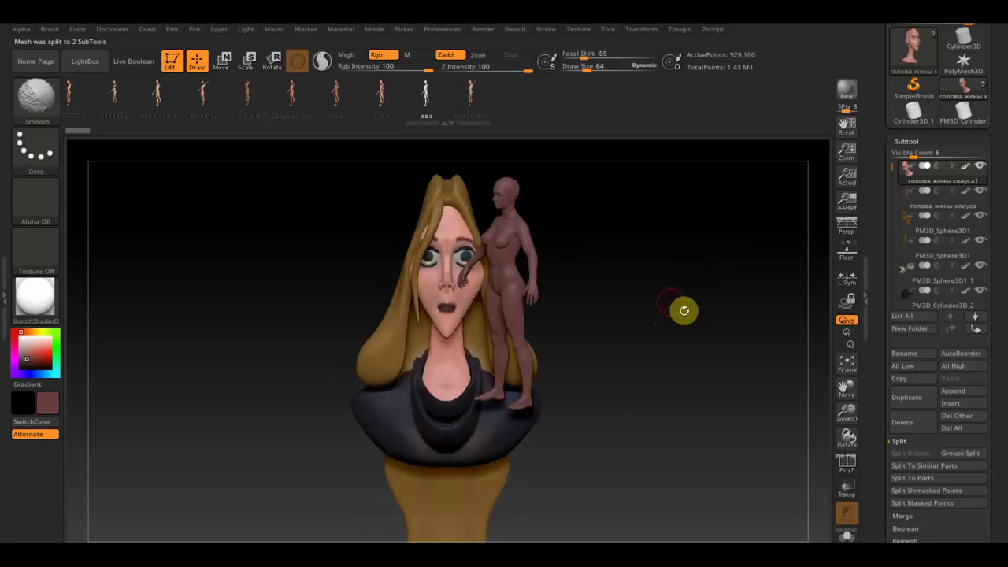
left_click(913, 206)
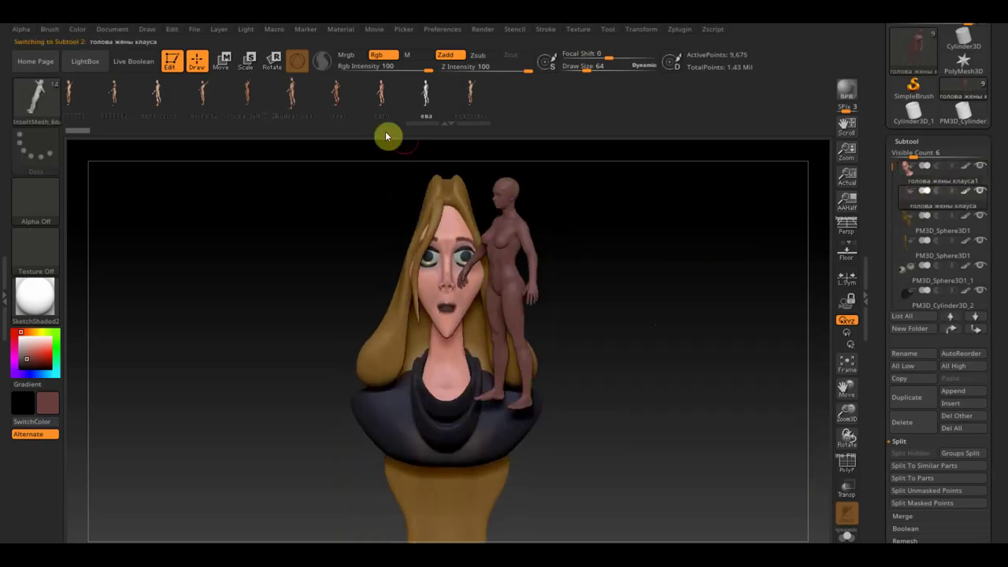
left_click(34, 96)
left_click(353, 111)
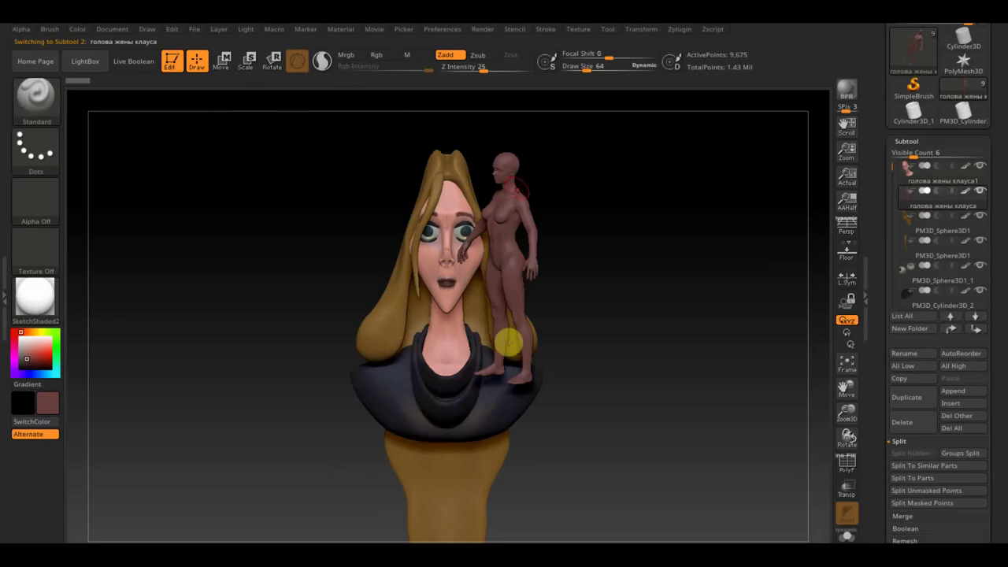
Apply MatCap Red Wax, turn off colorize, and set the colour to white
left_click(47, 302)
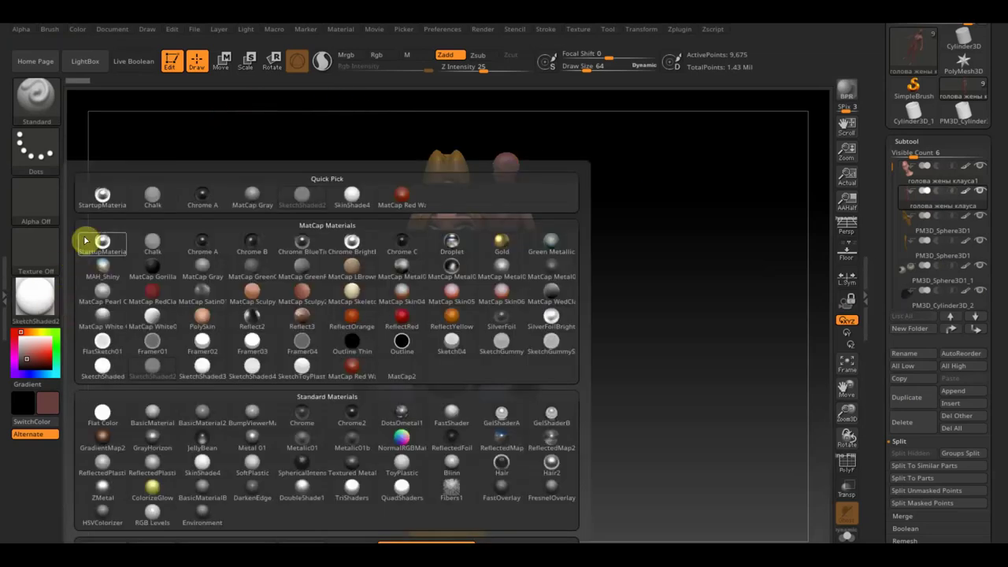
left_click(411, 197)
mouse_move(943, 172)
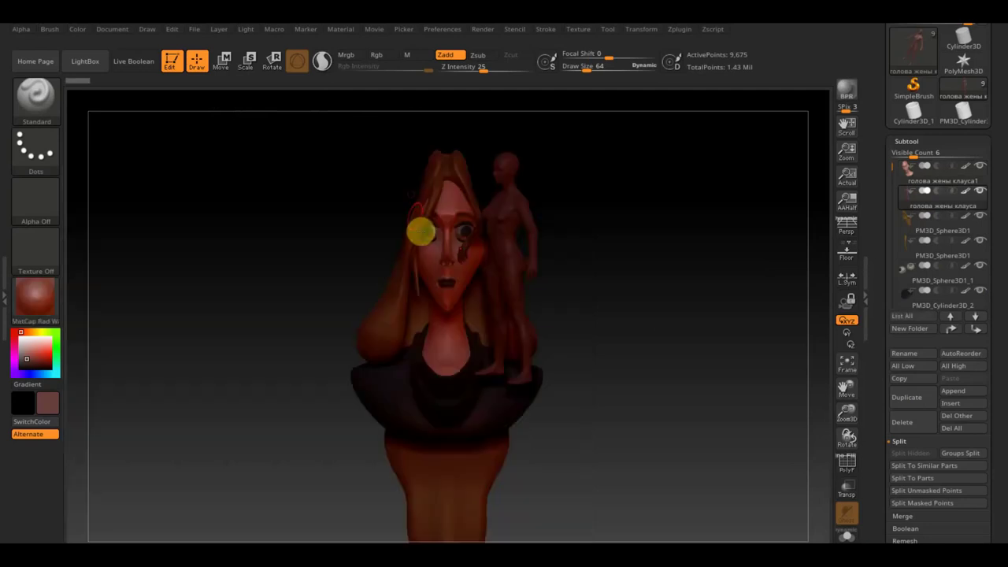
left_click(965, 171)
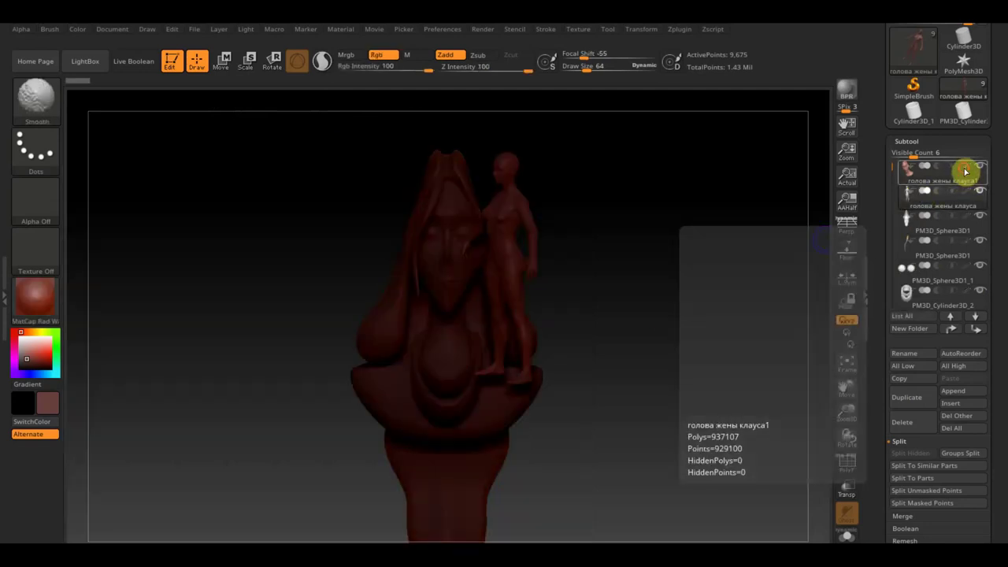
left_click(22, 334)
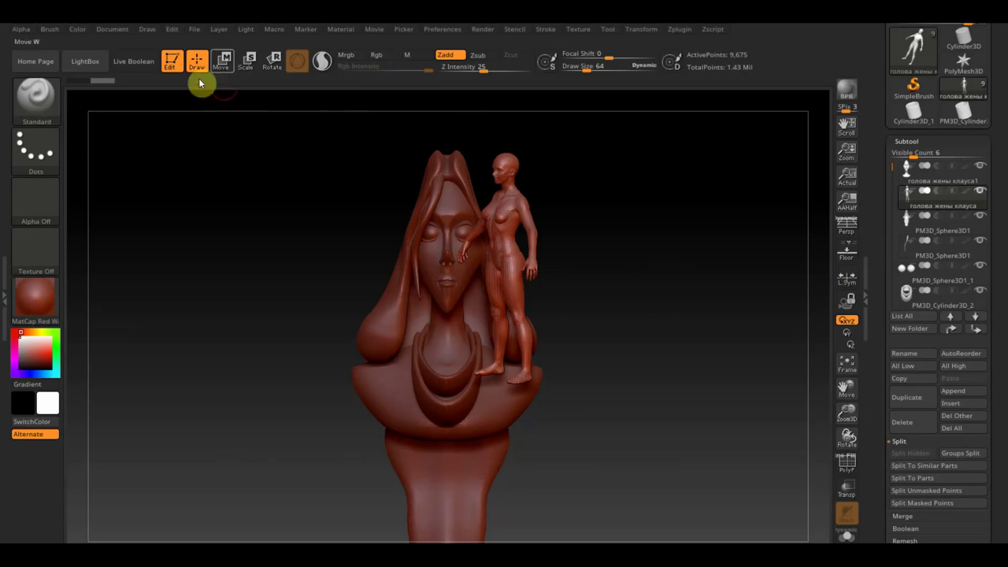
Move the standing figure onto the bust and scale it up to full-body size
left_click(225, 69)
left_click_drag(467, 270, 503, 244)
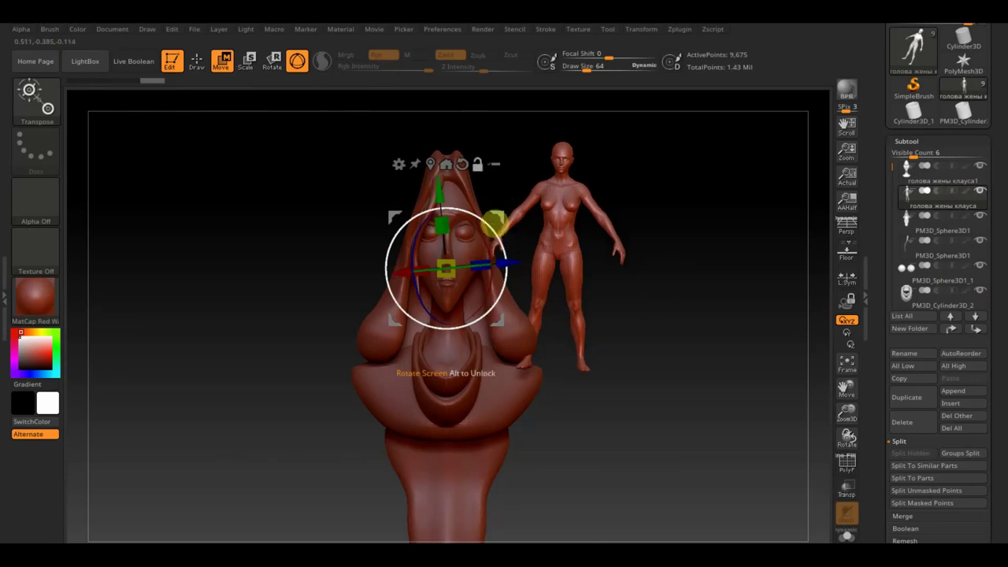
left_click(559, 237)
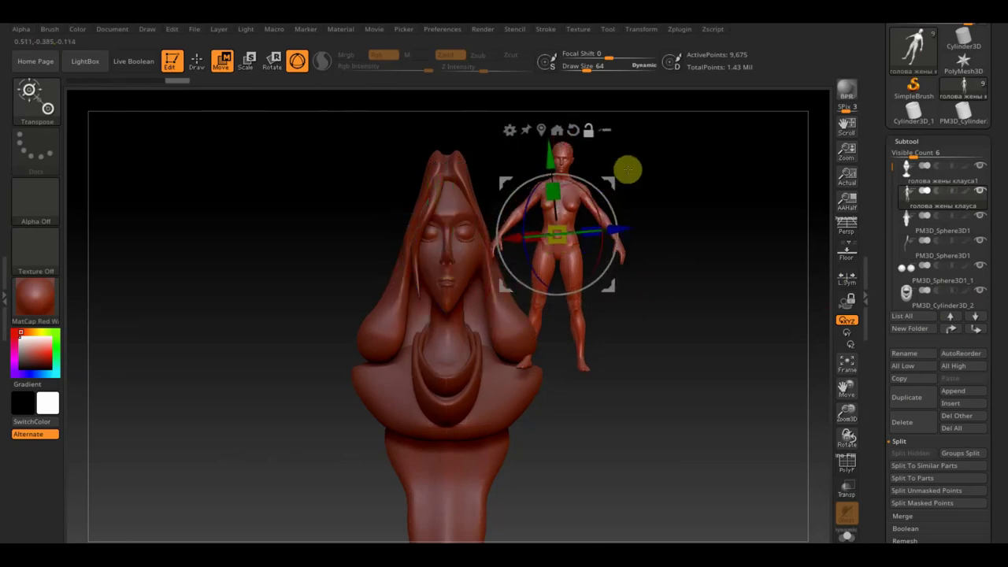
left_click_drag(603, 180, 500, 304)
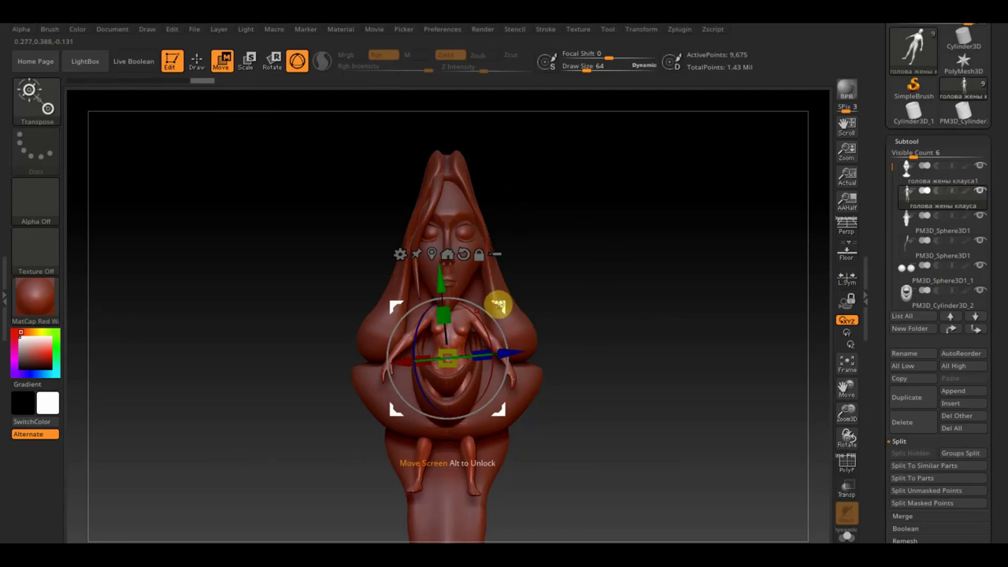
left_click_drag(446, 358, 553, 291)
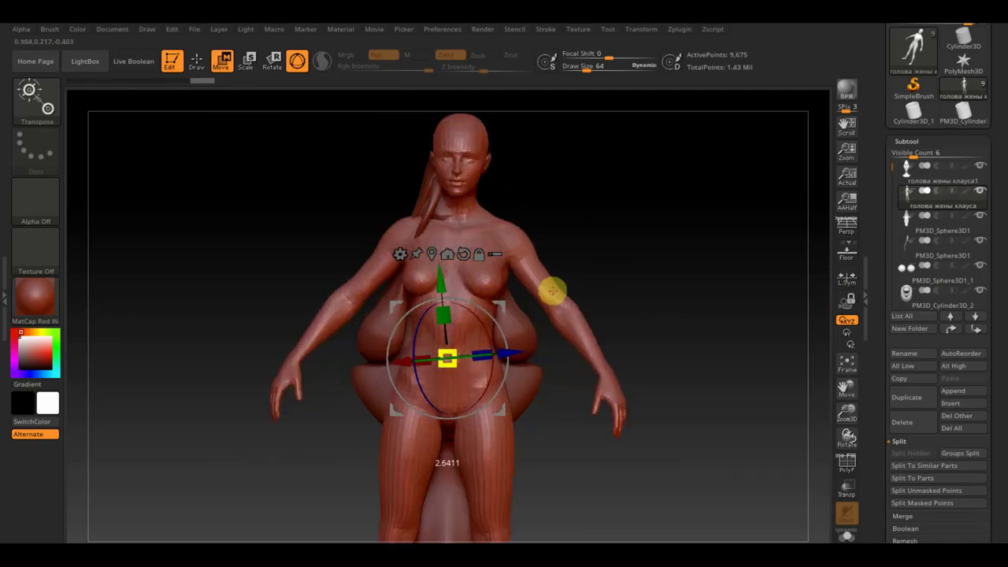
mouse_move(679, 385)
left_mouse_down("alt")
mouse_move(651, 297)
mouse_move(653, 189)
mouse_move(670, 304)
mouse_move(600, 333)
mouse_move(612, 340)
left_mouse_up("alt")
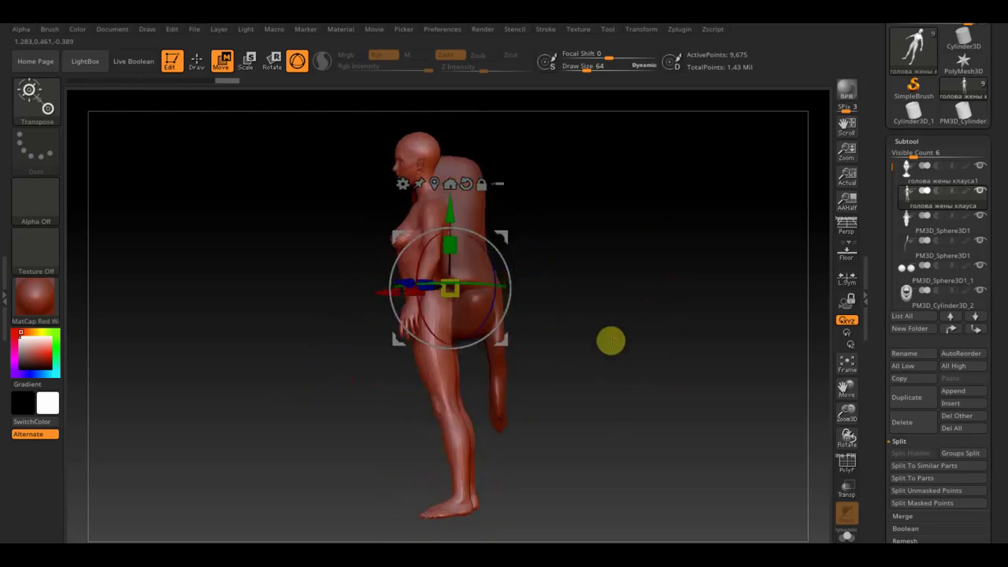
Position the figure directly beneath the bust, then return to Draw mode
left_click_drag(452, 210, 467, 293)
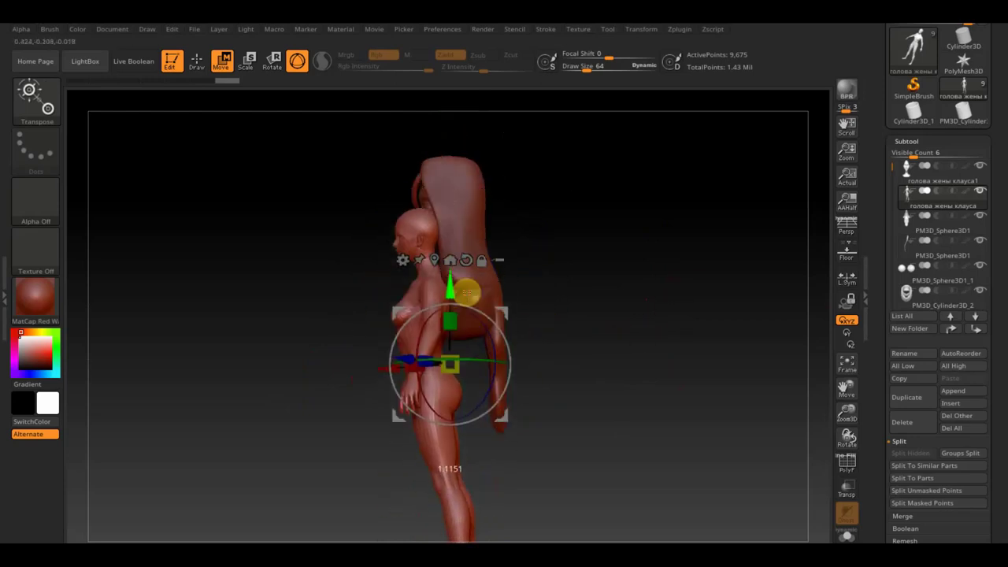
left_click_drag(378, 369, 415, 375)
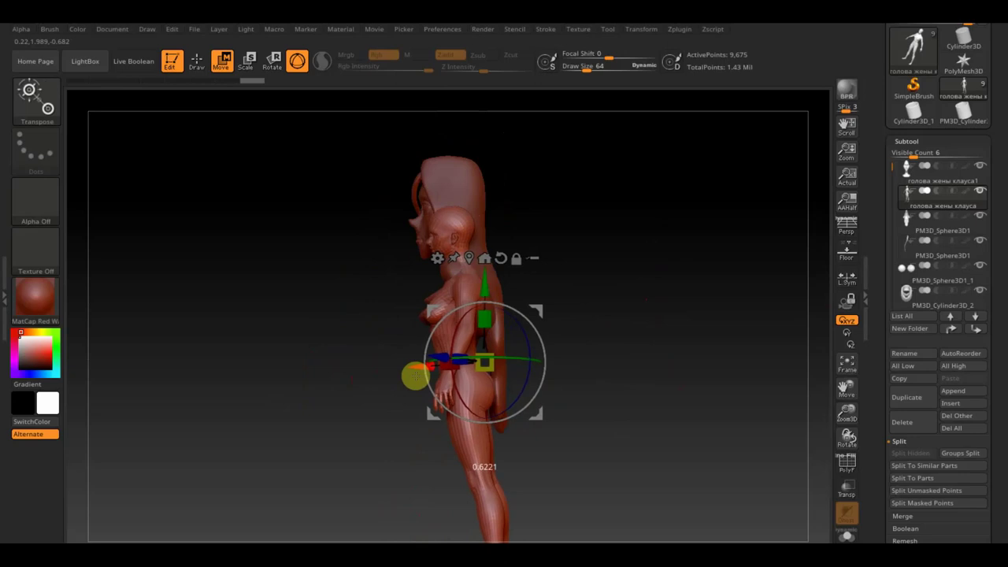
left_click_drag(619, 355, 682, 353, "shift")
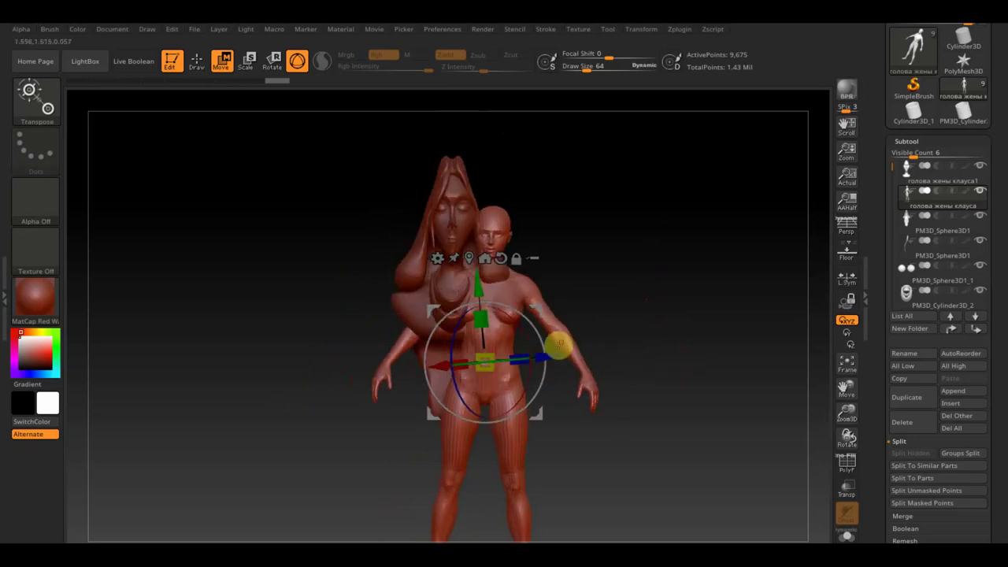
mouse_move(543, 347)
left_mouse_down()
mouse_move(513, 360)
mouse_move(644, 318)
left_mouse_up()
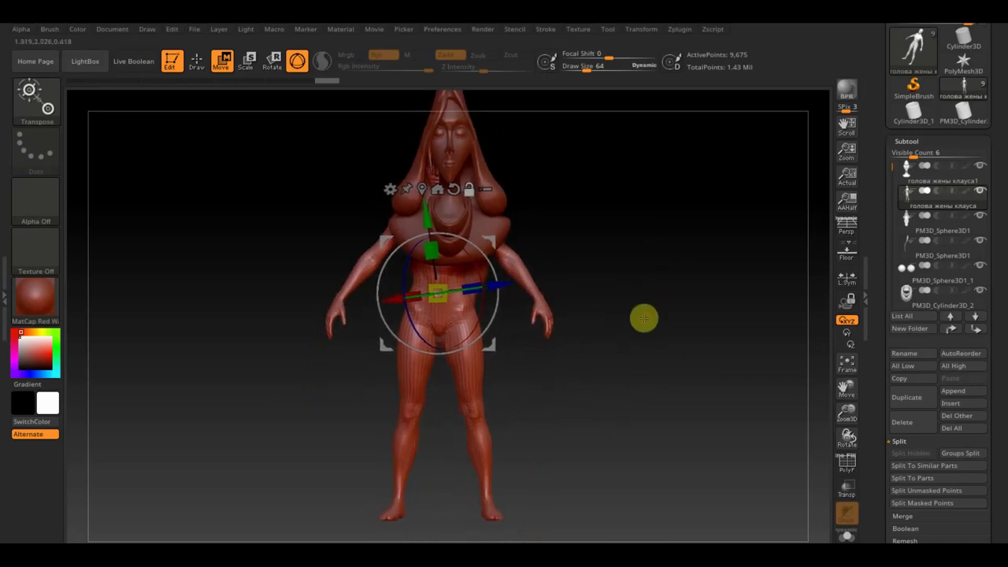
left_click_drag(628, 331, 640, 341)
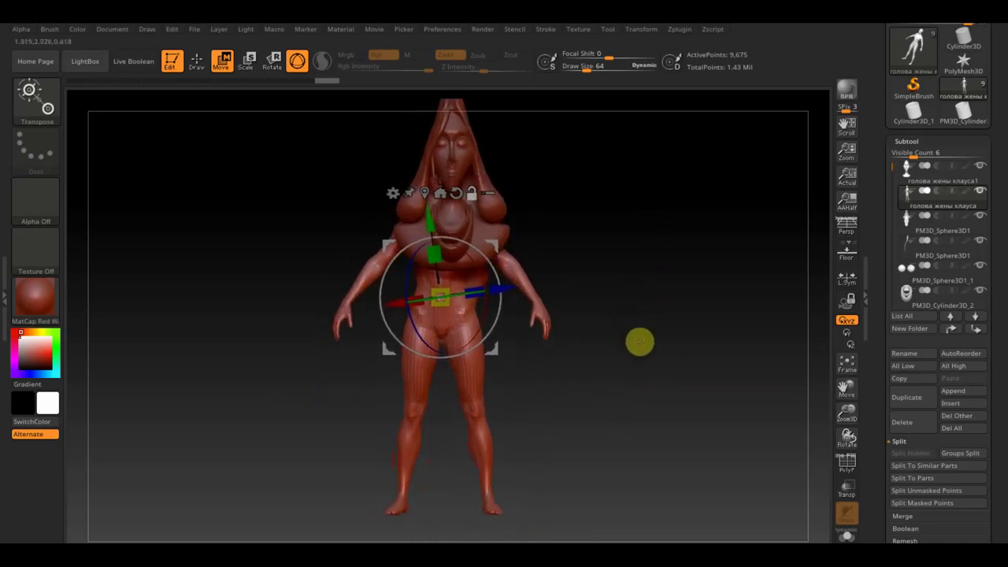
left_click(197, 62)
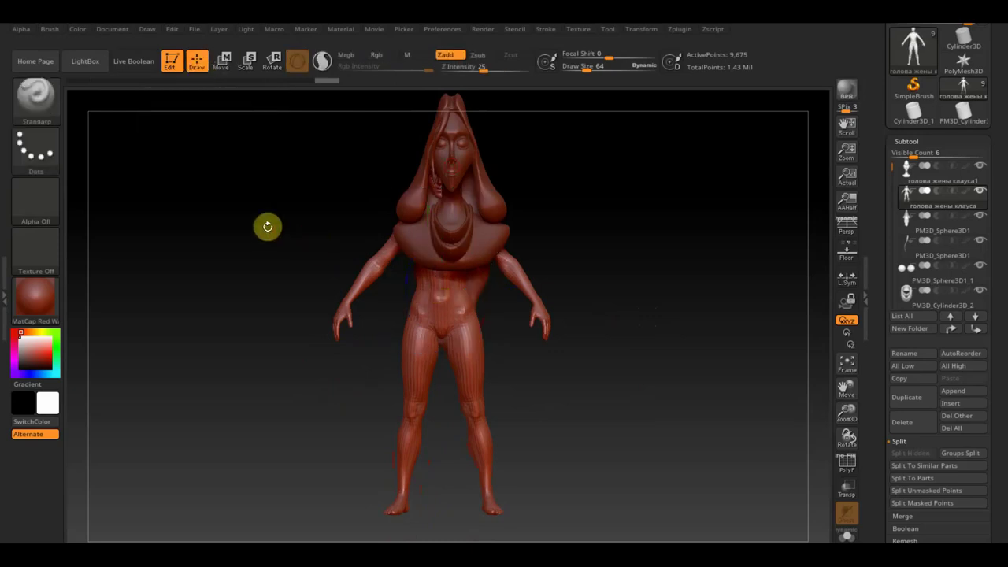
Solo the figure, mask its right arm and leg, and hide everything else
left_click_drag(246, 149, 409, 281, "ctrl")
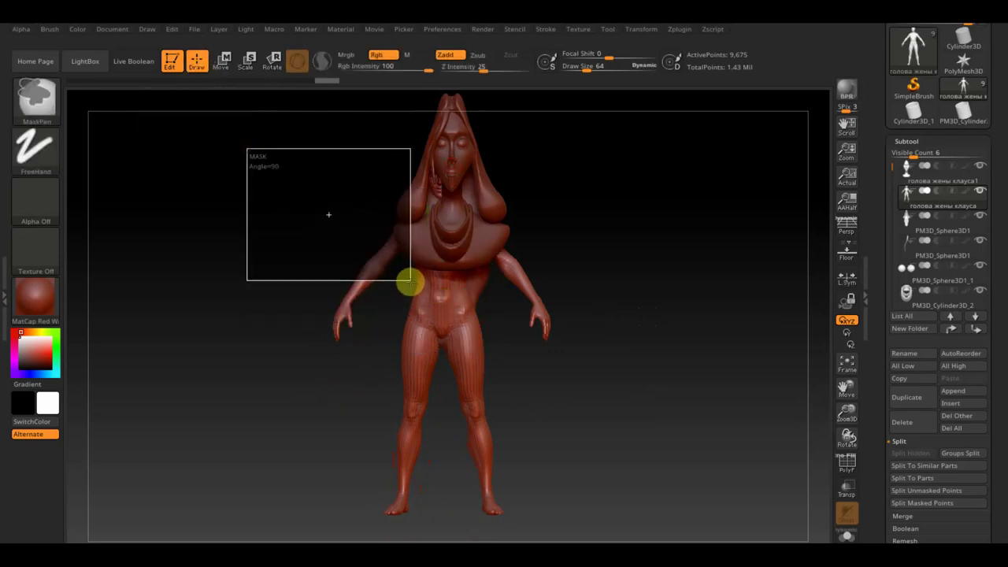
key("shift")
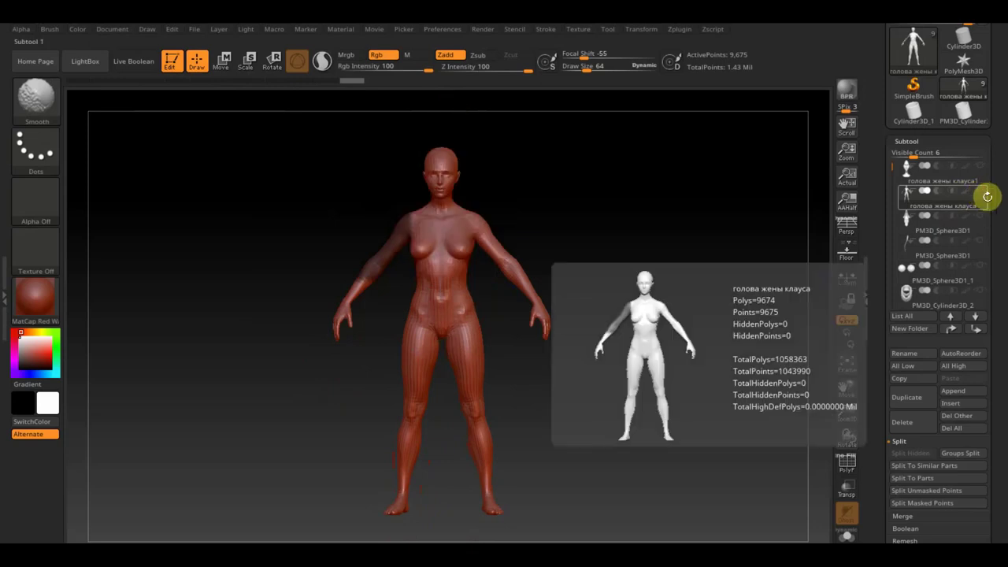
left_click_drag(266, 202, 392, 352, "ctrl")
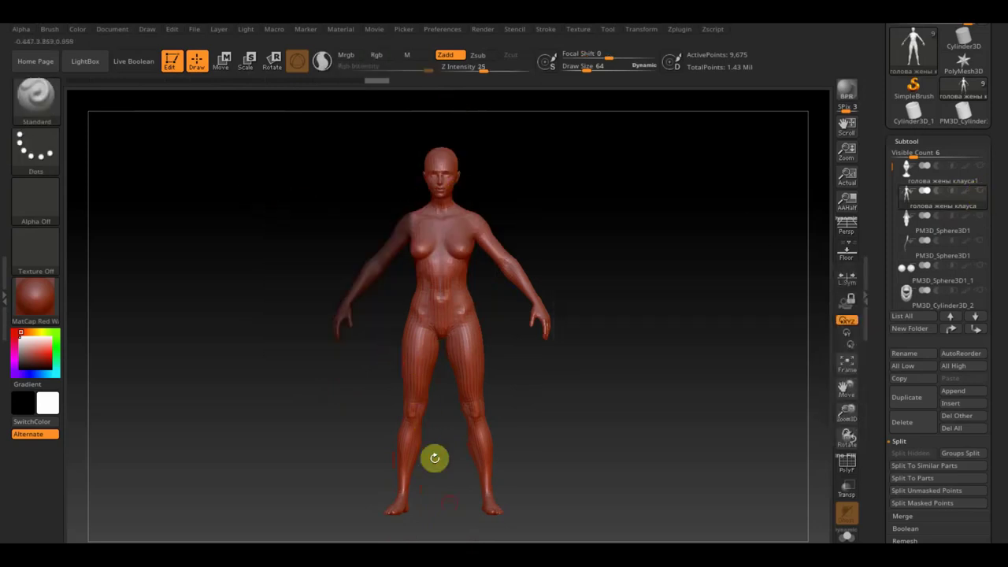
mouse_move(453, 538)
left_mouse_down("ctrl")
mouse_move(352, 354)
mouse_move(330, 382)
mouse_move(352, 340)
left_mouse_up("ctrl")
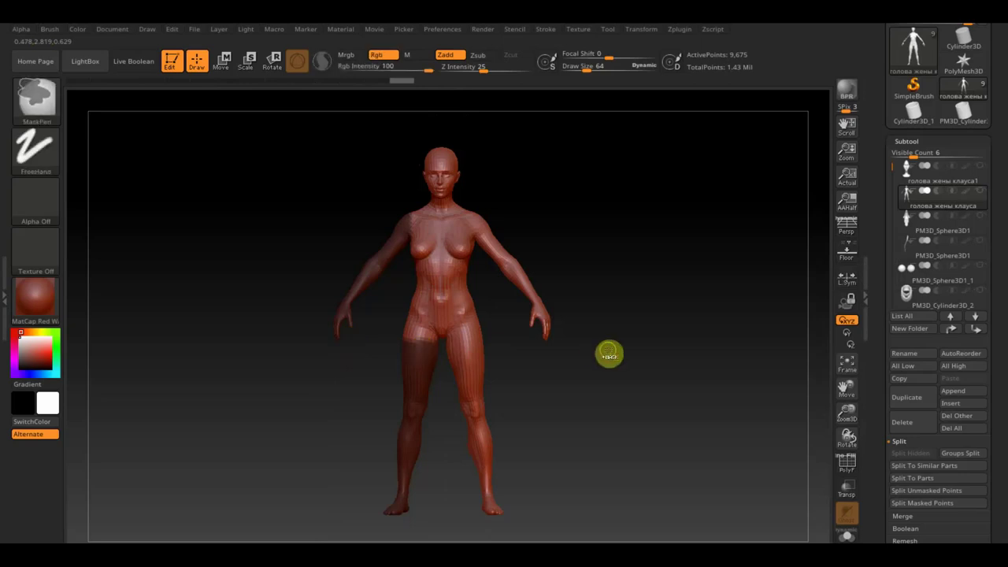
left_click_drag(609, 355, 607, 351, "ctrl")
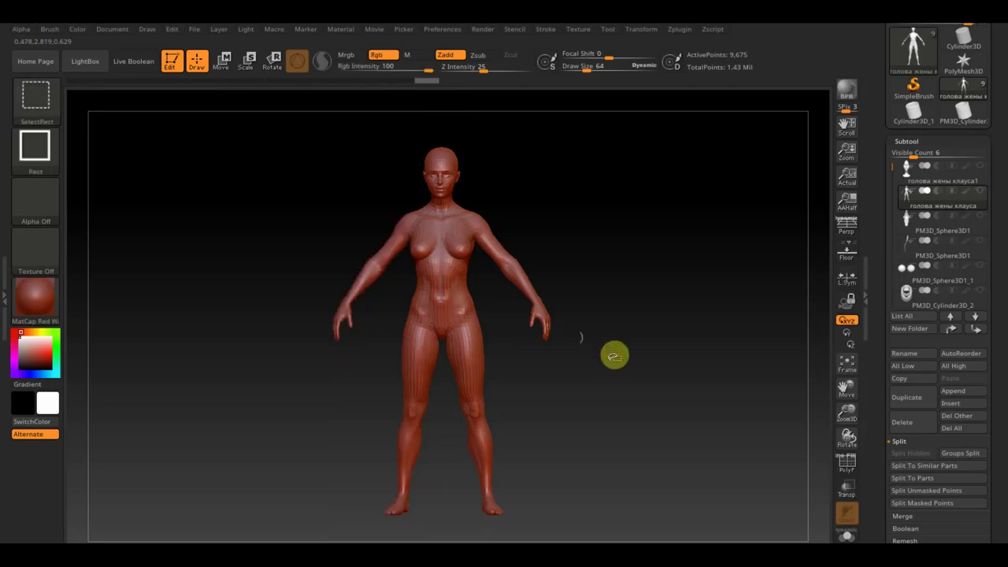
left_click(356, 280, "ctrl+shift")
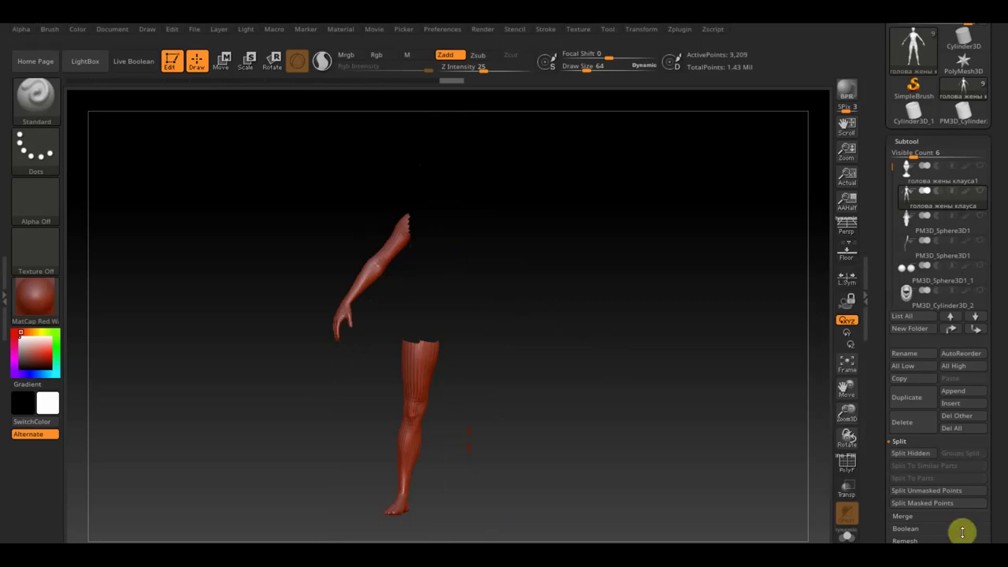
Delete the hidden geometry so only the arm and leg remain
scroll(1002, 508, "down", 3)
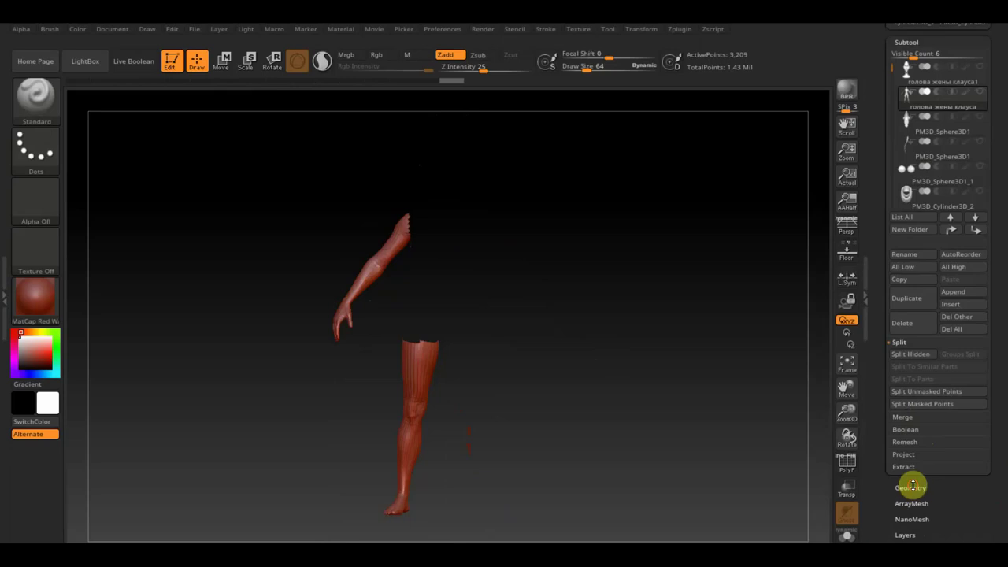
left_click(912, 486)
left_click(918, 271)
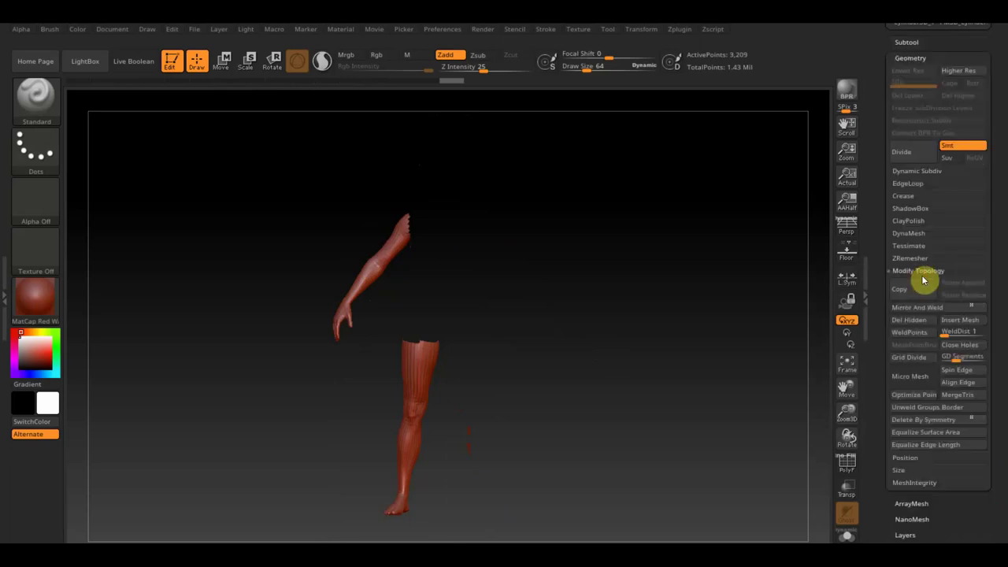
left_click(912, 322)
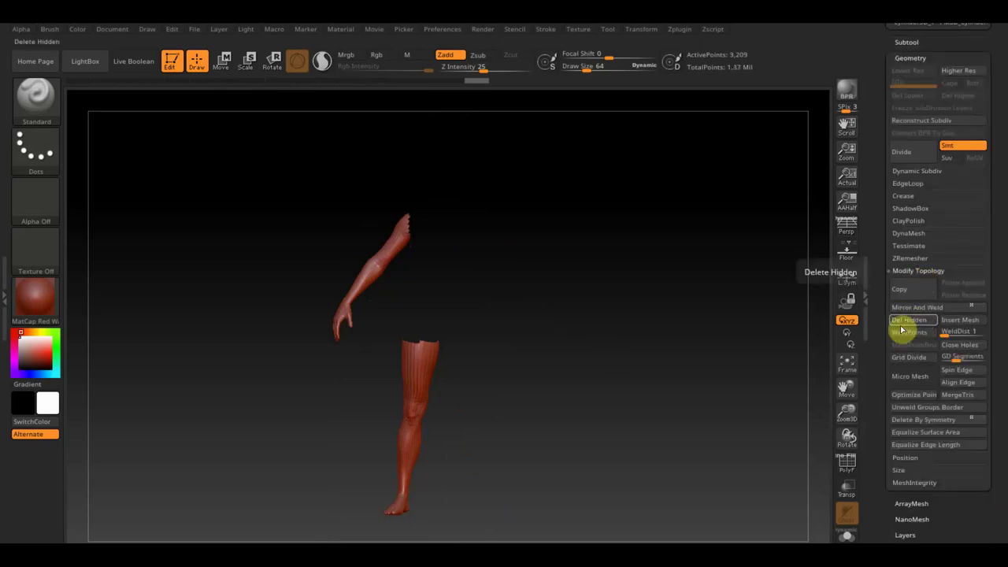
Split the arm and lower leg into two subtools with Split To Similar Parts
mouse_move(540, 517)
left_mouse_down("ctrl")
mouse_move(356, 350)
mouse_move(363, 330)
left_mouse_up("ctrl")
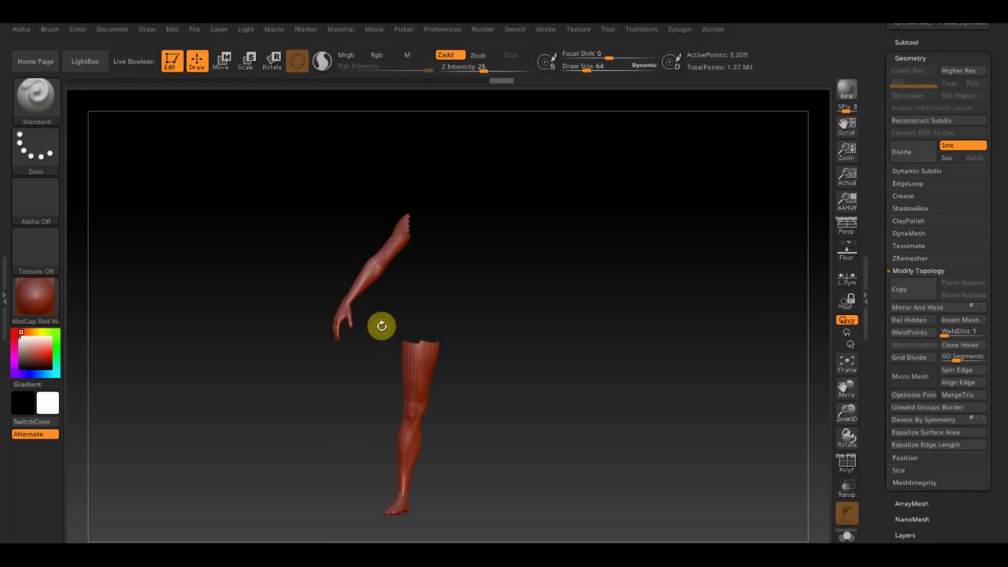
scroll(999, 119, "up", 5)
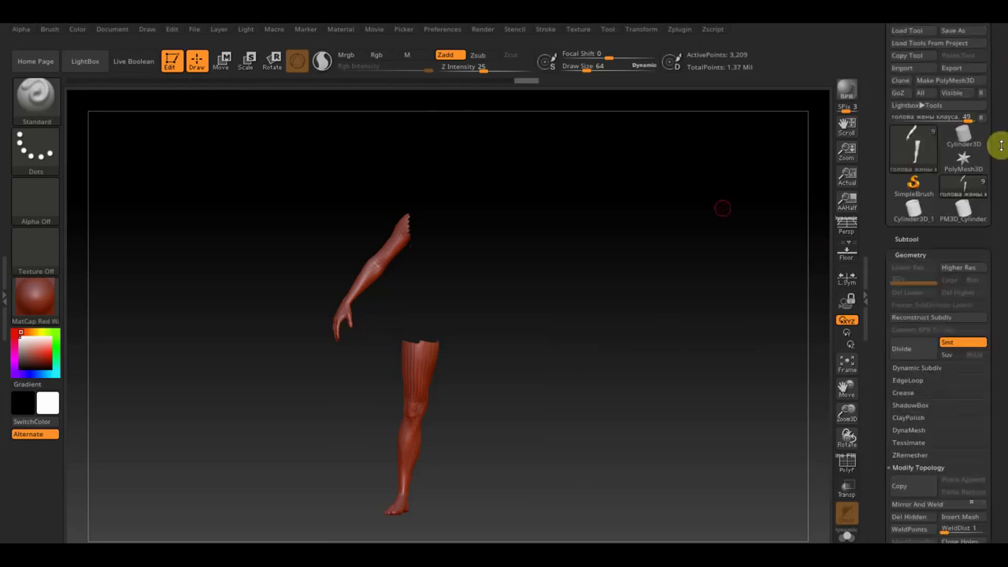
left_click(906, 237)
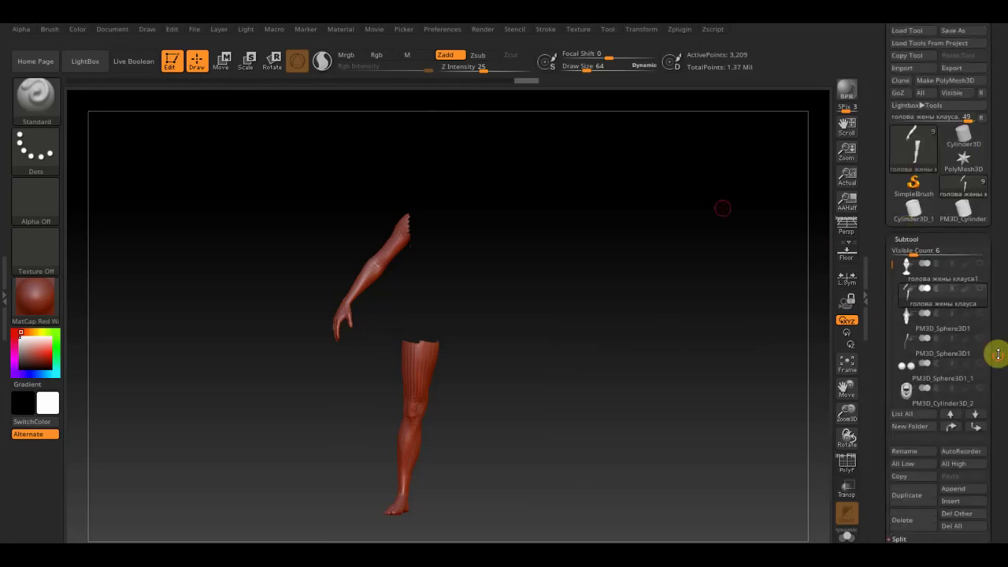
scroll(992, 351, "down", 3)
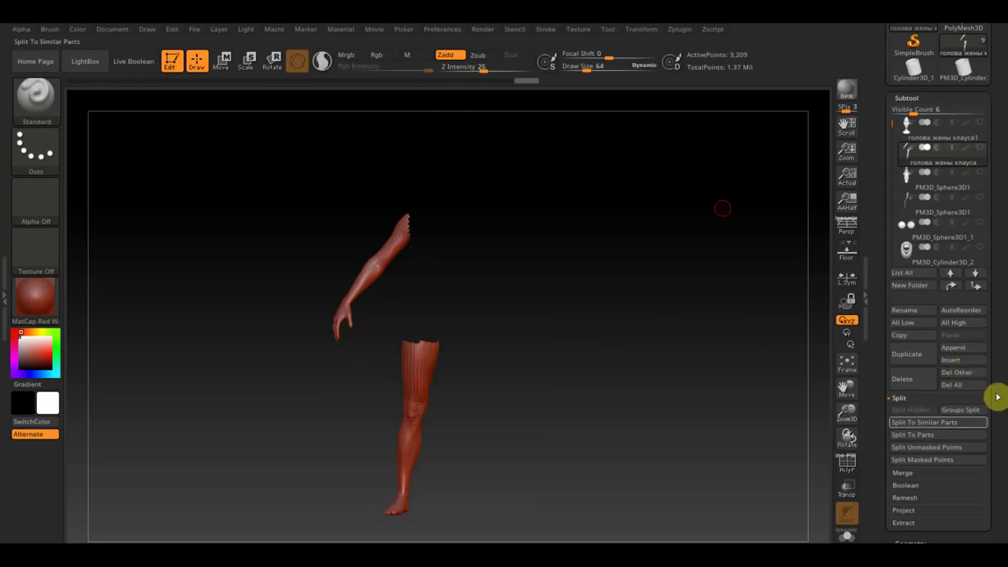
left_click(961, 422)
left_click(790, 439)
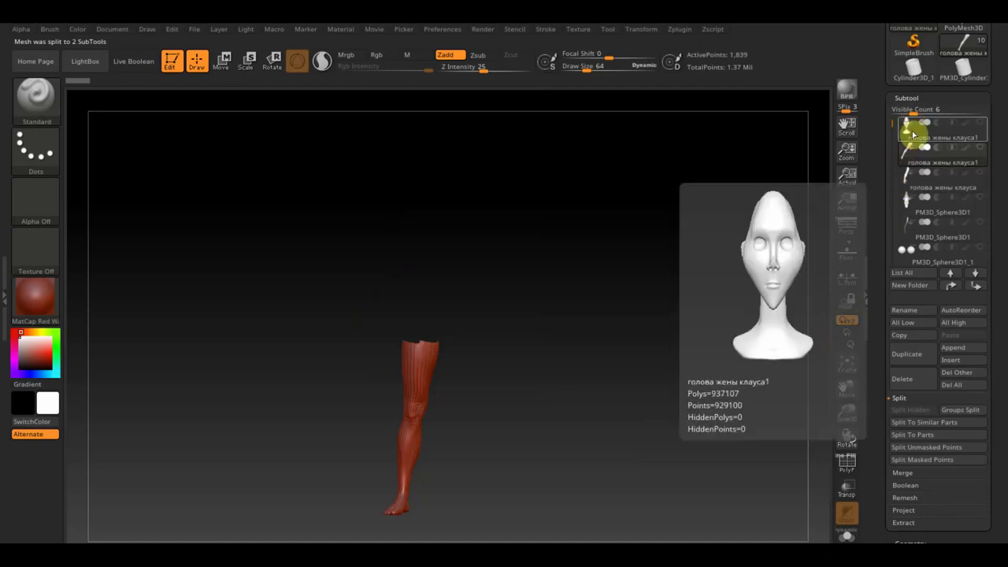
Show all subtools and restore the reference overlay, more opaque, moved right and enlarged
left_click(980, 122)
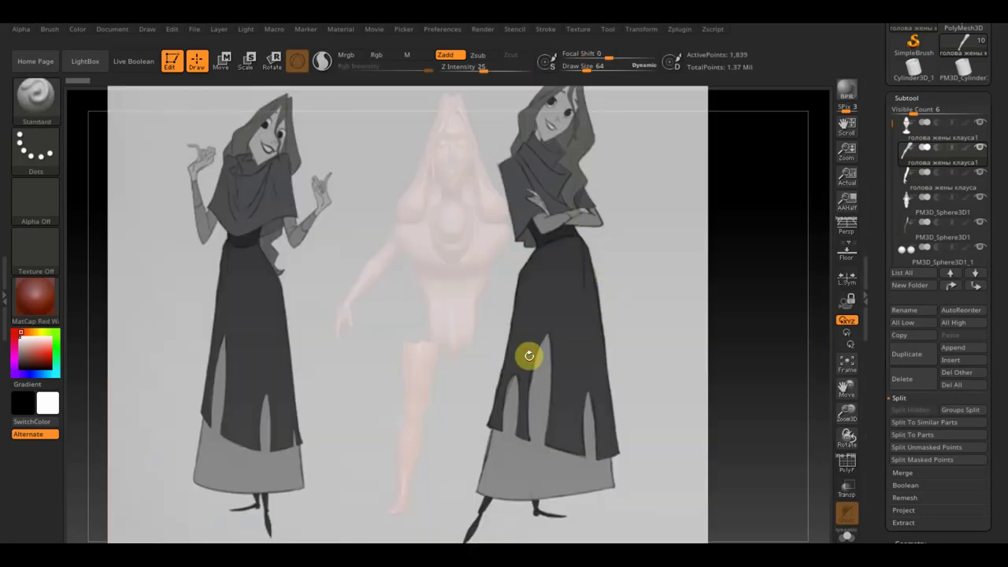
key("z")
mouse_move(604, 215)
left_mouse_down()
mouse_move(576, 180)
mouse_move(526, 162)
left_mouse_up()
mouse_move(544, 259)
left_mouse_down()
mouse_move(671, 322)
mouse_move(737, 325)
mouse_move(723, 312)
left_mouse_up()
mouse_move(724, 225)
left_mouse_down()
mouse_move(744, 234)
mouse_move(720, 250)
mouse_move(738, 221)
mouse_move(799, 326)
mouse_move(817, 335)
mouse_move(741, 266)
mouse_move(770, 321)
left_mouse_up()
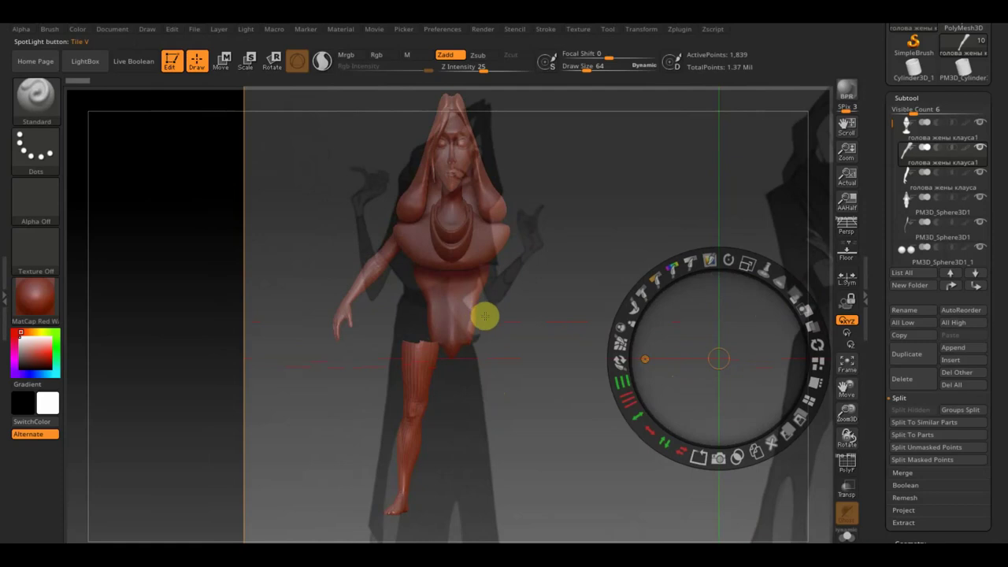
Hide the reference image controls, leaving the bust alone on the canvas
left_click(374, 268)
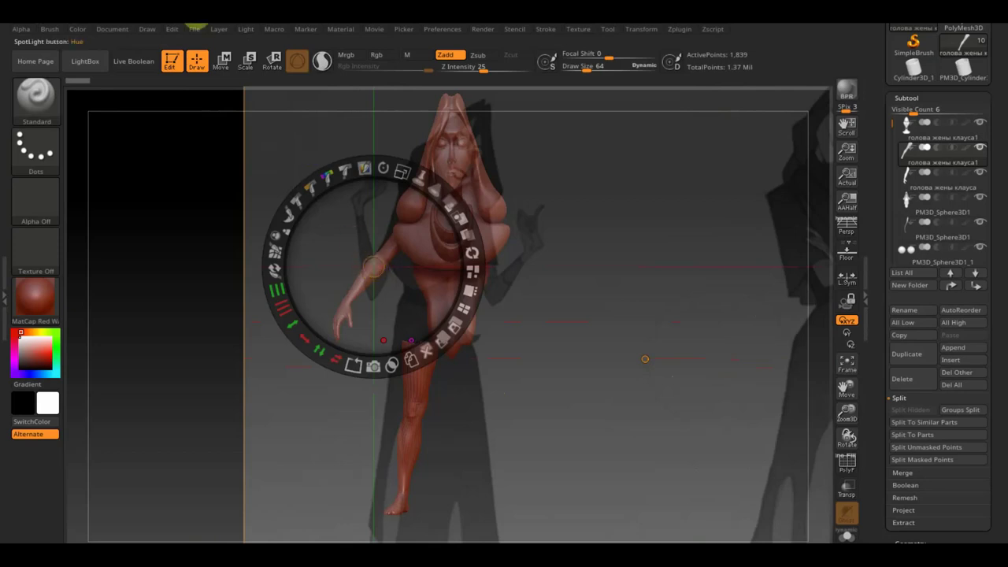
left_click(221, 61)
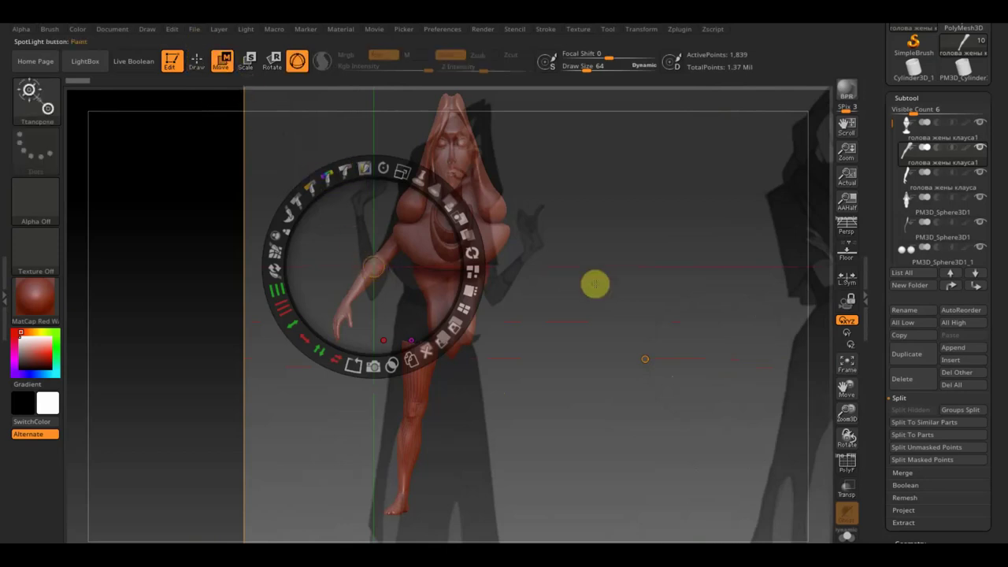
key("z")
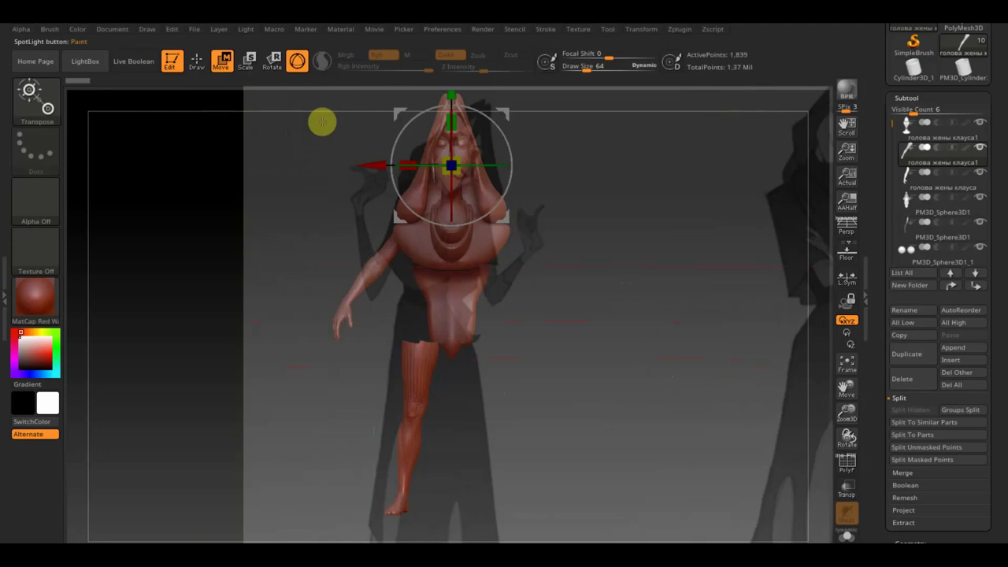
left_click(198, 62)
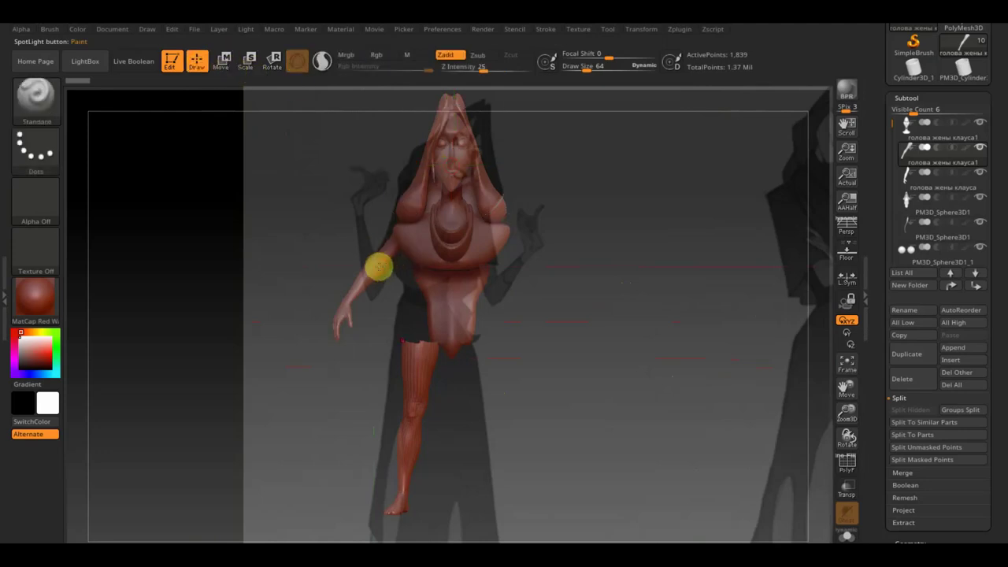
Scale the body subtool up slightly with the Transpose gizmo
left_click(221, 61)
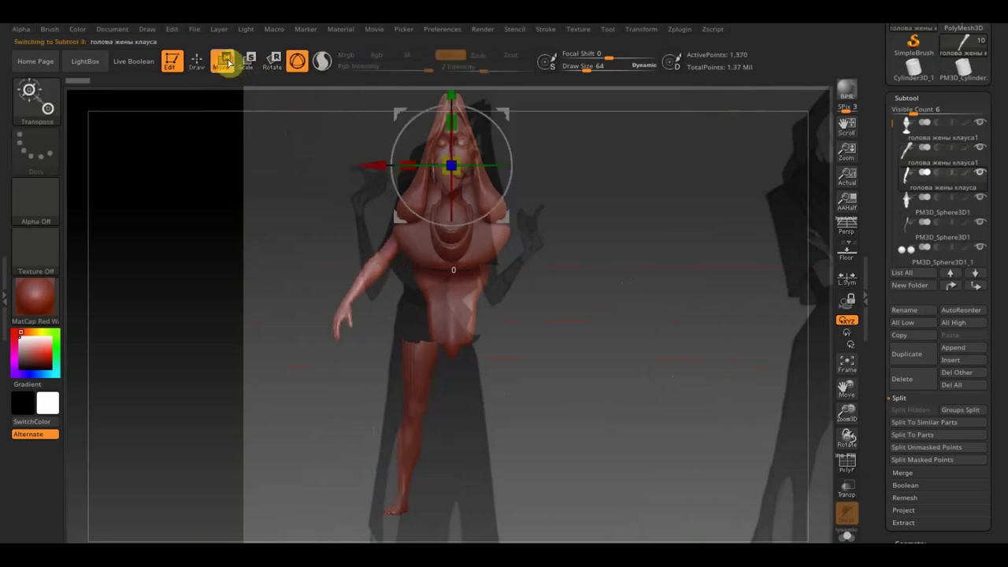
left_click_drag(450, 165, 470, 177)
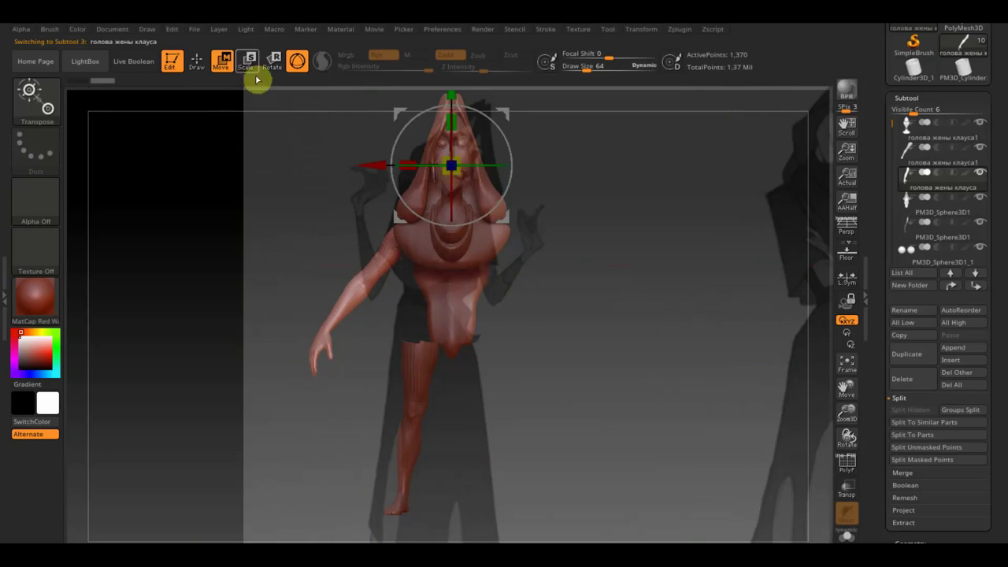
left_click(198, 62)
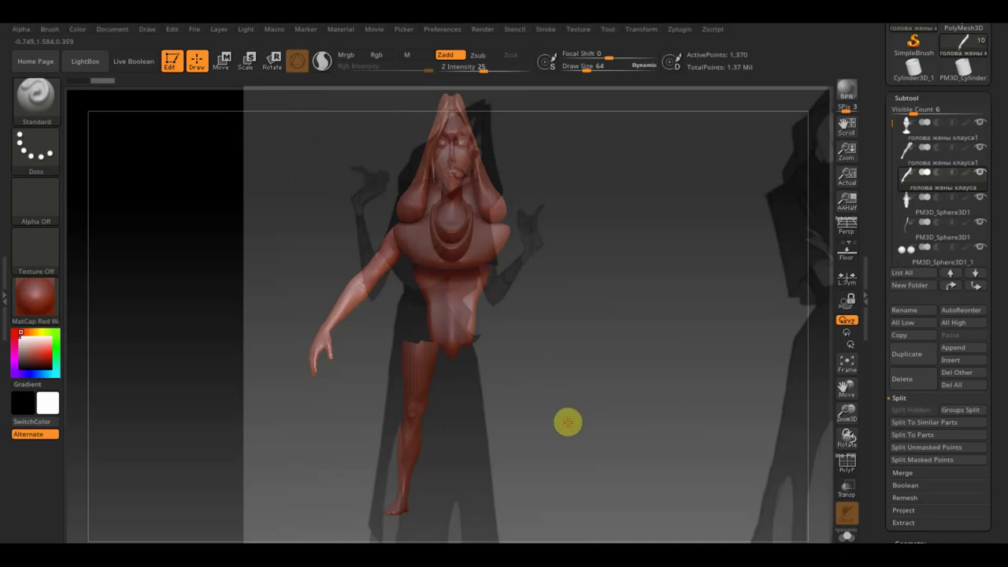
mouse_move(578, 431)
left_mouse_down()
mouse_move(560, 397)
mouse_move(561, 406)
left_mouse_up()
Show the reference sheet again, enlarge it and shift it right and up
key("shift+z")
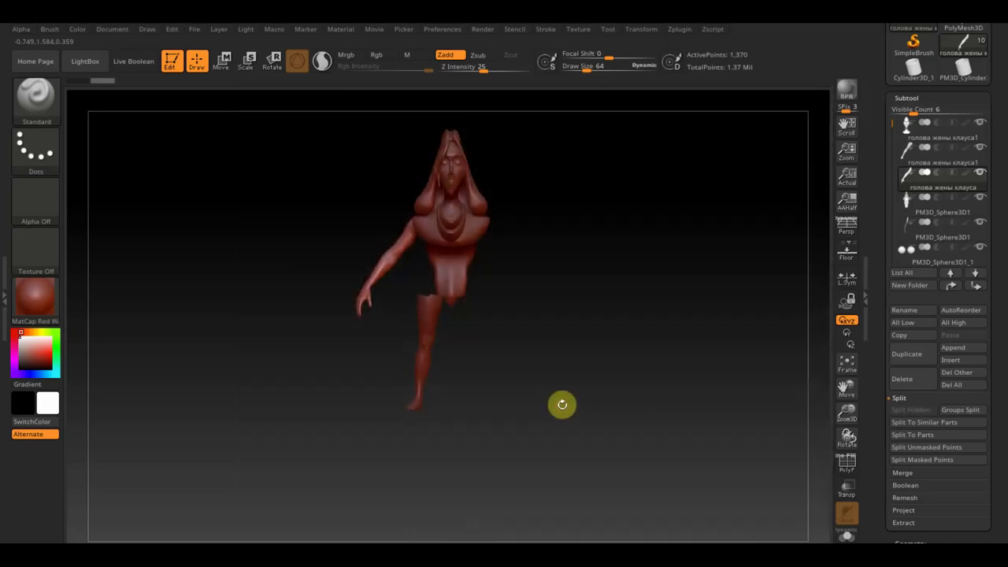
key("shift+z")
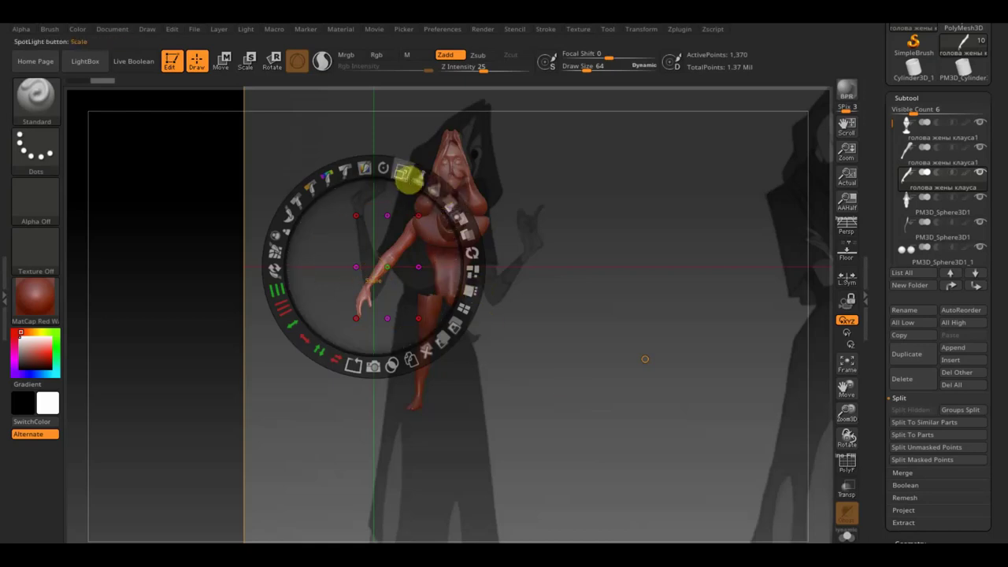
left_click_drag(406, 171, 362, 181)
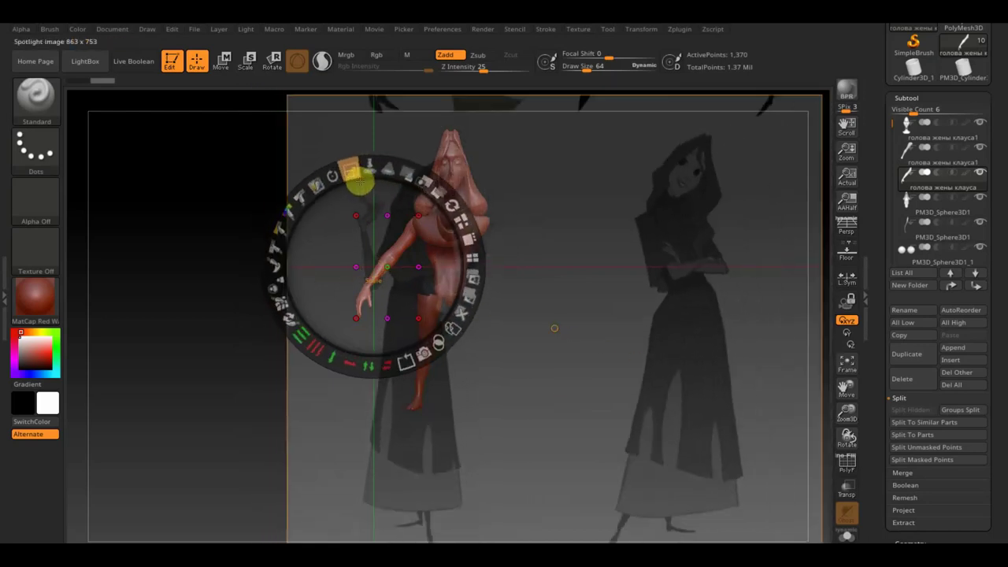
left_click_drag(362, 181, 443, 227)
Hide the Spotlight dial and bring up the SubTool Append mesh picker
key("z")
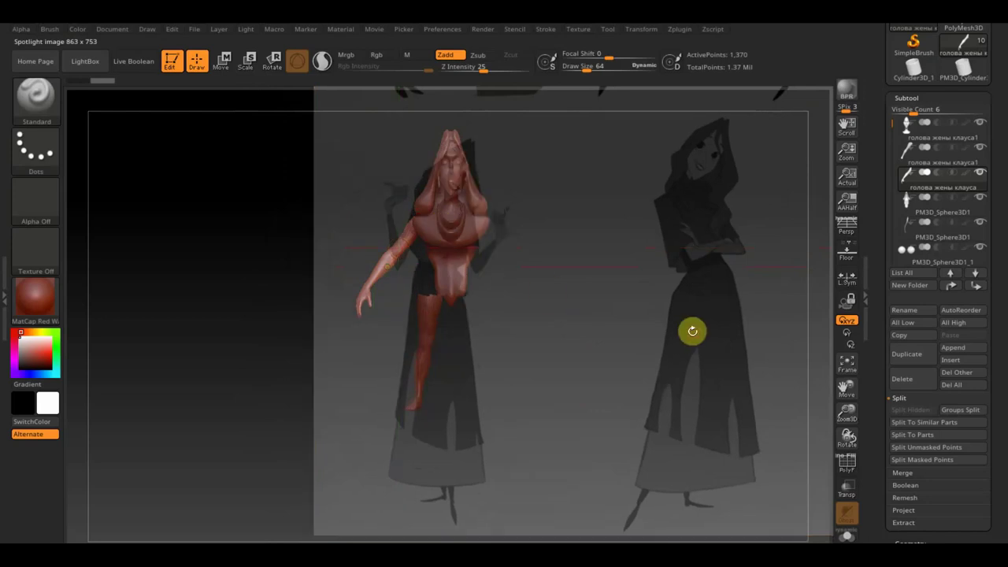
left_click(962, 351)
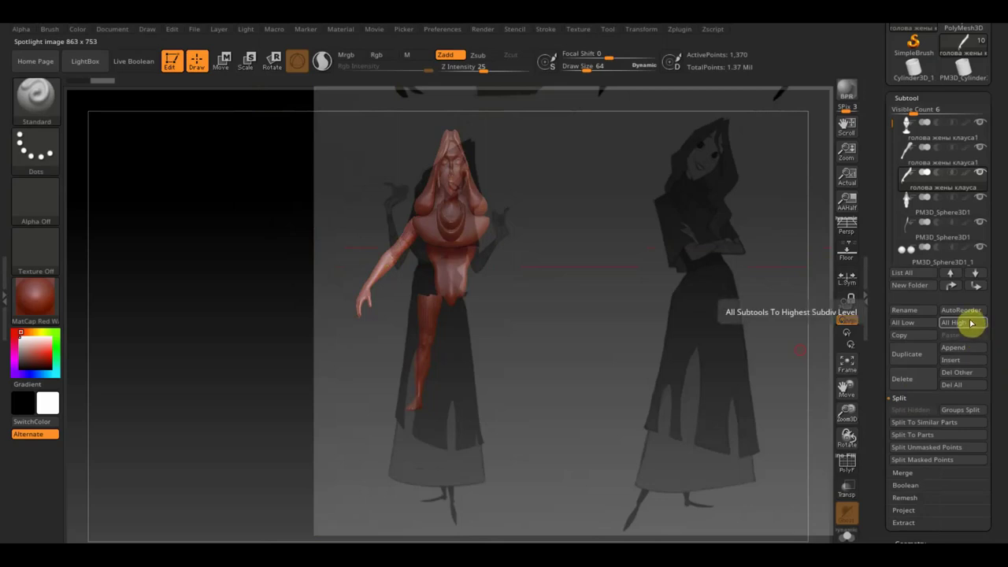
left_click(963, 351)
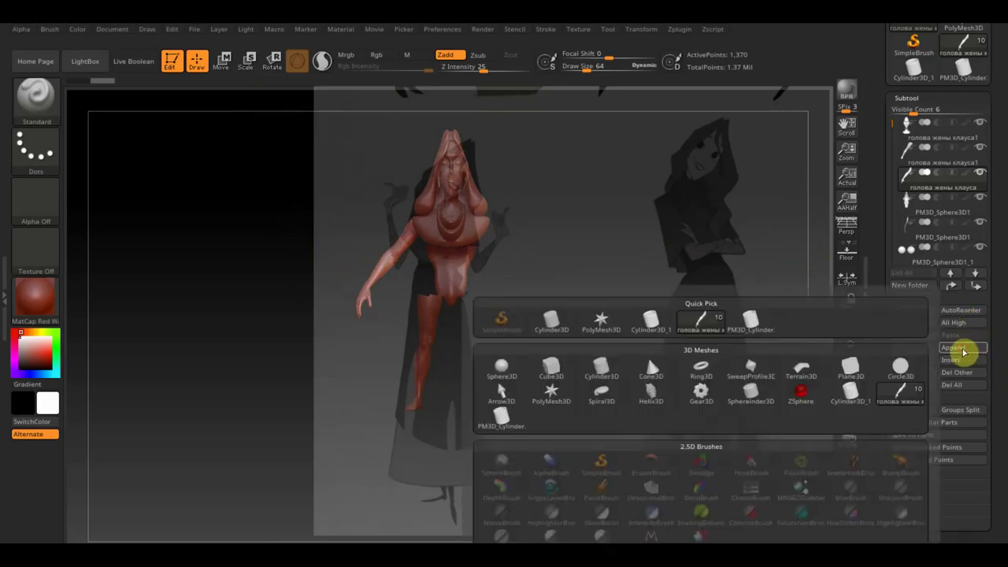
Append a Cylinder3D subtool and drag it down from the head to hip level
left_click(606, 373)
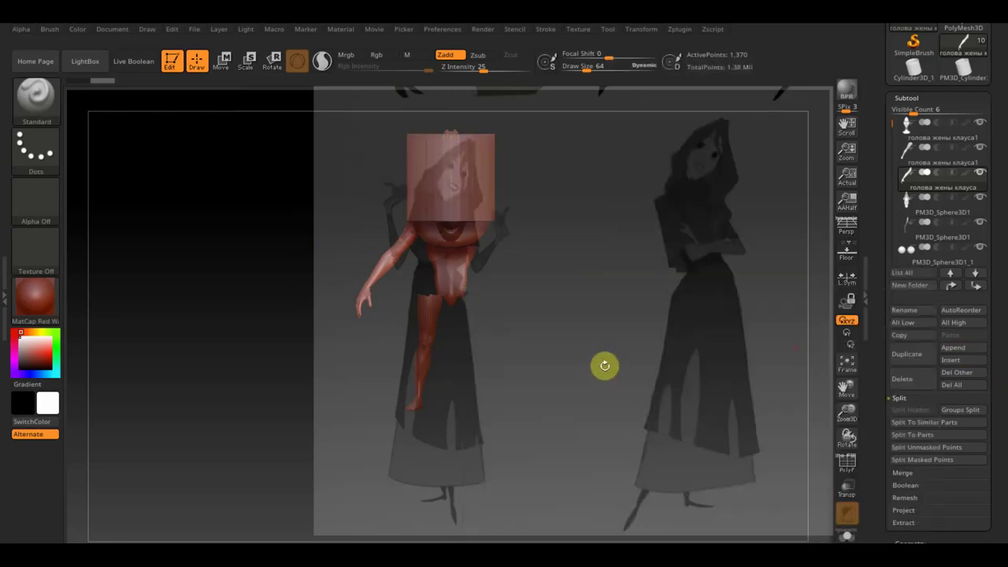
left_click(222, 59)
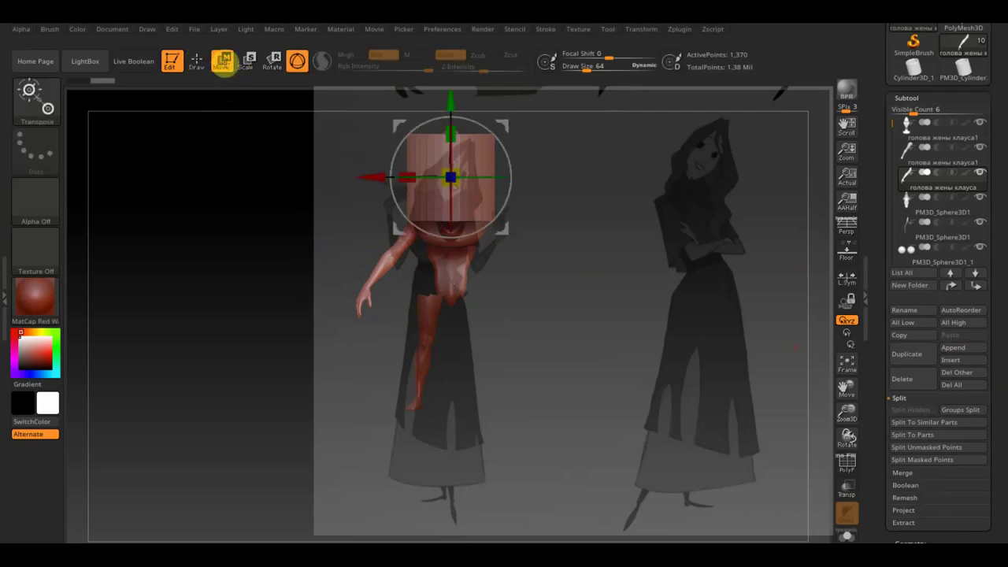
mouse_move(451, 96)
left_mouse_down()
mouse_move(470, 256)
mouse_move(461, 101)
left_mouse_up()
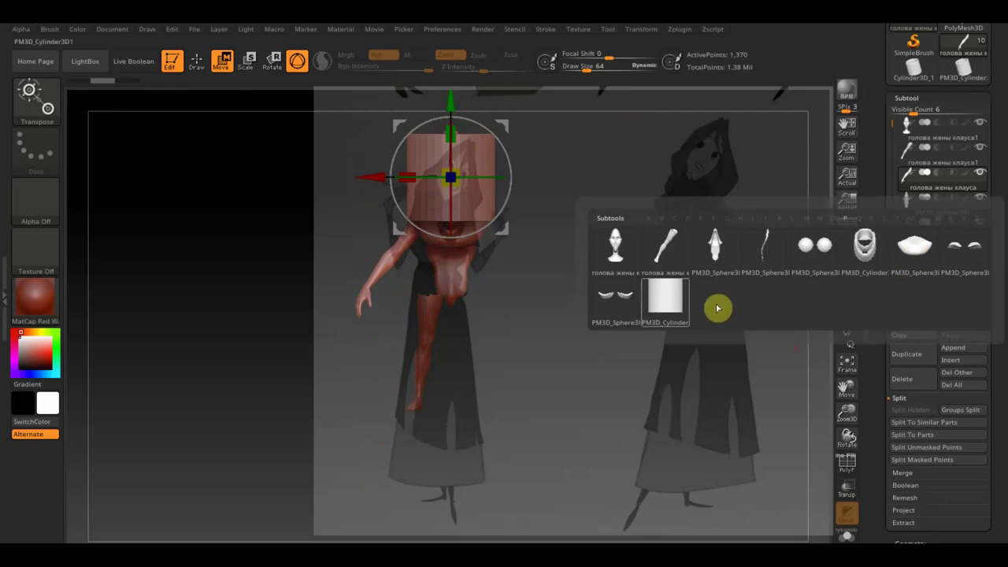
left_click(667, 301)
left_click_drag(452, 99, 469, 359)
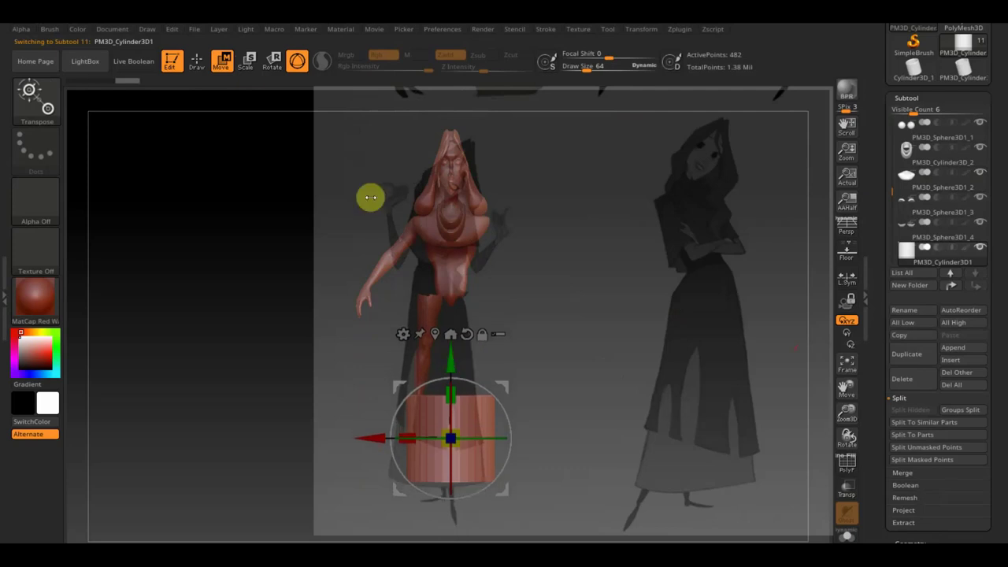
Mask part of the cylinder, then scale it up and move it further down
key("q")
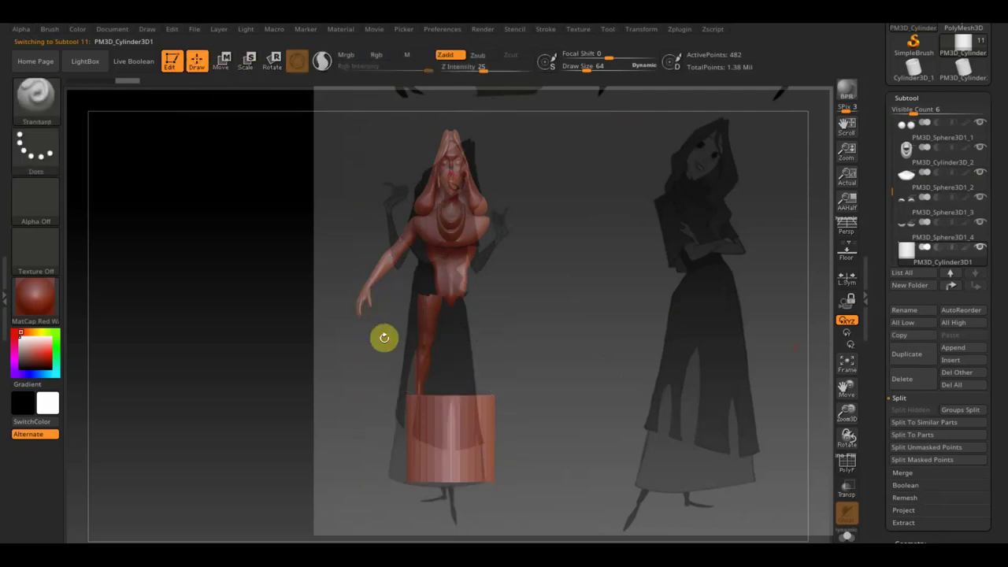
left_click_drag(297, 297, 554, 403, "ctrl")
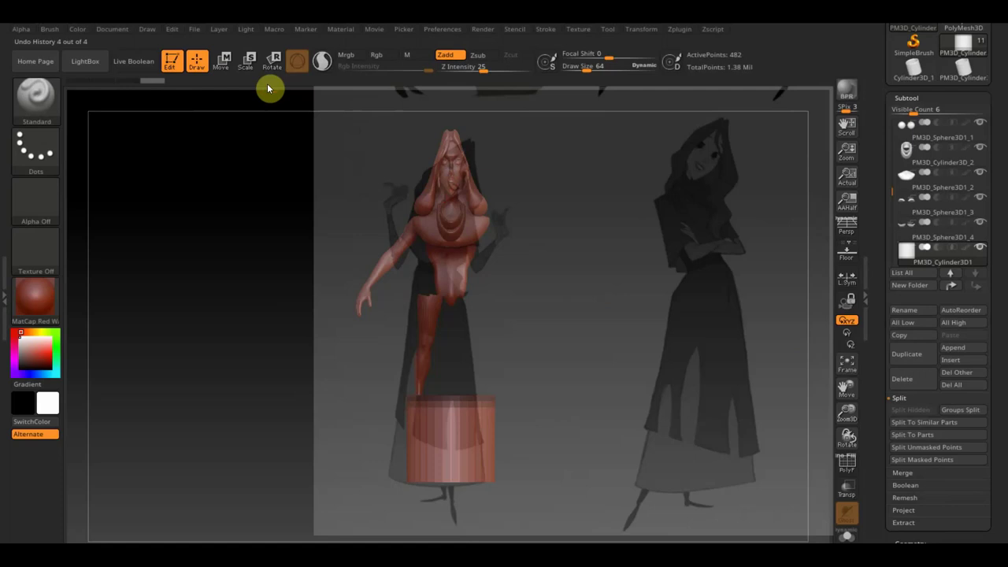
left_click(222, 61)
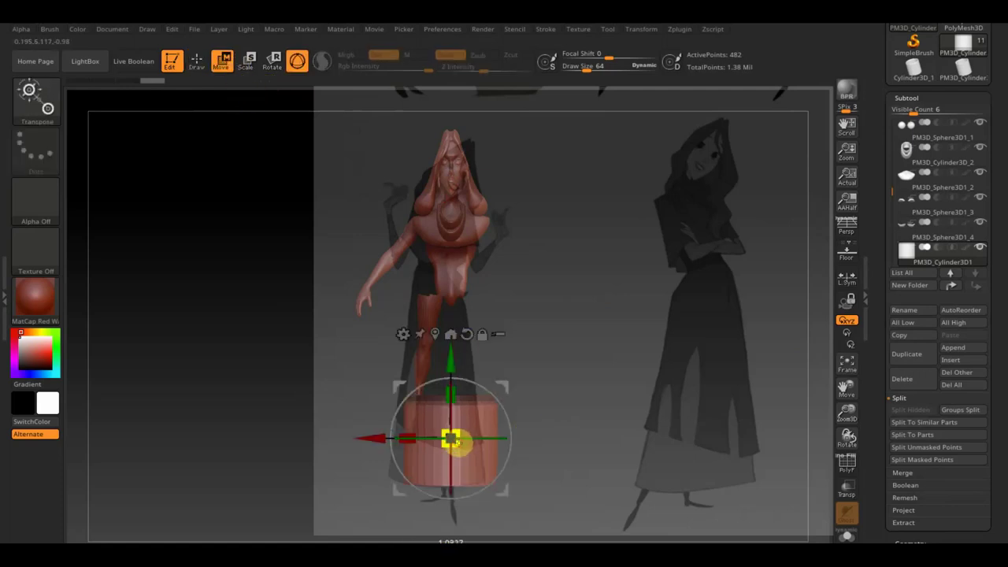
left_click_drag(455, 442, 482, 460)
mouse_move(457, 366)
left_mouse_down()
mouse_move(465, 484)
mouse_move(450, 551)
left_mouse_up()
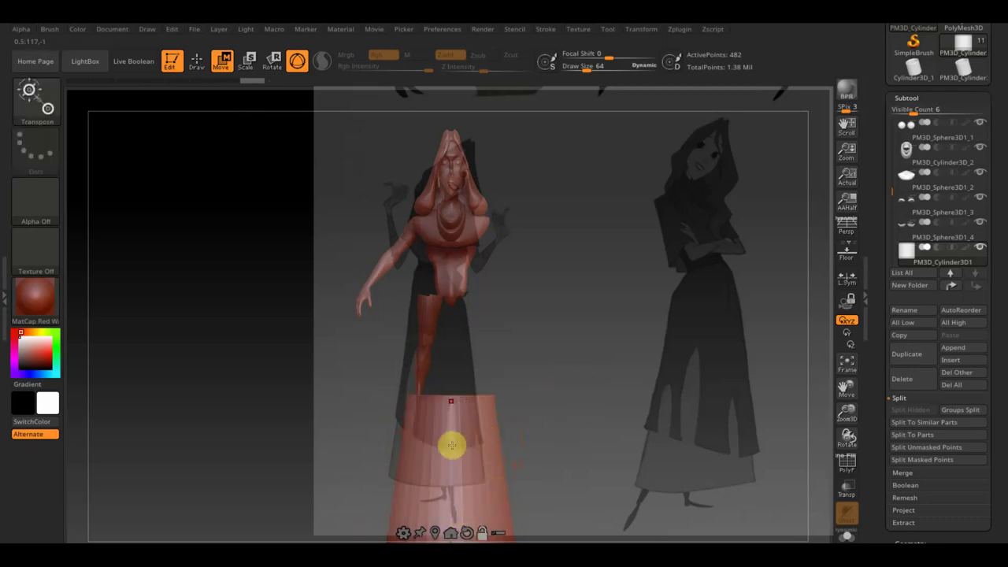
left_click_drag(449, 551, 454, 254, "alt")
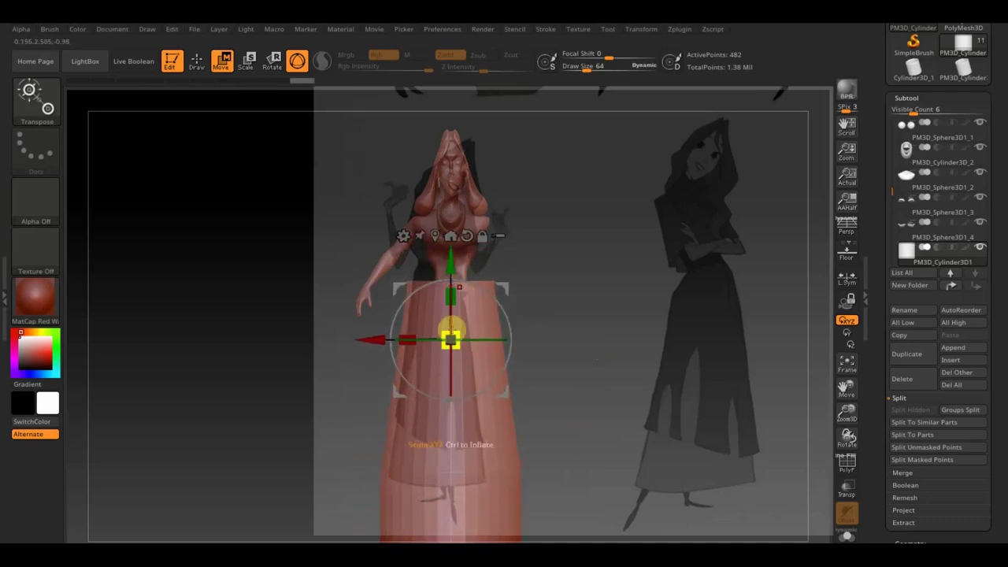
Shrink and nudge the skirt cylinder into place, stretching it downward
left_click_drag(466, 331, 421, 330)
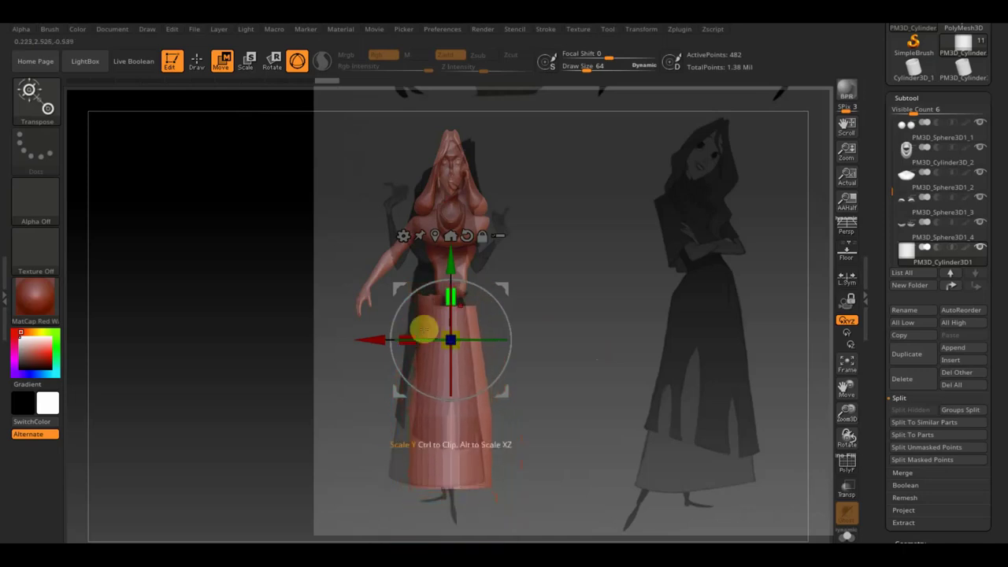
left_click_drag(376, 340, 360, 335)
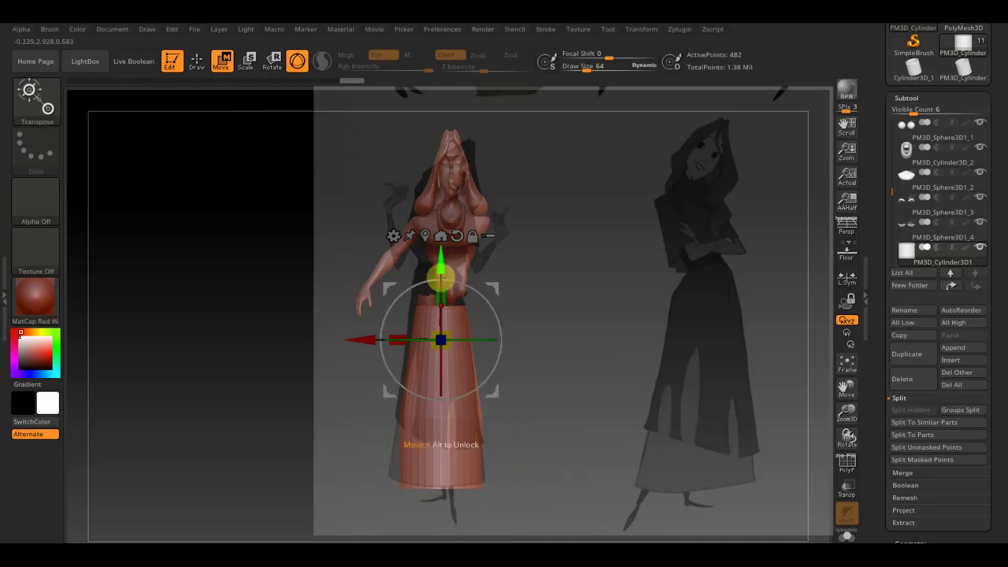
left_click_drag(440, 276, 440, 251)
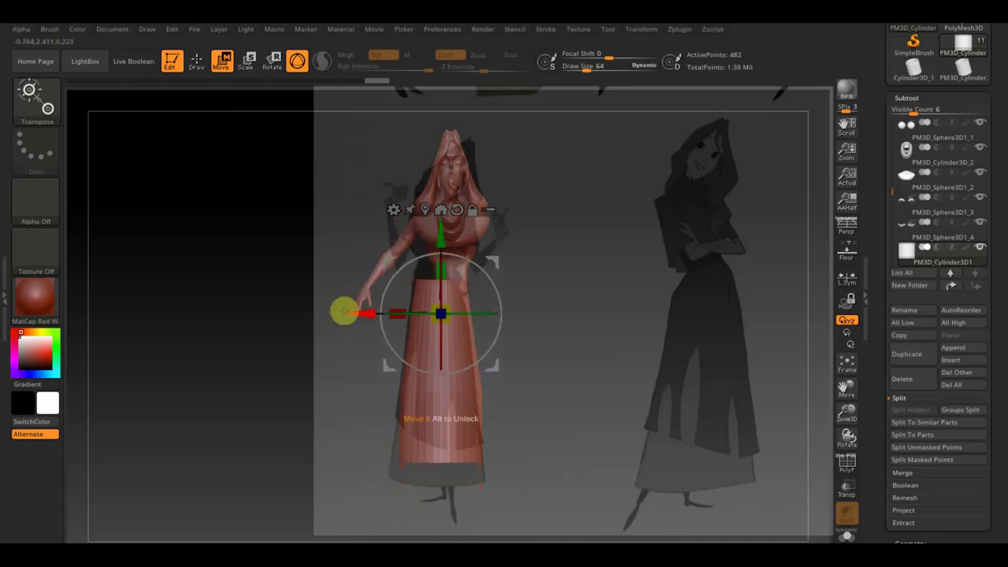
left_click_drag(347, 314, 358, 315)
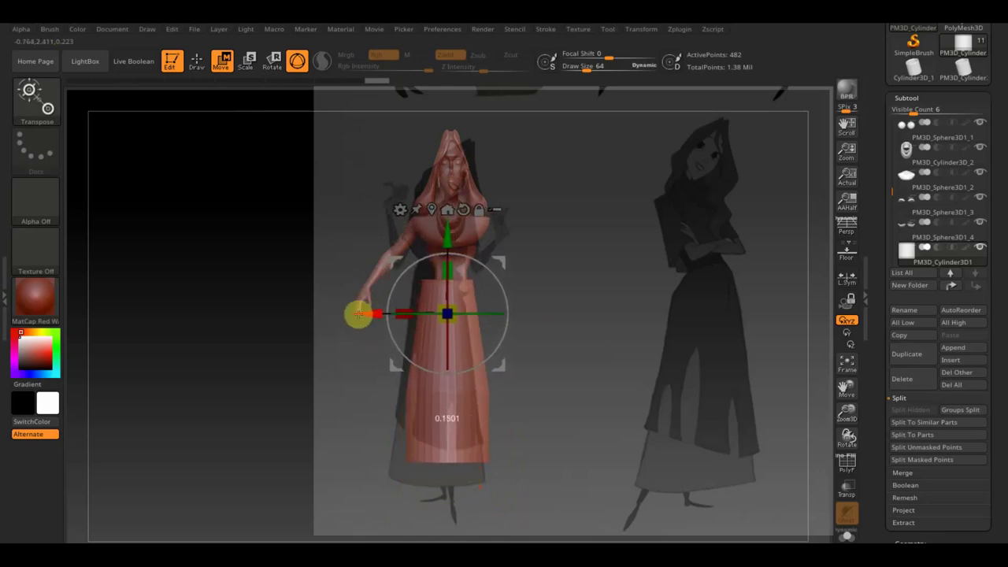
left_click_drag(450, 234, 450, 226)
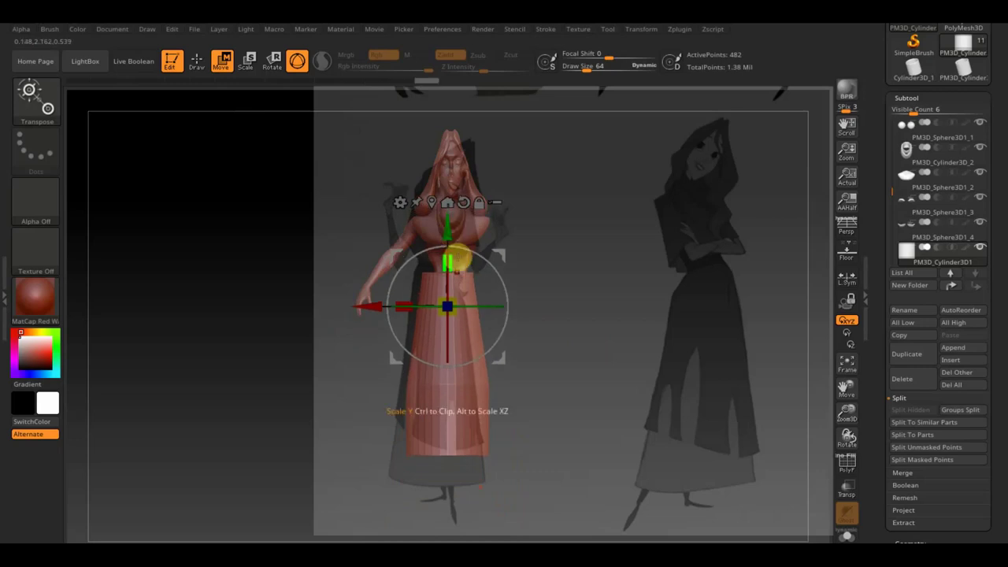
left_click_drag(459, 262, 457, 252)
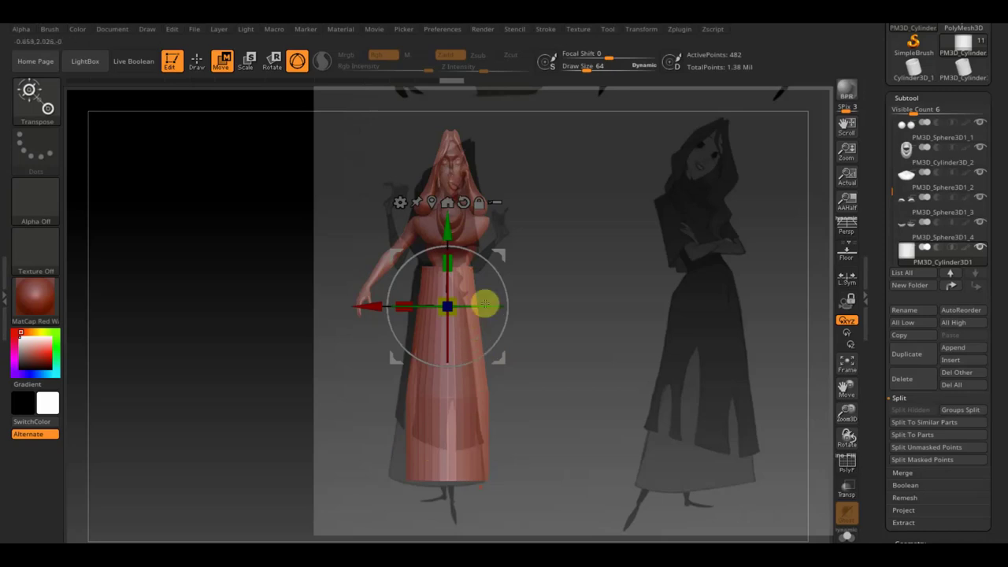
Remask the region near the feet and invert the mask to free the lower band
left_click(196, 63)
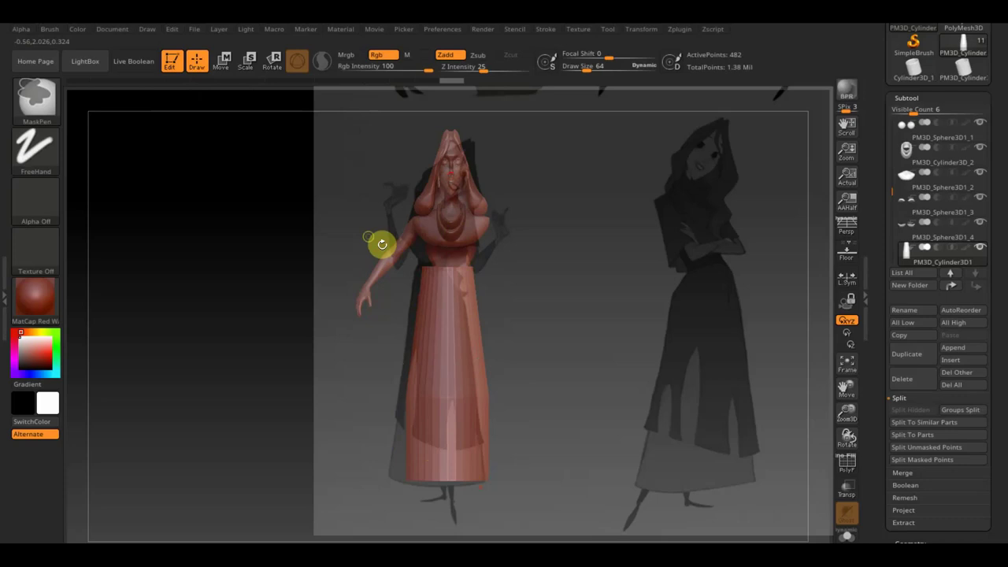
left_click_drag(375, 236, 515, 283, "ctrl")
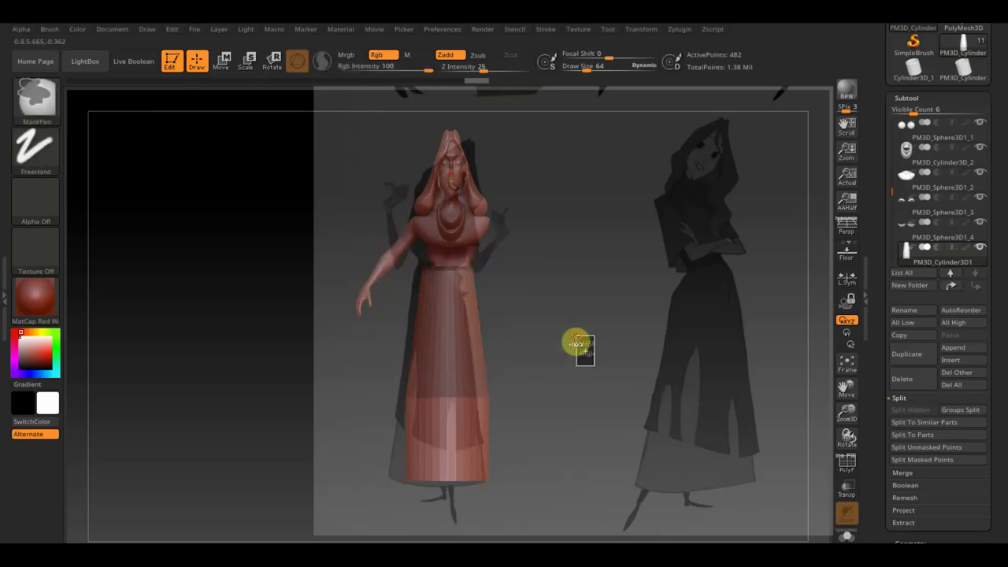
left_click_drag(583, 360, 587, 378, "ctrl")
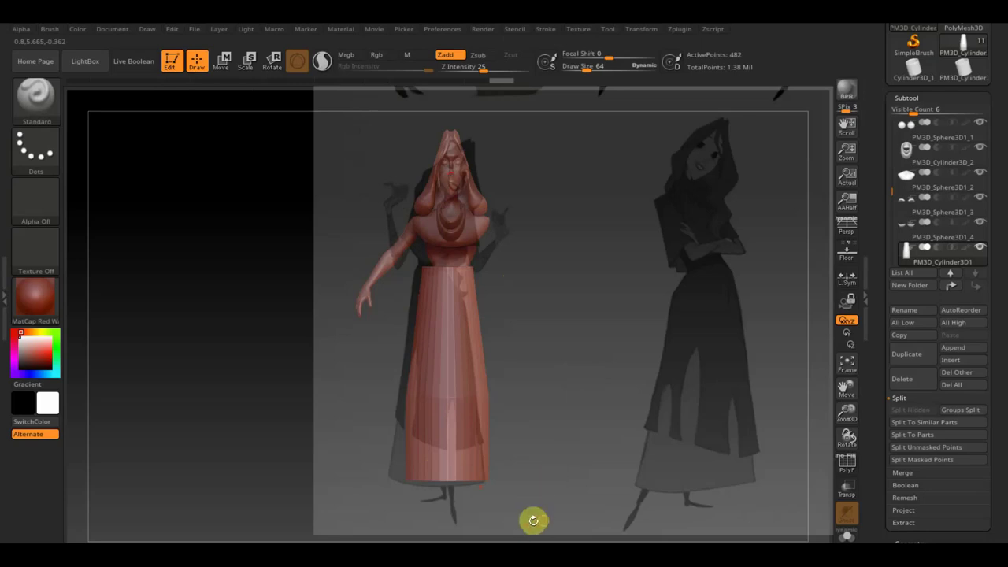
mouse_move(541, 516)
left_mouse_down("ctrl")
mouse_move(518, 502)
mouse_move(364, 473)
left_mouse_up("ctrl")
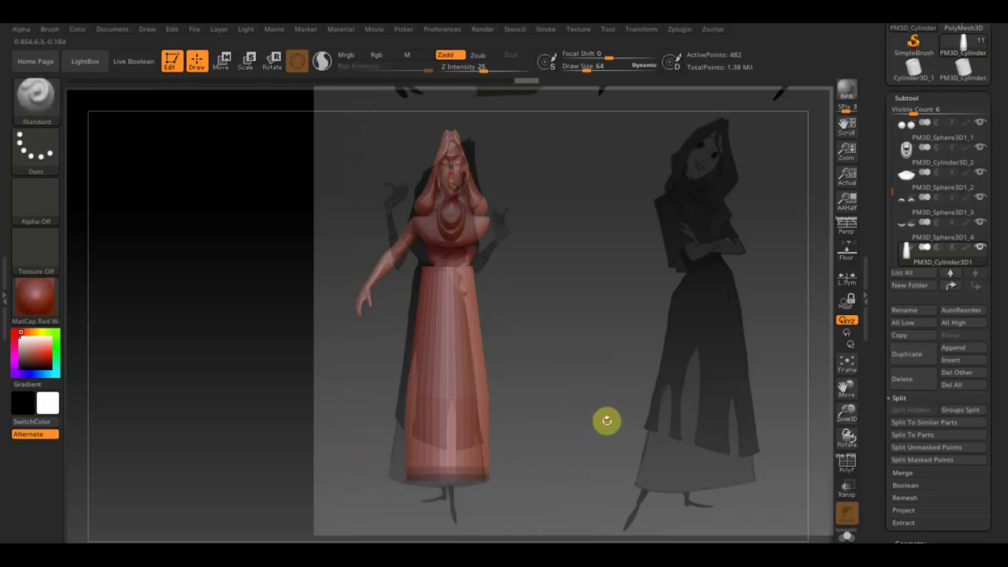
key("ctrl")
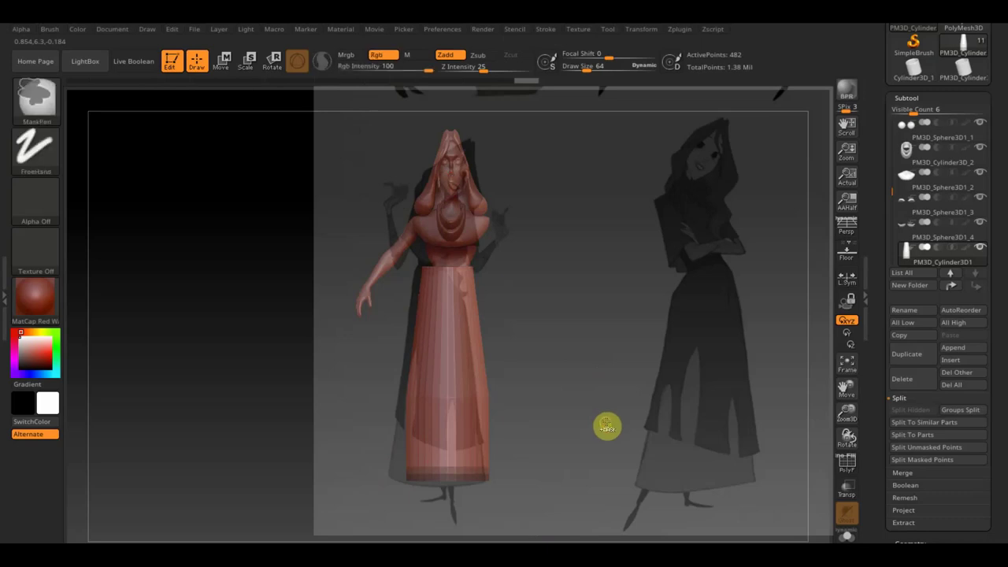
left_click(607, 426, "ctrl")
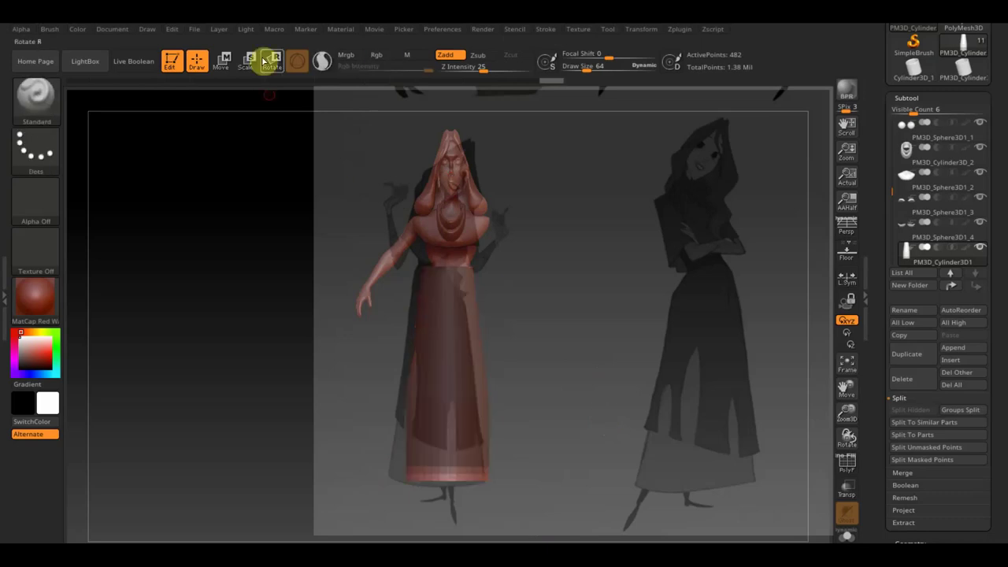
Stretch the lower skirt down, then scrub Undo History back to step 2 of 21
left_click(223, 62)
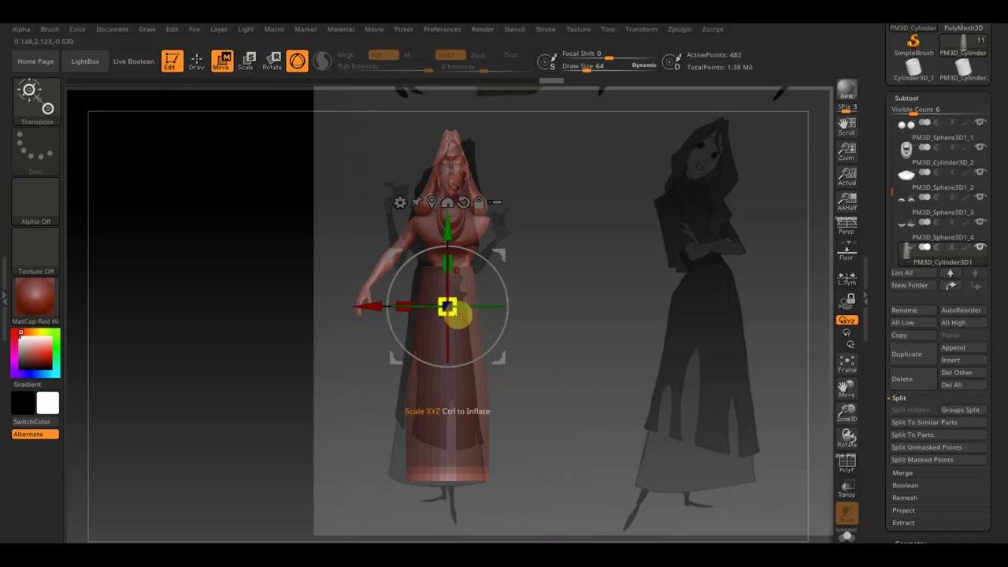
left_click_drag(457, 314, 464, 320)
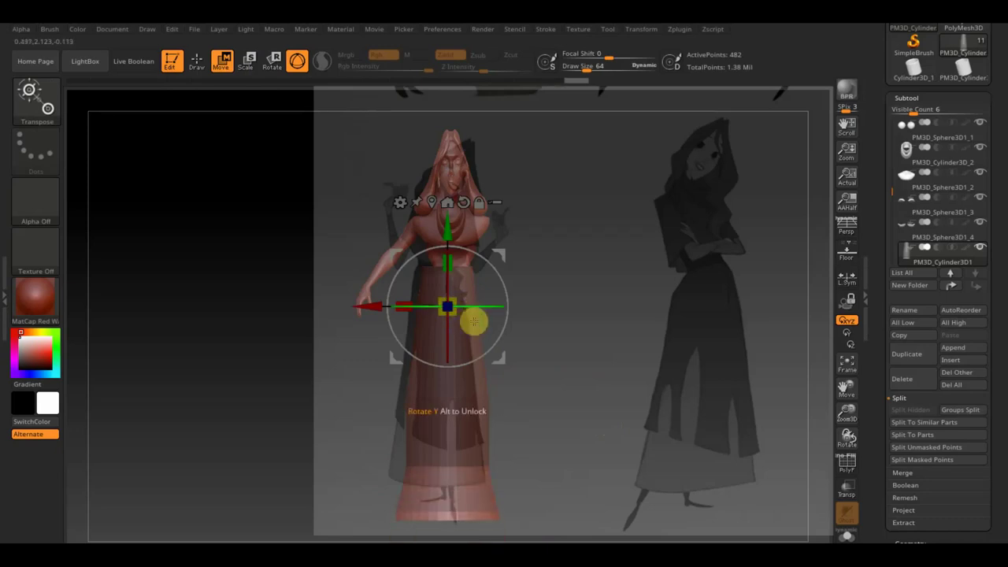
left_click(110, 81)
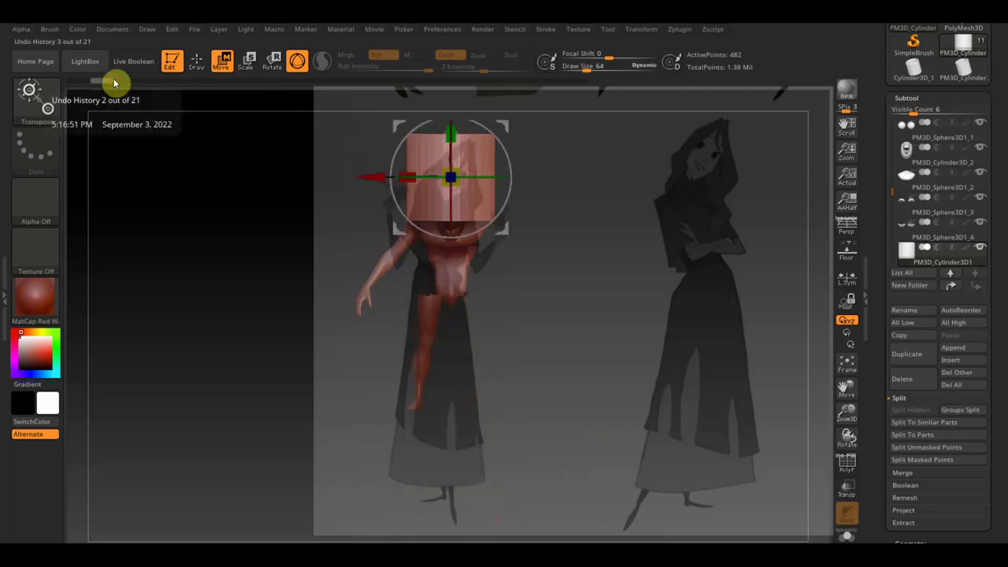
Move the cylinder from the head to the waist, mask its top and stretch it down
left_click_drag(451, 107, 451, 294)
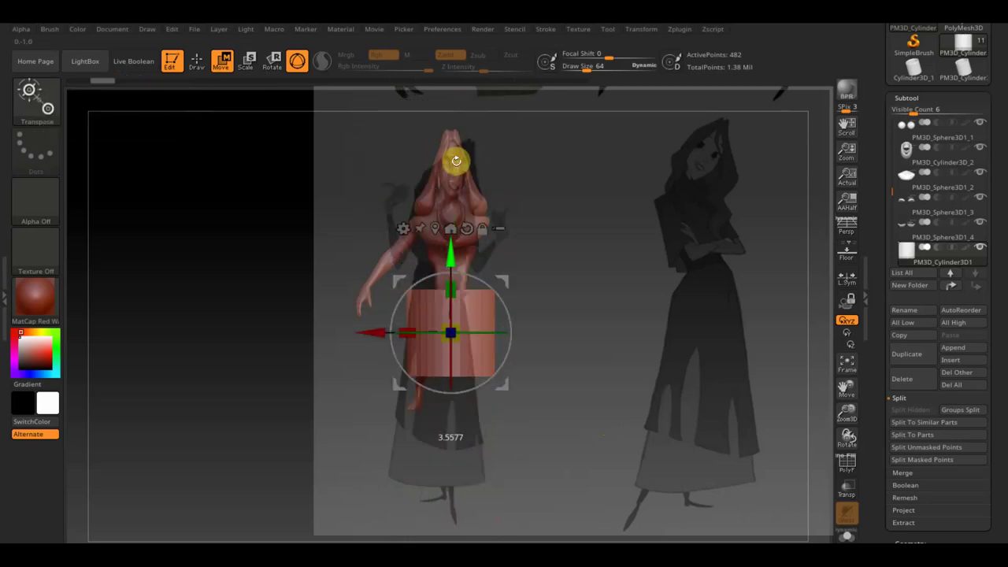
left_click_drag(450, 367, 450, 370)
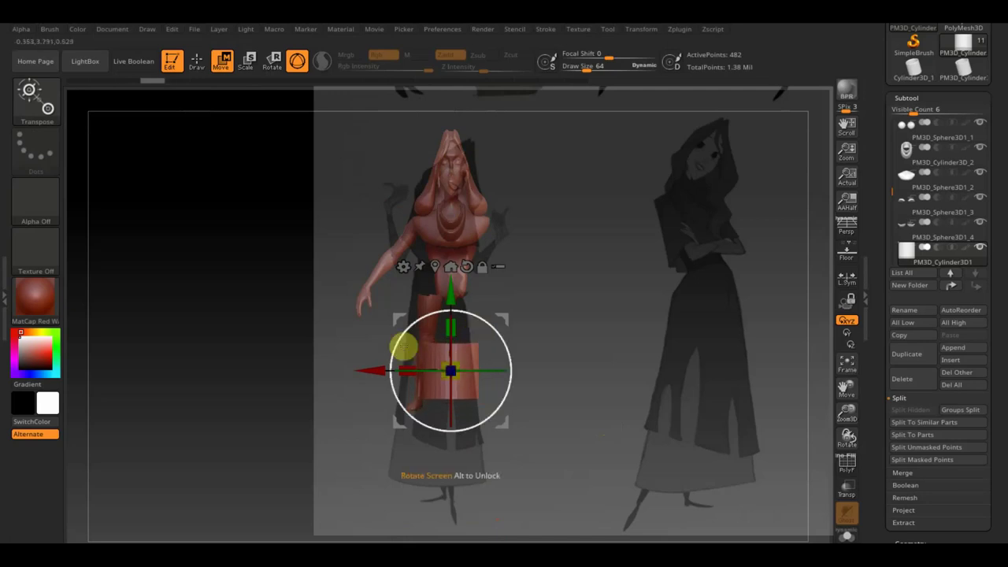
left_click_drag(452, 295, 463, 226)
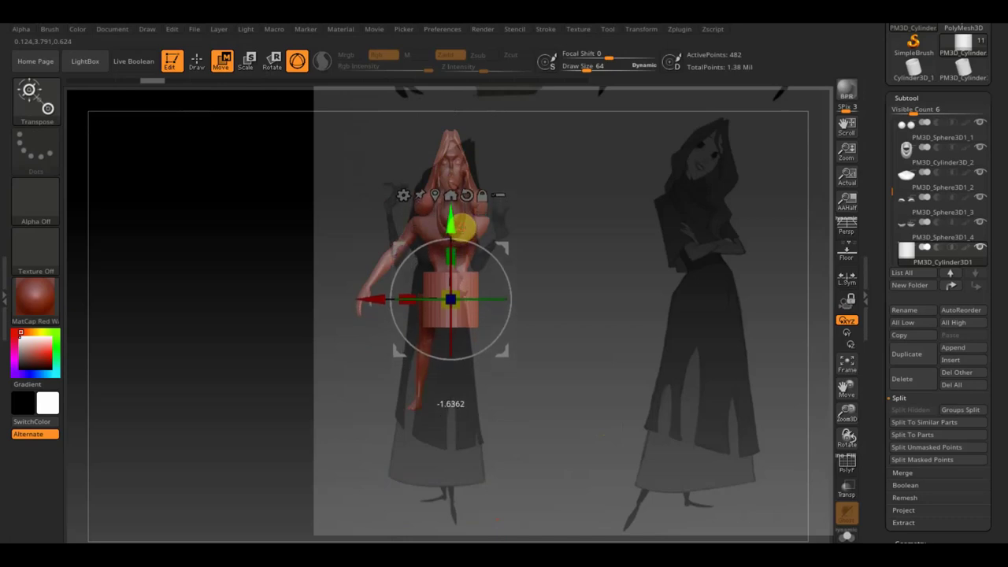
left_click(206, 60)
left_click_drag(297, 204, 519, 280, "ctrl")
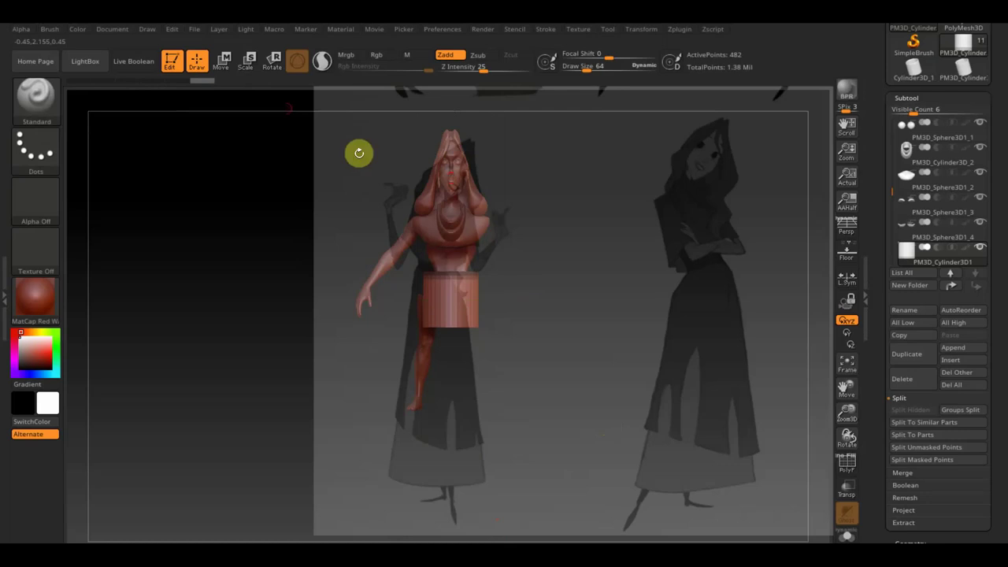
left_click(223, 61)
mouse_move(450, 251)
left_mouse_down()
mouse_move(449, 304)
mouse_move(462, 220)
left_mouse_up()
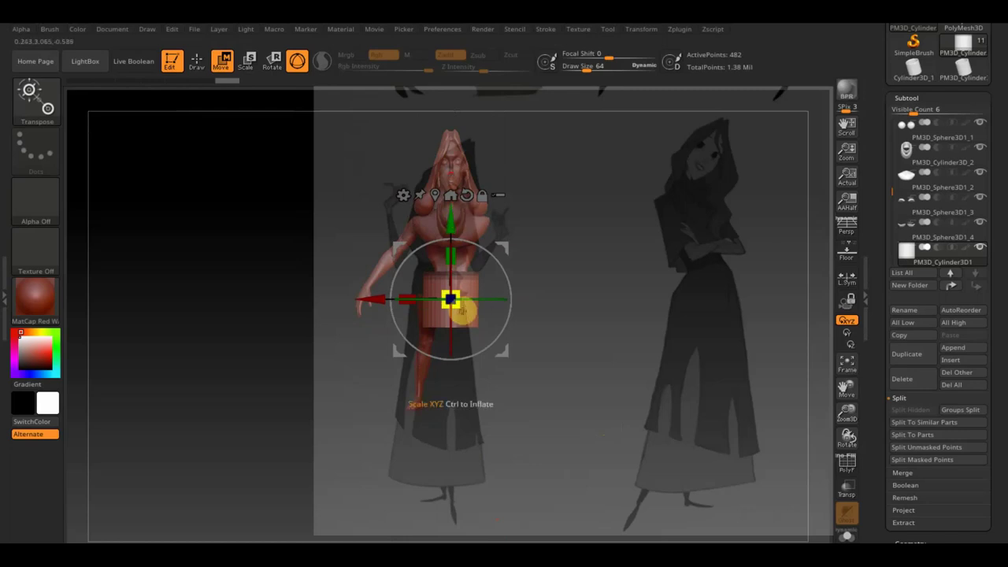
Scale the skirt up, narrow its bottom, clear the mask and seat it under the waist
left_click_drag(459, 307, 487, 345)
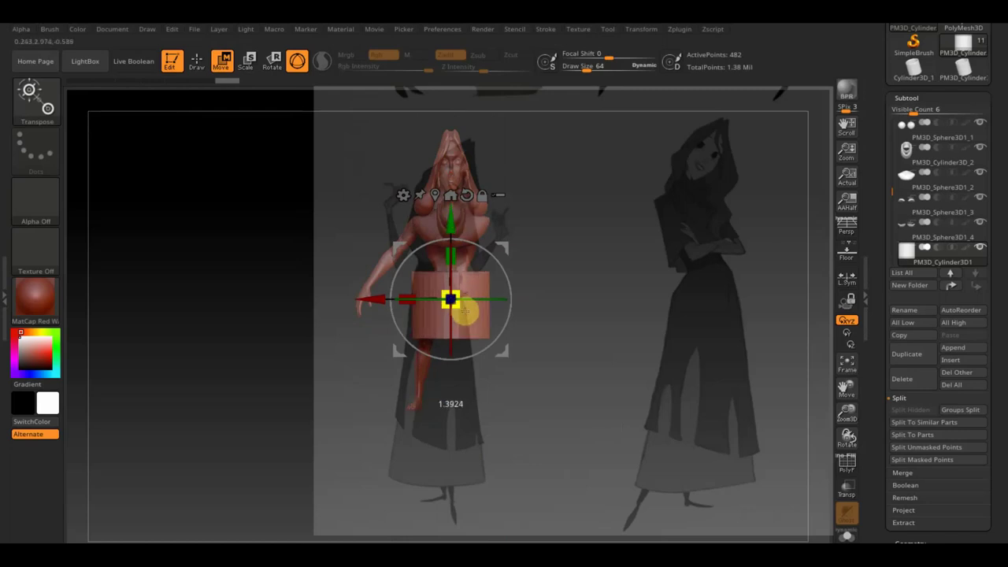
left_click_drag(450, 211, 449, 438)
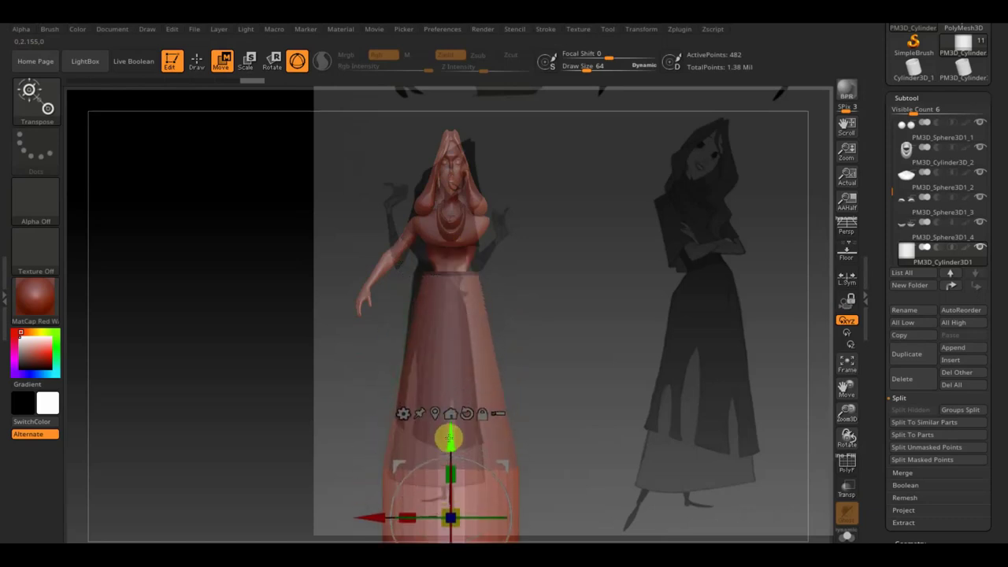
left_click_drag(455, 507, 416, 506)
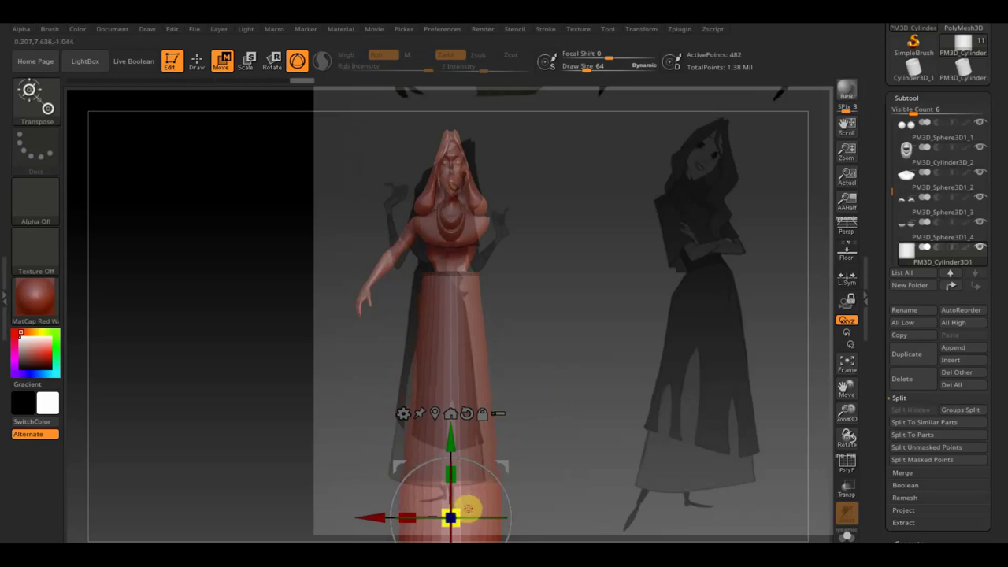
left_click(585, 355, "ctrl")
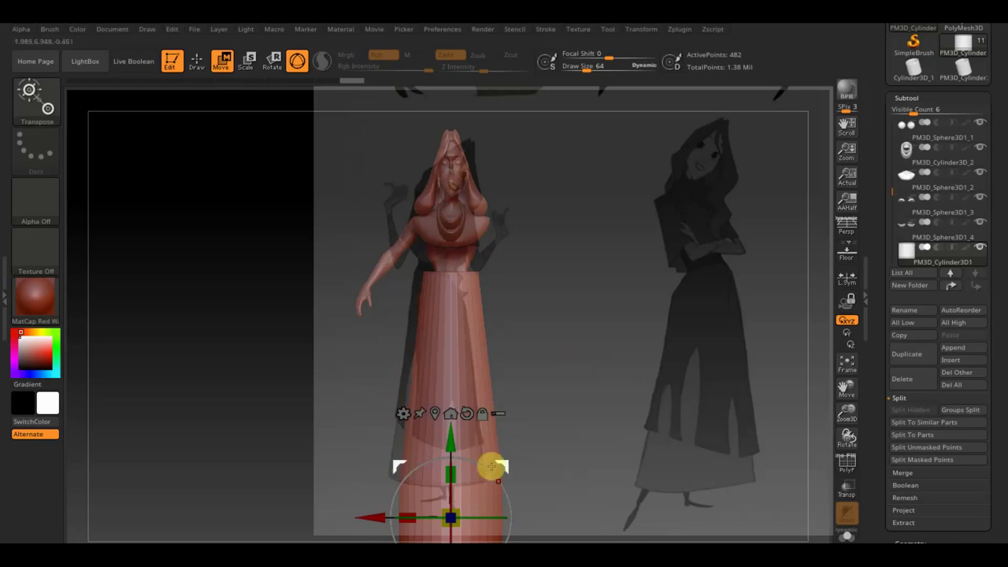
left_click_drag(459, 508, 440, 515)
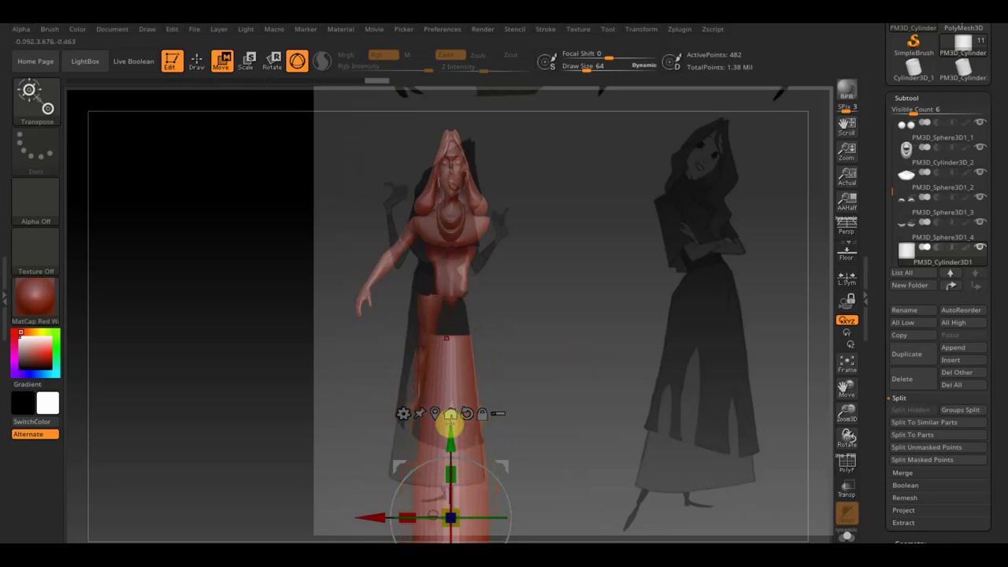
left_click_drag(455, 432, 450, 380)
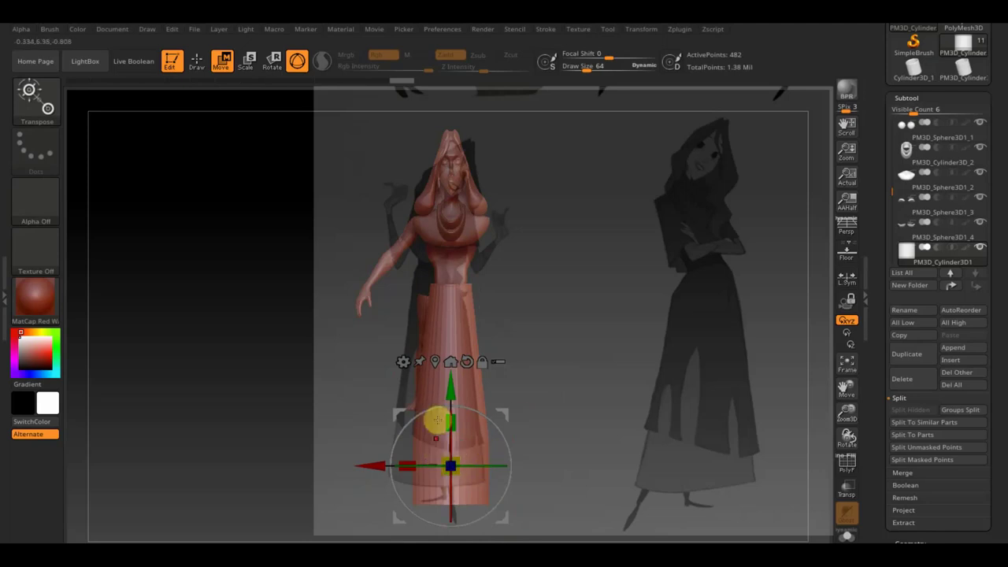
Set the skirt's DynaMesh Resolution to 128 under Tool > Geometry
left_click(197, 68)
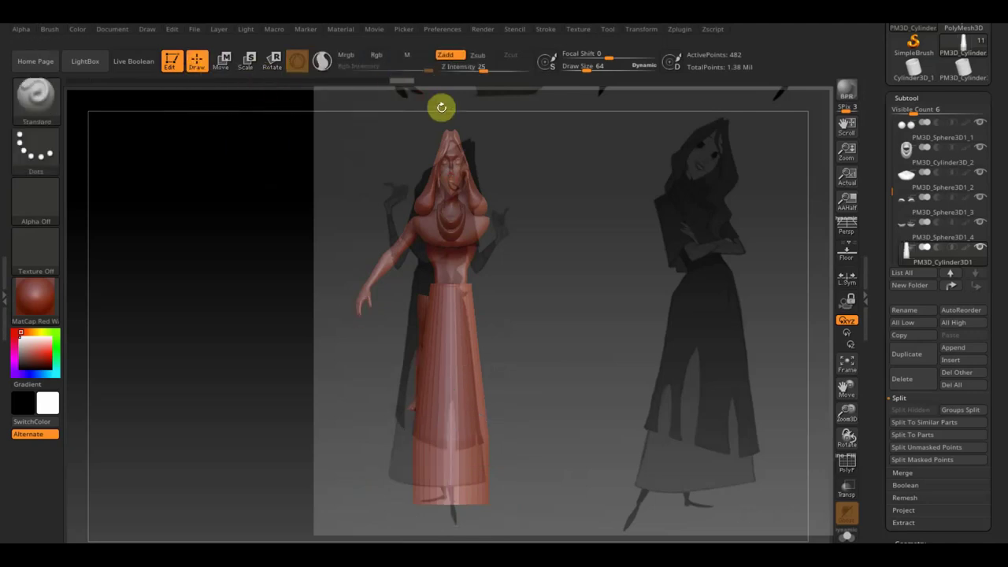
key("ctrl+shift")
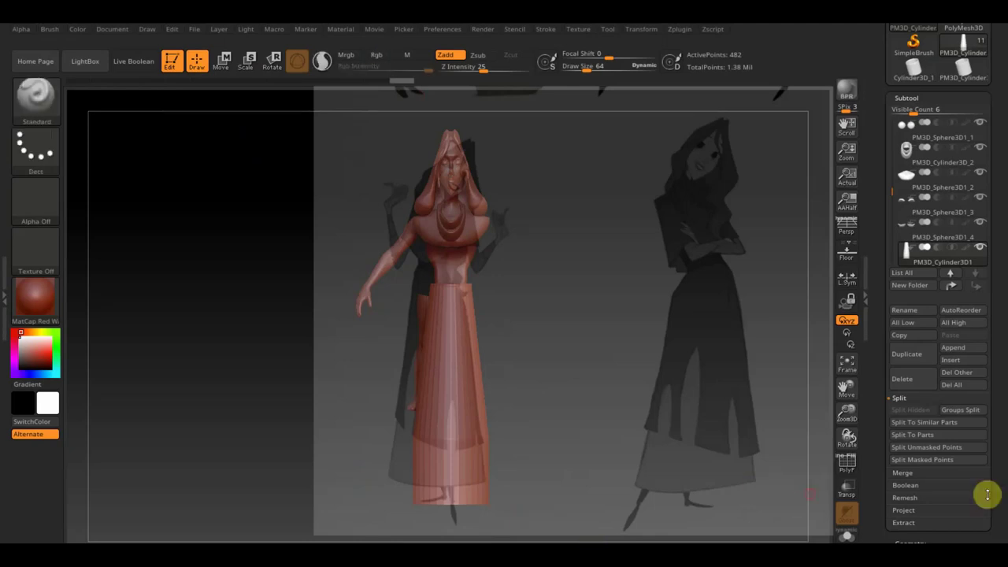
left_click(915, 543)
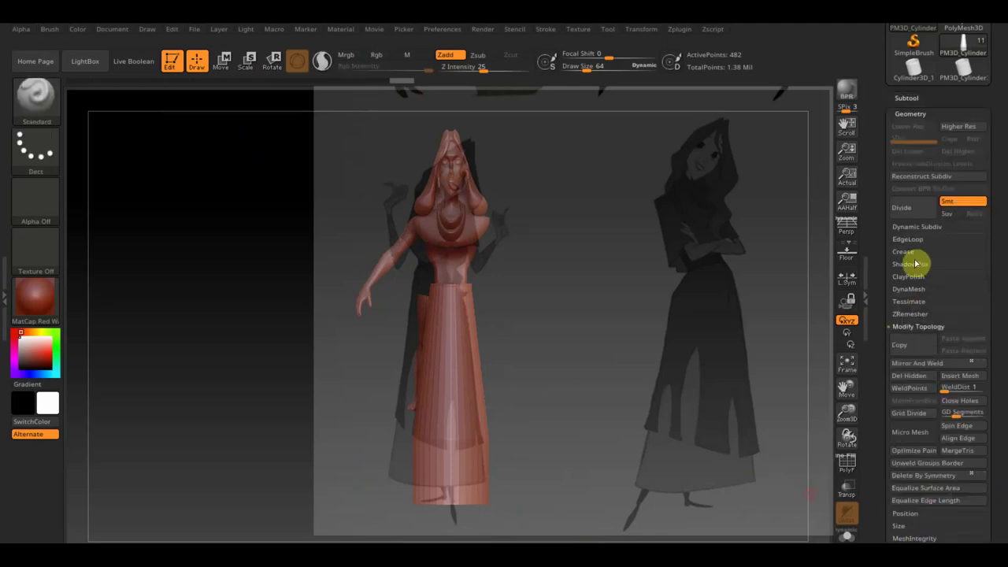
left_click(911, 290)
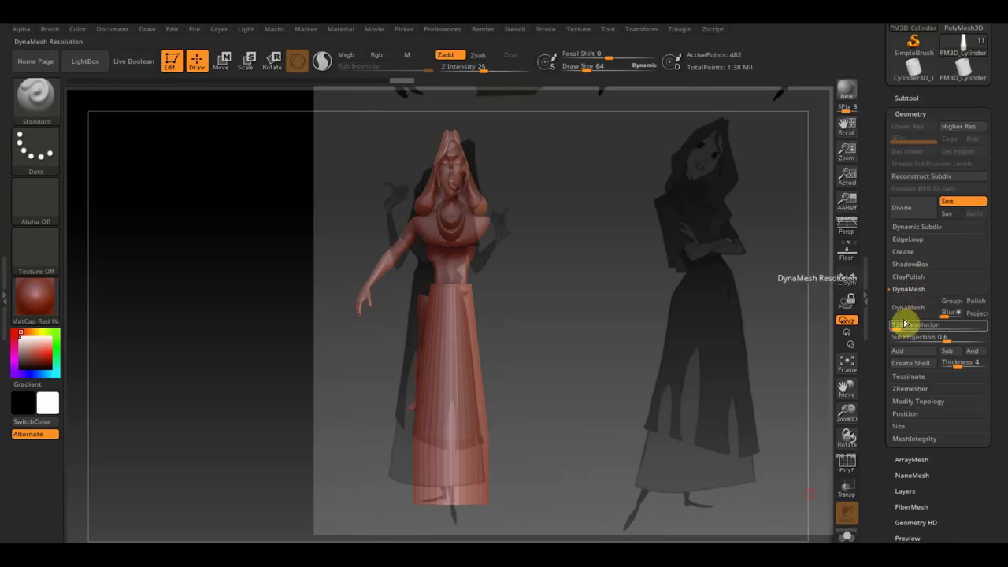
left_click(898, 325)
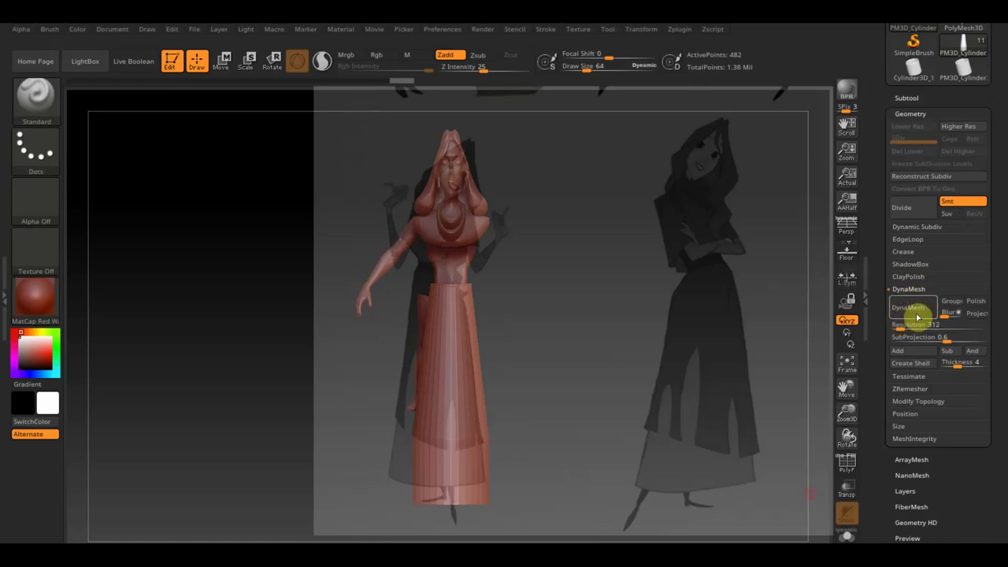
left_click(911, 311)
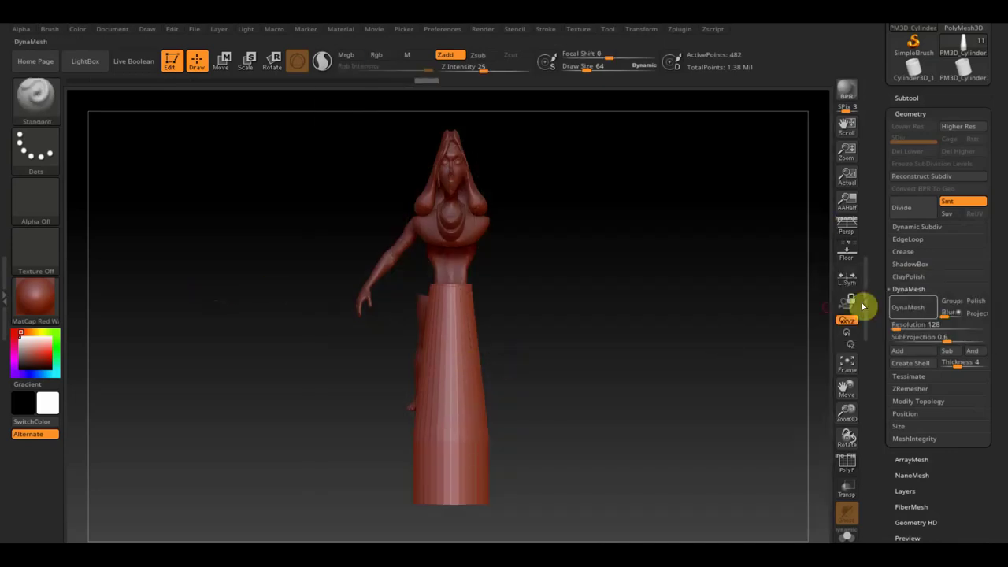
Trim the skirt's bottom end off with TrimRect and DynaMesh it again
left_click(913, 315)
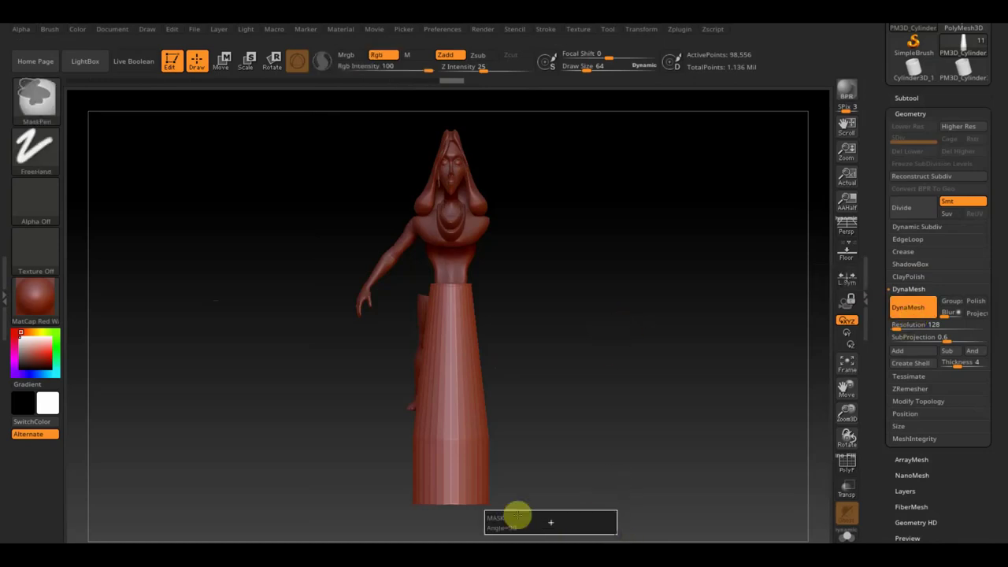
left_click_drag(624, 542, 574, 473, "ctrl+shift")
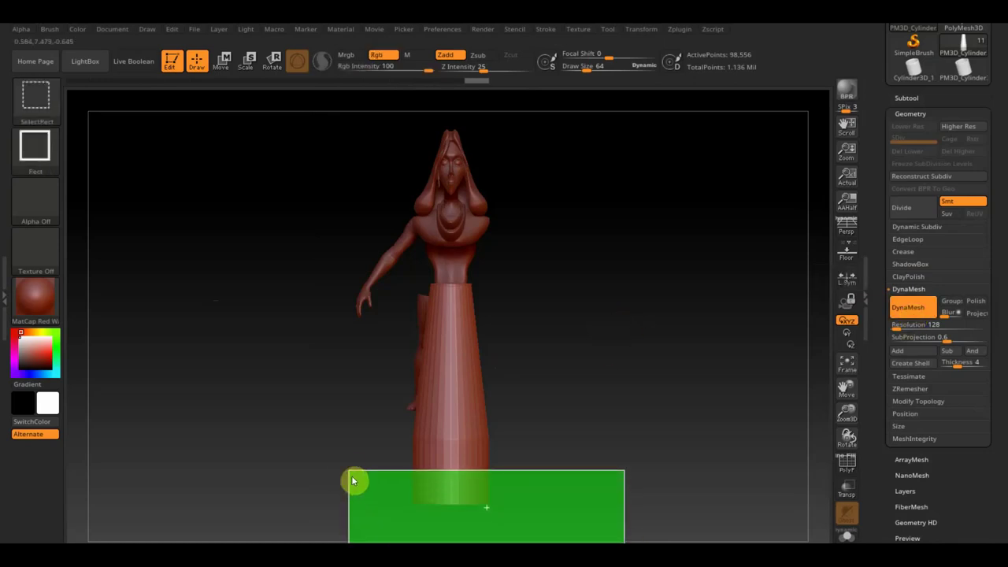
left_click(39, 101)
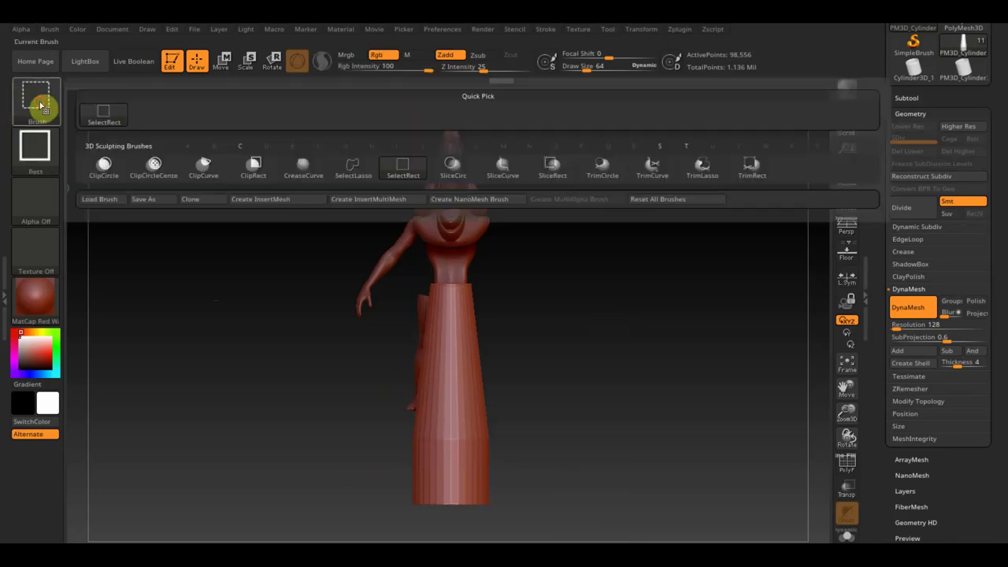
left_click(750, 169)
left_click_drag(630, 543, 358, 436, "ctrl+shift")
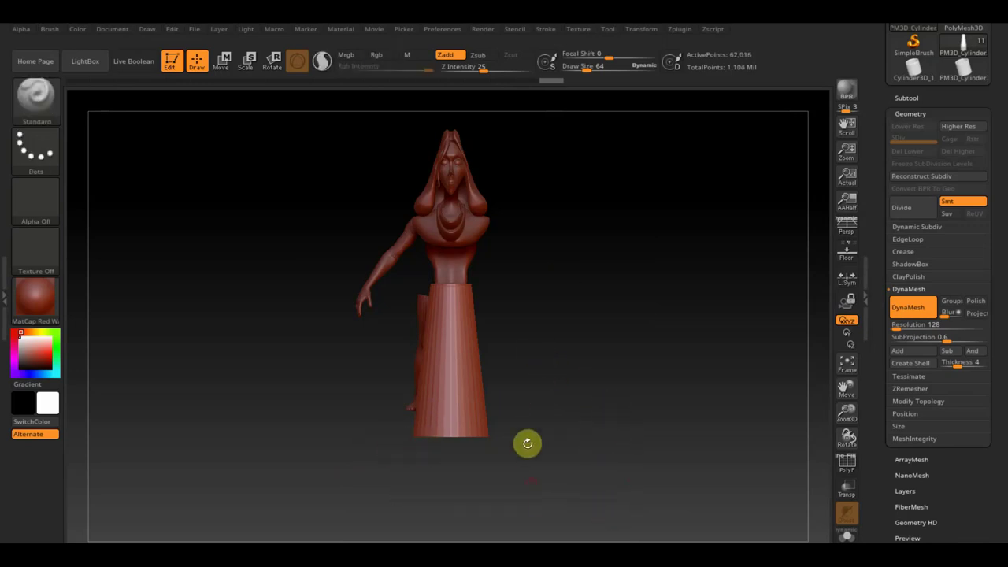
key("ctrl")
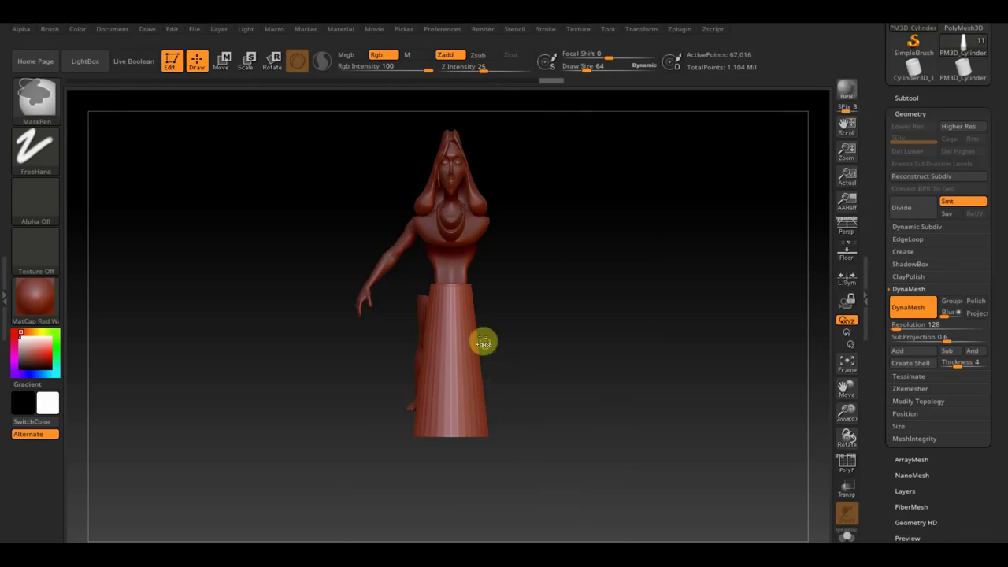
left_click(223, 61)
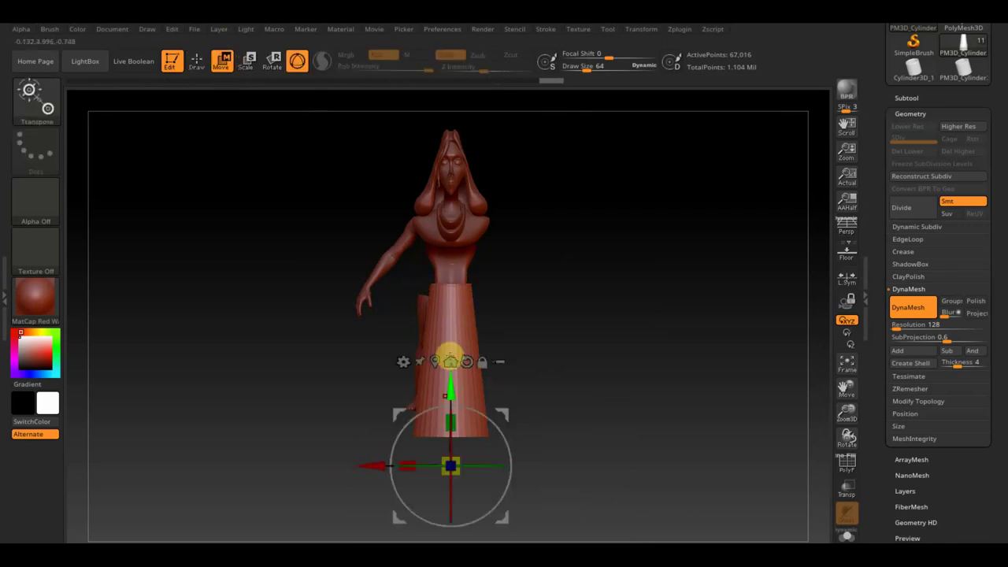
Stretch the skirt down toward the floor along the green axis
mouse_move(451, 417)
left_mouse_down()
mouse_move(451, 401)
mouse_move(451, 474)
left_mouse_up()
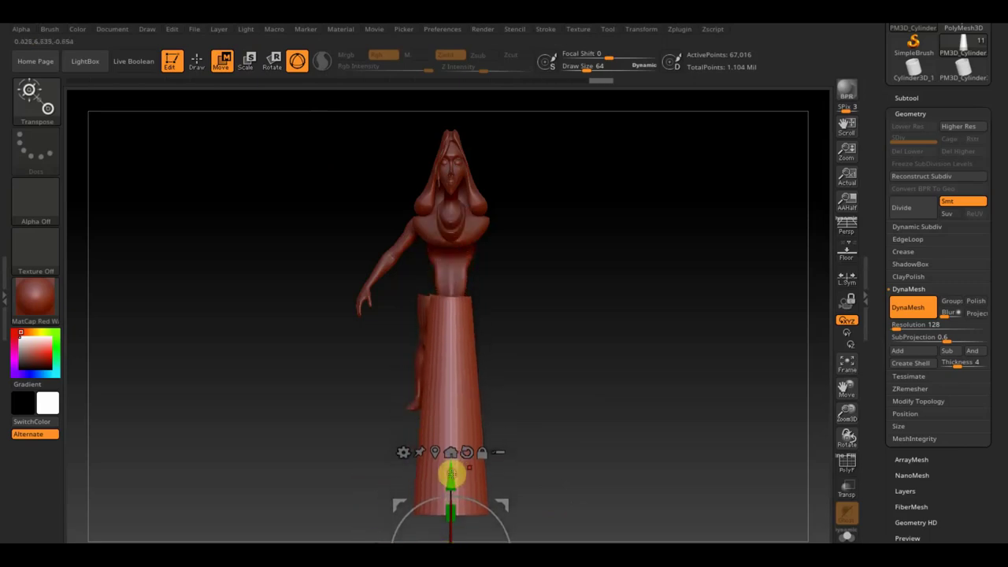
left_click_drag(607, 425, 599, 352)
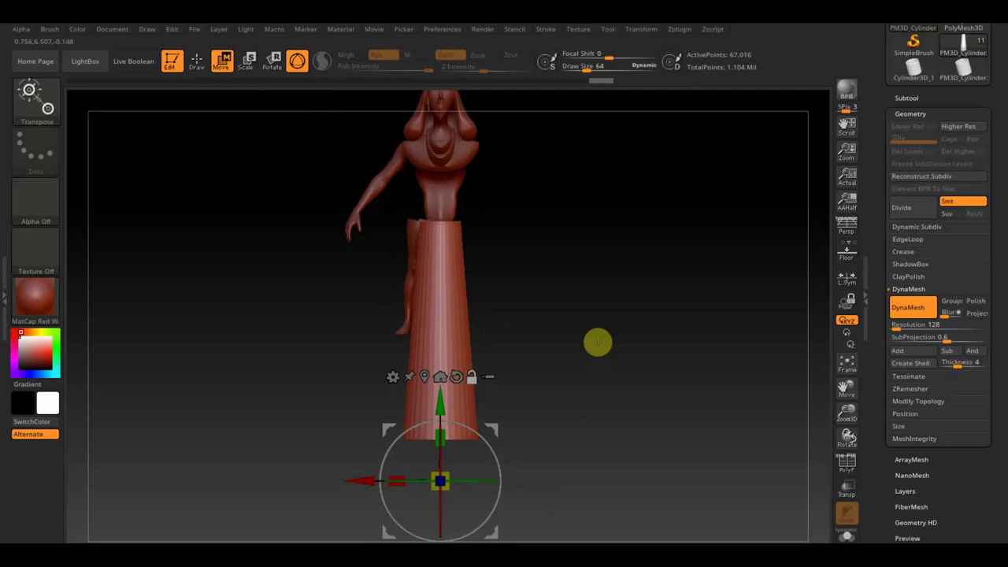
left_click(197, 61)
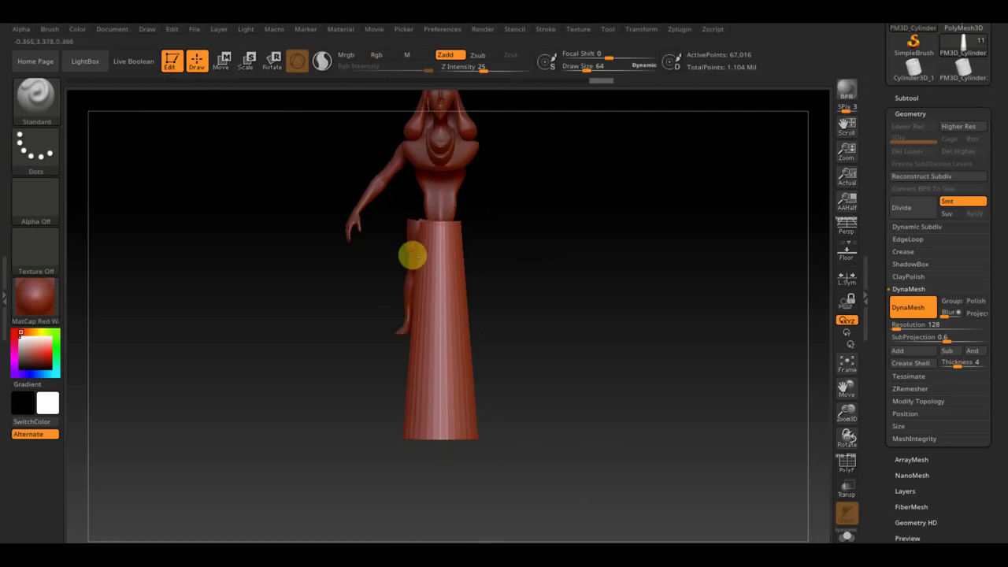
Select the legs subtool and move it down so a foot shows below the hem
left_click(411, 250, "alt")
left_click(224, 63)
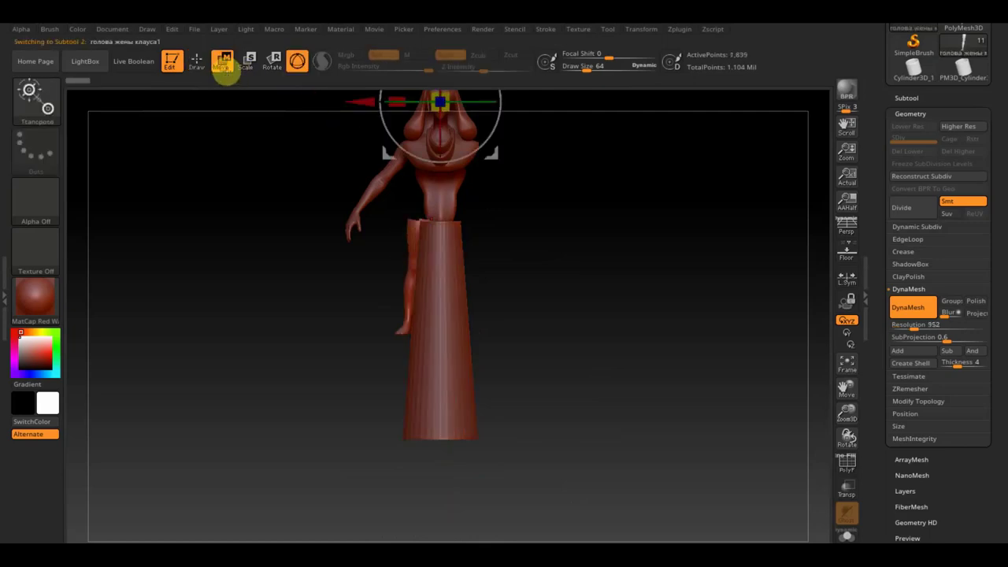
mouse_move(492, 154)
left_mouse_down()
mouse_move(443, 198)
mouse_move(461, 315)
left_mouse_up()
left_click_drag(413, 181, 458, 369)
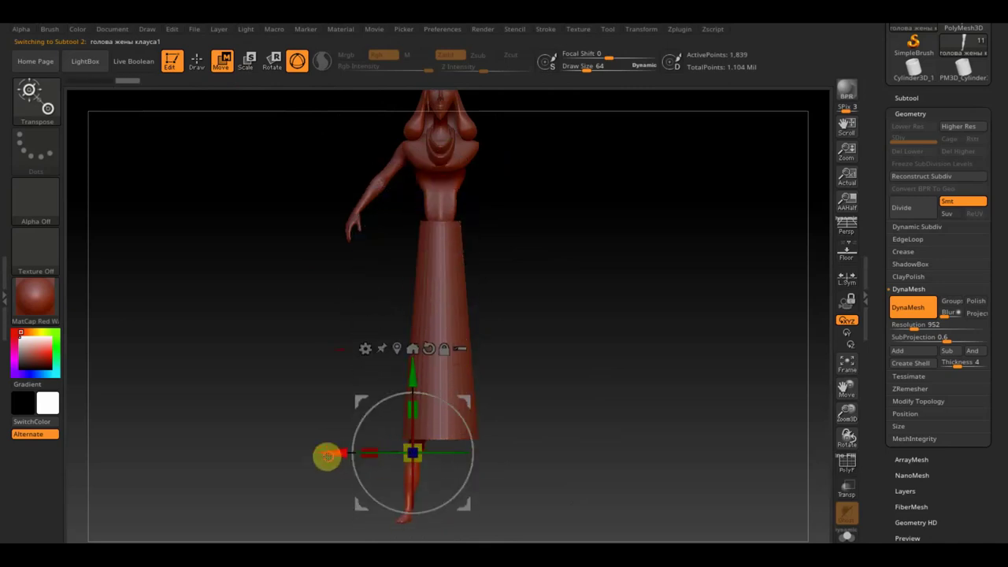
left_click_drag(327, 455, 339, 452)
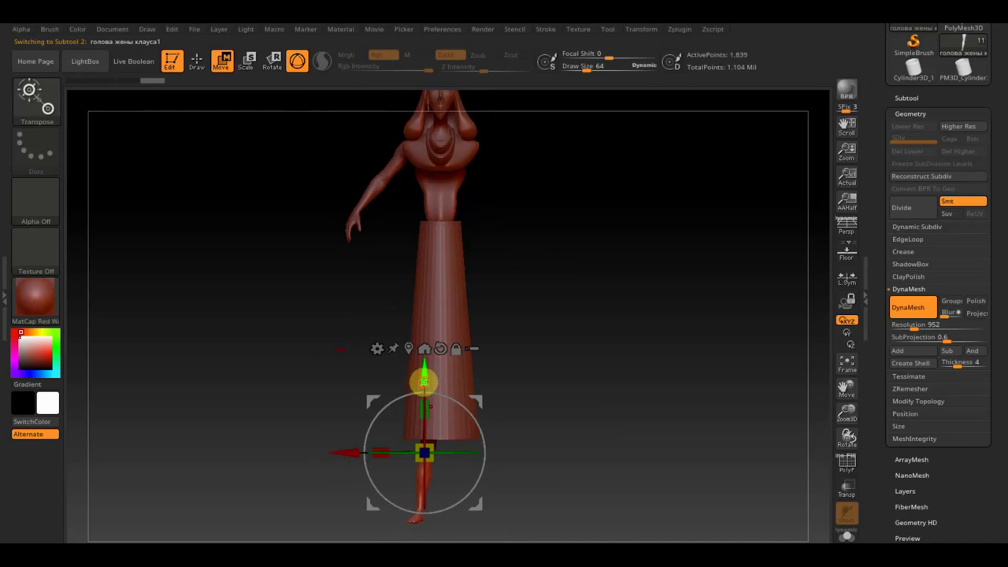
left_click_drag(423, 382, 423, 365)
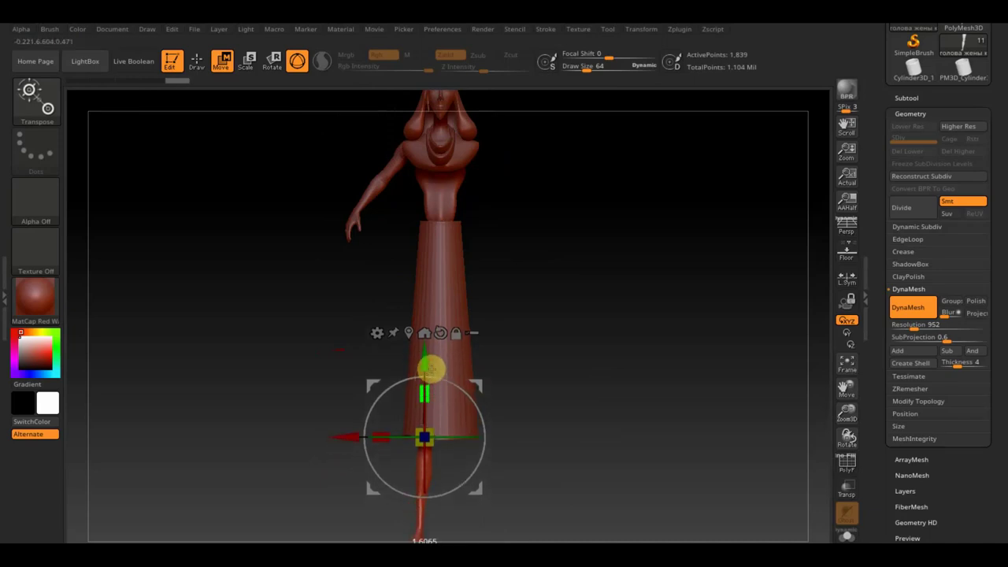
mouse_move(433, 363)
left_mouse_down()
mouse_move(443, 310)
mouse_move(434, 300)
left_mouse_up()
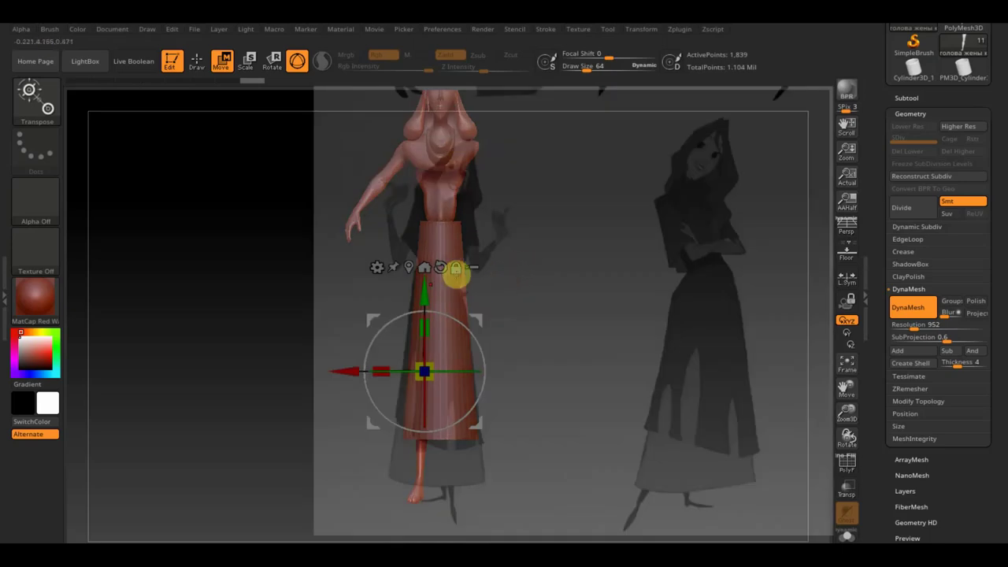
Lower the legs slightly, then select the skirt and adjust its height
left_click_drag(423, 293, 432, 312)
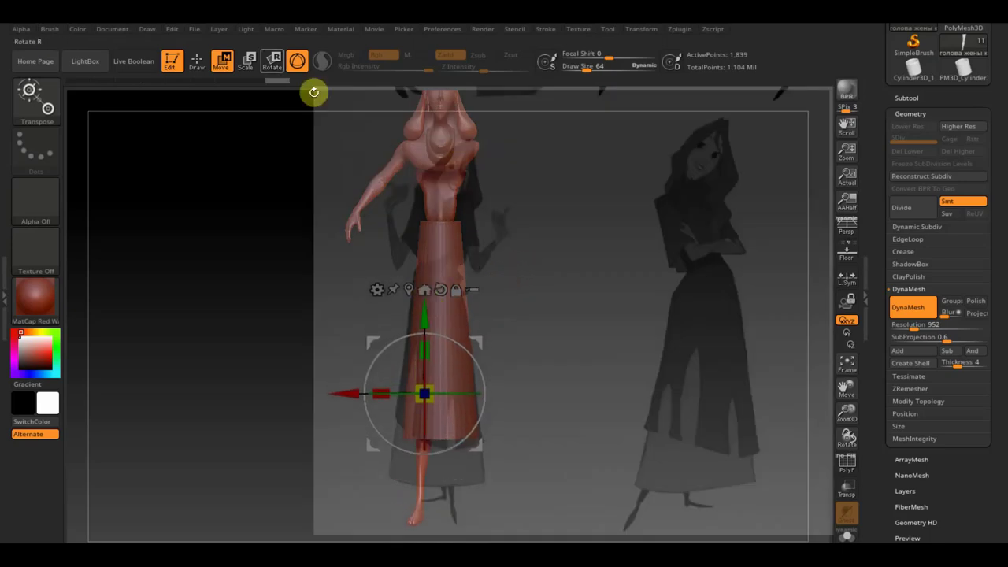
left_click(195, 63)
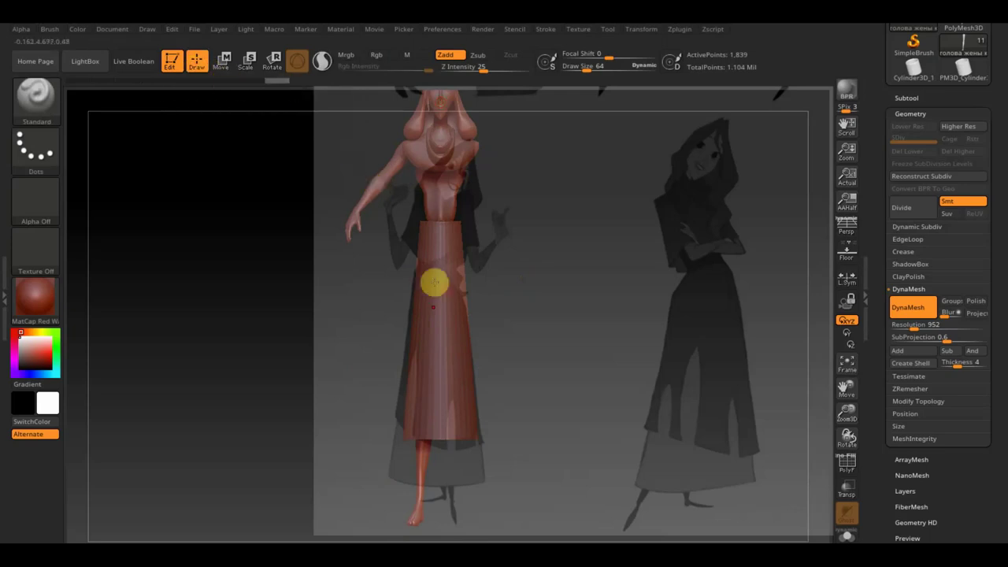
left_click(445, 298, "alt")
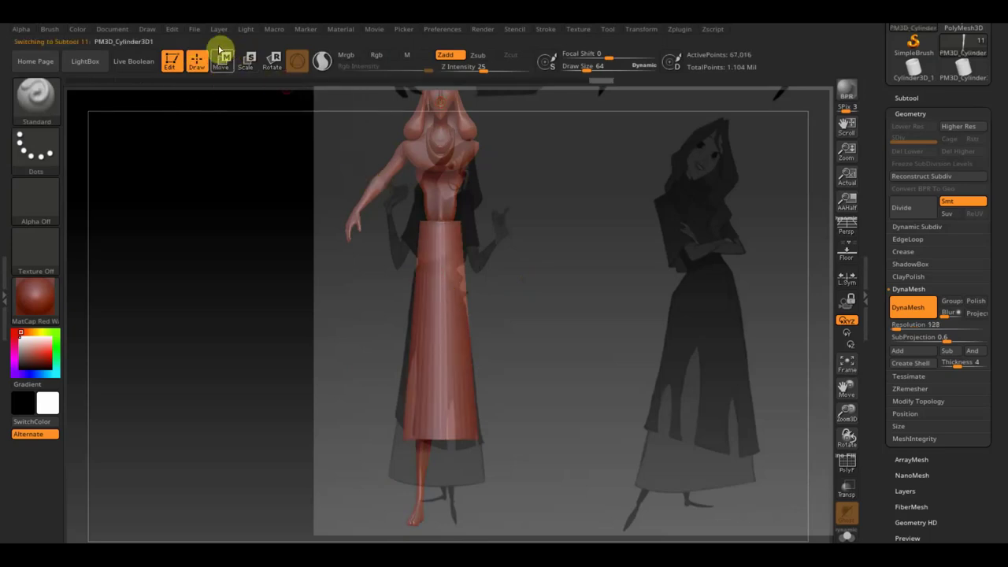
left_click(222, 60)
left_click_drag(440, 398, 438, 450)
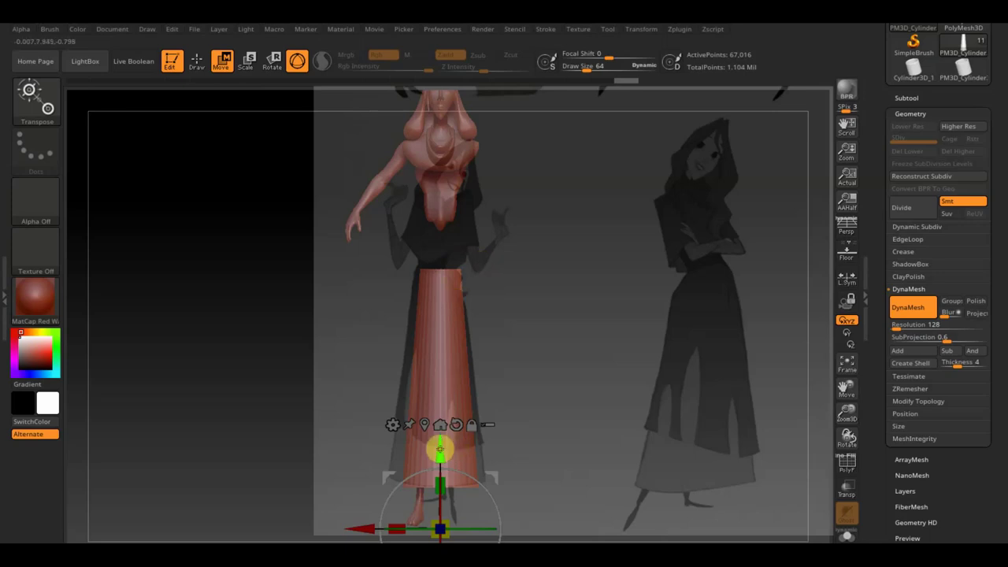
left_click_drag(439, 448, 440, 430)
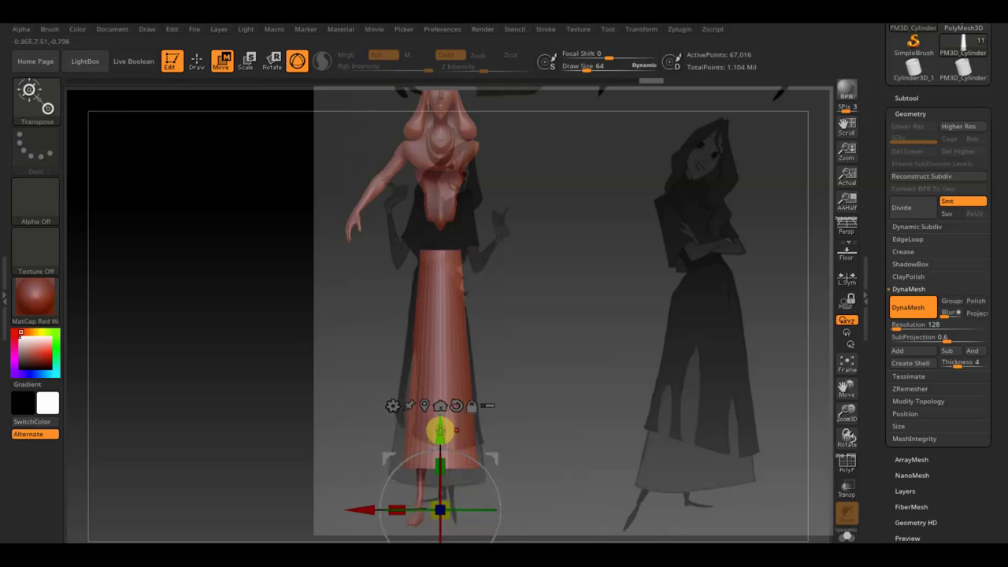
Move the reference drawing up in Spotlight and raise the skirt to match it
key("shift+z")
left_click_drag(466, 210, 442, 163)
key("z")
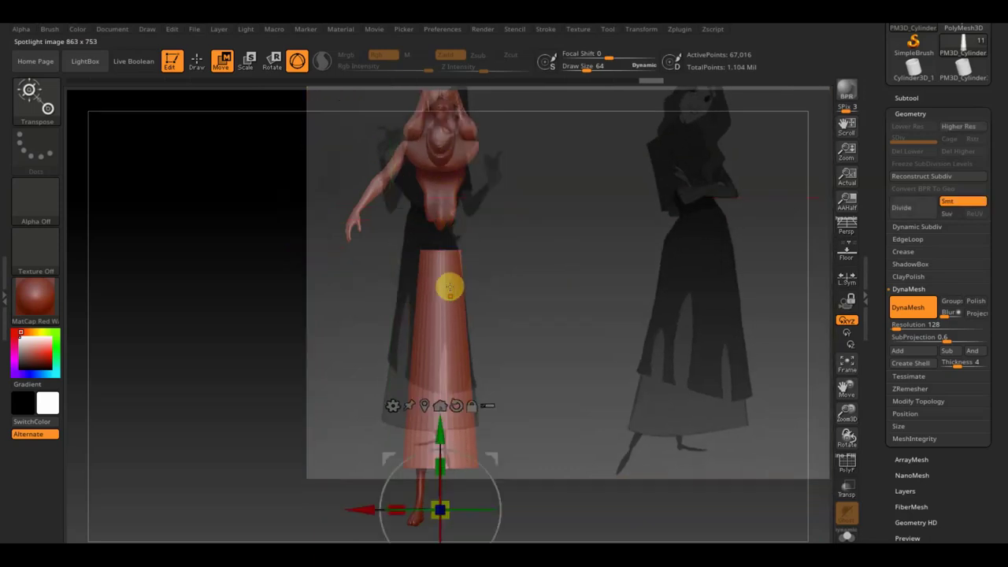
left_click_drag(441, 438, 441, 398)
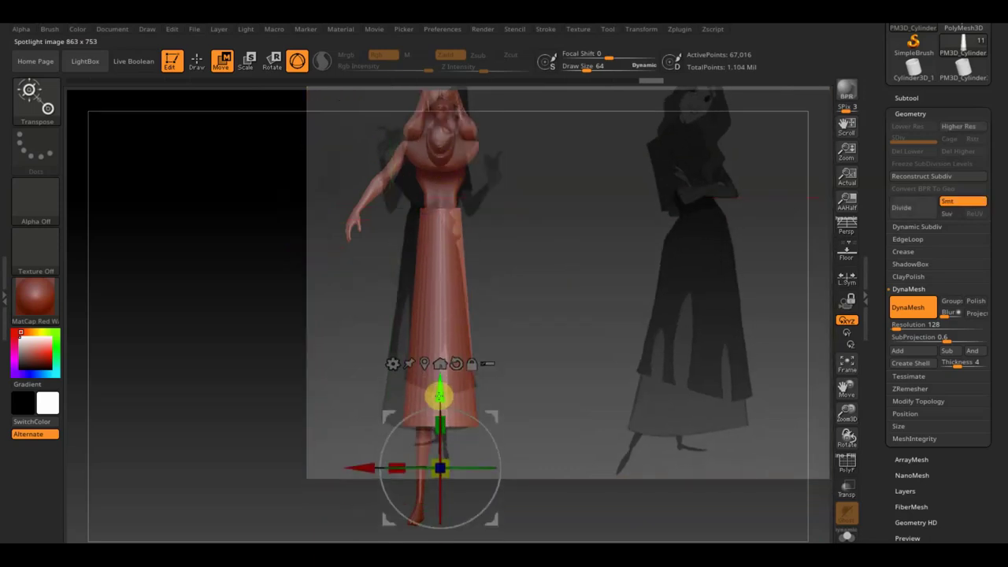
Select the legs subtool and raise it so only the feet show under the skirt
left_click(196, 61)
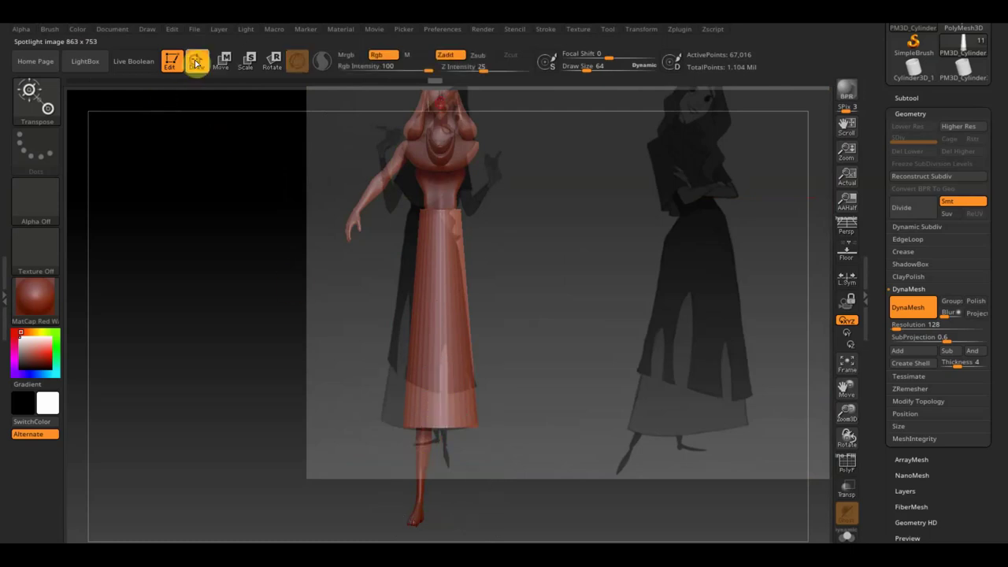
left_click(422, 470, "alt")
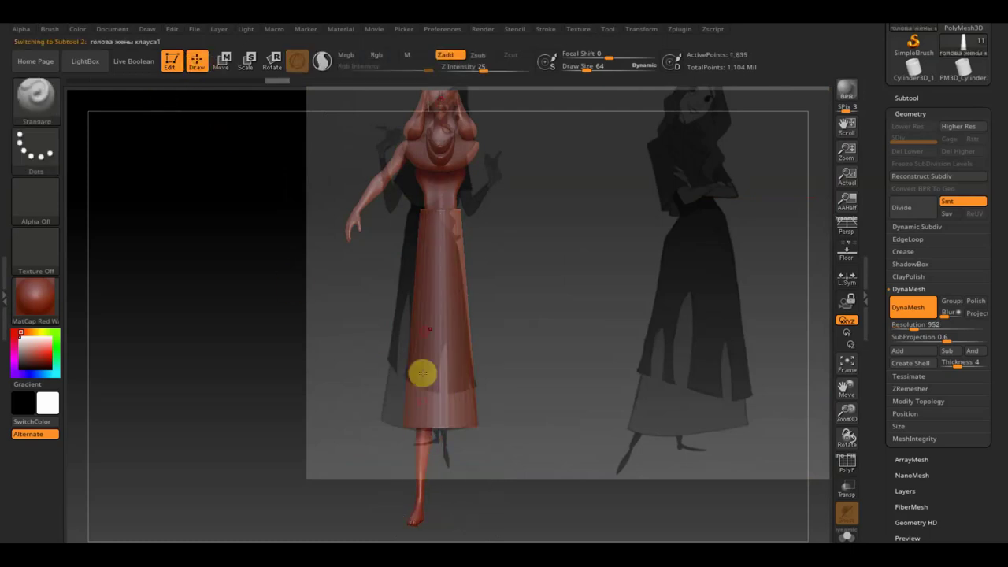
left_click(224, 61)
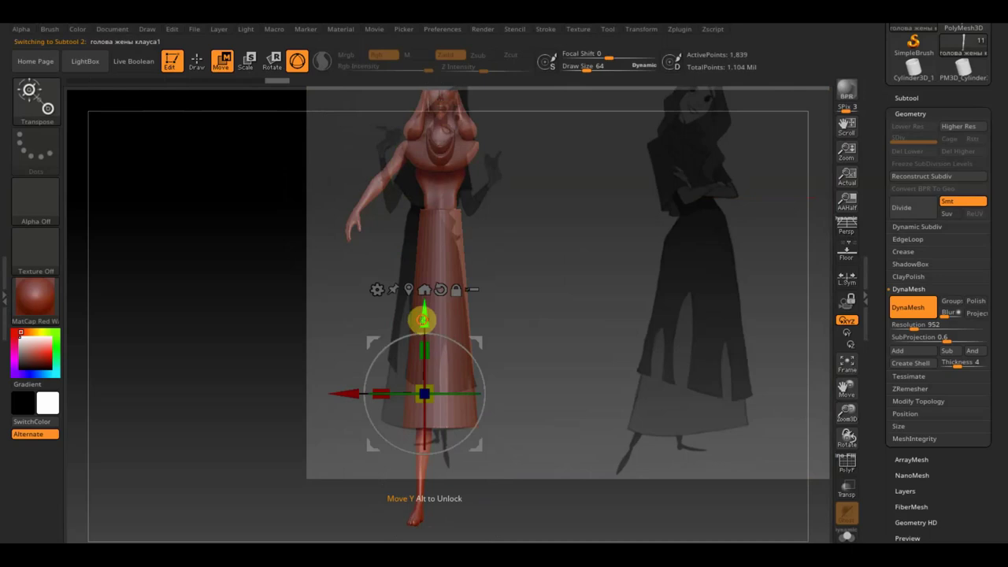
left_click_drag(422, 319, 426, 292)
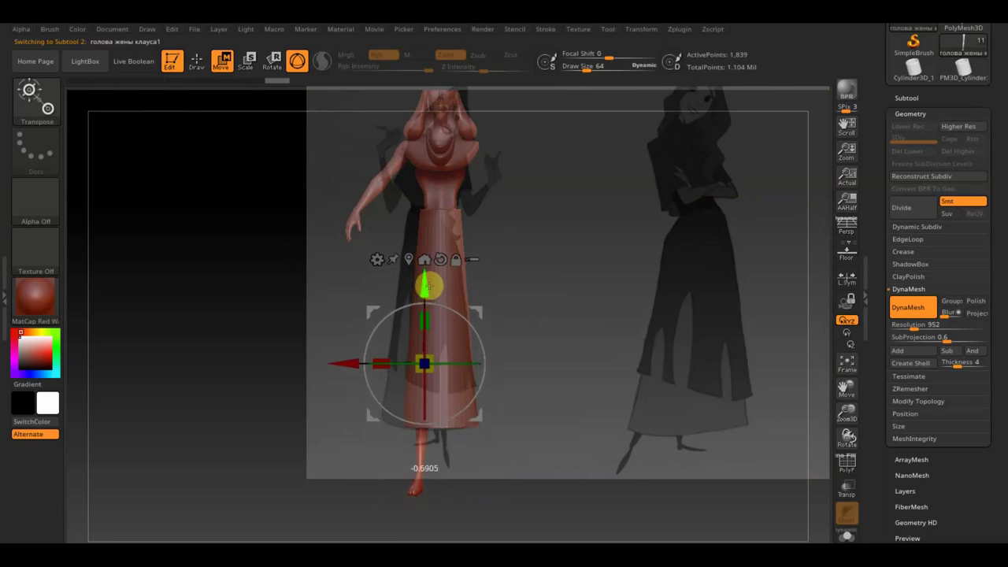
left_click_drag(430, 286, 433, 268)
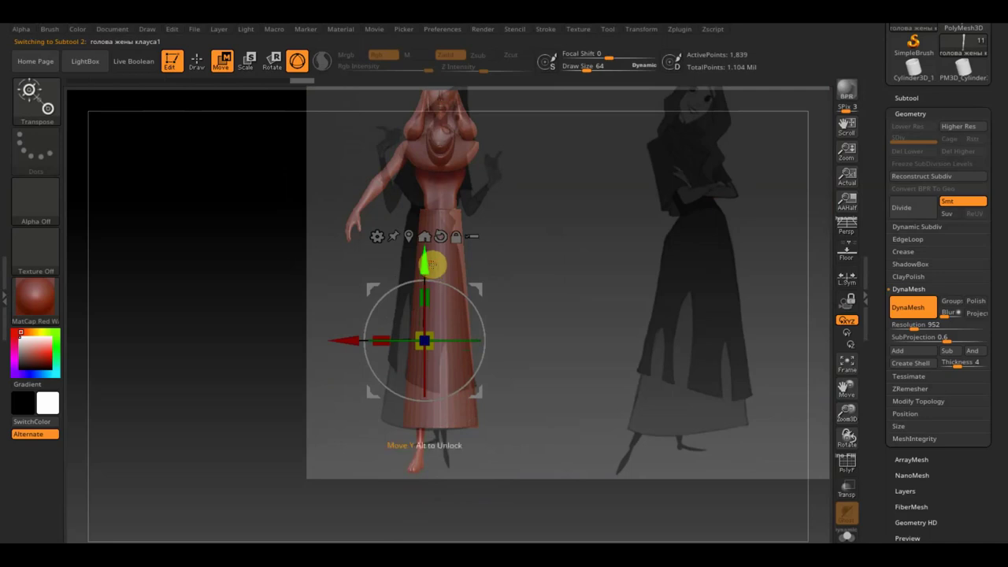
Hide the reference drawing and turn the view to face the model
left_click(197, 61)
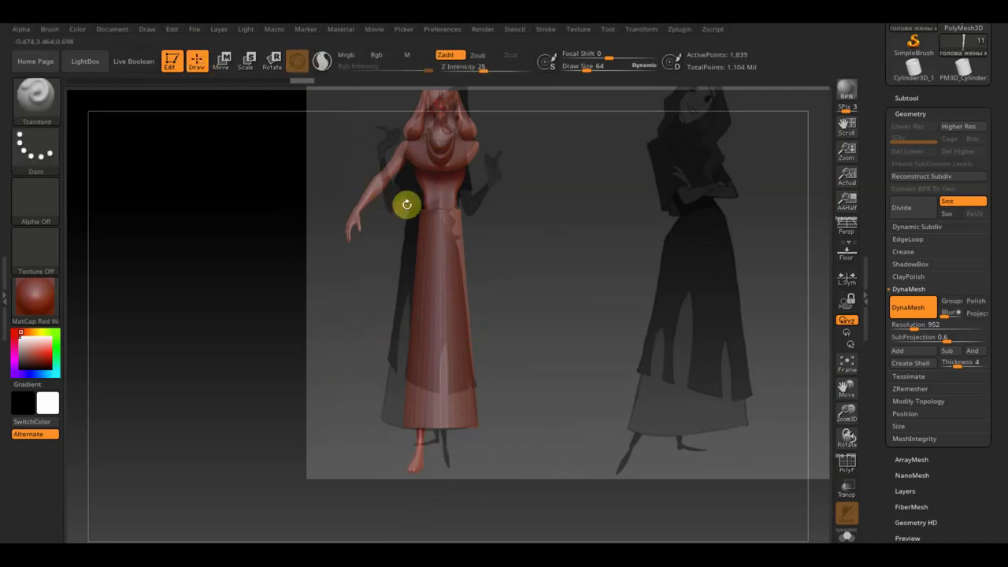
key("shift+z")
left_click_drag(565, 204, 569, 261)
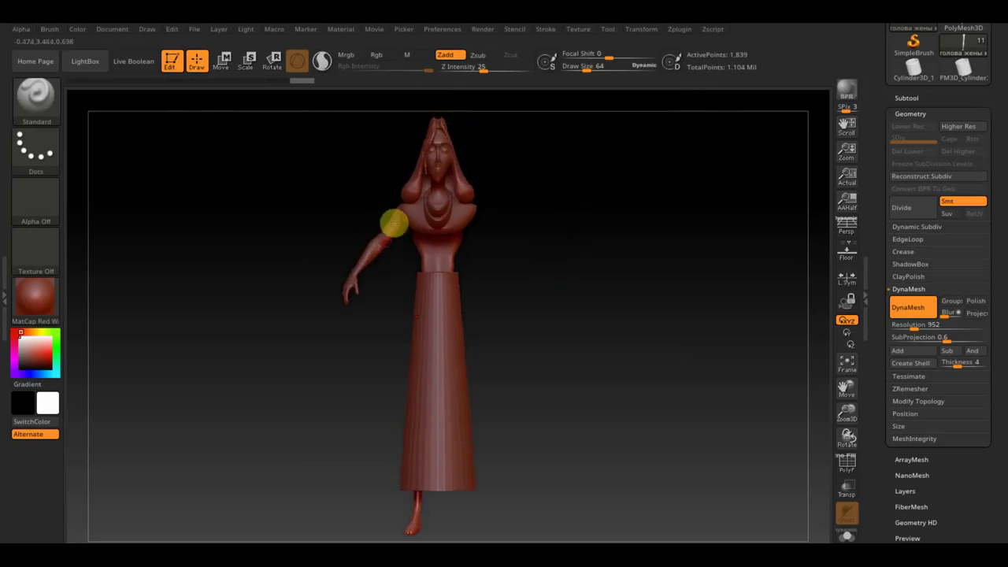
Smooth out the upper arm with an enlarged smoothing brush
left_click_drag(586, 67, 622, 84)
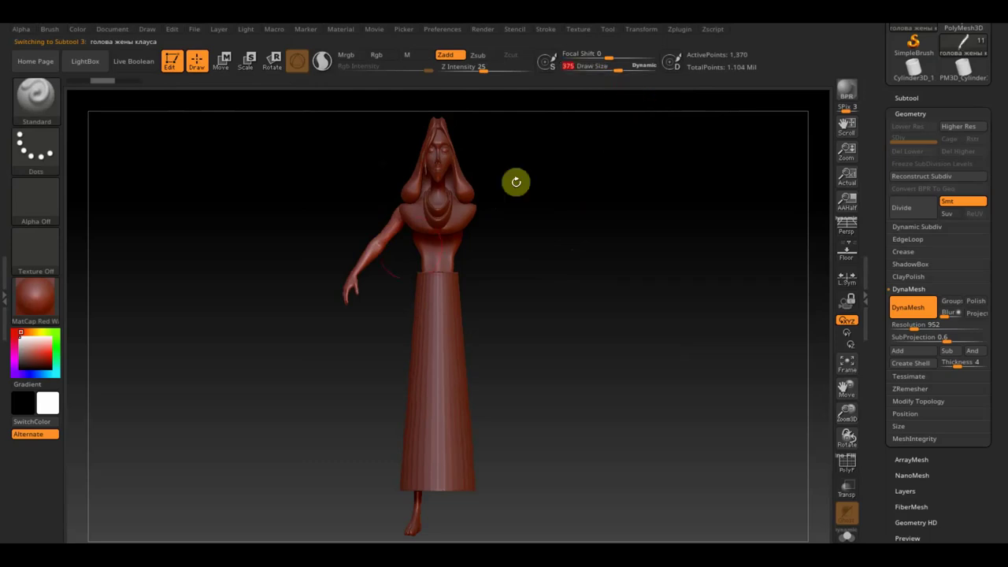
key("shift")
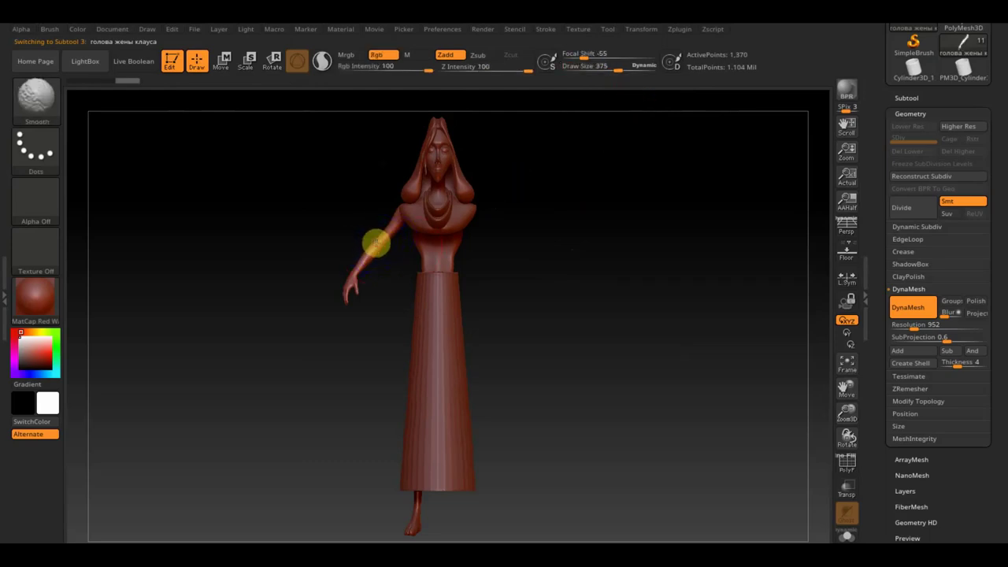
left_click_drag(376, 244, 387, 224, "shift")
From a side view, push the upper body forward and shift the skirt-and-legs part along depth with the Move gizmo
left_click_drag(481, 249, 662, 272)
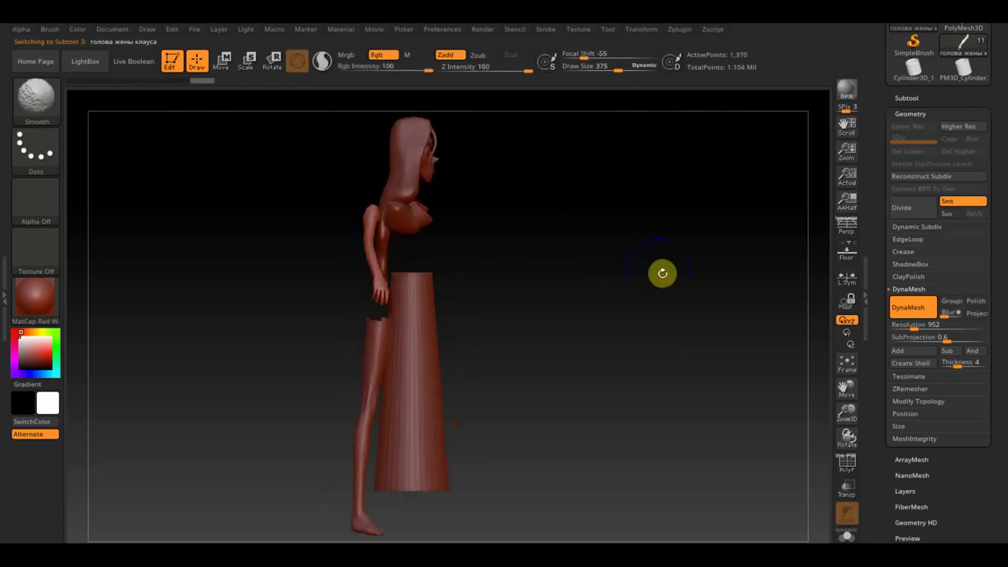
left_click(221, 61)
left_click_drag(492, 164, 518, 165)
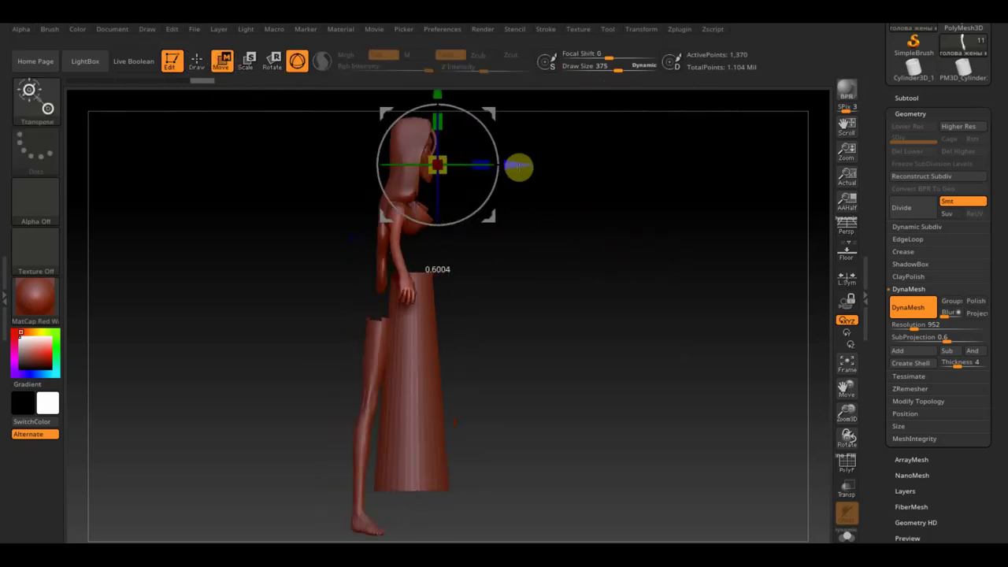
left_click(373, 405)
left_click_drag(482, 404, 523, 416)
Return to a front view in Draw mode and select the upper body subtool
left_click_drag(713, 370, 655, 371)
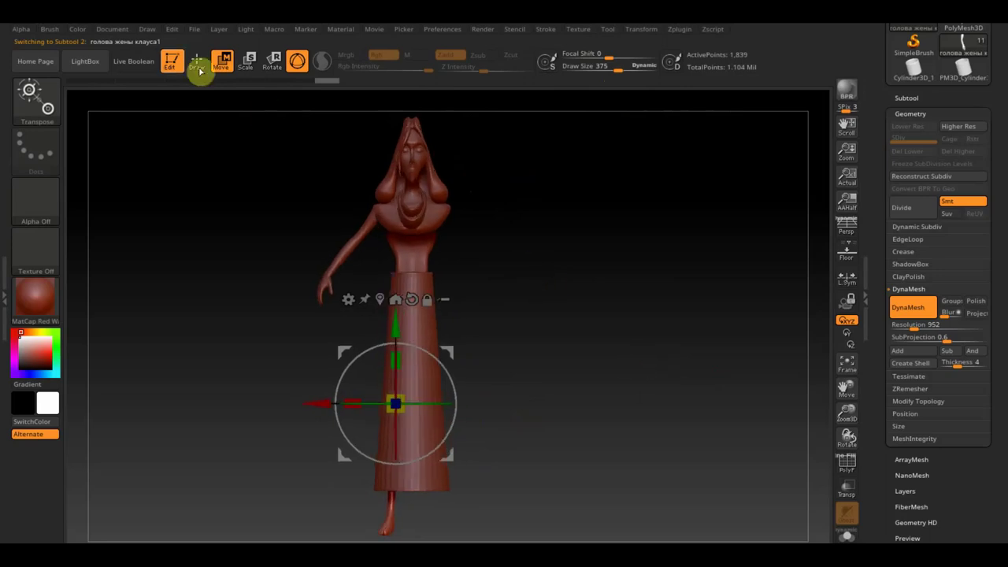
left_click(196, 62)
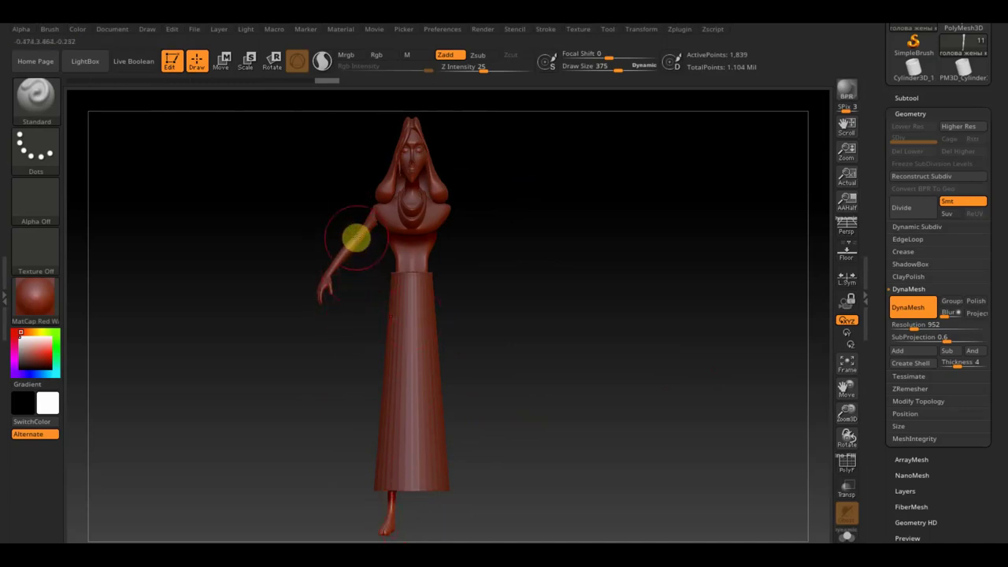
left_click(356, 236, "alt")
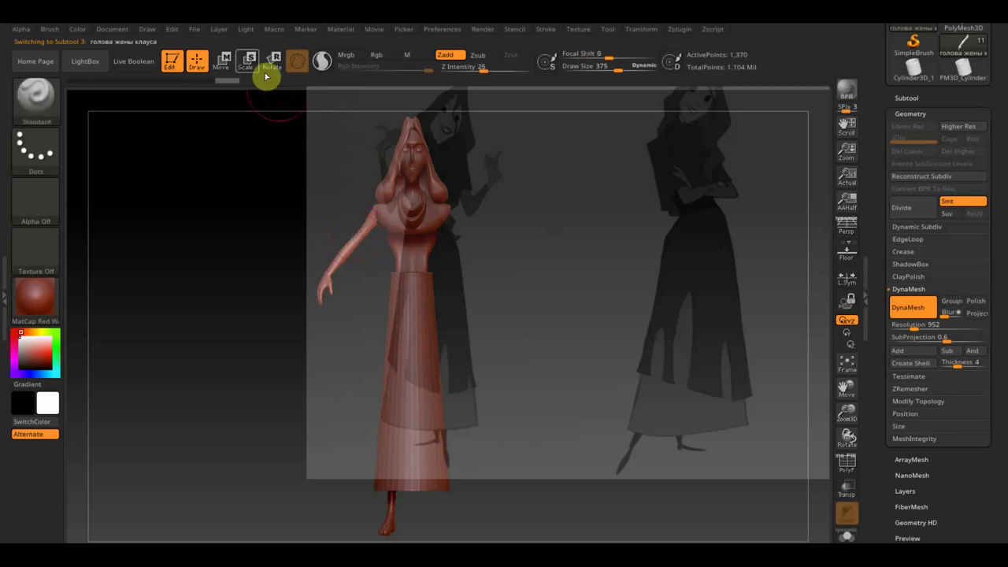
Stretch the upper body slightly with the gizmo and apply Mirror And Weld to match the arms
left_click(223, 60)
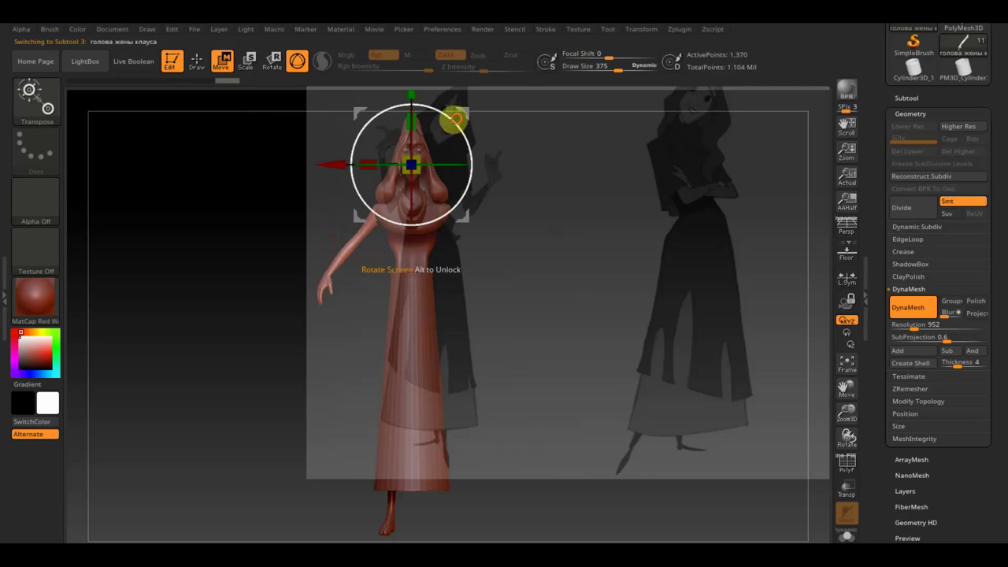
left_click_drag(458, 118, 478, 156)
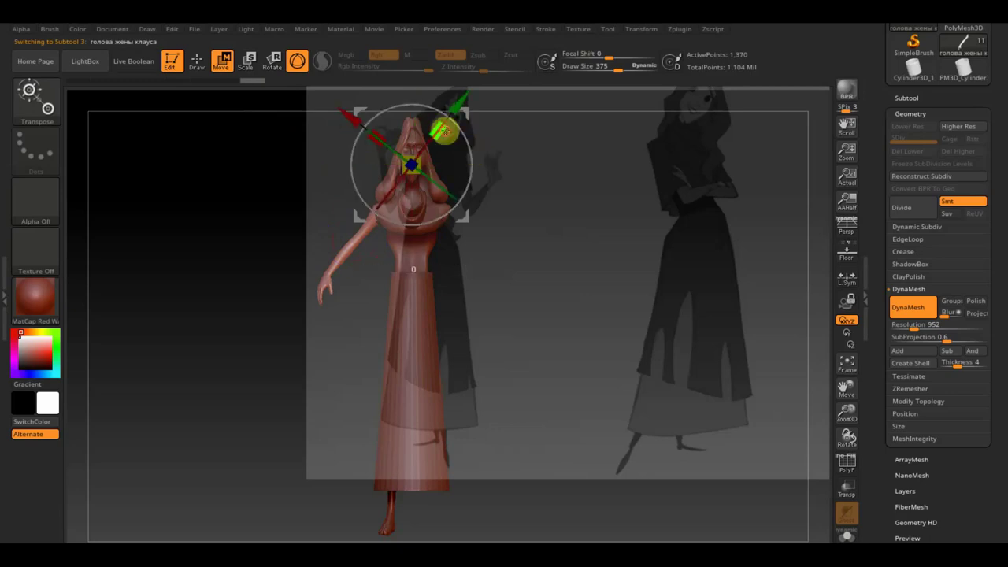
left_click_drag(443, 130, 473, 99)
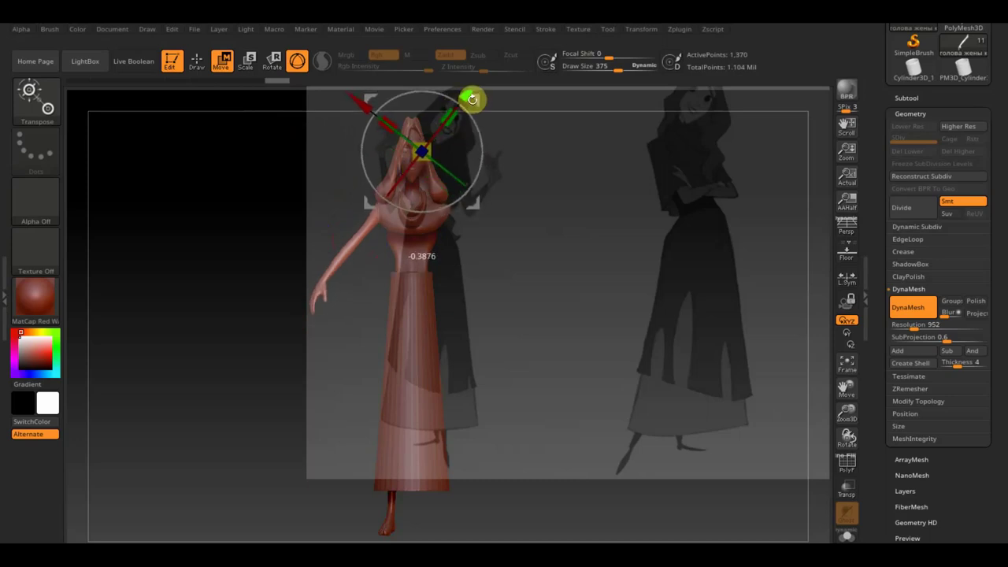
left_click(918, 402)
left_click(943, 365)
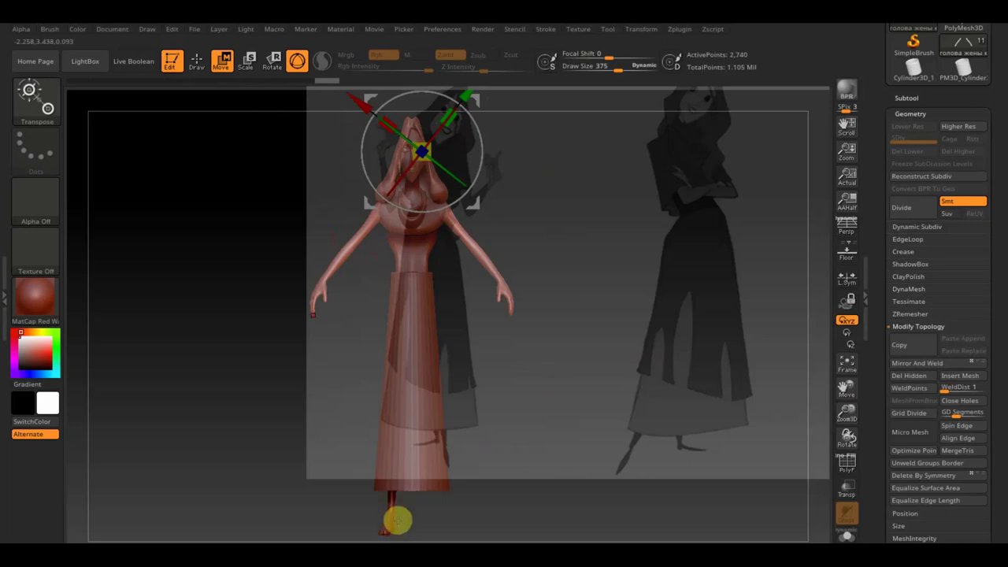
Select the skirt-and-legs subtool in Draw mode and briefly check it against the reference image
left_click(398, 519, "alt")
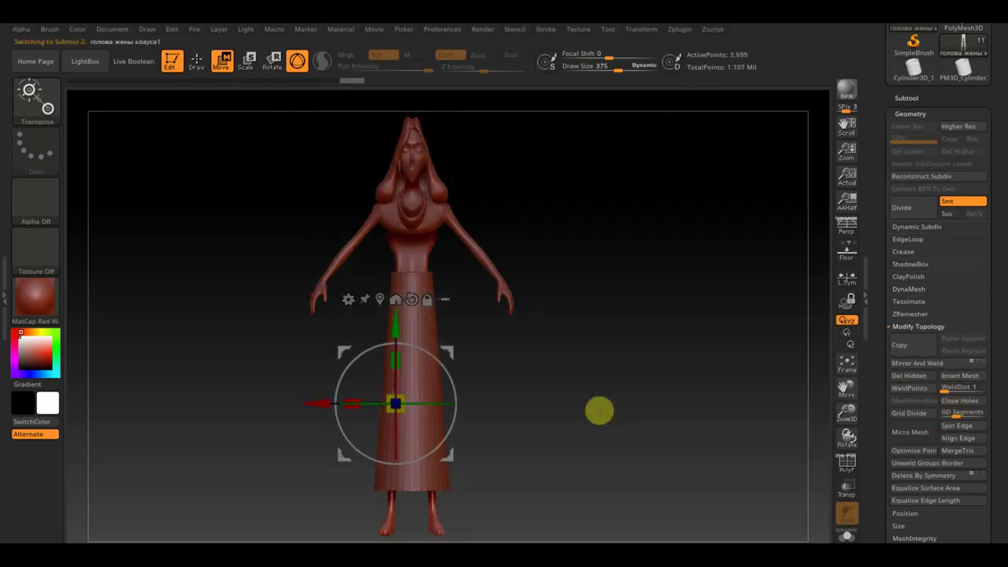
left_click(195, 63)
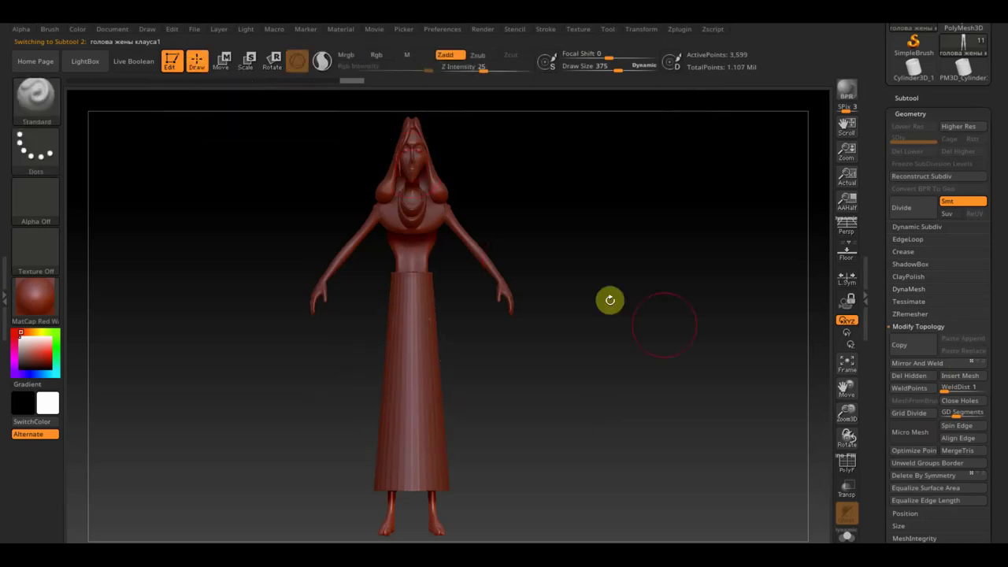
key("shift+z")
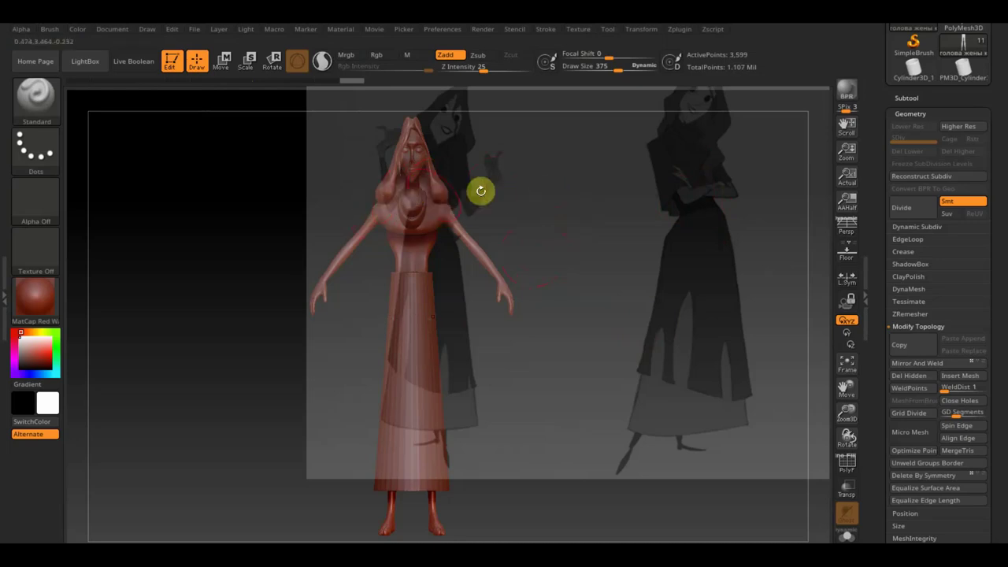
key("shift")
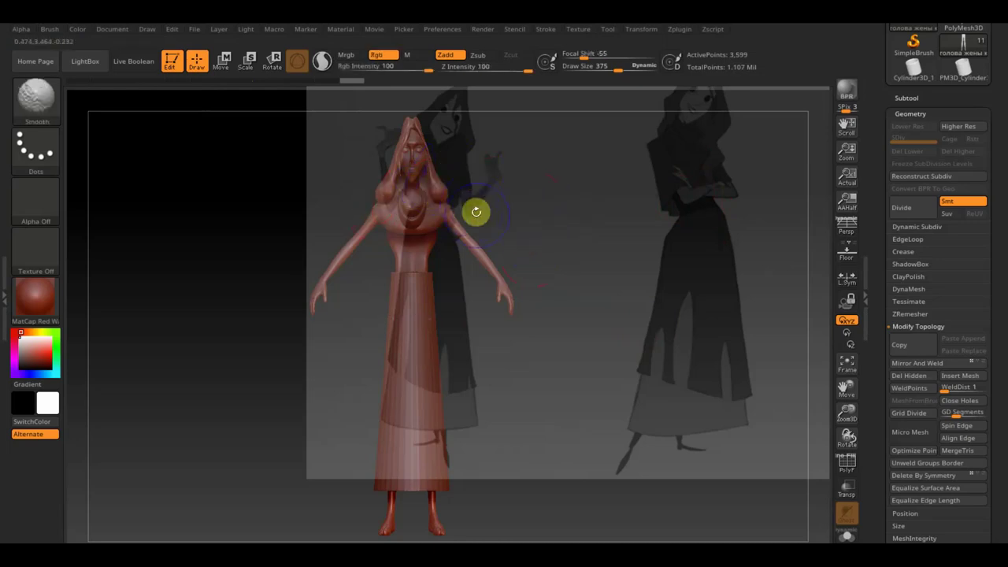
key("shift+z")
Append a Cylinder3D subtool, move it down onto the torso and shrink it
left_click(917, 98)
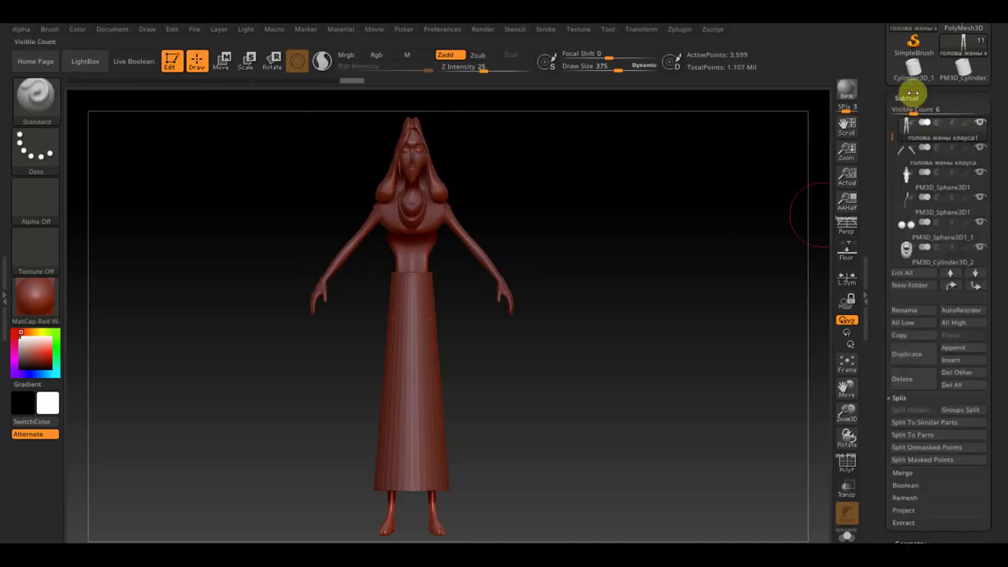
left_click(962, 348)
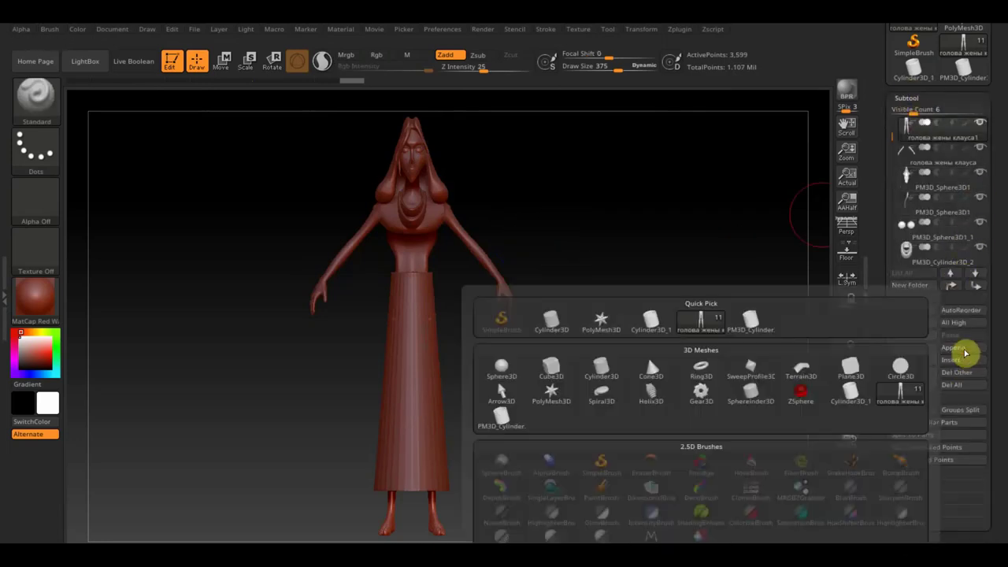
left_click(597, 371)
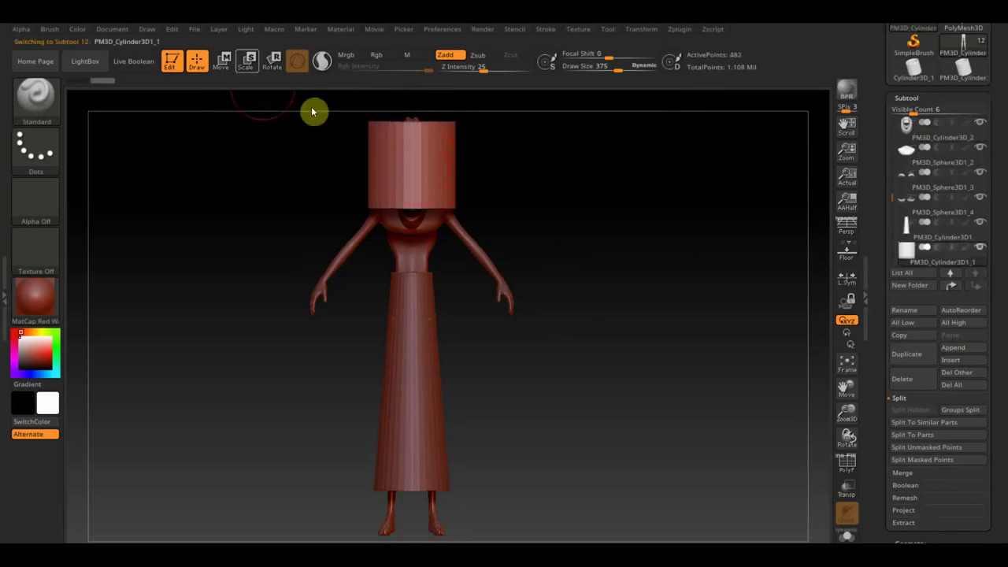
left_click(221, 60)
left_click_drag(413, 95, 411, 253)
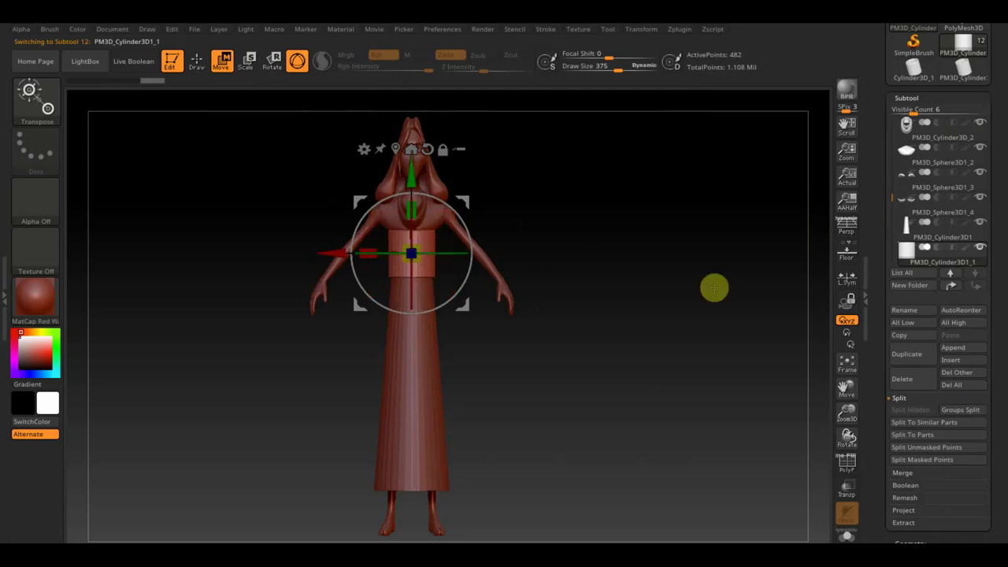
left_click_drag(415, 252, 411, 253)
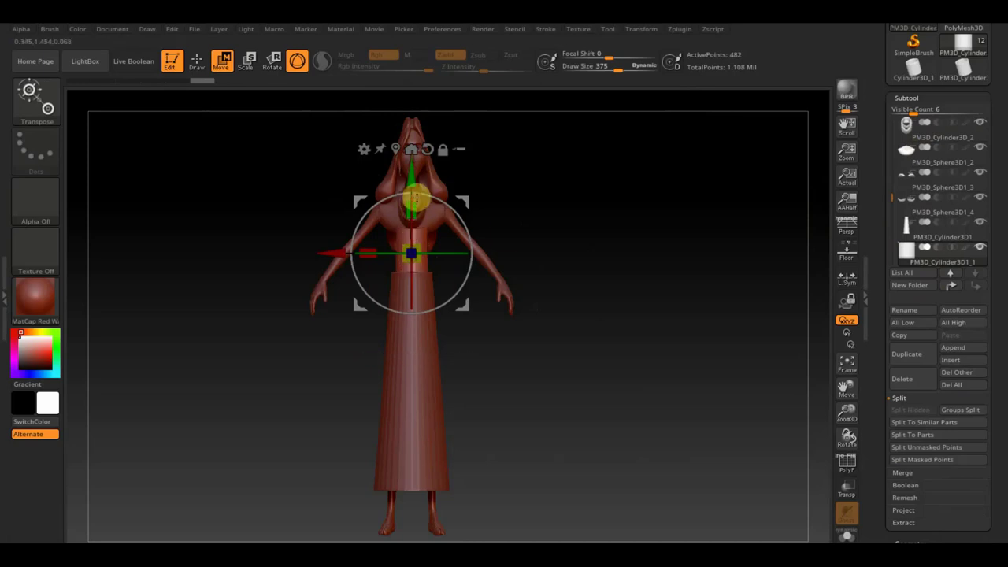
Nudge the cylinder along depth from a side view and zoom in on the torso
left_click_drag(415, 201, 669, 249, "shift")
left_click_drag(502, 255, 499, 256)
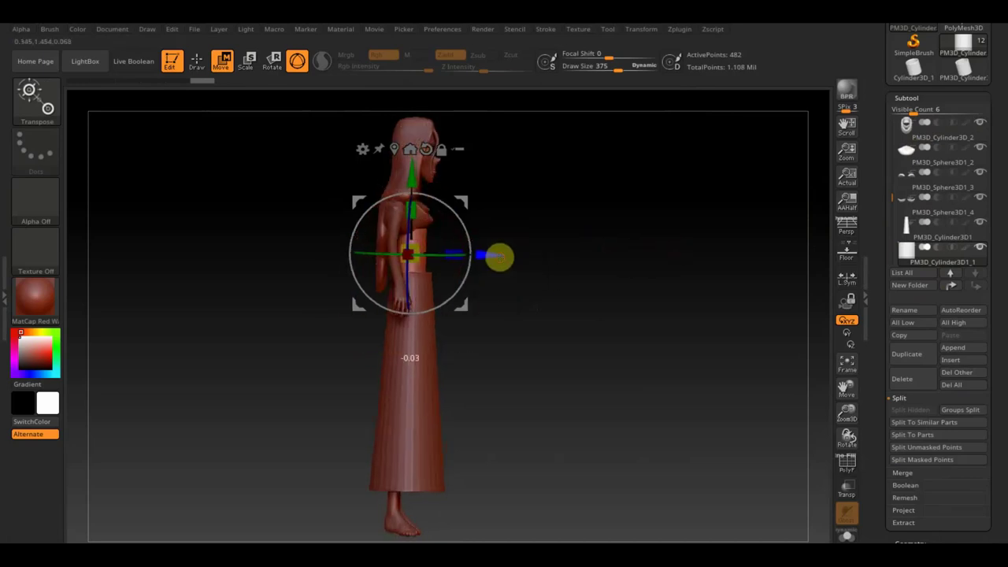
left_click_drag(576, 276, 559, 287, "shift")
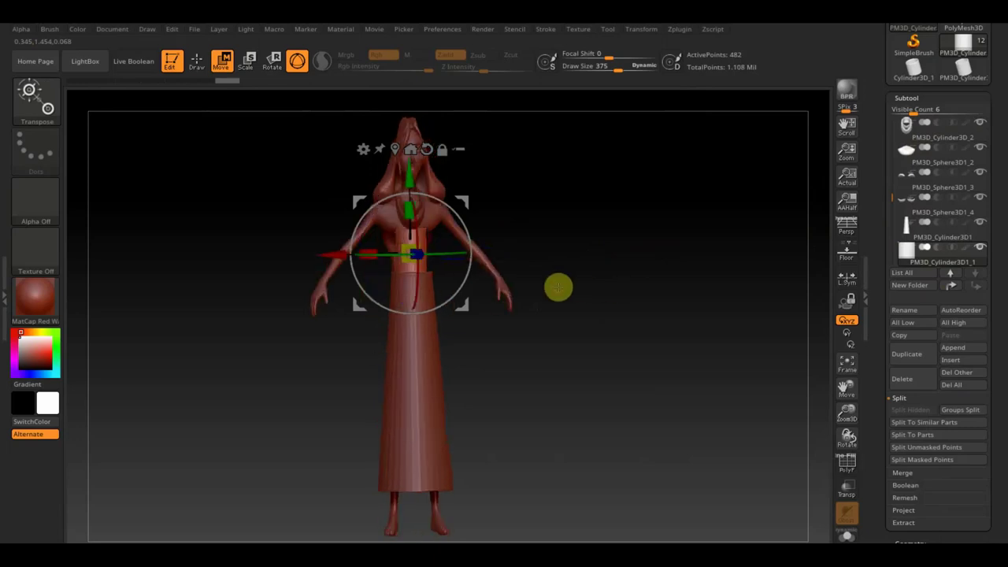
right_click_drag(633, 289, 650, 320, "ctrl")
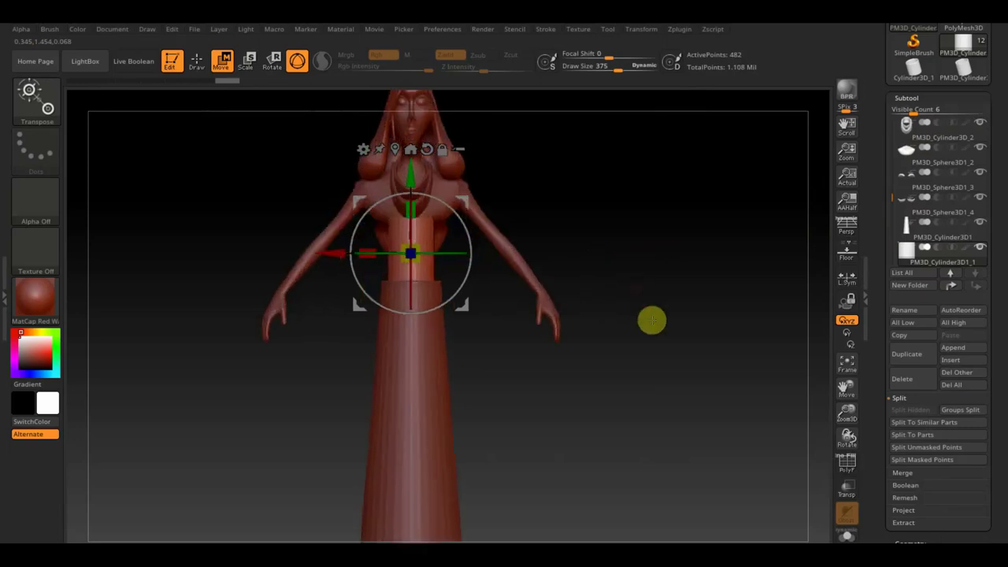
left_click(197, 61)
Mask the lower cylinder, invert the mask and raise the unmasked top
left_click_drag(296, 161, 475, 213, "ctrl")
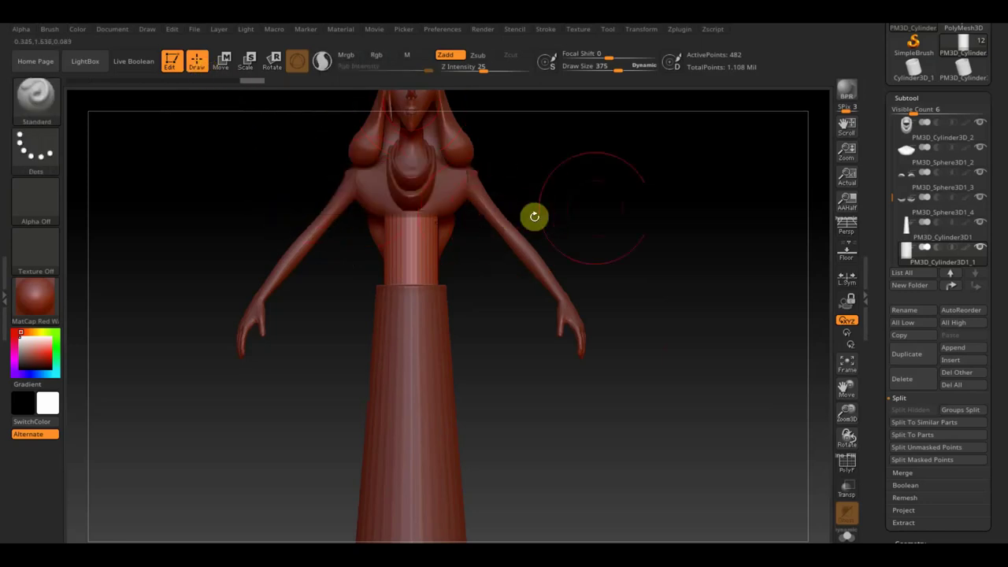
left_click(638, 204, "ctrl")
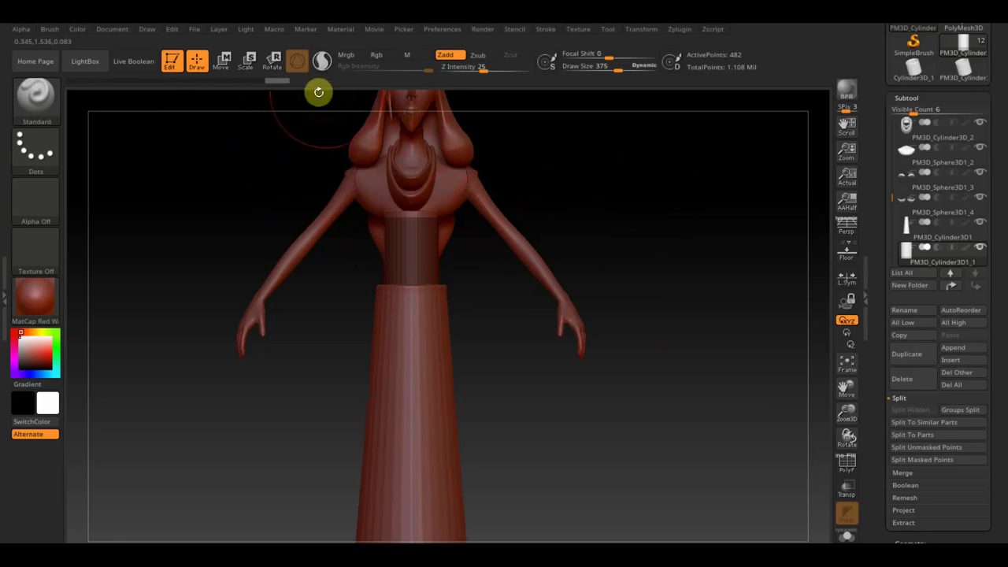
left_click(222, 61)
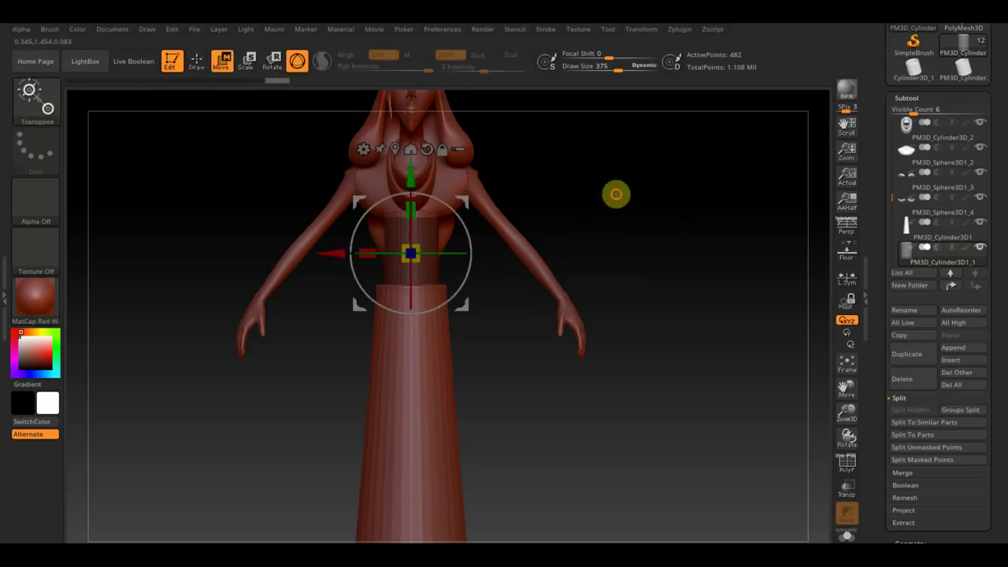
left_click_drag(616, 194, 619, 289)
left_click_drag(412, 277, 416, 232)
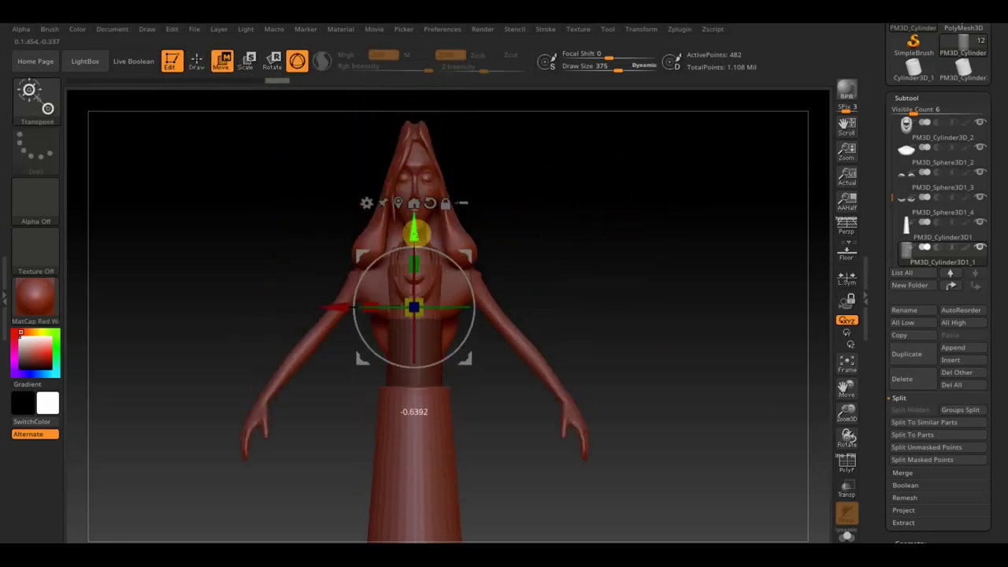
Widen the cylinder top into a cone and lower it beneath the bust
left_click_drag(423, 311, 459, 328)
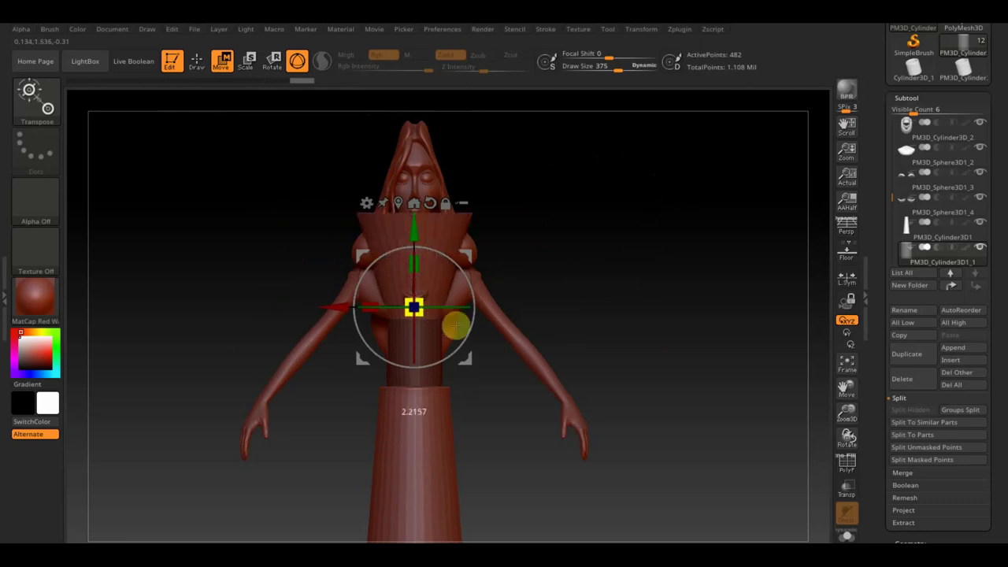
mouse_move(412, 228)
left_mouse_down()
mouse_move(414, 299)
mouse_move(567, 277)
mouse_move(641, 286)
left_mouse_up()
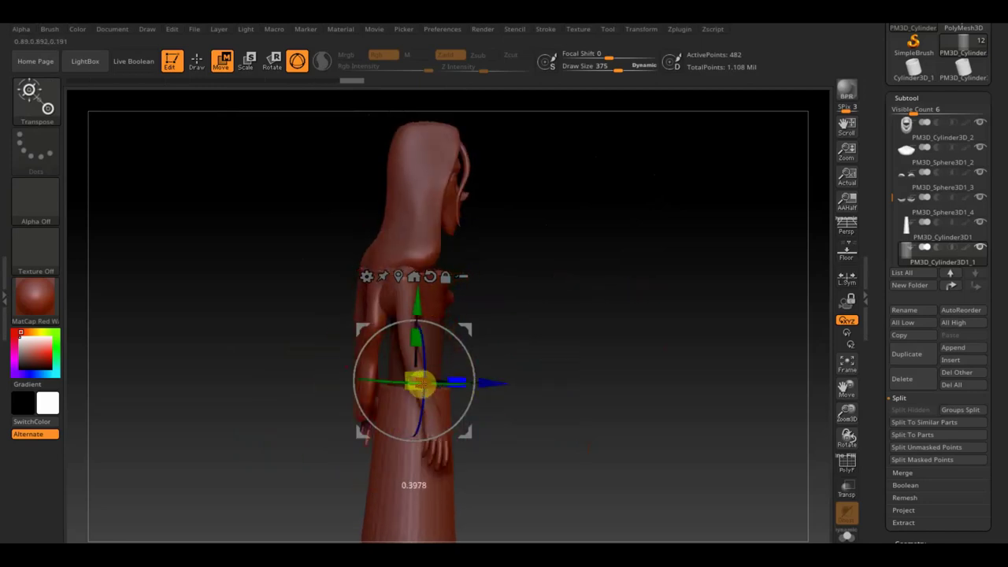
left_click_drag(499, 384, 494, 381)
left_click_drag(650, 381, 576, 373)
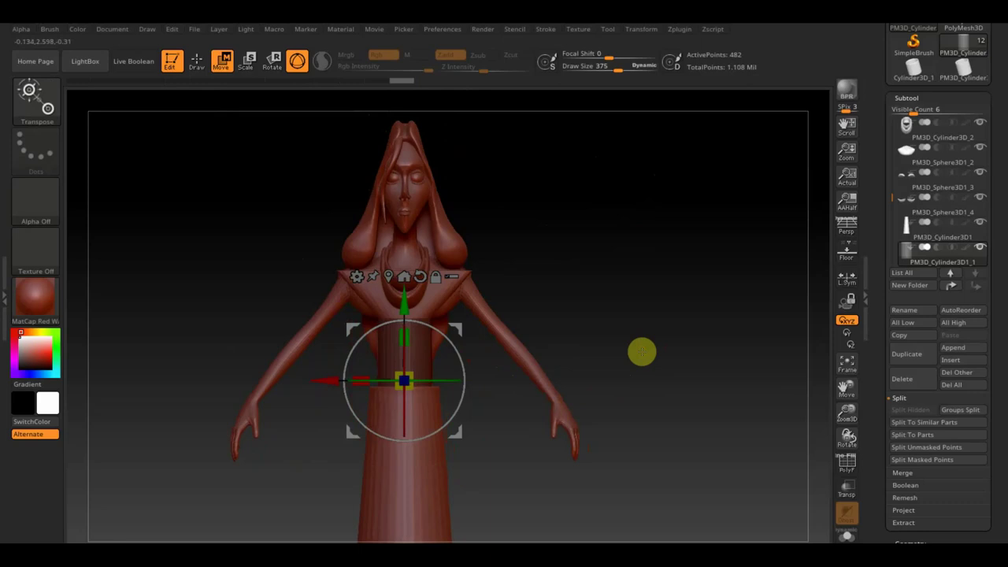
left_click(197, 61)
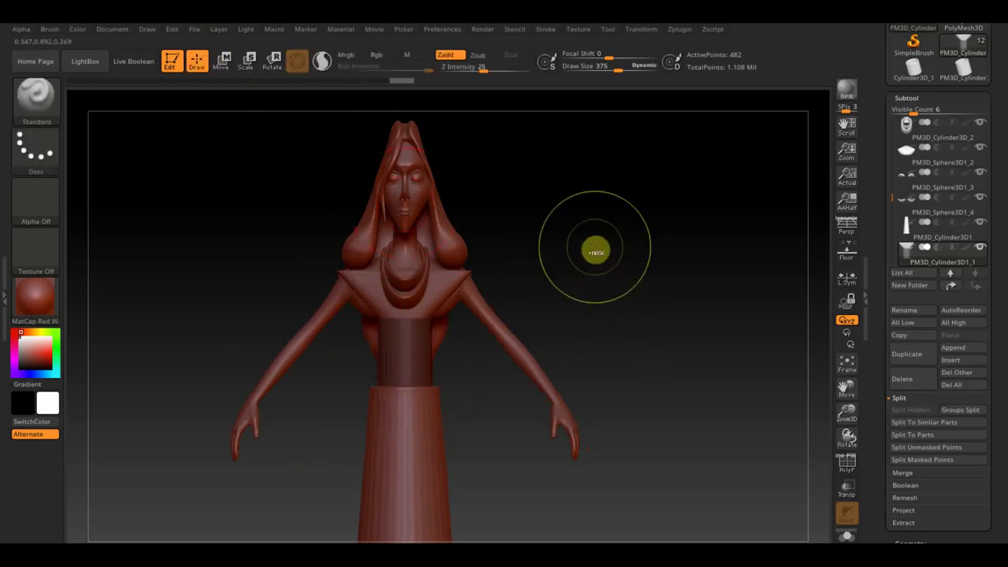
Clear the mask and DynaMesh the collar cylinder at resolution 496
left_click_drag(595, 252, 612, 294, "ctrl")
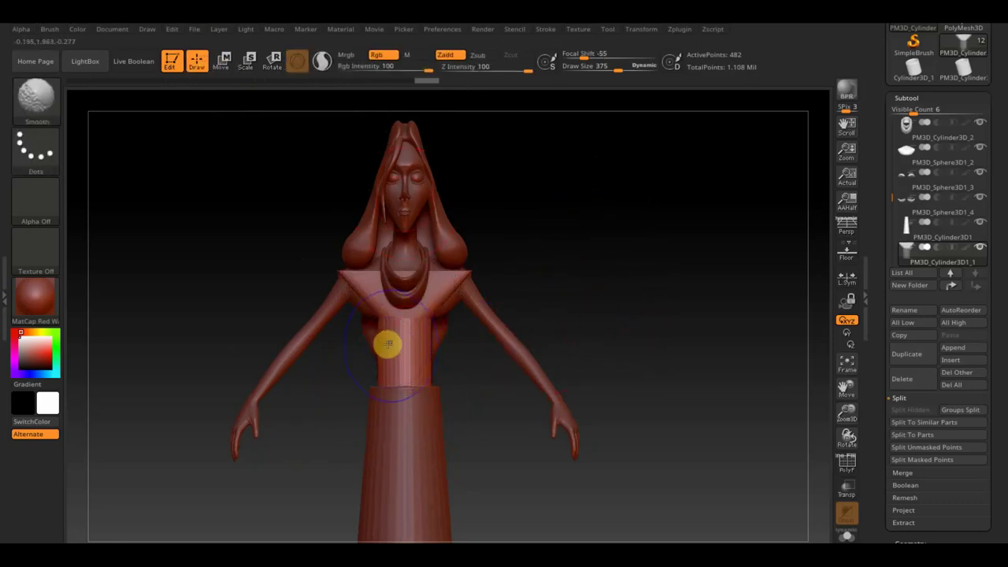
left_click(914, 542)
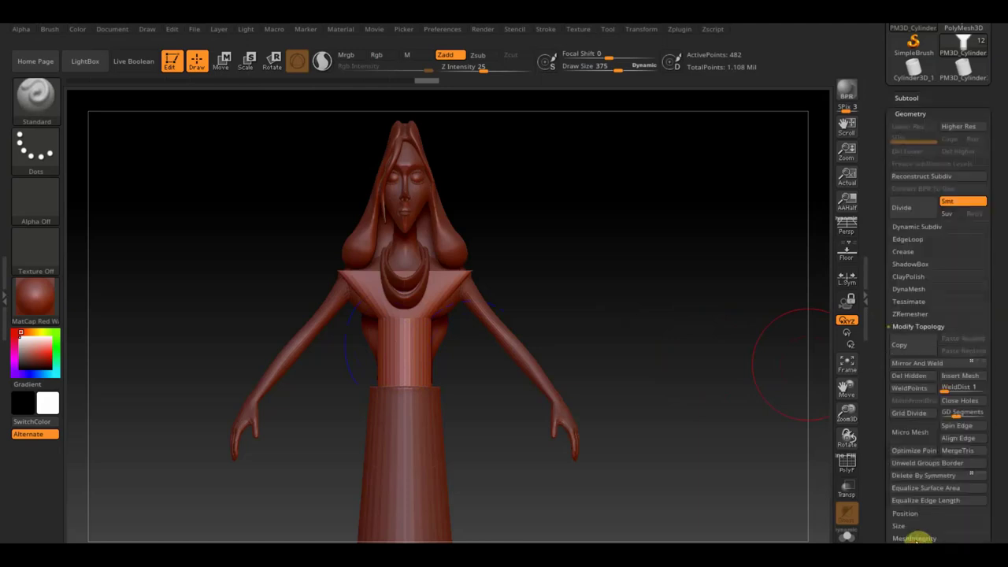
left_click(911, 290)
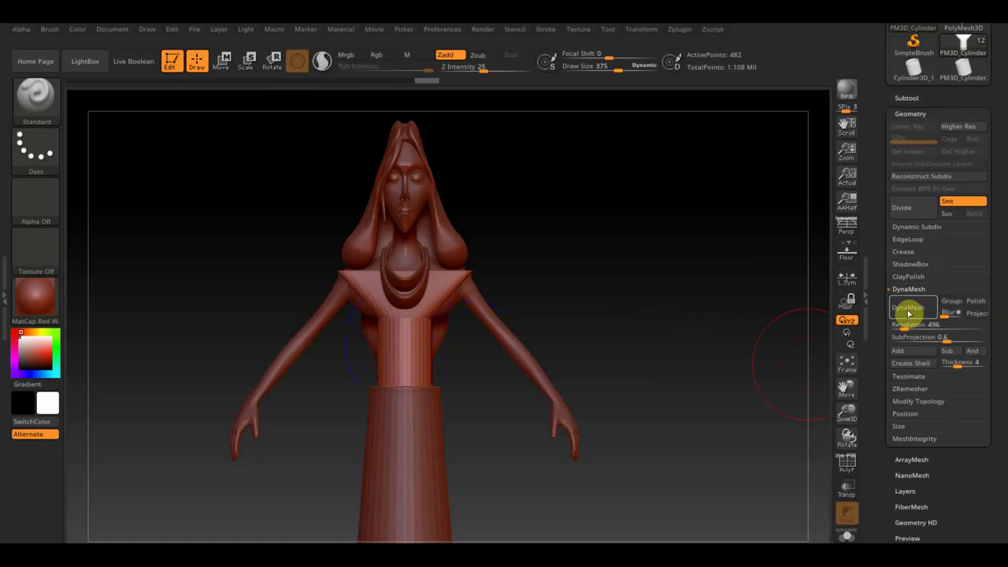
left_click(909, 307)
Smooth the chest and collar area, then check the profile
key("shift")
mouse_move(403, 319)
left_mouse_down("shift")
mouse_move(406, 358)
mouse_move(394, 333)
left_mouse_up("shift")
mouse_move(484, 344)
left_mouse_down("shift")
mouse_move(432, 295)
mouse_move(398, 303)
left_mouse_up("shift")
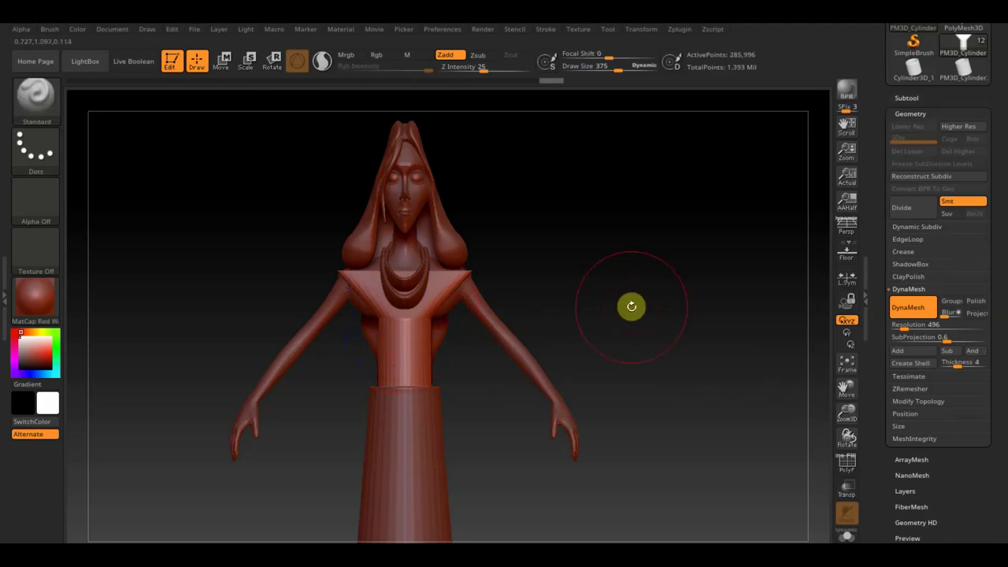
mouse_move(608, 327)
left_mouse_down()
mouse_move(675, 333)
mouse_move(512, 328)
left_mouse_up()
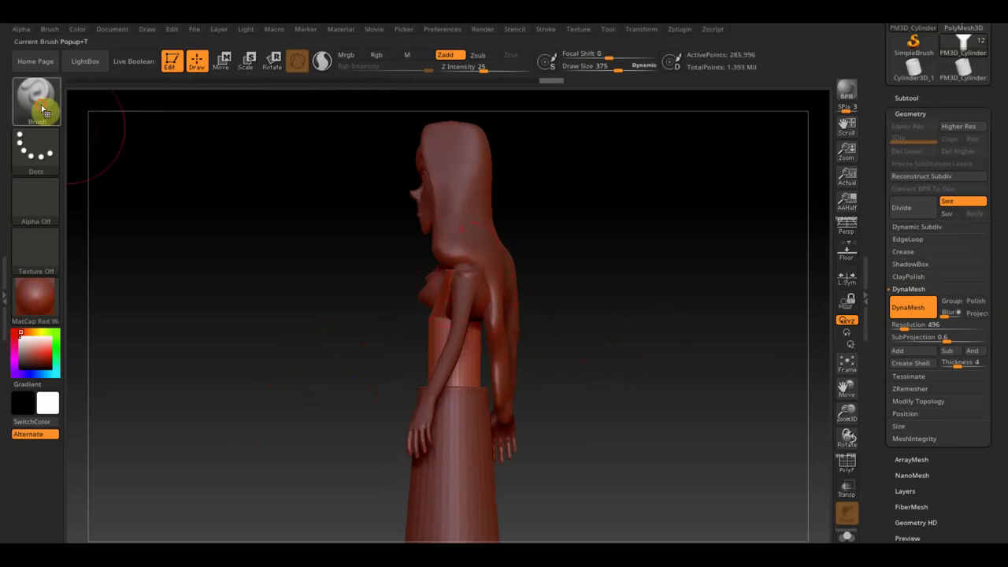
Choose the Move Topological brush, check the model from several angles, and select the long skirt subtool
left_click(35, 96)
left_click(520, 288)
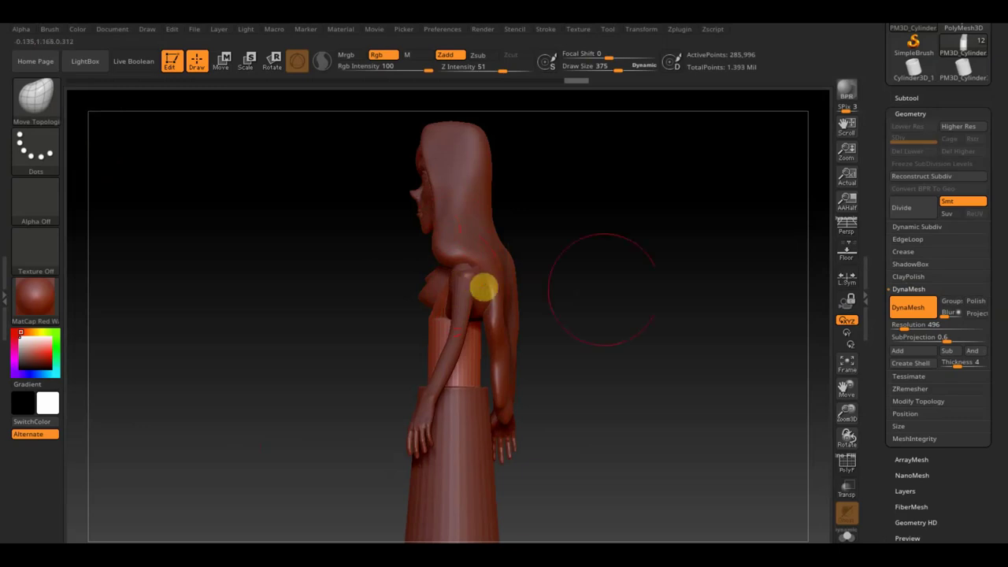
left_click_drag(484, 288, 673, 295)
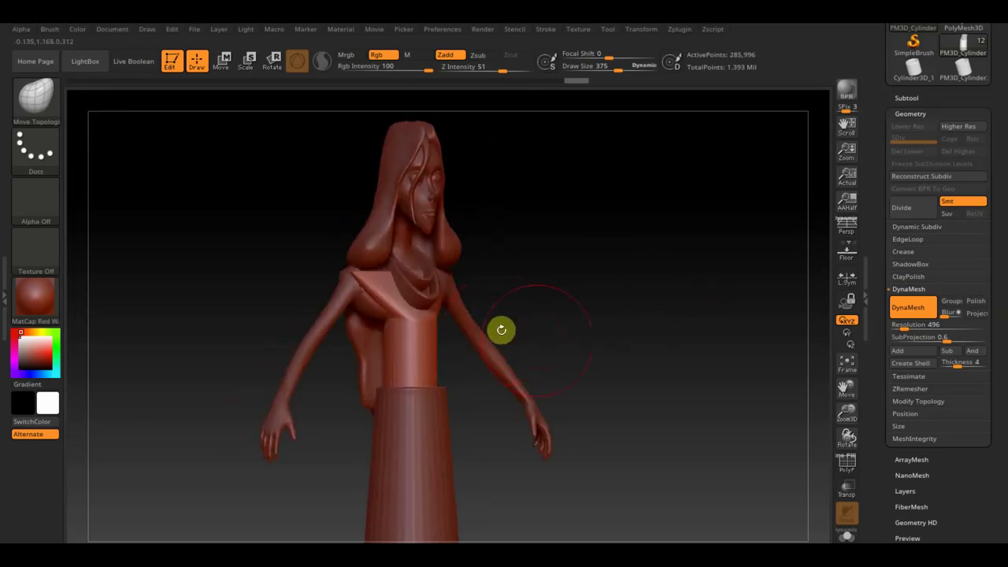
left_click_drag(502, 329, 479, 279)
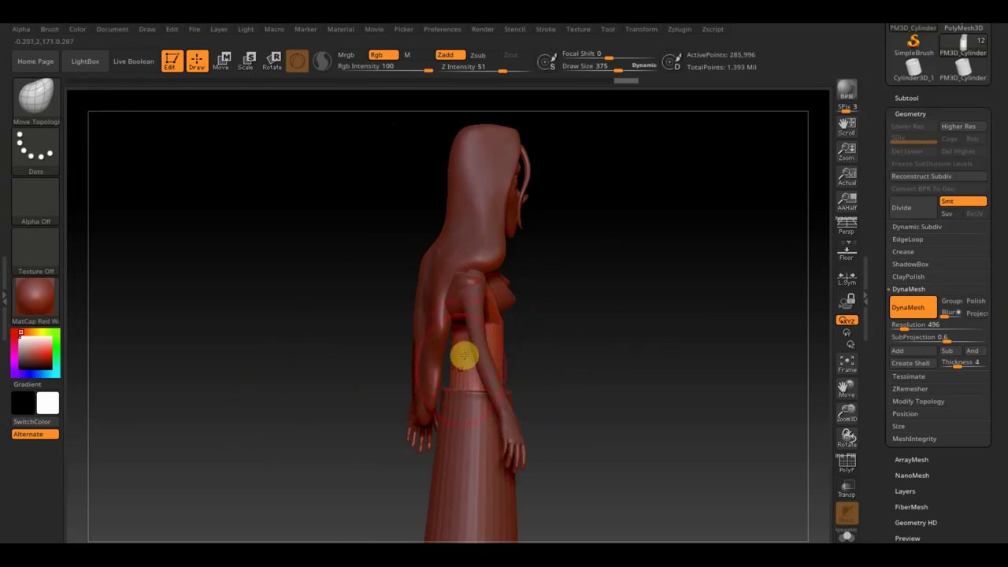
mouse_move(455, 359)
left_mouse_down()
mouse_move(598, 358)
mouse_move(535, 362)
left_mouse_up()
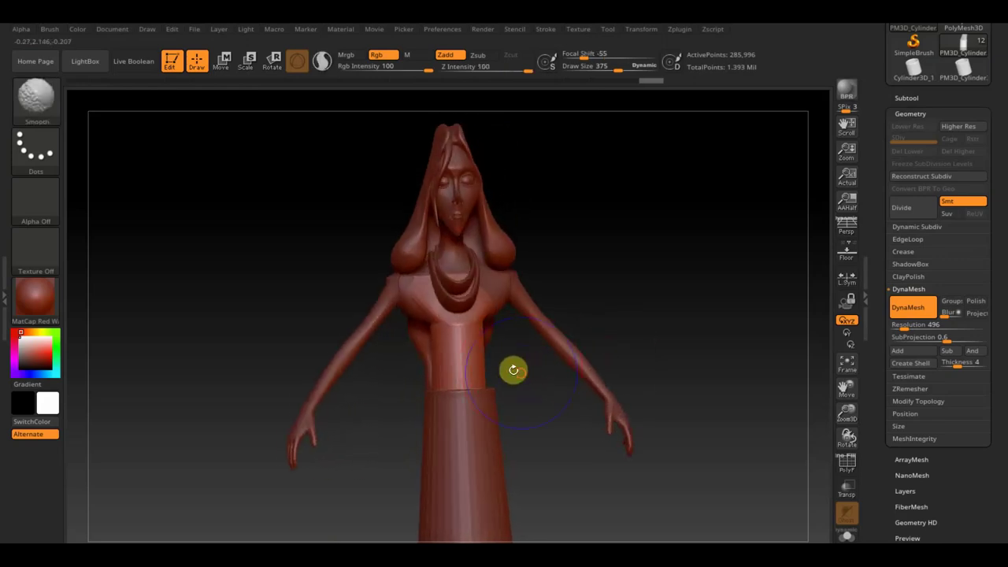
left_click(468, 417, "alt")
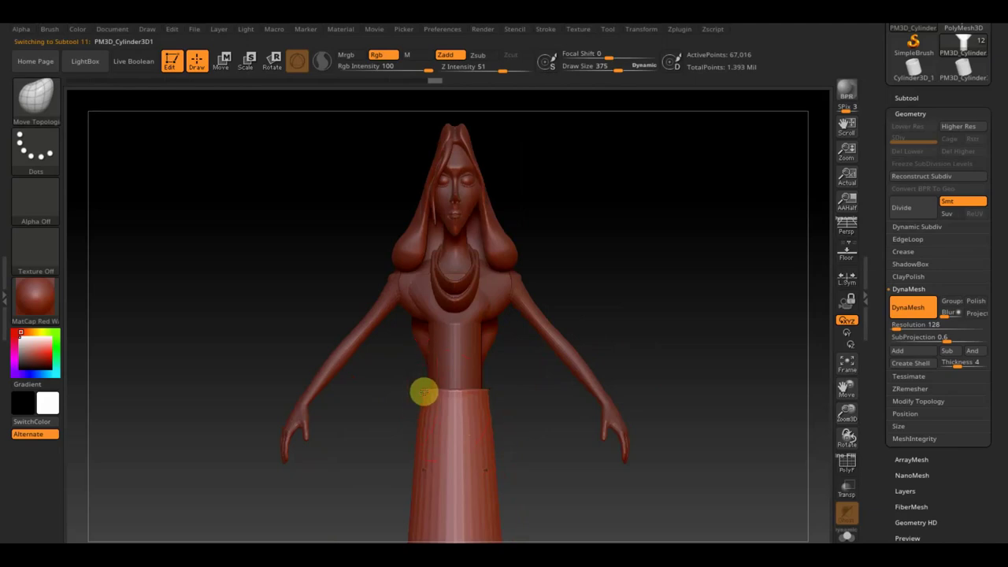
Lightly smooth the skirt's waist from a side view, then show the reference image from the front
left_click_drag(511, 415, 596, 418)
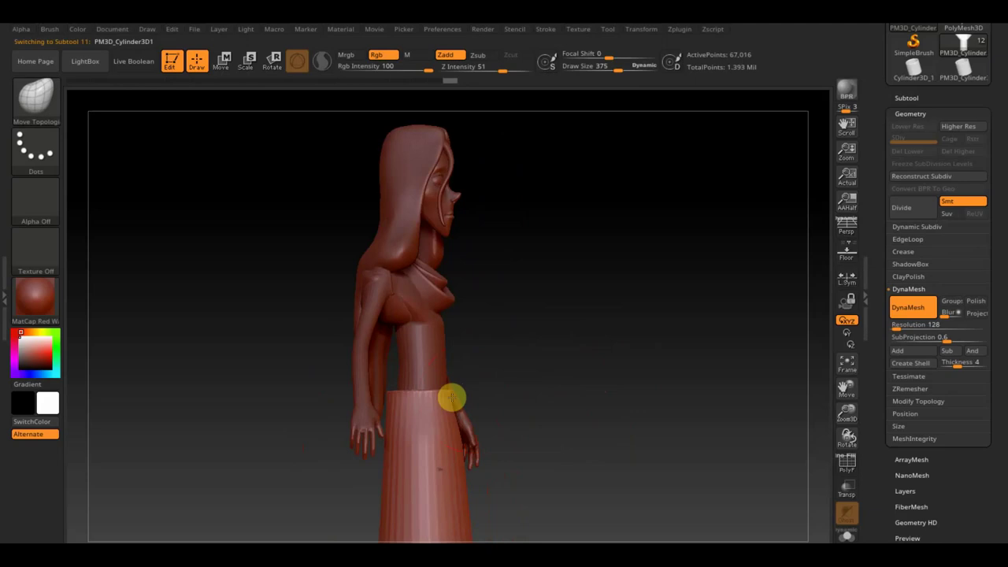
mouse_move(504, 398)
left_mouse_down()
mouse_move(533, 389)
mouse_move(438, 400)
left_mouse_up()
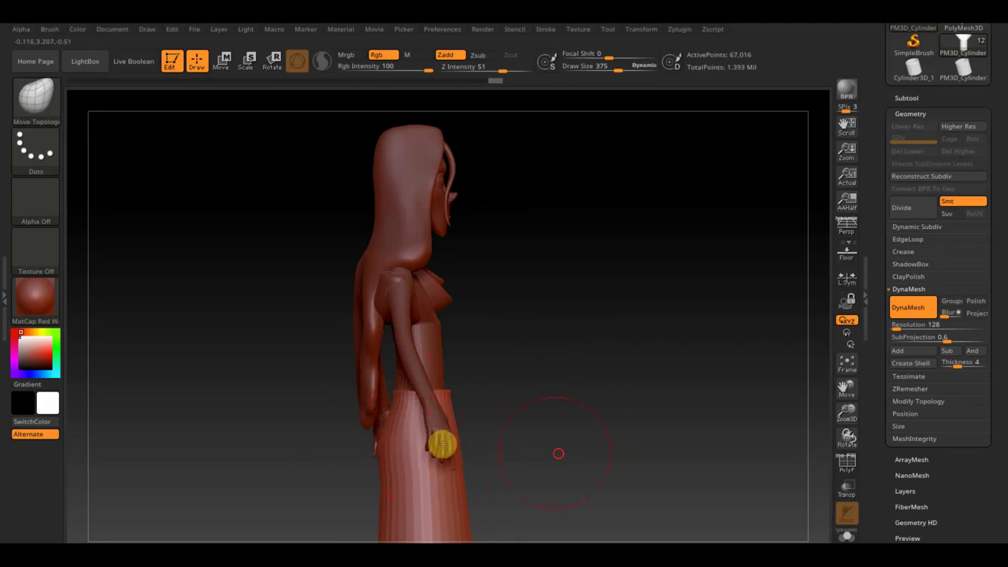
mouse_move(555, 455)
left_mouse_down("alt")
mouse_move(556, 344)
mouse_move(596, 373)
mouse_move(541, 377)
left_mouse_up("alt")
mouse_move(422, 329)
right_mouse_down()
mouse_move(351, 326)
mouse_move(466, 299)
right_mouse_up()
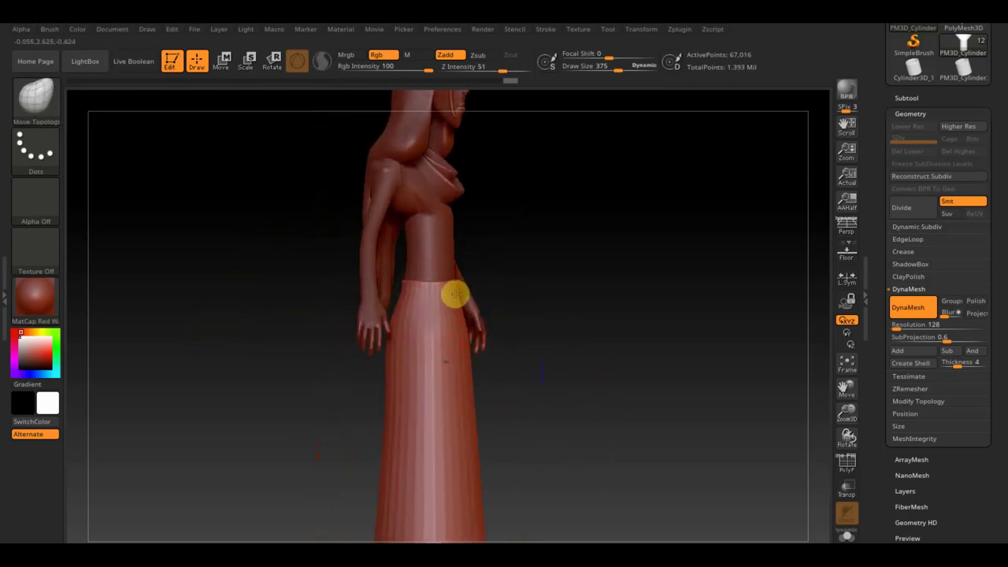
left_click_drag(407, 299, 457, 329, "shift")
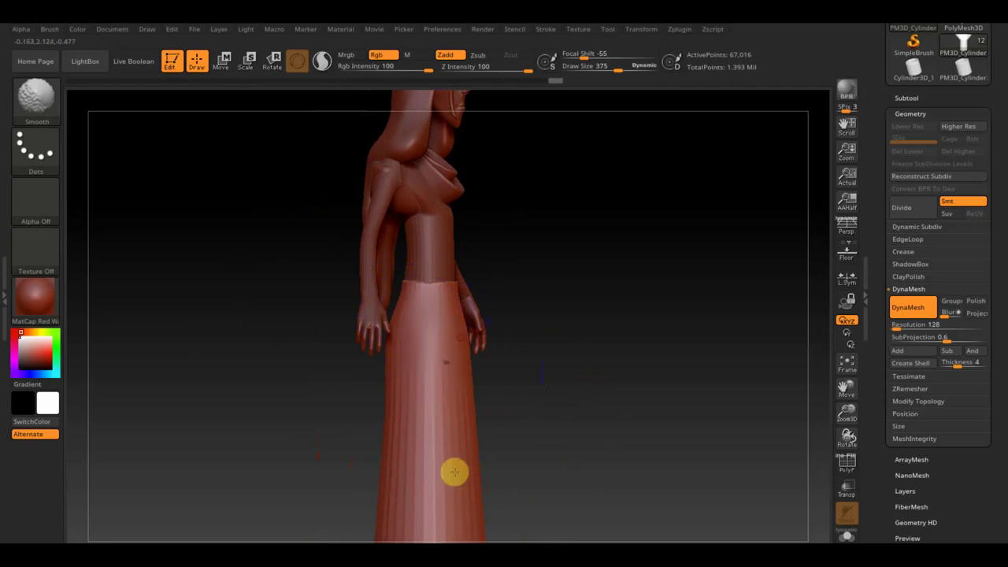
mouse_move(455, 536)
right_mouse_down()
mouse_move(580, 468)
mouse_move(480, 318)
right_mouse_up()
key("shift+z")
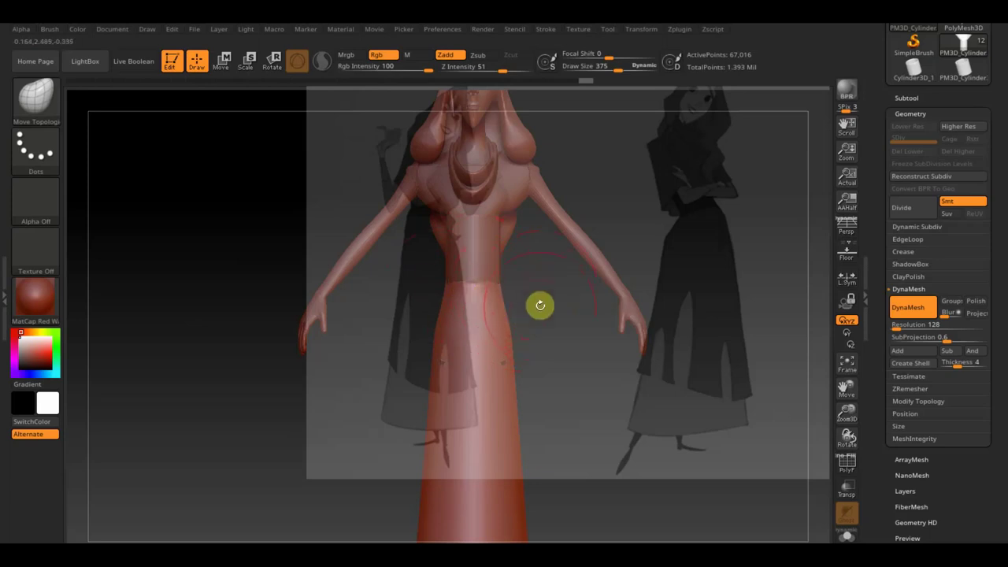
Drag the reference image left and up with the Spotlight controls, then hide it
key("shift+z")
key("shift+z")
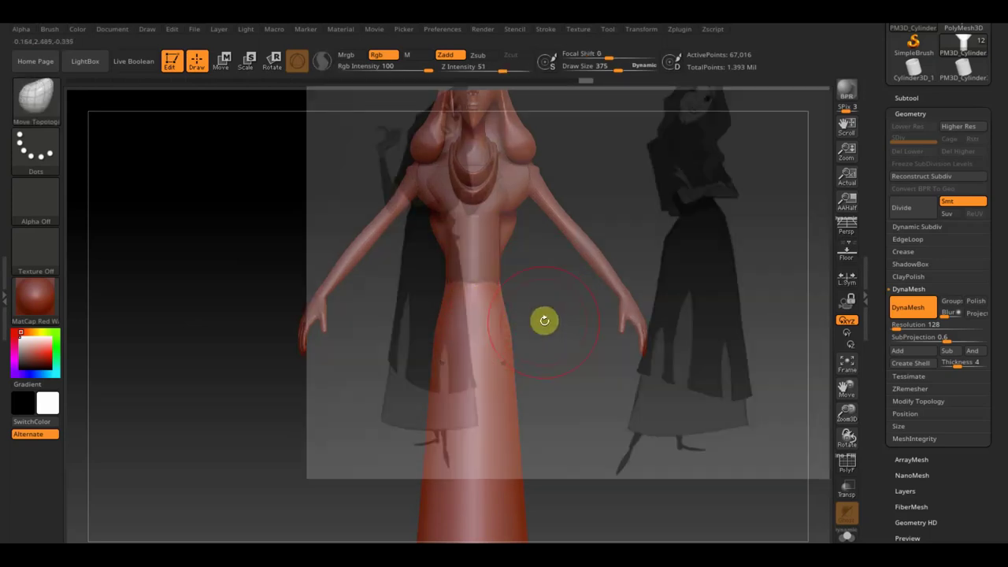
key("z")
mouse_move(549, 313)
left_mouse_down()
mouse_move(389, 232)
mouse_move(320, 252)
left_mouse_up()
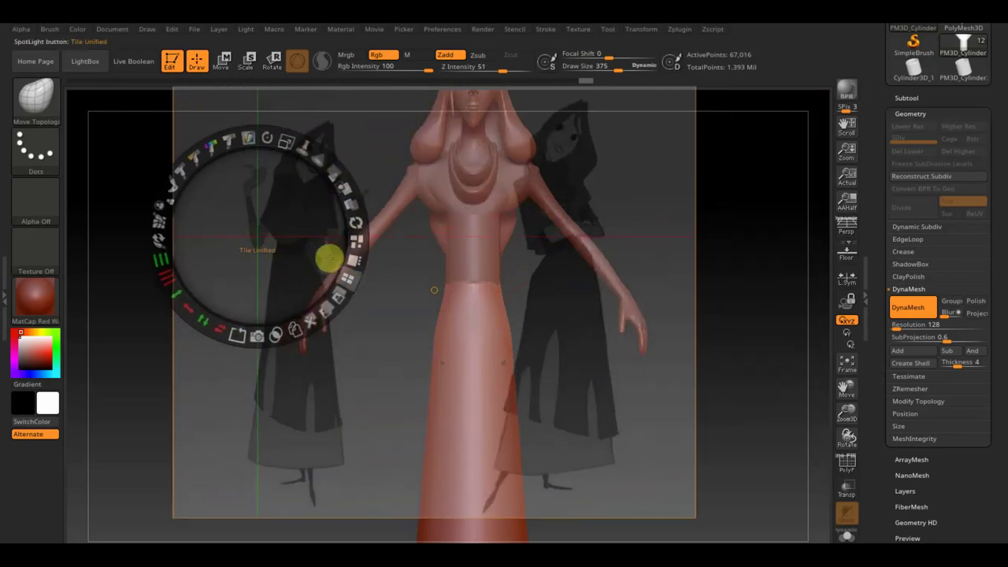
mouse_move(329, 197)
left_mouse_down()
mouse_move(323, 210)
mouse_move(292, 130)
mouse_move(354, 196)
mouse_move(303, 226)
mouse_move(189, 200)
left_mouse_up()
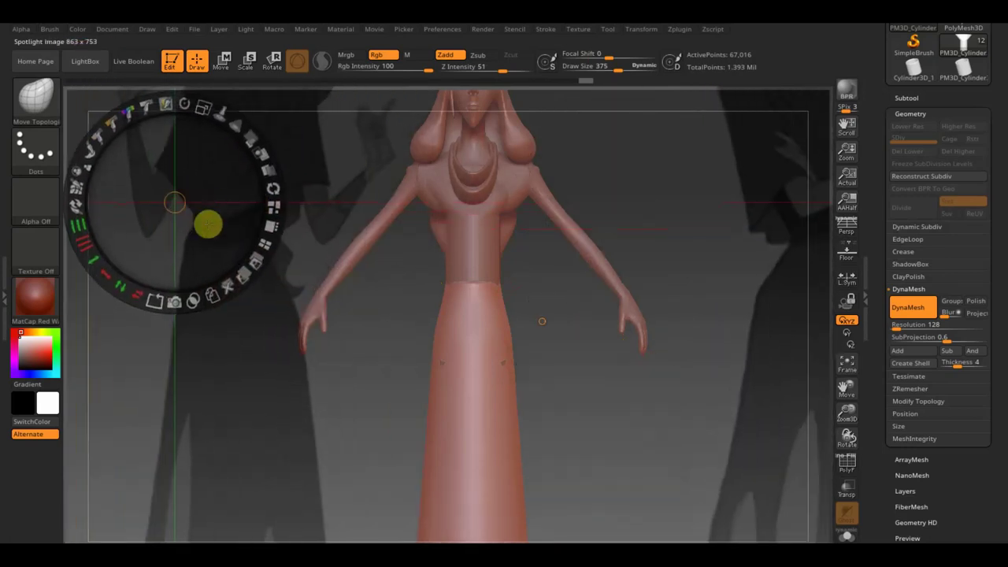
key("shift")
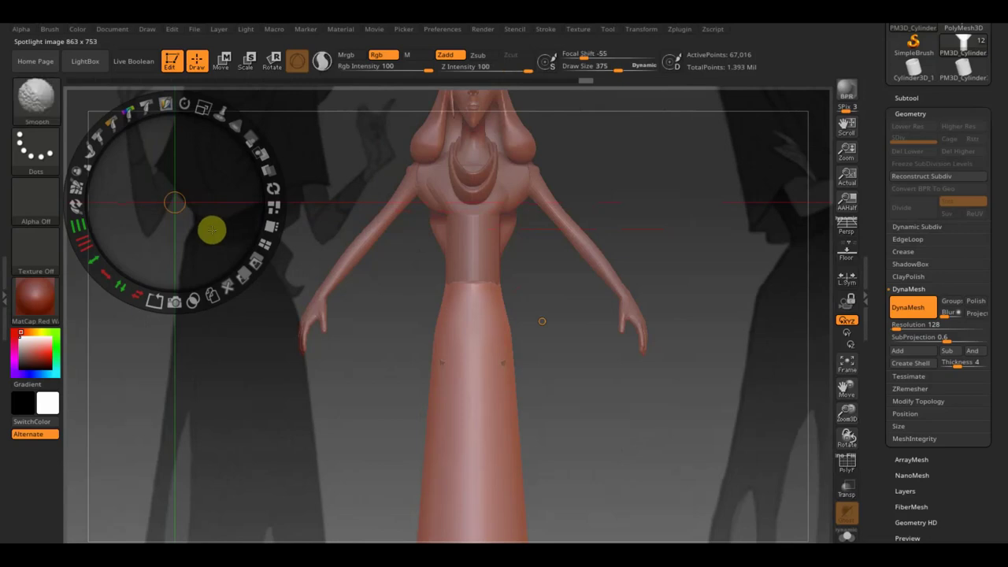
key("shift+z")
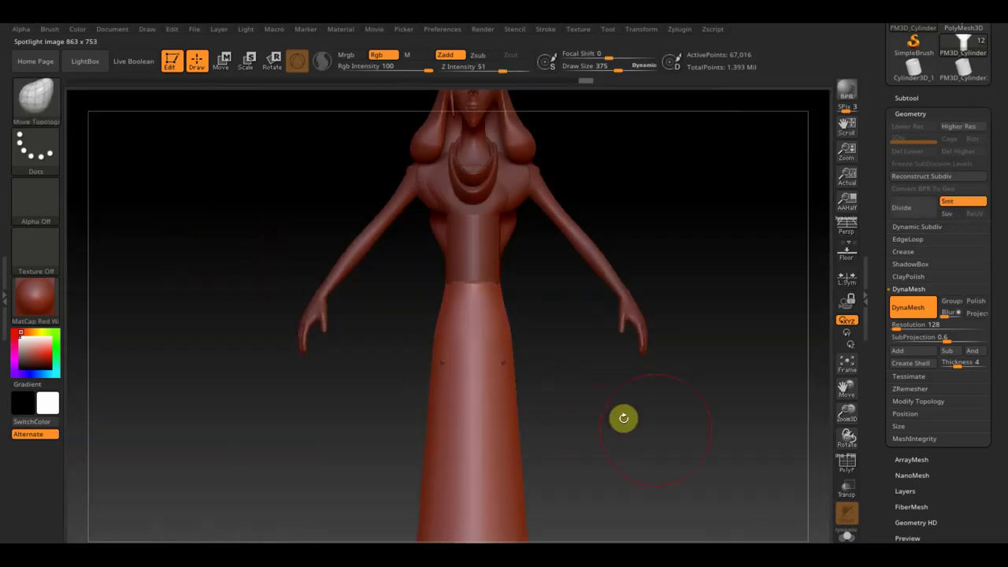
Inspect the skirt up close from three-quarter and side views, then reopen the reference controls
left_click_drag(648, 439, 628, 292, "alt")
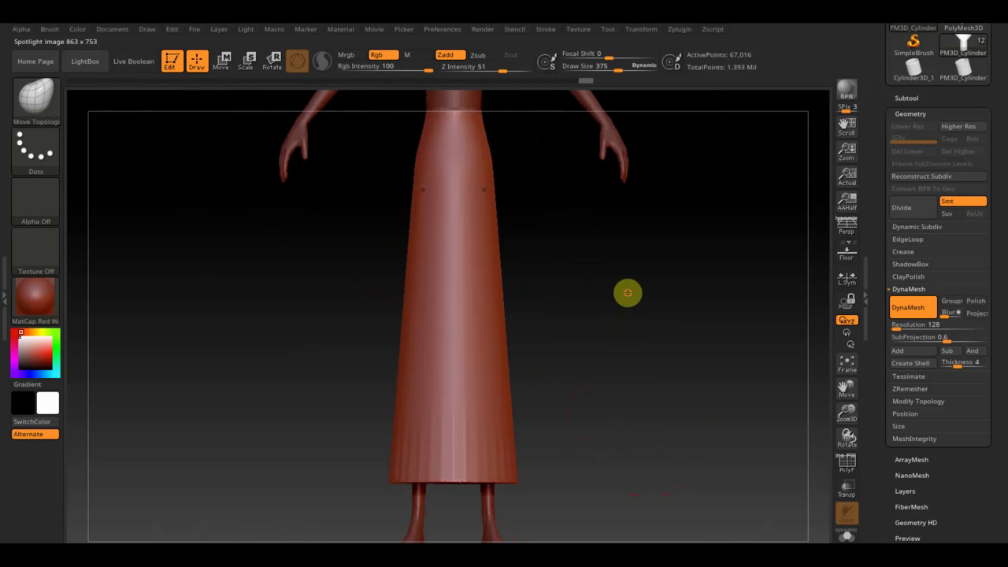
key("shift")
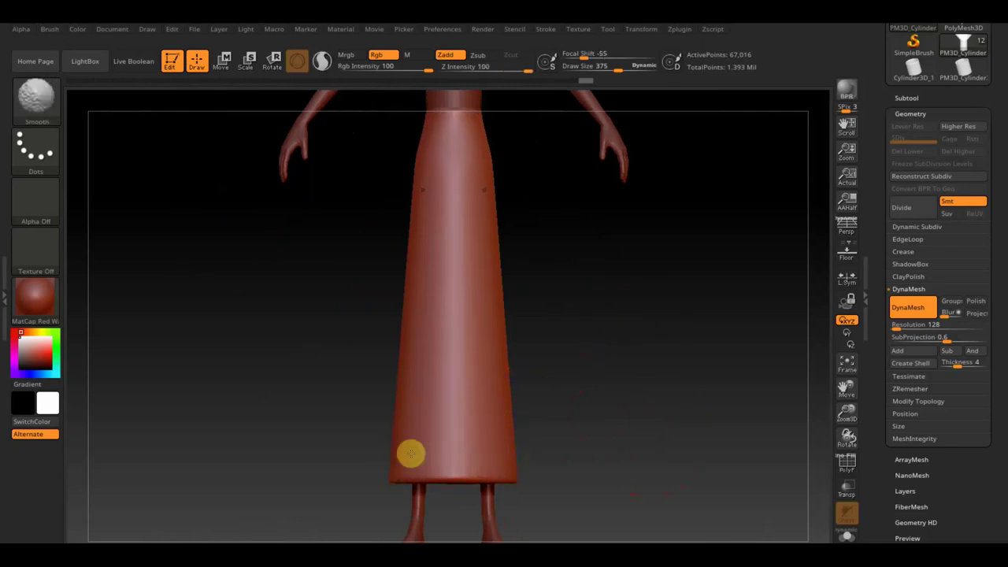
left_click_drag(543, 453, 684, 449)
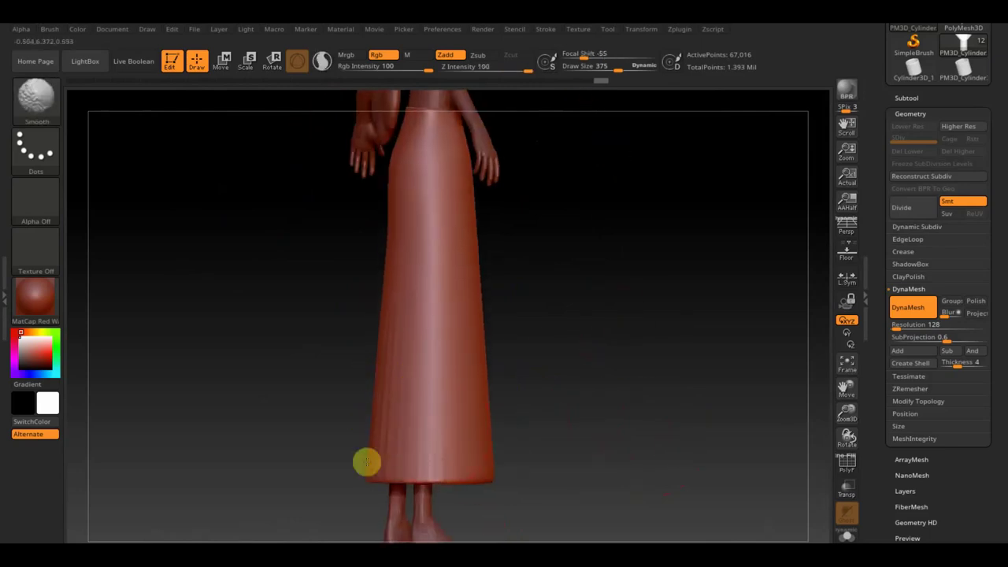
left_click_drag(504, 445, 619, 427)
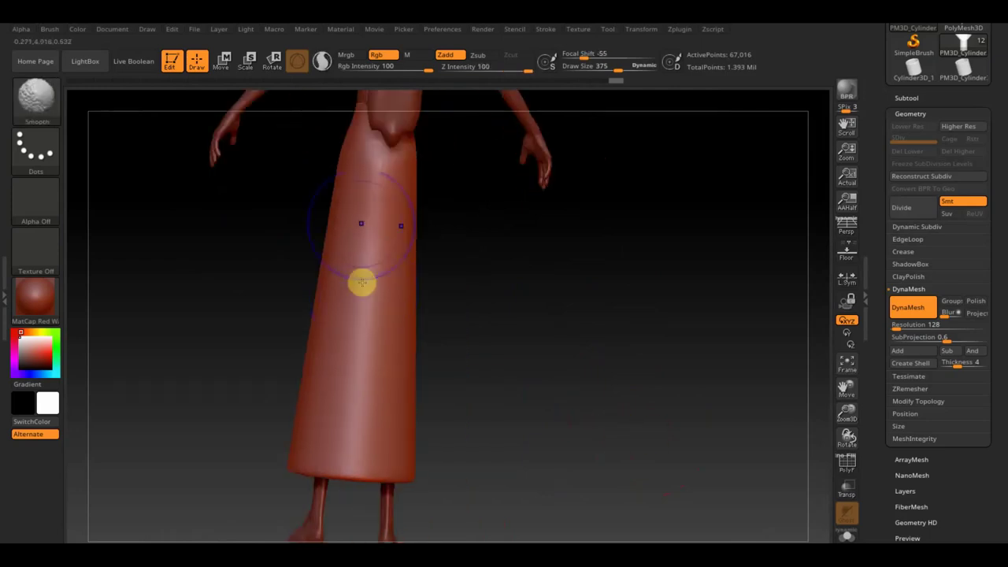
mouse_move(418, 453)
left_mouse_down()
mouse_move(639, 404)
mouse_move(669, 427)
mouse_move(664, 420)
left_mouse_up()
key("shift+z")
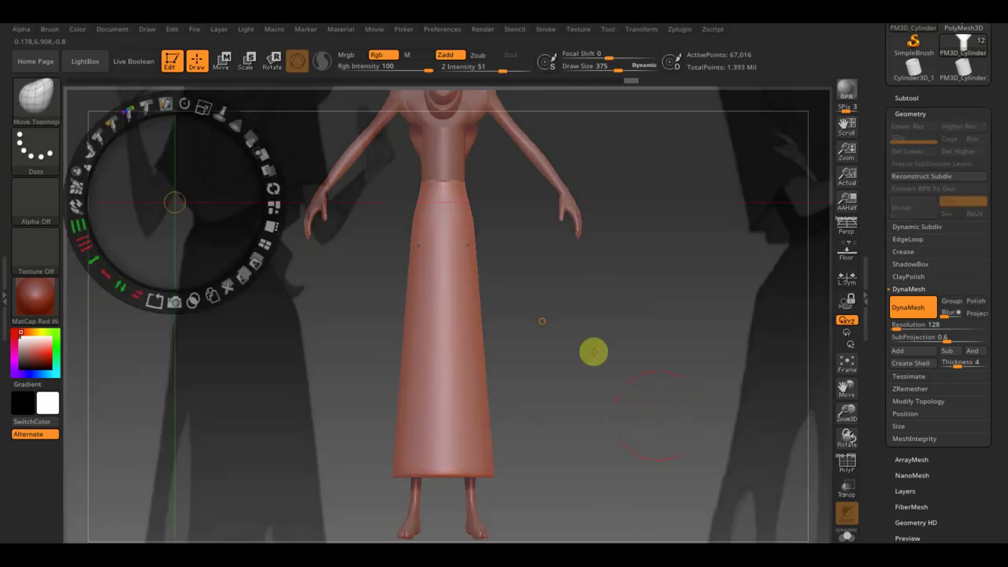
Scale and center the reference drawing over the figure, then close the Spotlight dial
left_click_drag(211, 114, 112, 95)
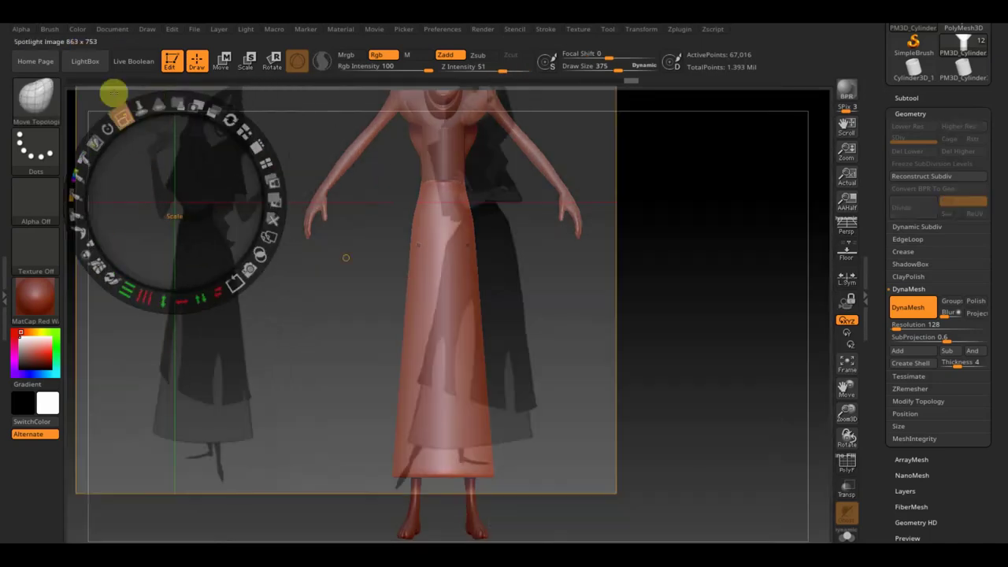
left_click_drag(158, 157, 390, 193)
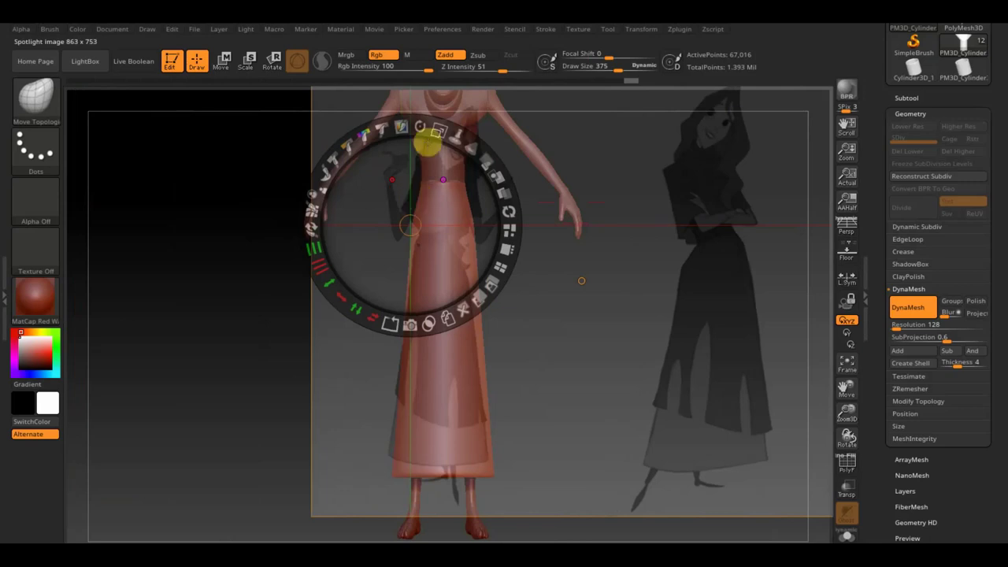
left_click_drag(433, 131, 441, 154)
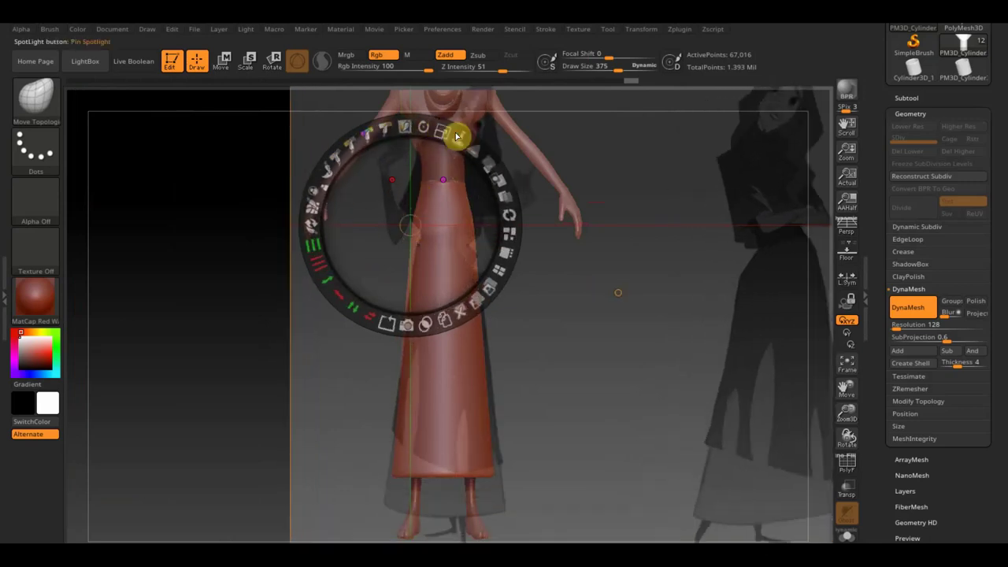
mouse_move(441, 154)
left_mouse_down()
mouse_move(434, 168)
mouse_move(468, 176)
mouse_move(525, 164)
mouse_move(442, 154)
left_mouse_up()
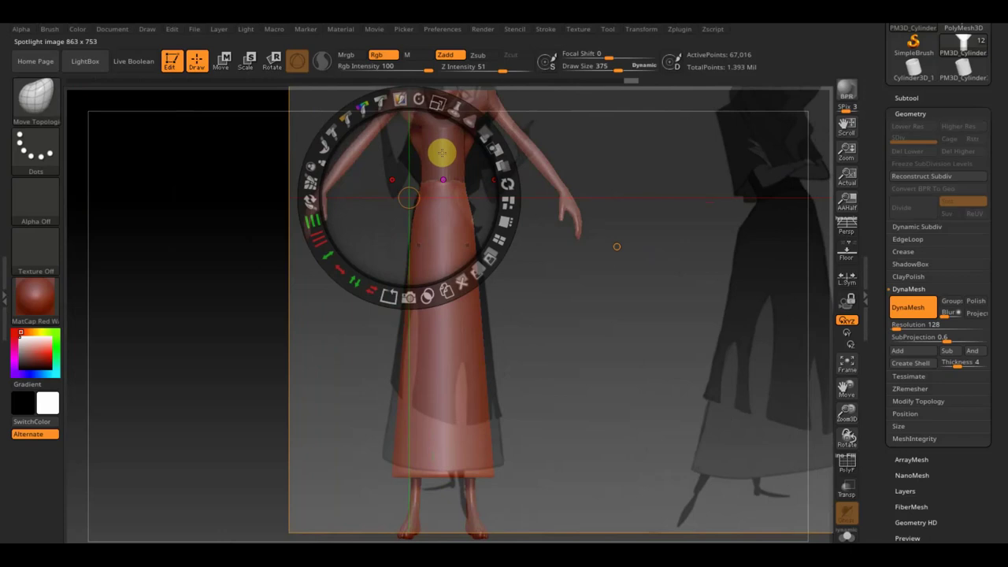
left_click(150, 30)
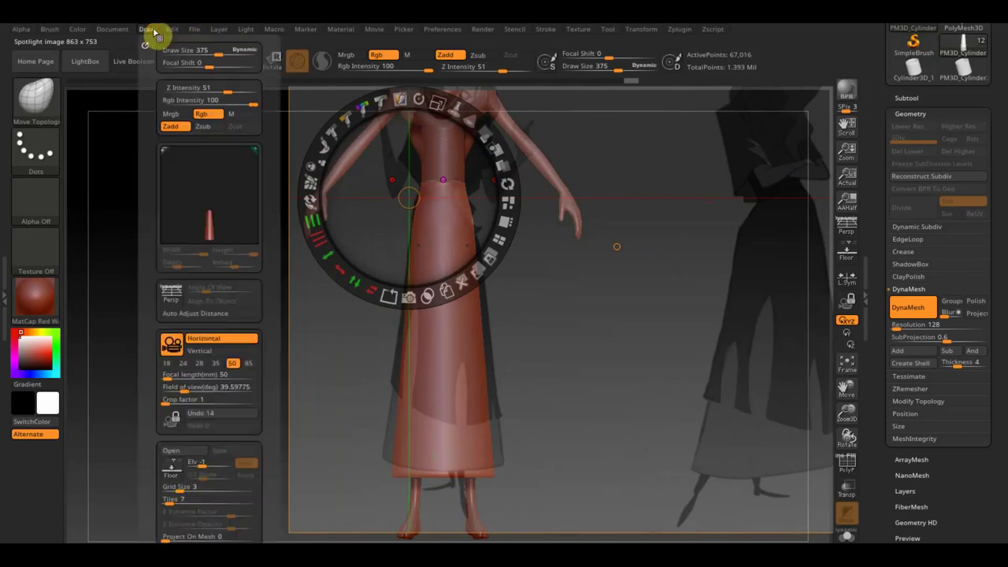
key("shift+z")
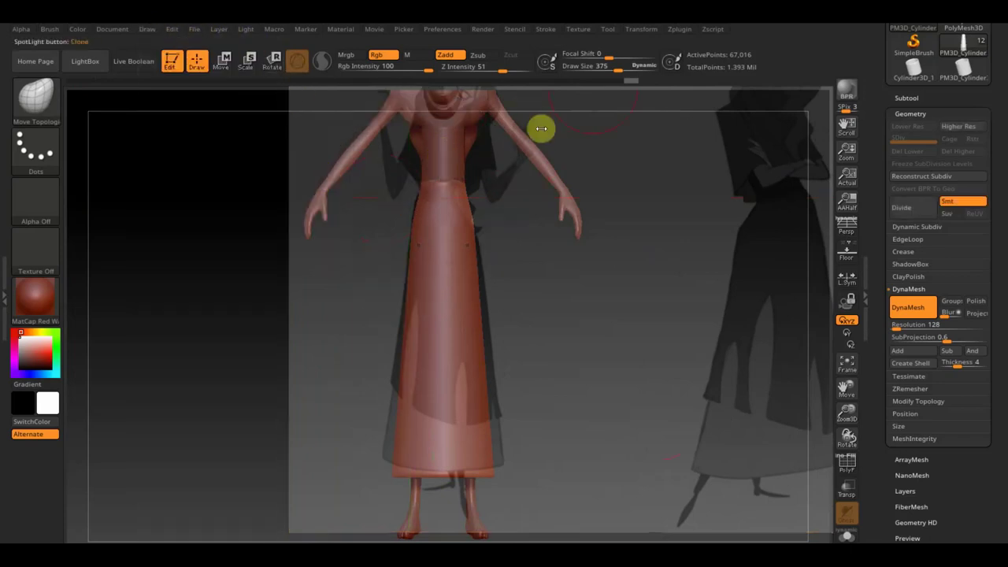
Set Draw Size to about 81 and select the MaskPen brush
left_click_drag(616, 68, 585, 68)
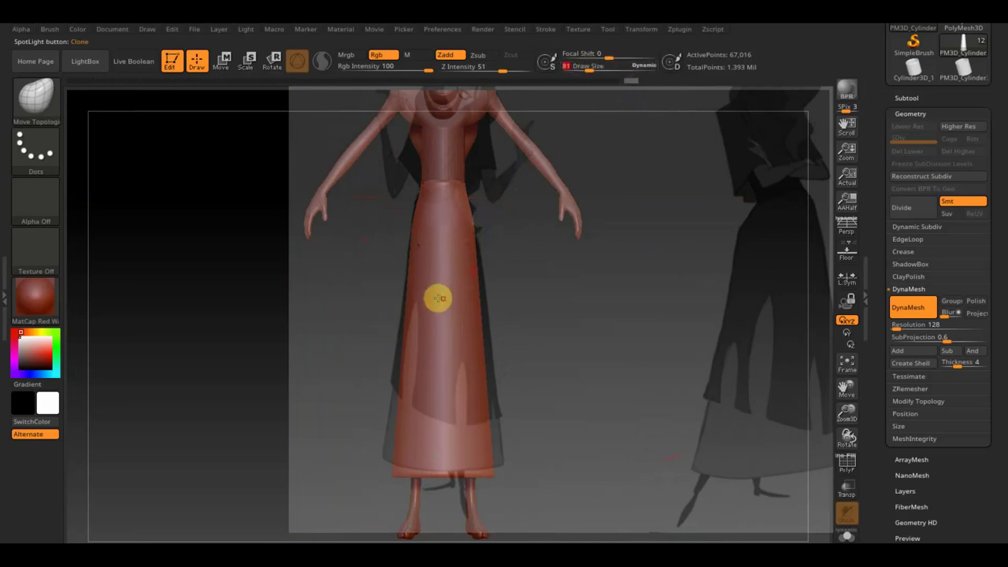
key("b")
key("m")
key("p")
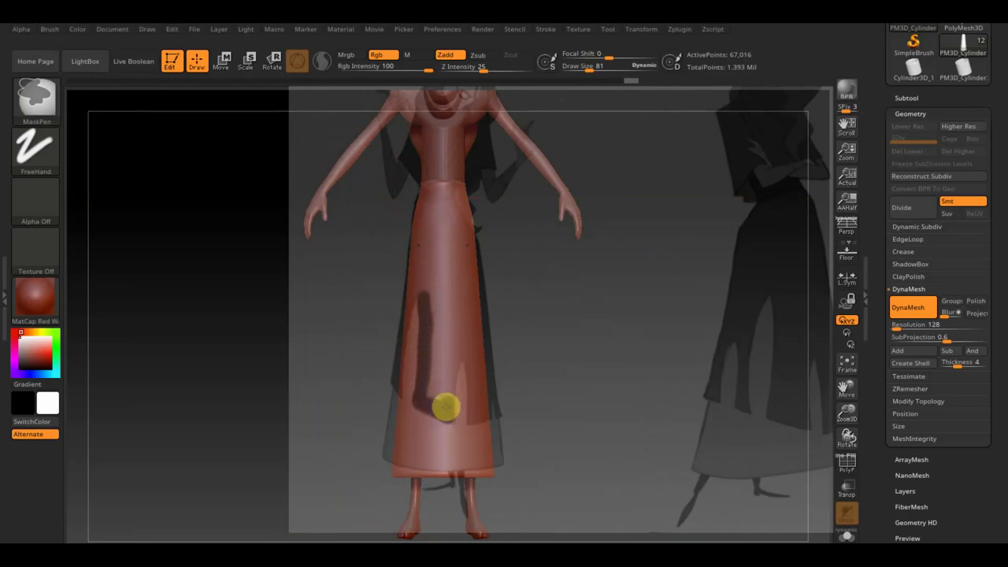
Paint the first ragged mask strokes across the skirt front and hide the reference overlay
left_click_drag(446, 406, 460, 358)
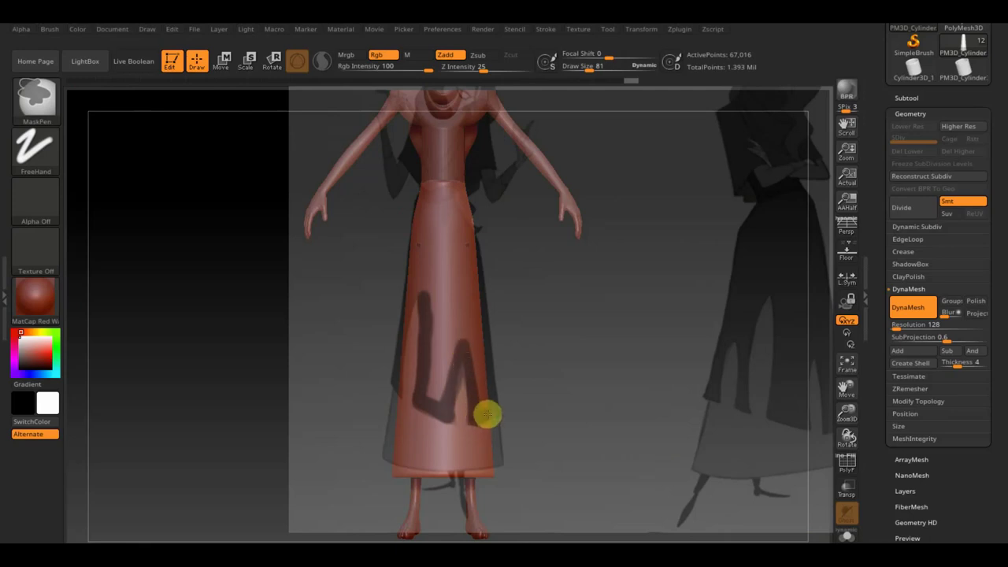
left_click_drag(481, 406, 463, 322)
mouse_move(437, 405)
left_mouse_down()
mouse_move(435, 333)
mouse_move(432, 385)
mouse_move(457, 297)
mouse_move(443, 333)
mouse_move(409, 319)
mouse_move(414, 284)
mouse_move(404, 319)
left_mouse_up()
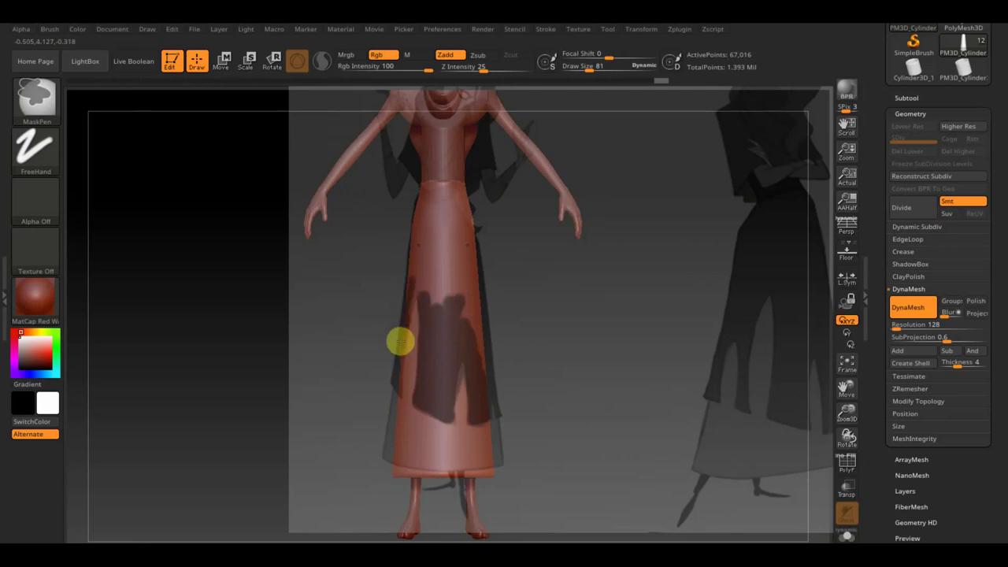
key("shift+z")
left_click_drag(389, 382, 623, 343)
key("ctrl")
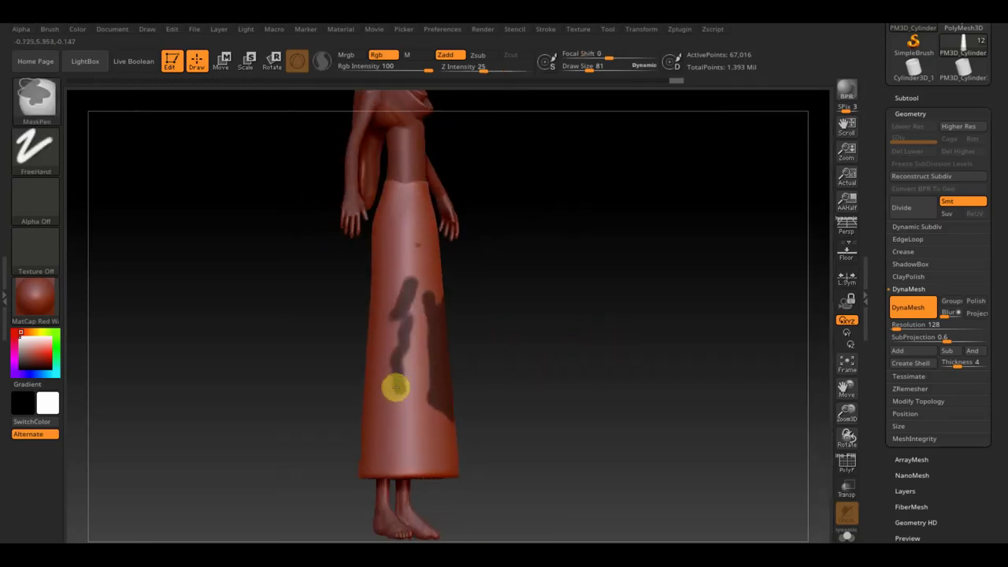
left_click_drag(400, 359, 416, 286, "ctrl")
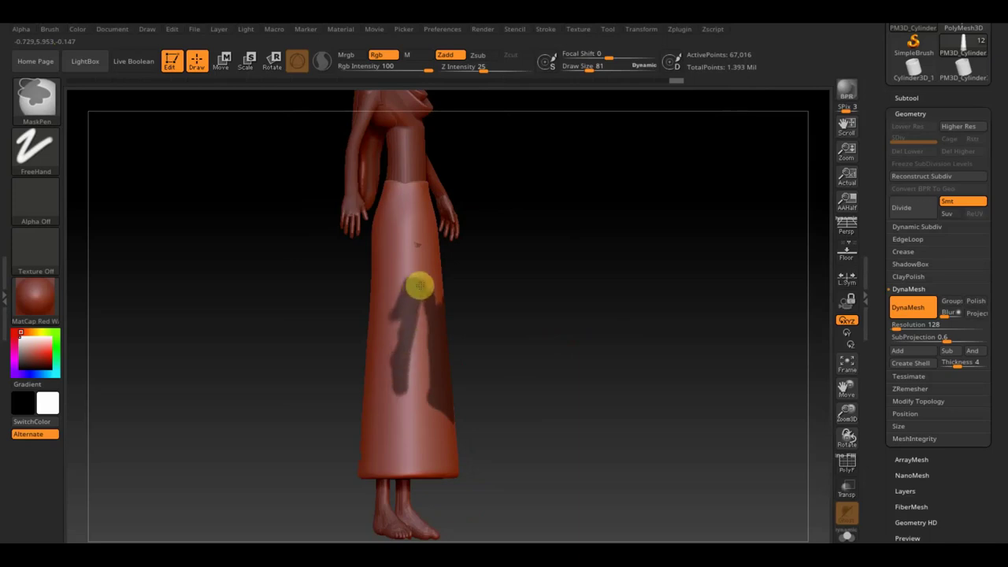
Extend the mask across the skirt's side from rotated views
left_click_drag(490, 365, 575, 369)
key("ctrl")
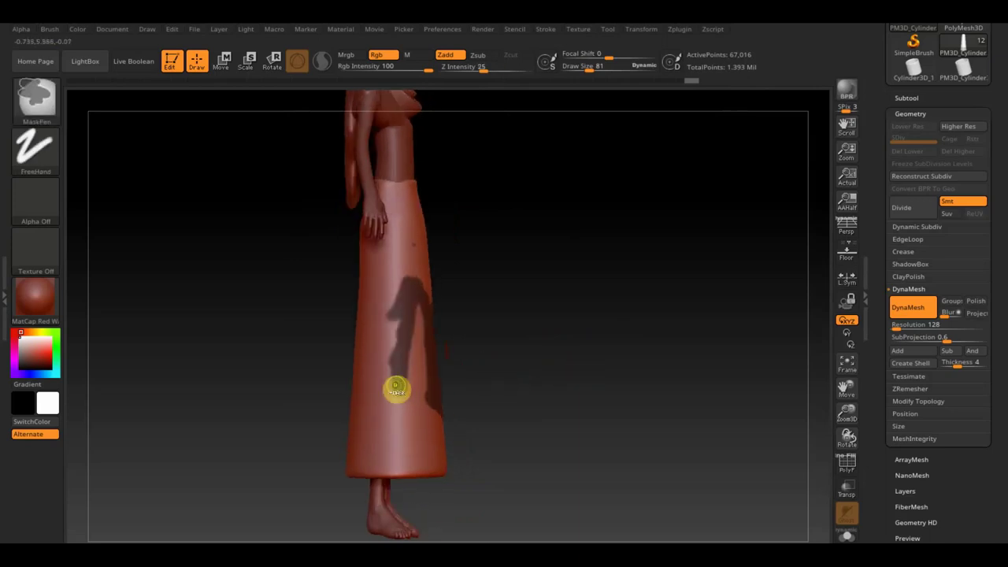
mouse_move(377, 384)
left_mouse_down("ctrl")
mouse_move(367, 286)
mouse_move(375, 336)
mouse_move(397, 283)
mouse_move(387, 276)
mouse_move(378, 338)
mouse_move(473, 321)
left_mouse_up("ctrl")
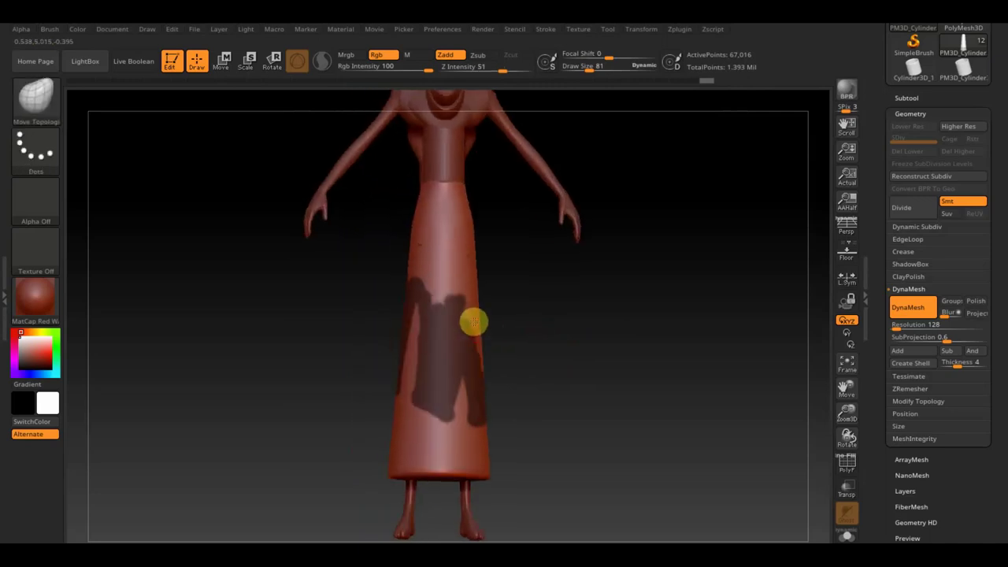
left_click_drag(588, 332, 511, 354)
mouse_move(391, 329)
left_mouse_down("ctrl")
mouse_move(416, 370)
mouse_move(422, 419)
left_mouse_up("ctrl")
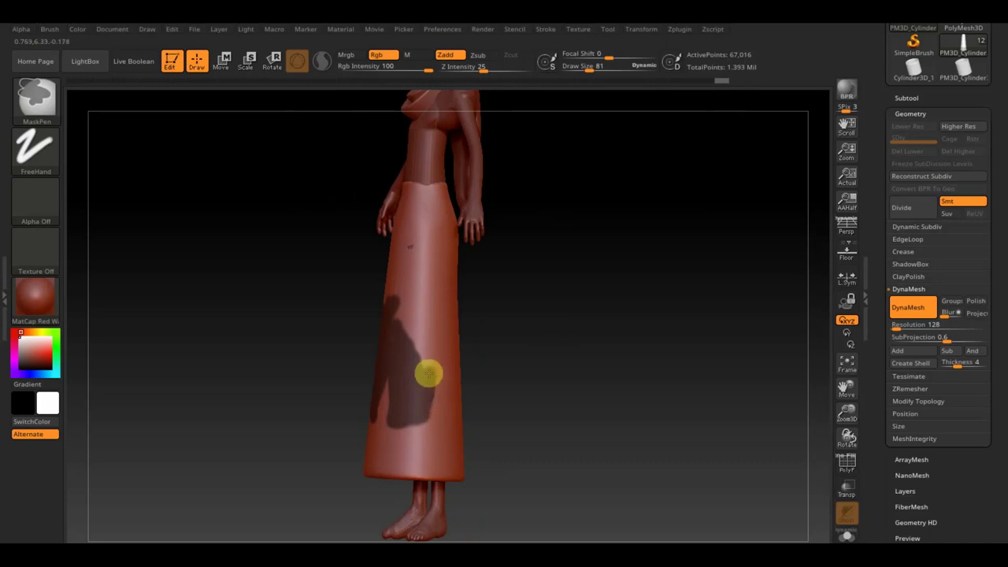
mouse_move(448, 409)
right_mouse_down()
mouse_move(533, 407)
mouse_move(470, 418)
right_mouse_up()
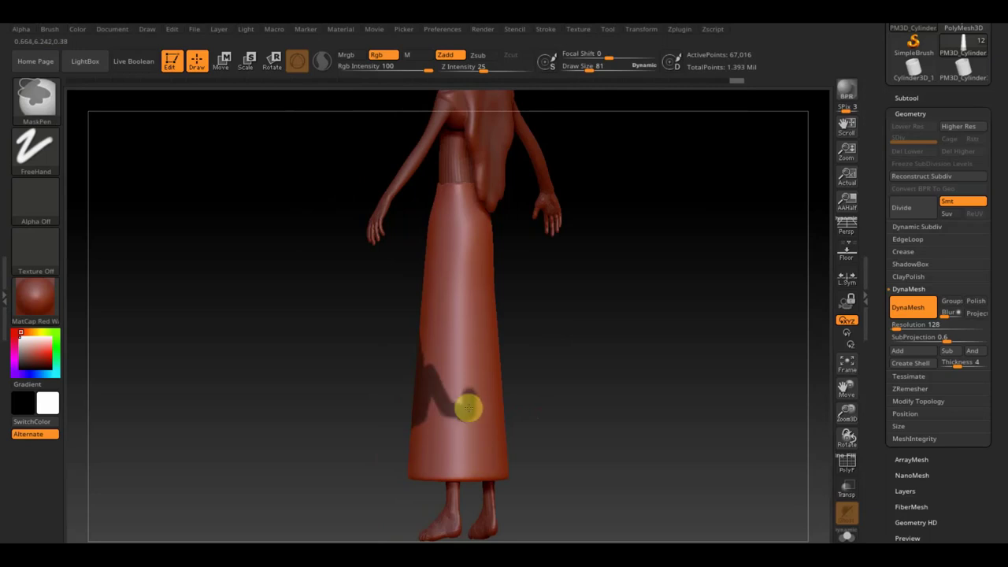
left_click_drag(468, 408, 470, 331, "ctrl")
Mask strips down the skirt's left side and, with a larger brush, its upper part
mouse_move(471, 322)
right_mouse_down()
mouse_move(564, 349)
mouse_move(540, 348)
right_mouse_up()
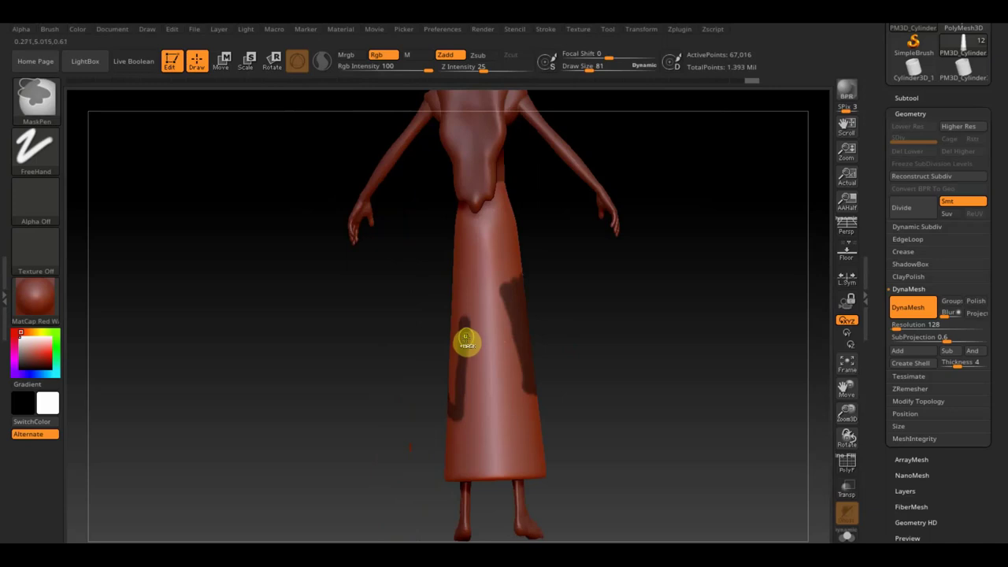
left_click_drag(464, 328, 475, 385, "ctrl")
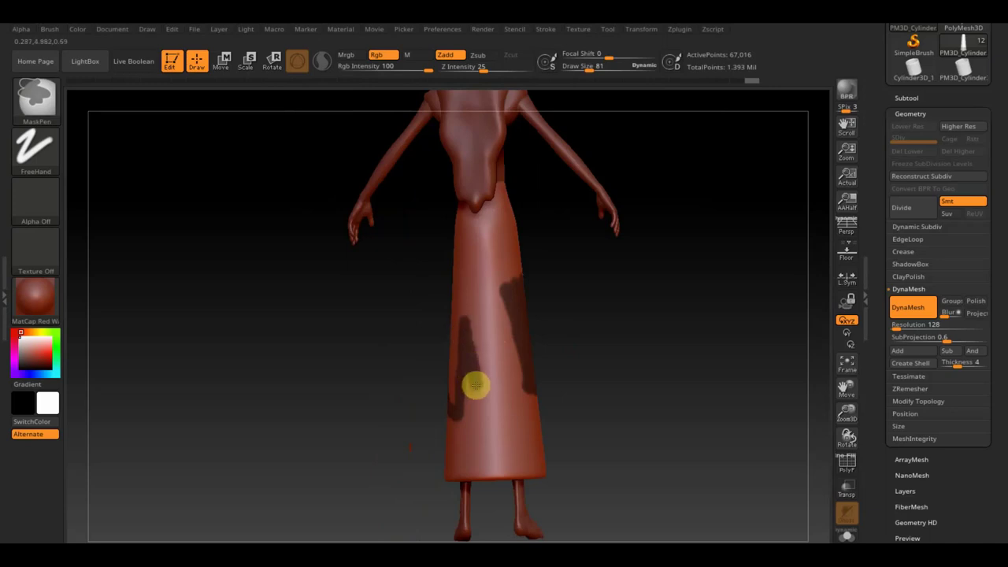
left_click_drag(499, 376, 507, 288, "ctrl")
mouse_move(507, 288)
right_mouse_down()
mouse_move(605, 371)
mouse_move(577, 367)
mouse_move(630, 365)
right_mouse_up()
mouse_move(531, 344)
left_mouse_down("ctrl")
mouse_move(489, 362)
mouse_move(472, 322)
mouse_move(486, 338)
mouse_move(497, 288)
mouse_move(485, 359)
mouse_move(496, 323)
left_mouse_up("ctrl")
left_click_drag(603, 63, 592, 69)
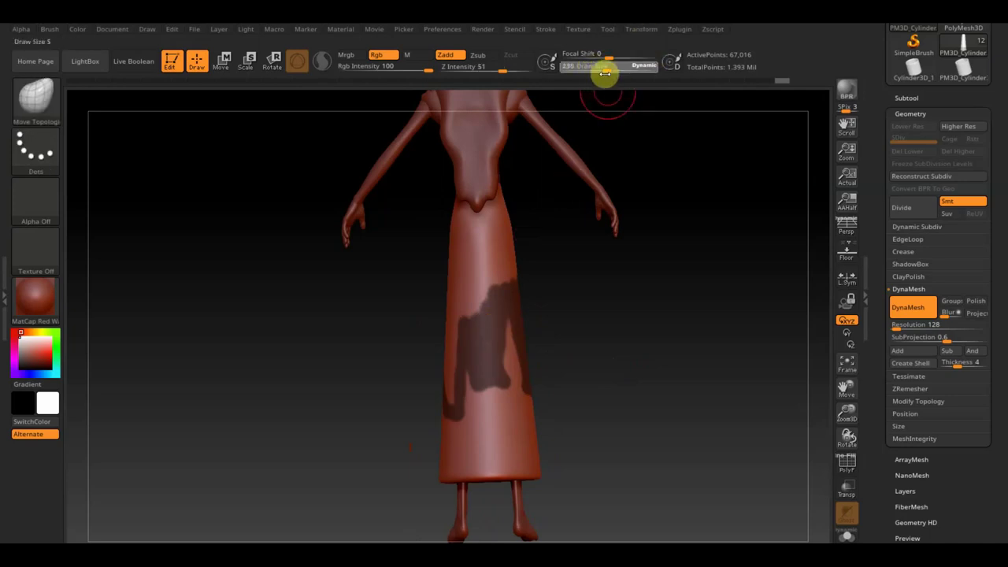
mouse_move(557, 286)
left_mouse_down("ctrl")
mouse_move(424, 215)
mouse_move(418, 201)
left_mouse_up("ctrl")
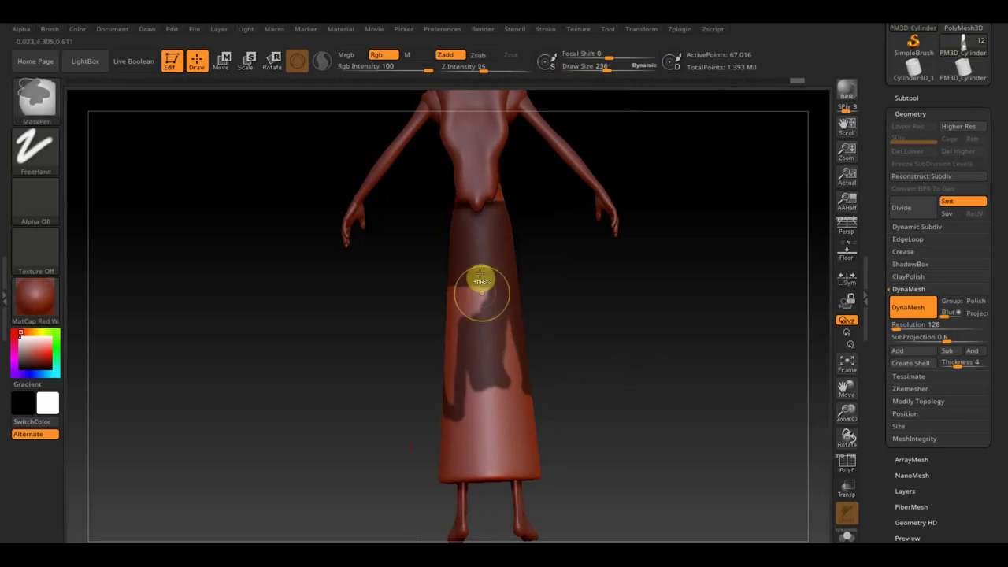
Fill the remaining light patch and mask along the skirt side with a smaller brush
mouse_move(479, 305)
right_mouse_down()
mouse_move(464, 288)
mouse_move(607, 294)
right_mouse_up()
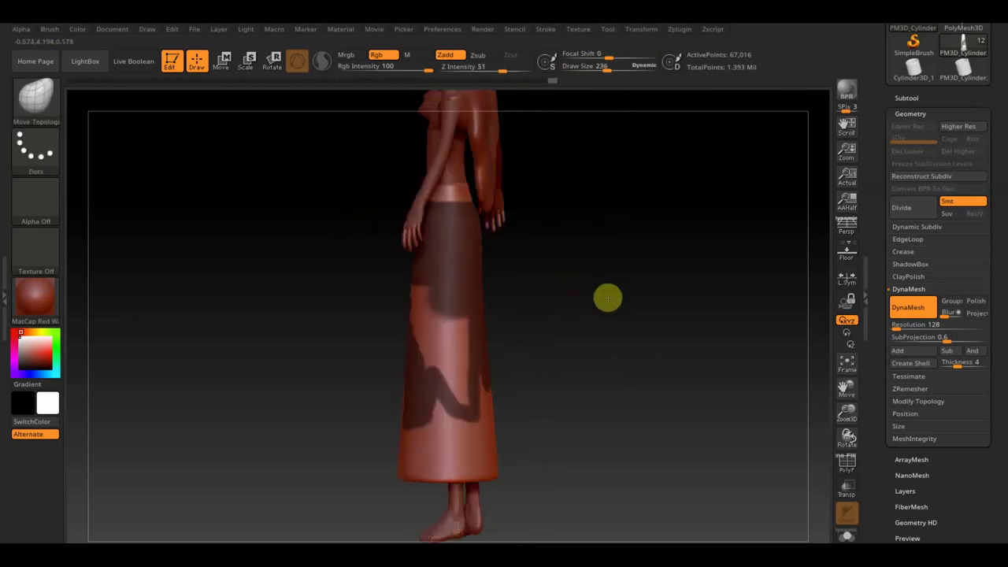
mouse_move(438, 293)
left_mouse_down("ctrl")
mouse_move(420, 247)
mouse_move(427, 300)
mouse_move(412, 315)
mouse_move(441, 322)
left_mouse_up("ctrl")
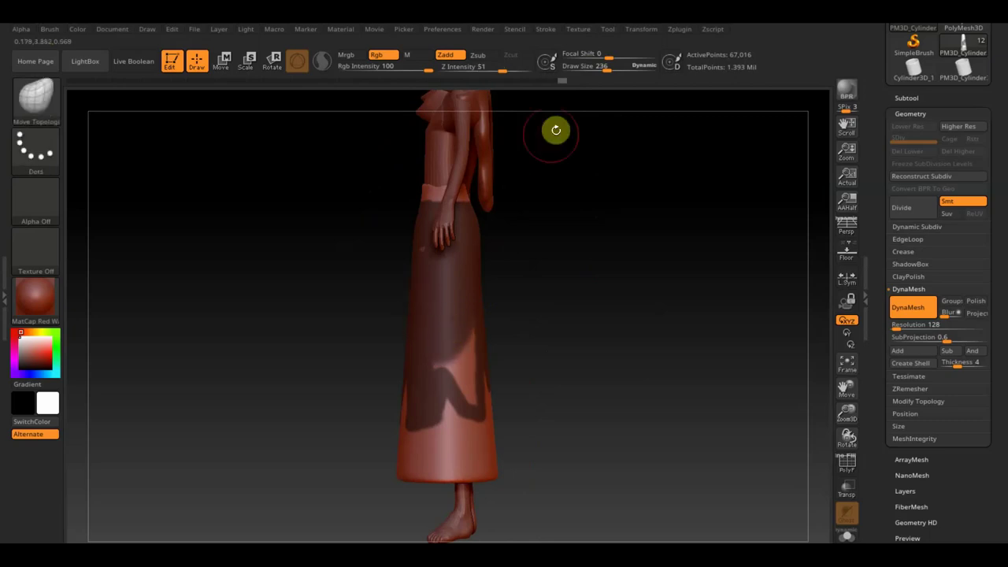
left_click_drag(608, 67, 605, 67)
left_click_drag(444, 344, 451, 362, "ctrl")
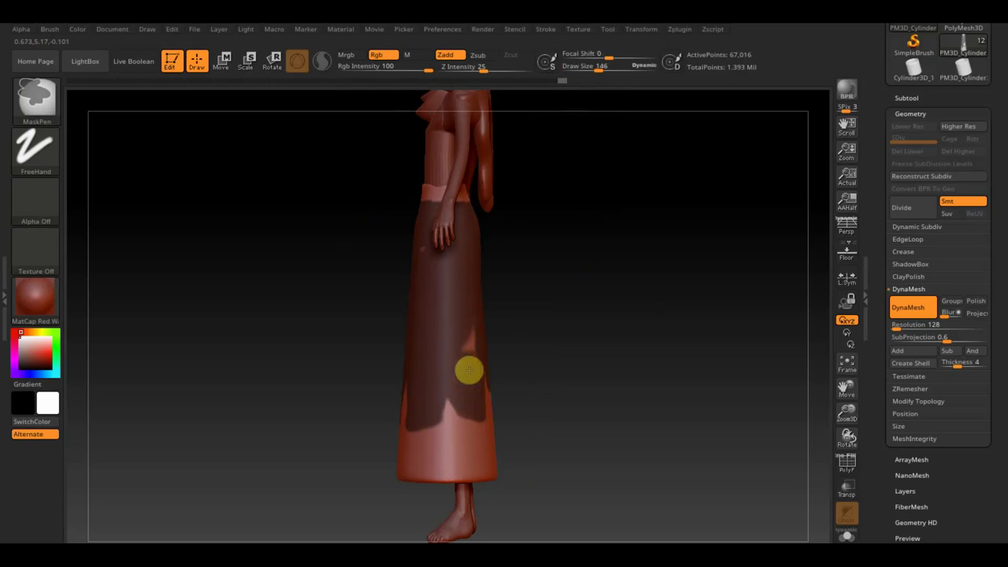
left_click_drag(469, 402, 469, 331, "ctrl")
mouse_move(552, 317)
left_mouse_down()
mouse_move(619, 323)
mouse_move(443, 323)
mouse_move(400, 281)
mouse_move(391, 241)
left_mouse_up()
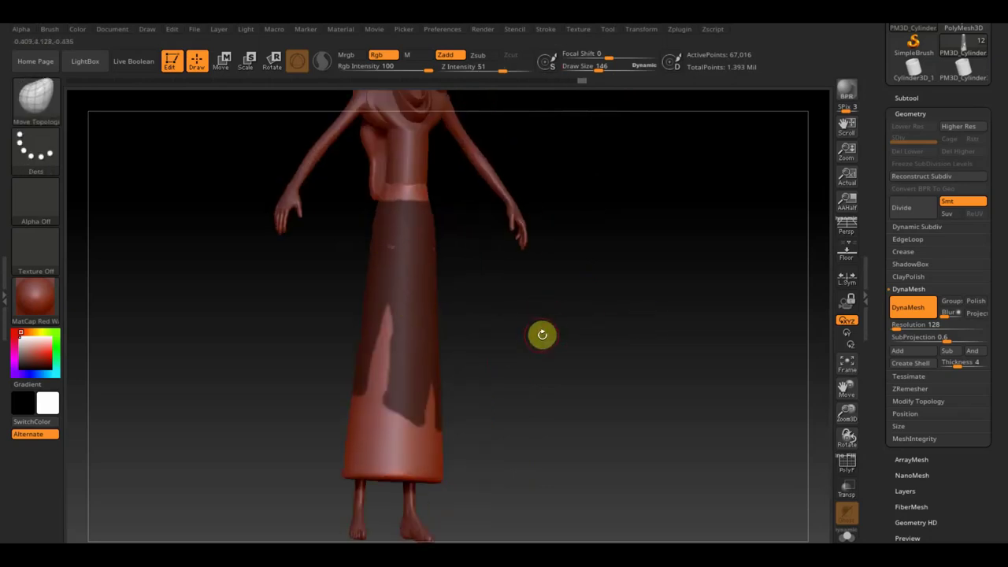
left_click_drag(542, 333, 565, 335)
left_click_drag(603, 70, 585, 68)
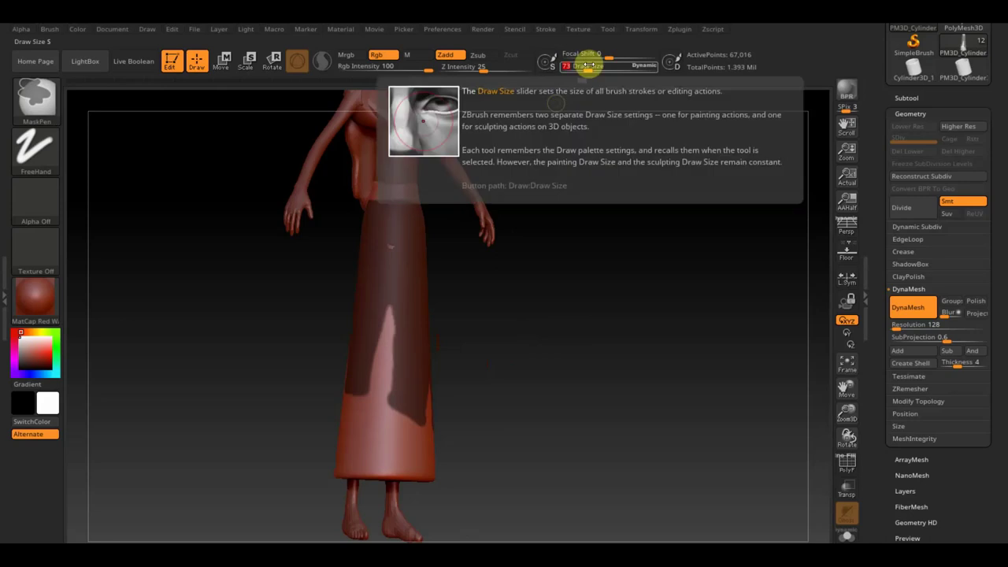
With a smaller brush, carve jagged notches into the skirt mask's lower edge, checking every side
left_click_drag(589, 66, 583, 66)
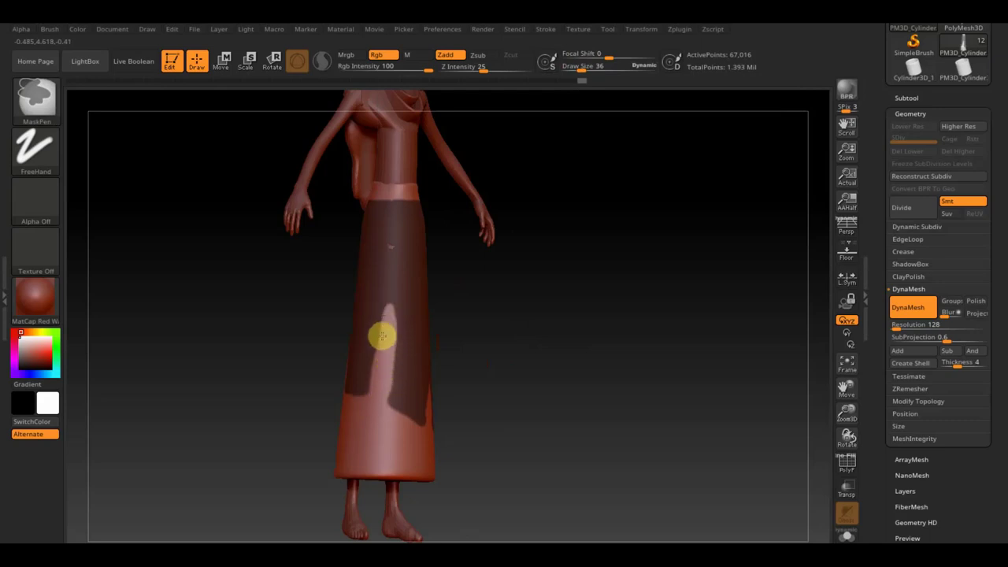
left_click_drag(545, 400, 491, 397)
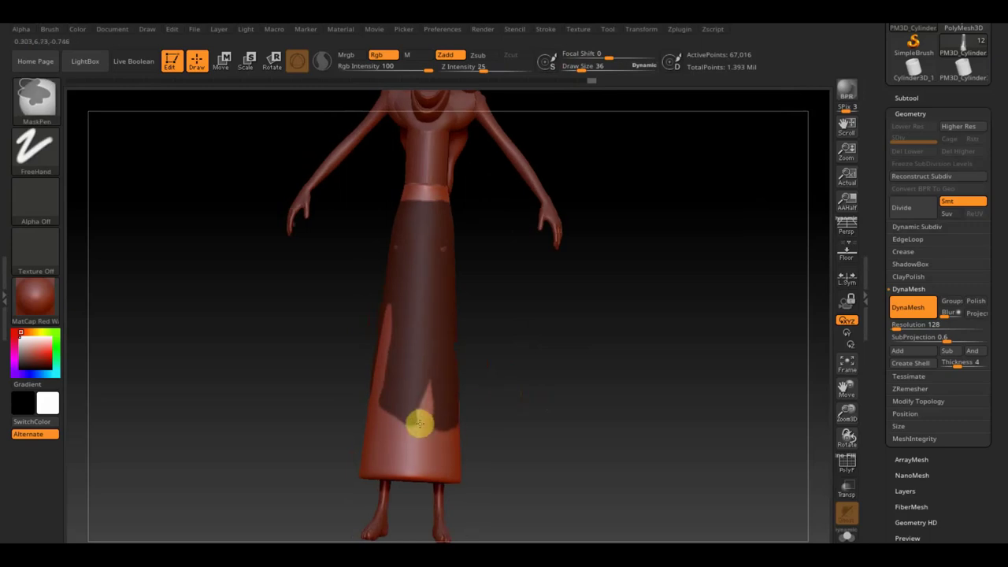
left_click_drag(430, 384, 420, 435)
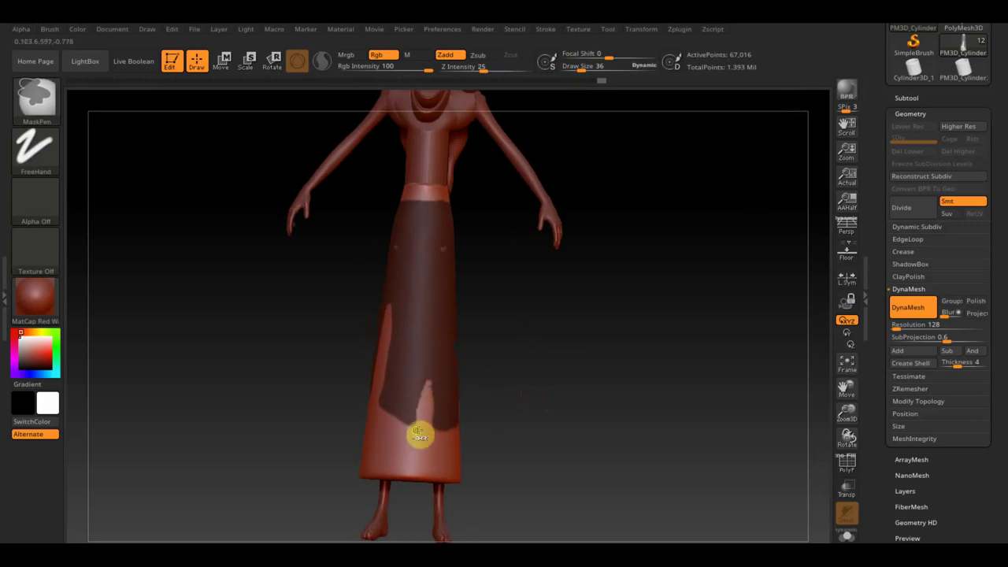
mouse_move(578, 423)
left_mouse_down()
mouse_move(522, 434)
mouse_move(531, 434)
left_mouse_up()
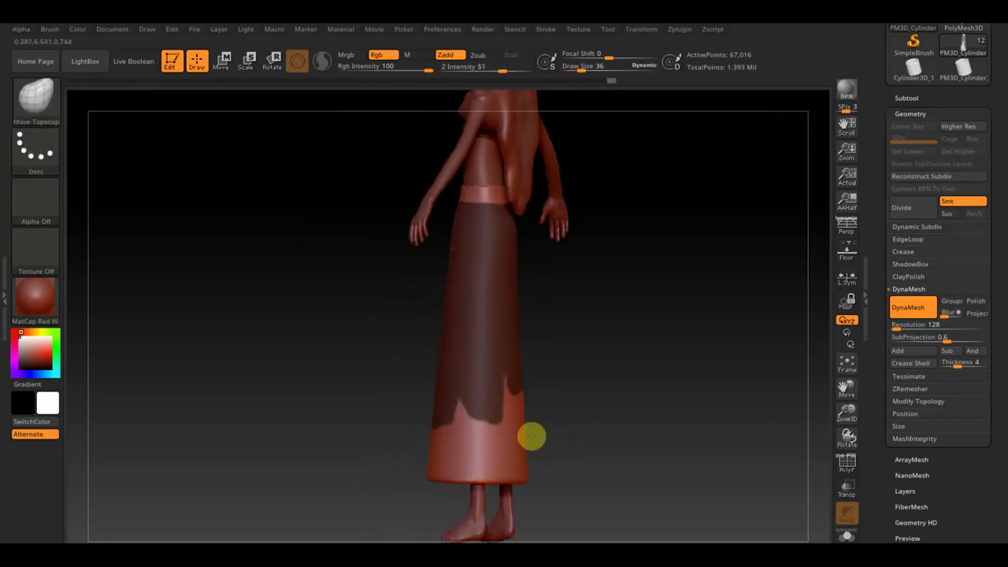
left_click_drag(461, 411, 462, 415)
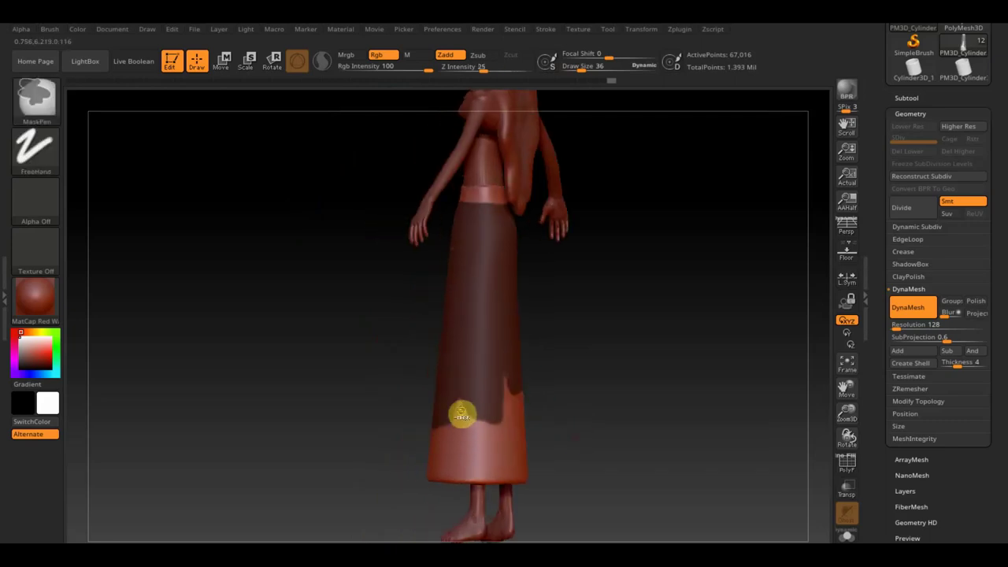
left_click_drag(585, 426, 502, 381)
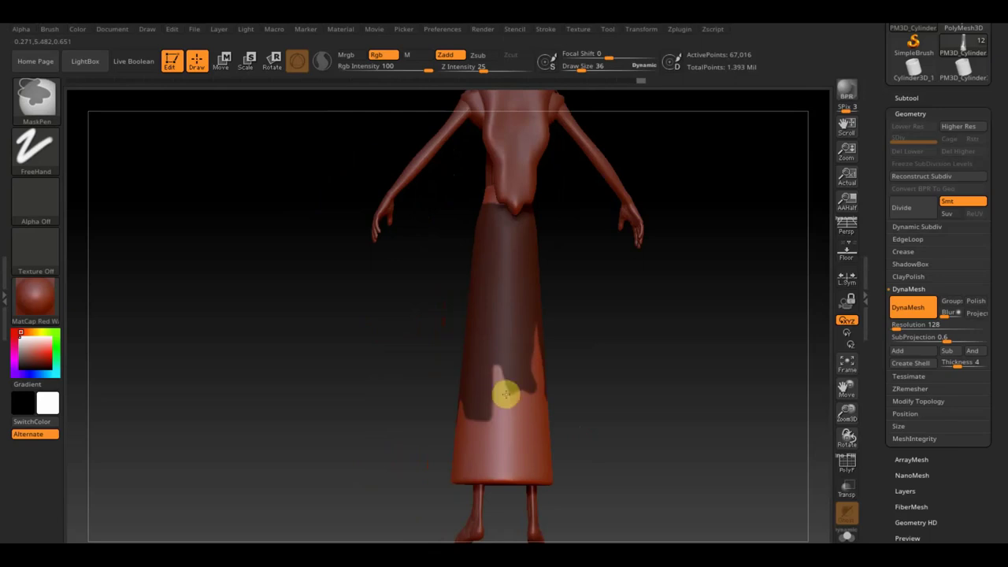
left_click_drag(622, 408, 527, 407)
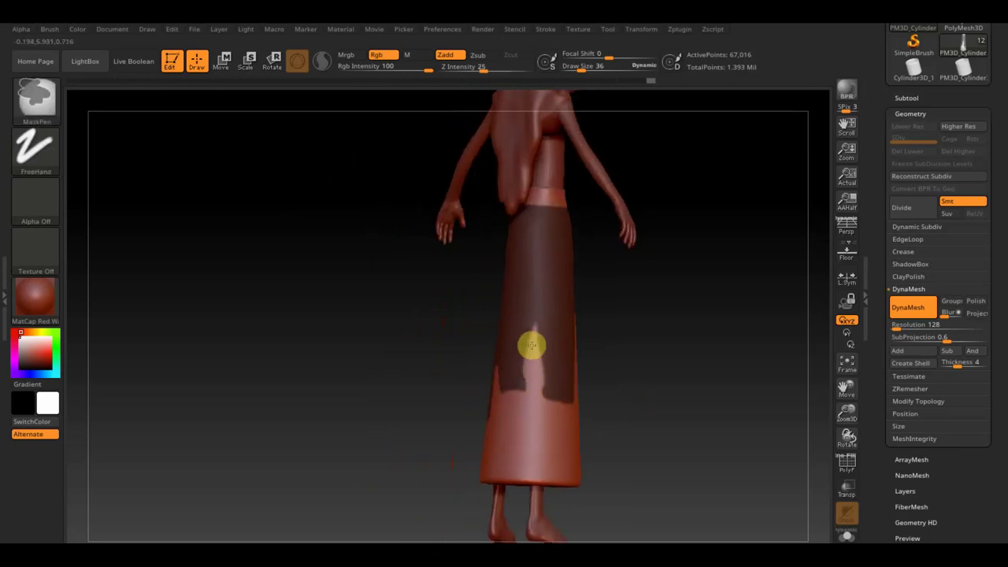
mouse_move(648, 371)
left_mouse_down()
mouse_move(573, 367)
mouse_move(680, 360)
mouse_move(616, 357)
mouse_move(683, 380)
left_mouse_up()
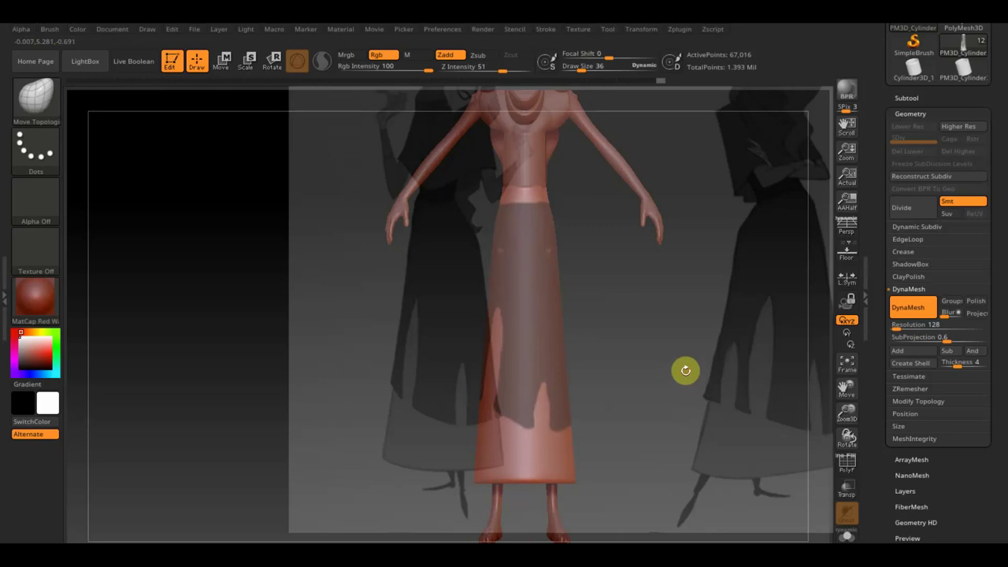
key("shift")
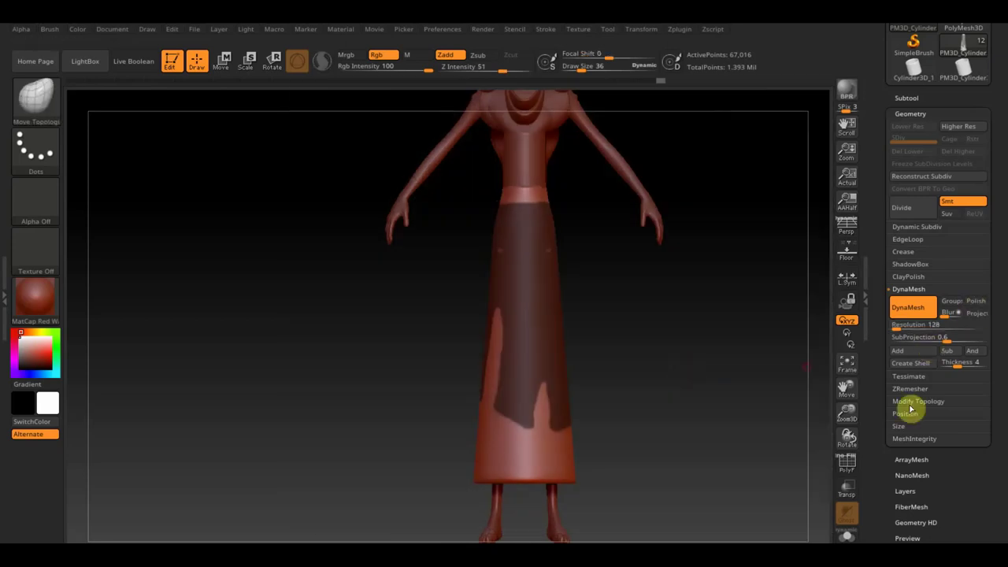
Preview extracting the masked skirt area as a shell from Subtool > Extract
left_click(904, 98)
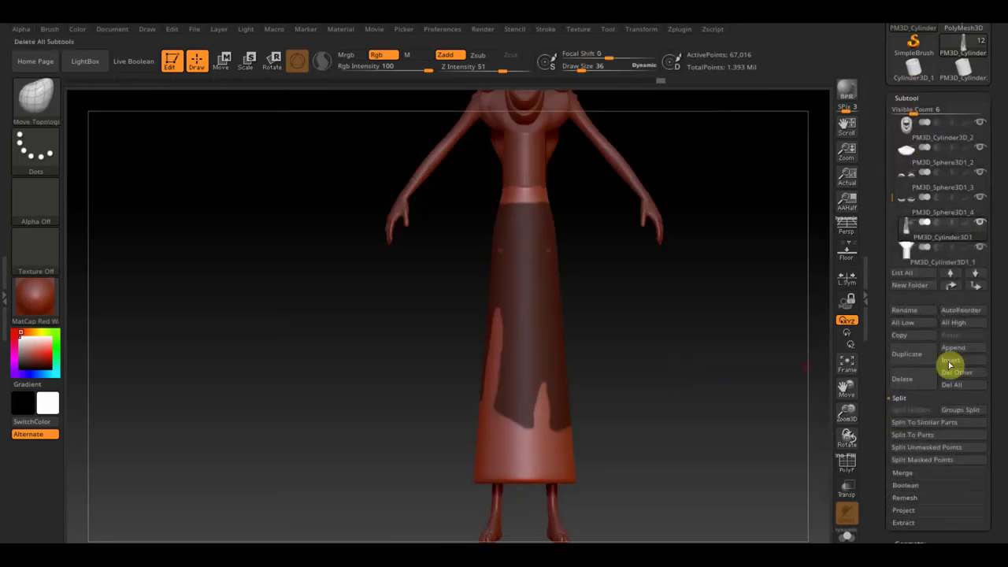
left_click(904, 523)
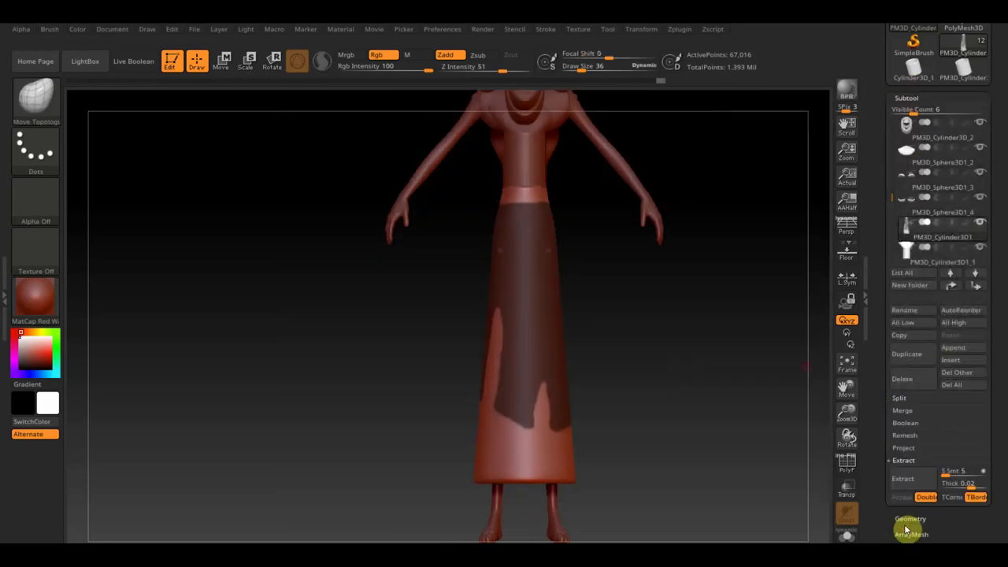
left_click(921, 479)
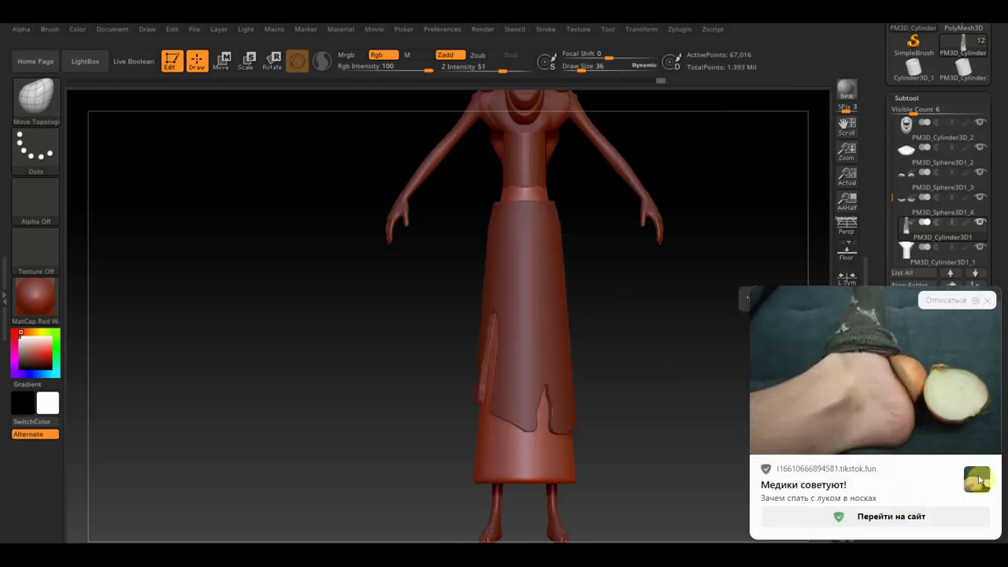
left_click(987, 300)
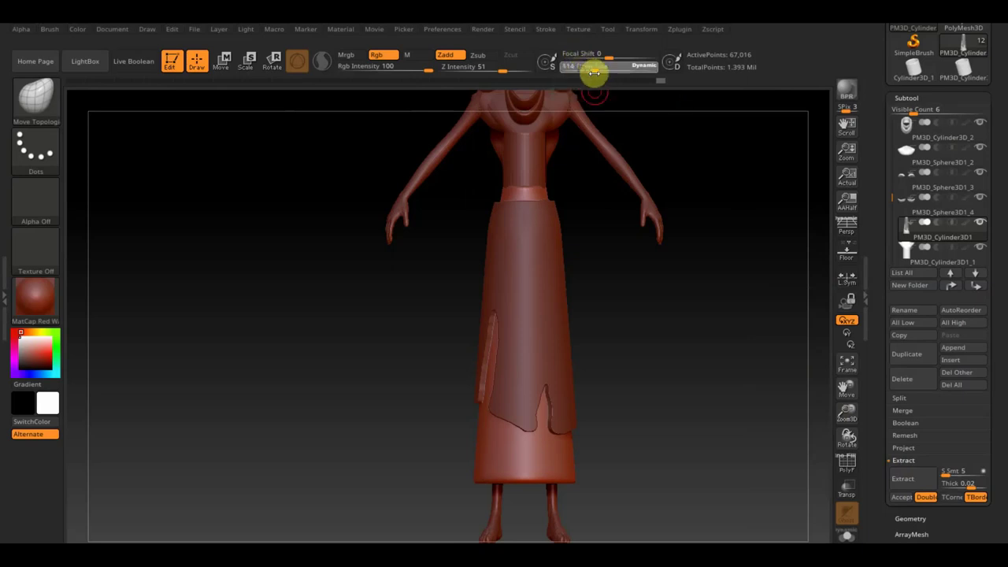
Restore the skirt mask, re-preview the thick shell and accept it as subtool Extract3
key("ctrl")
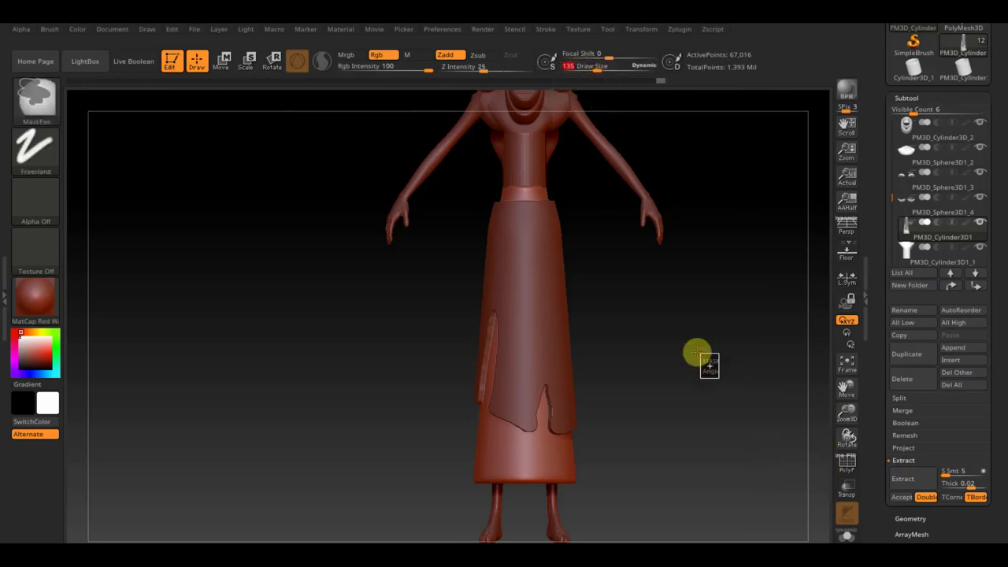
left_click_drag(697, 353, 728, 399, "ctrl")
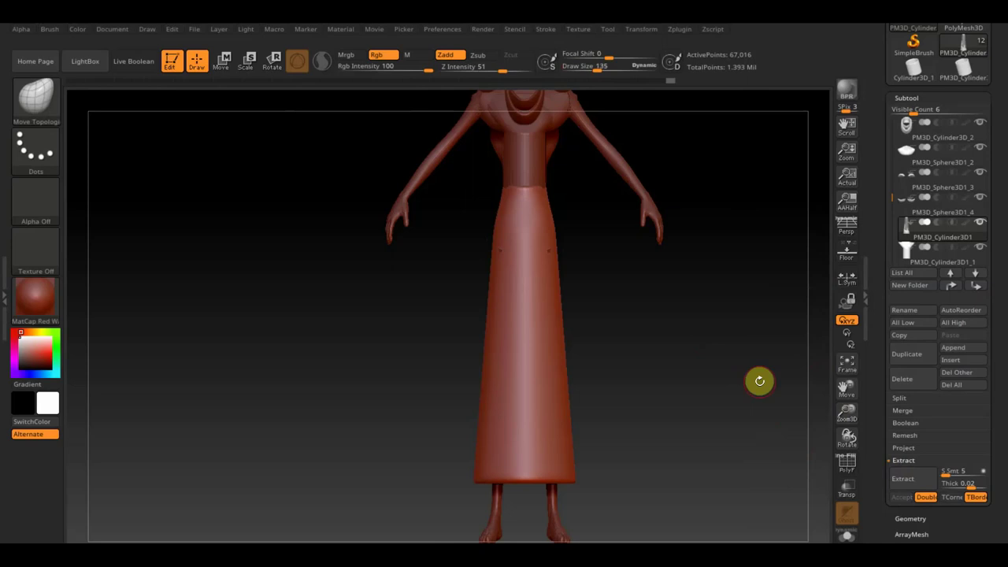
key("ctrl+z")
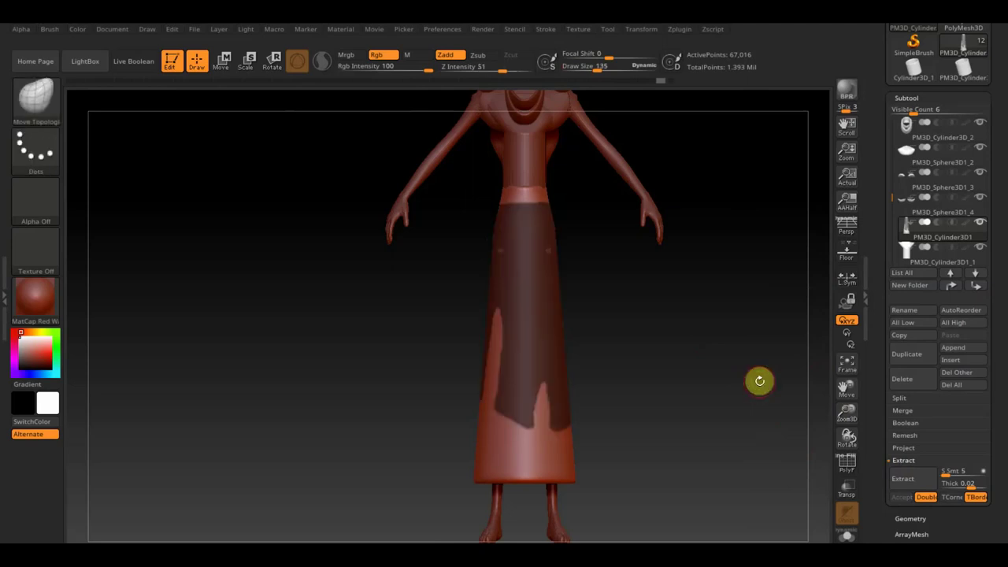
left_click(912, 479)
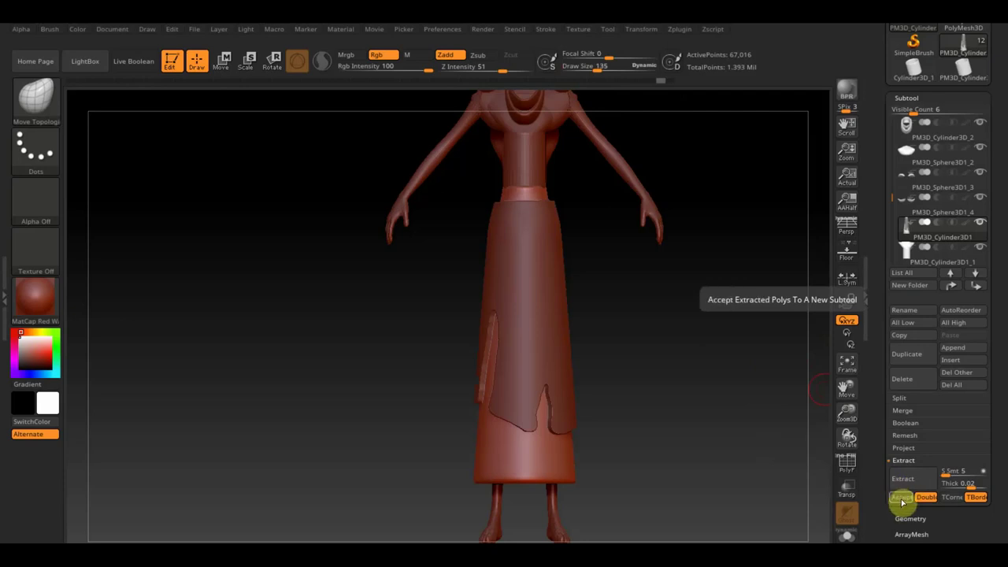
left_click(902, 497)
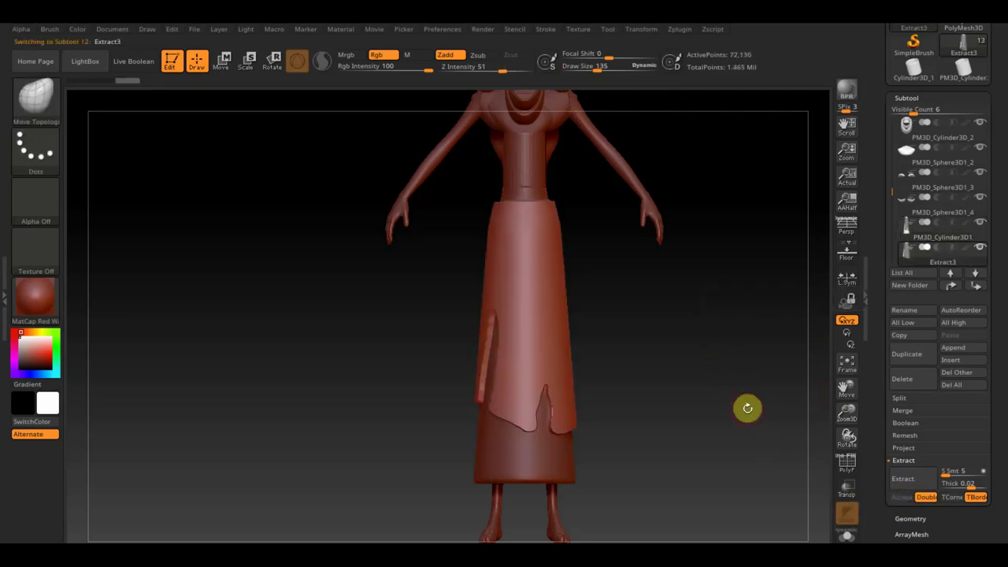
Smooth the overskirt's left flap with Draw Size 432 and orbit to inspect it
left_click_drag(592, 68, 625, 84)
left_click(516, 225, "shift")
left_click_drag(500, 215, 533, 399, "shift")
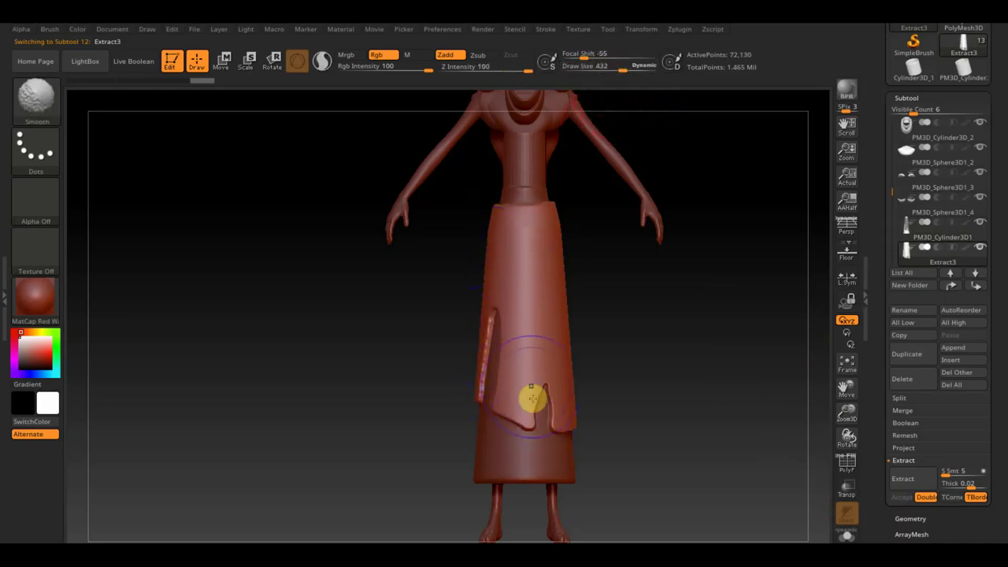
left_click_drag(645, 389, 607, 407)
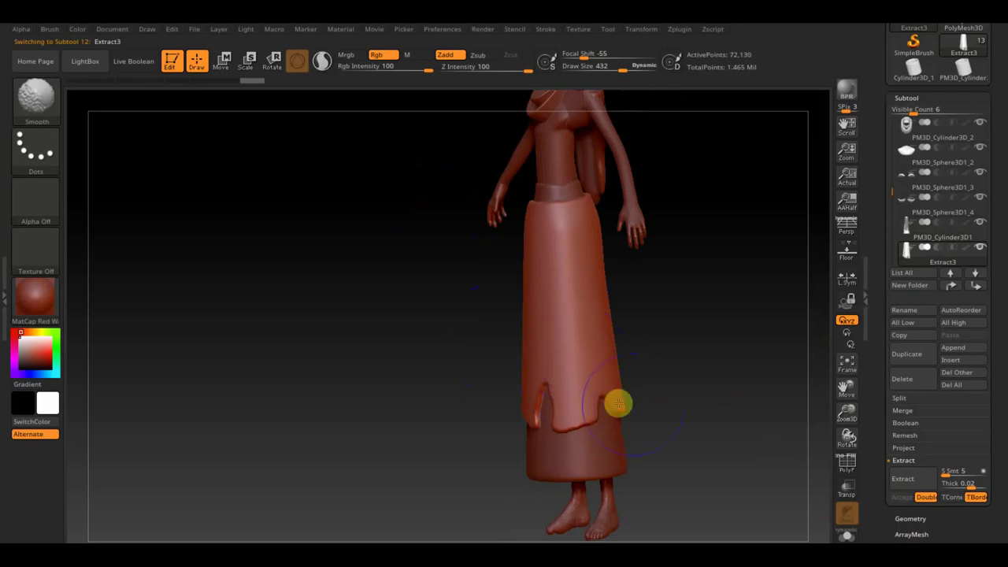
right_click_drag(618, 404, 607, 275)
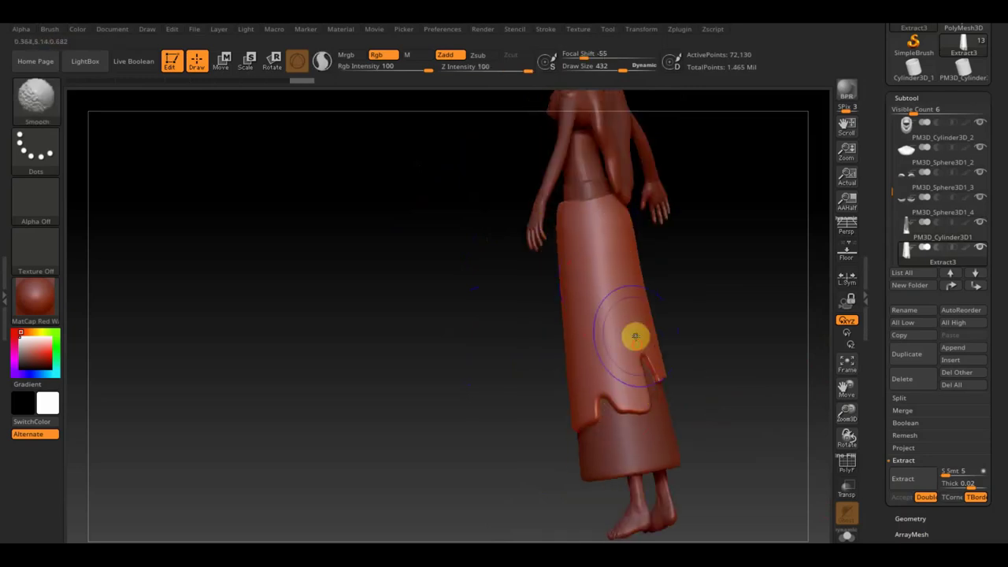
mouse_move(684, 412)
right_mouse_down()
mouse_move(680, 344)
mouse_move(732, 378)
right_mouse_up()
right_click_drag(519, 394, 322, 410, "alt")
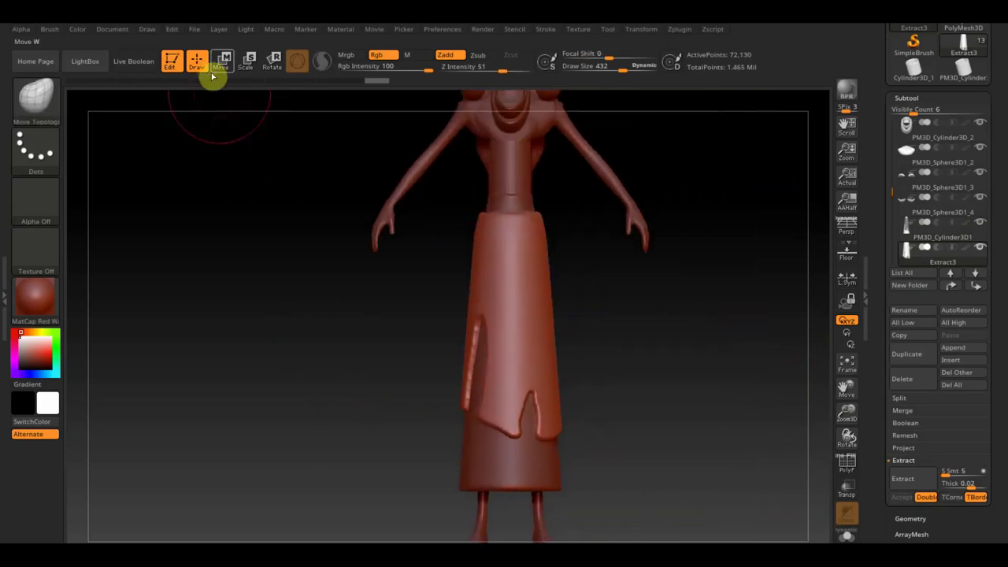
Scale and reposition the Extract3 panel with the Move transpose gizmo
left_click(220, 63)
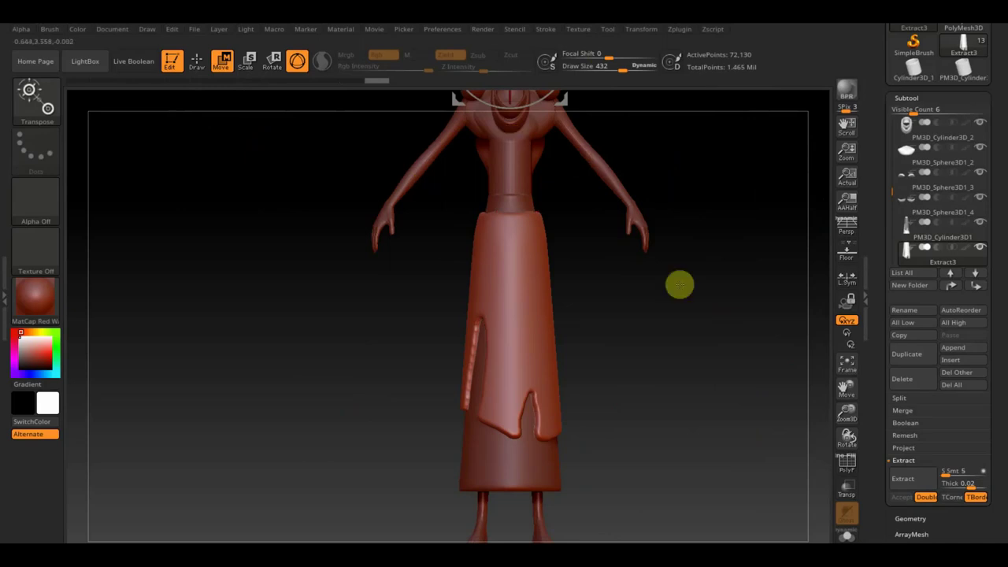
key("f")
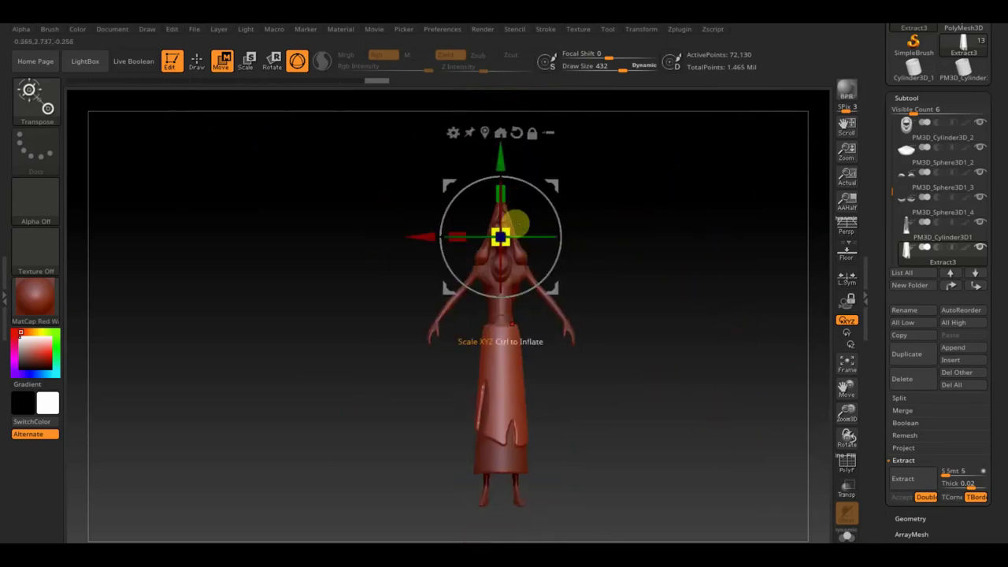
left_click_drag(510, 228, 499, 234)
mouse_move(492, 181)
left_mouse_down()
mouse_move(505, 172)
mouse_move(506, 211)
left_mouse_up()
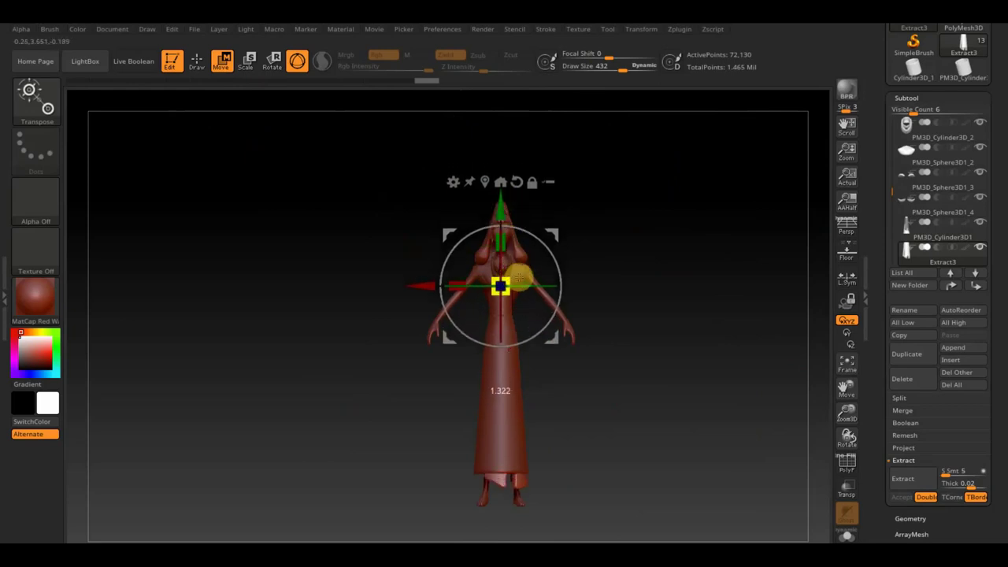
left_click_drag(501, 223, 504, 208, "alt")
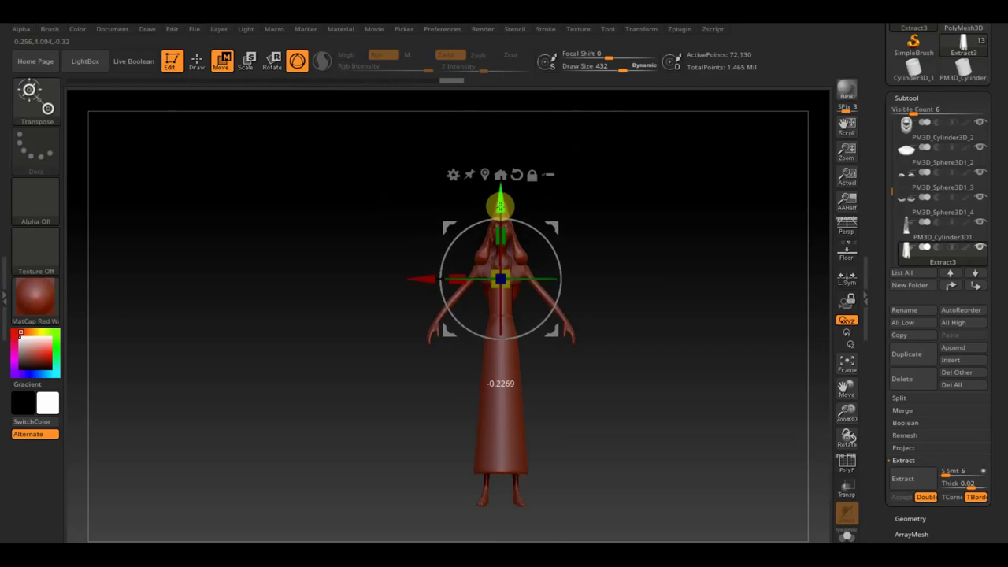
mouse_move(636, 295)
left_mouse_down()
mouse_move(732, 313)
mouse_move(702, 353)
left_mouse_up()
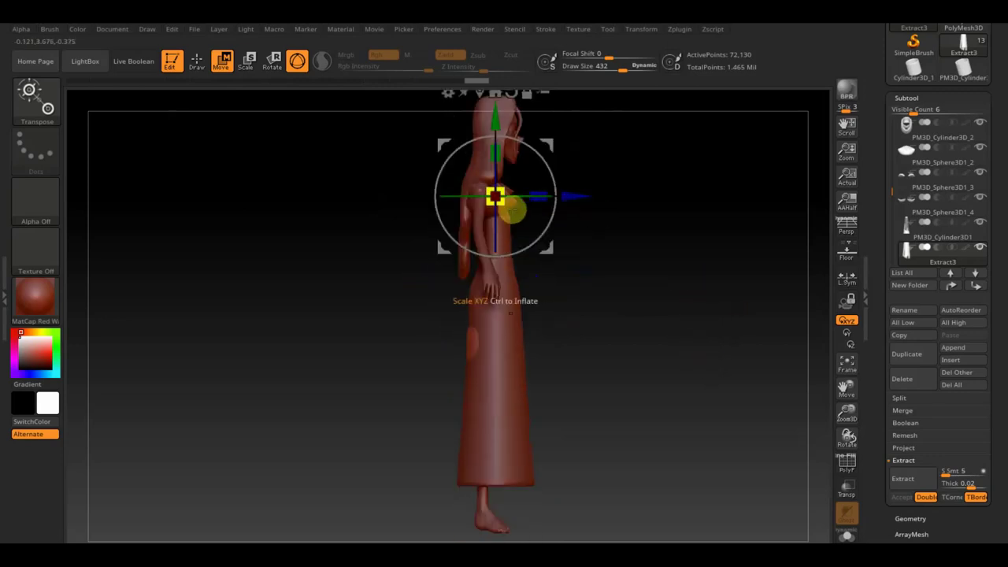
Inflate and shift the panel further, checking it from front and side views
left_click_drag(501, 200, 507, 202, "ctrl")
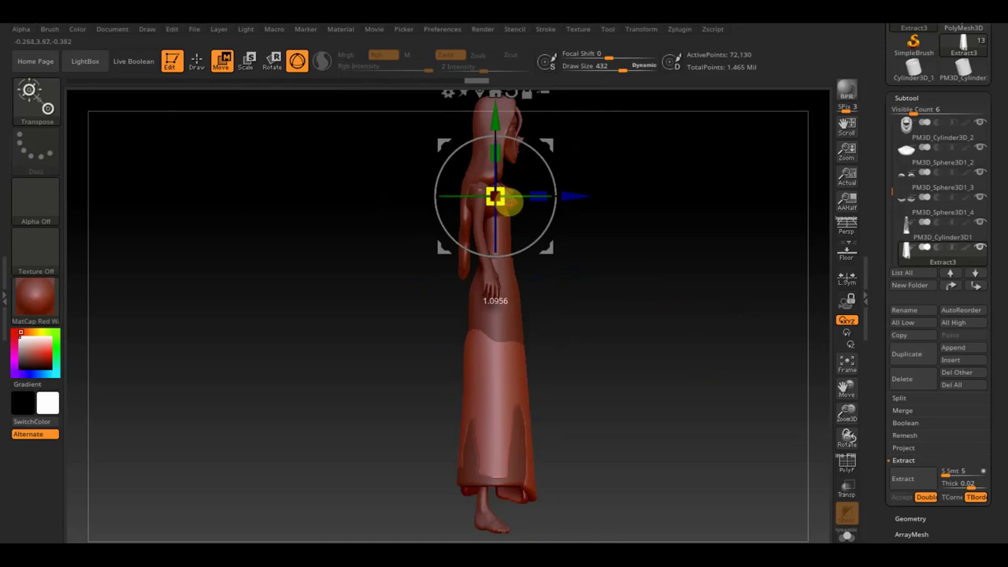
left_click_drag(601, 252, 641, 353, "alt")
left_click_drag(488, 168, 499, 48)
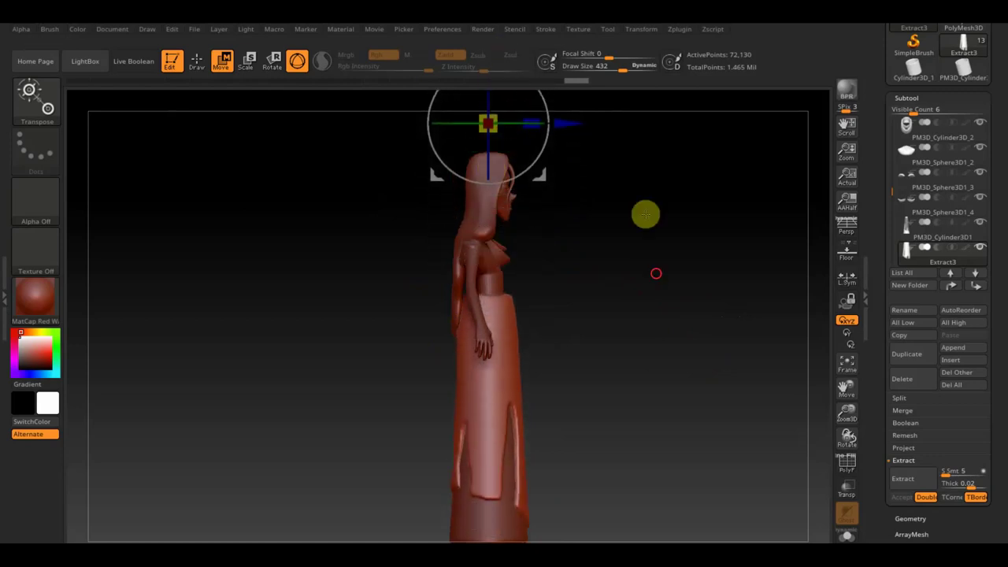
left_click_drag(645, 213, 607, 286, "shift")
mouse_move(556, 264)
left_mouse_down()
mouse_move(693, 338)
mouse_move(686, 315)
mouse_move(693, 398)
mouse_move(664, 331)
left_mouse_up()
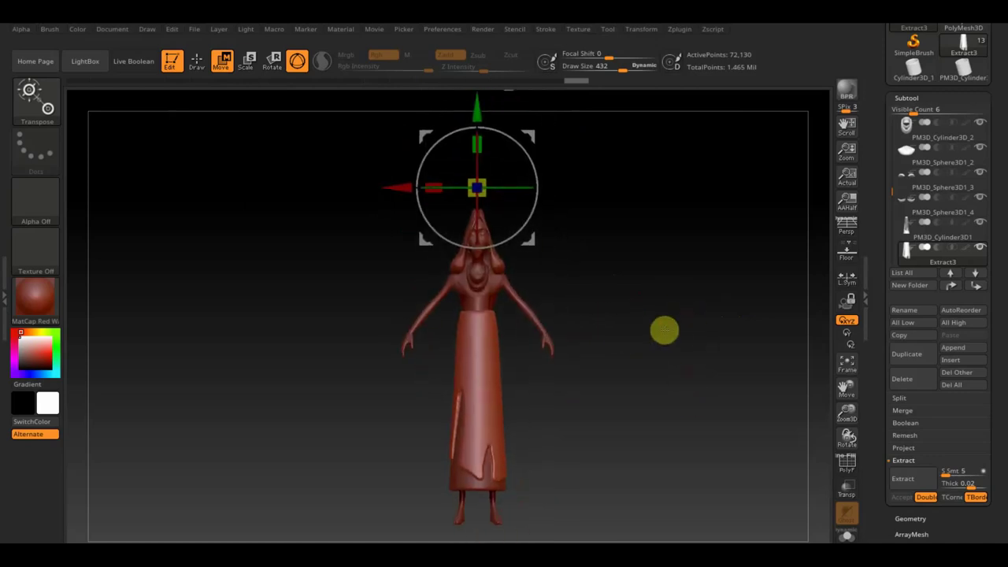
left_click_drag(494, 177, 484, 175)
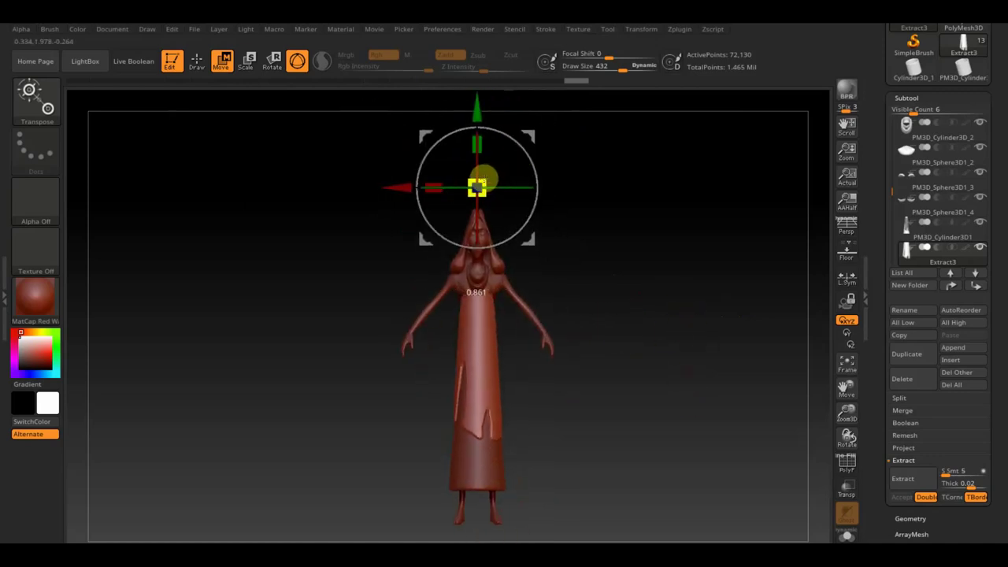
left_click_drag(479, 101, 483, 149)
left_click_drag(609, 370, 671, 369)
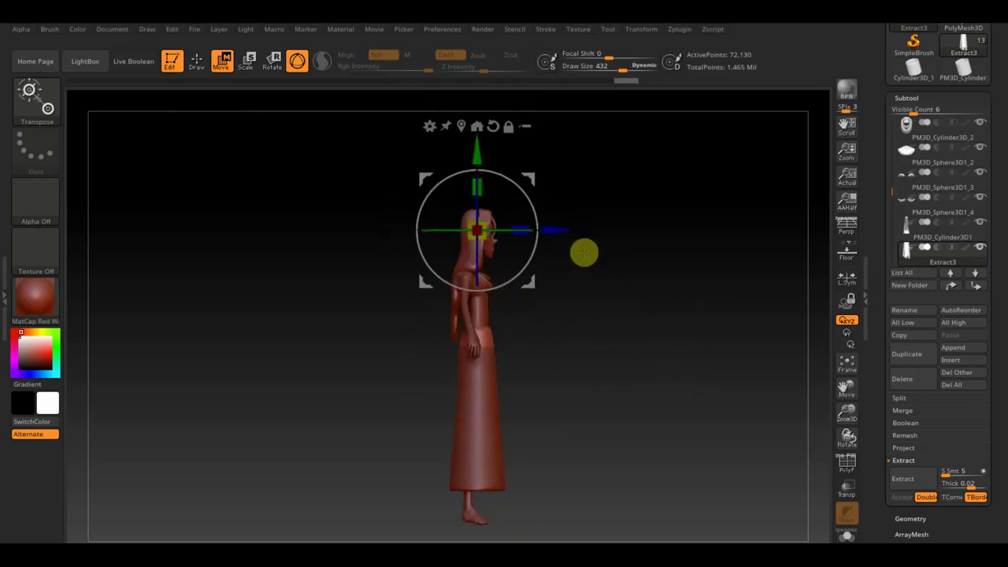
Revert to undo history step 12, then stretch the panel vertically again
left_click(301, 79)
left_click(387, 82)
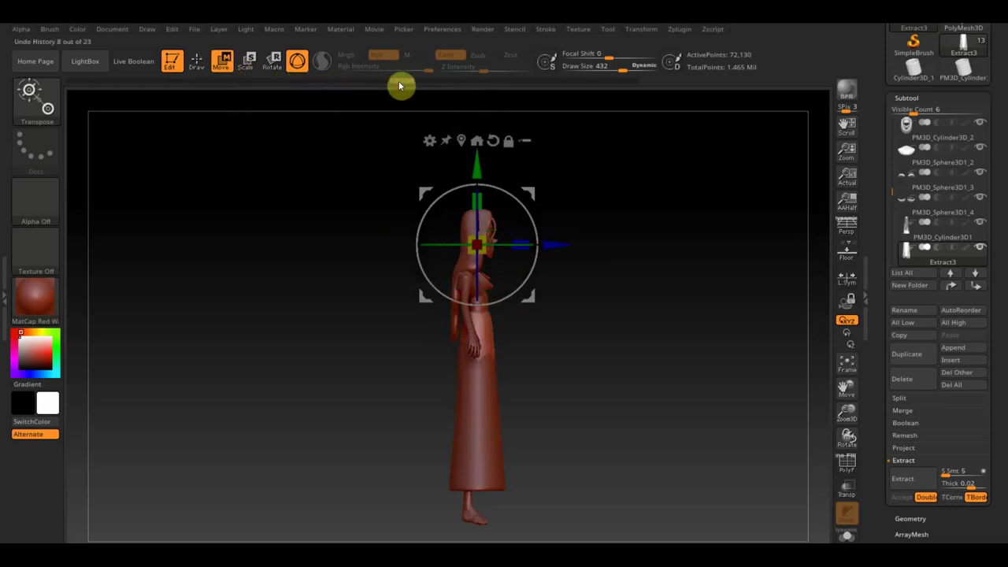
left_click_drag(386, 83, 359, 81)
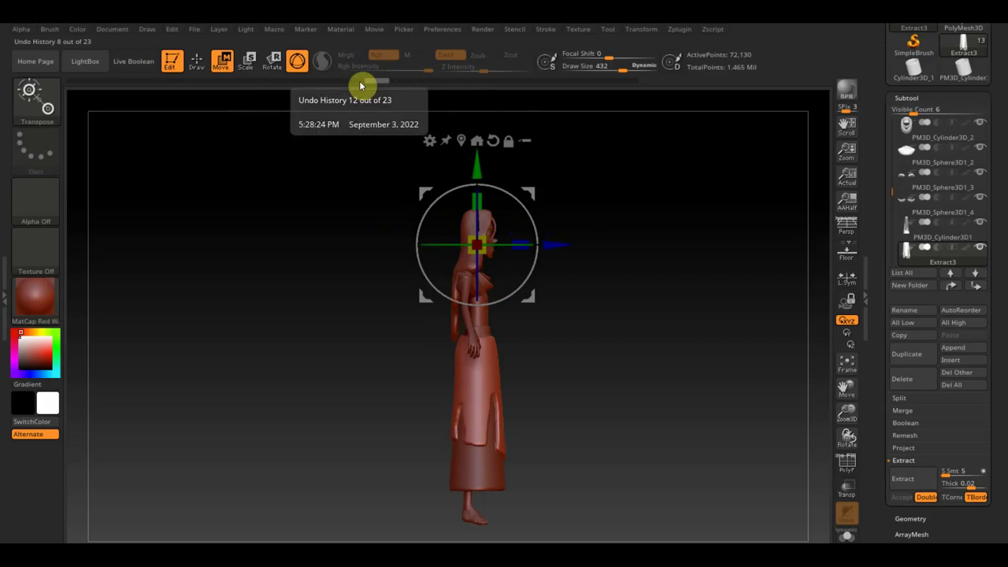
left_click(359, 80)
left_click_drag(482, 198, 482, 162)
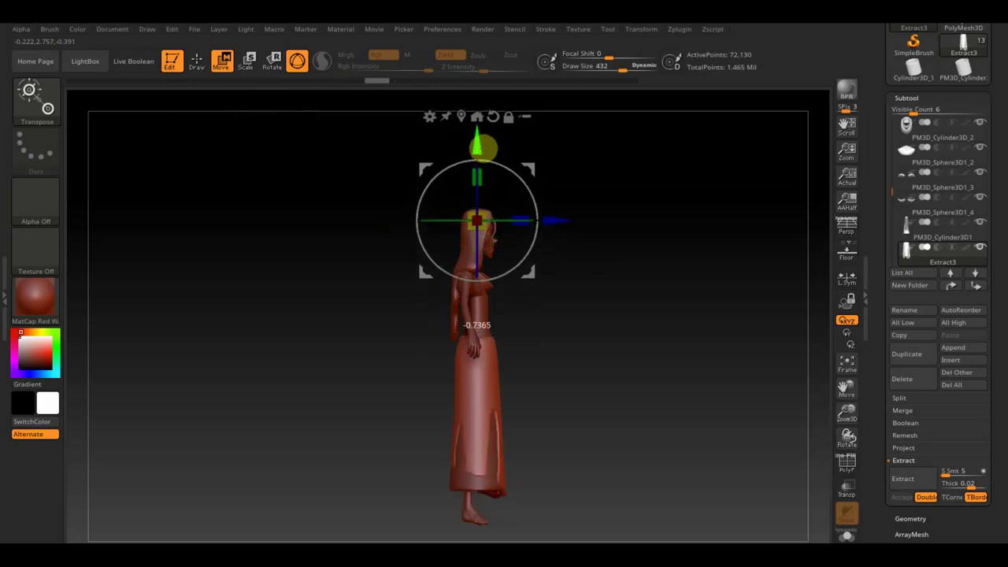
left_click_drag(590, 284, 603, 347, "shift")
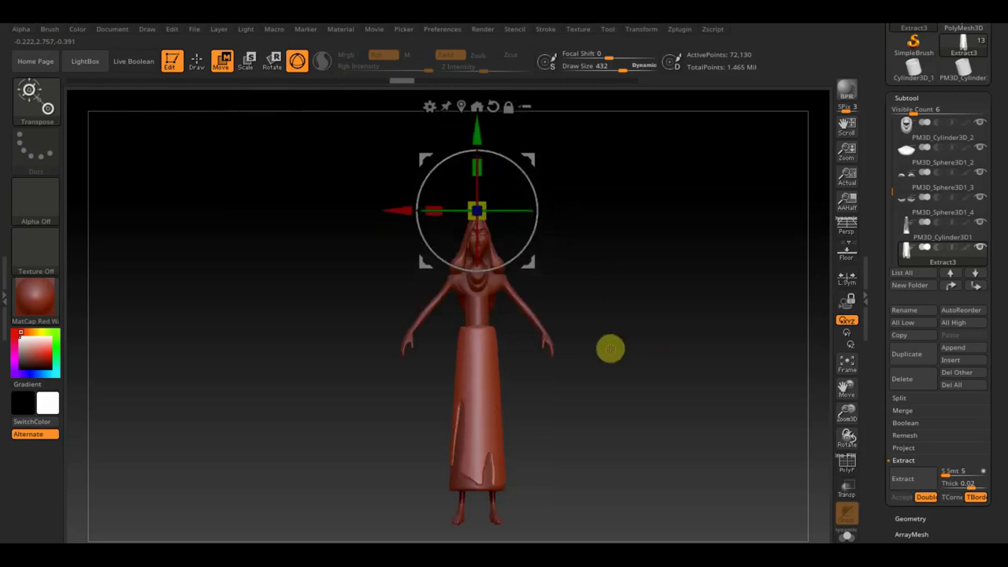
left_click_drag(501, 157, 501, 128)
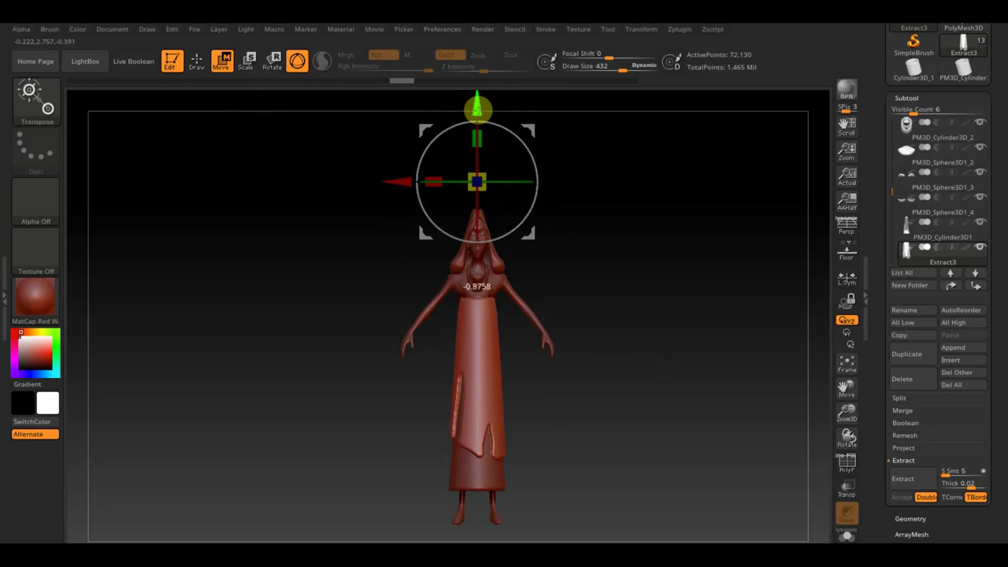
Return to Draw mode with the brush reduced to 403
left_click(249, 63)
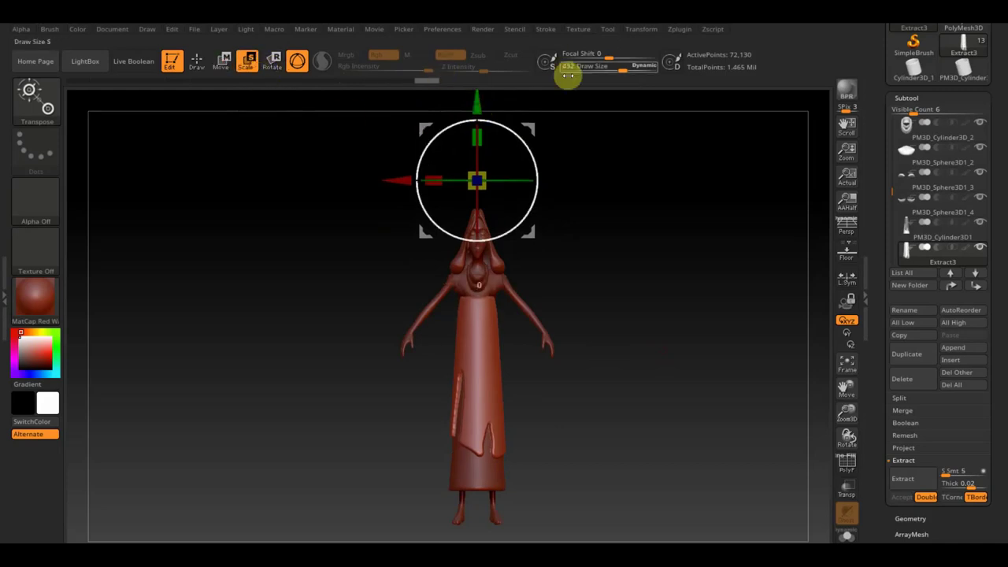
left_click(202, 60)
left_click_drag(635, 68, 616, 69)
key("shift")
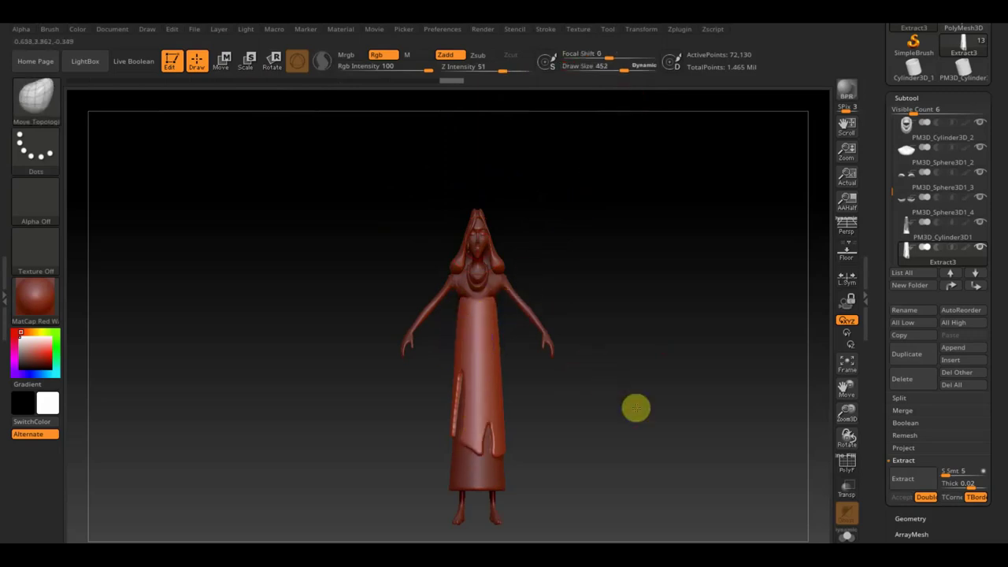
Scale and stretch the panel downward with the gizmo, then return to Draw facing front
left_click_drag(636, 407, 464, 361)
left_click_drag(354, 340, 415, 344)
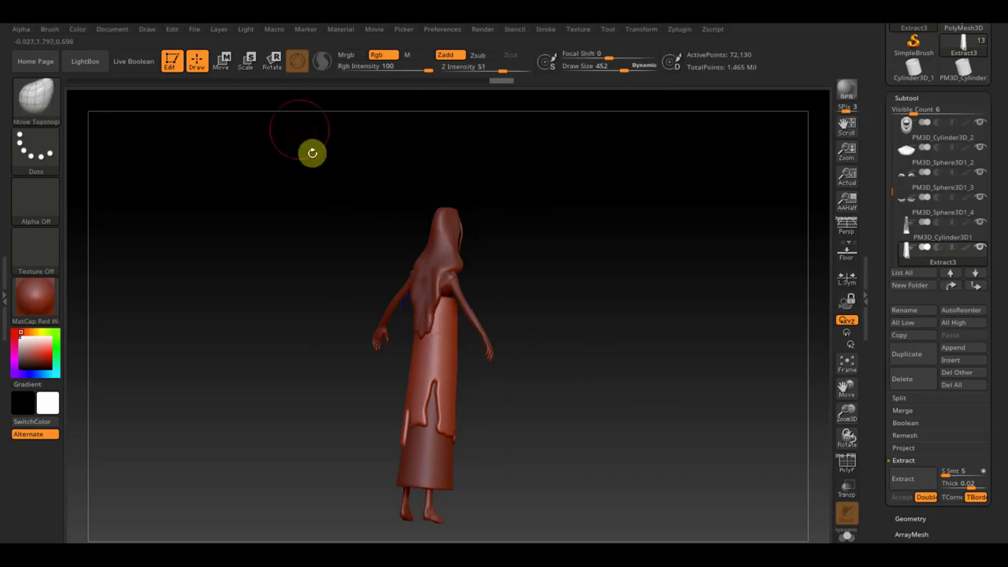
left_click(223, 61)
left_click_drag(448, 180, 449, 173)
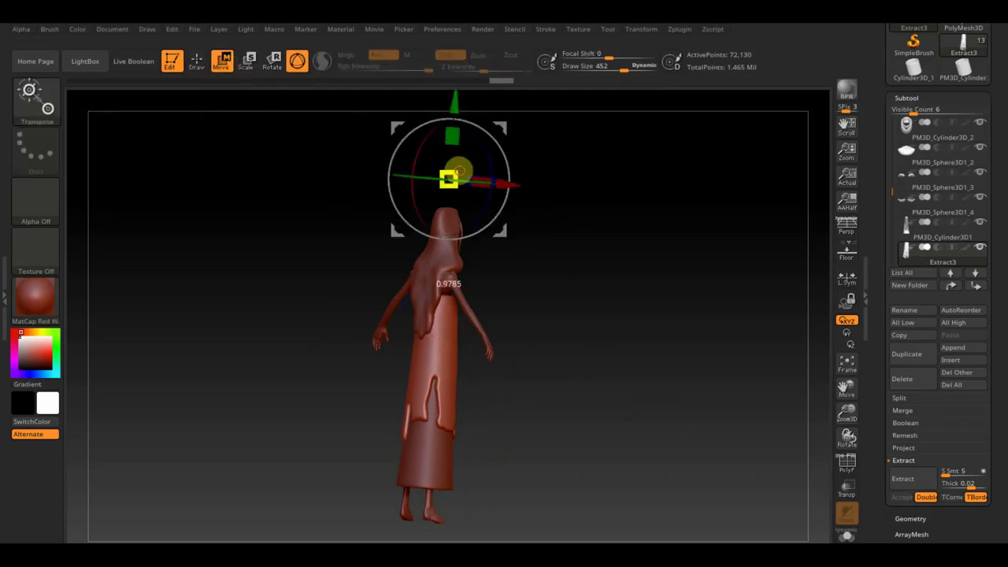
left_click_drag(454, 102, 453, 148)
mouse_move(597, 279)
left_mouse_down()
mouse_move(546, 312)
mouse_move(569, 349)
left_mouse_up()
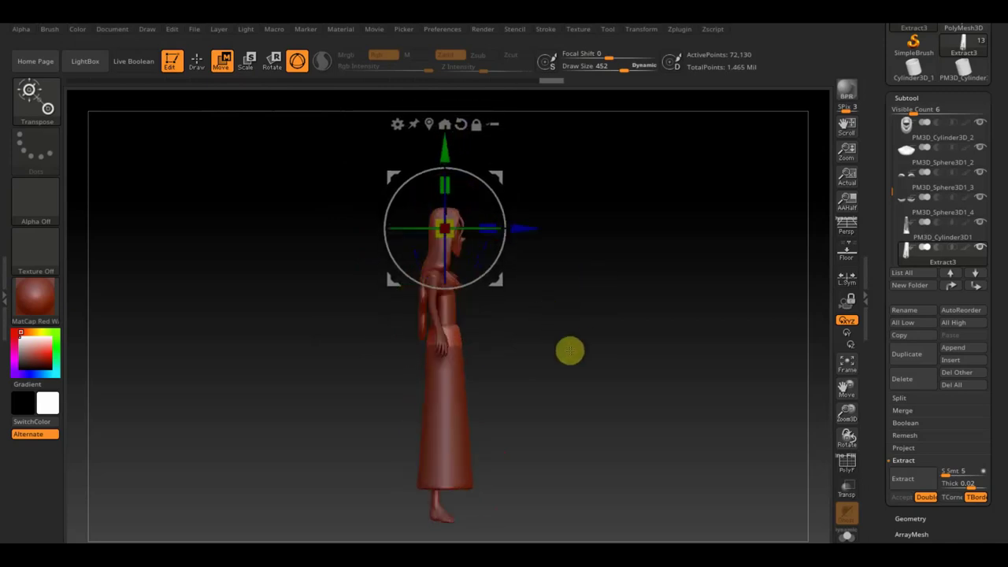
left_click(196, 63)
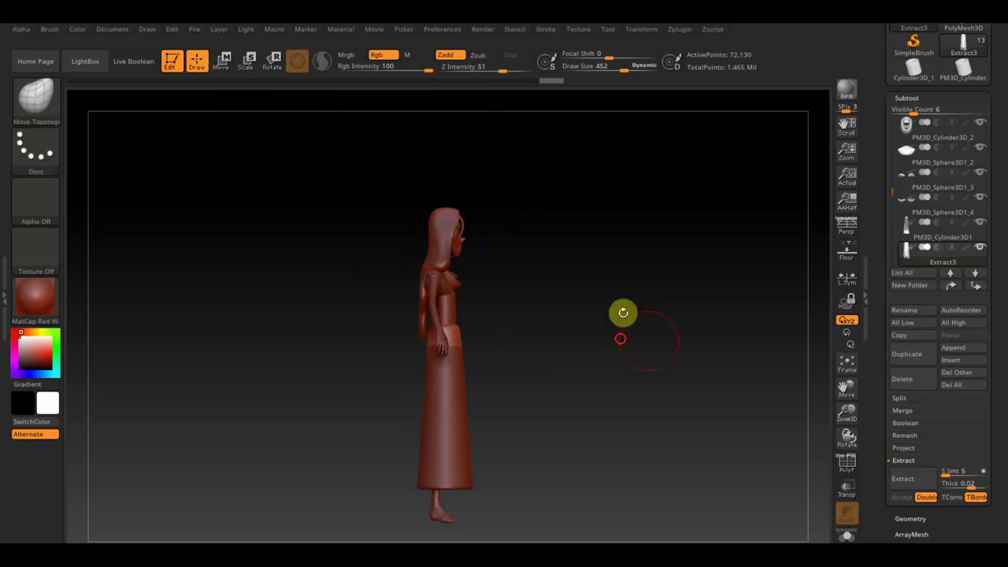
left_click_drag(621, 313, 563, 340)
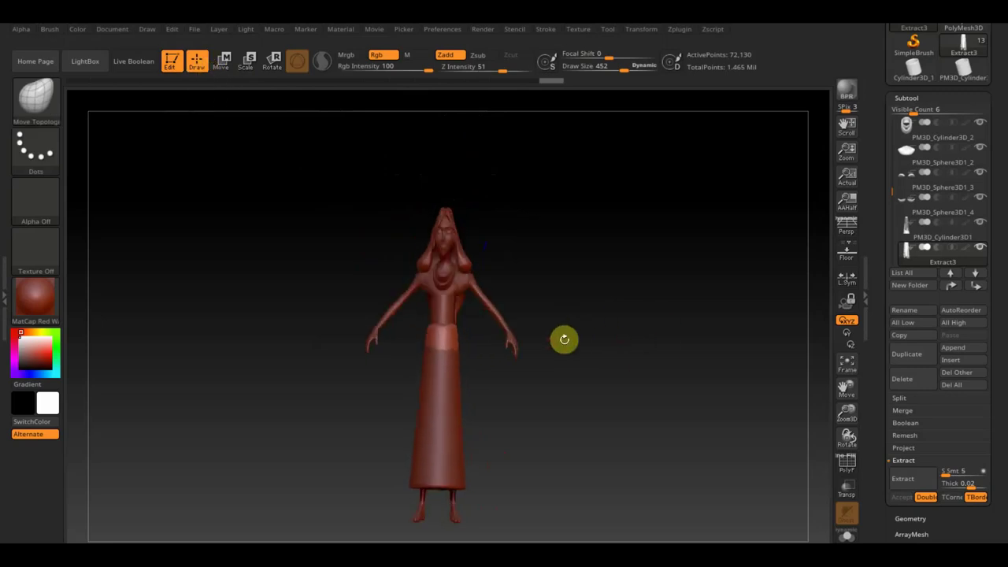
Turn on Transp/Ghost and set Draw Size to 884
left_click(847, 487)
left_click_drag(601, 417, 572, 433)
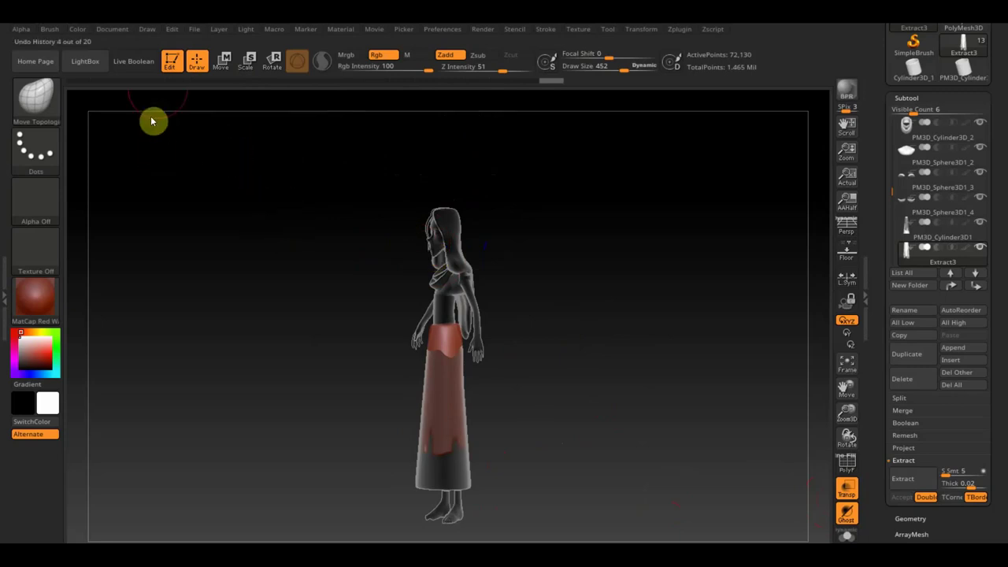
left_click_drag(622, 67, 647, 69)
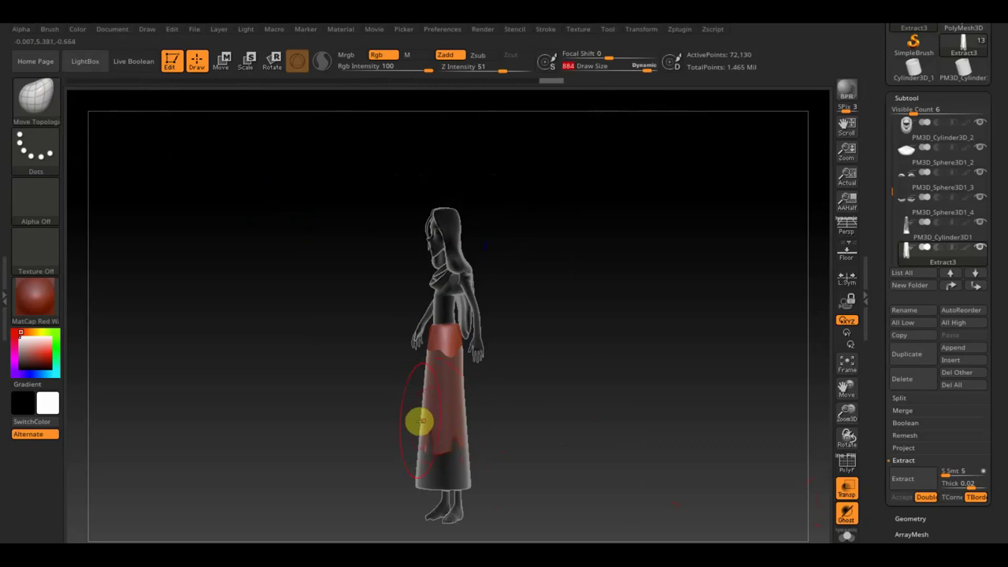
mouse_move(422, 369)
left_mouse_down()
mouse_move(525, 412)
mouse_move(581, 415)
left_mouse_up()
mouse_move(416, 441)
left_mouse_down()
mouse_move(482, 439)
mouse_move(418, 449)
mouse_move(447, 442)
left_mouse_up()
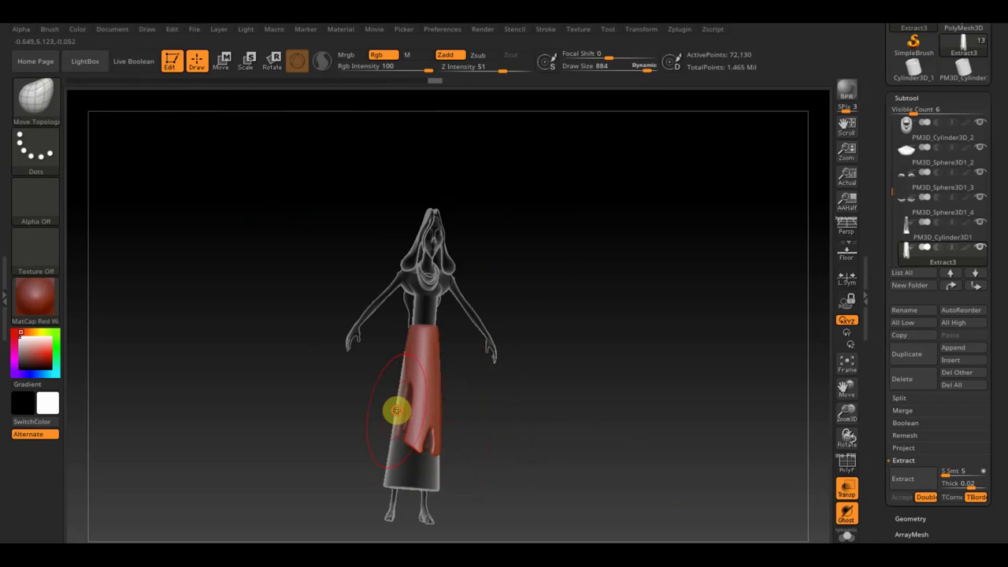
Orbit around the ghosted model and select the lower skirt subtool
mouse_move(402, 361)
left_mouse_down()
mouse_move(547, 394)
mouse_move(585, 392)
left_mouse_up()
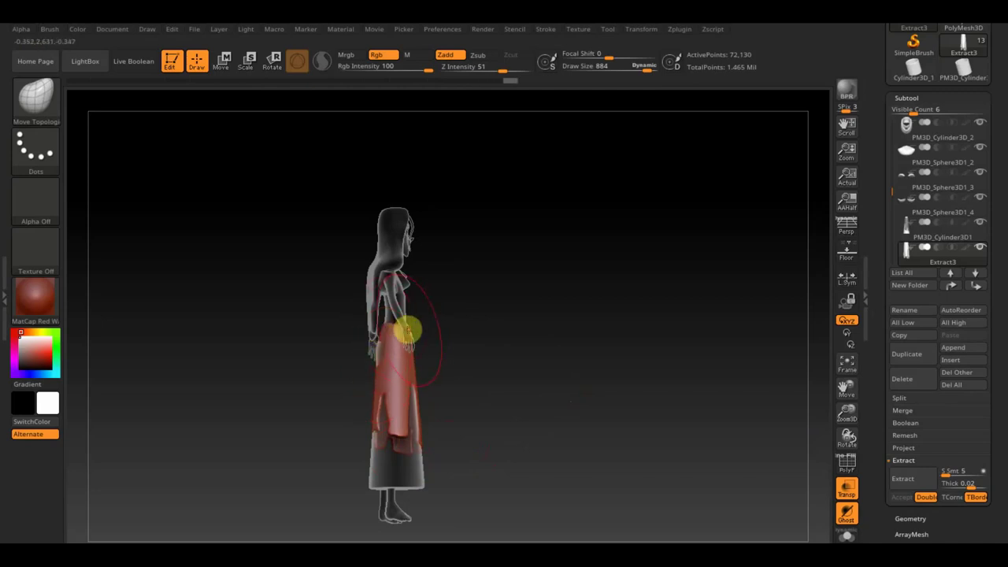
mouse_move(465, 357)
left_mouse_down()
mouse_move(420, 355)
mouse_move(399, 337)
left_mouse_up()
mouse_move(463, 439)
left_mouse_down()
mouse_move(475, 452)
mouse_move(347, 455)
mouse_move(375, 442)
left_mouse_up()
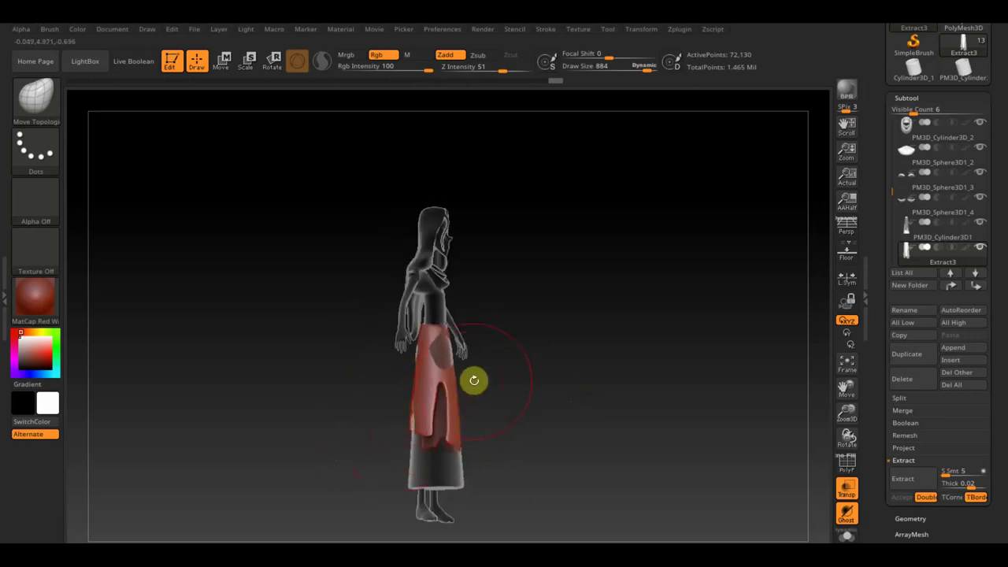
left_click(459, 445, "alt")
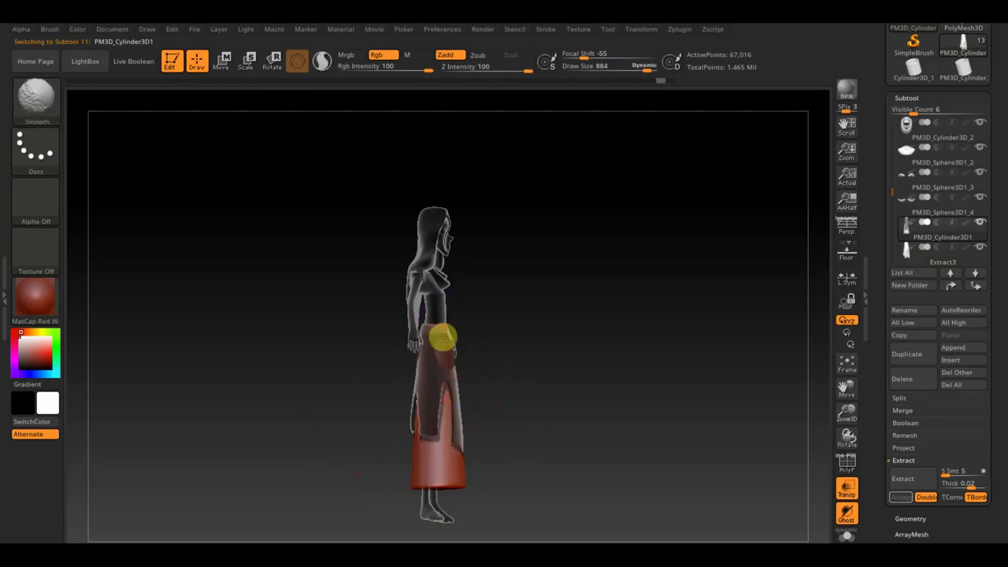
Turn off transparency and select the overskirt panel Extract3
left_click(846, 490)
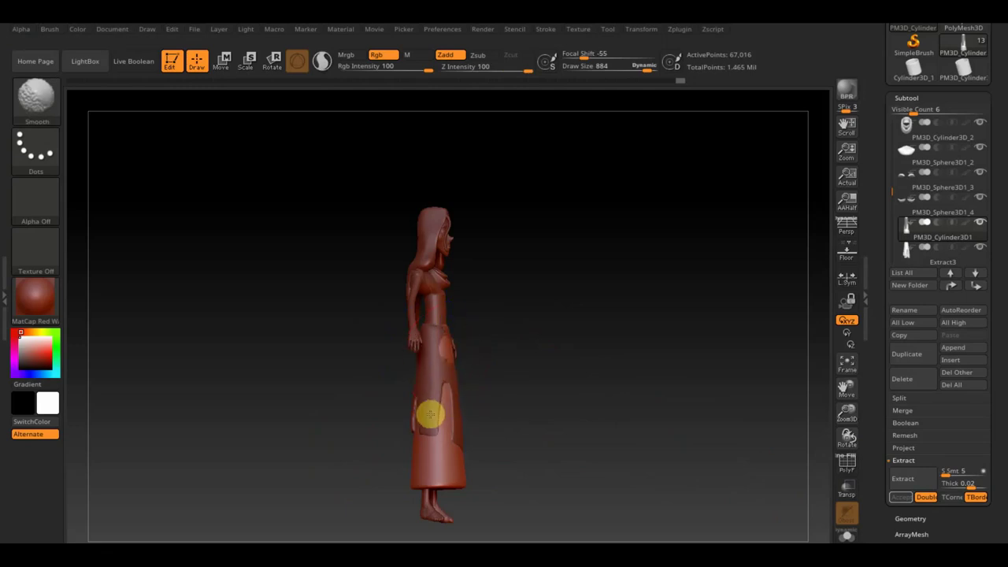
right_click_drag(433, 338, 489, 378, "shift")
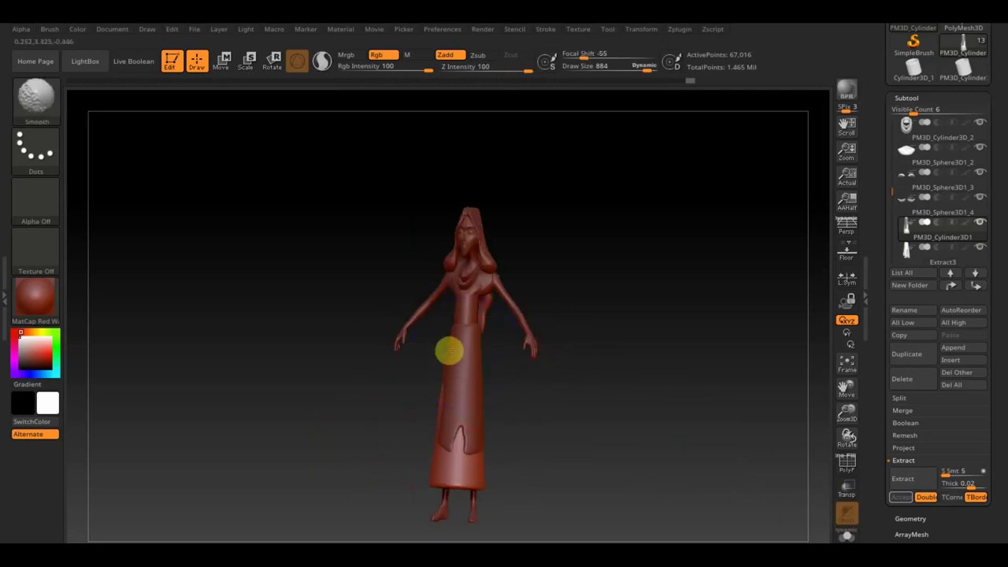
mouse_move(524, 421)
right_mouse_down()
mouse_move(570, 432)
mouse_move(466, 384)
right_mouse_up()
left_click(448, 377, "alt")
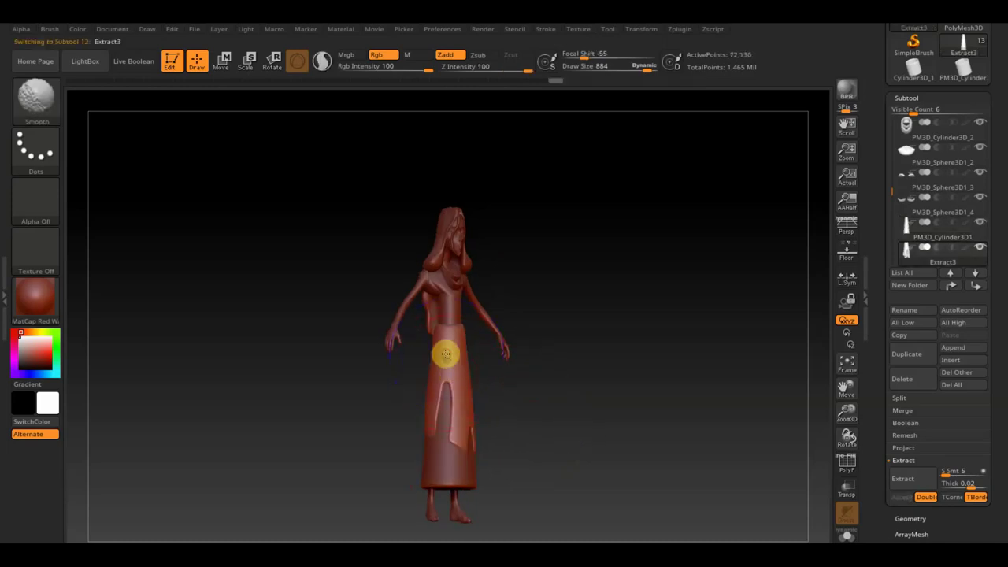
Rotate and zoom the view to frame the figure's upper body and head
key("shift")
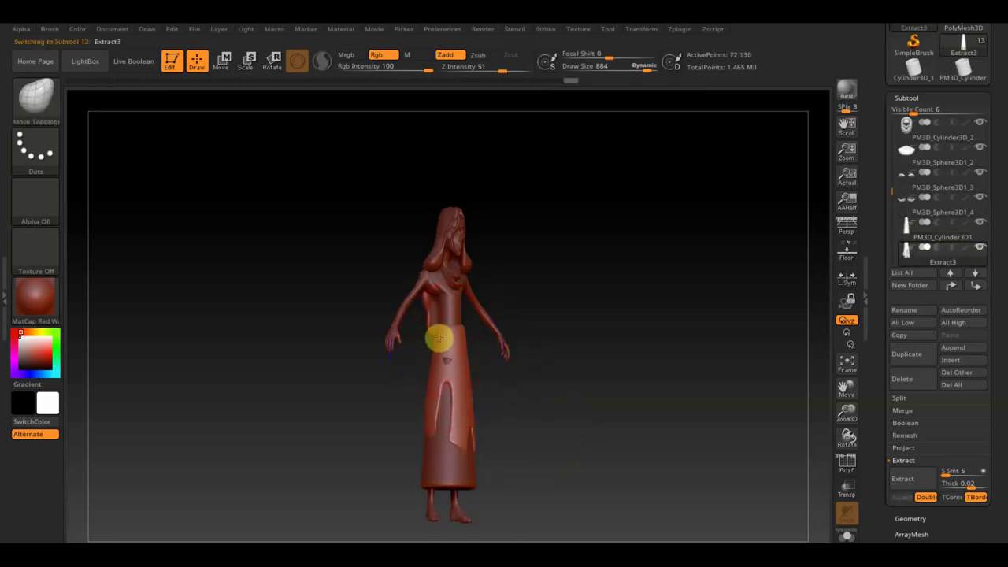
mouse_move(508, 379)
right_mouse_down("shift")
mouse_move(511, 394)
mouse_move(468, 337)
right_mouse_up("shift")
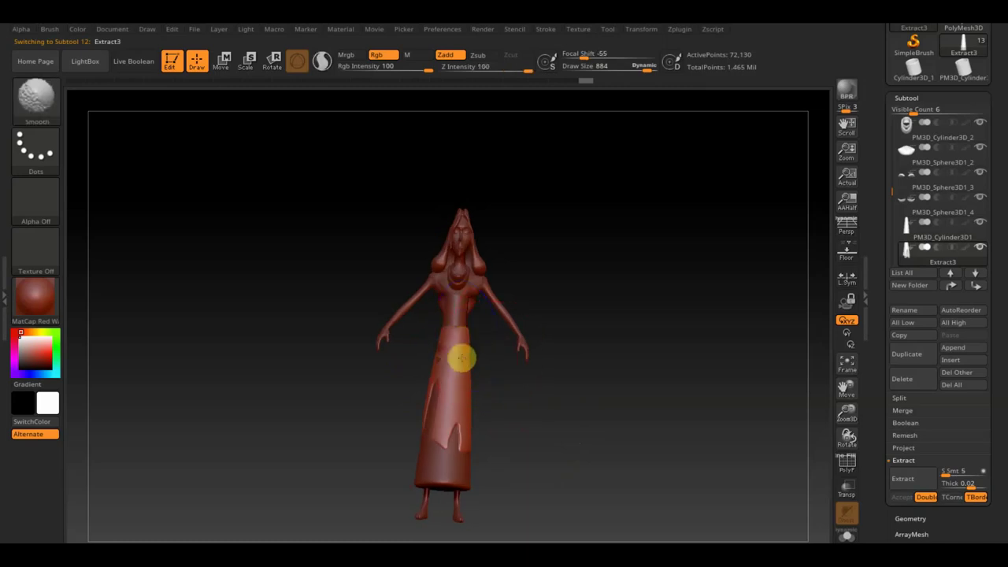
key("shift")
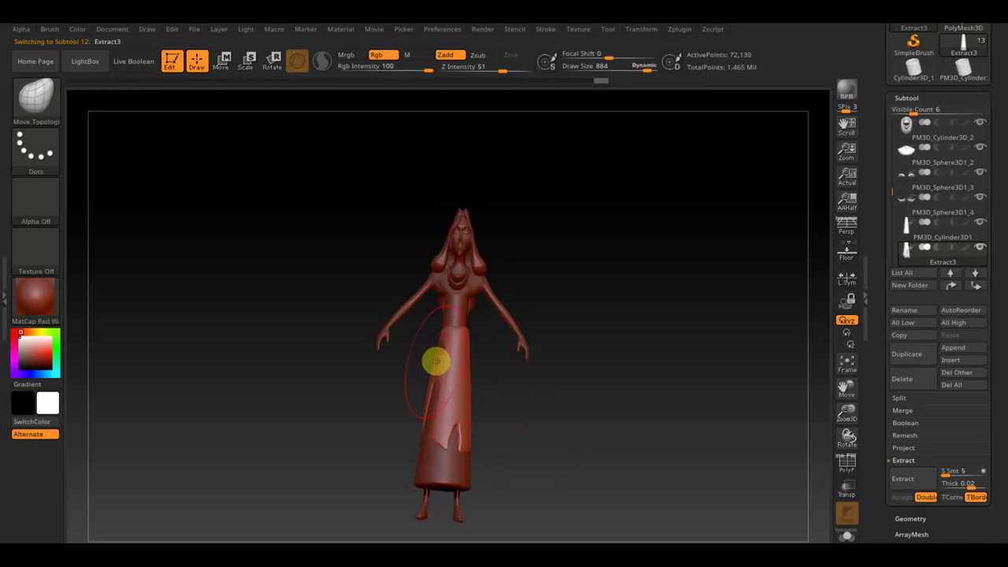
mouse_move(461, 351)
right_mouse_down()
mouse_move(614, 322)
mouse_move(618, 353)
mouse_move(653, 401)
right_mouse_up()
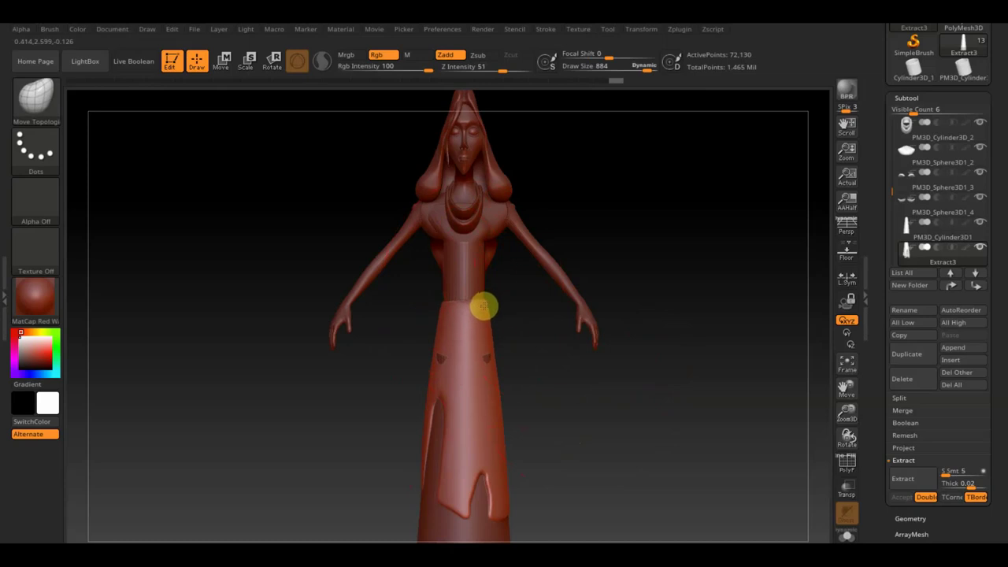
mouse_move(544, 421)
right_mouse_down("ctrl")
mouse_move(539, 355)
mouse_move(545, 398)
right_mouse_up("ctrl")
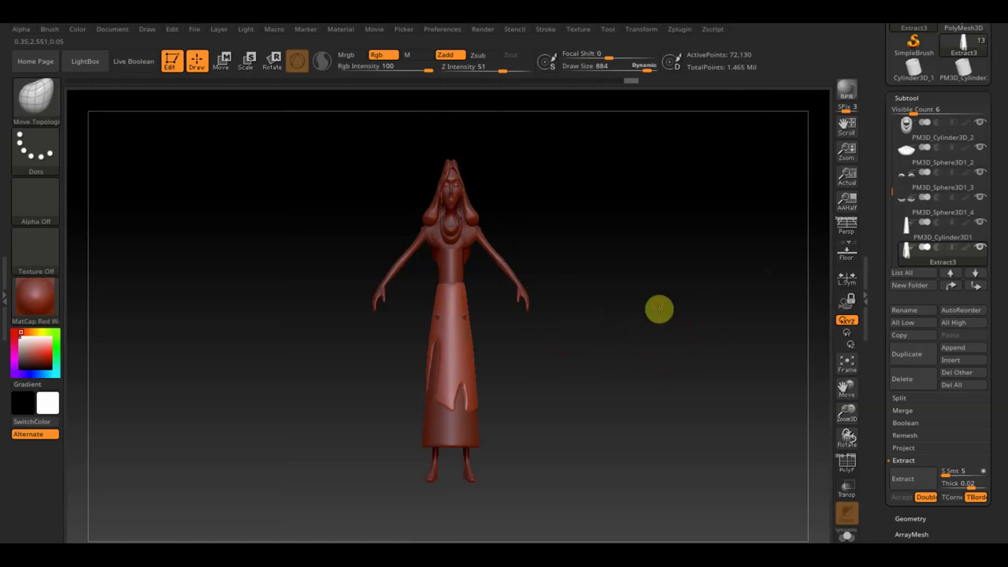
right_click_drag(659, 308, 679, 361, "alt")
mouse_move(679, 361)
left_mouse_down()
mouse_move(717, 391)
mouse_move(708, 425)
left_mouse_up()
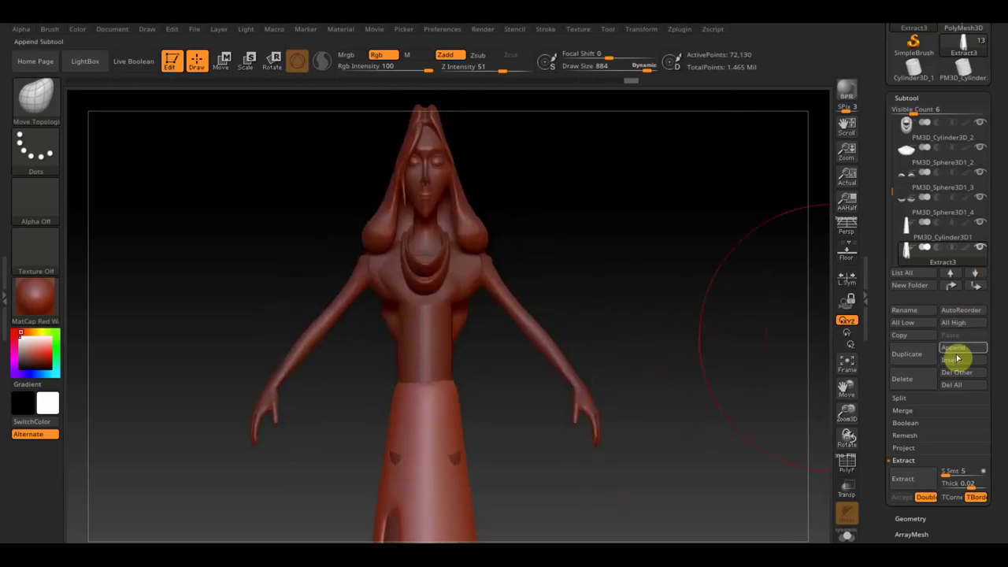
Append a Sphere3D subtool, select it and set brush size to 289
left_click(961, 351)
left_click(508, 367)
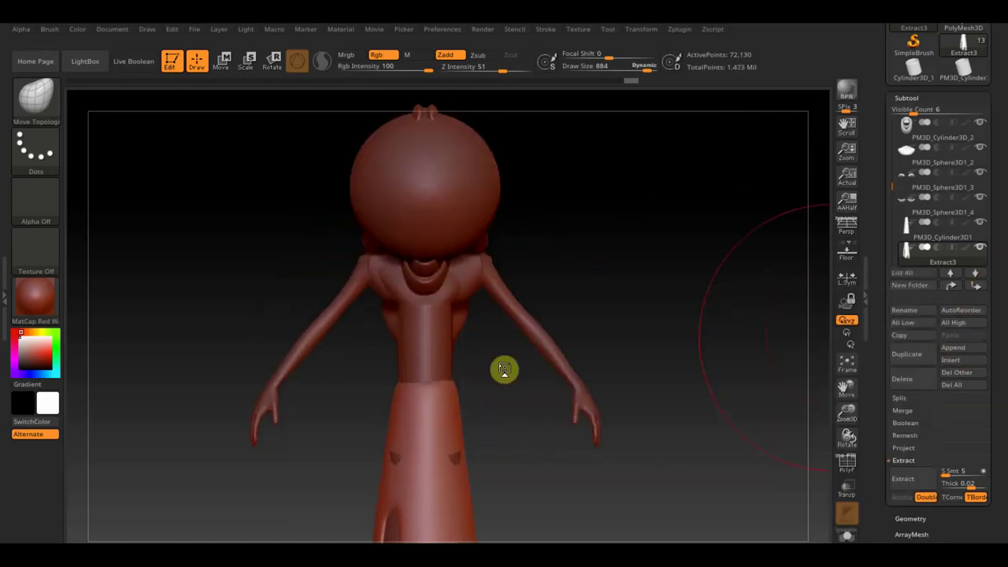
left_click(446, 187, "alt")
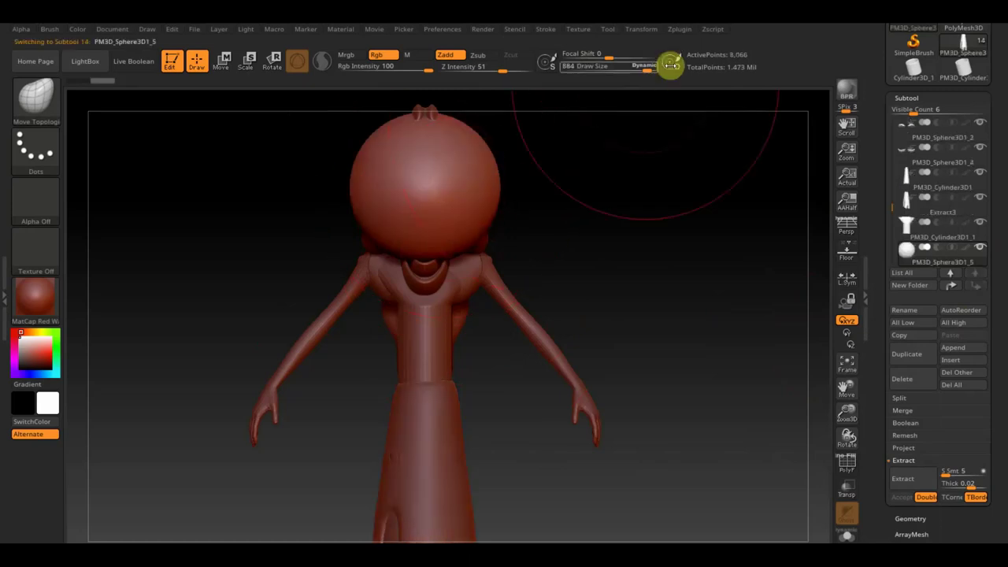
left_click_drag(646, 68, 611, 69)
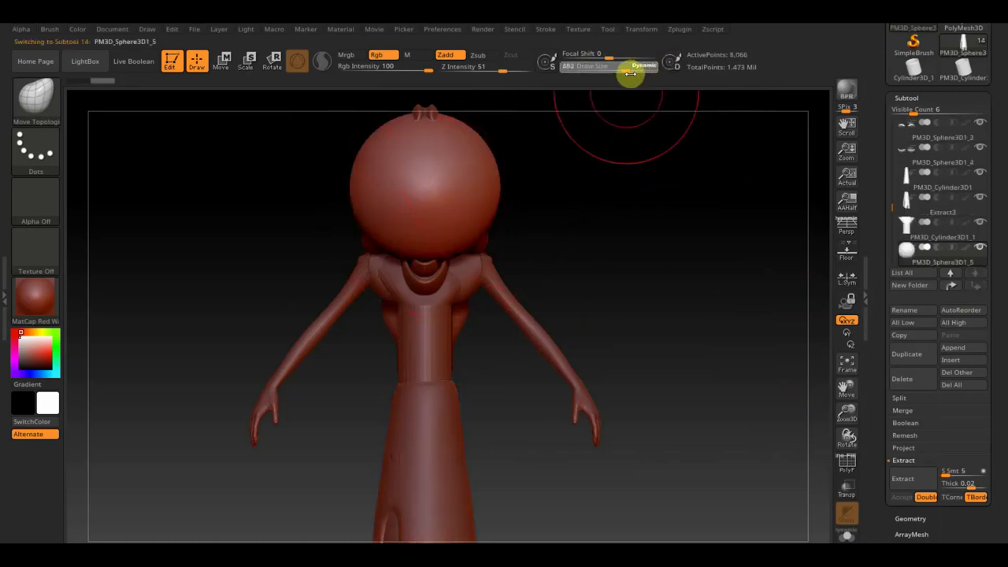
Move the sphere onto the chest, flatten it to 0.61 in Z, then return to Draw at 614
left_click(224, 66)
left_click_drag(413, 104, 446, 225)
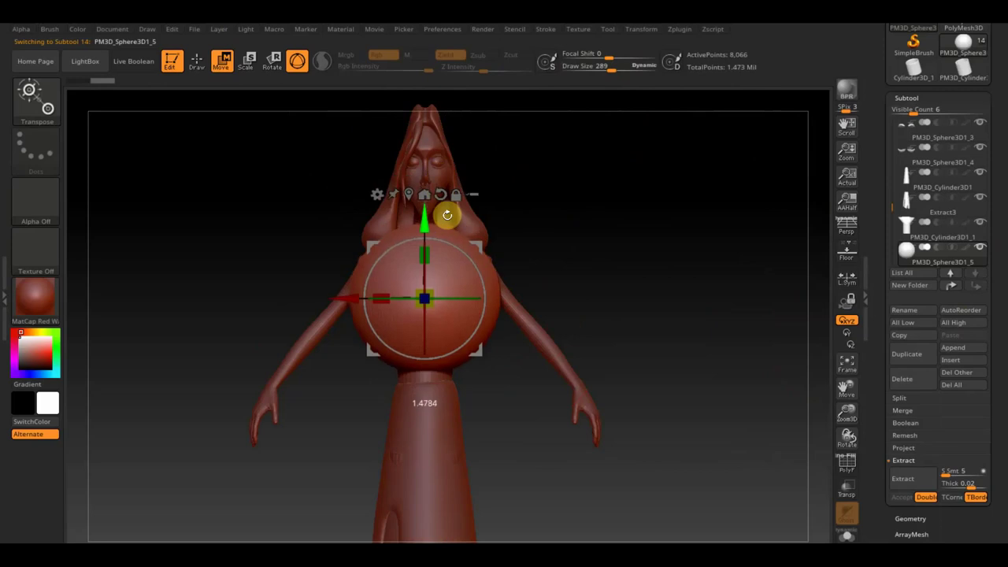
left_click_drag(644, 291, 700, 291, "shift")
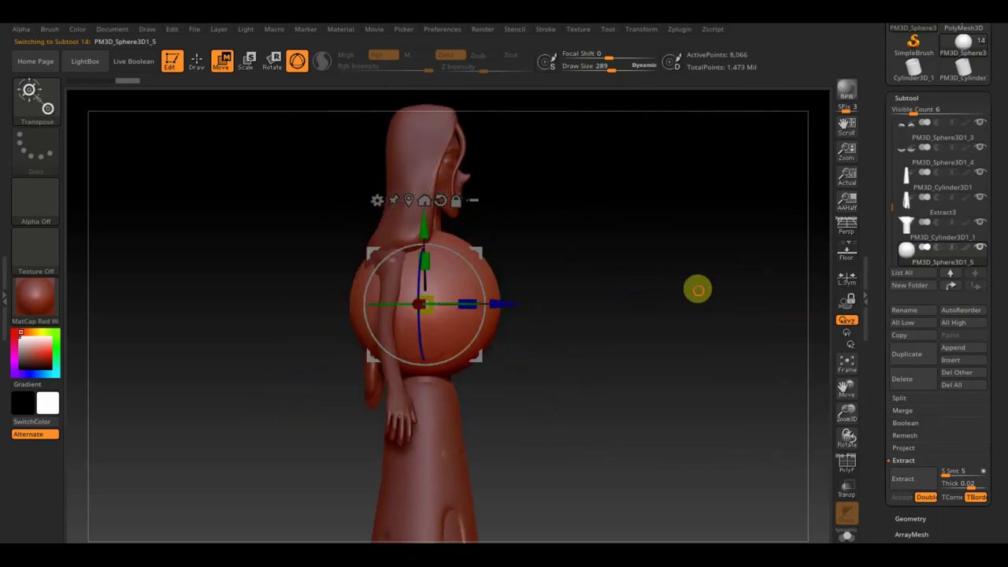
left_click_drag(471, 300, 434, 304)
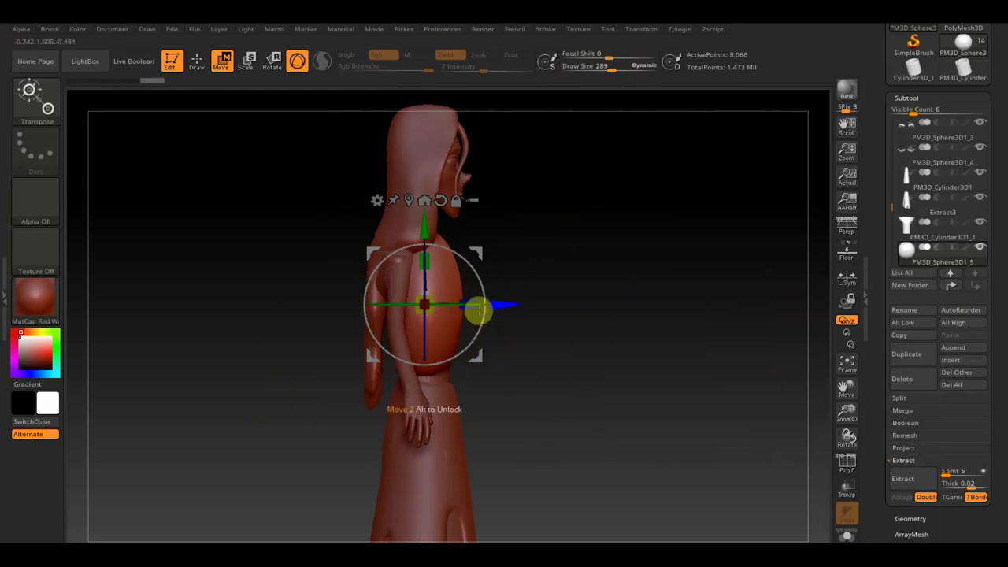
left_click_drag(506, 305, 526, 315, "shift")
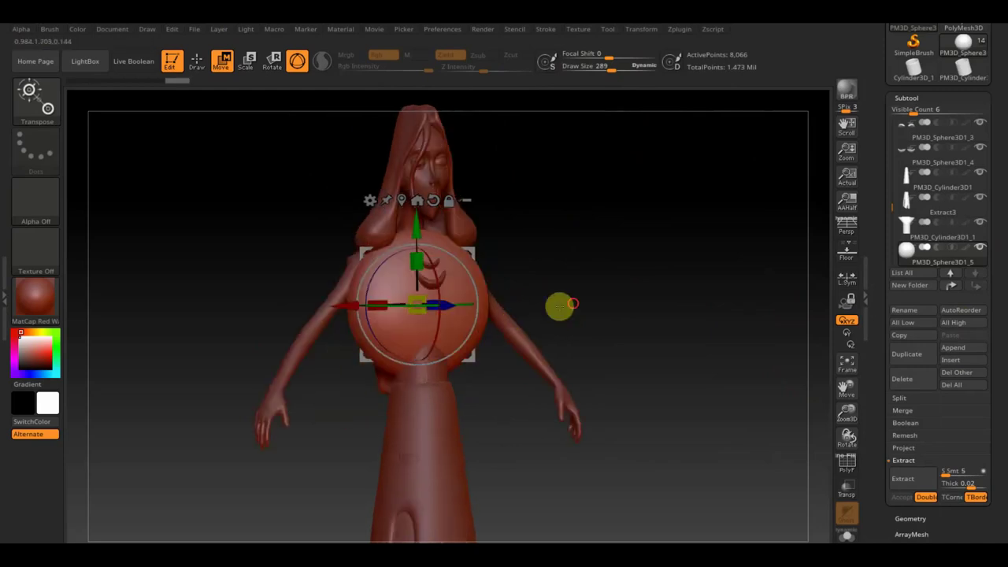
left_click(197, 60)
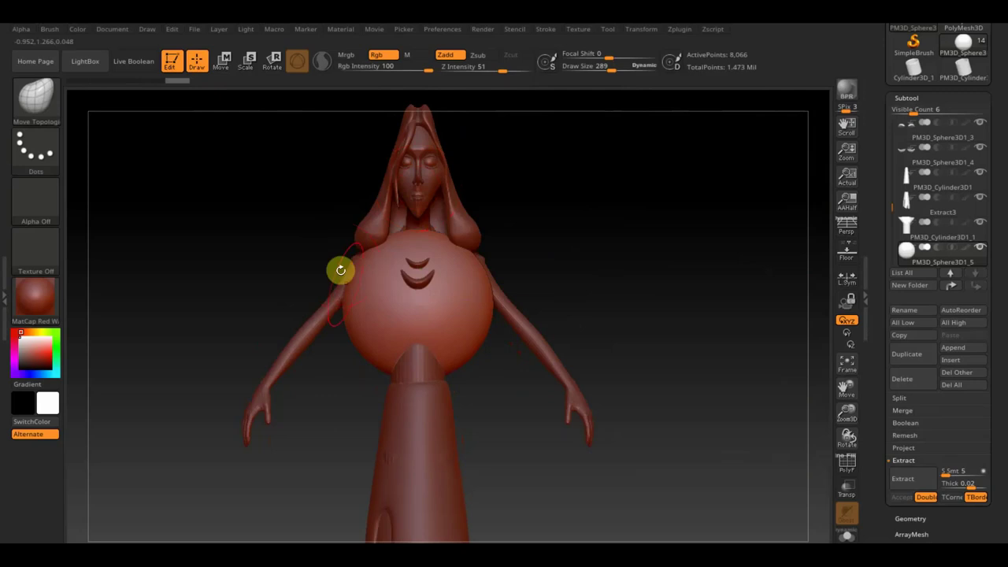
left_click_drag(616, 69, 634, 67)
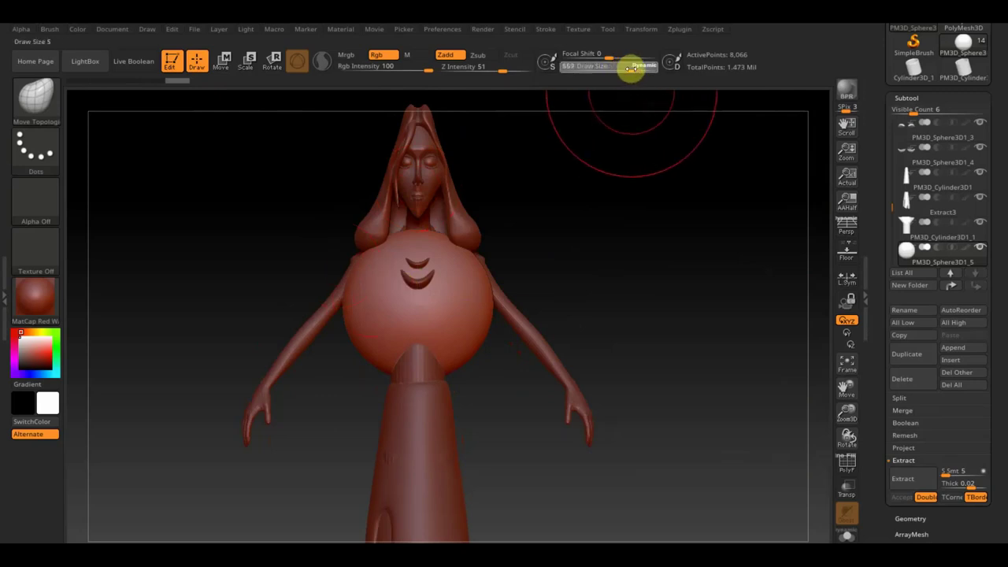
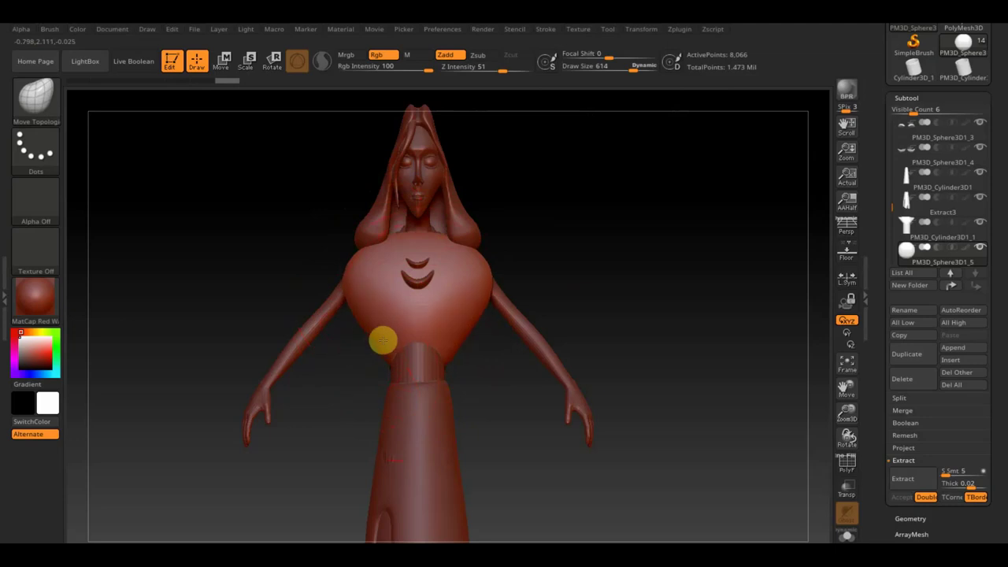
Push the chest sides inward and widen the shoulders, checking against the reference and side view
key("shift+z")
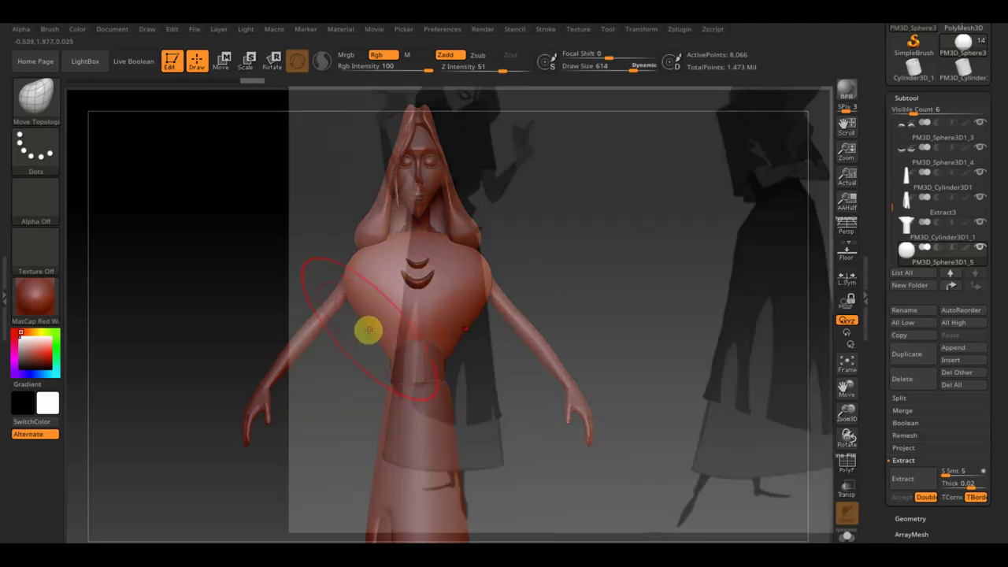
key("shift+z")
left_click_drag(350, 301, 397, 299)
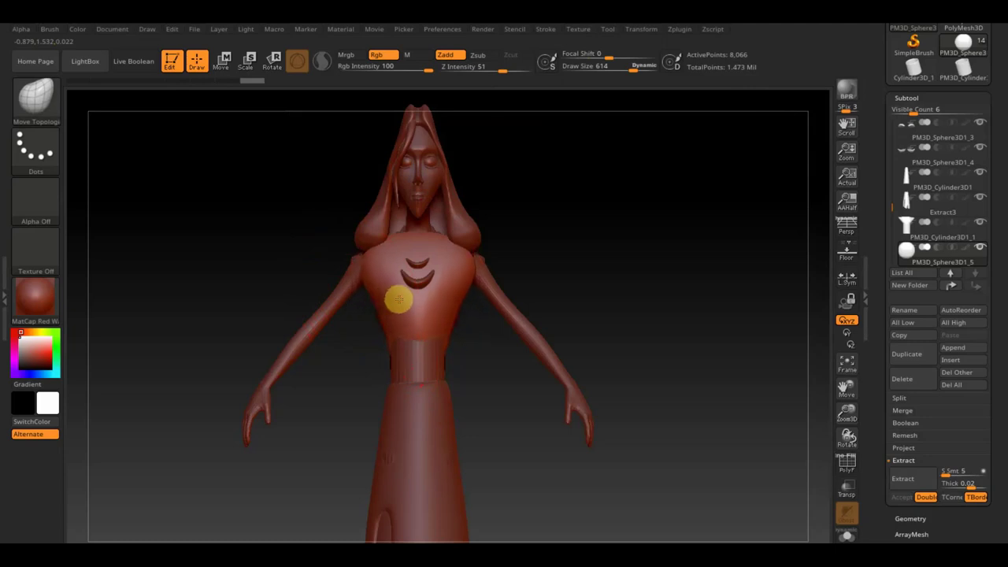
left_click_drag(375, 251, 353, 255)
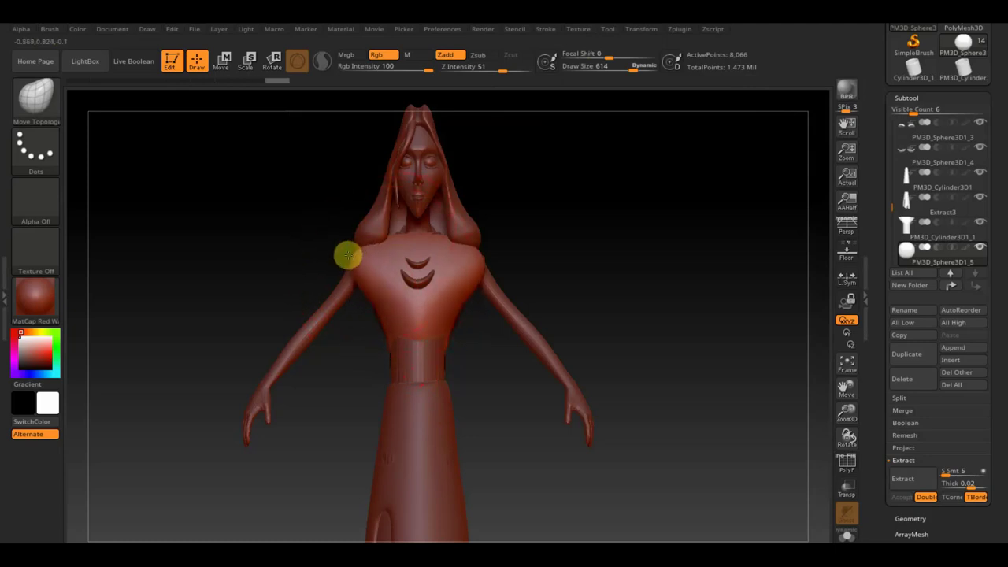
left_click_drag(574, 255, 641, 259)
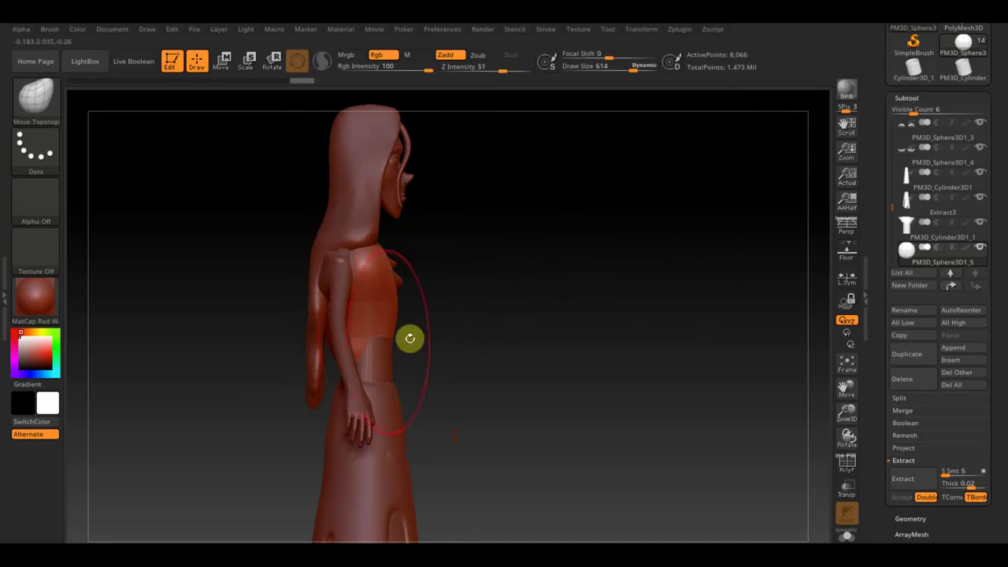
left_click_drag(428, 342, 545, 360)
Smooth the torso and refine the shoulders and back, then compare with the reference image
key("shift")
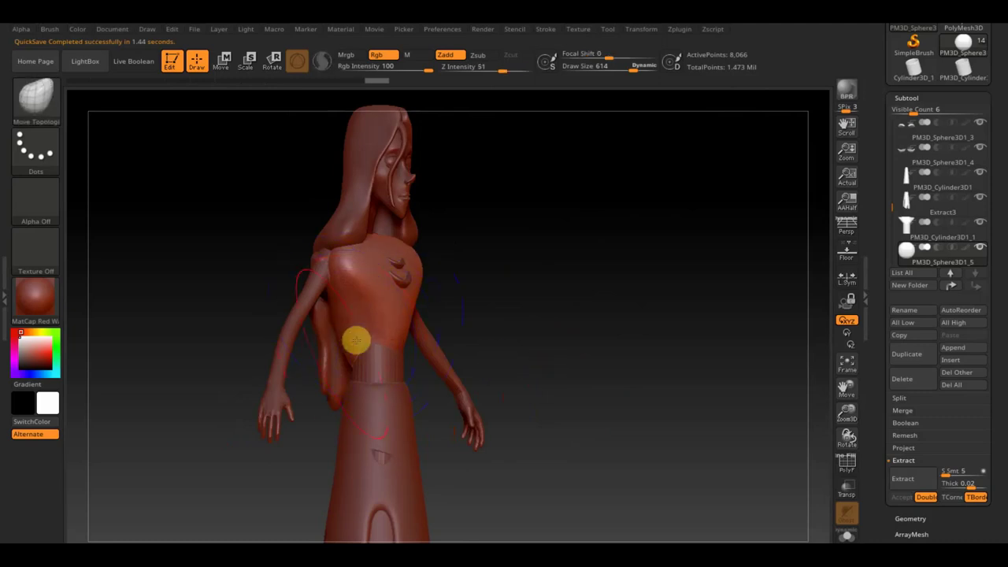
mouse_move(556, 344)
left_mouse_down()
mouse_move(549, 320)
mouse_move(391, 292)
mouse_move(461, 292)
left_mouse_up()
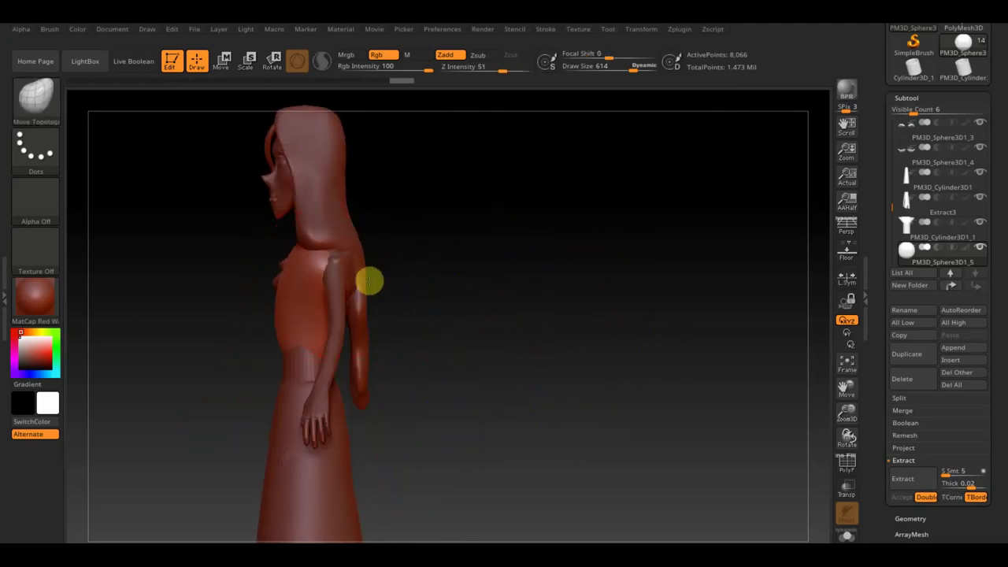
mouse_move(355, 288)
left_mouse_down()
mouse_move(378, 270)
mouse_move(352, 258)
mouse_move(450, 267)
left_mouse_up()
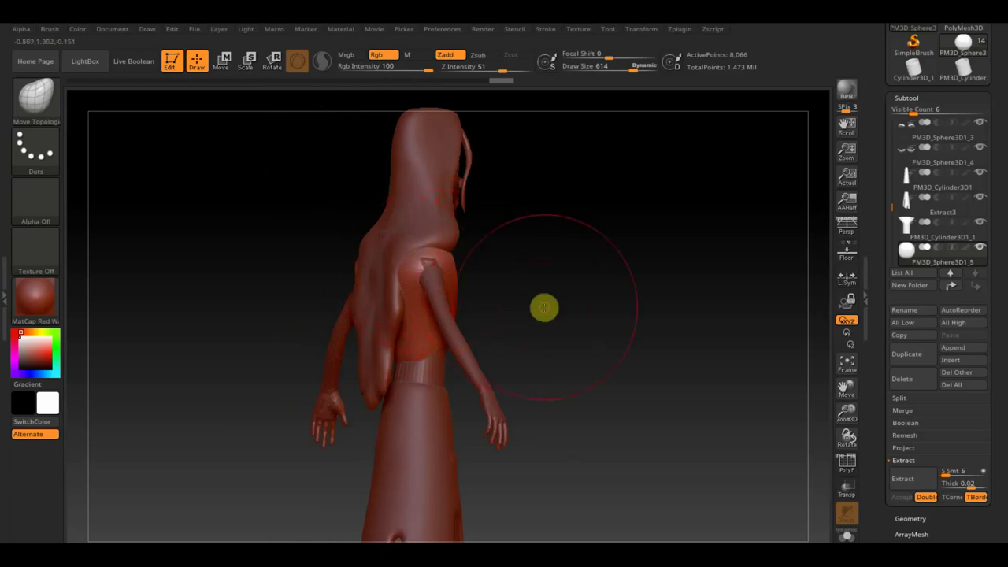
left_click_drag(544, 306, 454, 304)
left_click_drag(693, 243, 525, 256, "alt")
key("shift+z")
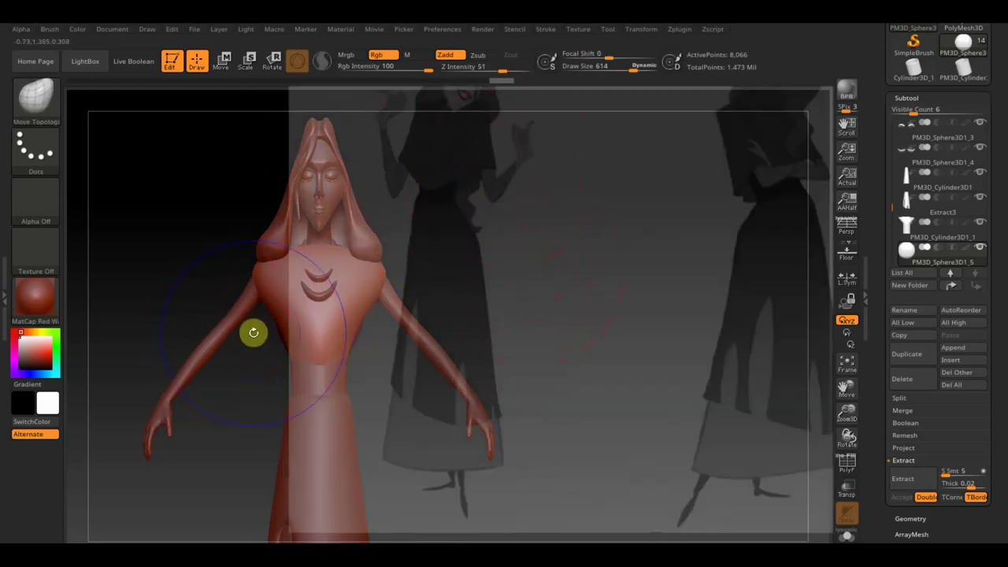
Pull both shoulders out into a wide cape shape, smooth with a smaller brush, and DynaMesh at 128
key("shift+z")
mouse_move(257, 273)
left_mouse_down()
mouse_move(214, 327)
mouse_move(210, 313)
mouse_move(225, 304)
mouse_move(247, 331)
mouse_move(221, 347)
mouse_move(254, 292)
mouse_move(218, 295)
mouse_move(259, 288)
mouse_move(245, 339)
mouse_move(227, 321)
left_mouse_up()
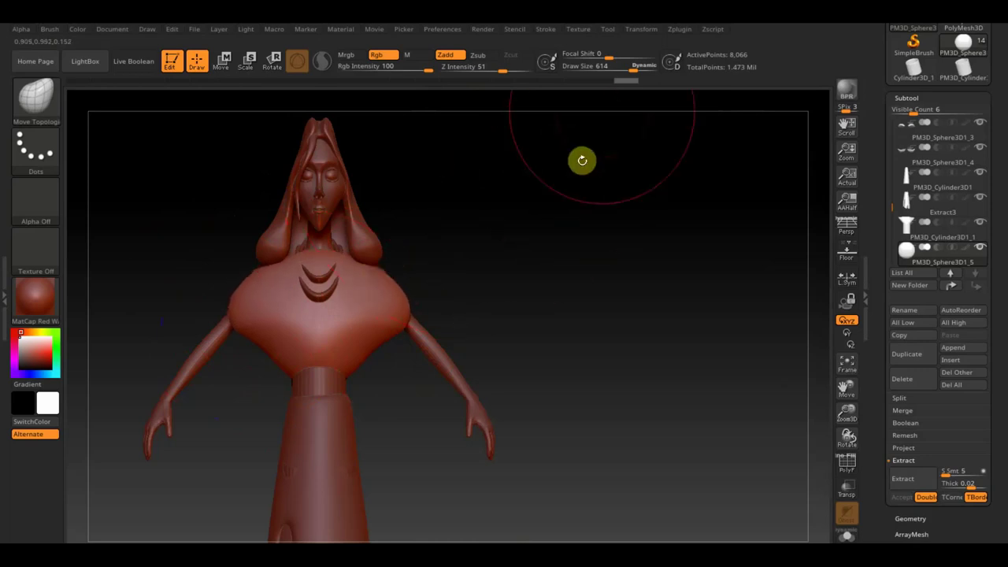
left_click_drag(628, 70, 610, 73)
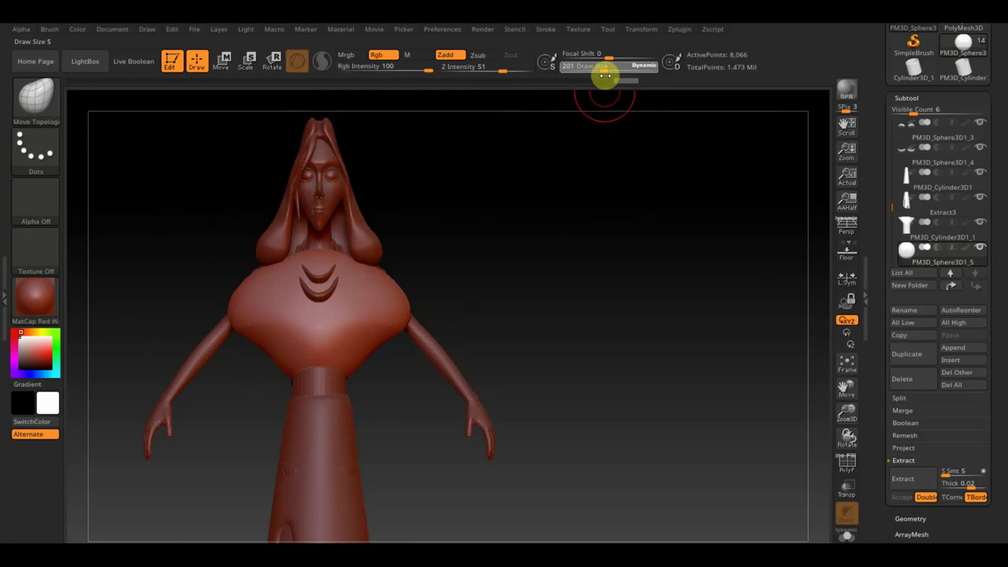
key("shift")
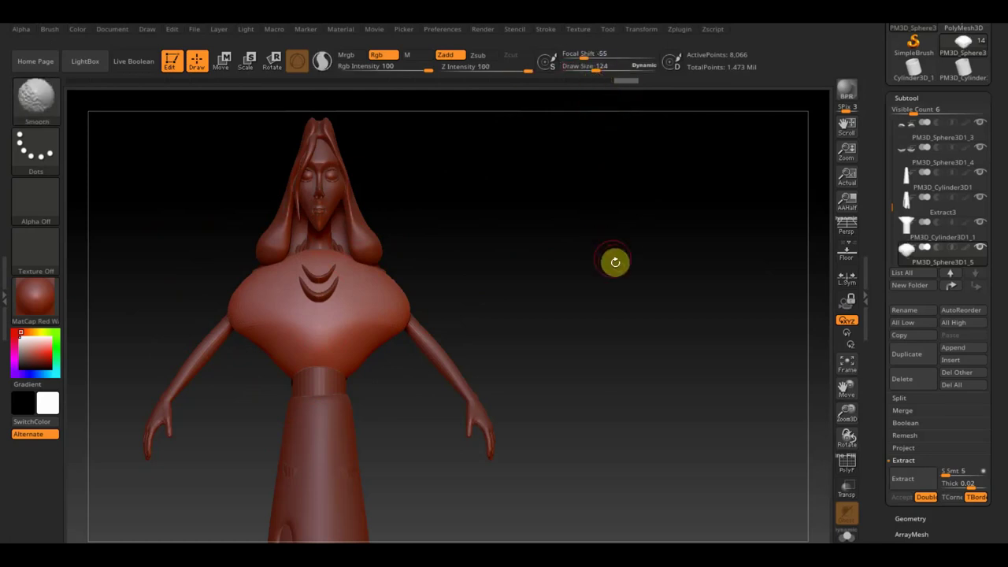
left_click(915, 519)
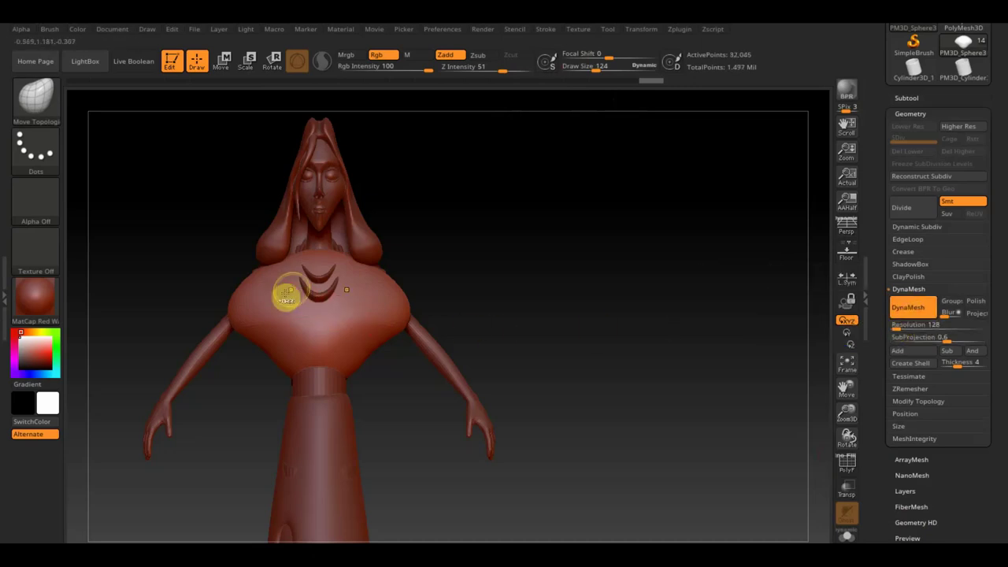
Paint a mask over the chest band, upper chest, shoulder and back of the shoulder
key("ctrl")
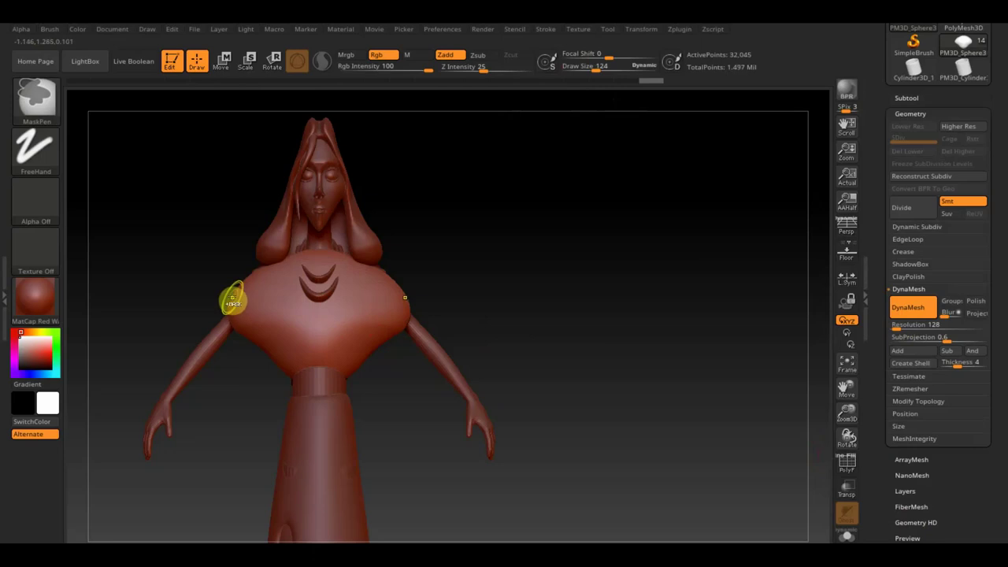
left_click_drag(230, 293, 356, 323, "ctrl")
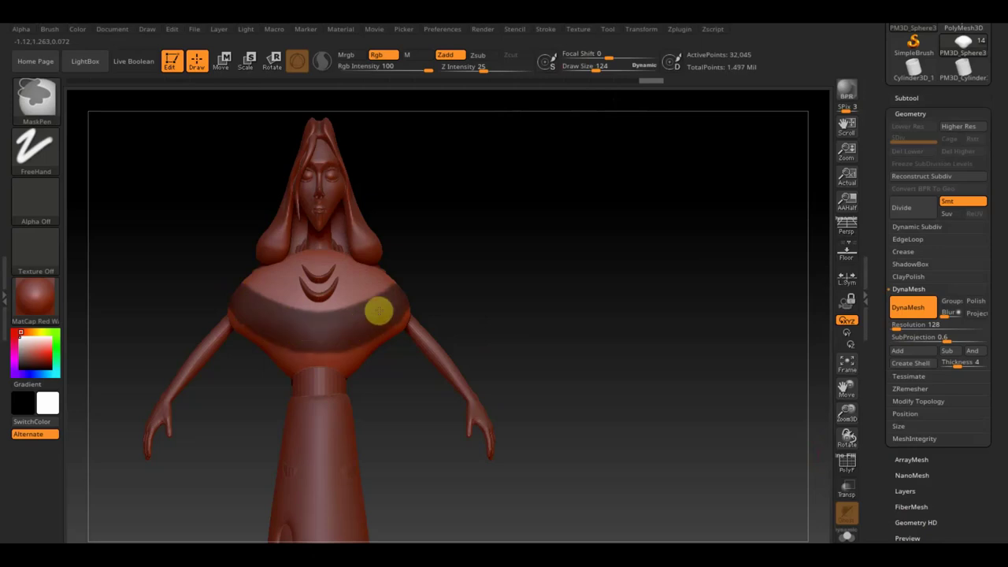
mouse_move(398, 291)
left_mouse_down("ctrl")
mouse_move(276, 294)
mouse_move(398, 272)
mouse_move(303, 278)
left_mouse_up("ctrl")
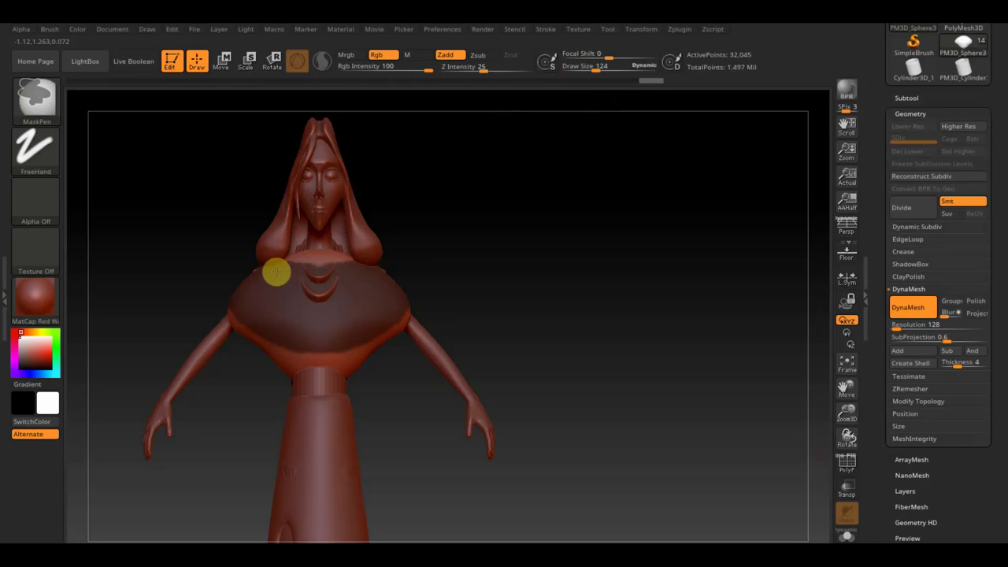
mouse_move(421, 277)
left_mouse_down()
mouse_move(456, 278)
mouse_move(441, 286)
left_mouse_up()
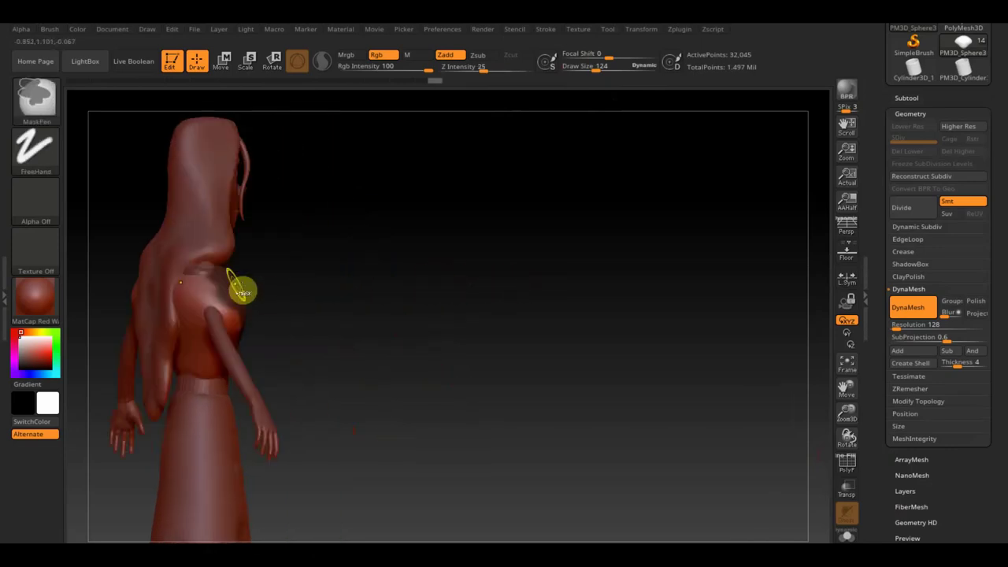
left_click_drag(189, 299, 216, 304, "ctrl")
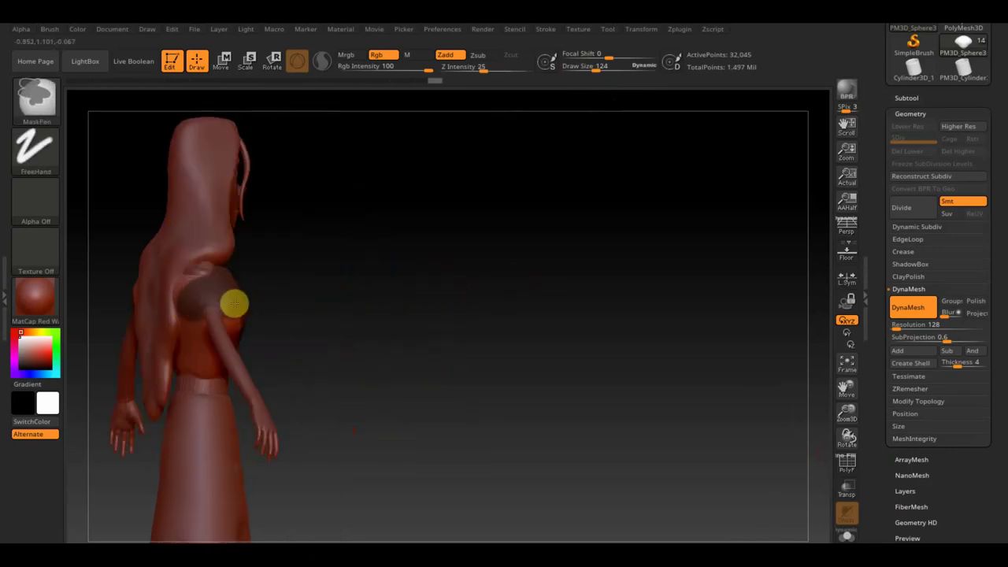
left_click_drag(292, 308, 351, 314)
mouse_move(205, 311)
left_mouse_down("ctrl")
mouse_move(144, 324)
mouse_move(115, 302)
left_mouse_up("ctrl")
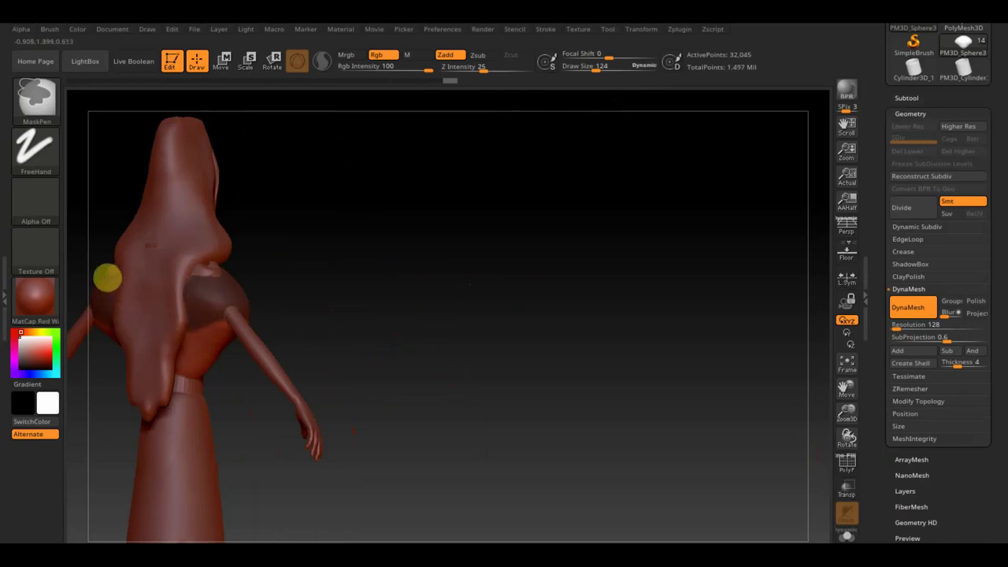
left_click_drag(254, 281, 244, 299)
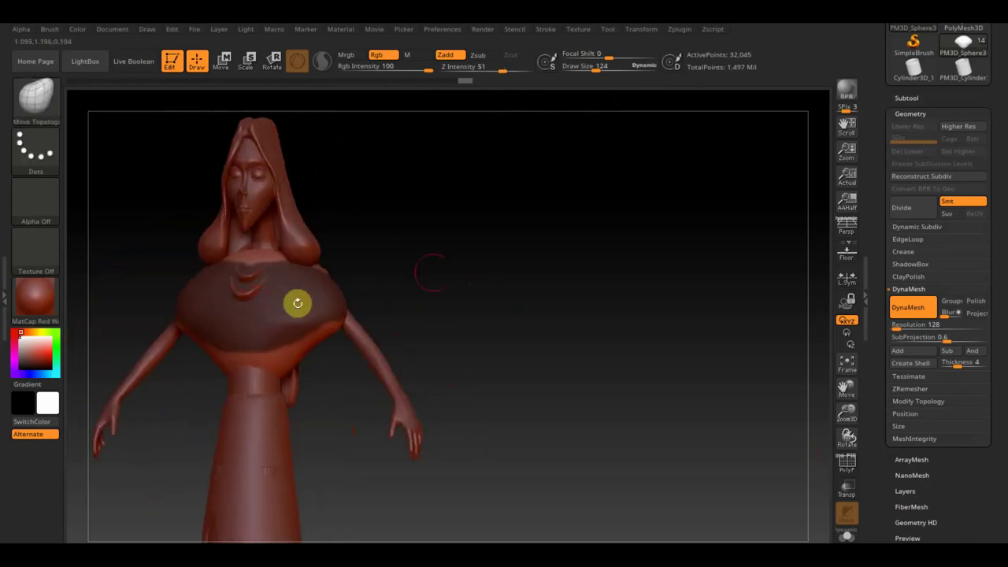
left_click_drag(530, 251, 569, 263)
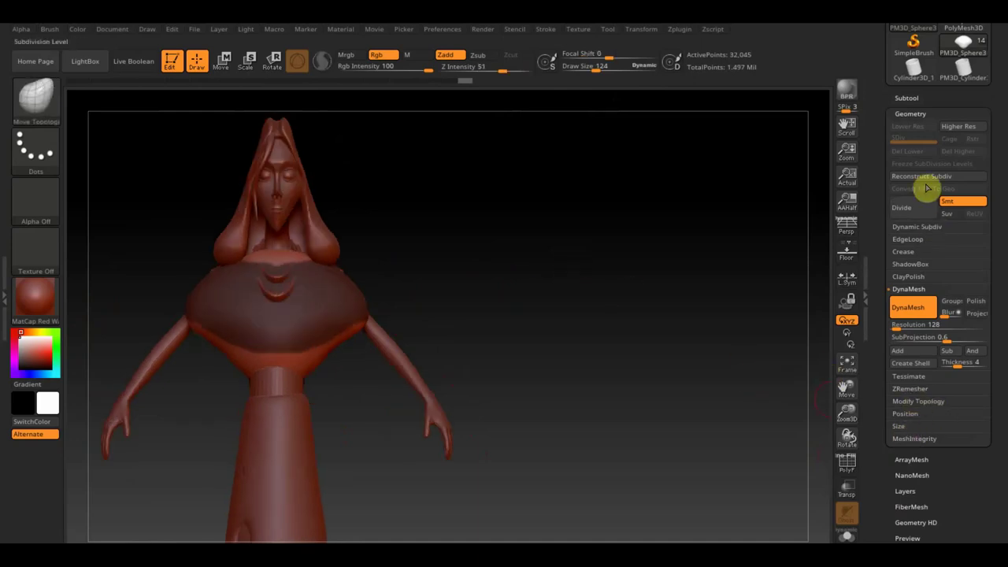
Extract the masked area as a thinner shell and accept it as a new subtool
left_click(906, 97)
left_click(920, 472)
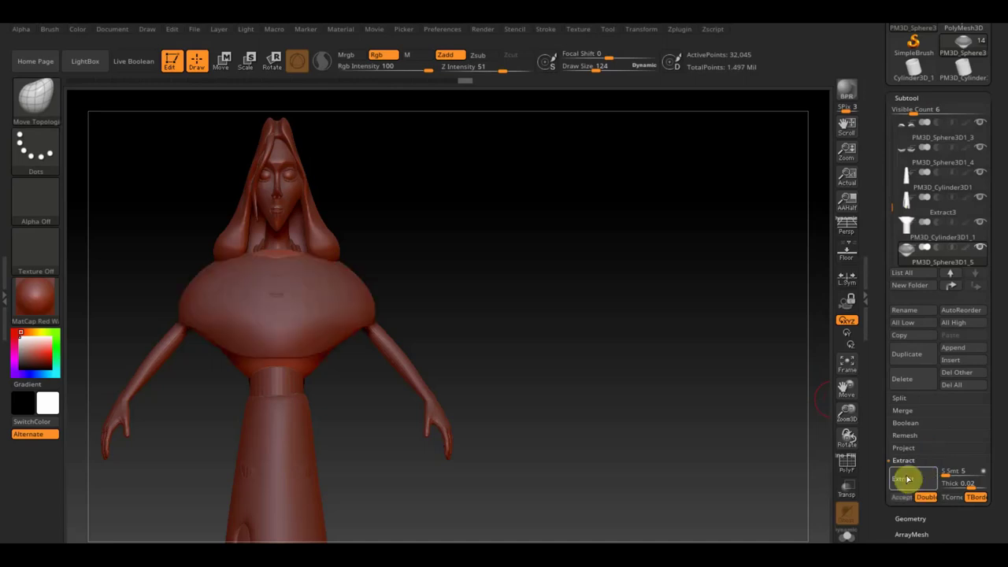
left_click(973, 483)
left_click_drag(974, 485, 971, 486)
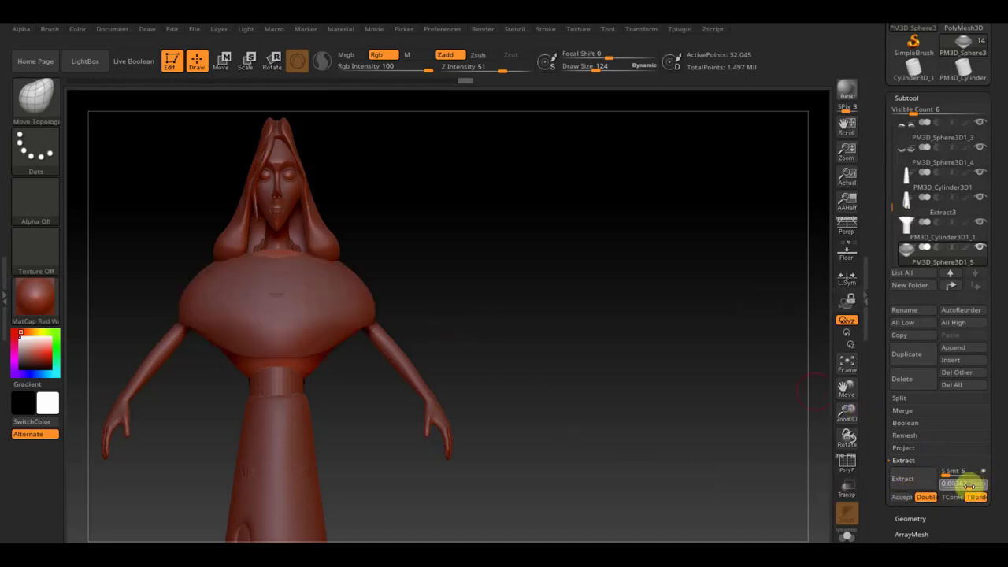
left_click(902, 498)
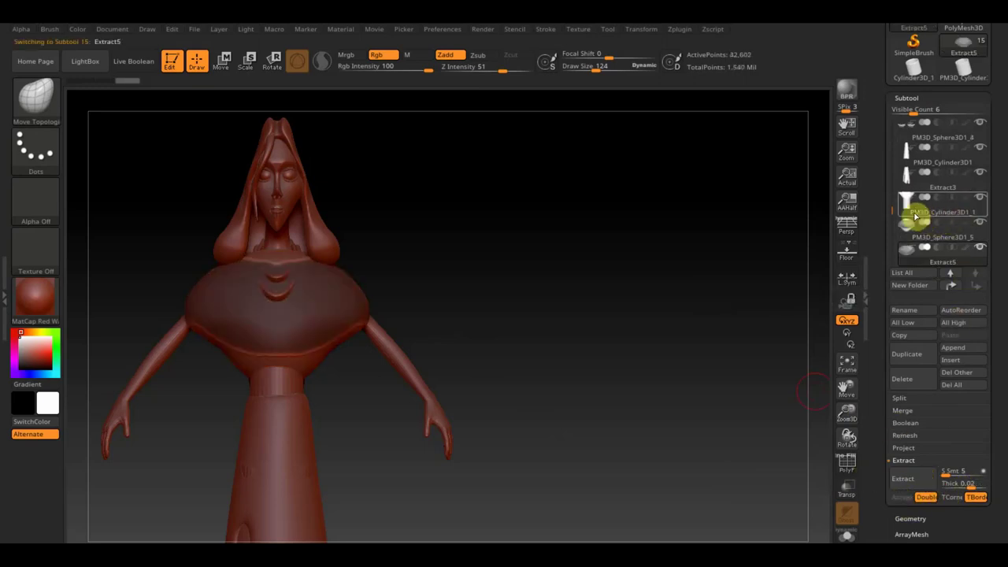
Select the new Extract5 shell subtool and bring up its DynaMesh settings
left_click(915, 217)
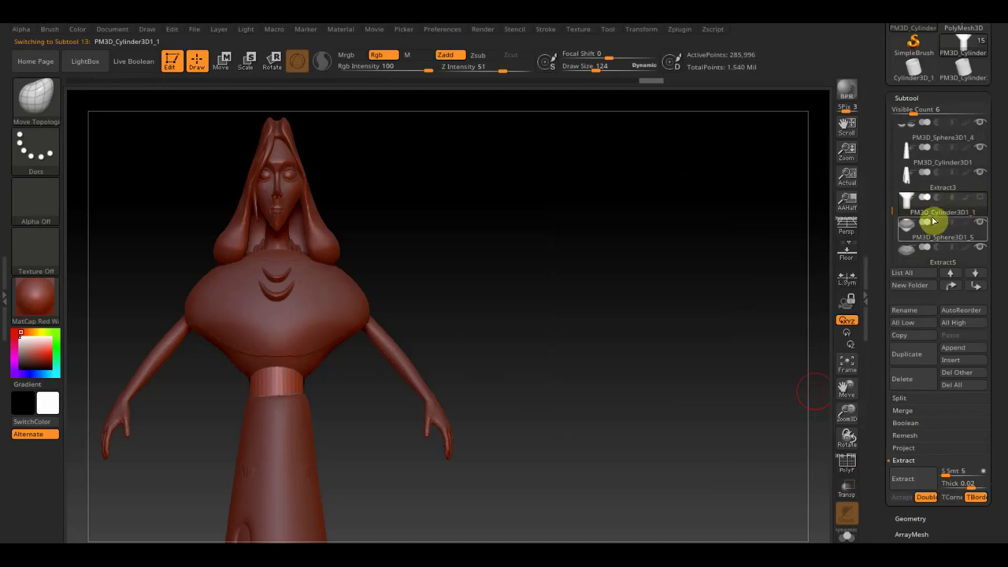
left_click(922, 237)
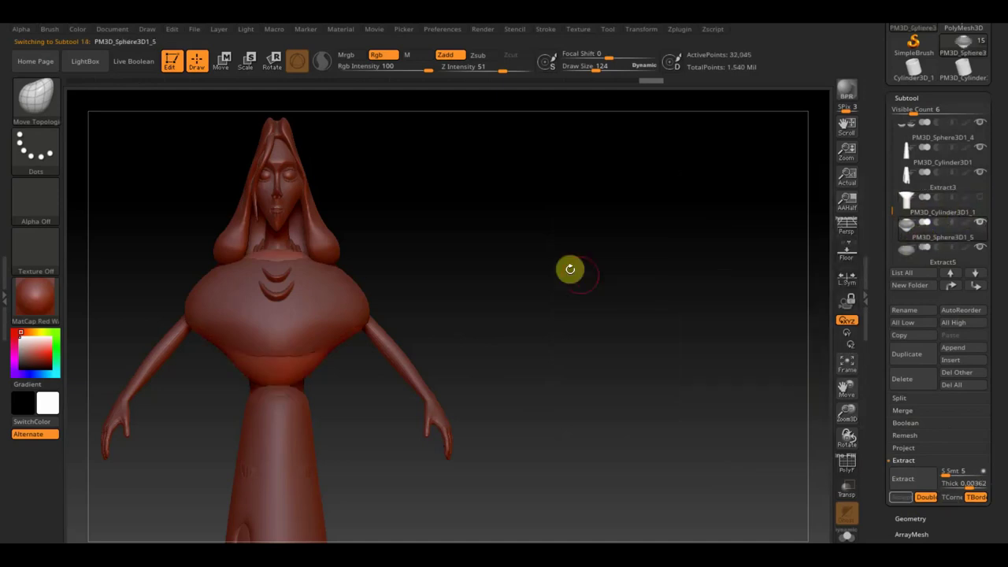
mouse_move(907, 249)
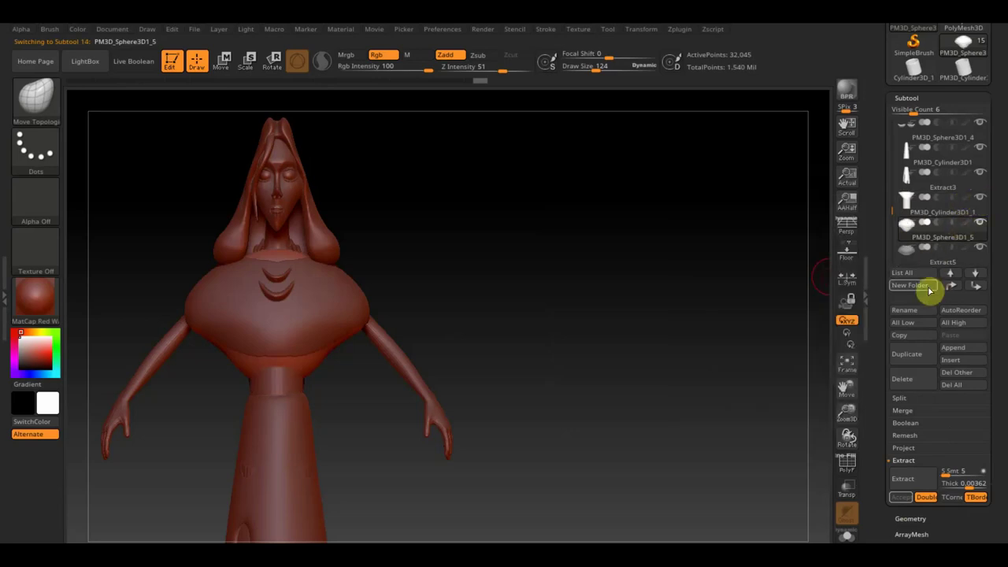
left_click(907, 261)
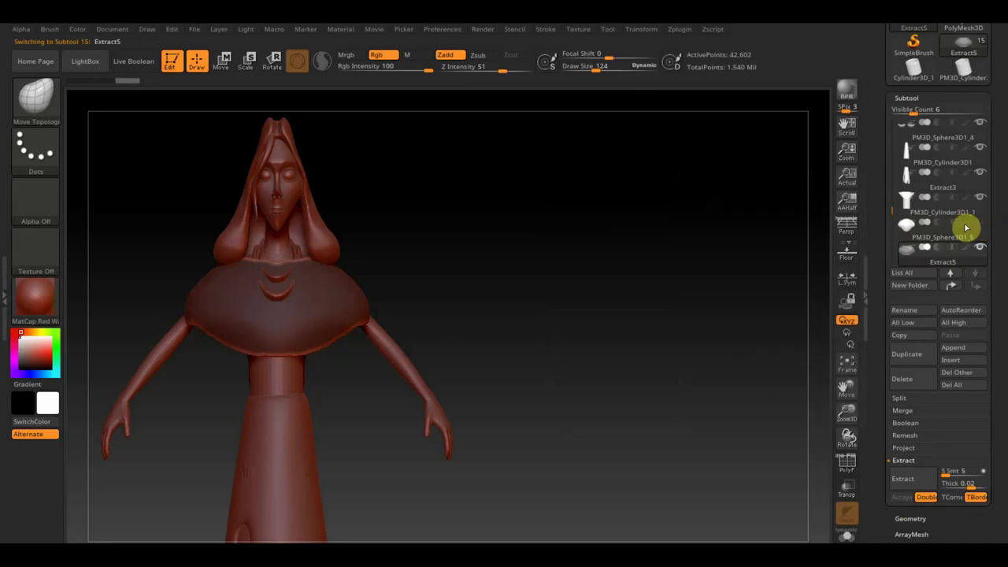
mouse_move(549, 291)
left_mouse_down()
mouse_move(578, 279)
mouse_move(572, 249)
mouse_move(615, 302)
mouse_move(572, 295)
left_mouse_up()
key("ctrl")
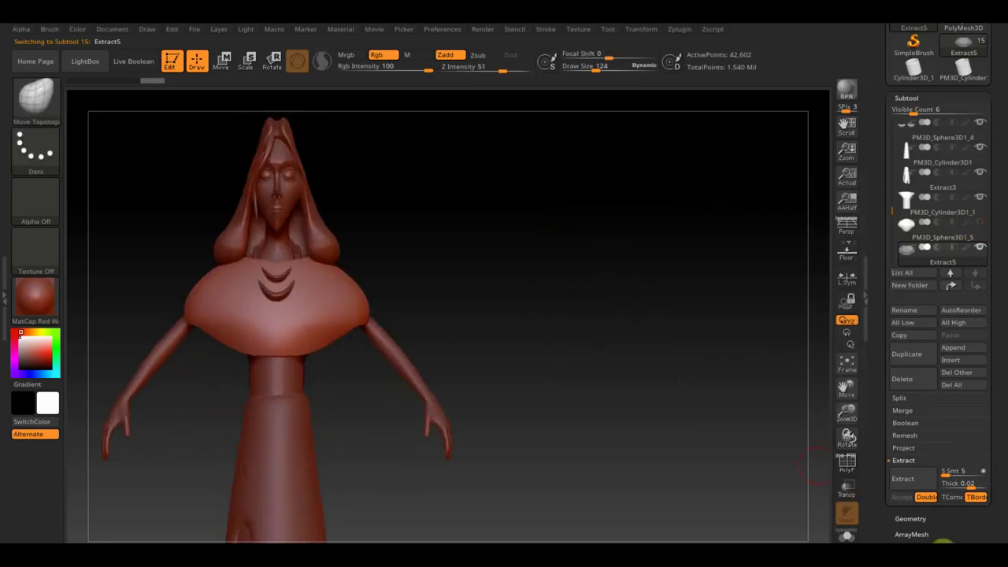
left_click(914, 518)
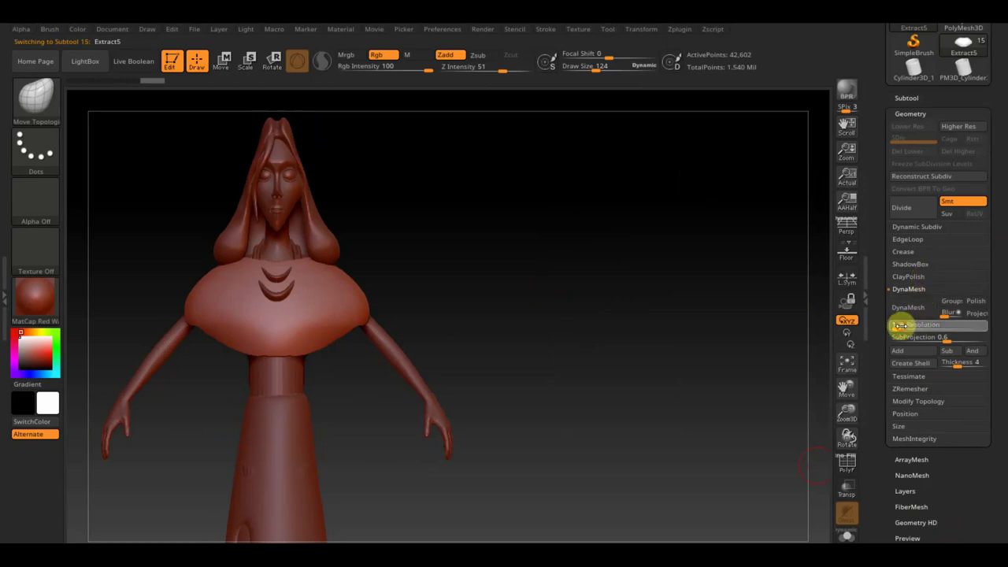
DynaMesh the cape shell at resolution 464 and smooth it with a large brush, then reduce to 314
left_click(910, 309)
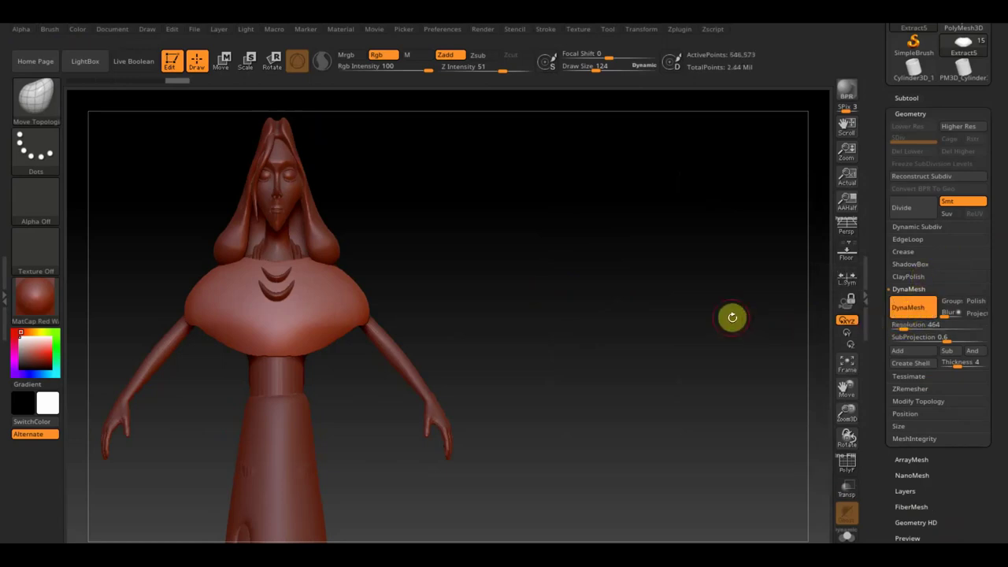
mouse_move(651, 245)
left_mouse_down()
mouse_move(702, 251)
mouse_move(513, 118)
left_mouse_up()
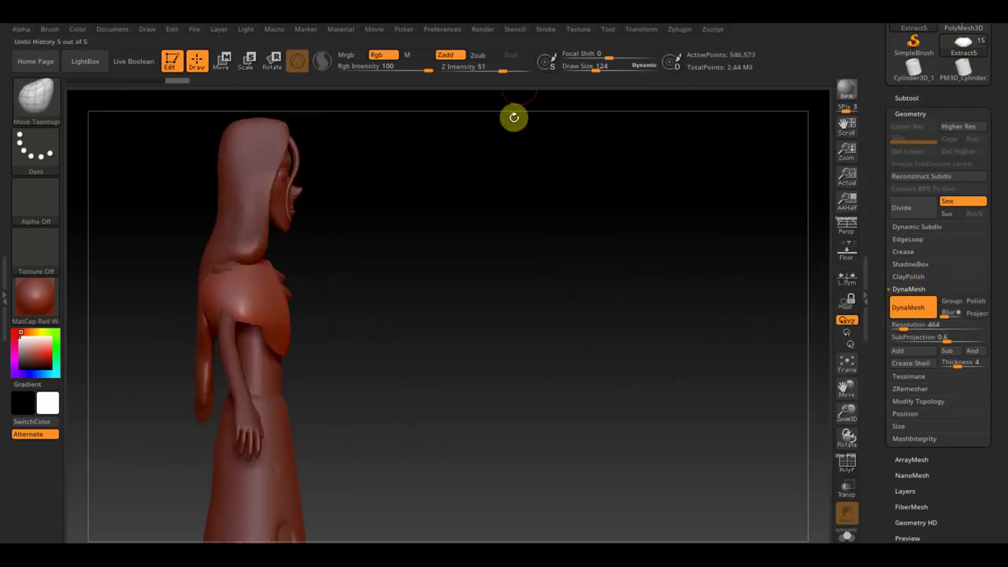
left_click_drag(594, 67, 627, 68)
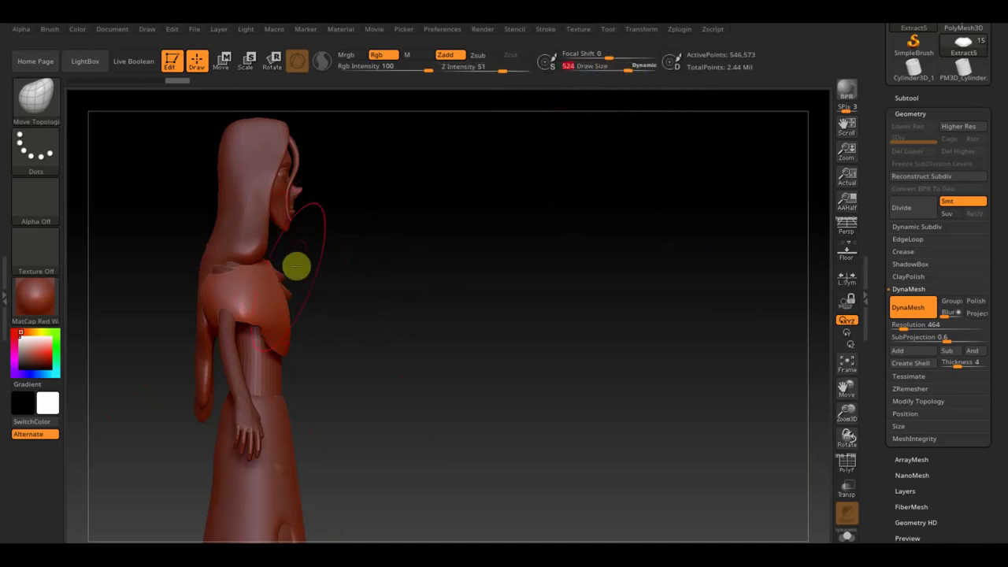
left_click_drag(367, 319, 292, 310)
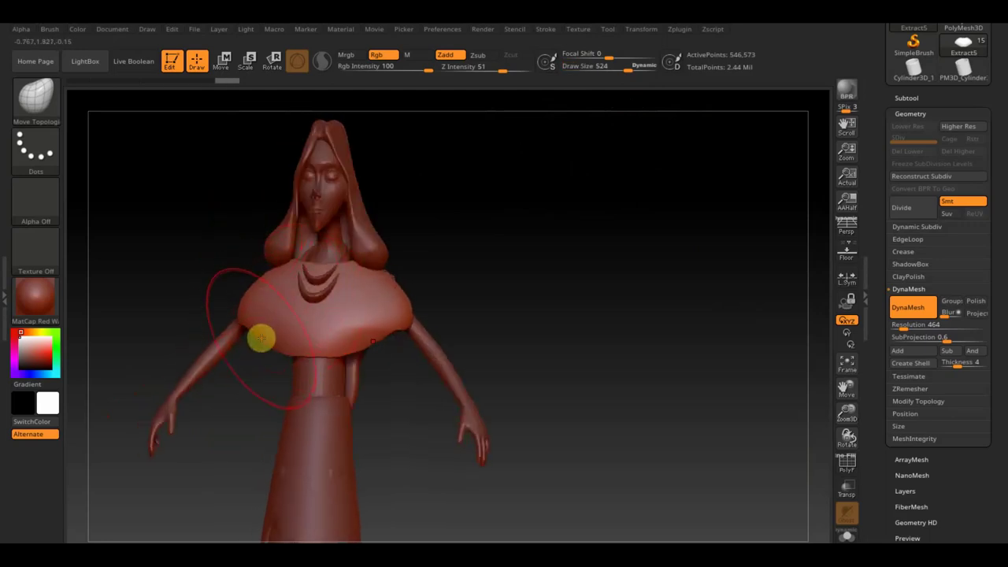
key("shift")
mouse_move(441, 327)
left_mouse_down()
mouse_move(512, 308)
mouse_move(469, 188)
mouse_move(412, 229)
mouse_move(452, 261)
left_mouse_up()
mouse_move(632, 55)
left_mouse_down()
mouse_move(630, 70)
mouse_move(614, 74)
left_mouse_up()
Push the cape over the chest, pull its shoulder edge out, and smooth the shoulder
left_click_drag(614, 210, 646, 306, "alt")
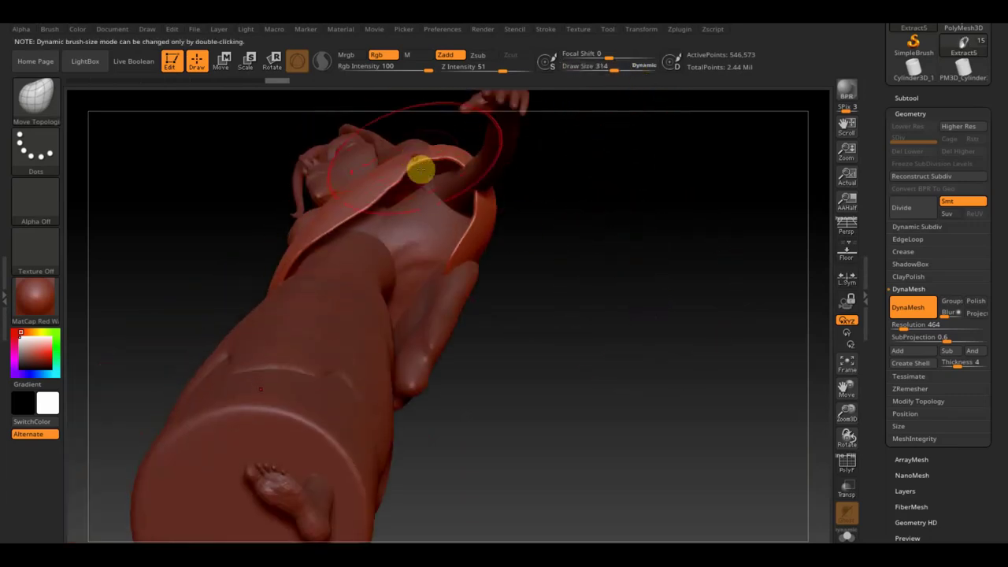
mouse_move(429, 198)
left_mouse_down()
mouse_move(422, 174)
mouse_move(398, 182)
mouse_move(477, 234)
left_mouse_up()
mouse_move(543, 240)
left_mouse_down()
mouse_move(479, 185)
mouse_move(499, 163)
left_mouse_up()
mouse_move(592, 236)
left_mouse_down()
mouse_move(512, 197)
mouse_move(502, 153)
mouse_move(477, 143)
left_mouse_up()
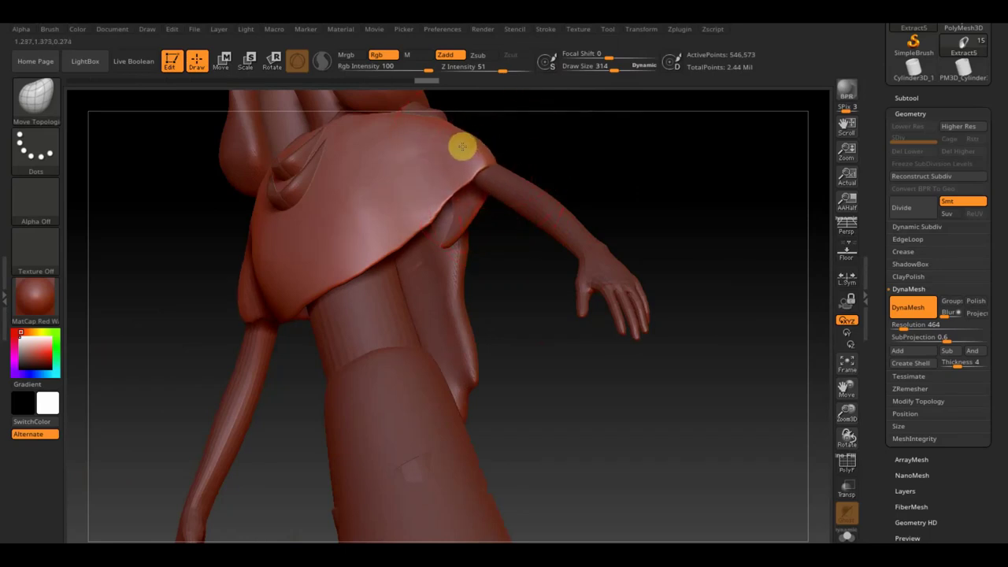
key("shift")
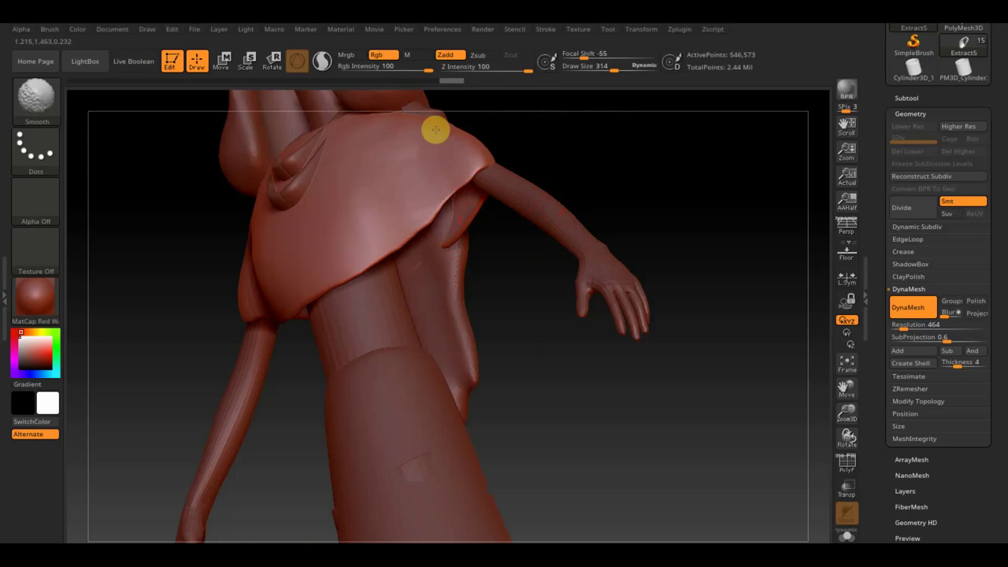
left_click_drag(558, 184, 540, 241)
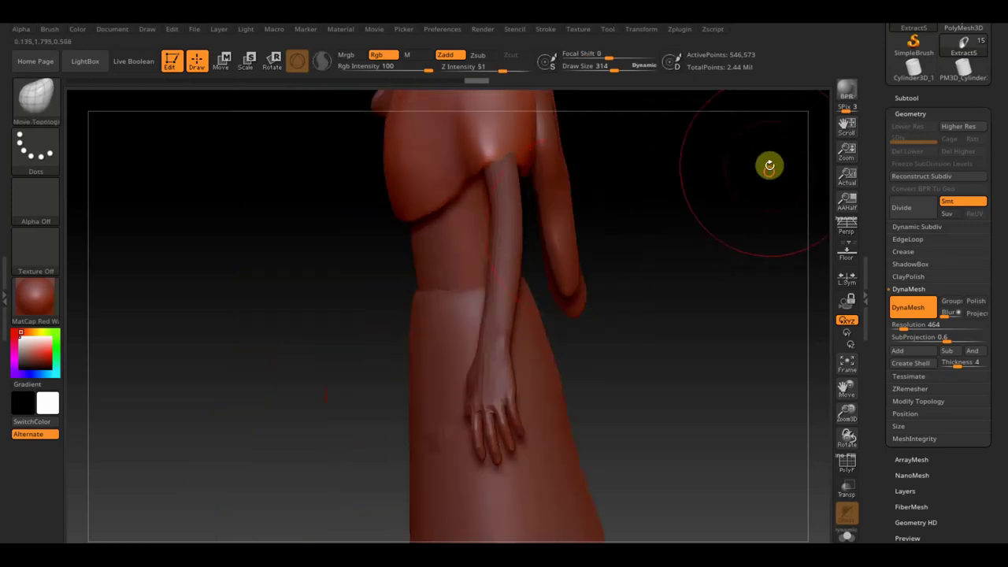
left_click_drag(769, 165, 598, 304)
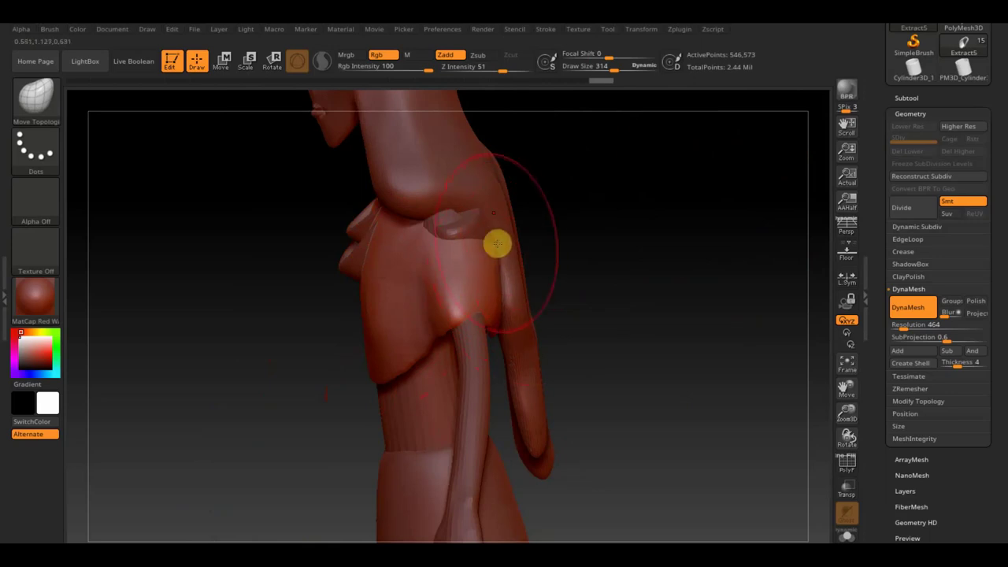
mouse_move(488, 243)
right_mouse_down()
mouse_move(556, 268)
mouse_move(480, 241)
right_mouse_up()
right_click_drag(711, 214, 791, 195)
Solo the Extract5 cape shell, briefly select PM3D_Cylinder3D_2, then reselect Extract5 and inspect it
left_click(913, 97)
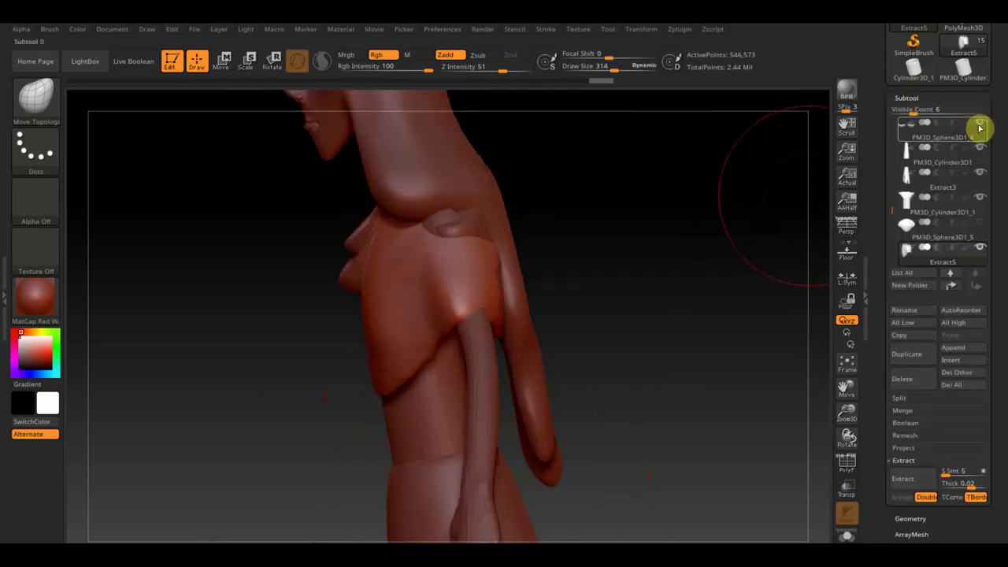
left_click(980, 124)
left_click_drag(788, 236, 669, 331)
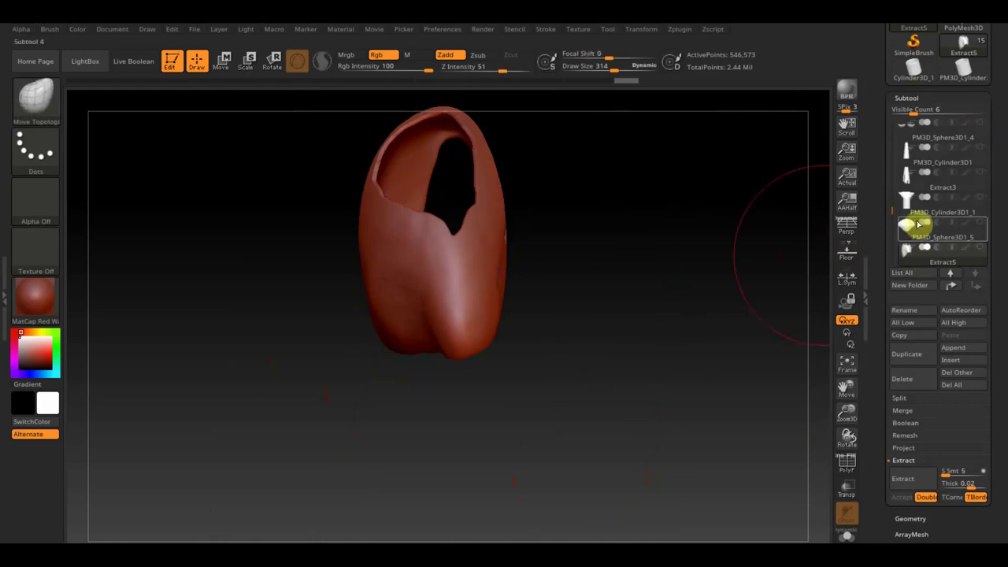
key("n")
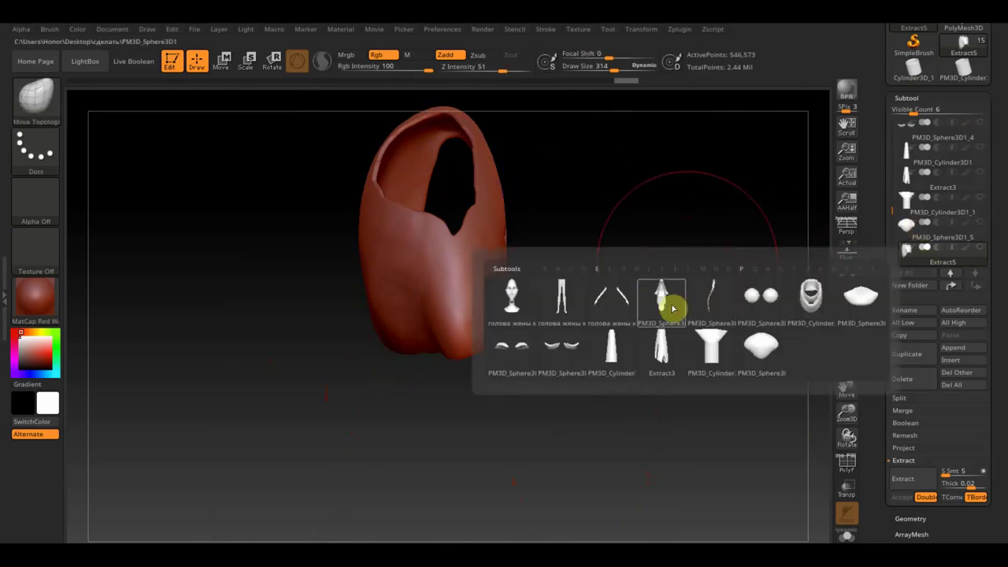
left_click(814, 301)
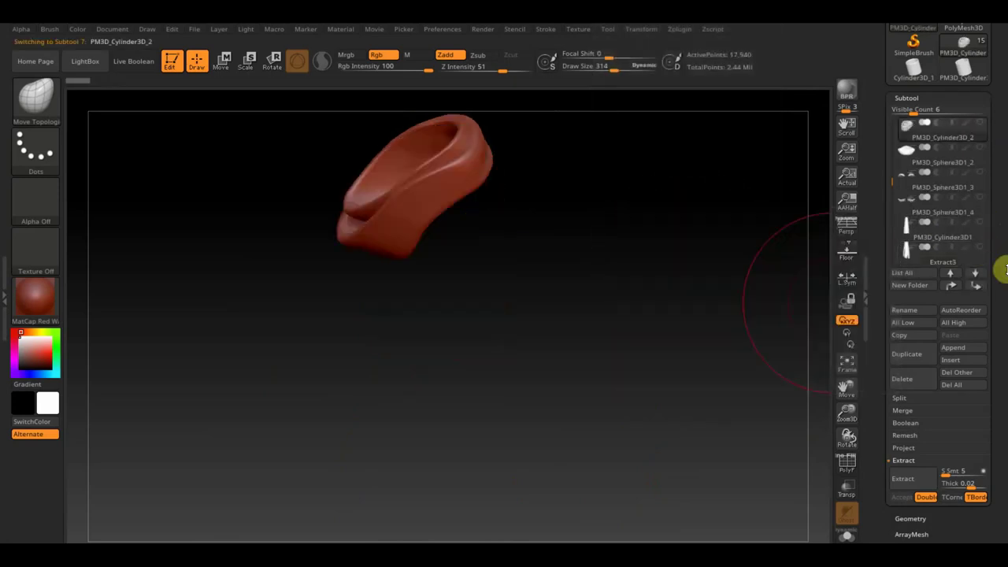
key("n")
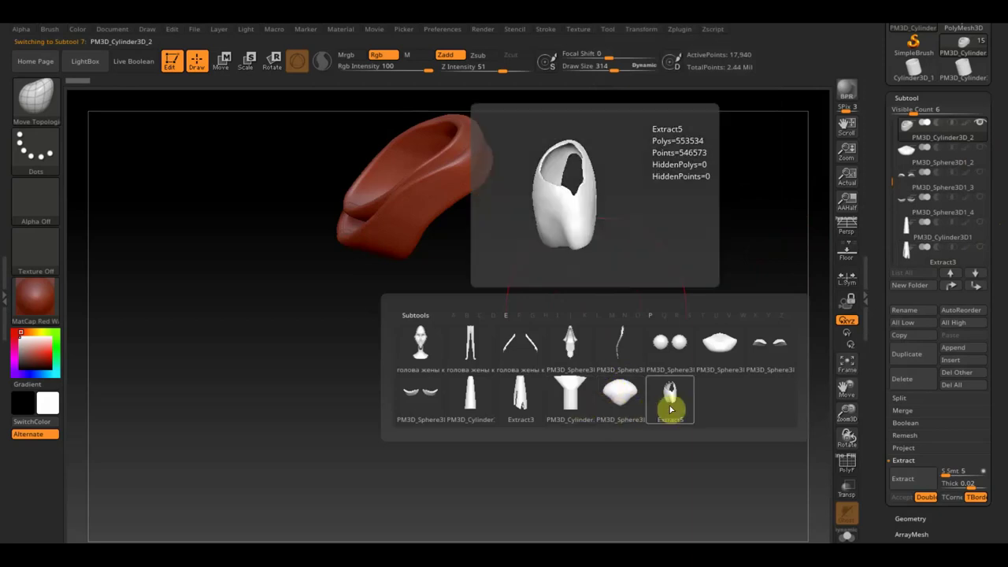
left_click(670, 409)
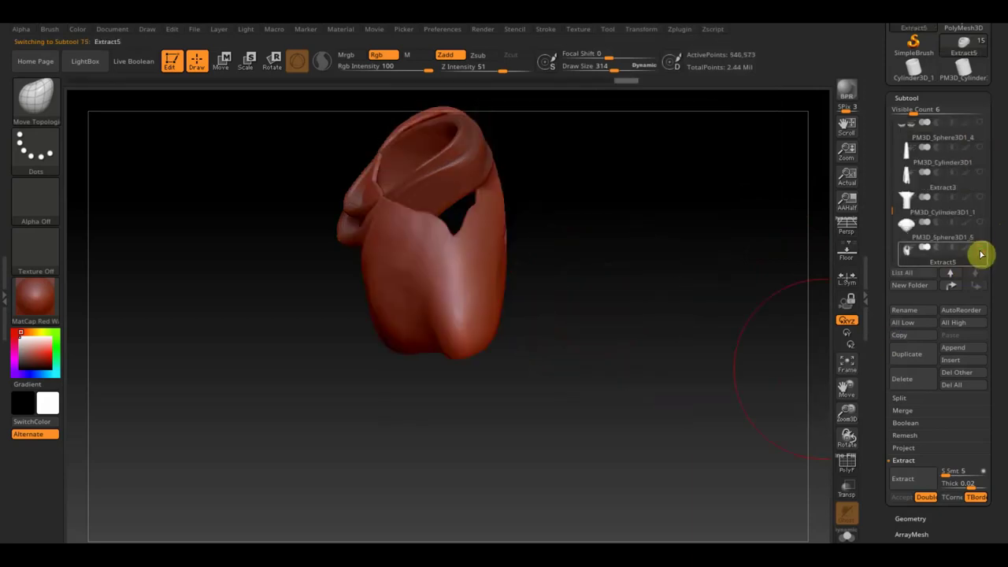
mouse_move(673, 317)
left_mouse_down("shift")
mouse_move(677, 331)
mouse_move(638, 419)
left_mouse_up("shift")
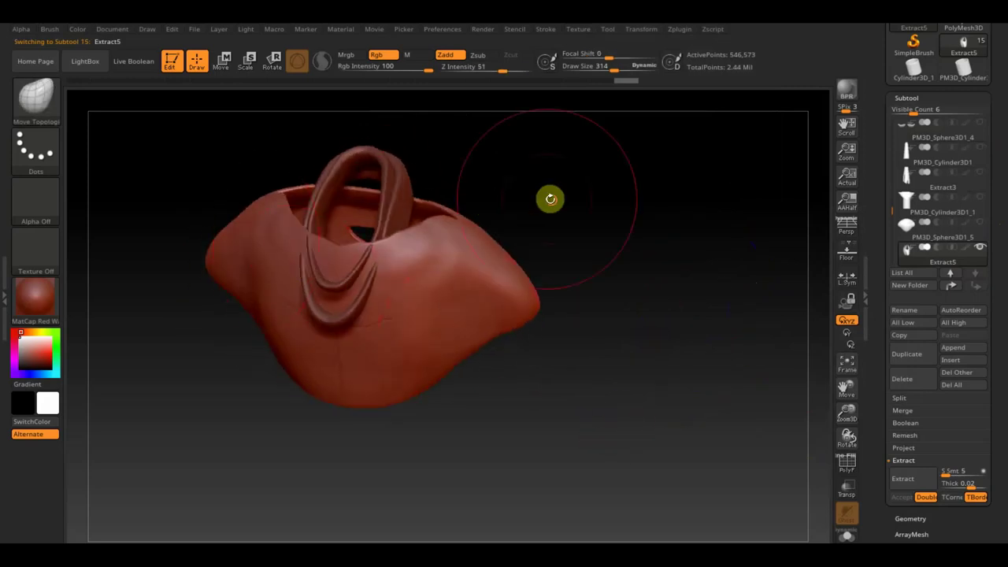
left_click_drag(551, 199, 459, 222)
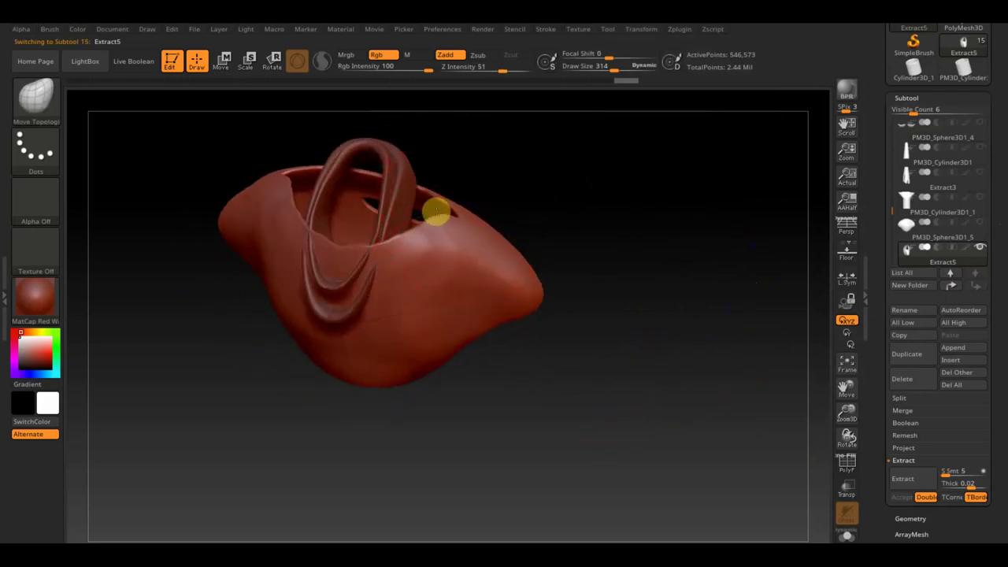
mouse_move(599, 208)
left_mouse_down()
mouse_move(685, 288)
mouse_move(691, 365)
left_mouse_up()
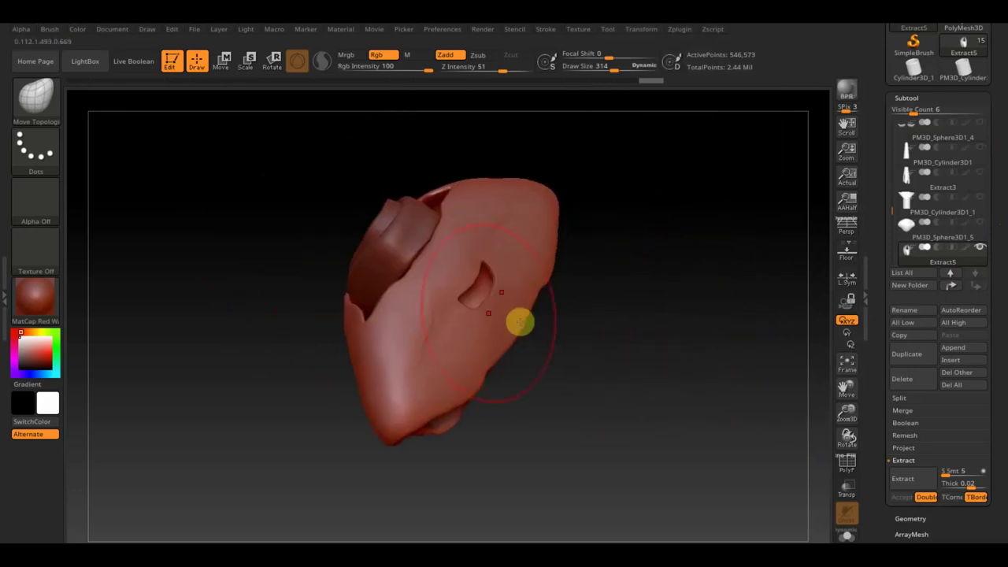
Reduce the brush size to about 201 and inspect the shell's neck loop from several angles
mouse_move(555, 319)
left_mouse_down()
mouse_move(588, 325)
mouse_move(531, 281)
left_mouse_up()
left_click_drag(645, 68, 605, 70)
mouse_move(644, 213)
left_mouse_down()
mouse_move(652, 215)
mouse_move(631, 220)
left_mouse_up()
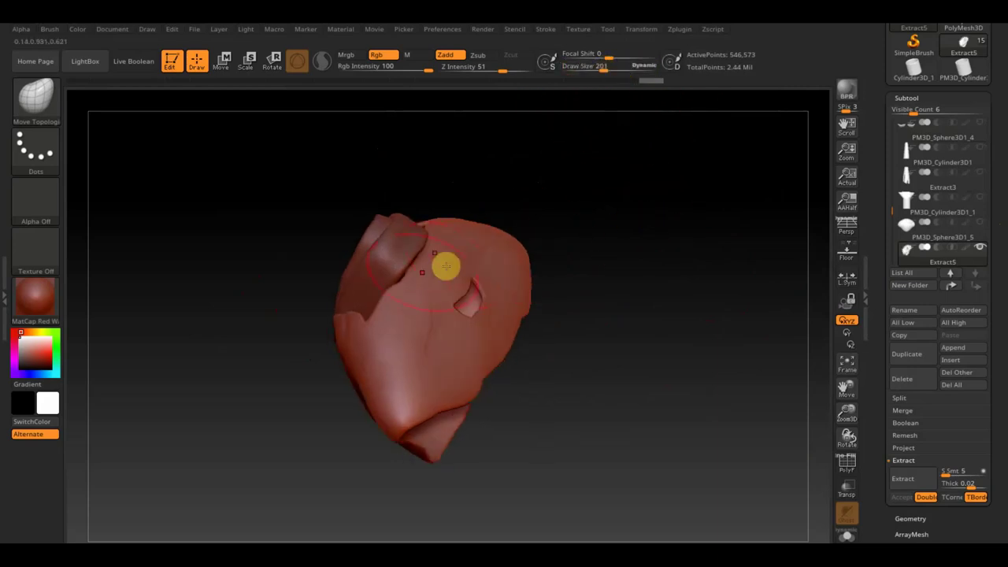
left_click_drag(574, 263, 630, 225)
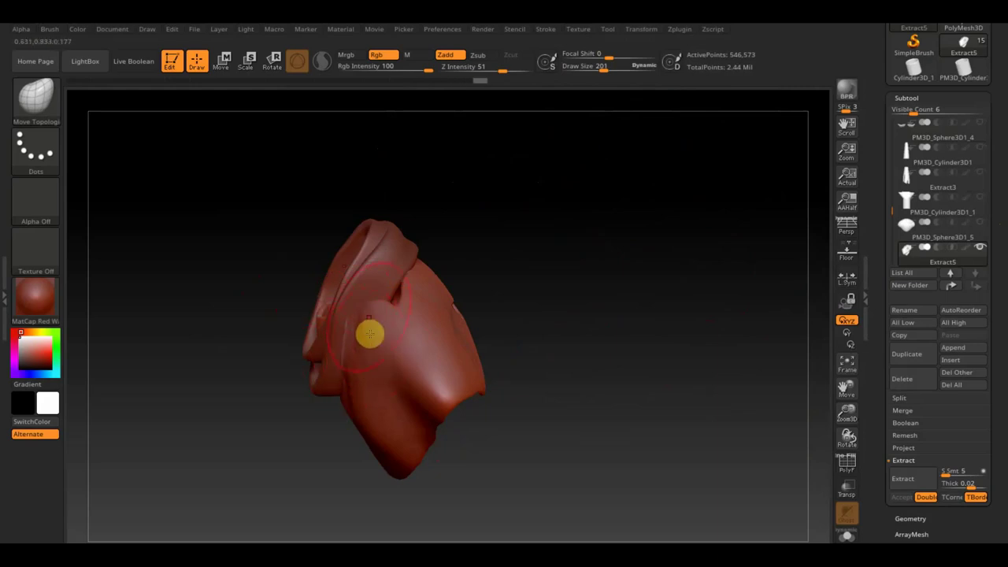
left_click_drag(504, 307, 531, 275)
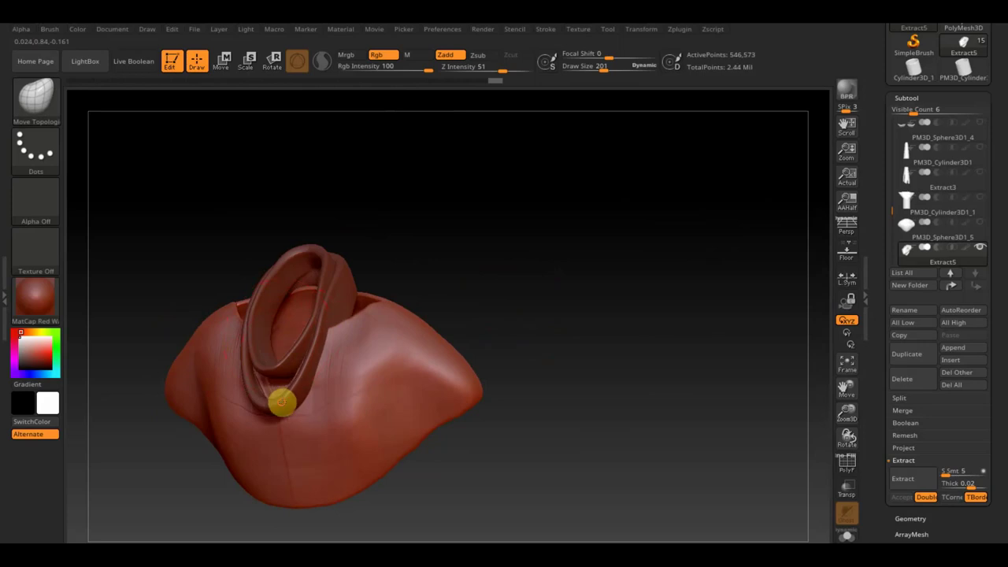
left_click_drag(282, 403, 477, 302)
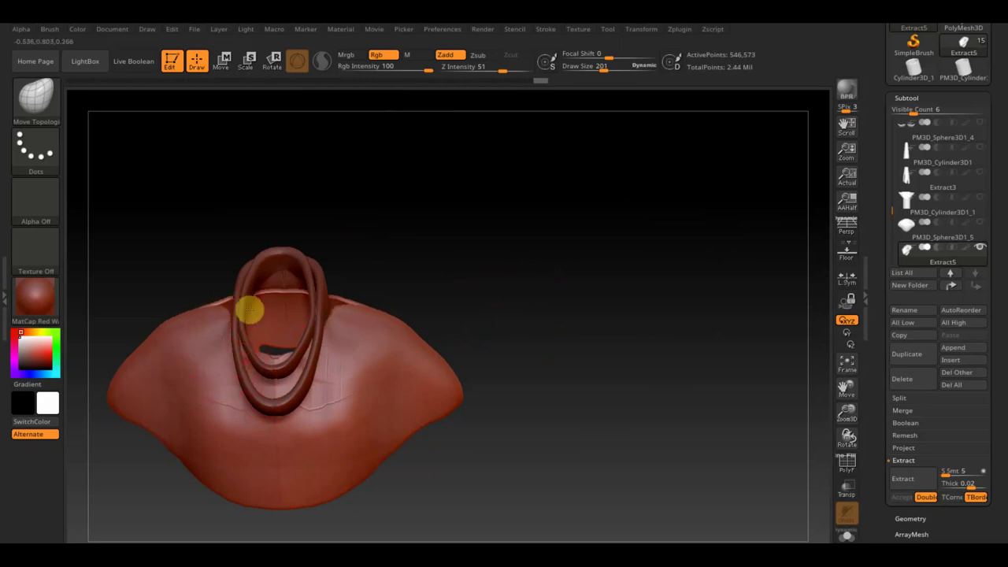
left_click_drag(432, 264, 466, 292)
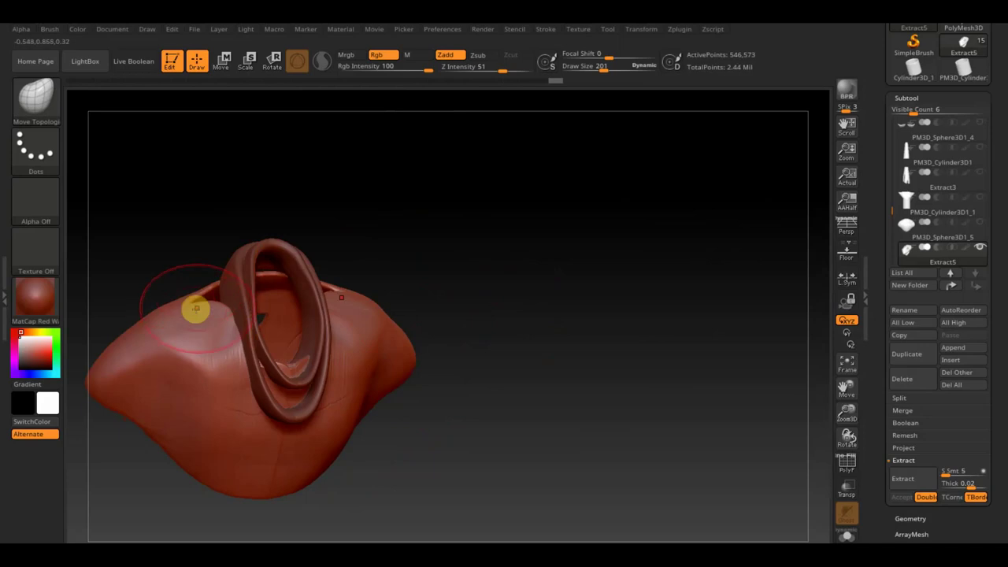
left_click_drag(391, 285, 433, 318)
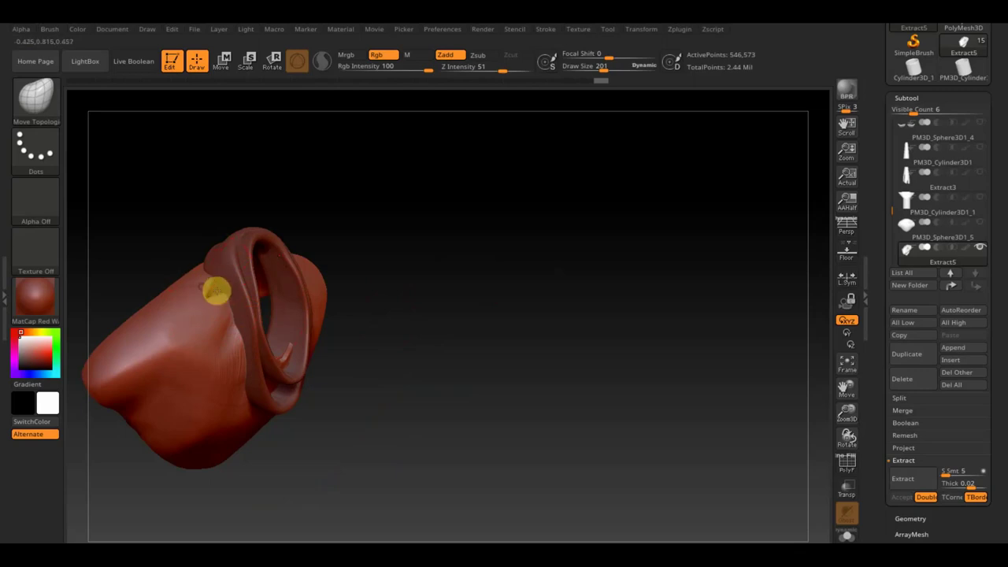
left_click_drag(291, 295, 203, 301)
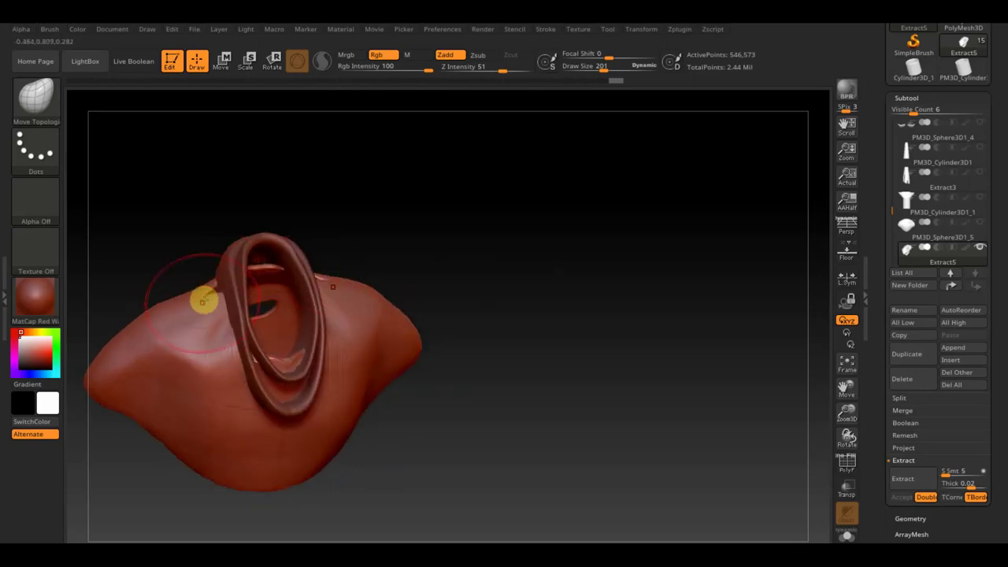
mouse_move(435, 275)
left_mouse_down()
mouse_move(281, 252)
mouse_move(354, 250)
mouse_move(302, 278)
mouse_move(369, 263)
mouse_move(385, 349)
mouse_move(319, 327)
left_mouse_up()
left_click_drag(529, 324, 528, 362)
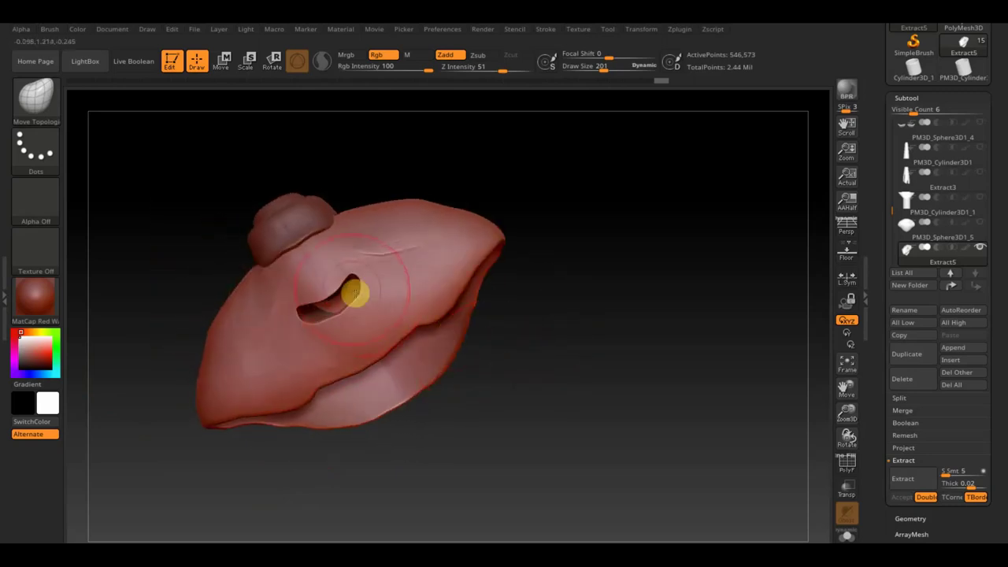
Close the opening in the cape, remesh the shell, and smooth the shoulder piece's creases
mouse_move(341, 308)
left_mouse_down()
mouse_move(367, 275)
mouse_move(308, 319)
left_mouse_up()
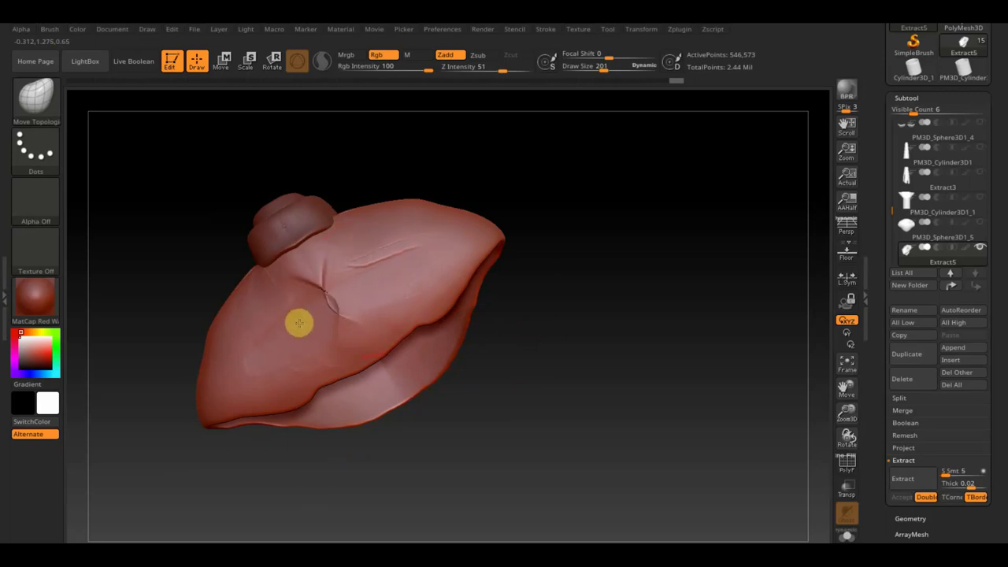
left_click_drag(590, 345, 641, 319)
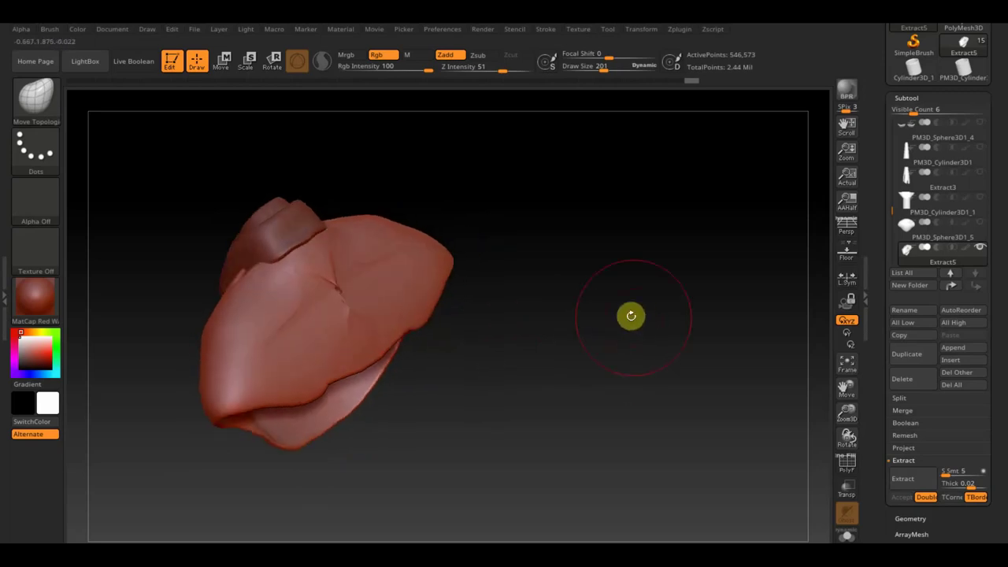
left_click_drag(602, 225, 658, 320, "ctrl+shift")
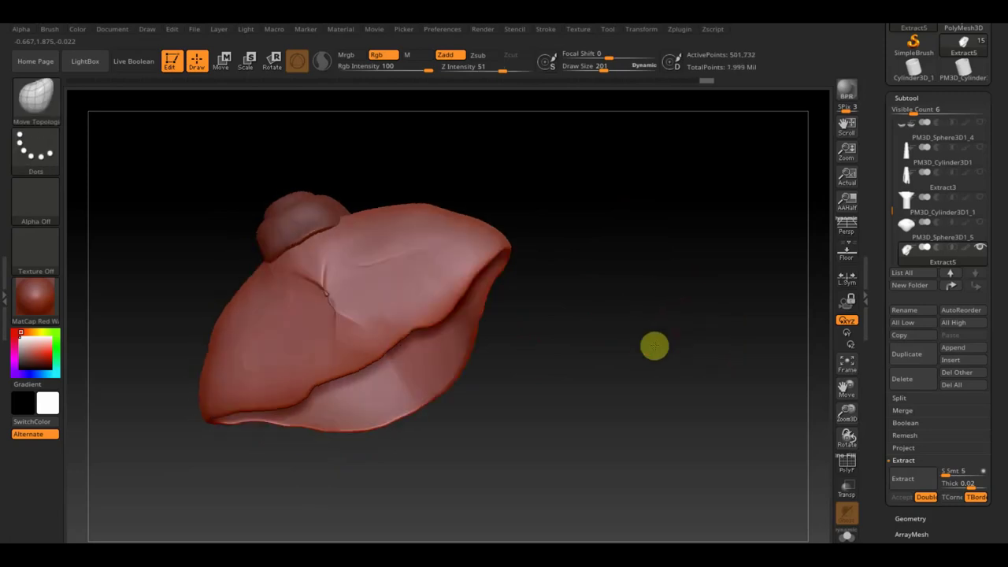
mouse_move(338, 288)
left_mouse_down("shift")
mouse_move(339, 302)
mouse_move(314, 306)
left_mouse_up("shift")
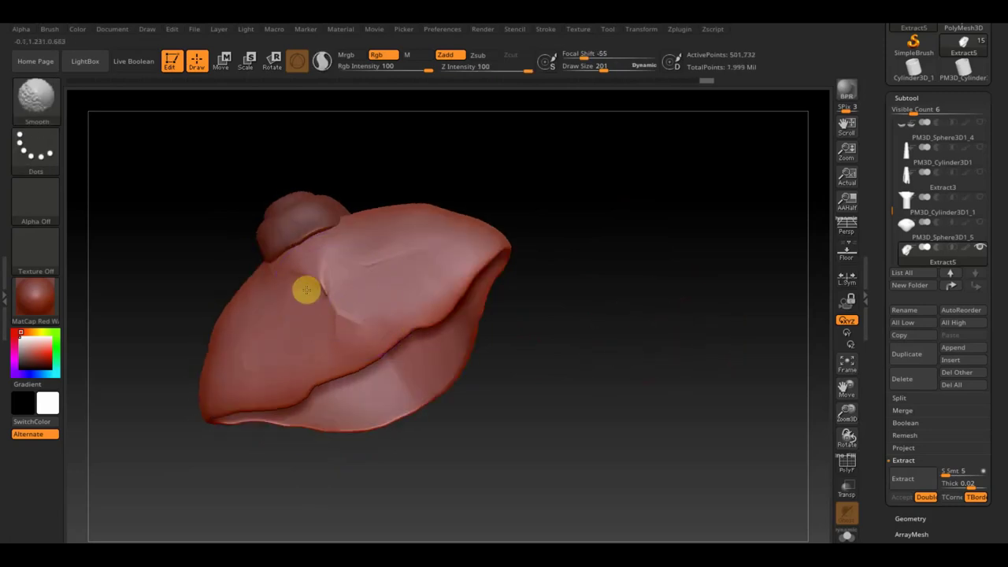
mouse_move(383, 344)
left_mouse_down("shift")
mouse_move(448, 311)
mouse_move(393, 350)
mouse_move(410, 342)
mouse_move(418, 358)
mouse_move(513, 355)
mouse_move(434, 402)
mouse_move(436, 348)
left_mouse_up("shift")
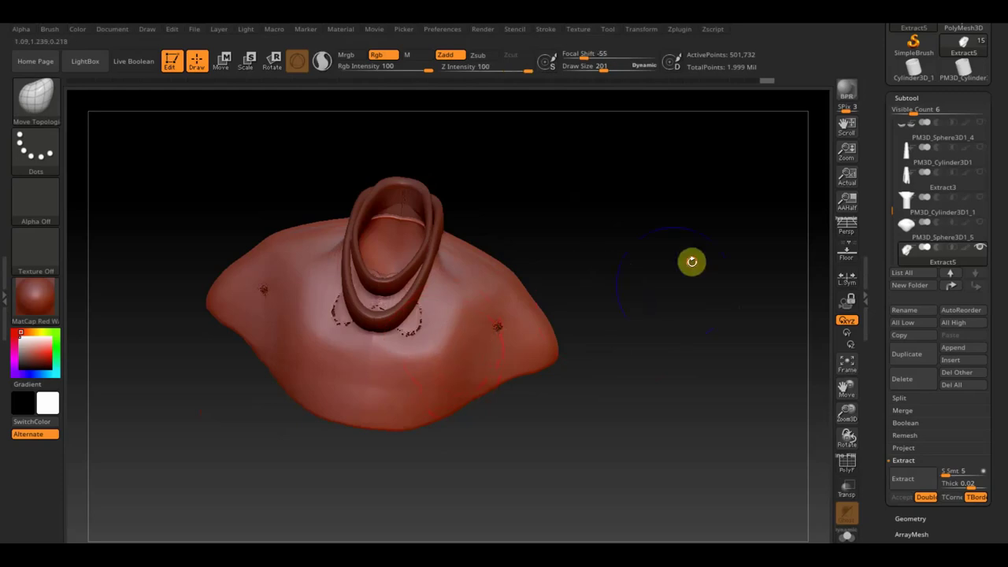
left_click_drag(692, 262, 546, 288, "shift")
mouse_move(639, 266)
left_mouse_down("alt")
mouse_move(701, 317)
mouse_move(330, 330)
left_mouse_up("alt")
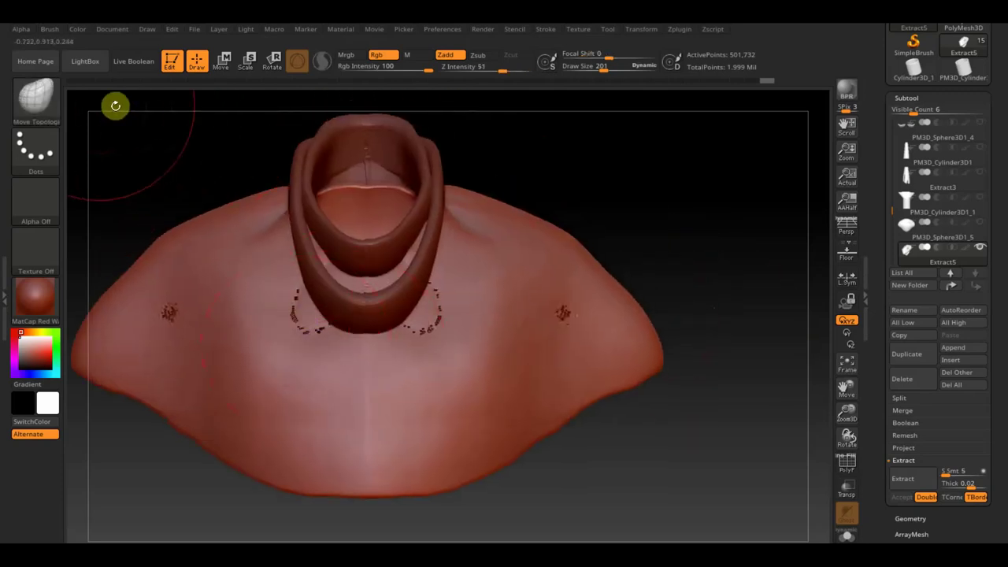
left_click(36, 101)
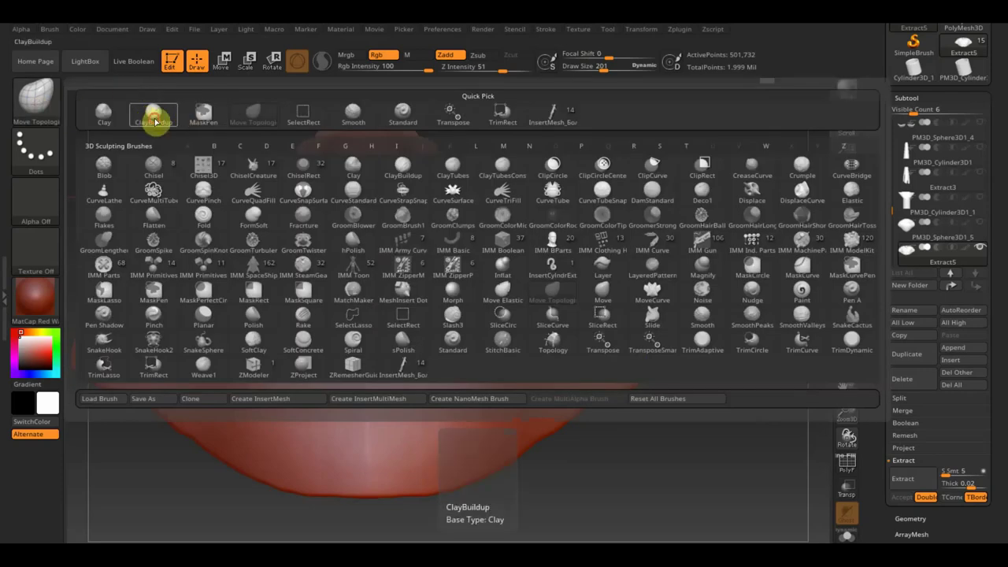
Set up the ClayBuildup brush with Auto Masking, a smaller Draw Size and lower Z Intensity
left_click(156, 121)
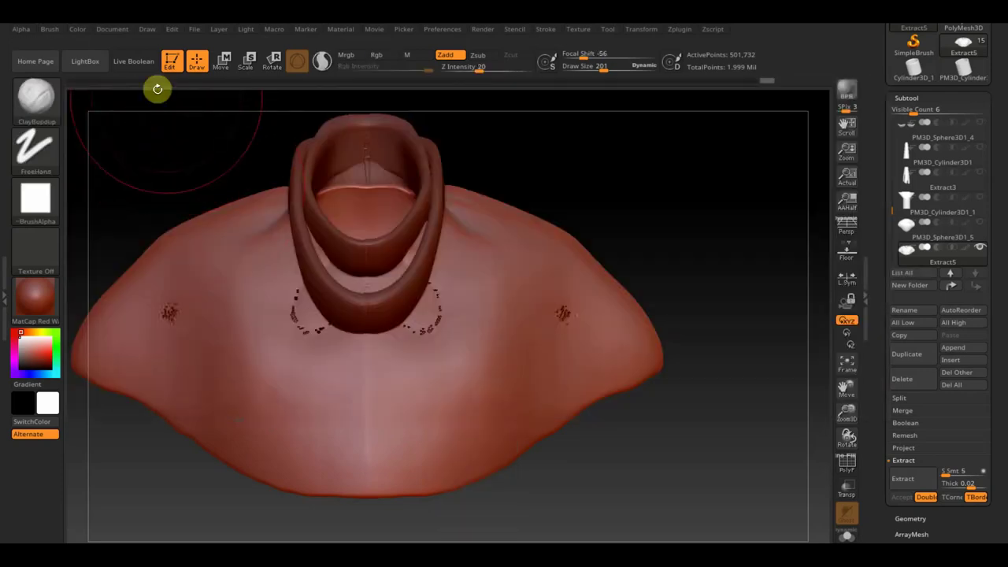
left_click(50, 30)
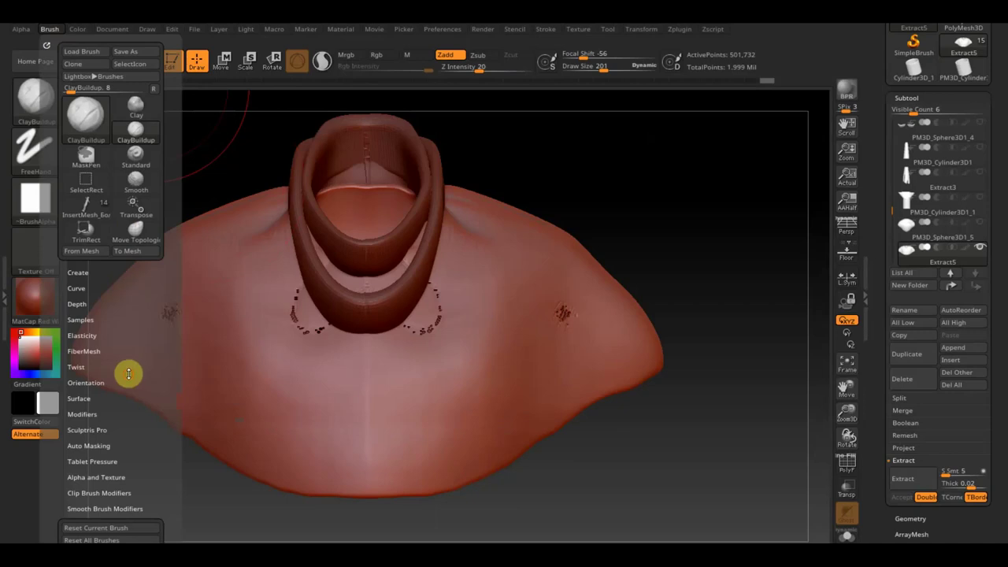
scroll(125, 366, "down", 2)
left_click(94, 392)
scroll(126, 346, "down", 2)
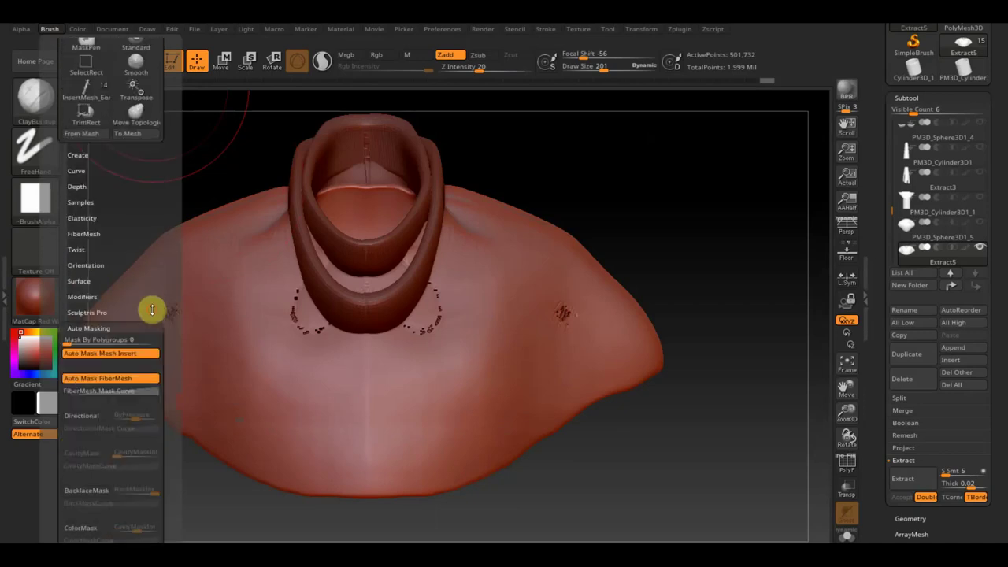
scroll(146, 315, "down", 3)
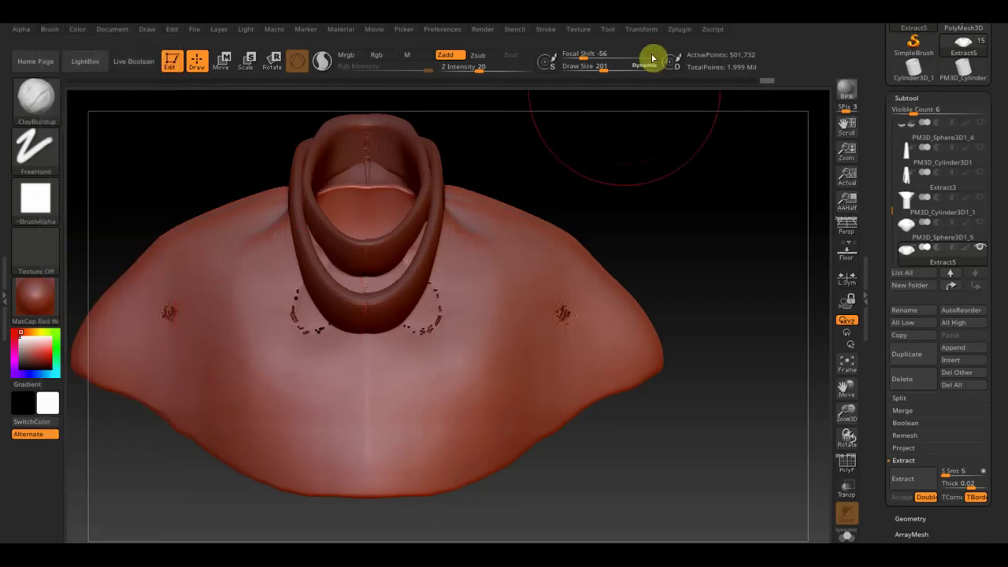
left_click_drag(603, 68, 585, 71)
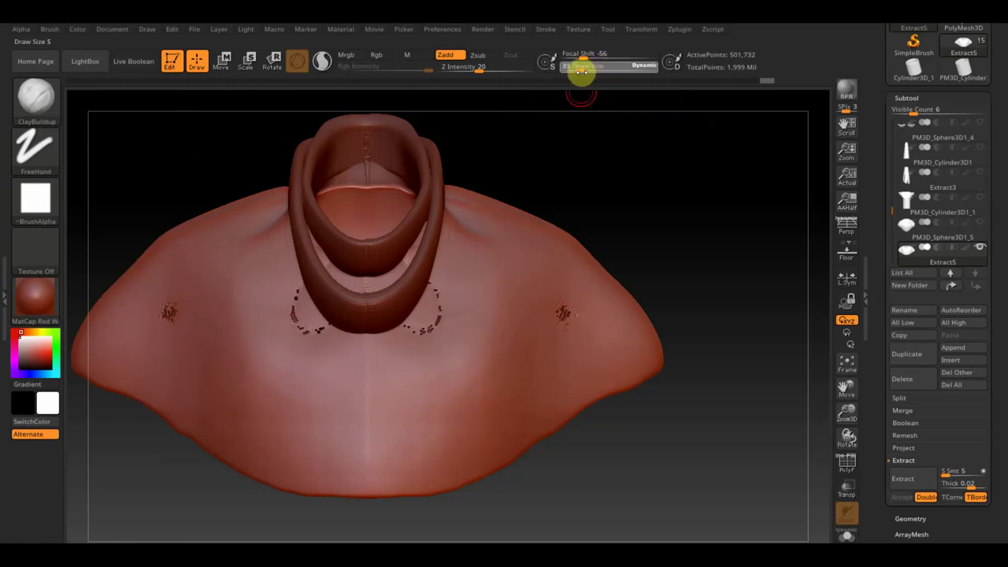
left_click_drag(492, 69, 448, 69)
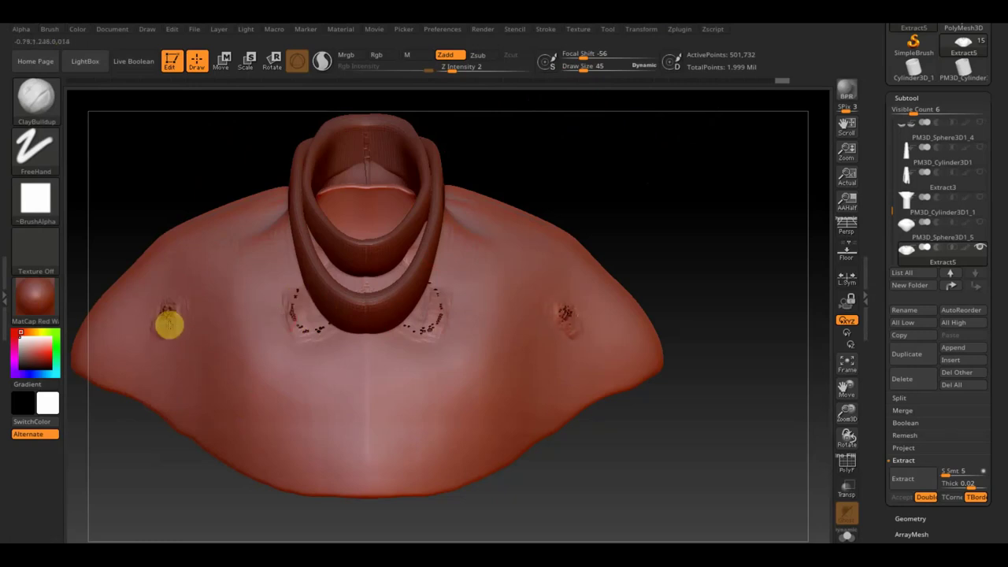
Build rough clay texture on the shoulder and collar spots at Z Intensity 7
left_click(165, 304)
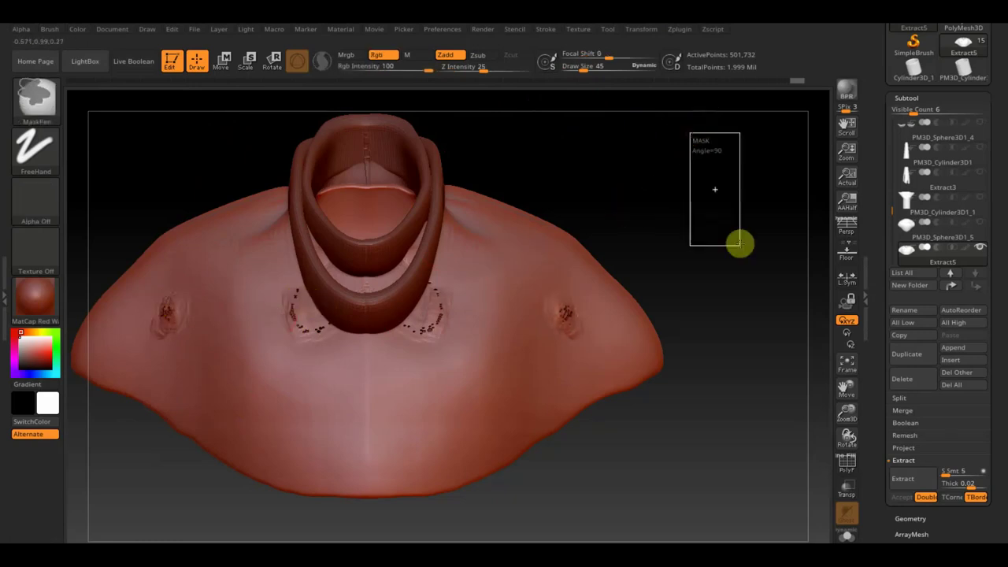
mouse_move(677, 394)
left_mouse_down()
mouse_move(706, 406)
mouse_move(690, 395)
mouse_move(700, 419)
left_mouse_up()
mouse_move(585, 68)
left_mouse_down()
mouse_move(599, 73)
mouse_move(585, 74)
left_mouse_up()
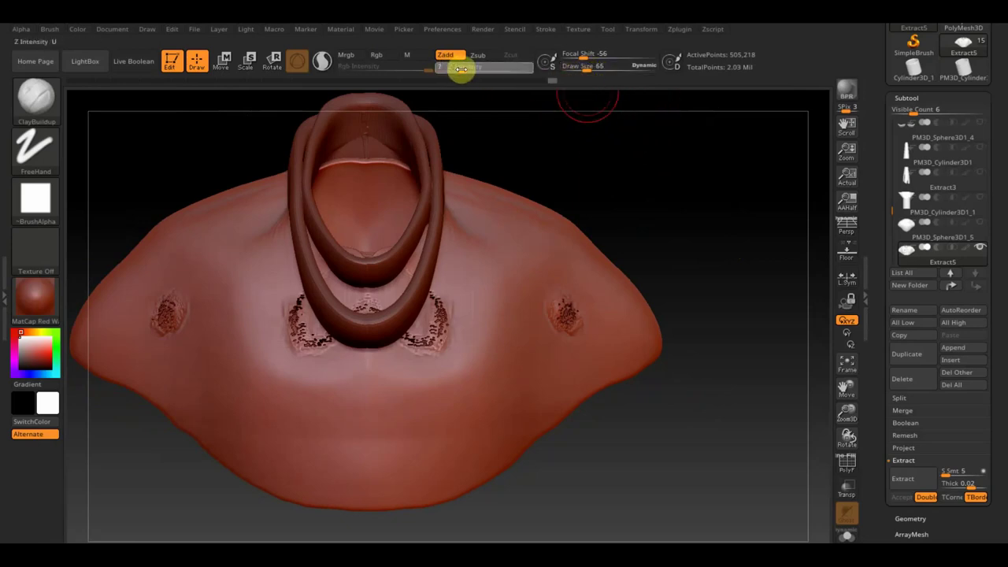
left_click_drag(461, 68, 463, 69)
mouse_move(299, 310)
left_mouse_down()
mouse_move(313, 306)
mouse_move(295, 322)
mouse_move(286, 315)
left_mouse_up()
mouse_move(153, 295)
left_mouse_down()
mouse_move(171, 323)
mouse_move(168, 313)
left_mouse_up()
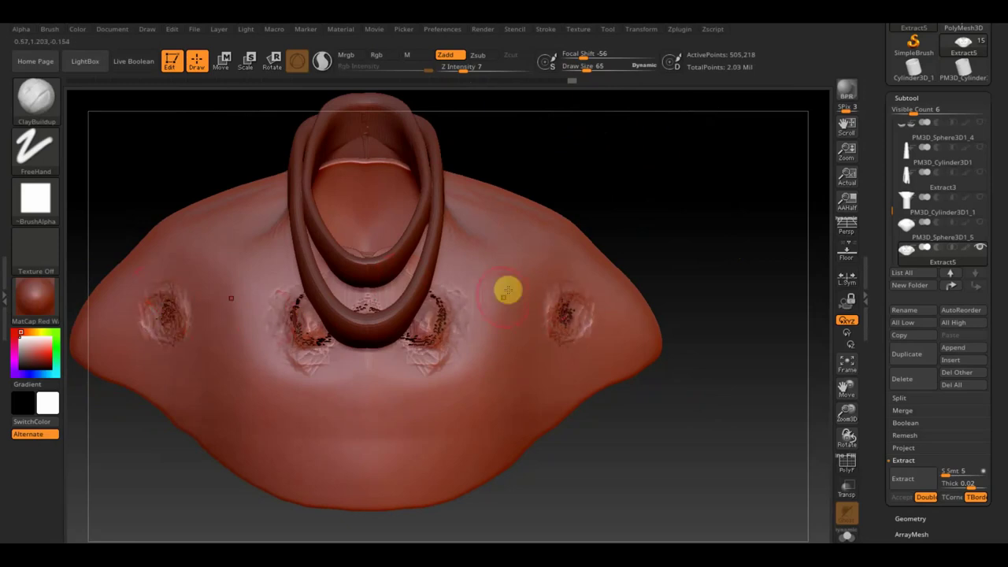
key("ctrl")
mouse_move(722, 220)
left_mouse_down()
mouse_move(749, 200)
mouse_move(773, 143)
mouse_move(768, 128)
mouse_move(726, 218)
mouse_move(685, 266)
left_mouse_up()
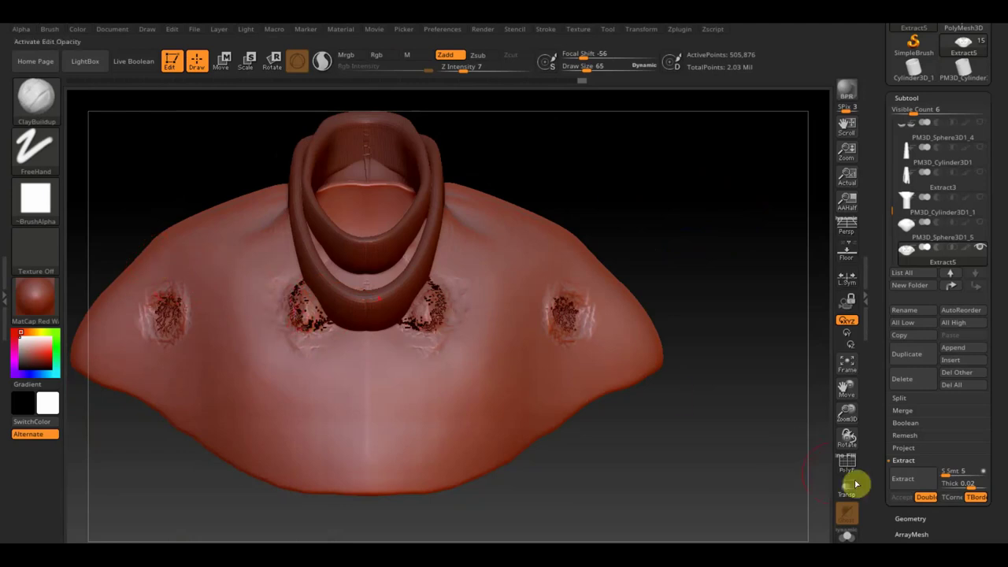
Inflate the shell slightly with Deformation and smooth away the left rough patches
scroll(999, 456, "down", 5)
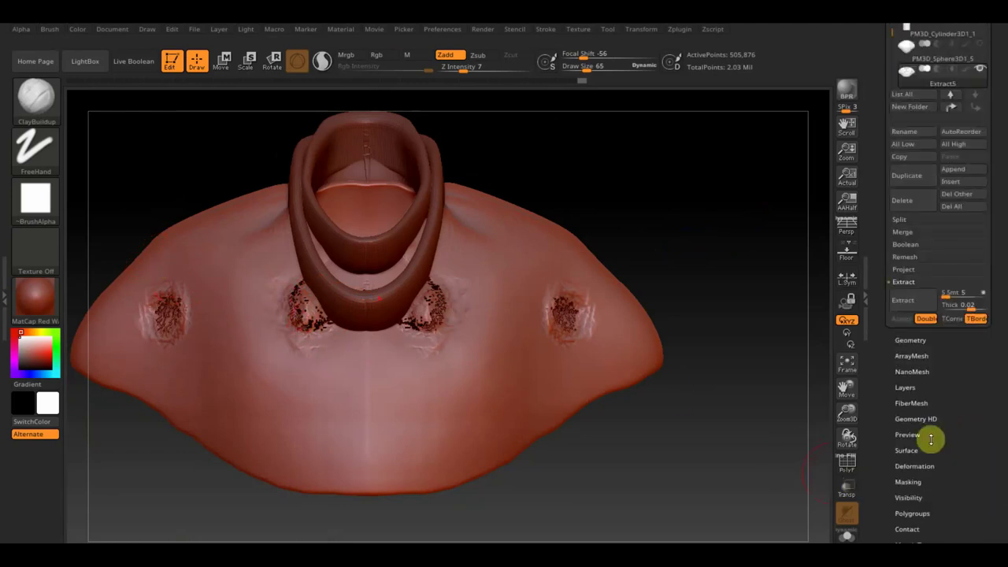
scroll(941, 393, "down", 2)
left_click(913, 417)
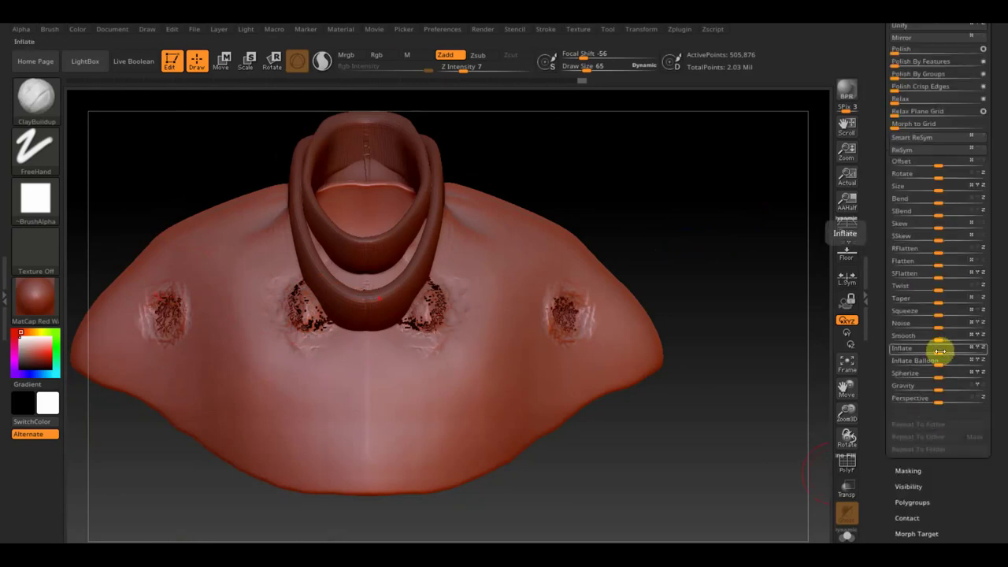
left_click_drag(942, 351, 943, 350)
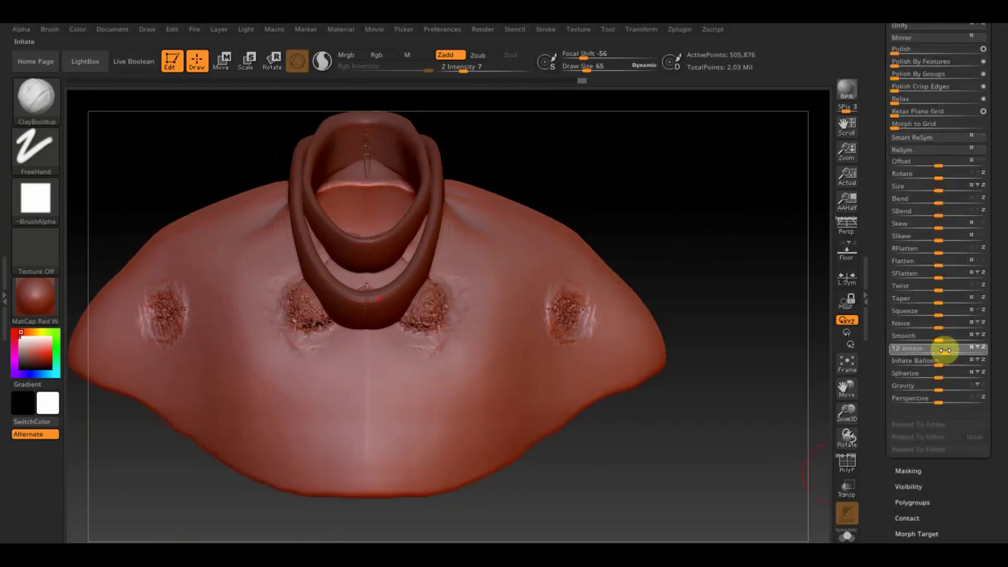
left_click(773, 272)
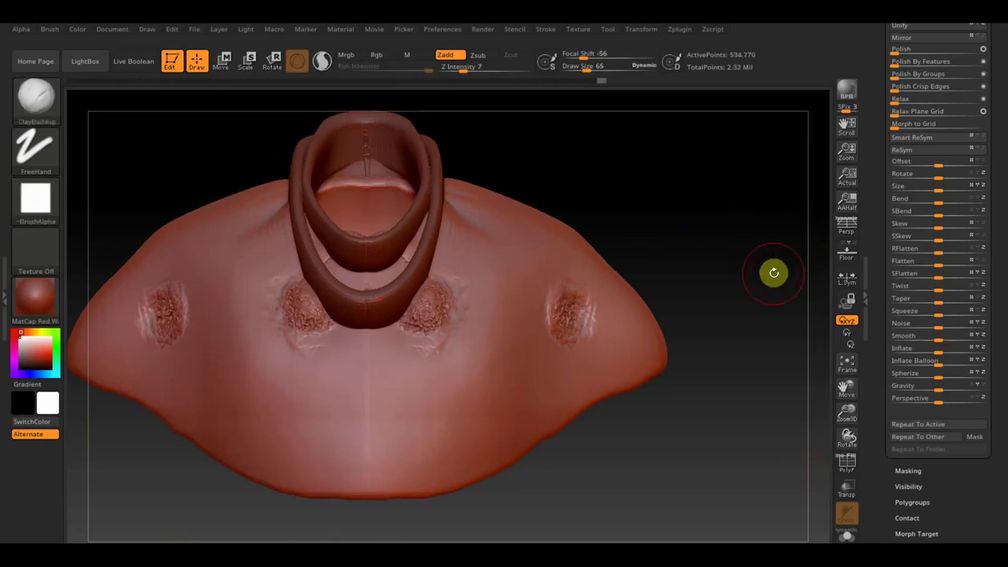
mouse_move(184, 299)
left_mouse_down("shift")
mouse_move(145, 326)
mouse_move(187, 289)
left_mouse_up("shift")
left_click_drag(285, 312, 306, 323, "shift")
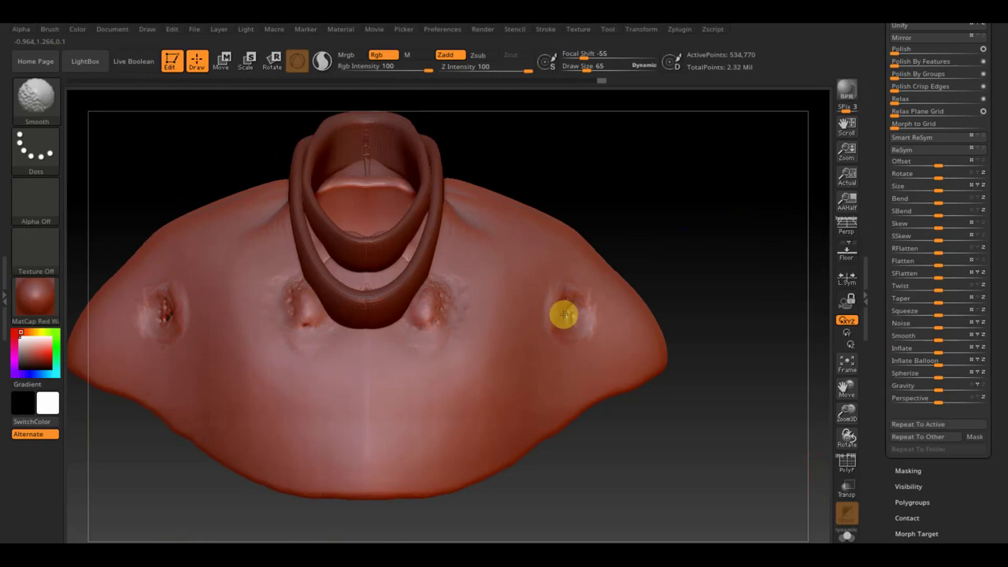
Sculpt a small pit in the right patch, smooth the surrounding bumps, and inflate again
left_click_drag(569, 318, 577, 327)
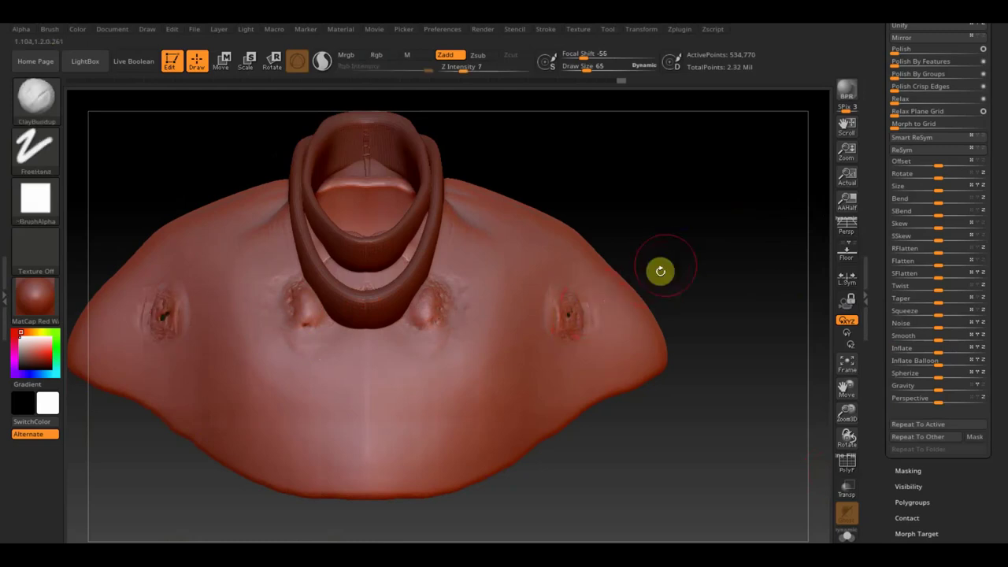
key("ctrl")
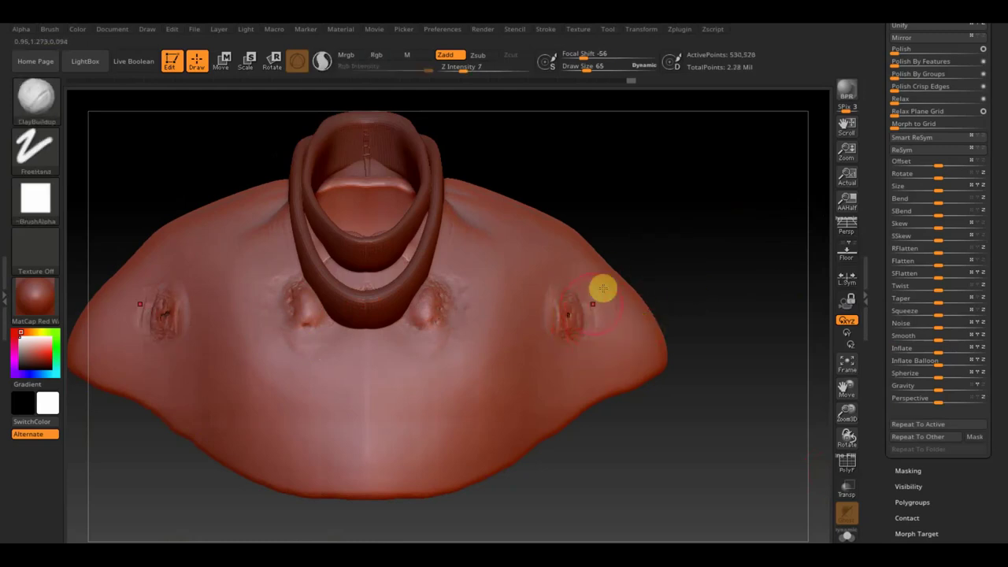
mouse_move(573, 313)
left_mouse_down()
mouse_move(567, 318)
mouse_move(581, 314)
left_mouse_up()
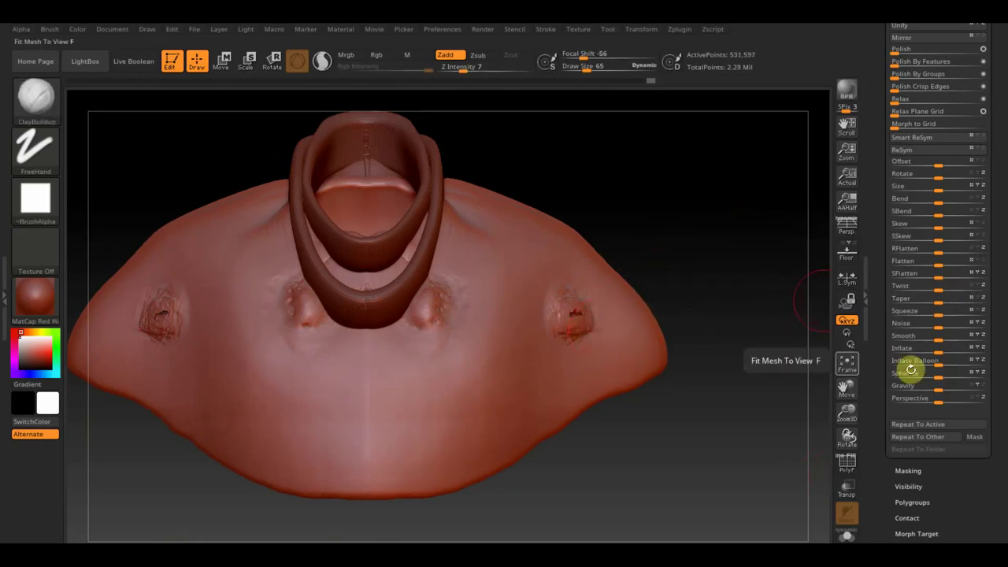
key("shift")
left_click_drag(578, 308, 565, 338, "shift")
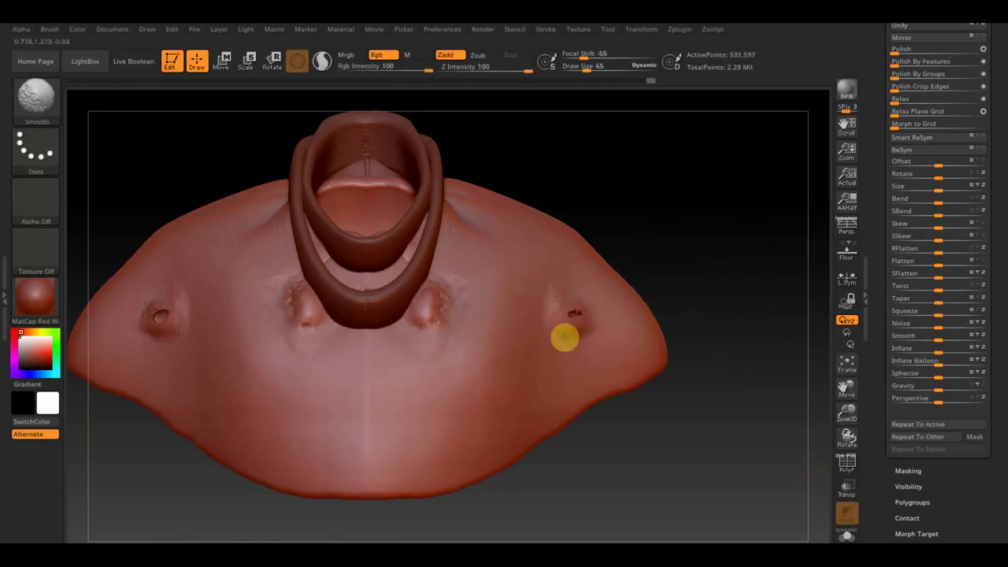
left_click_drag(333, 342, 286, 290, "shift")
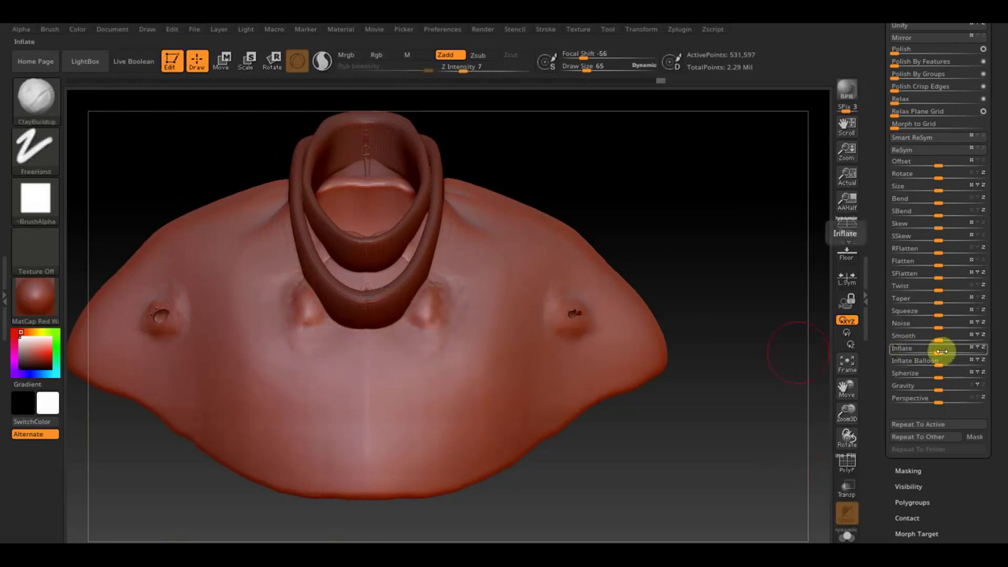
left_click_drag(941, 350, 943, 355)
key("ctrl")
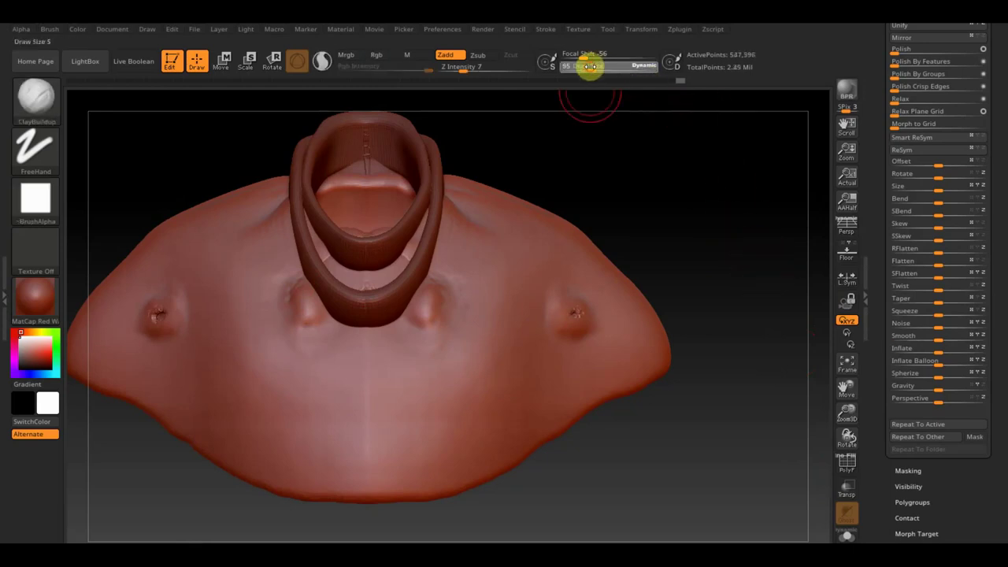
key("shift")
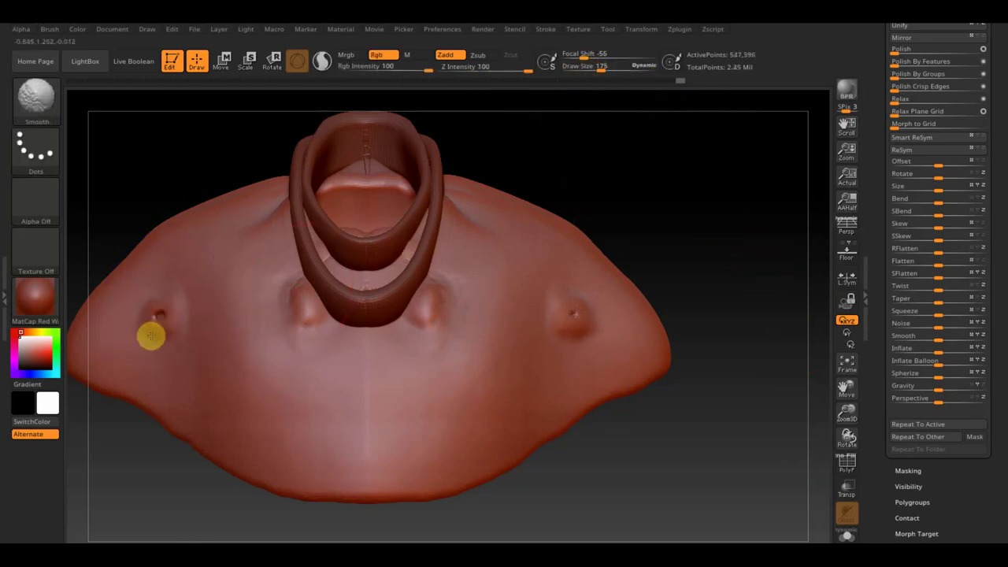
mouse_move(146, 454)
left_mouse_down()
mouse_move(203, 443)
mouse_move(187, 452)
left_mouse_up()
left_click(36, 94)
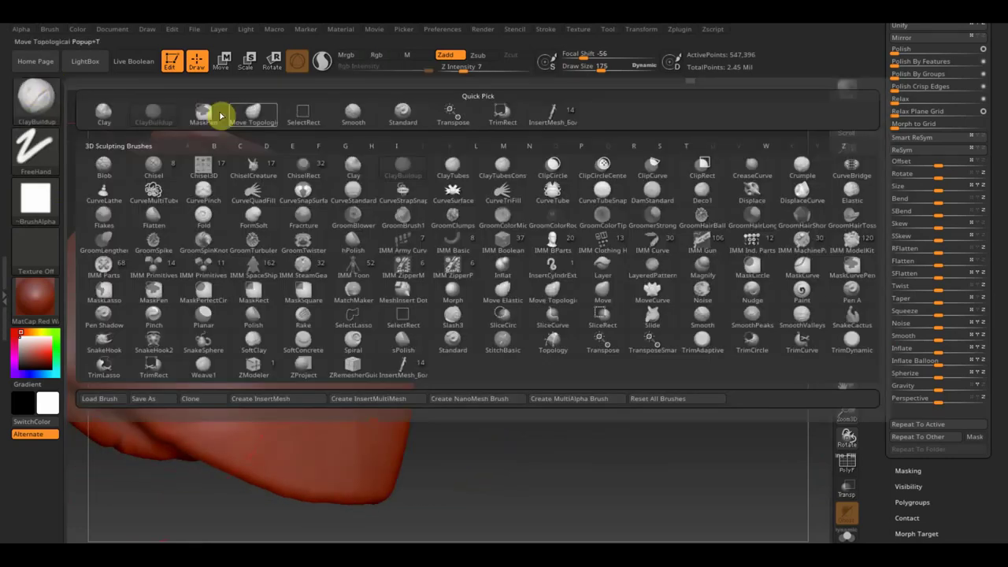
Reduce the brush size to 77 and smooth the torso around and inside the neck ring
left_click(254, 116)
left_click_drag(607, 71, 586, 70)
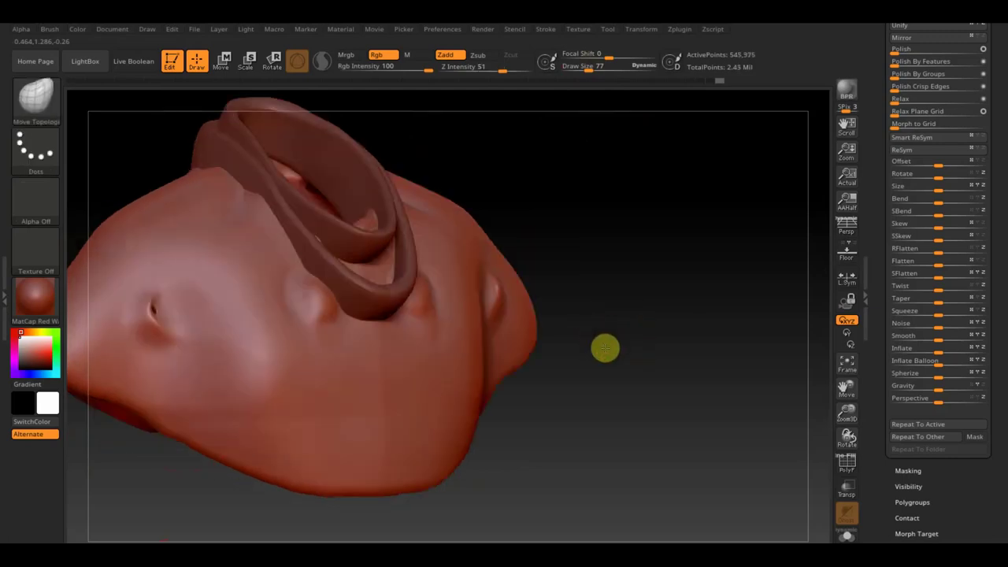
left_click_drag(605, 348, 581, 351, "shift")
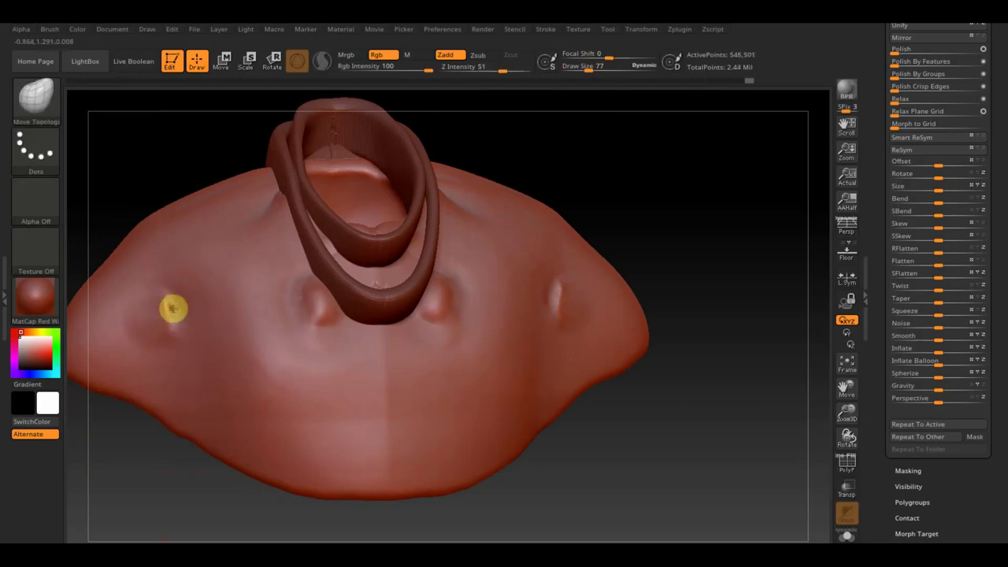
left_click_drag(293, 308, 316, 306, "shift")
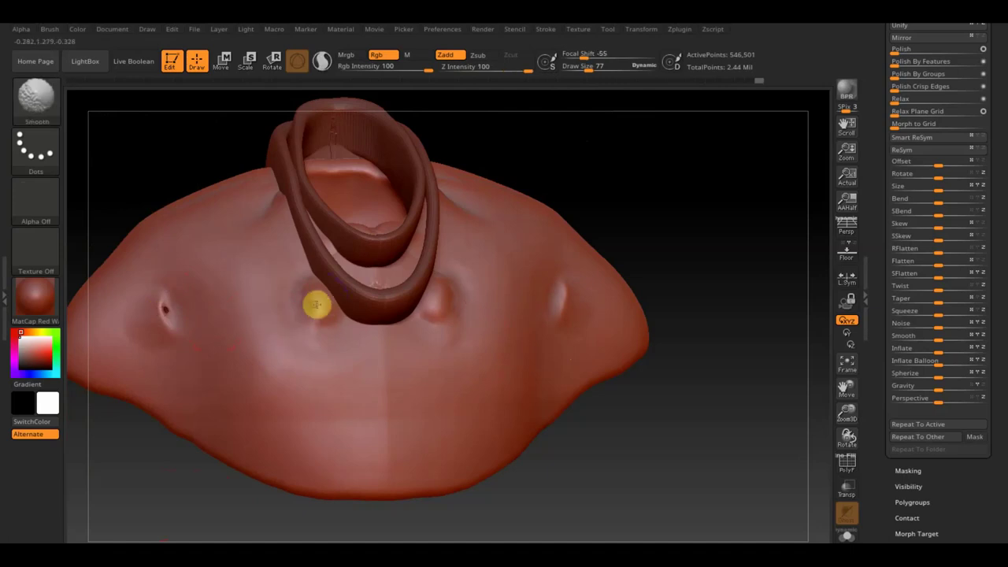
mouse_move(524, 193)
left_mouse_down()
mouse_move(551, 175)
mouse_move(533, 252)
mouse_move(526, 245)
left_mouse_up()
mouse_move(391, 168)
left_mouse_down("shift")
mouse_move(349, 186)
mouse_move(352, 299)
mouse_move(401, 270)
mouse_move(346, 272)
mouse_move(418, 306)
mouse_move(446, 298)
left_mouse_up("shift")
left_click_drag(606, 429, 638, 356)
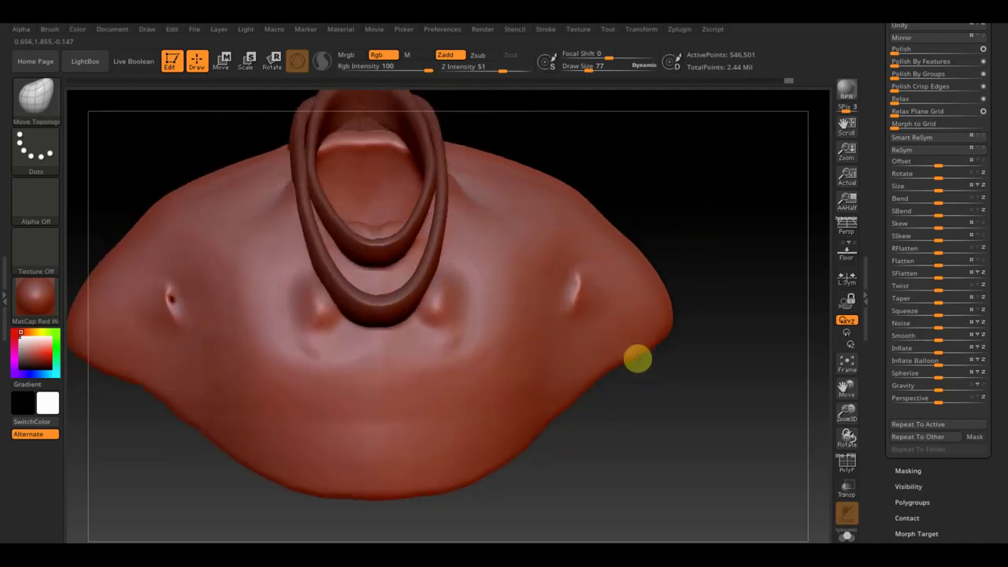
Add nipple dimples to the chest bumps with a size 33 ClayBuildup brush, smoothing the left one
left_click(23, 101)
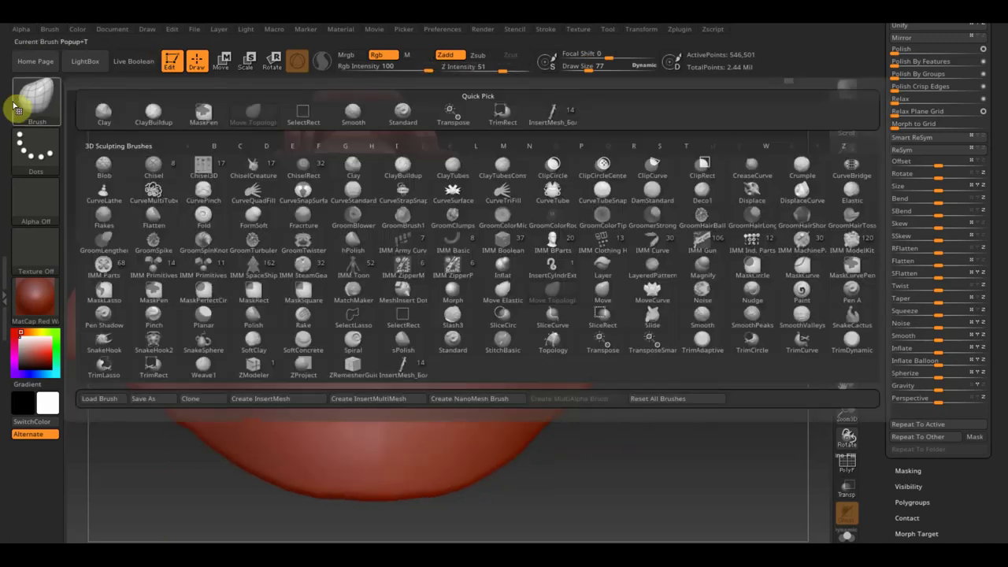
left_click(152, 115)
left_click_drag(590, 68, 575, 72)
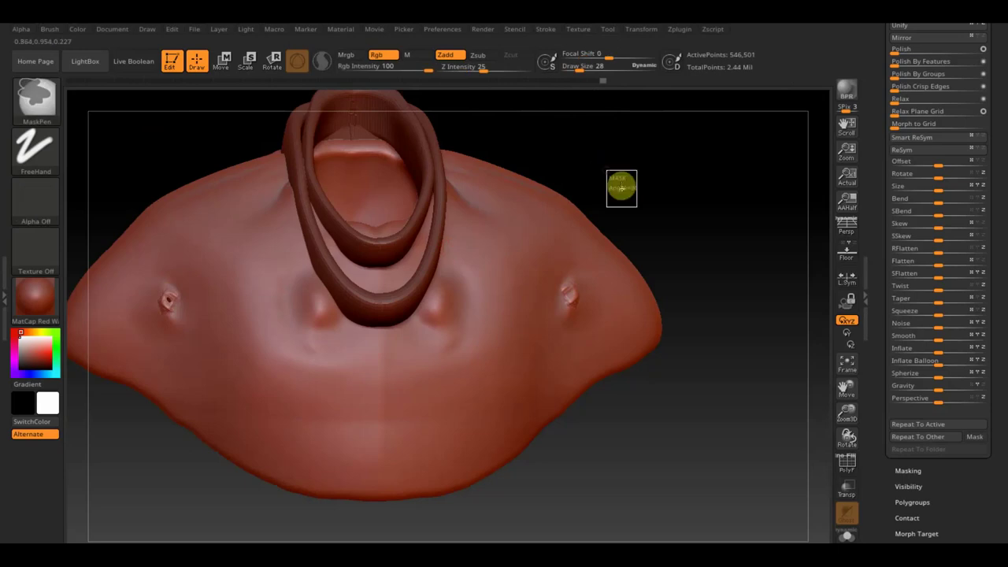
left_click(169, 305)
key("shift")
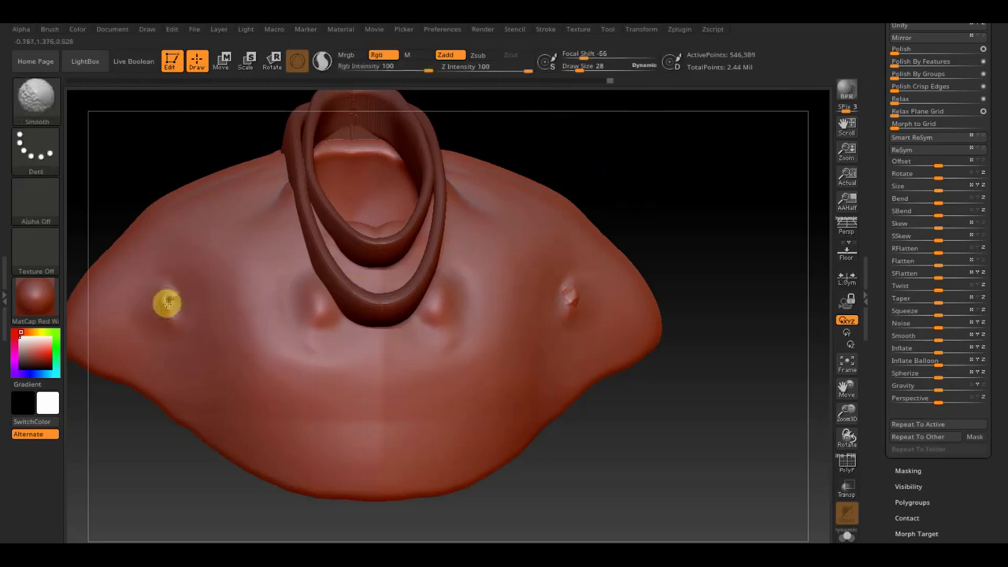
left_click_drag(167, 303, 171, 307, "shift")
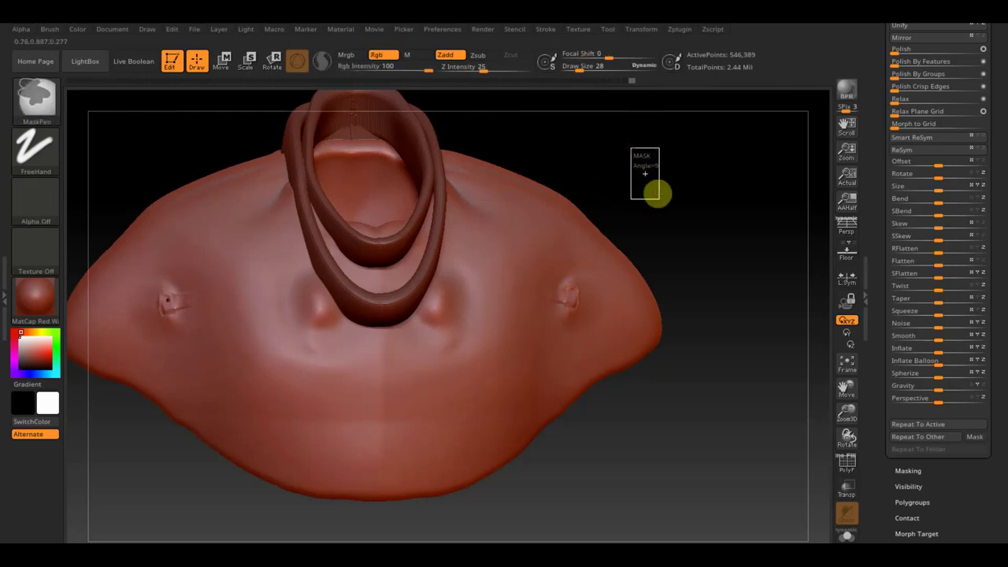
Build up both nipples with ClayBuildup, then Shift-smooth the left nipple detail
left_click(168, 303)
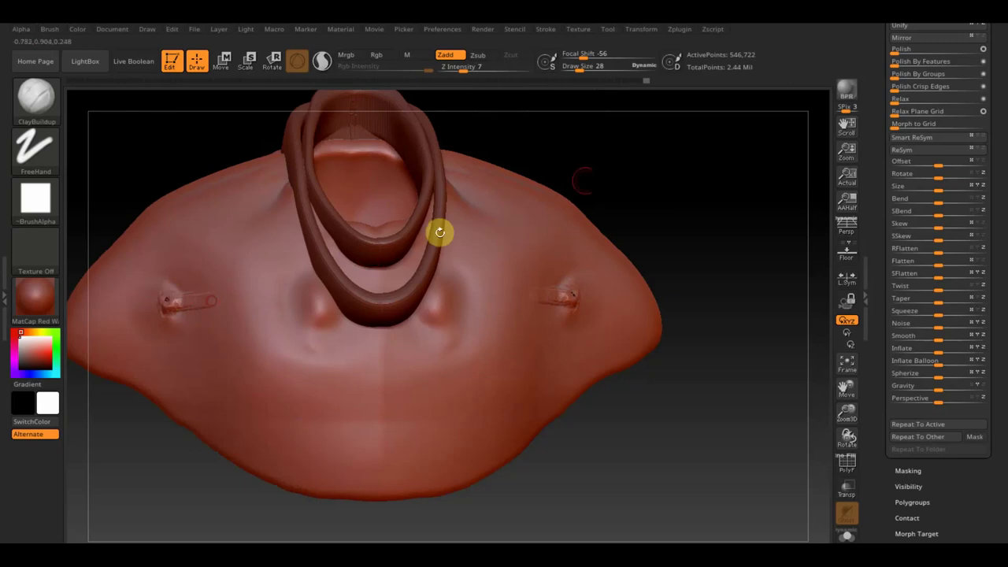
left_click(184, 314)
key("shift")
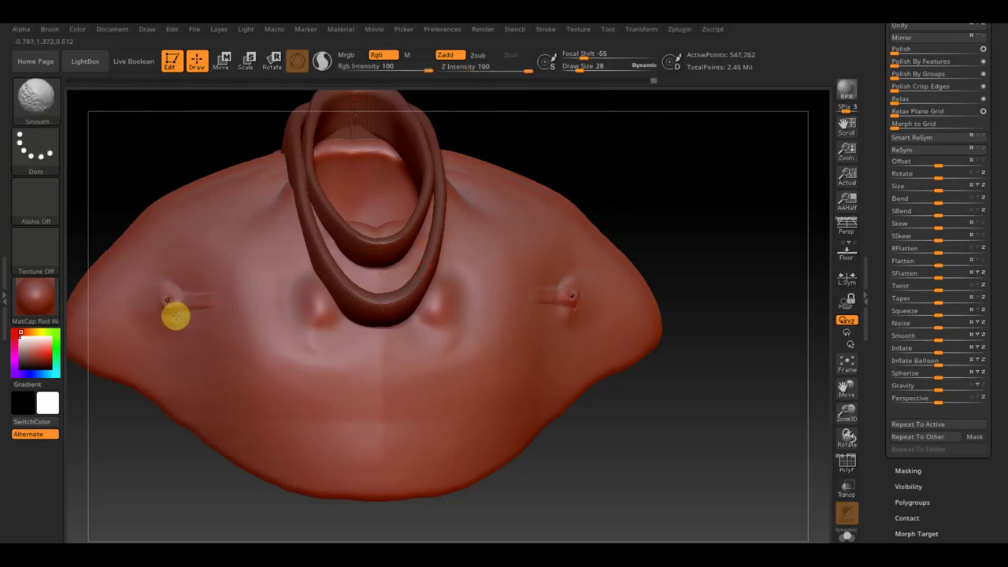
left_click_drag(148, 315, 169, 301, "shift")
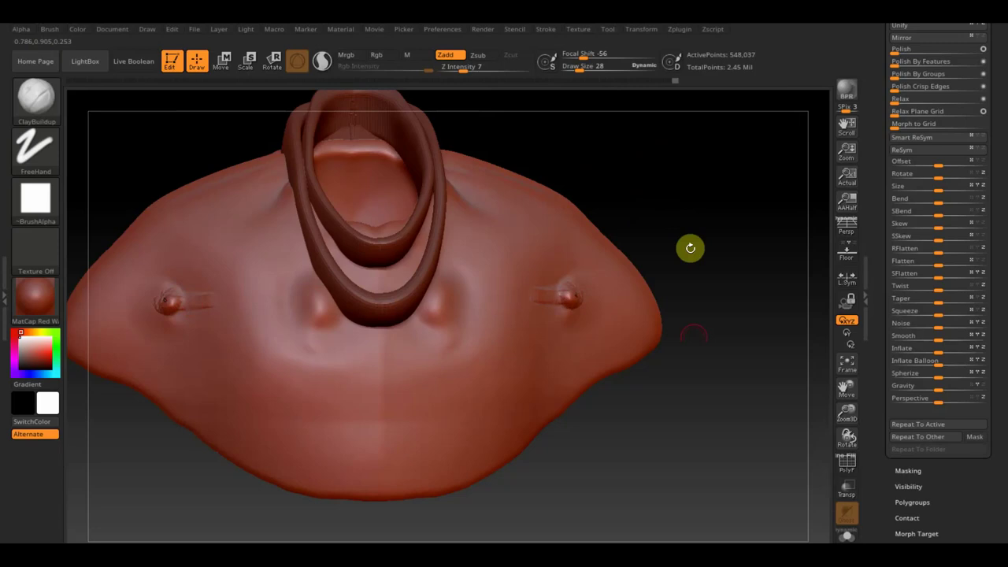
Orbit around the chest bumps and raise the nipple into a rounded knob
left_click_drag(691, 247, 751, 404)
left_click_drag(714, 436, 760, 466, "alt")
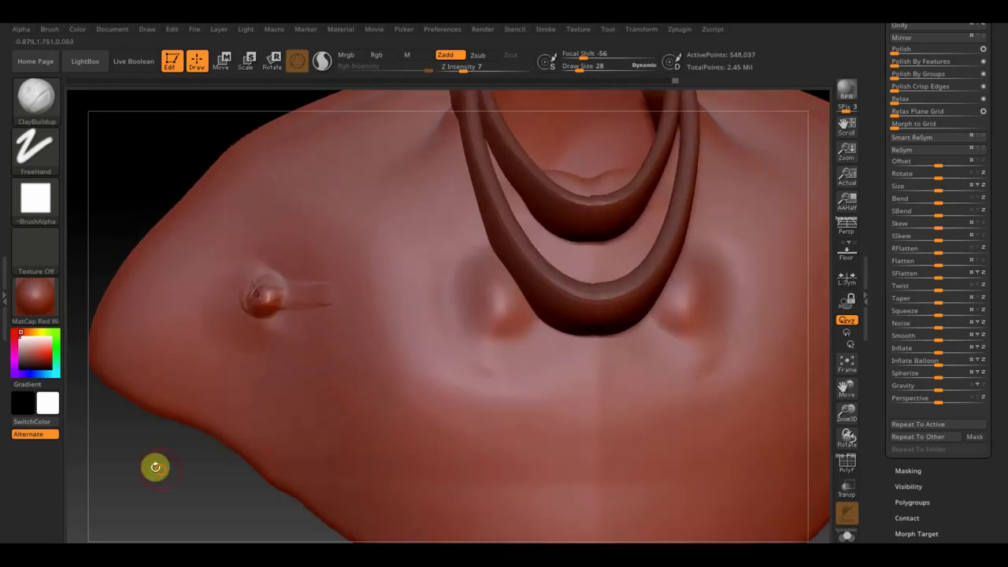
left_click_drag(153, 465, 183, 484)
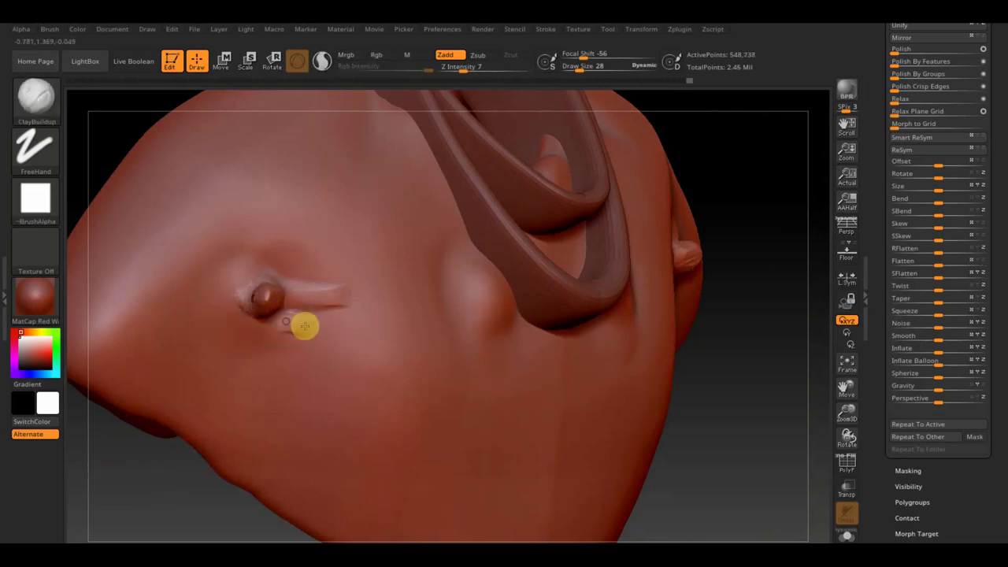
left_click_drag(762, 427, 776, 423)
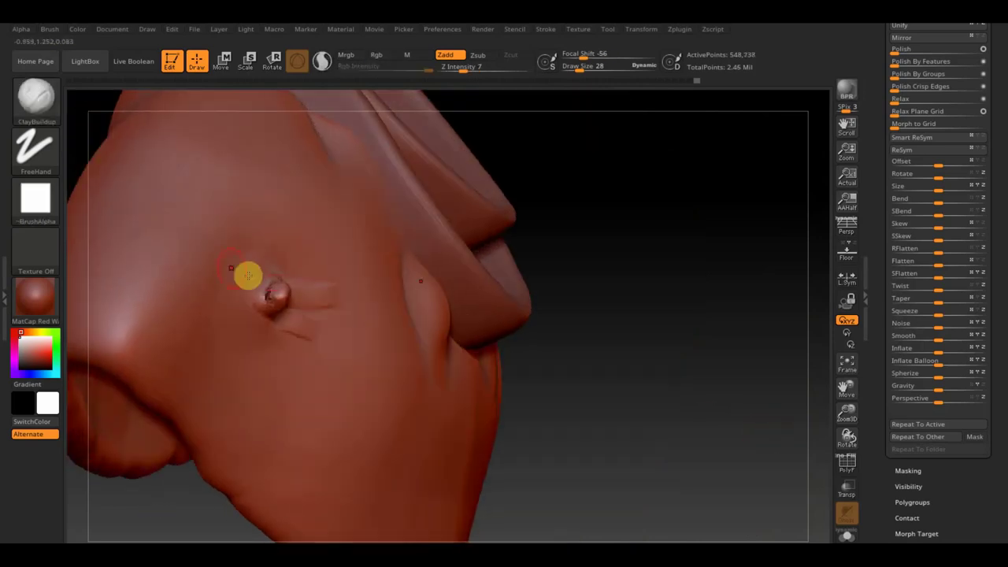
left_click_drag(572, 383, 594, 389)
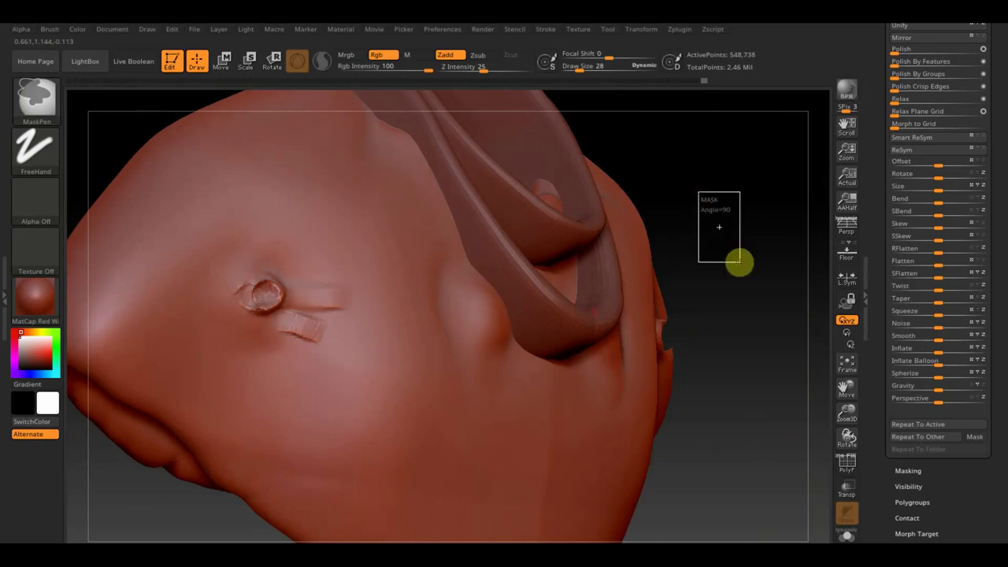
left_click_drag(738, 261, 756, 270)
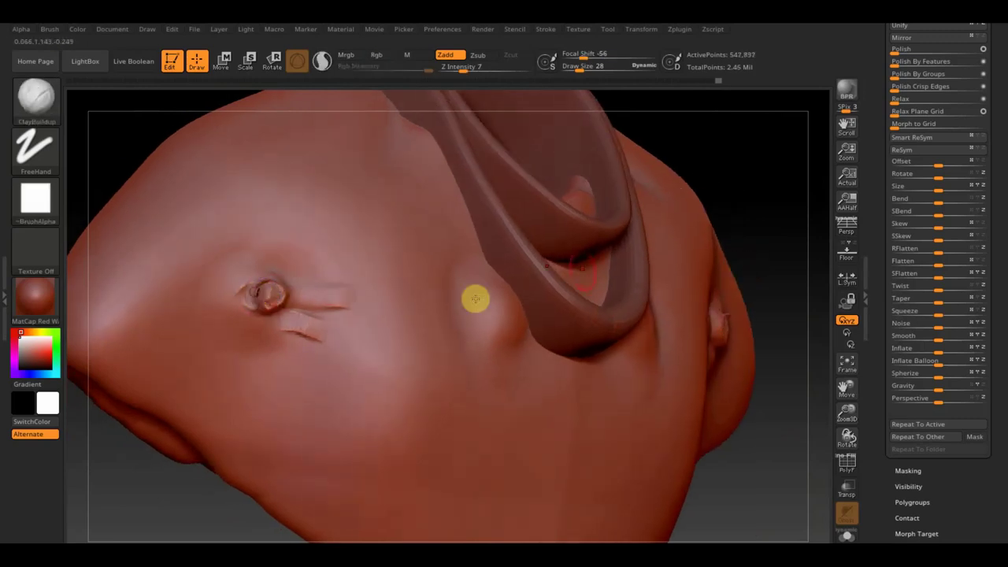
left_click(256, 297)
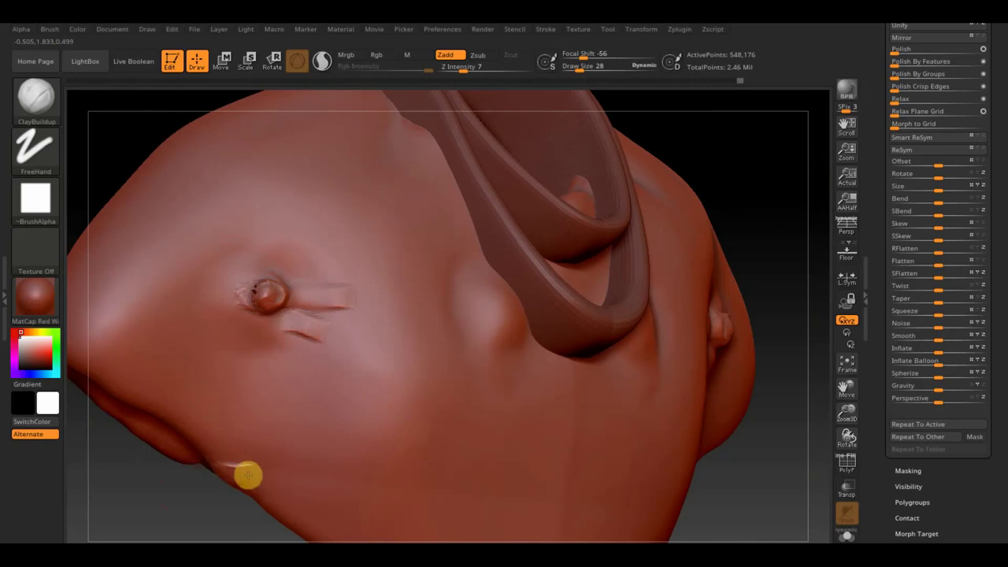
left_click_drag(247, 475, 244, 470)
key("shift")
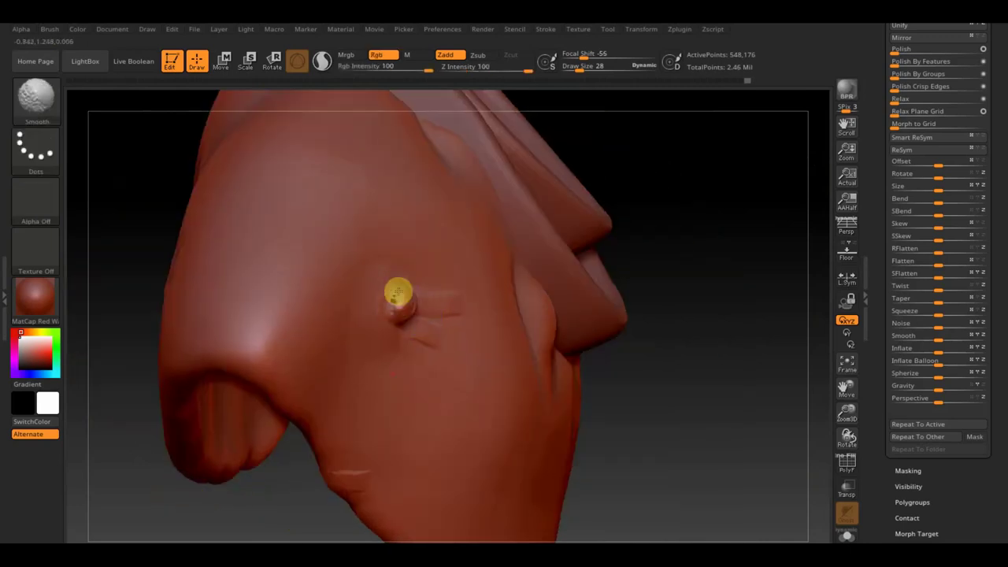
Switch to the Move Topological brush at Draw Size 19 and centre the nipple in view
left_click(37, 108)
left_click(272, 116)
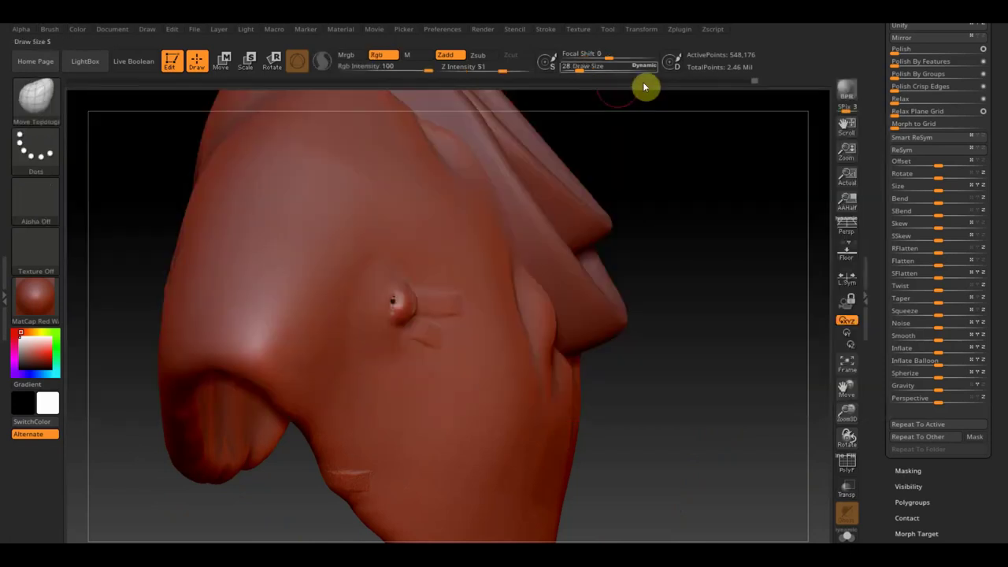
left_click_drag(575, 68, 576, 68)
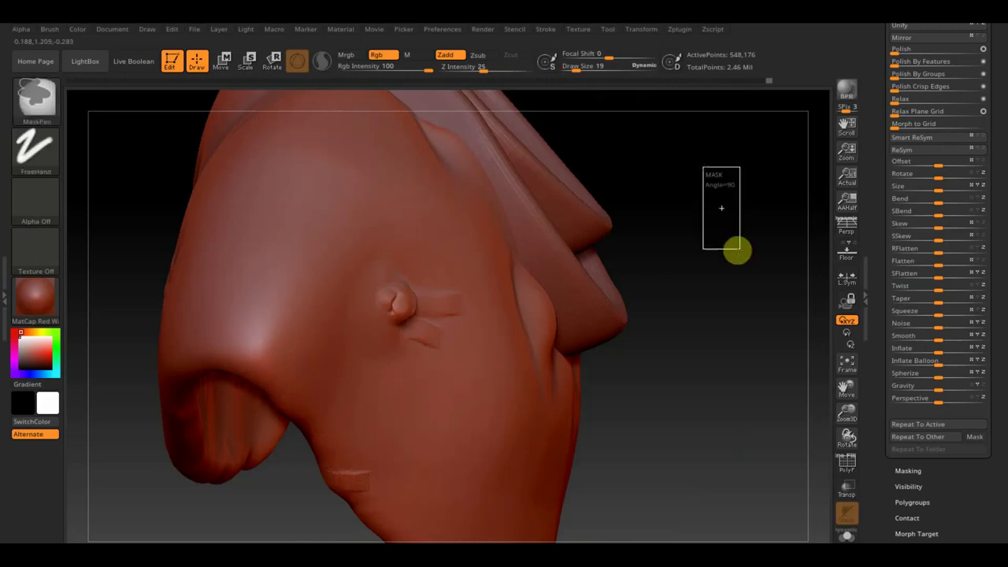
mouse_move(746, 289)
left_mouse_down()
mouse_move(728, 299)
mouse_move(463, 291)
left_mouse_up()
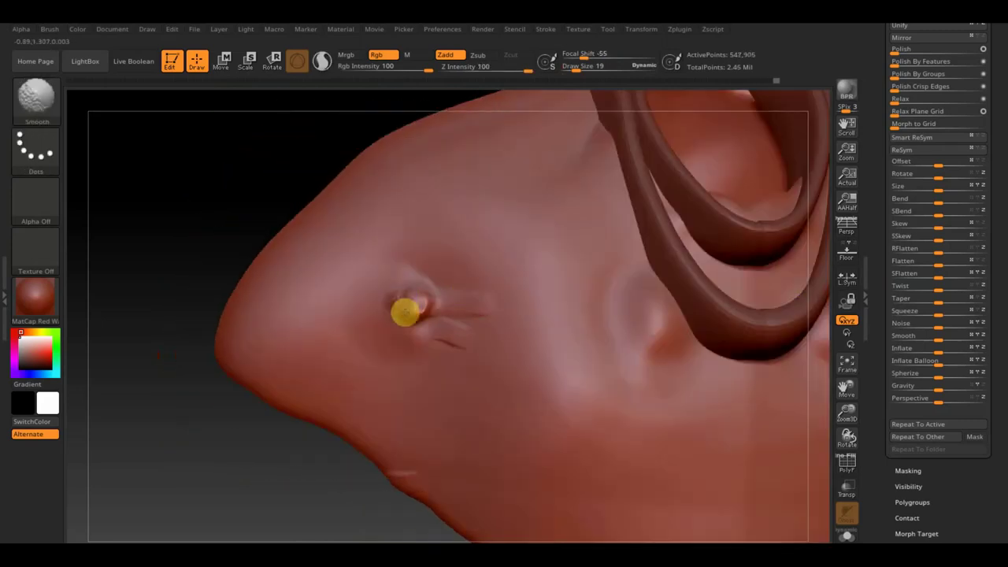
mouse_move(147, 498)
left_mouse_down()
mouse_move(87, 333)
mouse_move(142, 376)
mouse_move(641, 265)
left_mouse_up()
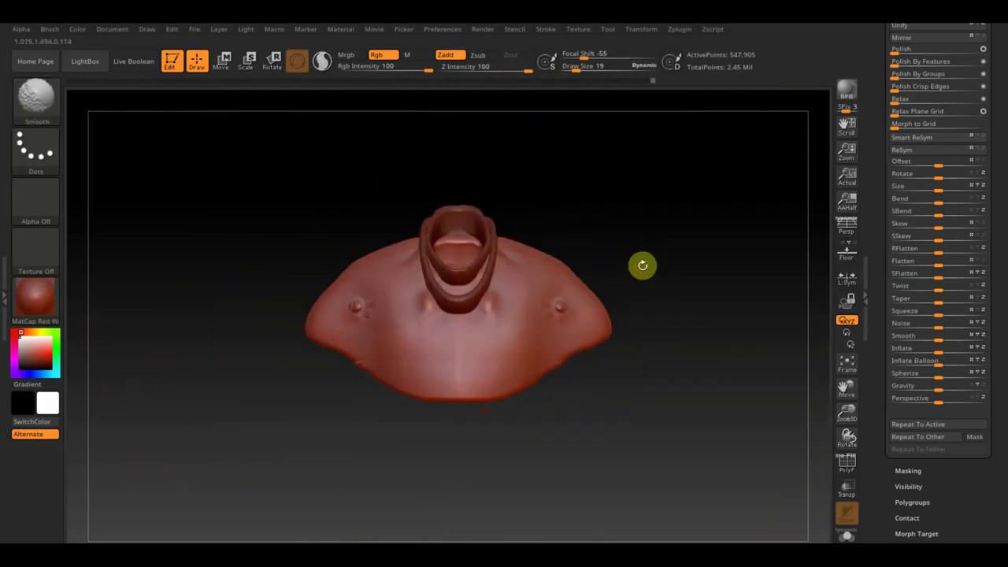
At brush size 81, deflate the torso with Inflate -15 and smooth the shoulder bumps
left_click_drag(580, 67, 603, 72)
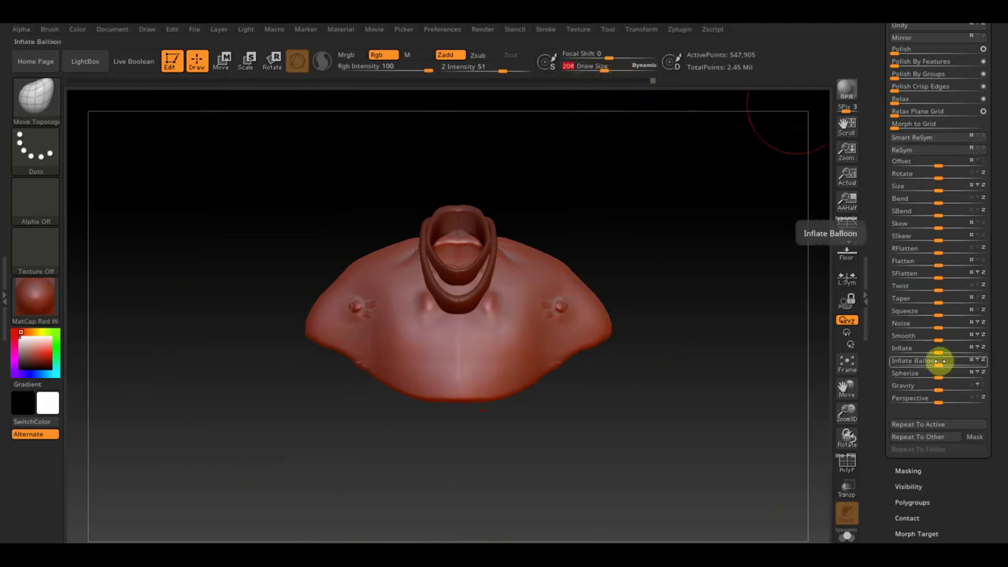
left_click_drag(935, 348, 931, 350)
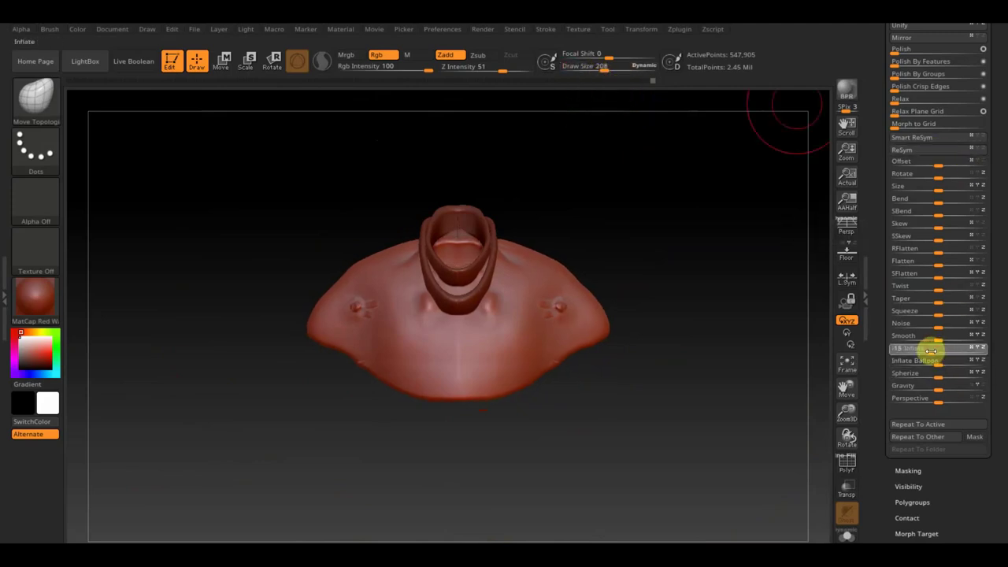
mouse_move(676, 229)
left_mouse_down("ctrl")
mouse_move(742, 288)
mouse_move(732, 304)
mouse_move(729, 401)
mouse_move(742, 383)
left_mouse_up("ctrl")
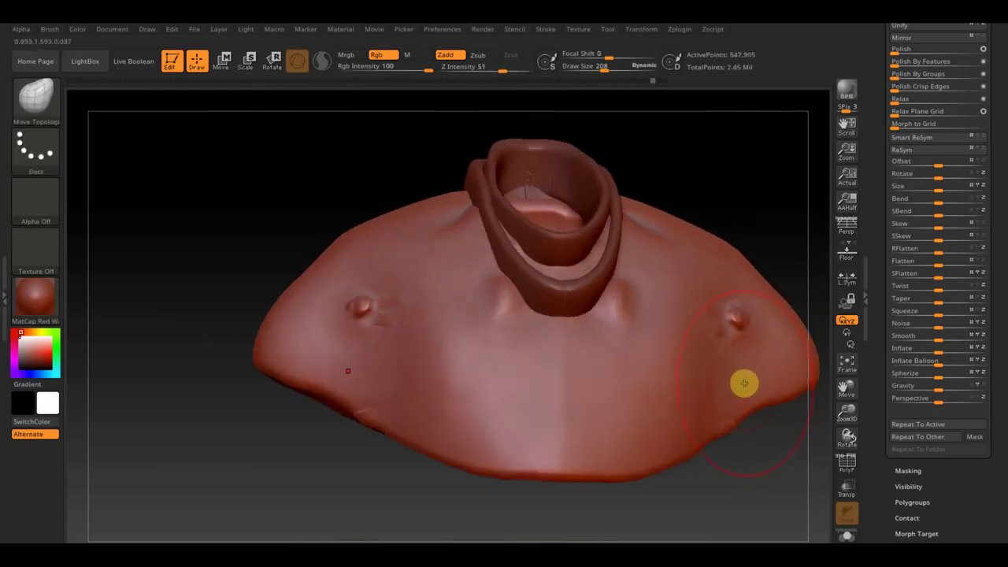
mouse_move(393, 306)
left_mouse_down("shift")
mouse_move(364, 328)
mouse_move(398, 290)
mouse_move(349, 319)
left_mouse_up("shift")
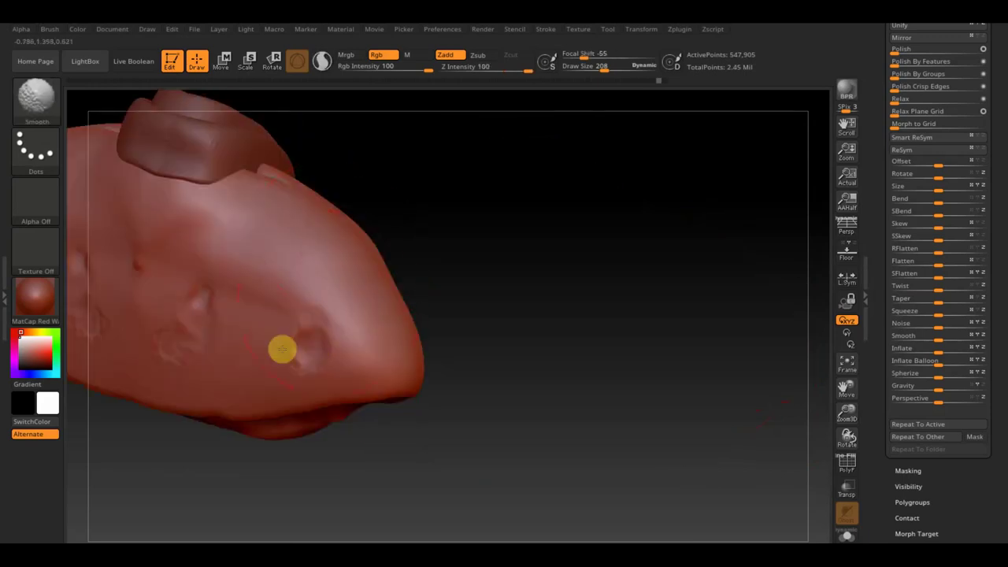
mouse_move(282, 349)
left_mouse_down("shift")
mouse_move(147, 328)
mouse_move(155, 259)
left_mouse_up("shift")
Smooth the surface around the lower dimple near the underside opening
left_click_drag(510, 319, 684, 347)
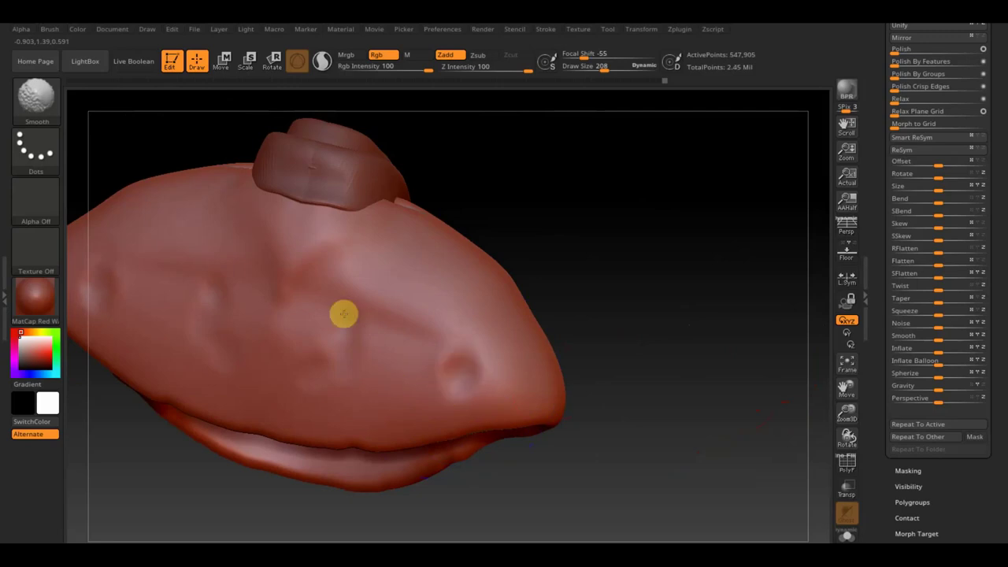
mouse_move(263, 473)
left_mouse_down()
mouse_move(529, 504)
mouse_move(564, 398)
mouse_move(577, 498)
left_mouse_up()
mouse_move(371, 499)
left_mouse_down("shift")
mouse_move(427, 460)
mouse_move(408, 461)
left_mouse_up("shift")
mouse_move(571, 495)
left_mouse_down()
mouse_move(607, 506)
mouse_move(586, 522)
mouse_move(576, 506)
left_mouse_up()
key("shift")
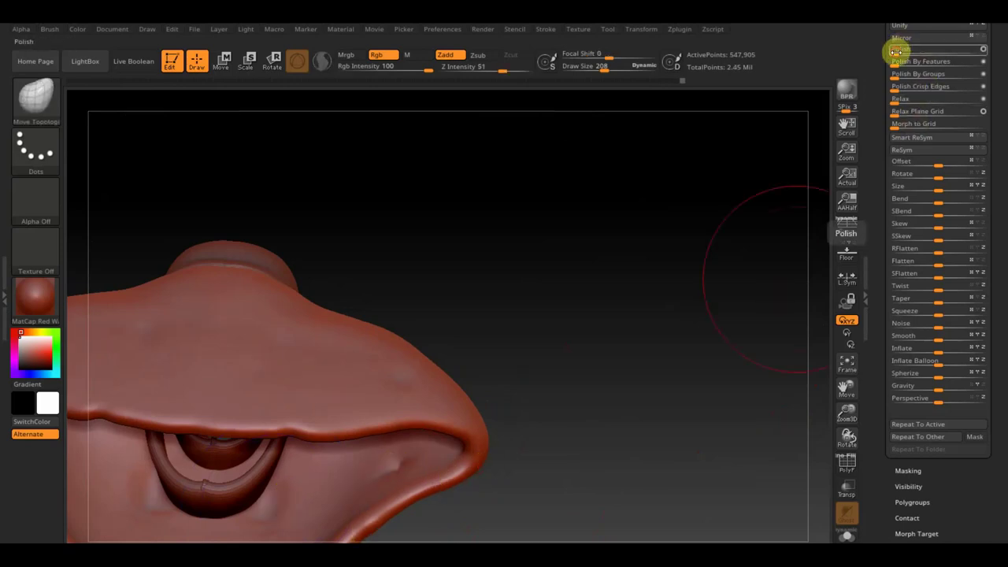
Set draw size to 99 and inspect the collar ring, chest and shoulders
mouse_move(660, 276)
left_mouse_down()
mouse_move(619, 342)
mouse_move(551, 289)
left_mouse_up()
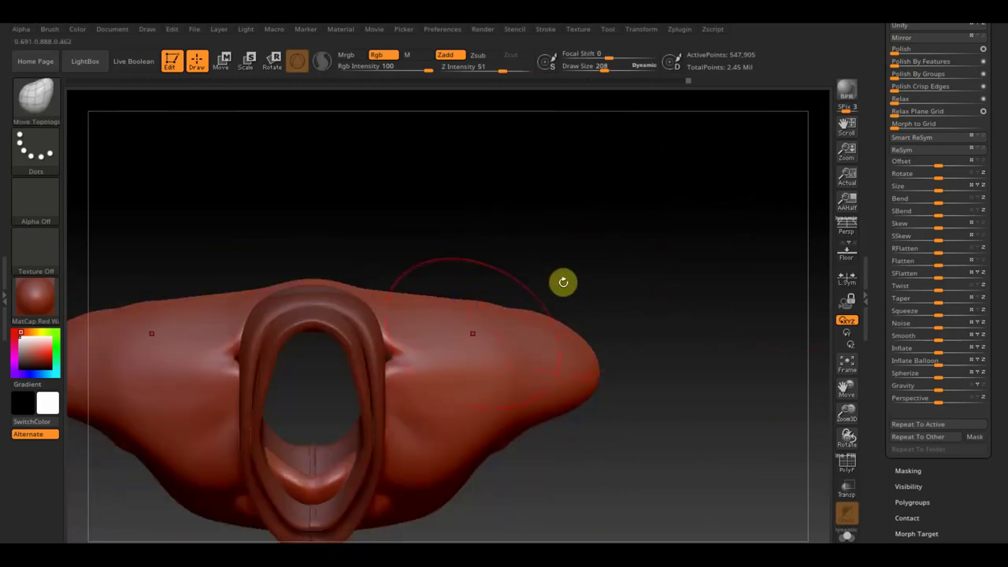
left_click_drag(607, 68, 595, 71)
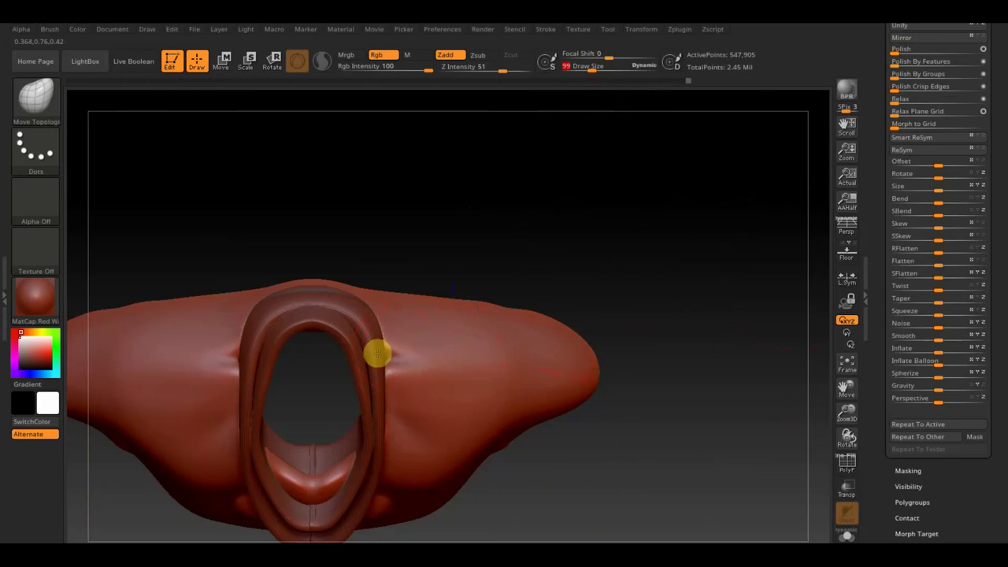
left_click_drag(629, 283, 567, 259)
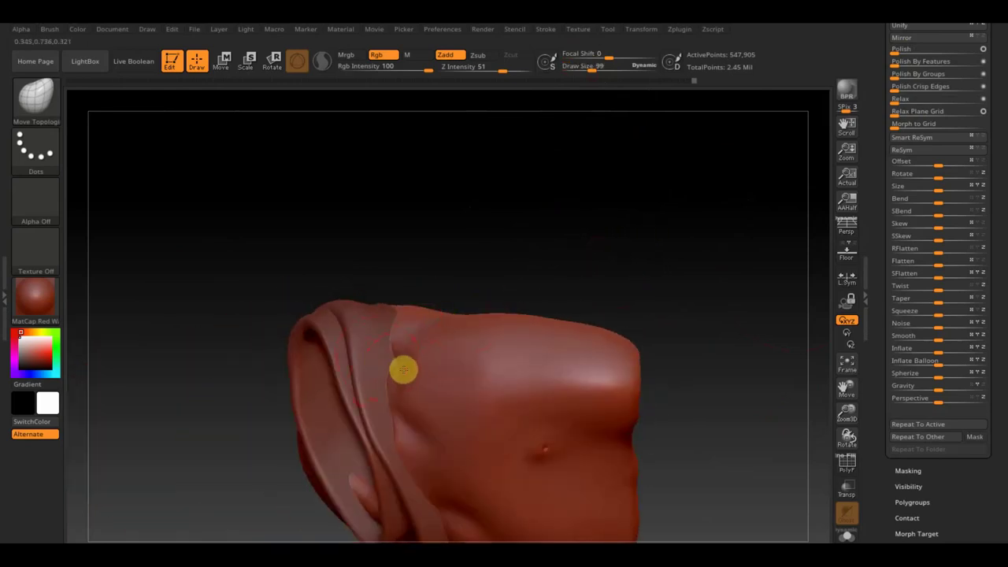
mouse_move(669, 292)
left_mouse_down()
mouse_move(709, 438)
mouse_move(717, 333)
left_mouse_up()
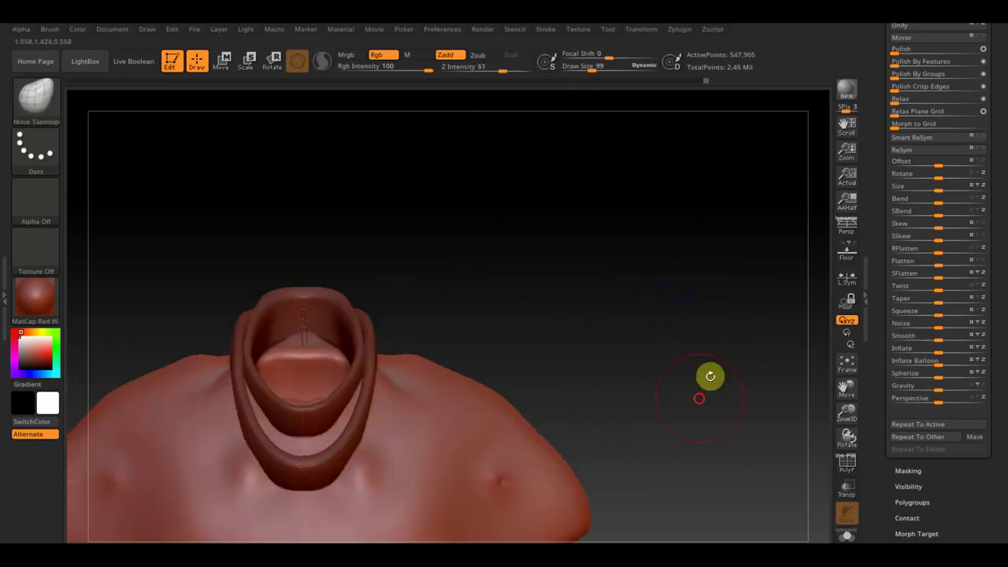
left_click_drag(709, 375, 686, 300)
left_click_drag(650, 352, 672, 341)
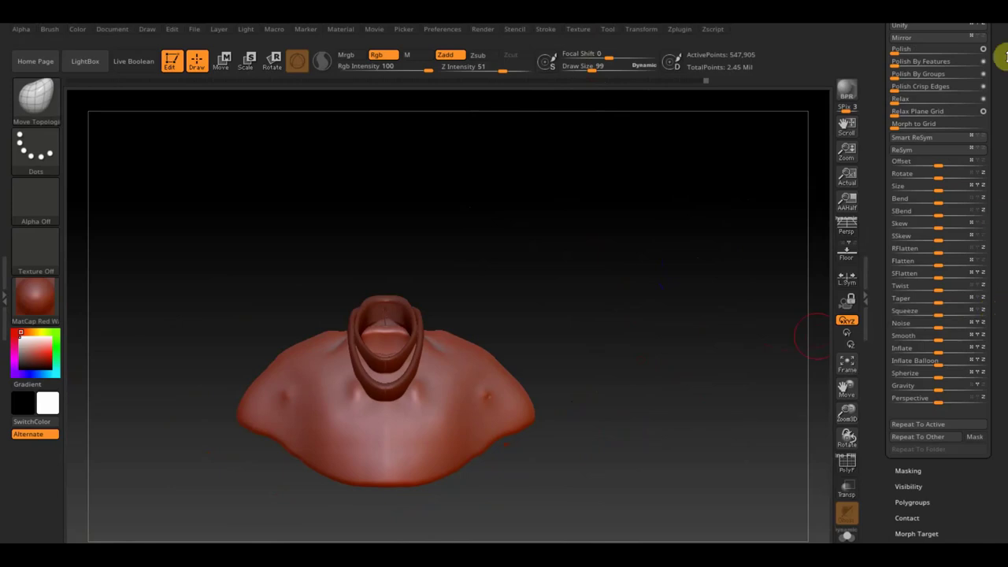
Mirror and weld the torso piece via Modify Topology, and raise draw size to 215
scroll(997, 118, "up", 3)
scroll(959, 119, "up", 2)
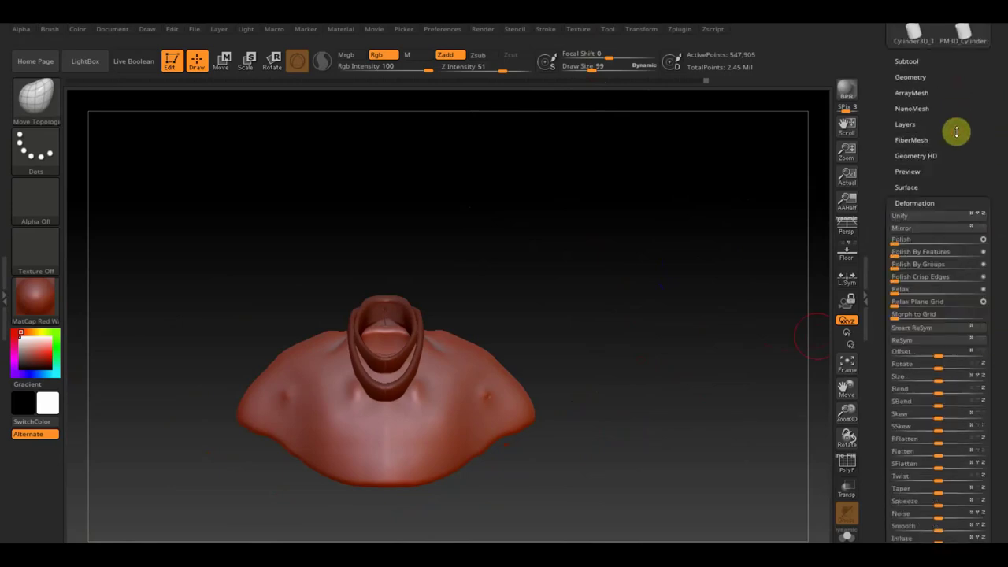
left_click(923, 78)
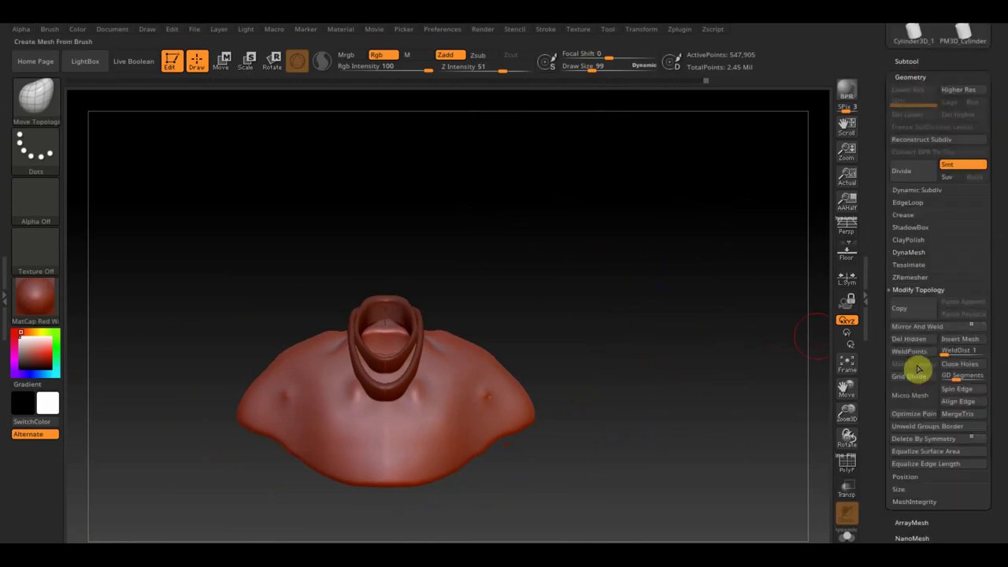
left_click(936, 328)
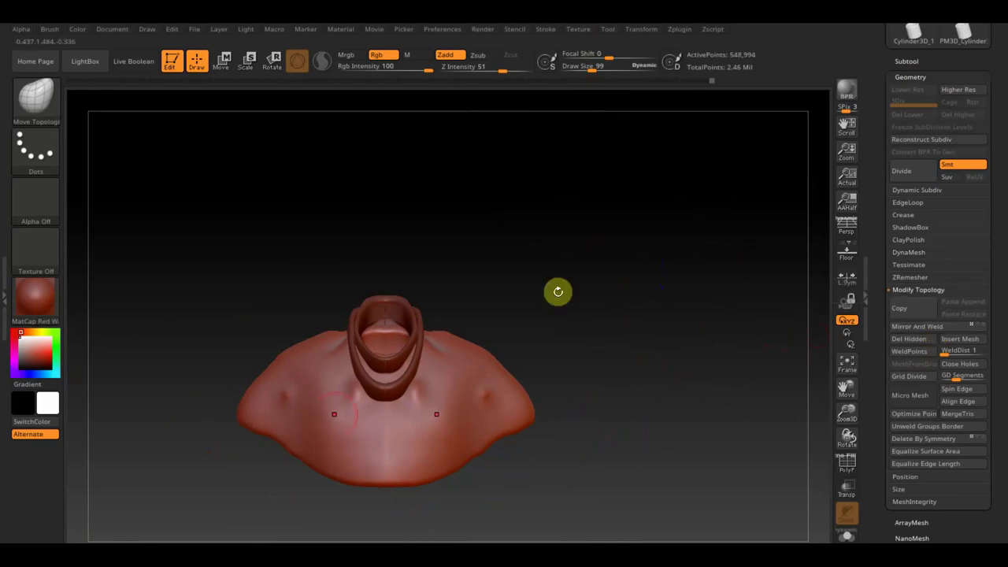
left_click_drag(589, 66, 605, 66)
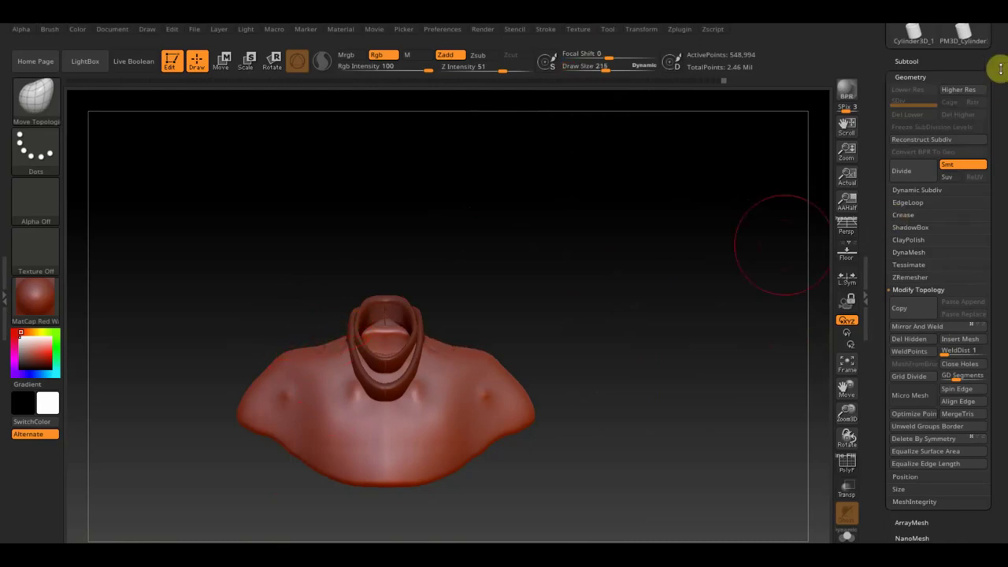
left_click(906, 62)
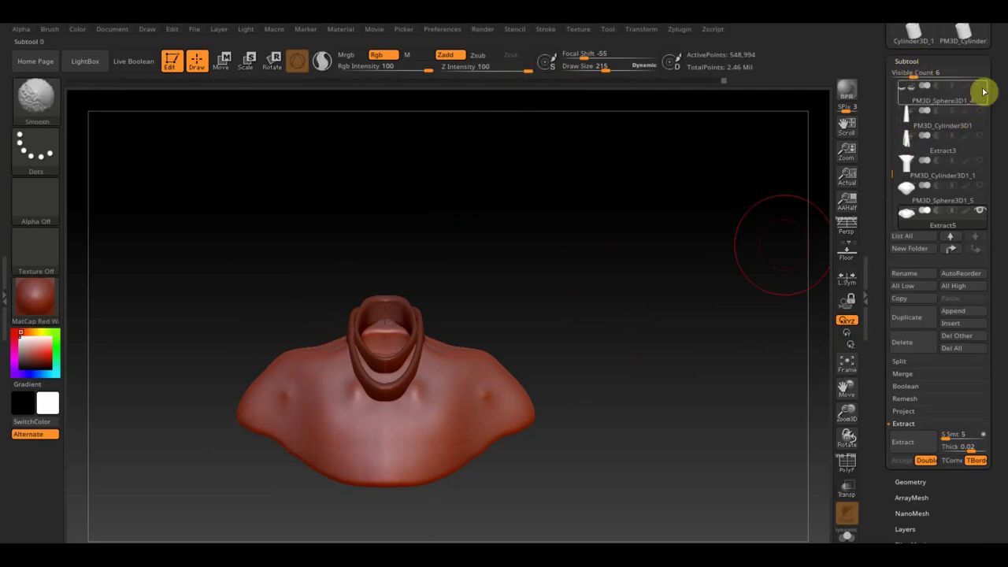
Unsolo the figure and delete the PM3D_Sphere3D1_5 torso sphere subtool
left_click(982, 89, "shift")
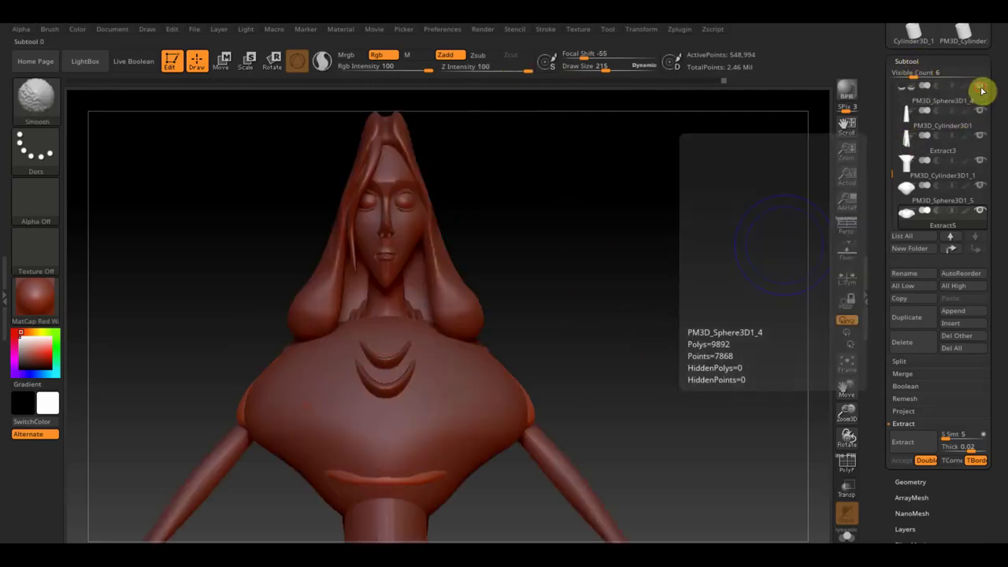
left_click(481, 426, "alt")
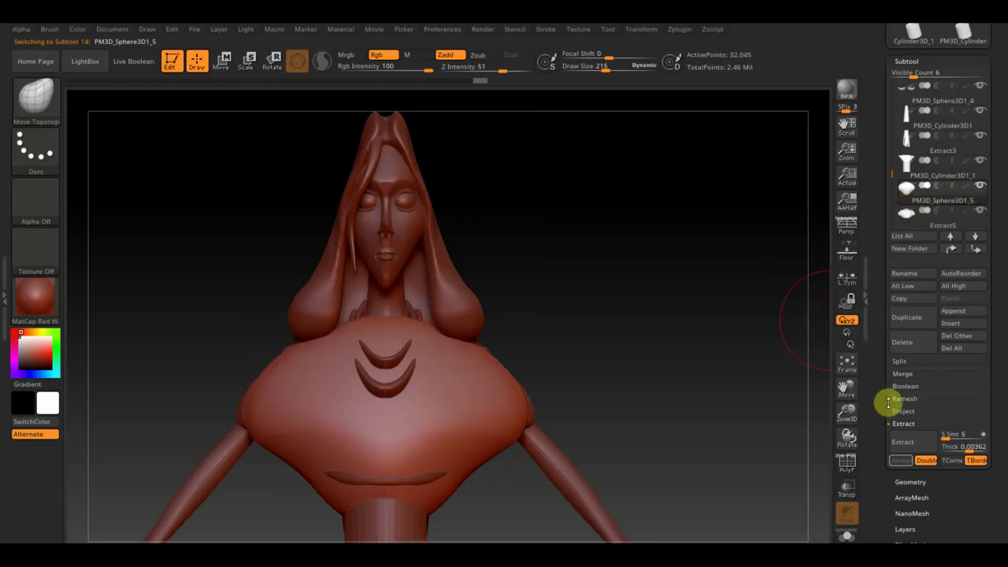
left_click(909, 343)
left_click(790, 373)
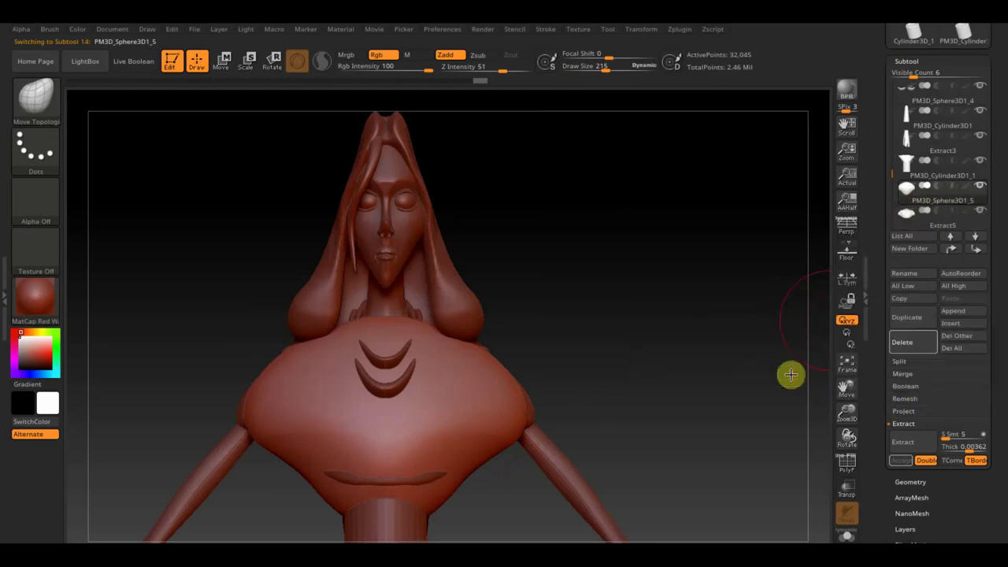
left_click_drag(668, 426, 667, 386, "alt")
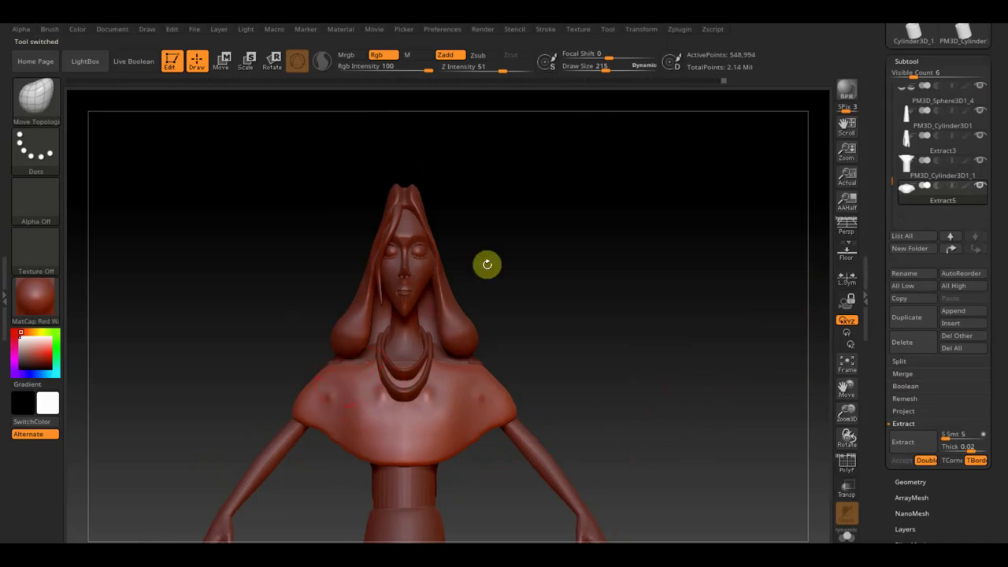
At draw size 256, reshape the cape over the left shoulder with Move Topological
left_click_drag(604, 66, 611, 64)
left_click_drag(619, 288, 515, 318)
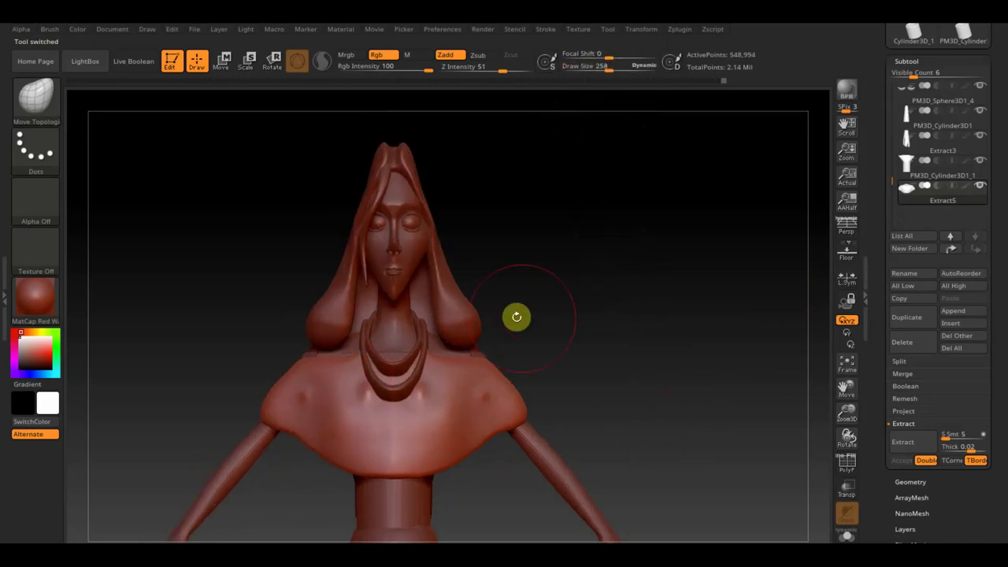
left_click(431, 346, "alt")
left_click_drag(553, 344, 430, 359)
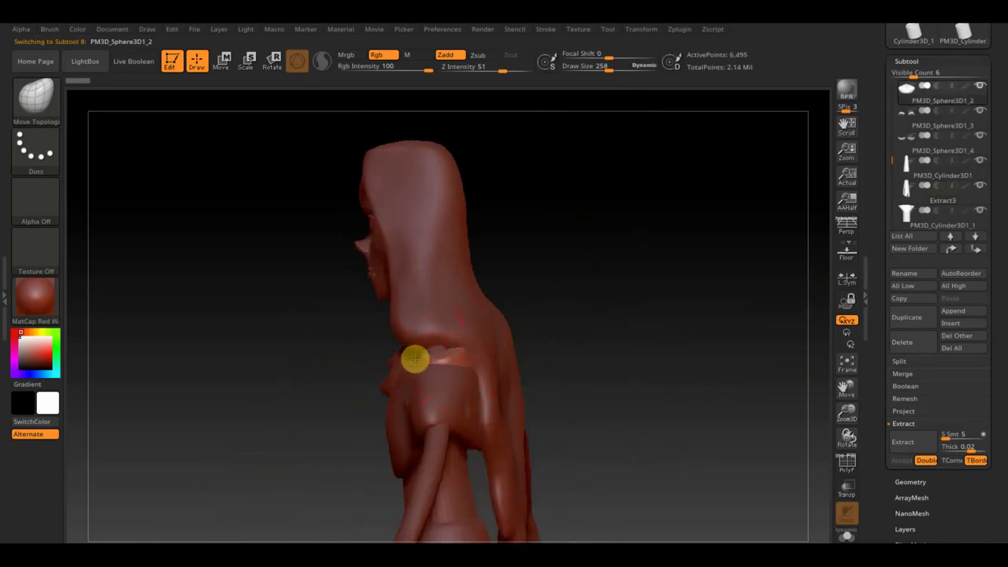
left_click_drag(522, 327, 682, 302)
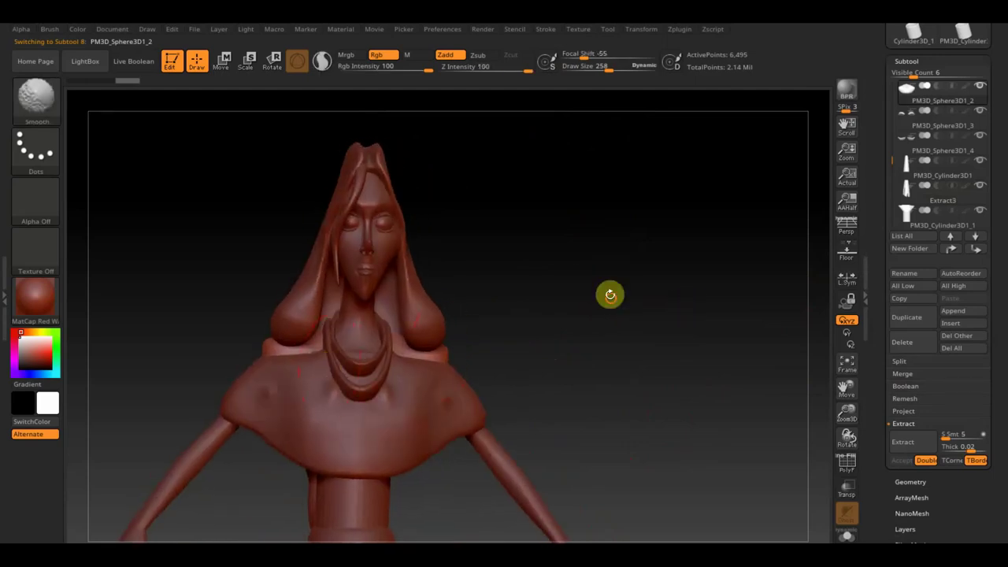
left_click_drag(608, 292, 585, 299)
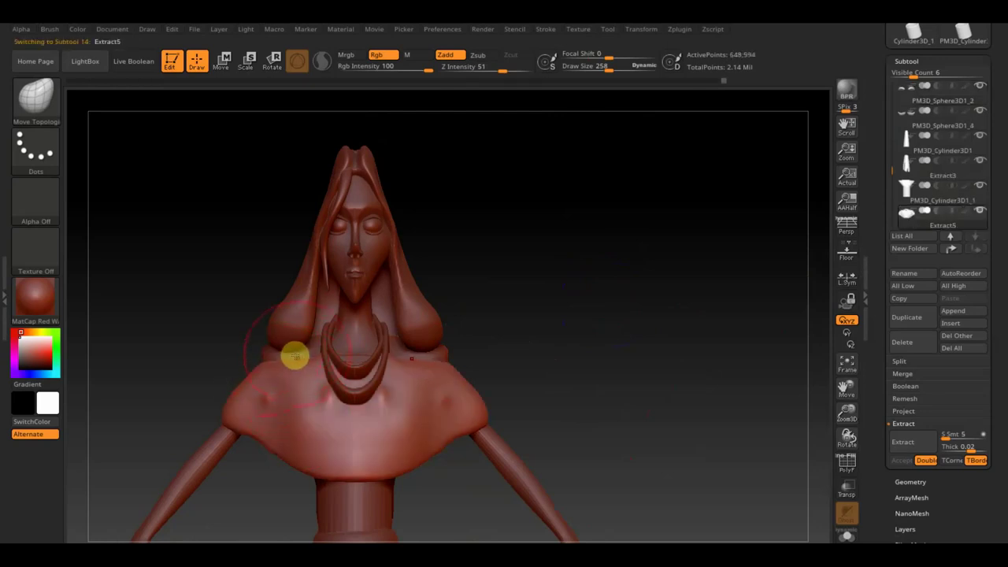
mouse_move(299, 336)
left_mouse_down()
mouse_move(274, 356)
mouse_move(275, 336)
mouse_move(306, 334)
left_mouse_up()
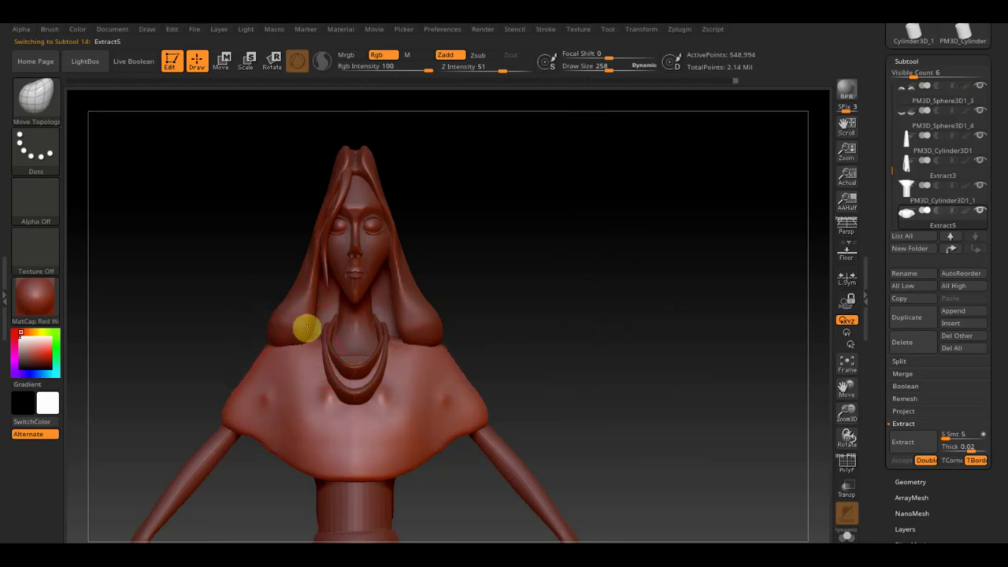
Overlay the SpotLight reference sketch and compare the figure from side and back
left_click_drag(616, 306, 670, 299)
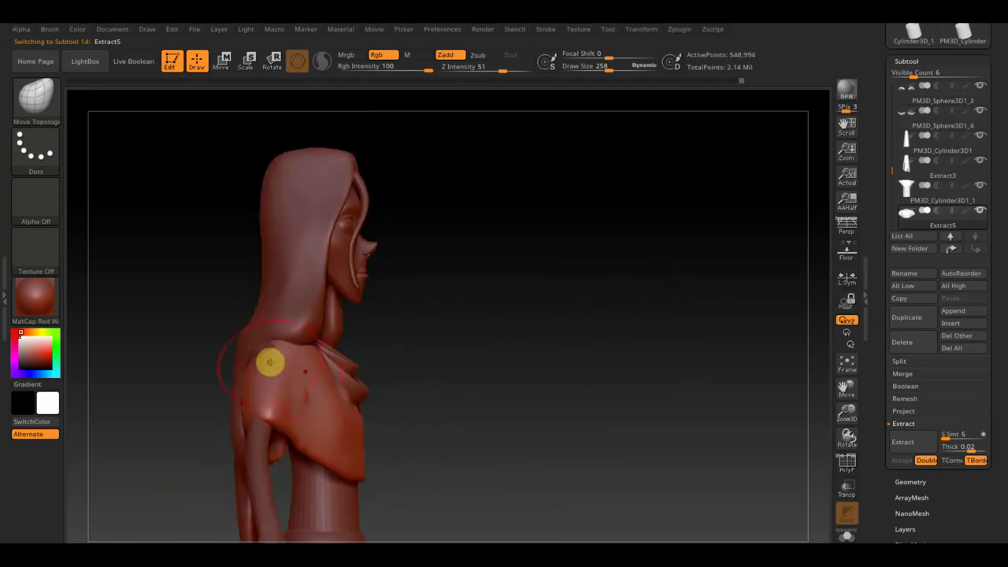
mouse_move(461, 355)
left_mouse_down()
mouse_move(292, 367)
mouse_move(444, 375)
mouse_move(409, 365)
left_mouse_up()
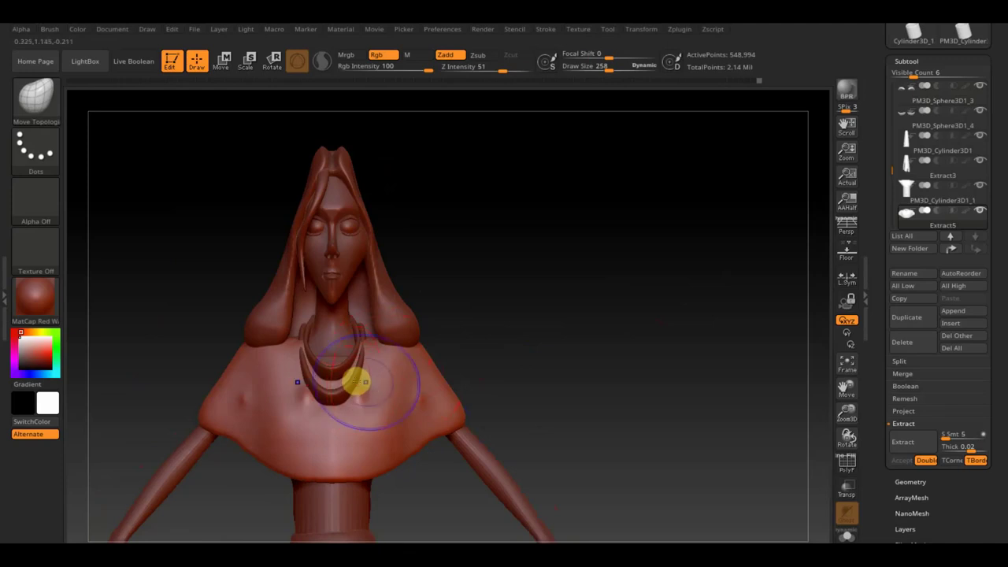
key("alt+Tab")
mouse_move(582, 302)
left_mouse_down()
mouse_move(636, 371)
mouse_move(597, 275)
mouse_move(603, 362)
left_mouse_up()
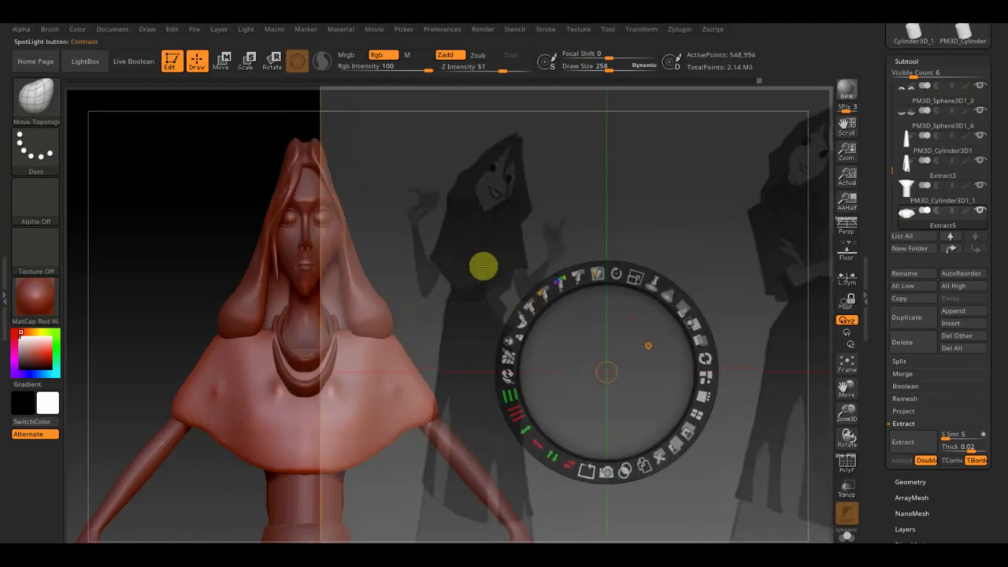
Hide the reference sketch, select the PM3D_Cylinder3D_2 necklace, and move it up toward the neck
key("shift")
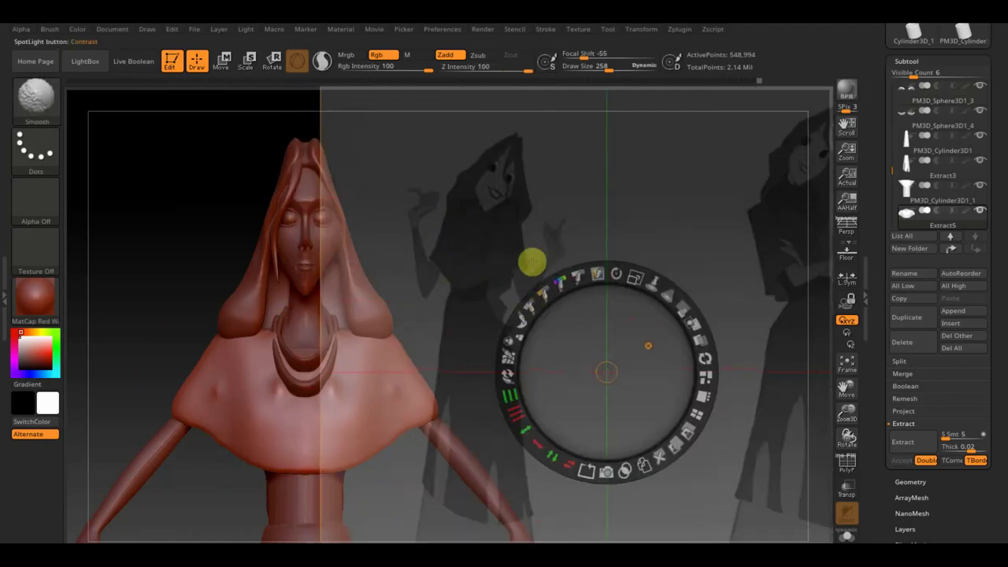
key("shift+z")
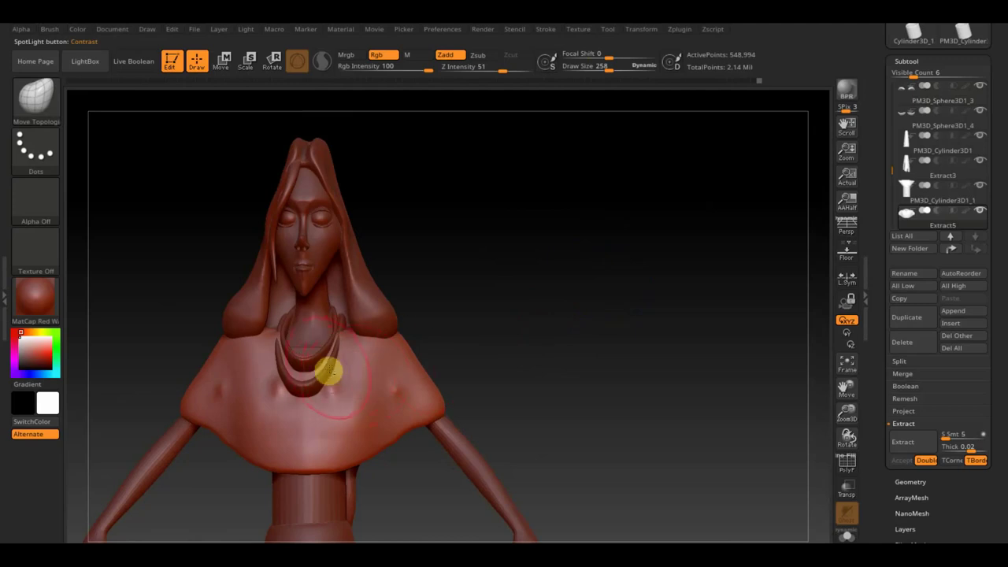
left_click(326, 366, "alt")
left_click(311, 359, "alt")
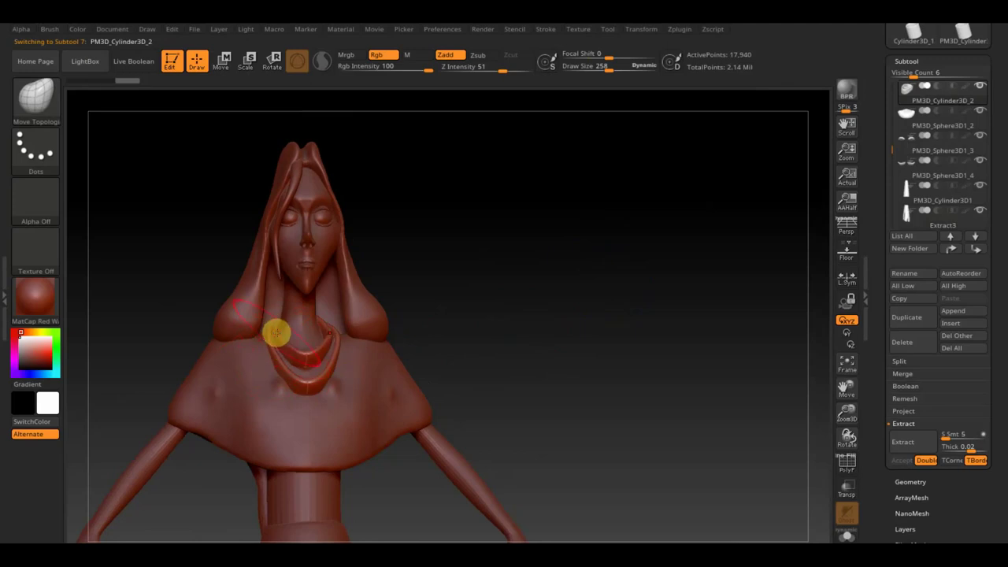
mouse_move(275, 327)
left_mouse_down()
mouse_move(282, 306)
mouse_move(278, 346)
left_mouse_up()
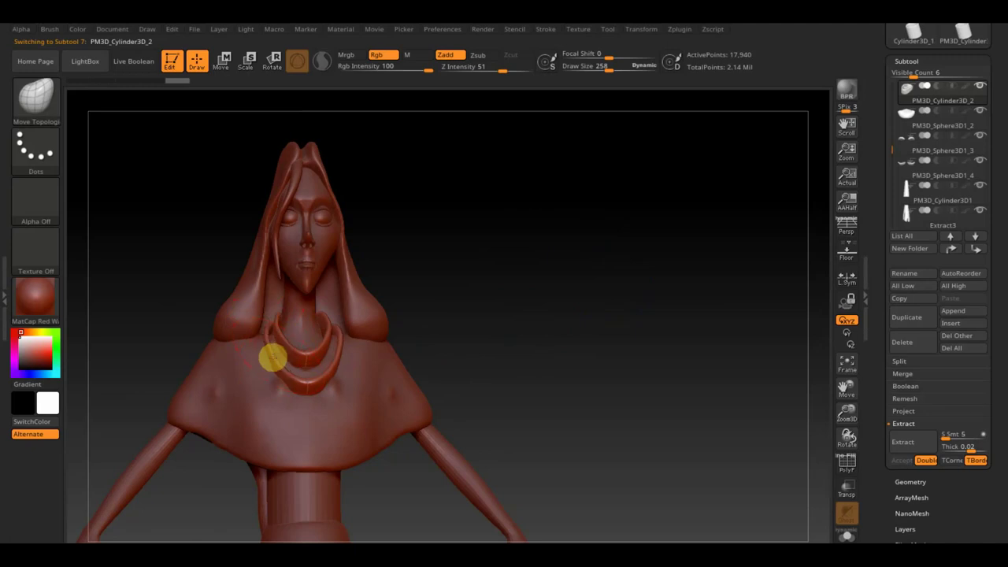
Orbit the figure through side, back and front views, then zoom out to the whole figure
left_click_drag(433, 376, 547, 383)
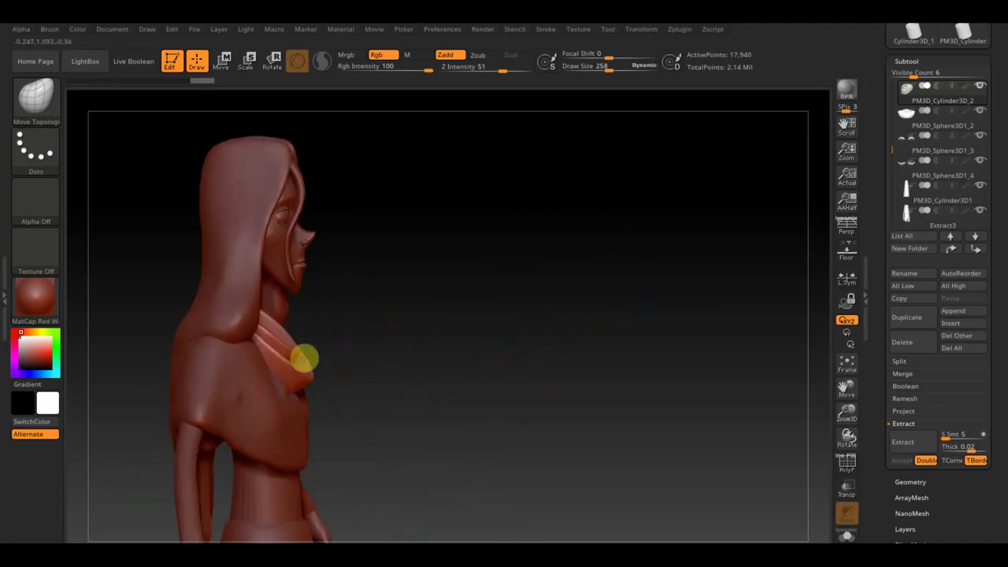
mouse_move(288, 344)
right_mouse_down()
mouse_move(355, 381)
mouse_move(598, 331)
right_mouse_up()
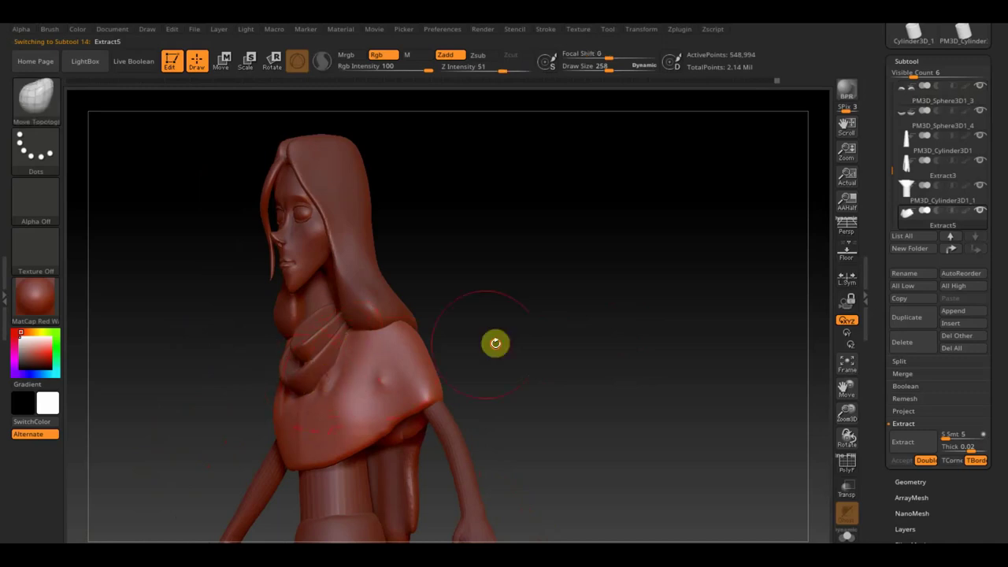
left_click_drag(495, 341, 452, 360)
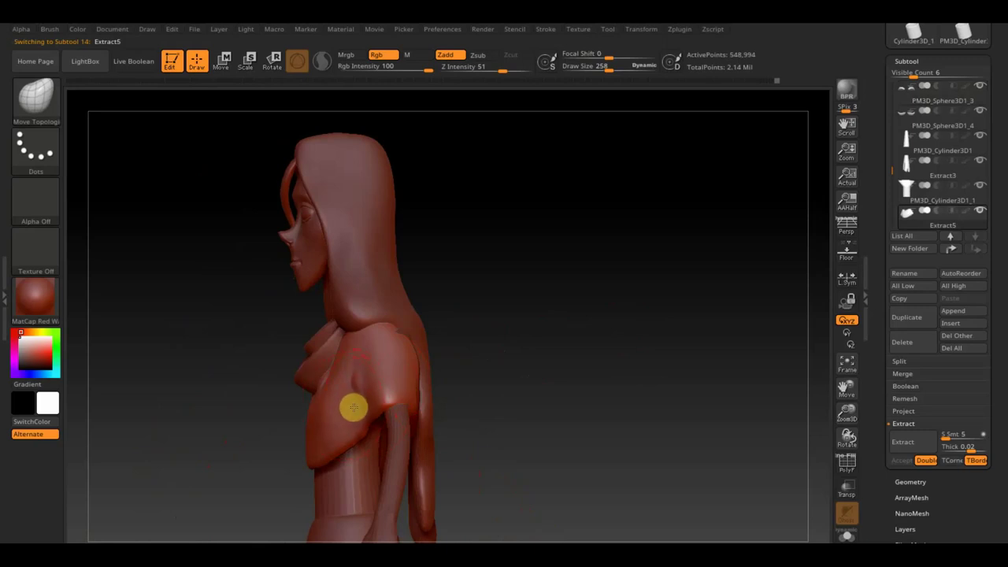
left_click_drag(423, 412, 422, 397)
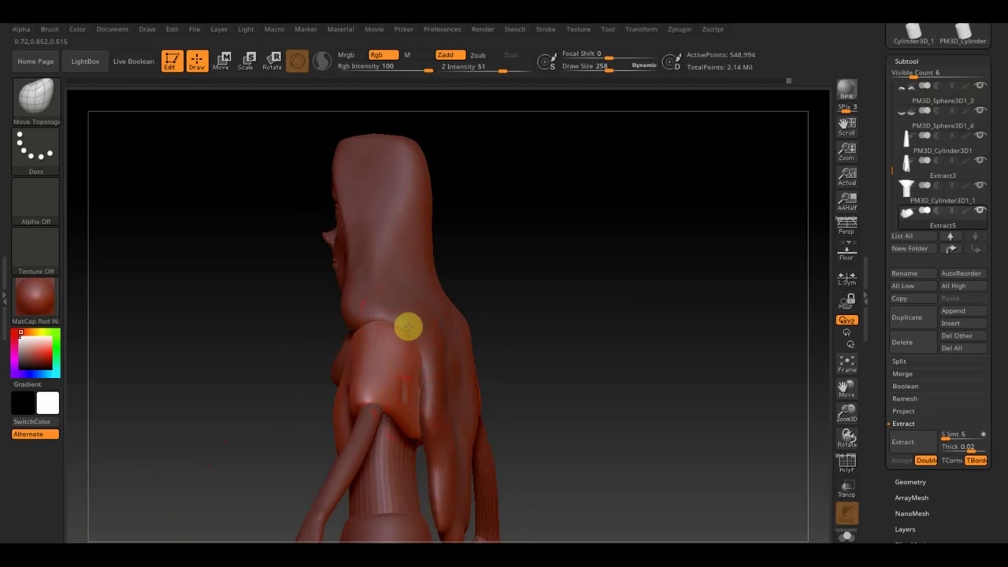
mouse_move(525, 324)
left_mouse_down()
mouse_move(615, 317)
mouse_move(619, 244)
mouse_move(628, 266)
left_mouse_up()
mouse_move(609, 328)
left_mouse_down()
mouse_move(594, 384)
mouse_move(609, 351)
mouse_move(620, 391)
left_mouse_up()
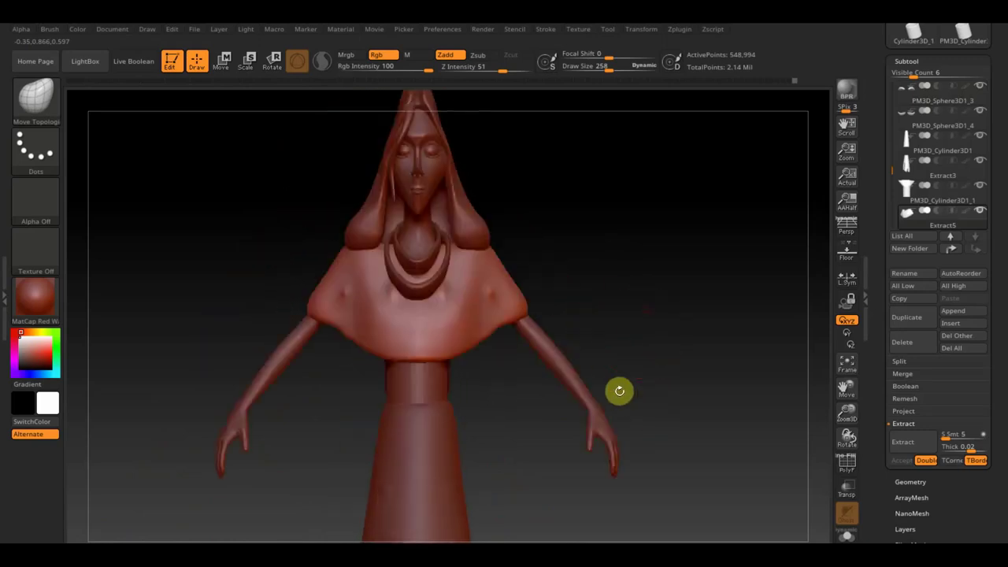
Show the reference images, drag them to the left in Spotlight, then hide them
key("shift+z")
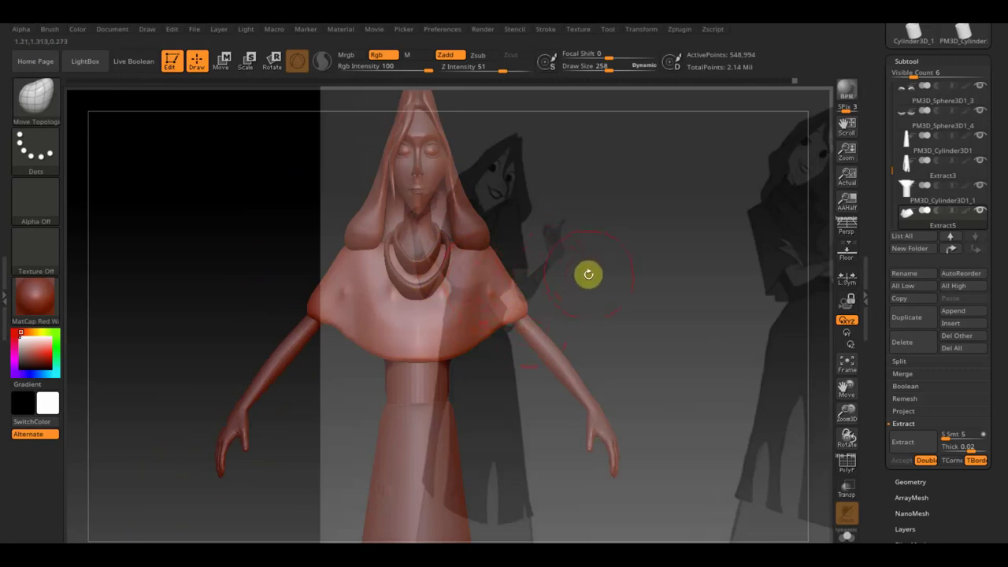
key("z")
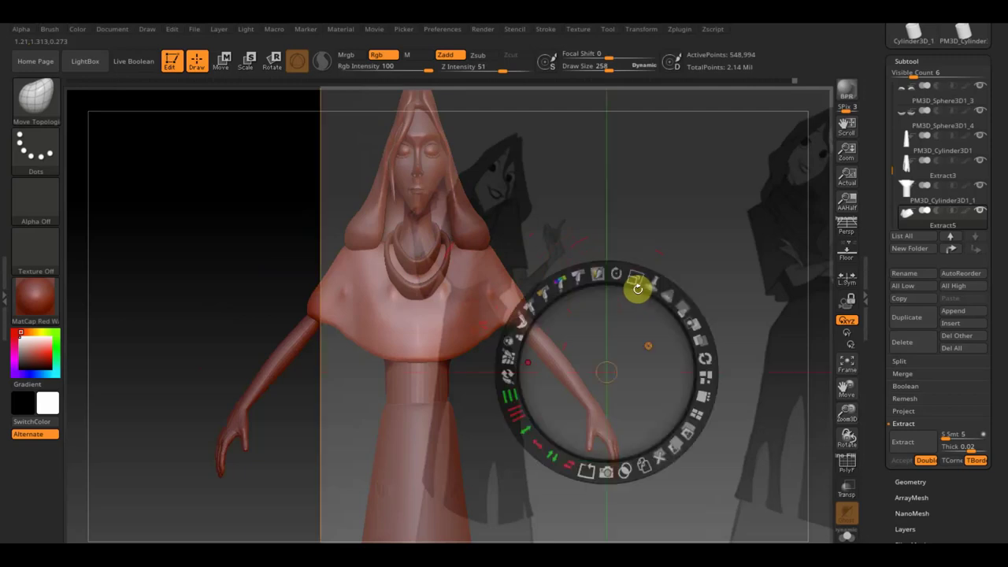
mouse_move(638, 331)
left_mouse_down()
mouse_move(562, 330)
mouse_move(500, 315)
left_mouse_up()
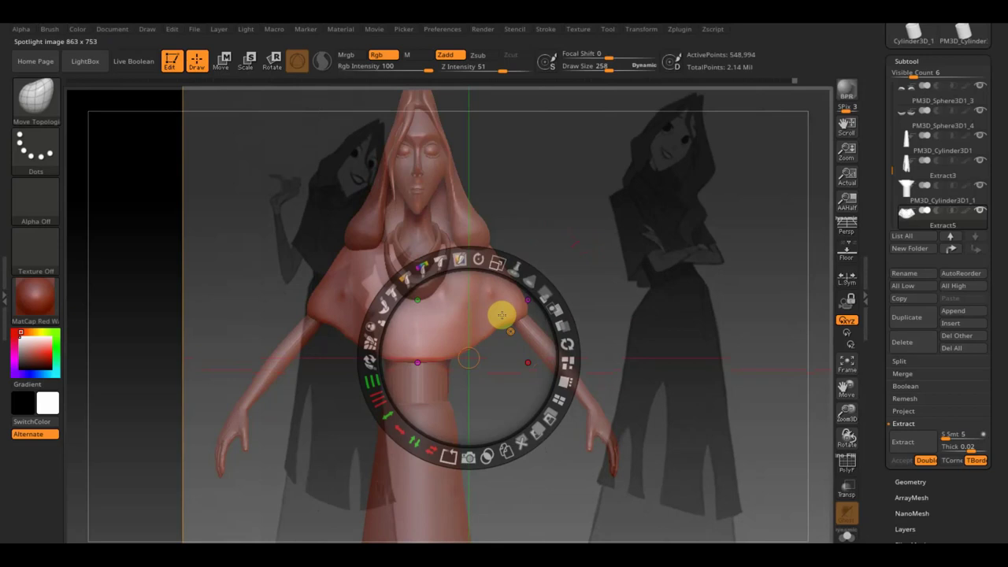
key("shift+z")
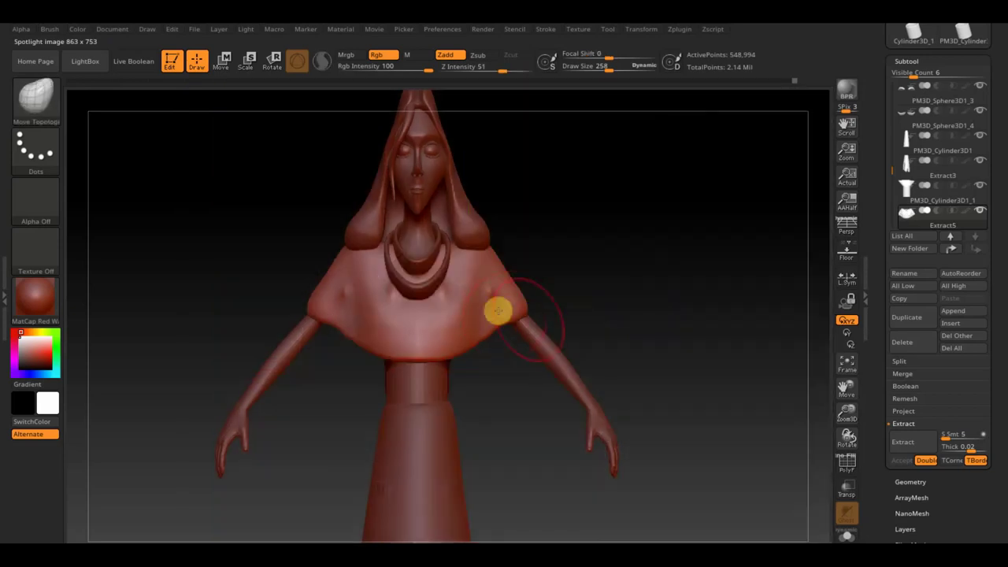
With the brush at 452, select the waist cylinder subtool and Shift-smooth it
left_click_drag(680, 385, 633, 283)
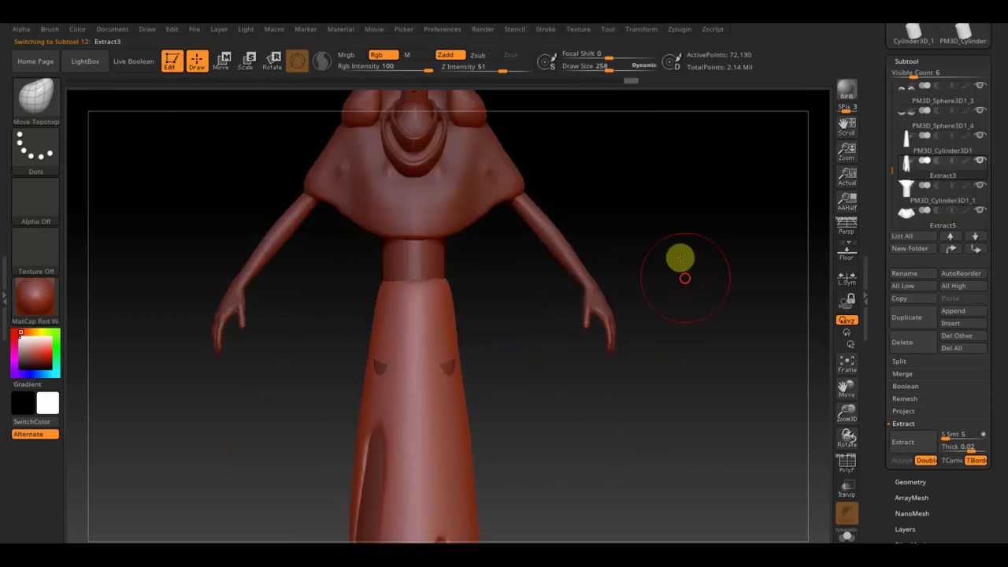
left_click_drag(606, 67, 623, 67)
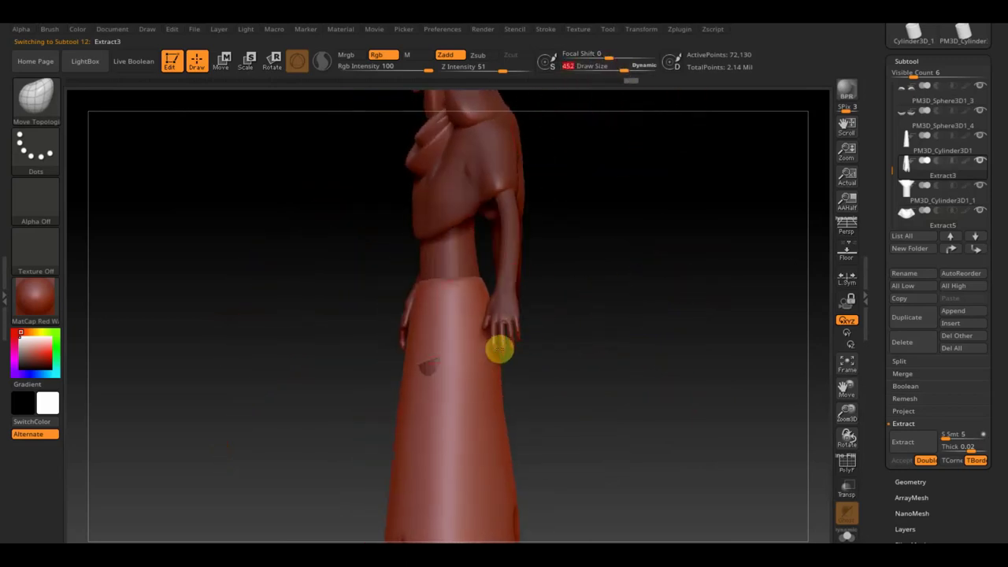
left_click_drag(490, 337, 475, 285, "ctrl+alt+shift")
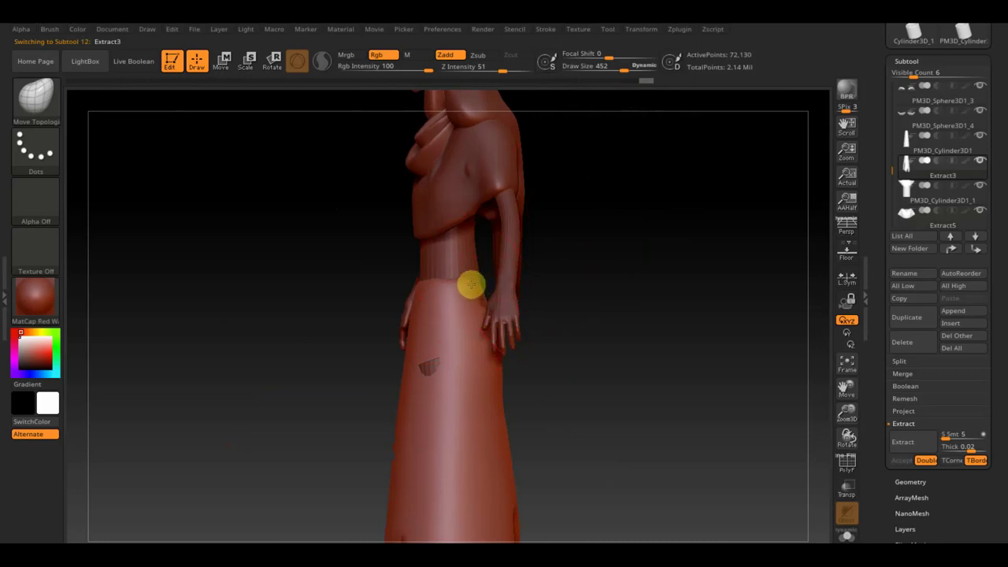
left_click(477, 268, "alt")
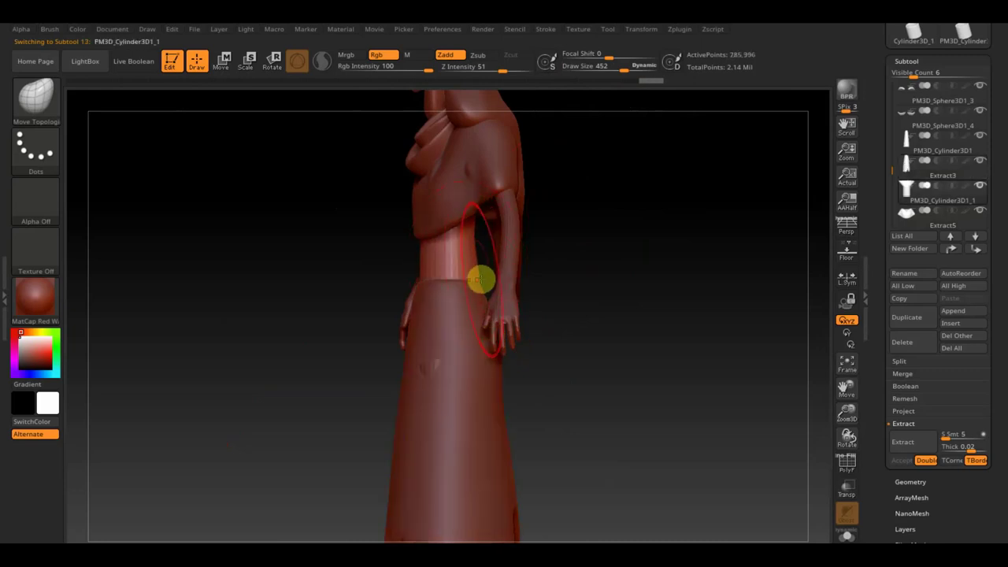
left_click(473, 279, "alt")
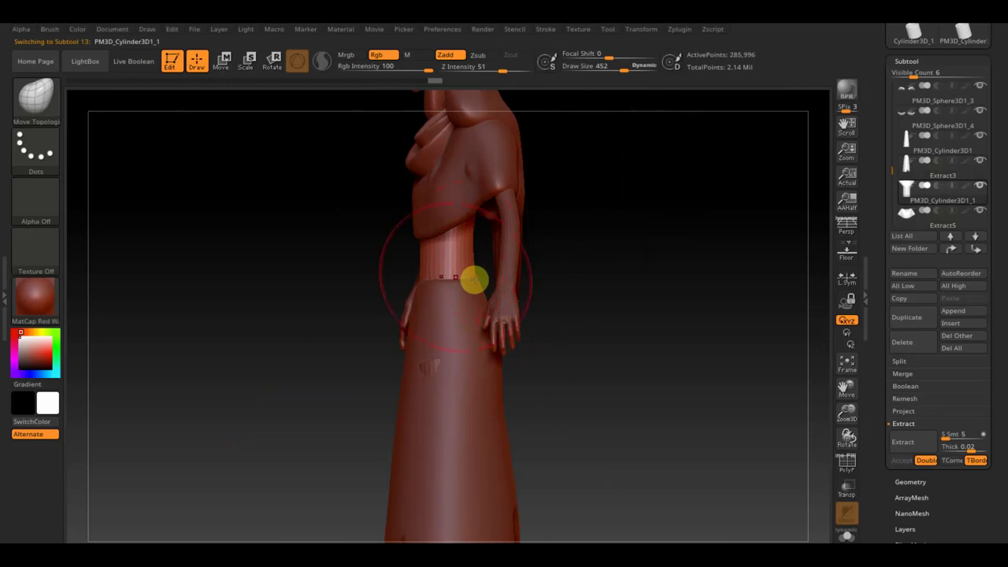
key("shift")
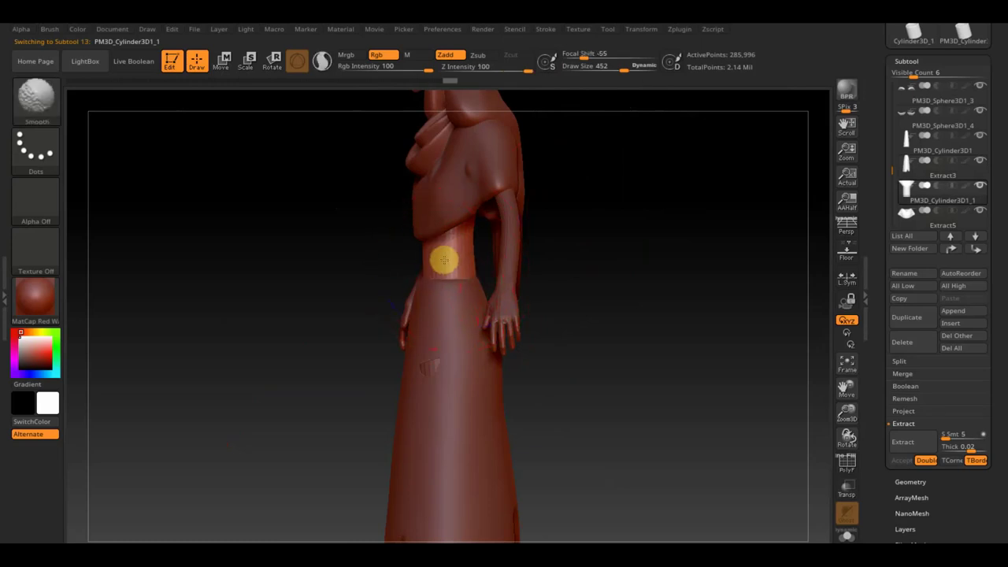
left_click_drag(607, 261, 643, 265, "shift")
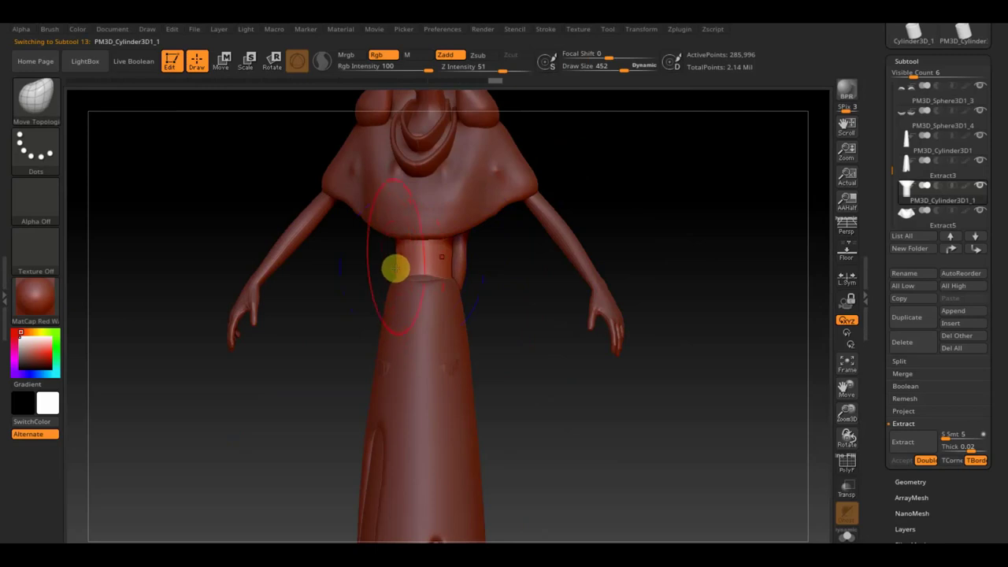
View the skirt bottom from below and select the PM3D_Cylinder3D1 skirt for masking
mouse_move(389, 235)
left_mouse_down()
mouse_move(499, 304)
mouse_move(532, 173)
left_mouse_up()
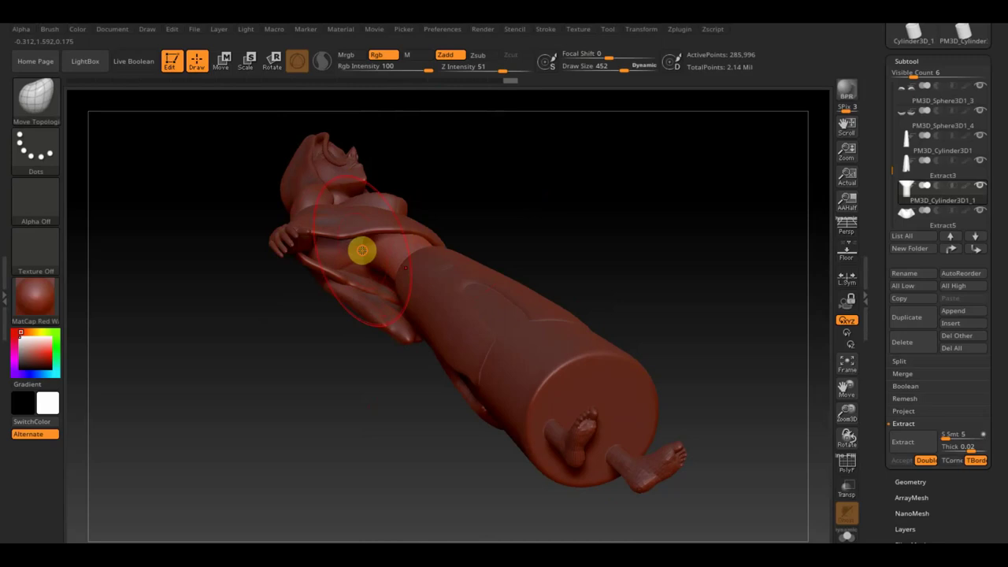
mouse_move(467, 229)
left_mouse_down()
mouse_move(524, 176)
mouse_move(522, 146)
mouse_move(513, 274)
mouse_move(502, 295)
mouse_move(619, 241)
left_mouse_up()
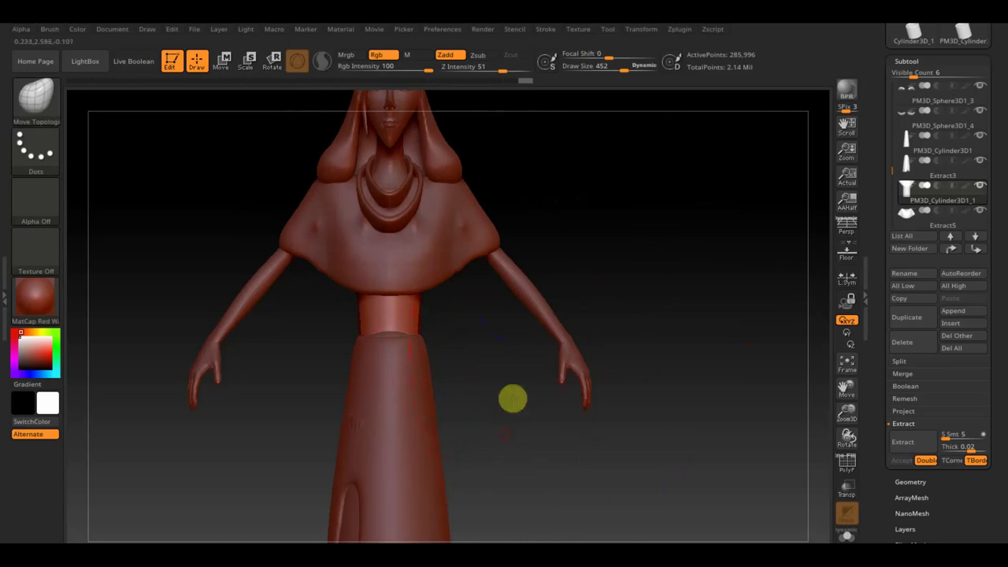
left_click_drag(513, 398, 527, 328, "alt")
left_click(439, 514, "alt")
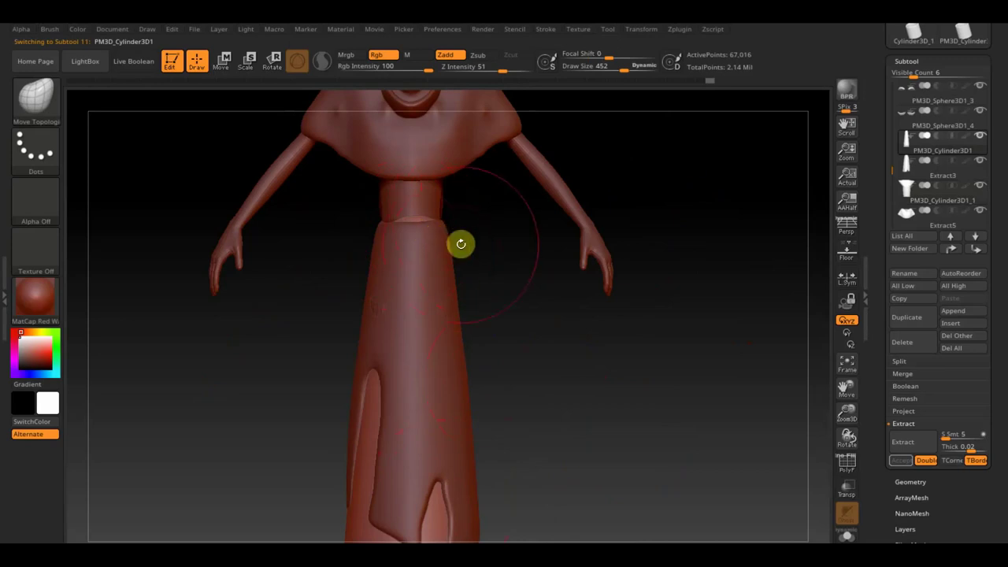
key("ctrl")
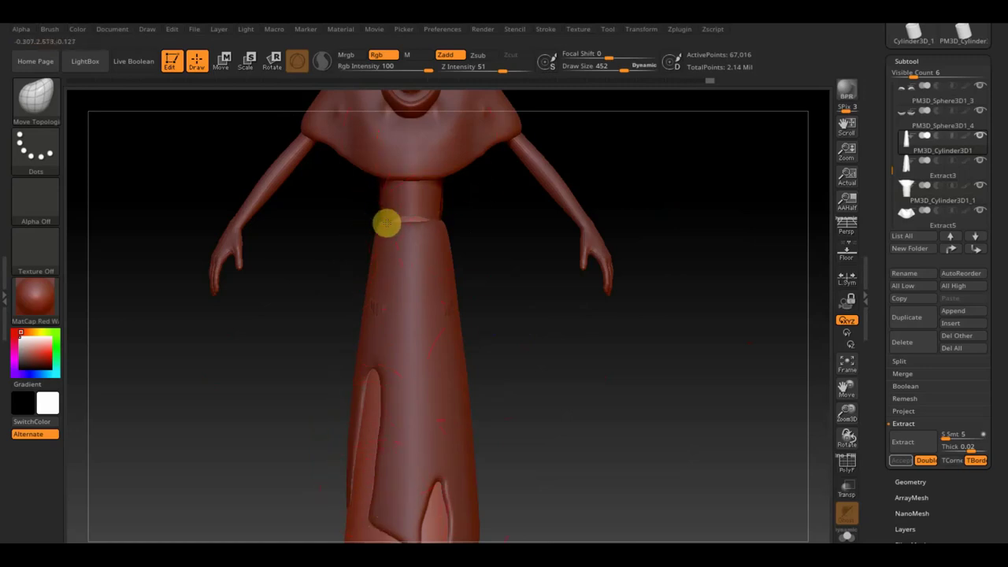
left_click_drag(461, 243, 511, 259)
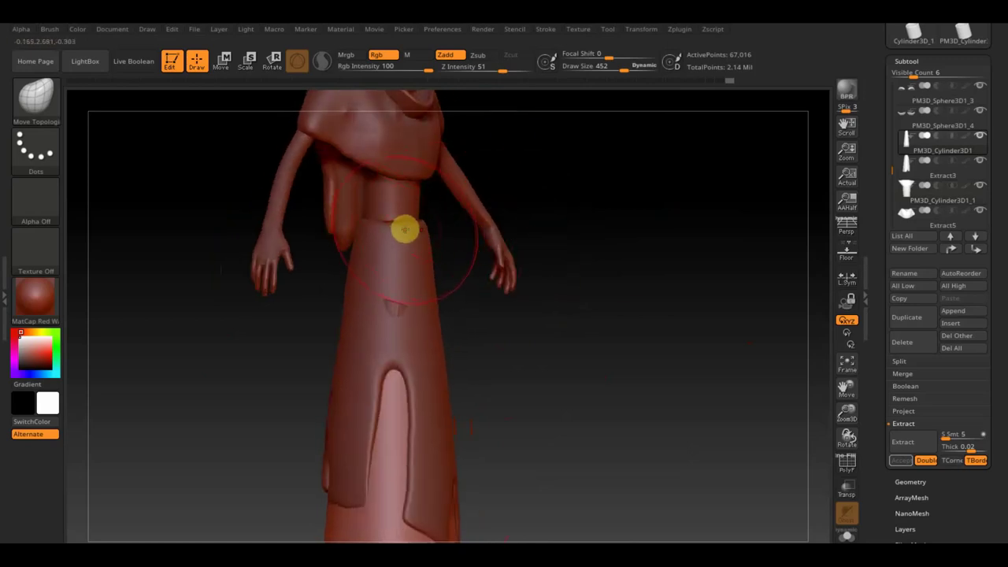
Reselect the waist band, smooth it from the front, then select the head piece
left_click(401, 229, "alt")
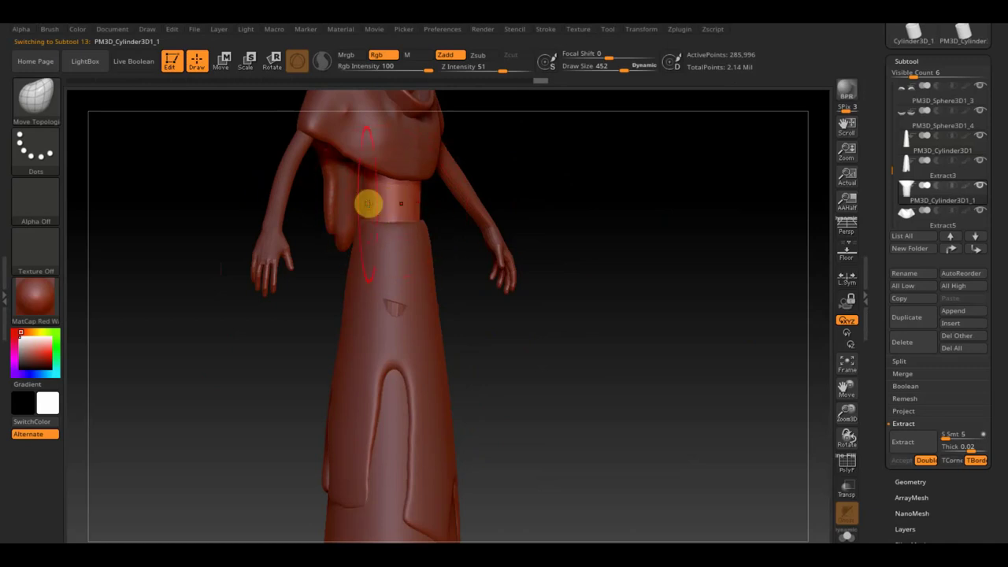
left_click_drag(475, 200, 548, 180)
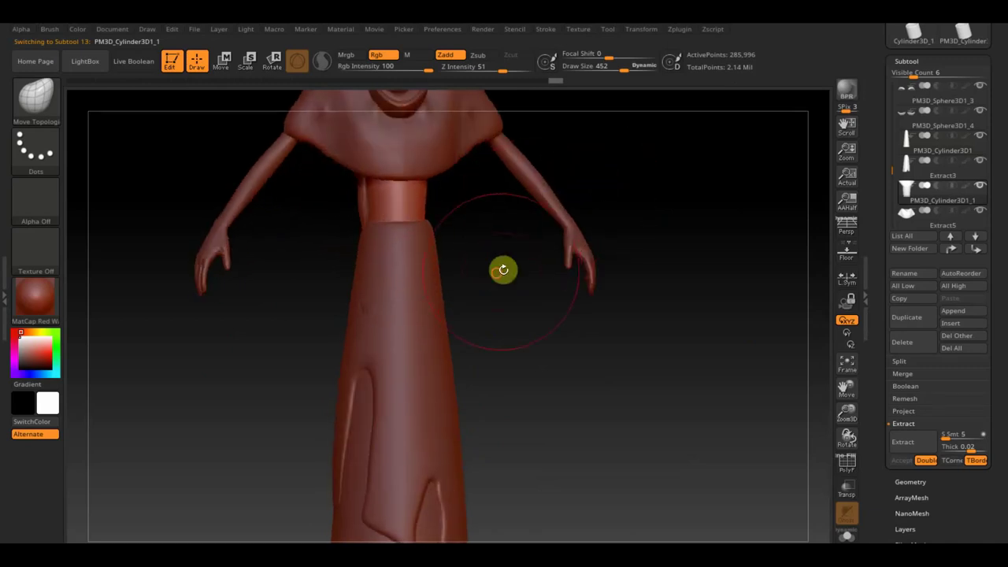
left_click_drag(502, 268, 489, 275)
key("shift")
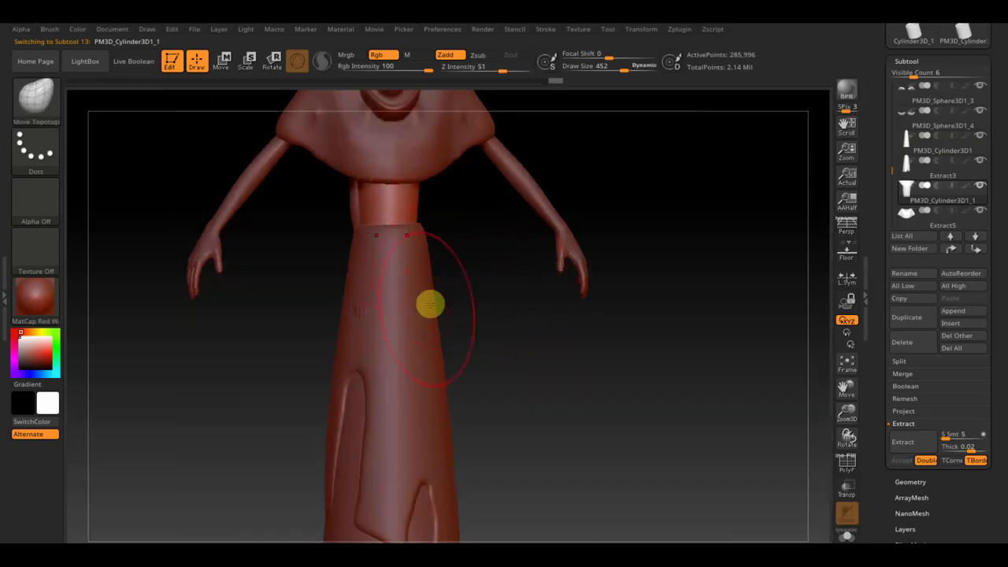
left_click(431, 315, "alt")
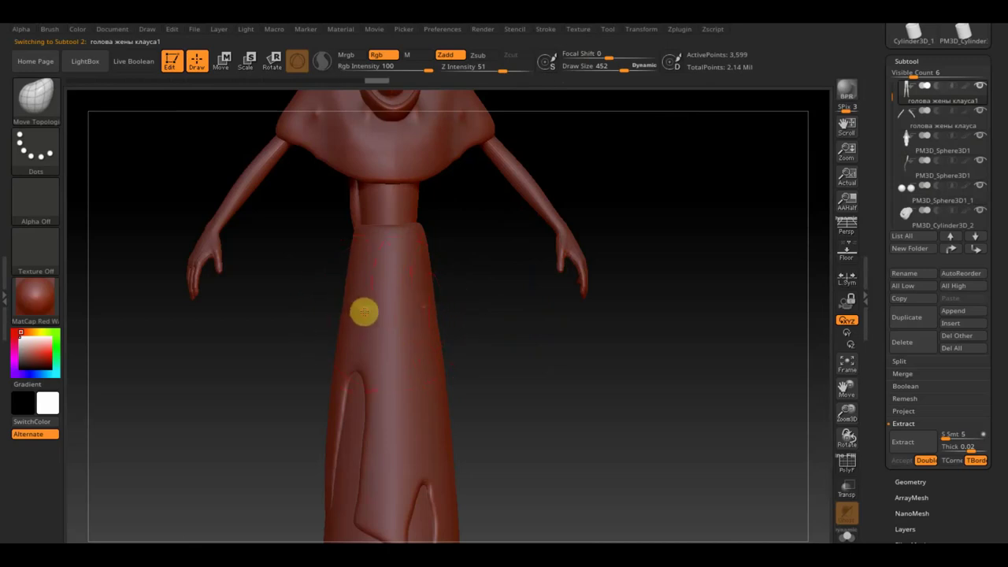
Select the PM3D_Cylinder3D1 skirt and, at brush size 763, move its left side and hem
left_click_drag(462, 328, 465, 249, "alt")
mouse_move(538, 436)
left_mouse_down("alt")
mouse_move(519, 349)
mouse_move(536, 434)
left_mouse_up("alt")
left_click(428, 375, "alt")
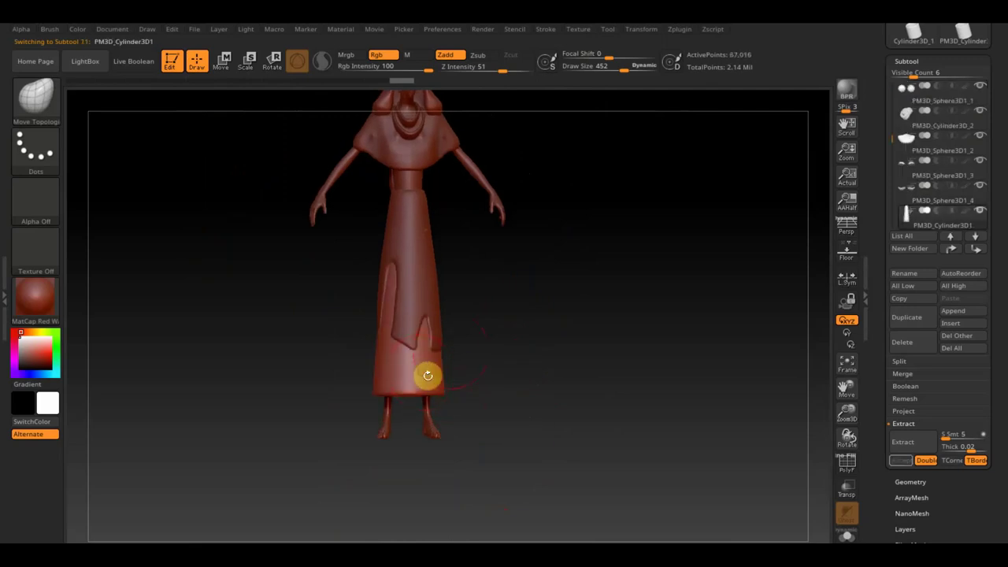
left_click_drag(630, 71, 643, 71)
mouse_move(367, 373)
left_mouse_down()
mouse_move(385, 312)
mouse_move(383, 260)
left_mouse_up()
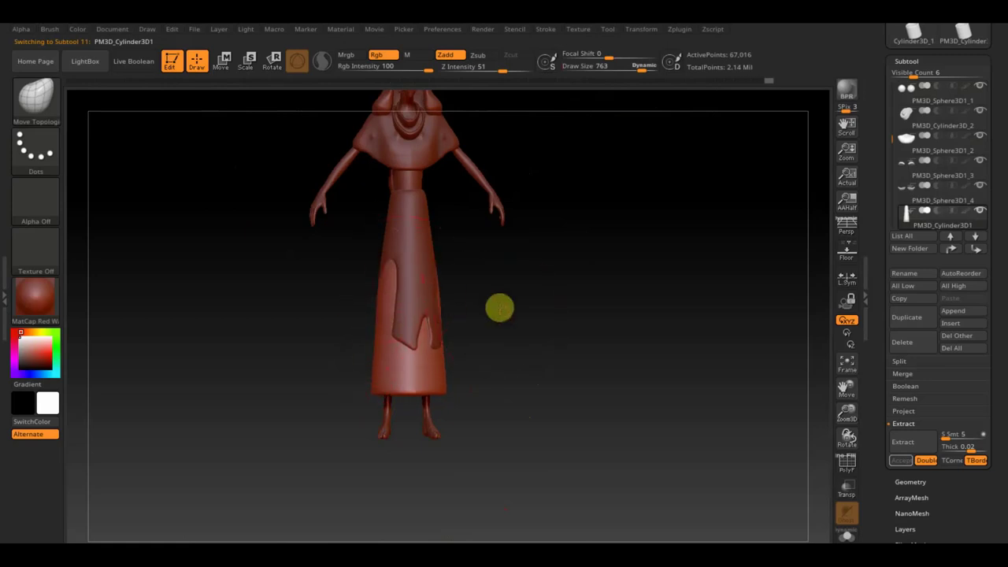
left_click_drag(500, 306, 572, 304)
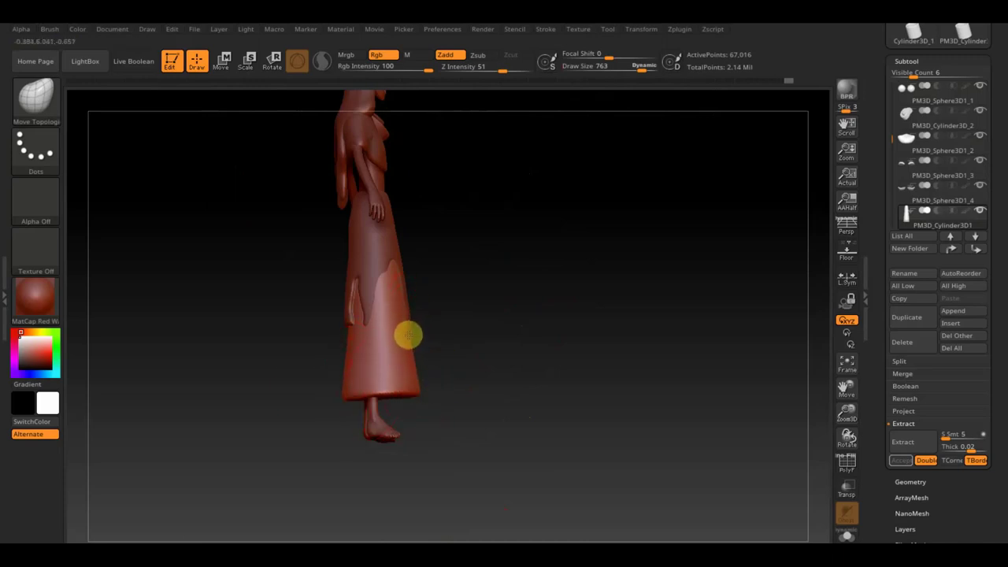
left_click_drag(411, 380, 415, 398)
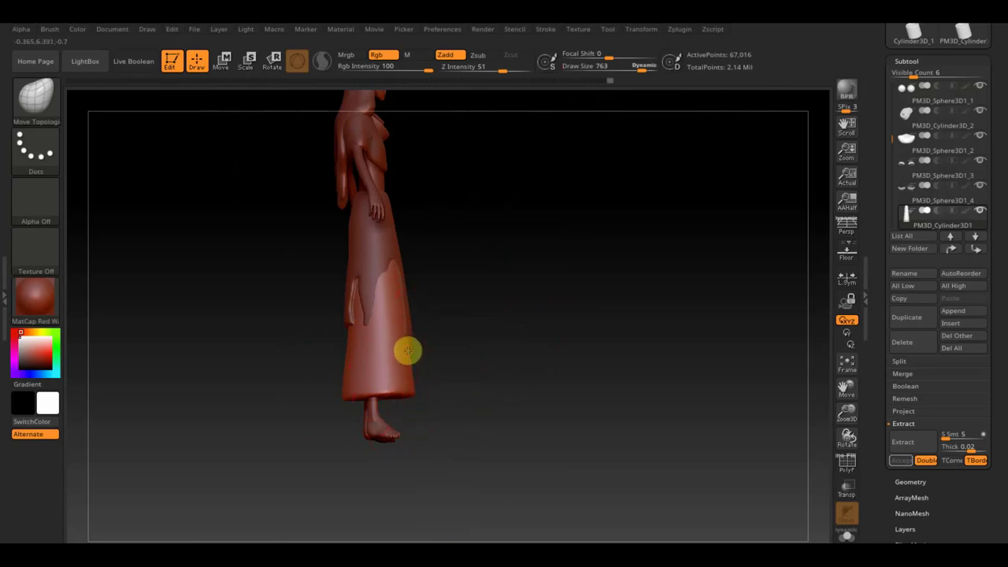
right_click_drag(407, 394, 398, 396)
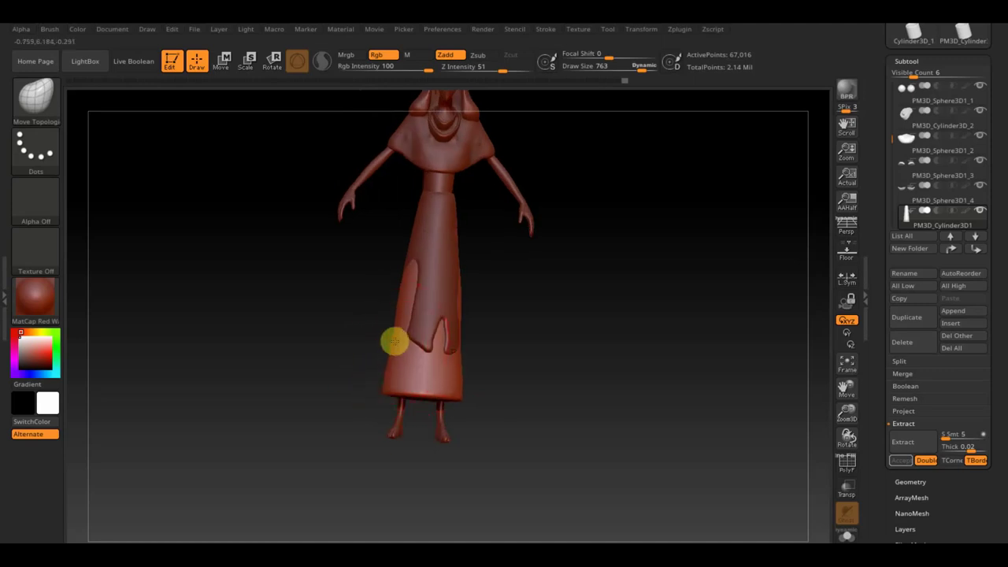
left_click(425, 315, "alt")
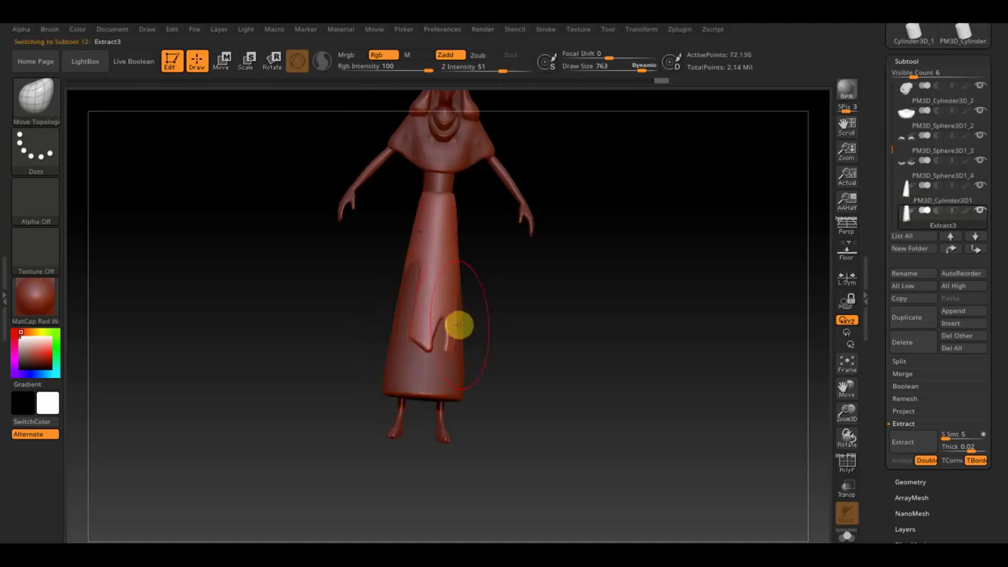
Rotate around the figure and reshape the left fold of the overskirt
mouse_move(465, 323)
right_mouse_down()
mouse_move(488, 346)
mouse_move(450, 346)
mouse_move(477, 327)
mouse_move(527, 342)
right_mouse_up()
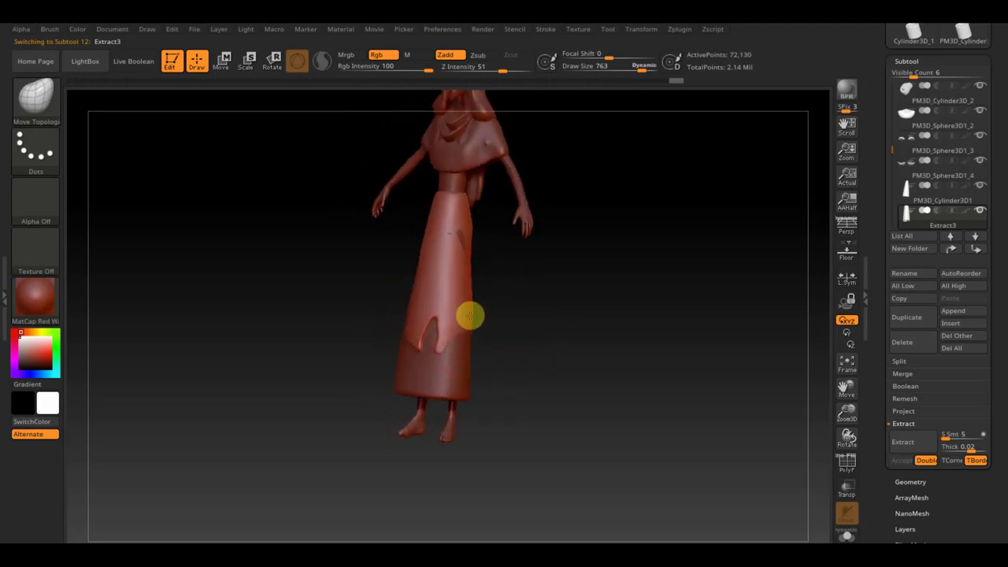
mouse_move(473, 251)
right_mouse_down()
mouse_move(513, 341)
mouse_move(470, 335)
mouse_move(464, 360)
mouse_move(443, 360)
mouse_move(454, 347)
right_mouse_up()
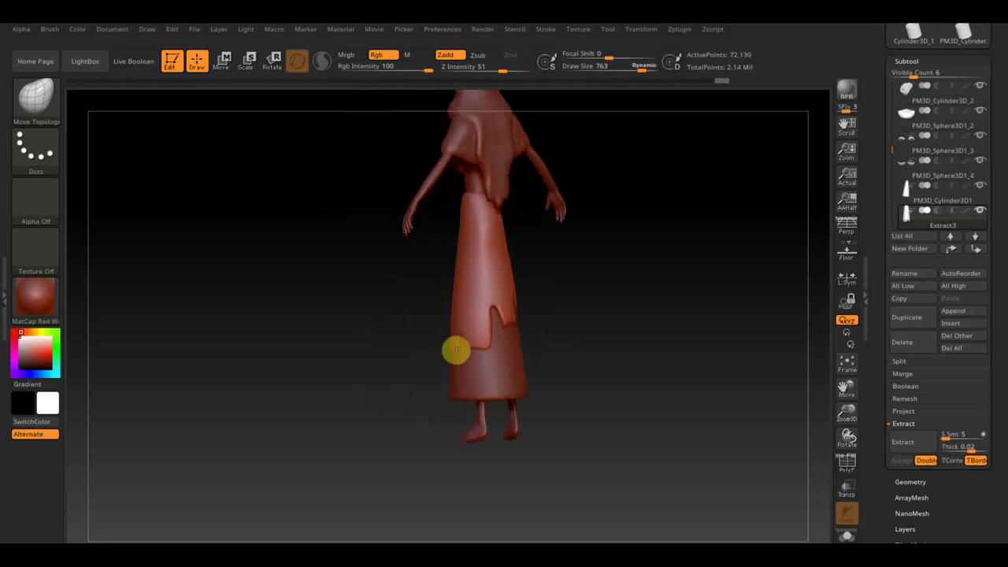
right_click_drag(543, 344, 517, 315)
right_click_drag(578, 333, 458, 355)
right_click_drag(346, 360, 436, 367)
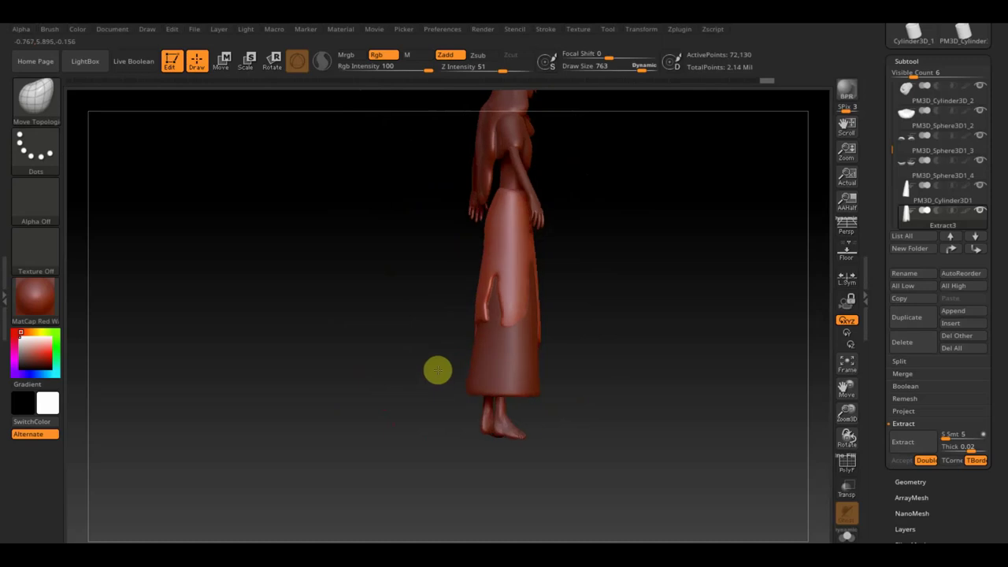
mouse_move(517, 318)
left_mouse_down()
mouse_move(527, 315)
mouse_move(505, 284)
left_mouse_up()
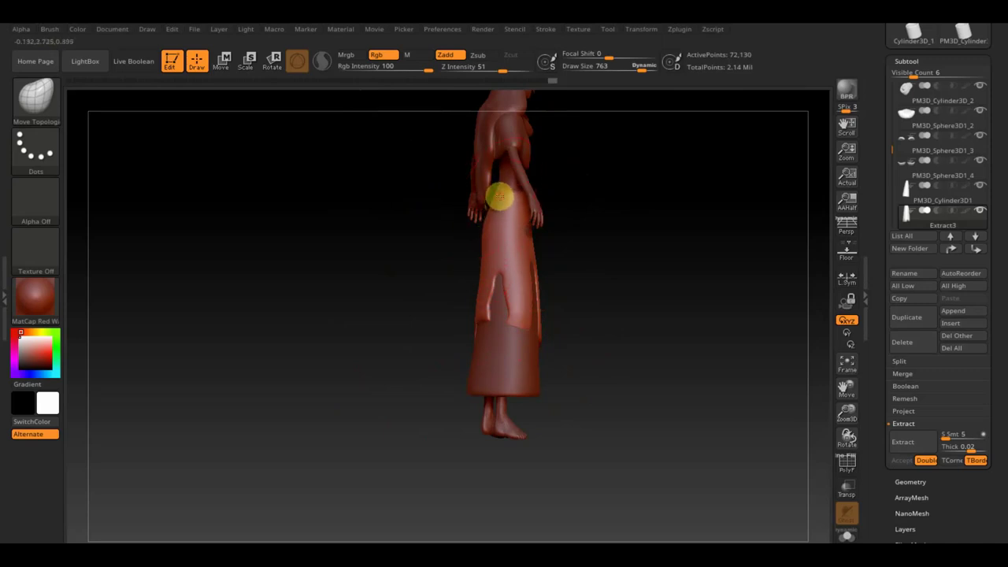
mouse_move(690, 299)
left_mouse_down()
mouse_move(698, 263)
mouse_move(713, 375)
mouse_move(497, 286)
mouse_move(709, 310)
left_mouse_up()
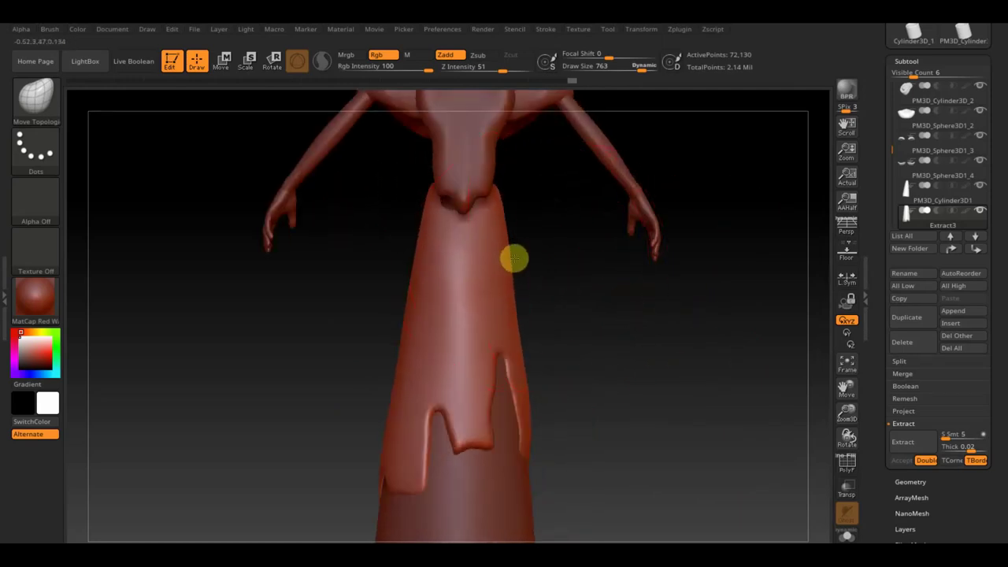
Reduce draw size to 331, select the plain skirt, then reselect the Extract3 overskirt
left_click_drag(641, 68, 616, 68)
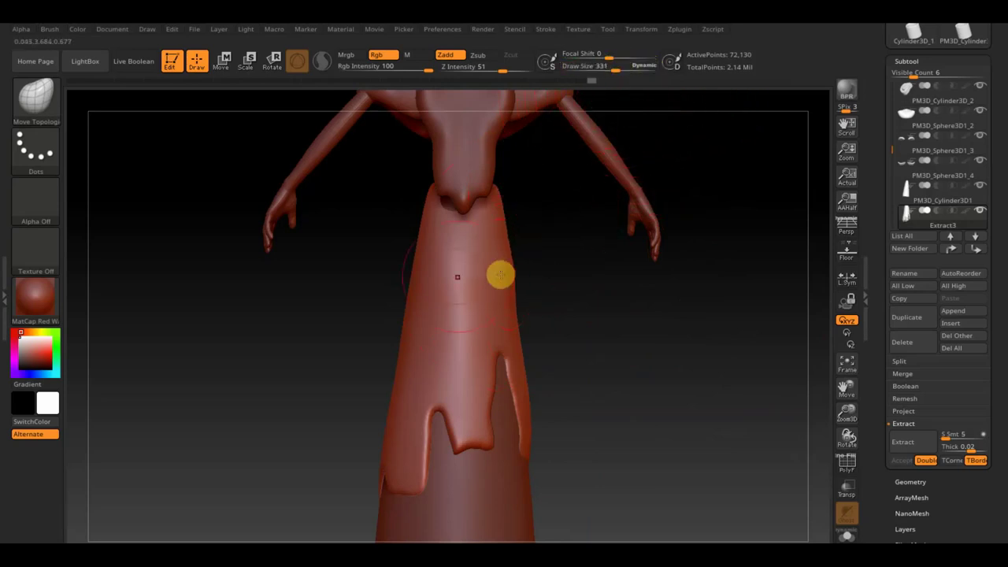
left_click_drag(564, 291, 483, 284)
mouse_move(441, 274)
right_mouse_down()
mouse_move(392, 263)
mouse_move(450, 200)
right_mouse_up()
left_click(453, 195, "alt")
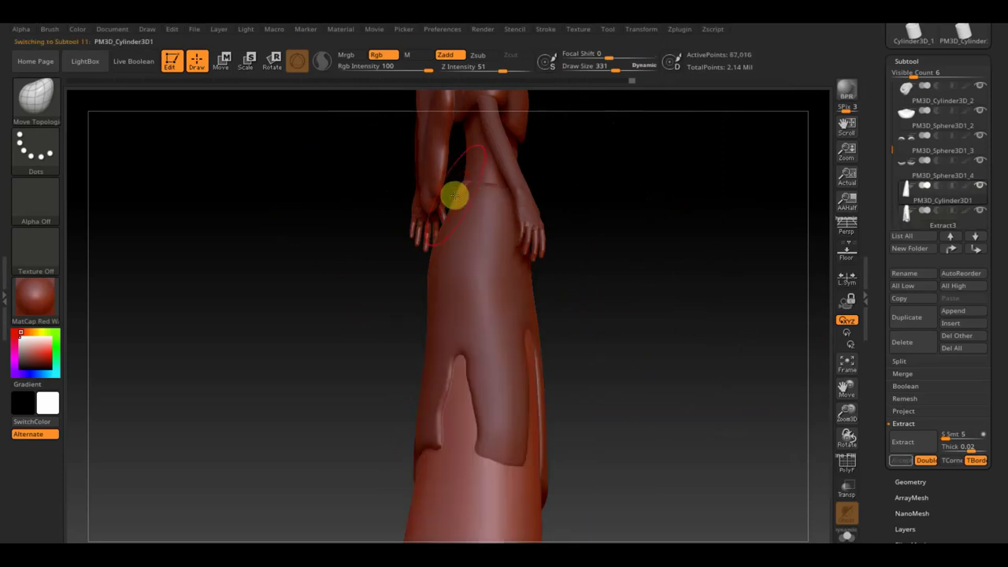
mouse_move(484, 206)
right_mouse_down()
mouse_move(639, 257)
mouse_move(588, 247)
right_mouse_up()
left_click(443, 200, "alt")
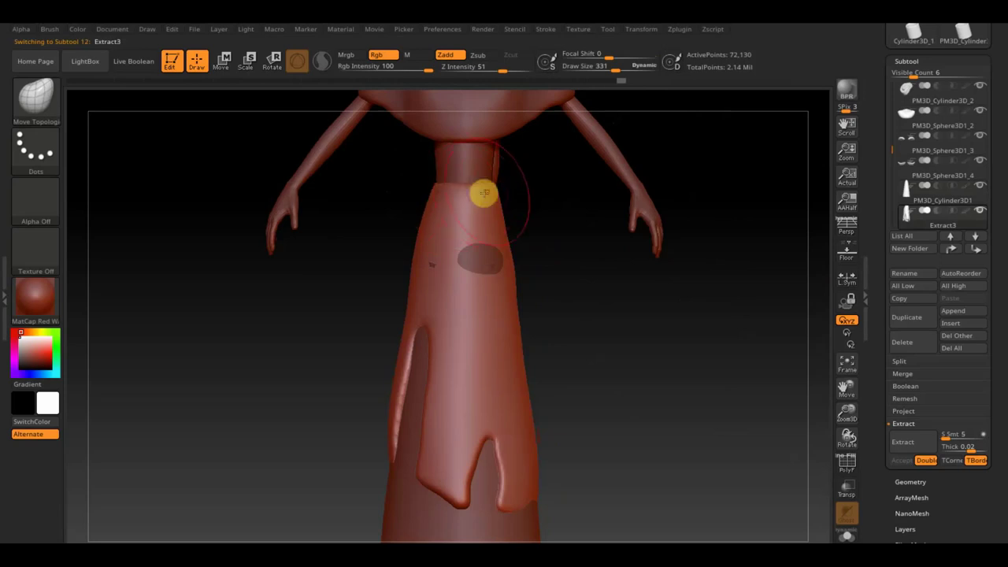
Check the reference, then smooth and reshape the overskirt around the hip with a larger brush
key("shift+z")
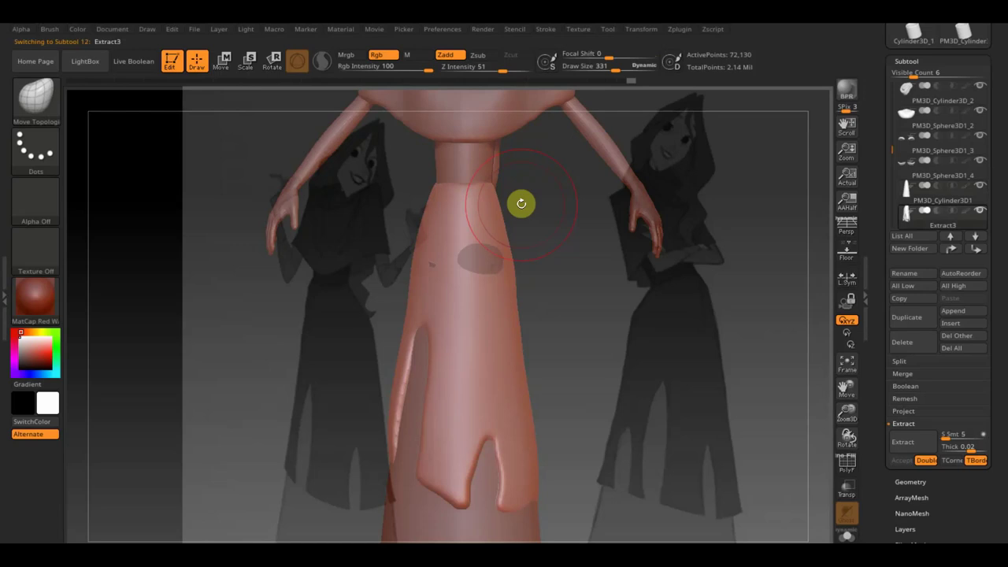
key("shift+z")
mouse_move(599, 263)
right_mouse_down()
mouse_move(560, 272)
mouse_move(600, 299)
right_mouse_up()
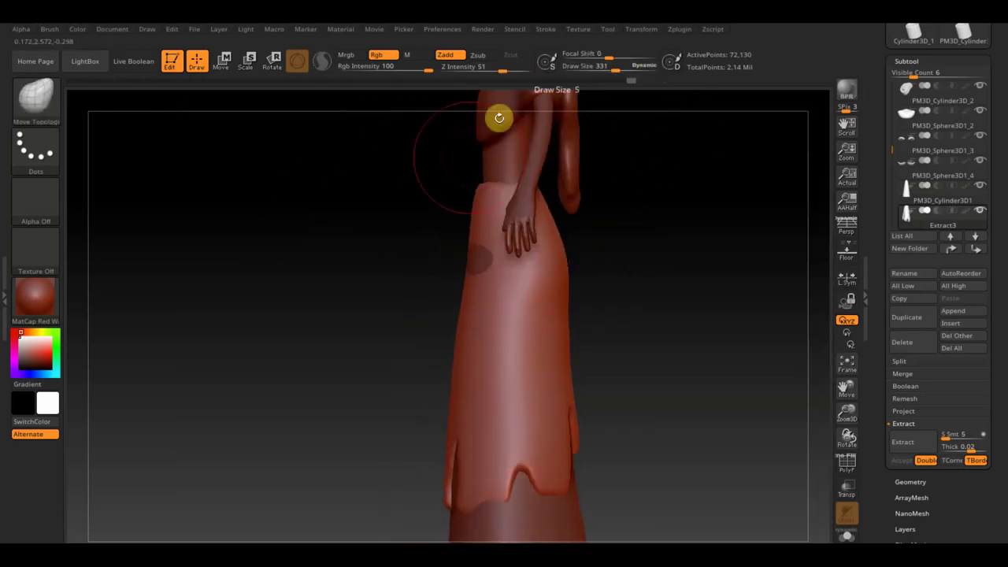
mouse_move(488, 190)
left_mouse_down()
mouse_move(468, 252)
mouse_move(465, 336)
left_mouse_up()
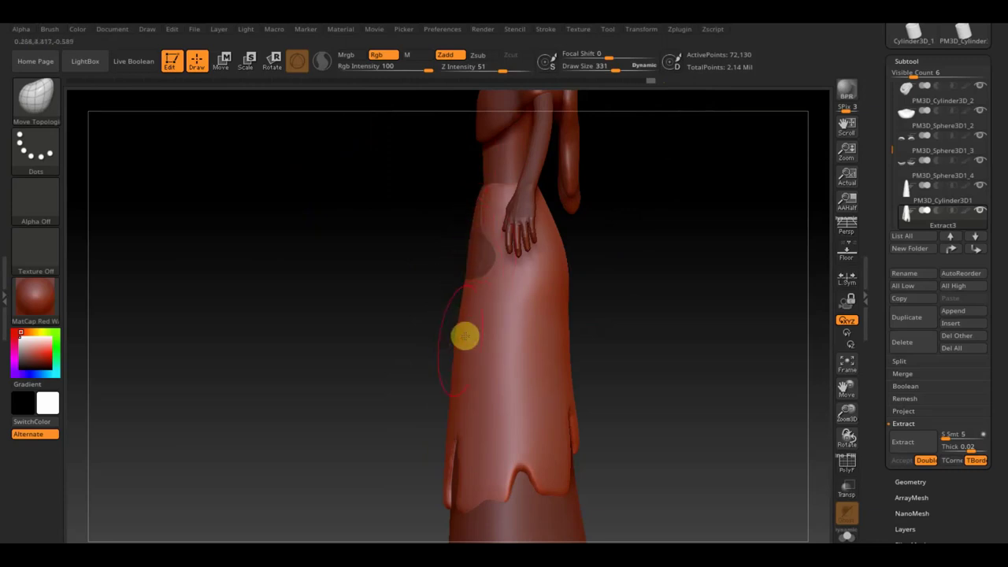
left_click_drag(614, 66, 637, 71)
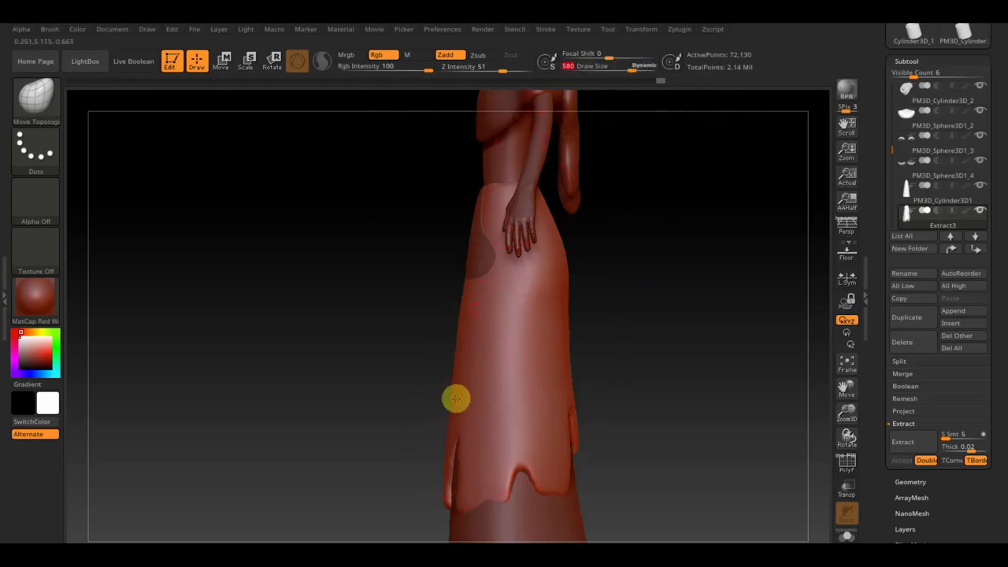
left_click_drag(456, 398, 453, 423)
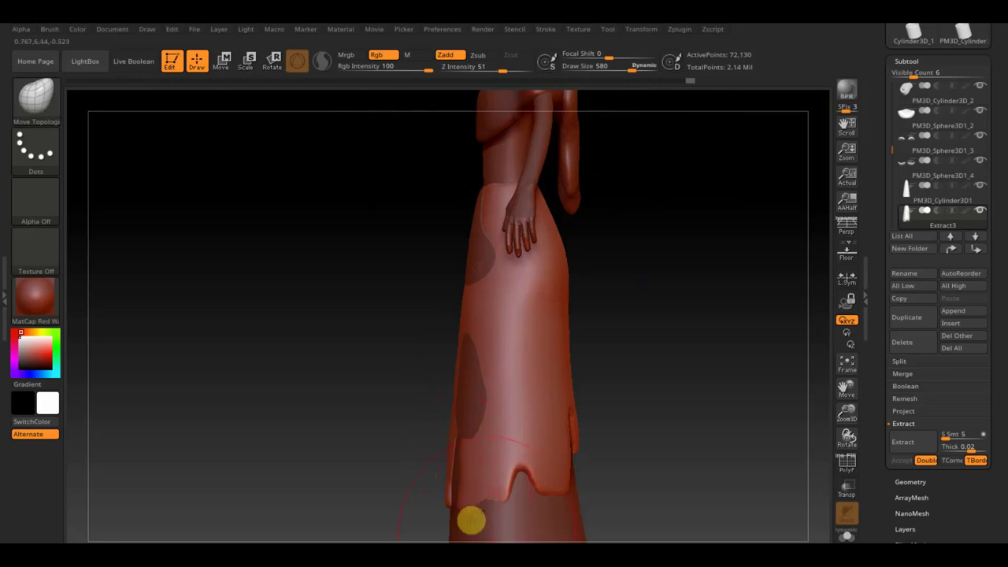
Switch between the plain skirt and overskirt subtools to check which owns the dress edge
left_click(505, 532, "alt")
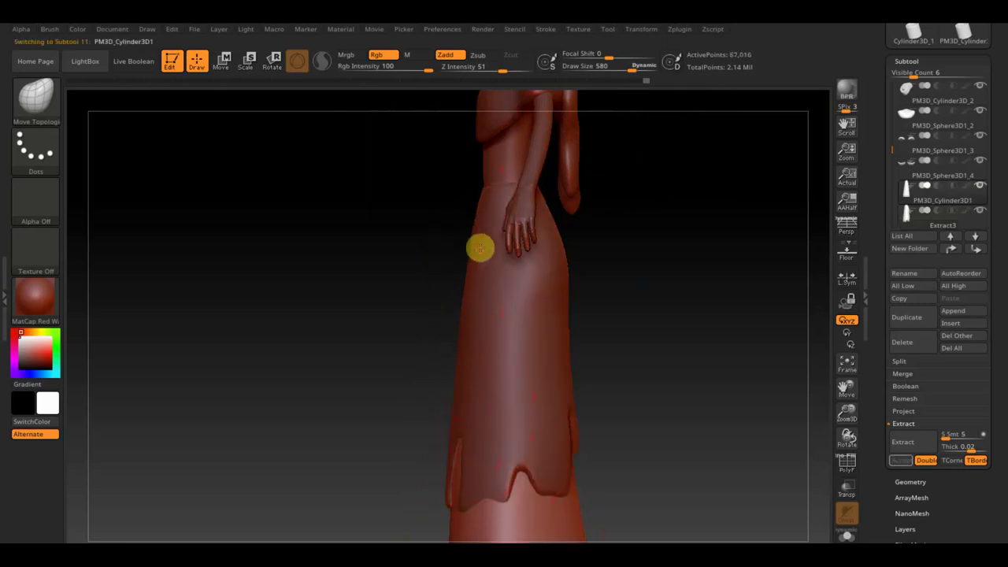
left_click_drag(590, 306, 698, 315)
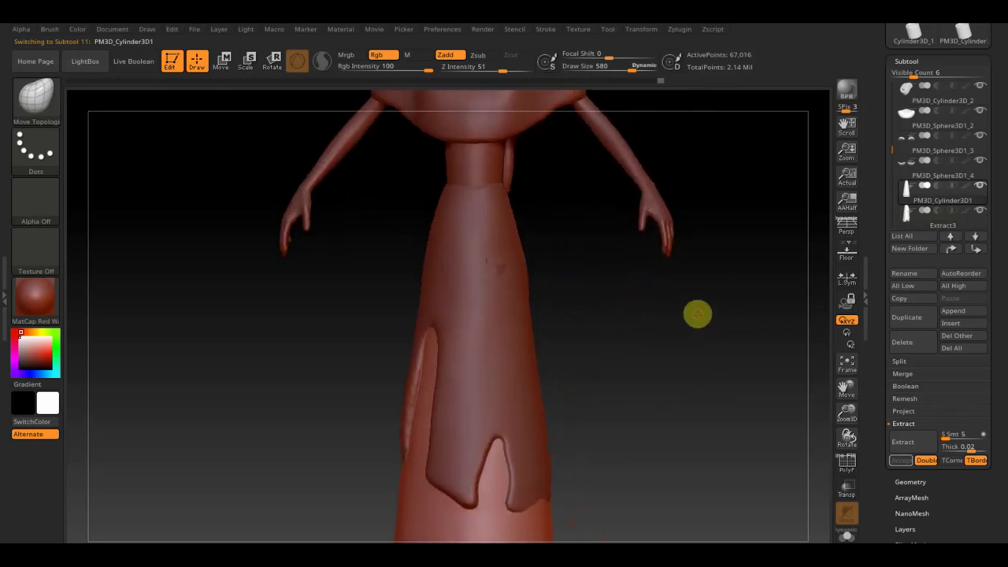
left_click(528, 269, "alt")
left_click_drag(532, 263, 588, 276)
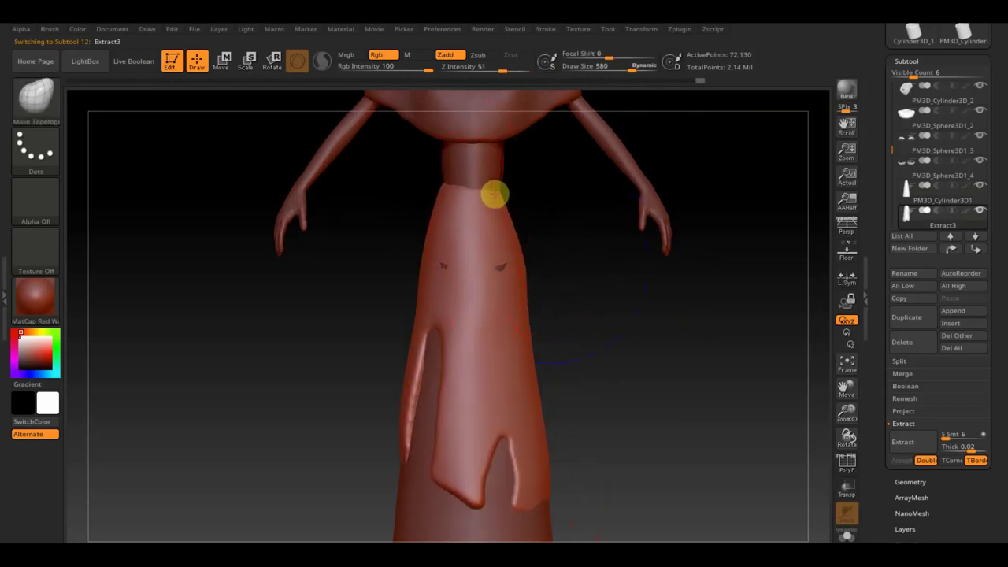
left_click(473, 197, "alt")
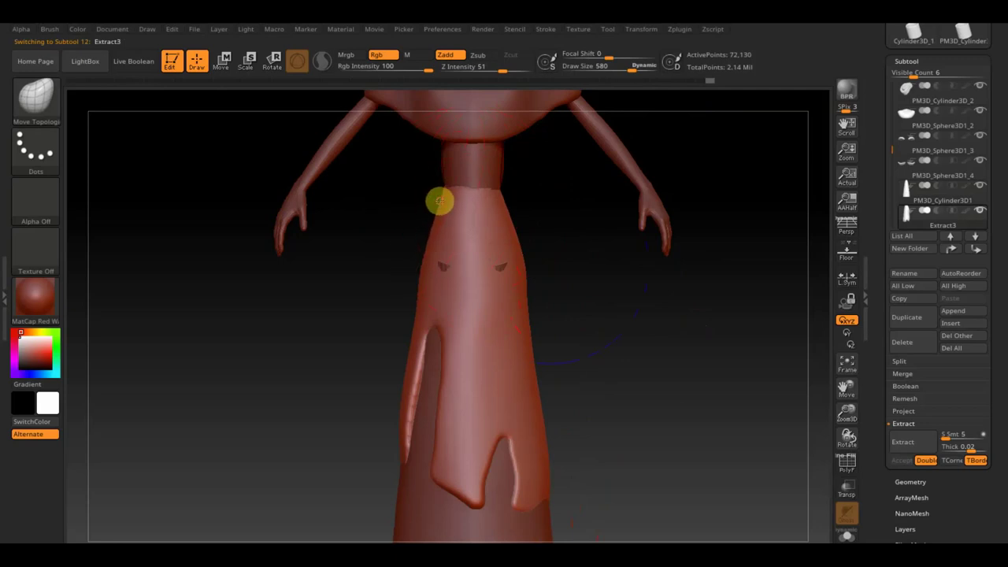
left_click(446, 207, "alt")
left_click(528, 306, "alt")
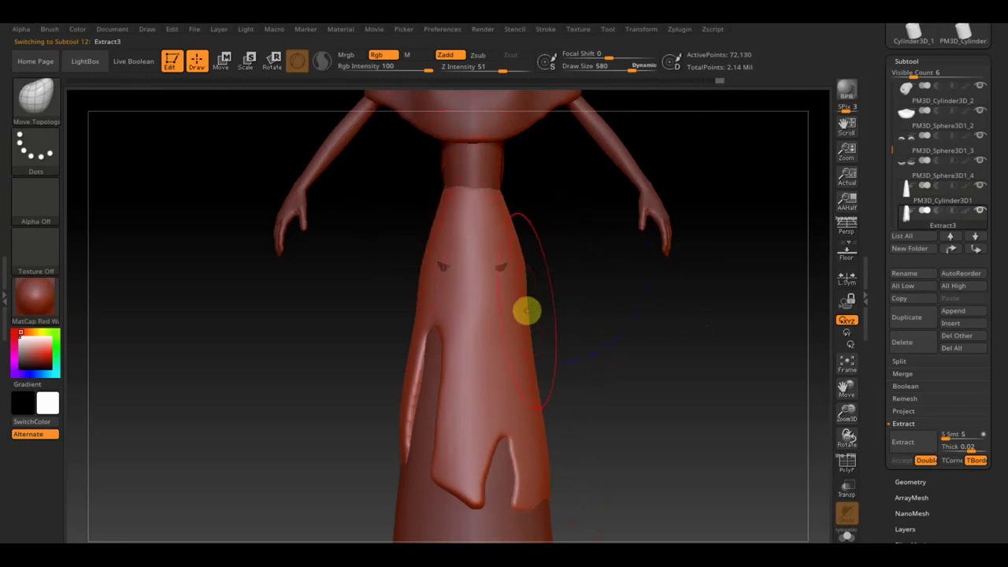
left_click(529, 285, "alt")
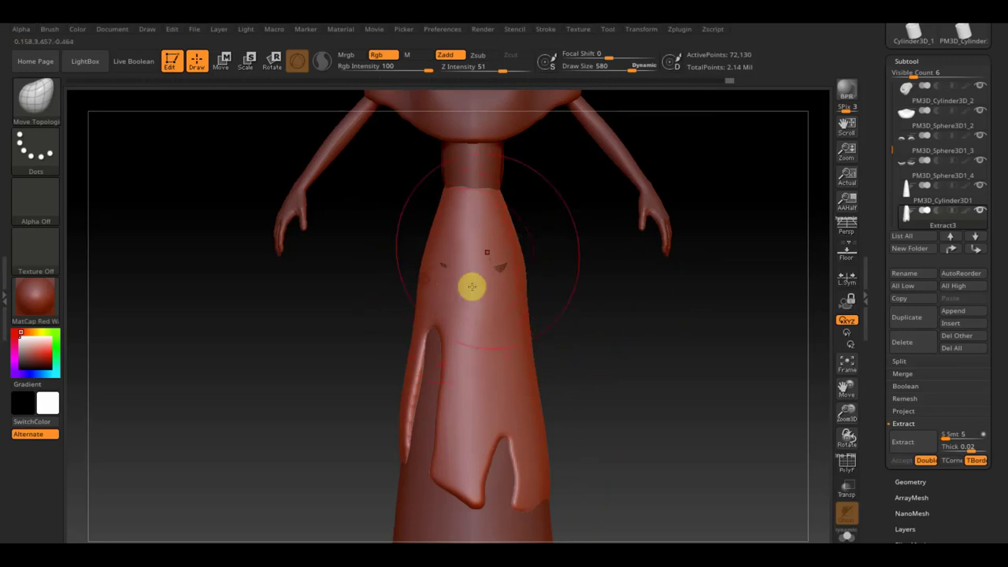
Set draw size to 403 and rotate the model, then zoom out to the full figure
mouse_move(453, 191)
right_mouse_down()
mouse_move(580, 214)
mouse_move(621, 209)
mouse_move(625, 196)
right_mouse_up()
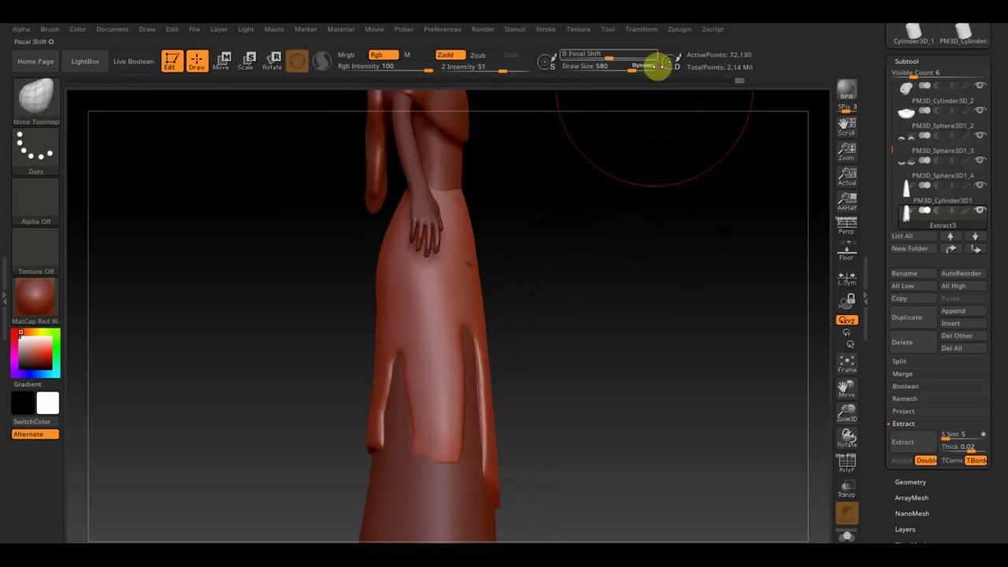
left_click_drag(658, 66, 632, 70)
right_click_drag(622, 110, 622, 191)
mouse_move(534, 183)
right_mouse_down()
mouse_move(475, 198)
mouse_move(435, 186)
right_mouse_up()
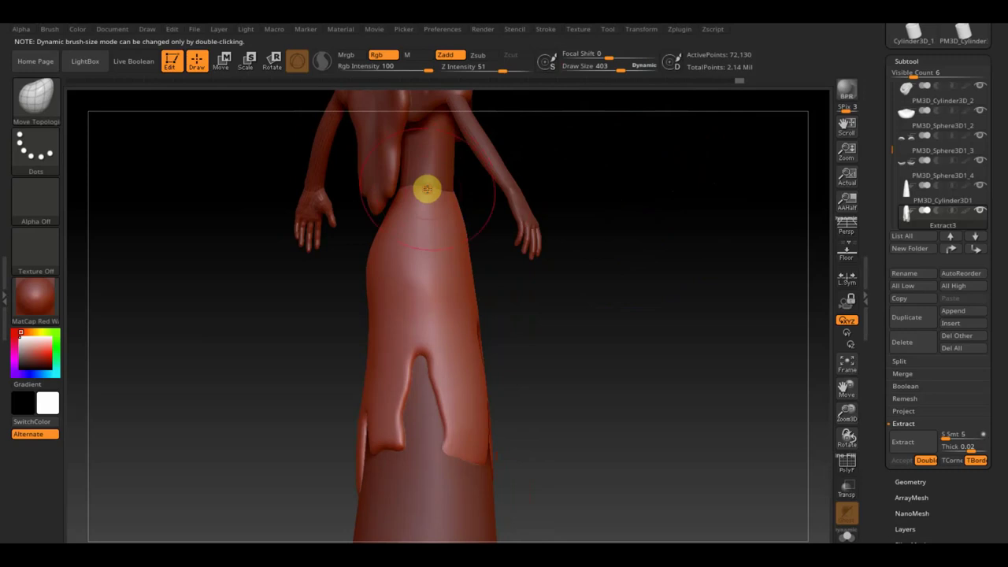
mouse_move(593, 173)
right_mouse_down()
mouse_move(533, 183)
mouse_move(544, 234)
right_mouse_up()
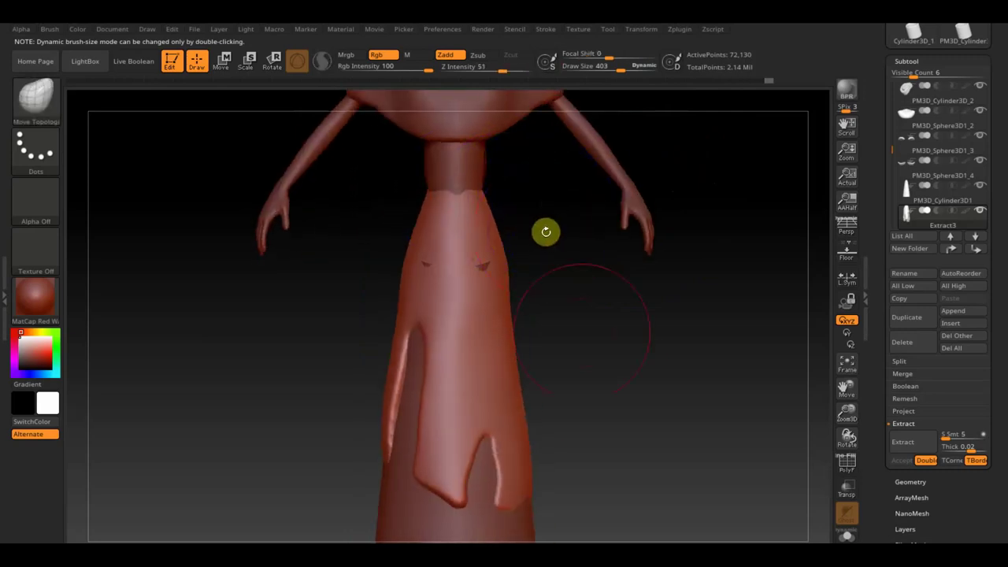
scroll(634, 396, "down", 2)
scroll(608, 299, "down", 2)
Turn the figure to a side view, zoom to the foot, and set the Smooth brush to Draw Size 243
scroll(625, 351, "down", 2)
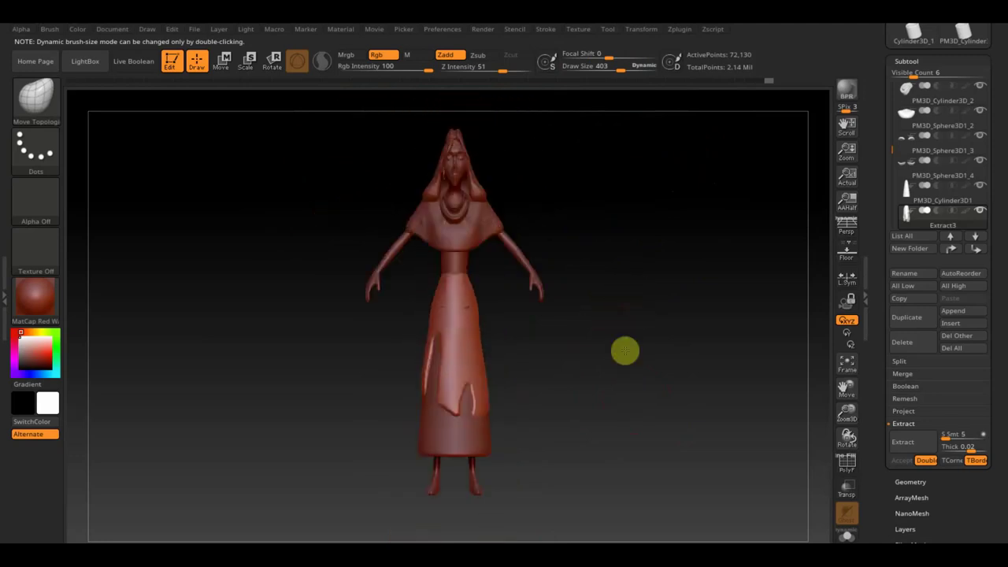
right_click_drag(624, 352, 618, 373)
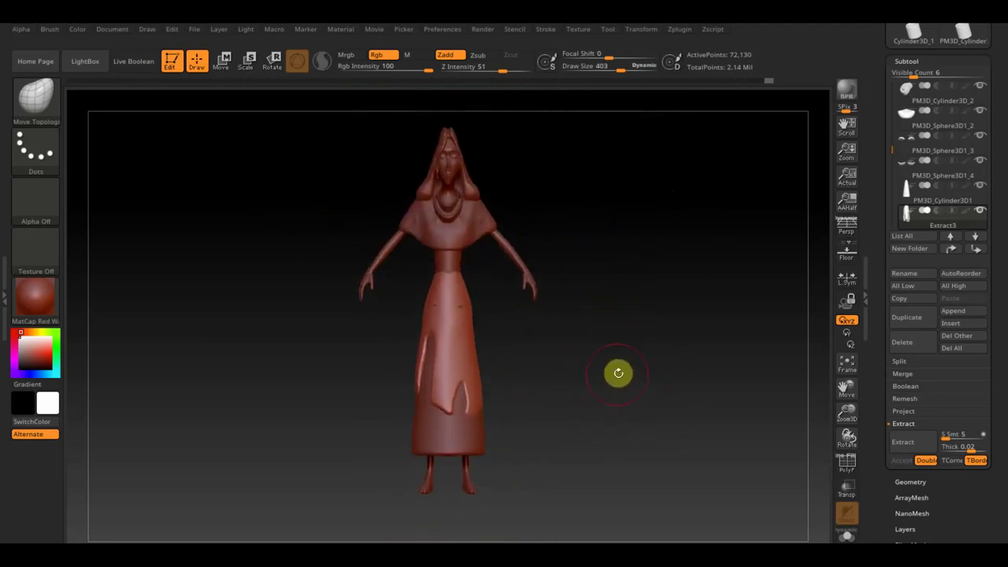
mouse_move(632, 412)
right_mouse_down()
mouse_move(701, 418)
mouse_move(718, 402)
mouse_move(675, 402)
right_mouse_up()
key("shift")
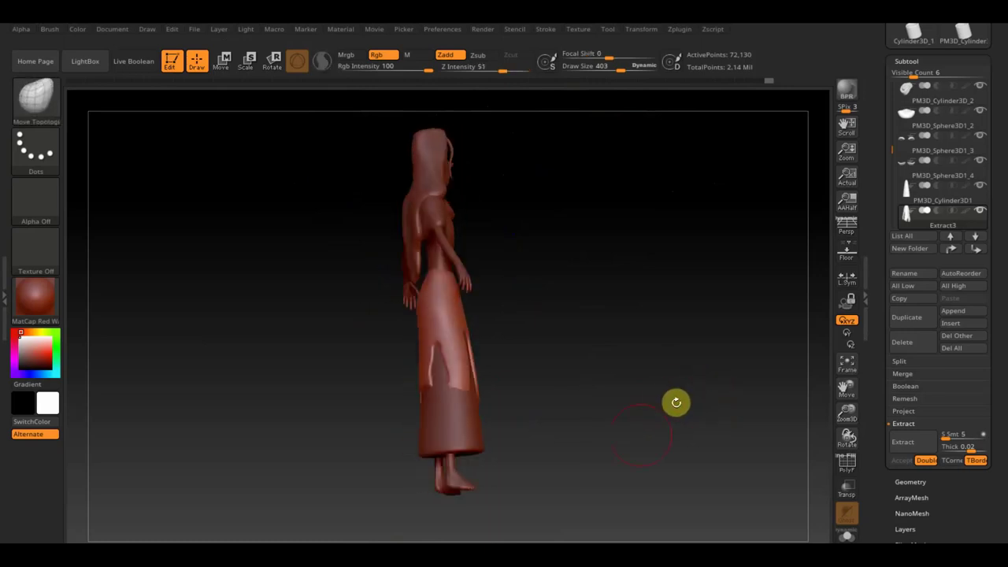
mouse_move(637, 454)
right_mouse_down("alt")
mouse_move(630, 241)
mouse_move(665, 428)
mouse_move(648, 155)
mouse_move(670, 308)
right_mouse_up("alt")
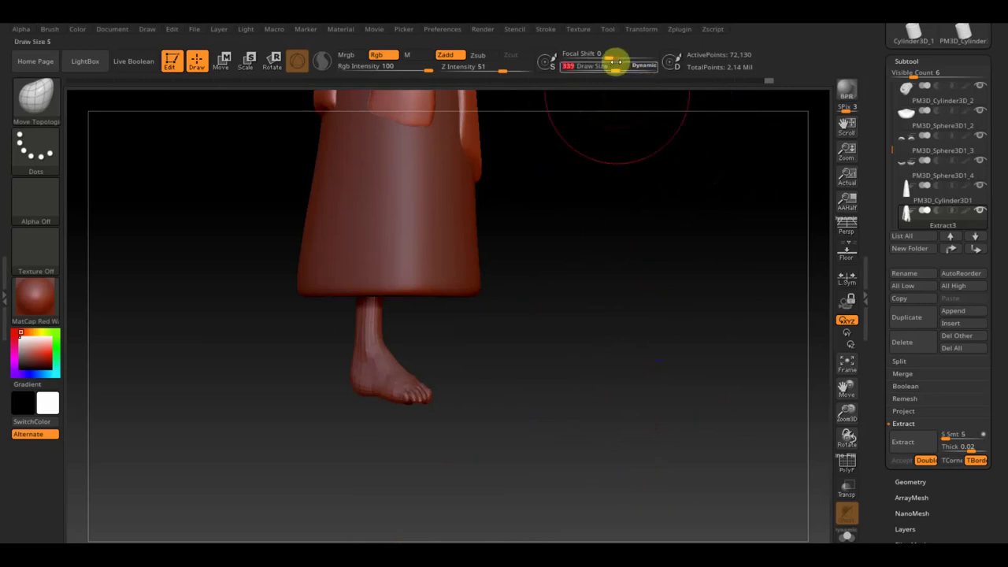
left_click_drag(607, 77, 579, 76)
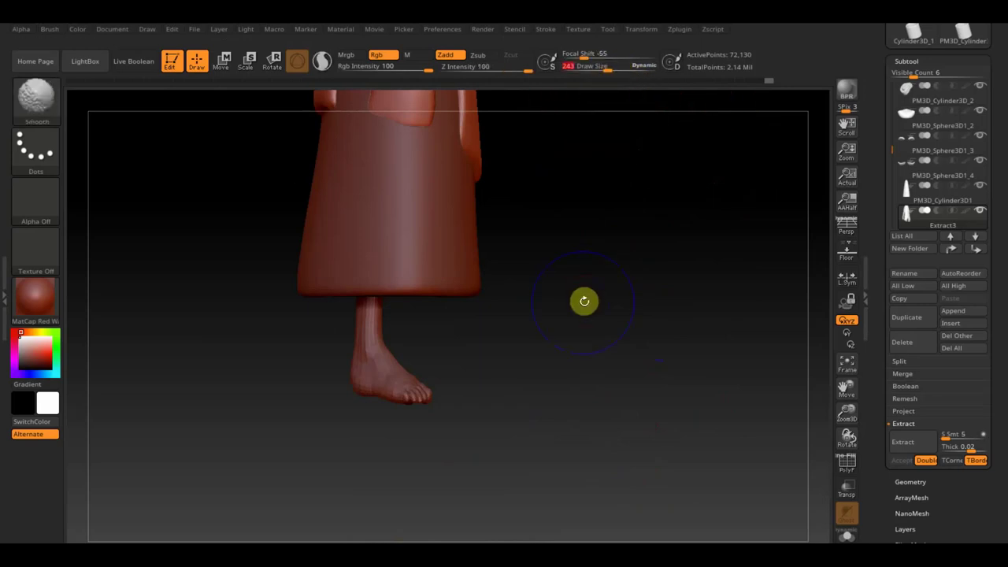
Show the SpotLight reference, switch and enlarge the picture, then hide it
key("shift+z")
key("z")
left_click(511, 460)
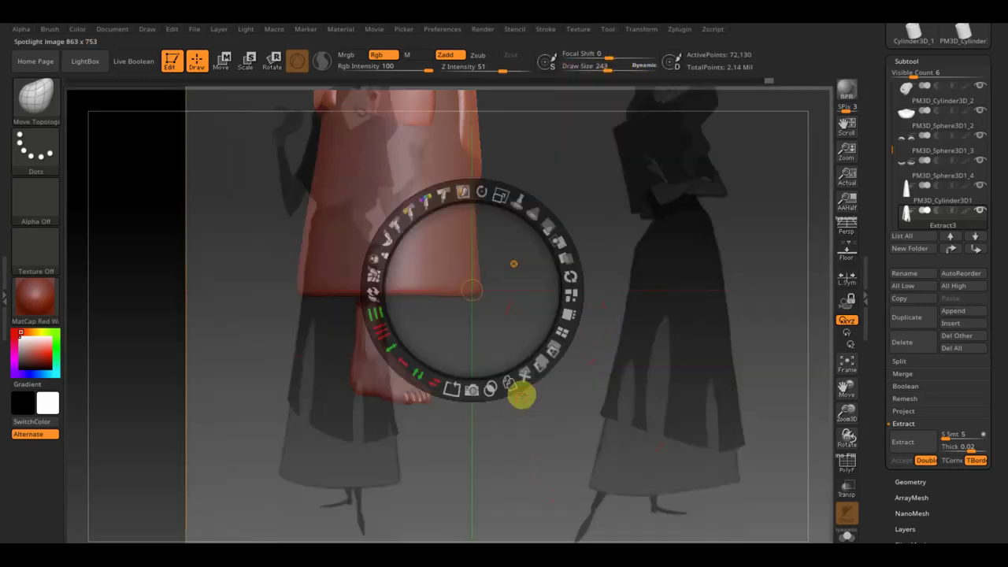
left_click_drag(522, 396, 538, 239)
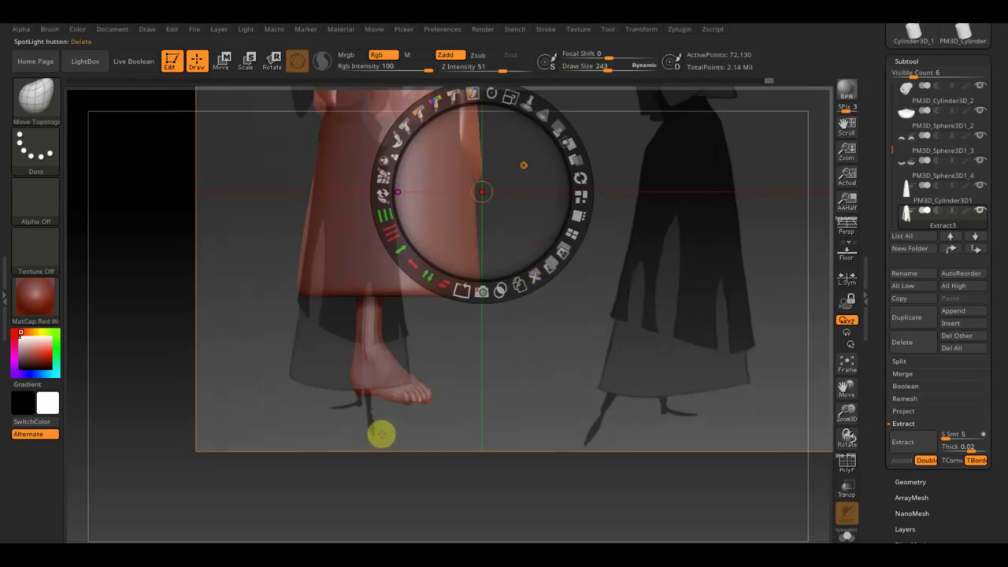
key("shift+z")
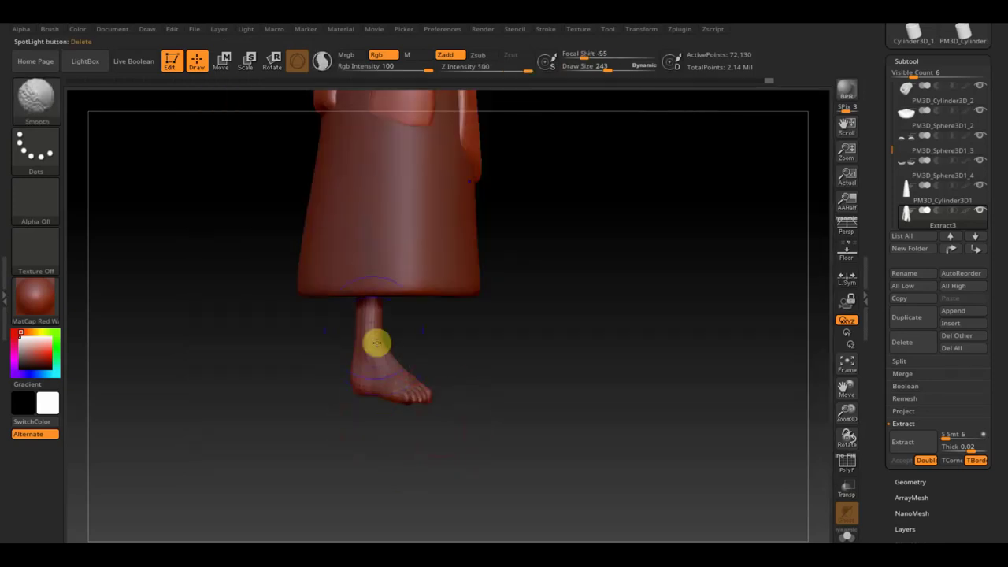
Select the foot, simplify its toes, and show the reference image with a smaller brush
left_click(372, 359, "alt")
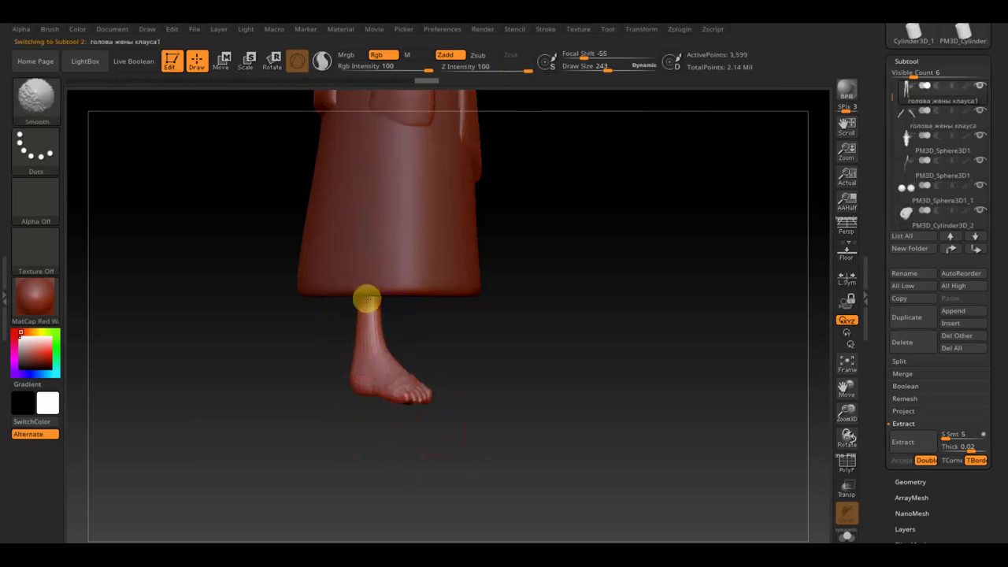
mouse_move(355, 367)
left_mouse_down("shift")
mouse_move(391, 391)
mouse_move(422, 392)
left_mouse_up("shift")
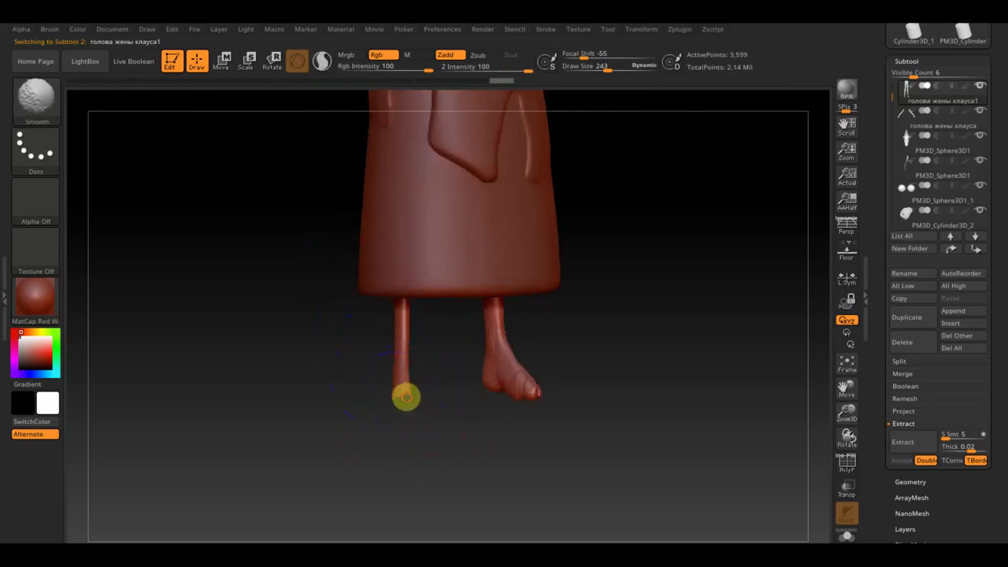
left_click_drag(414, 353, 405, 313, "shift")
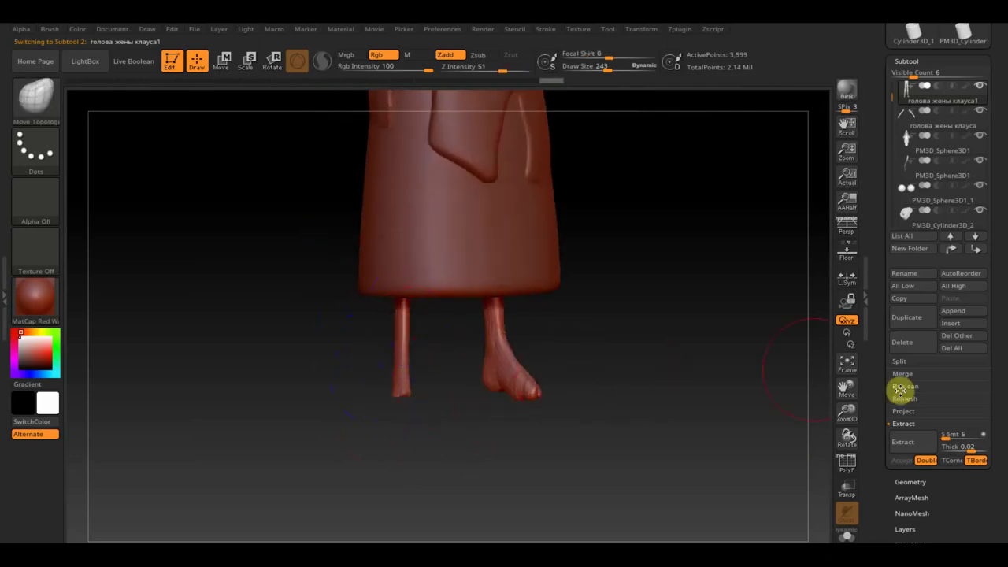
mouse_move(596, 441)
left_mouse_down()
mouse_move(672, 490)
mouse_move(624, 465)
left_mouse_up()
key("shift")
key("ctrl+shift+o")
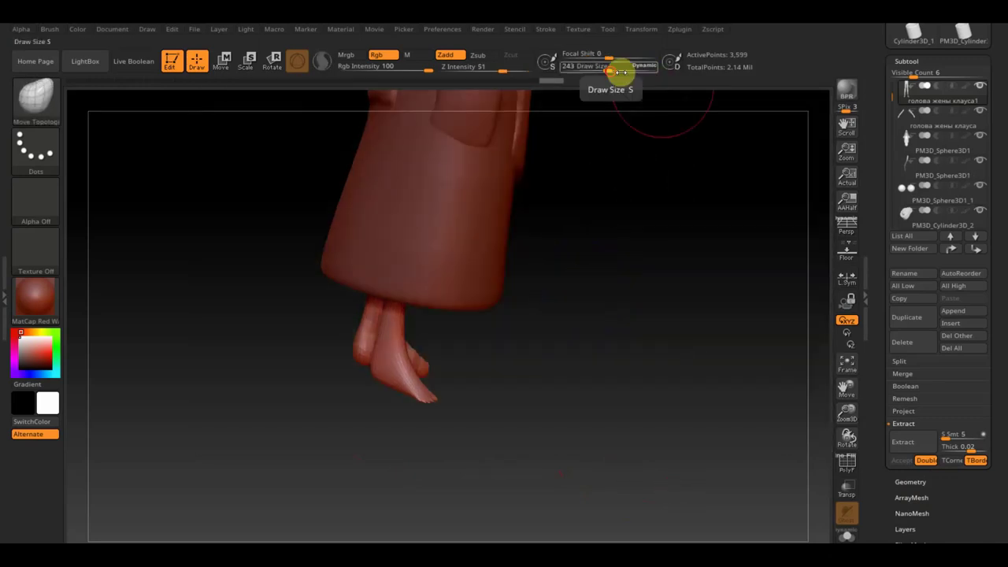
left_click_drag(613, 71, 596, 71)
mouse_move(403, 385)
left_mouse_down()
mouse_move(504, 360)
mouse_move(390, 352)
left_mouse_up()
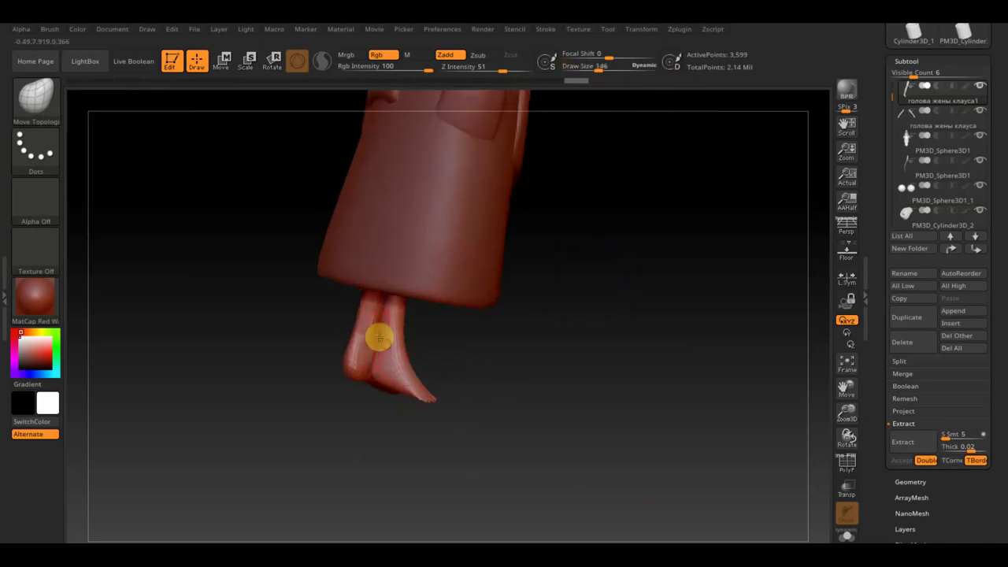
Smooth the feet surface, checking front and both-leg views while adjusting brush size
key("shift")
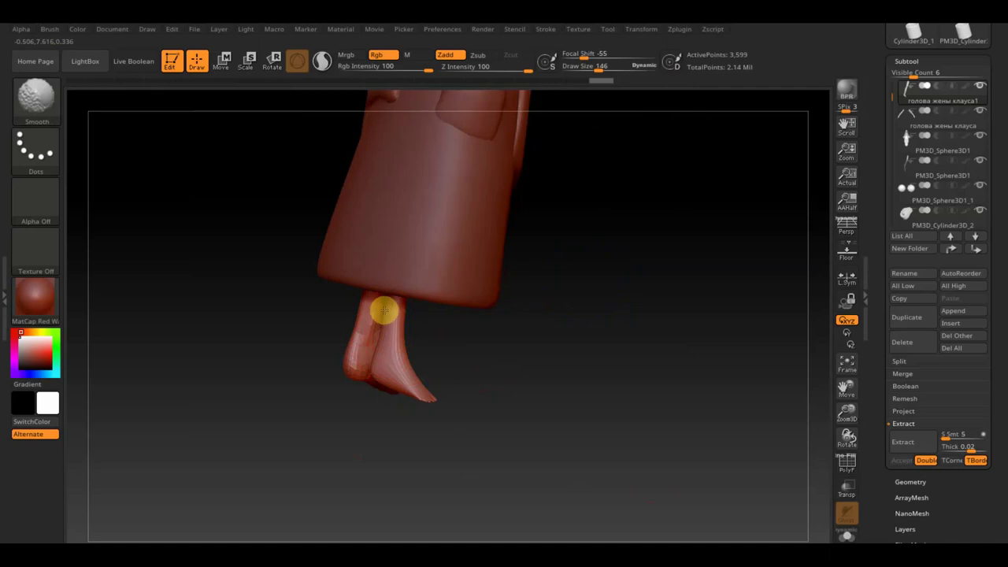
left_click_drag(383, 305, 384, 328, "shift")
mouse_move(383, 315)
right_mouse_down()
mouse_move(439, 360)
mouse_move(416, 360)
mouse_move(515, 349)
mouse_move(433, 366)
right_mouse_up()
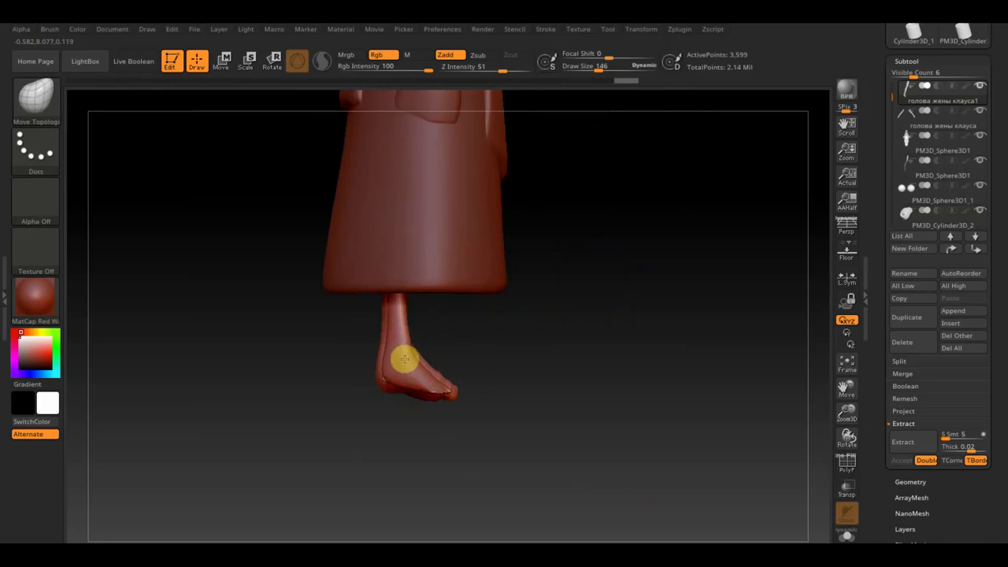
mouse_move(400, 334)
right_mouse_down()
mouse_move(423, 355)
mouse_move(490, 346)
mouse_move(527, 363)
right_mouse_up()
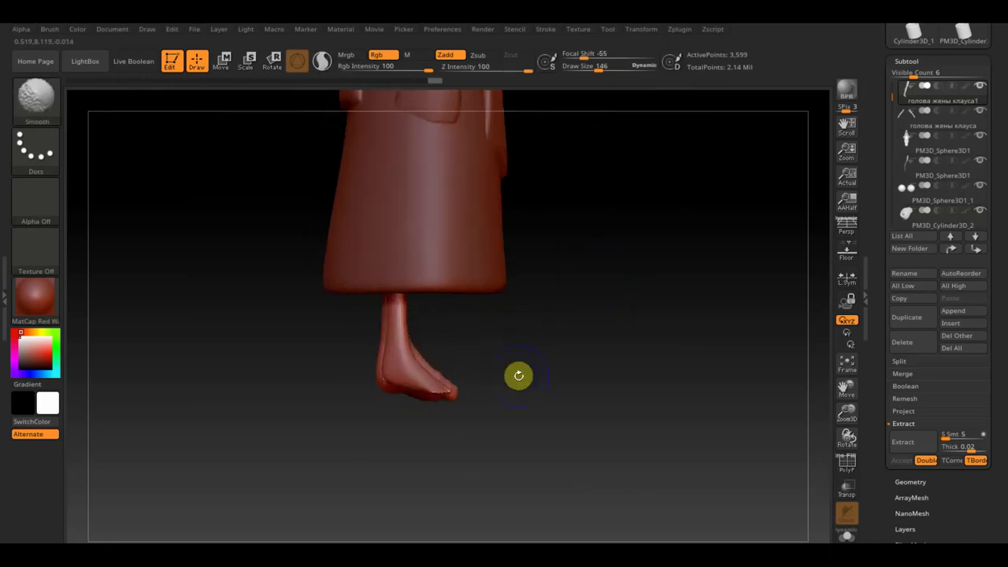
left_click_drag(602, 72, 614, 70)
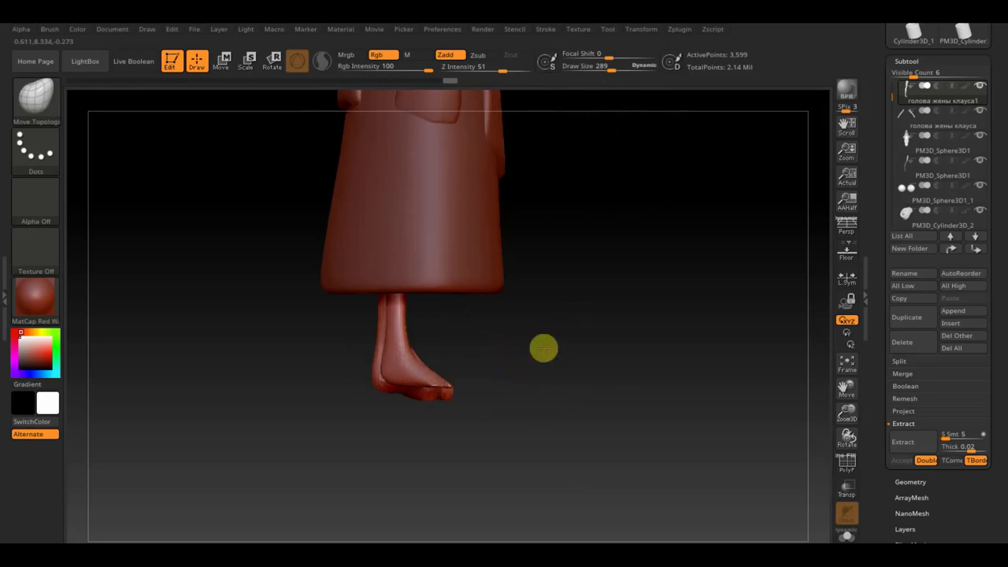
left_click_drag(542, 346, 572, 355)
left_click_drag(615, 71, 603, 68)
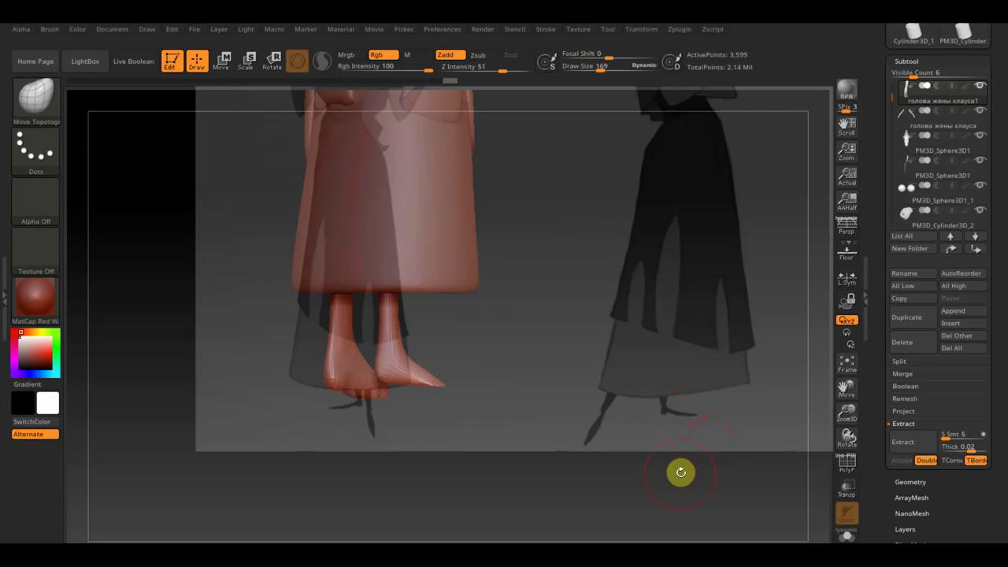
Smooth the skirt hem and feet at Draw Size 169, then hide the reference
key("shift")
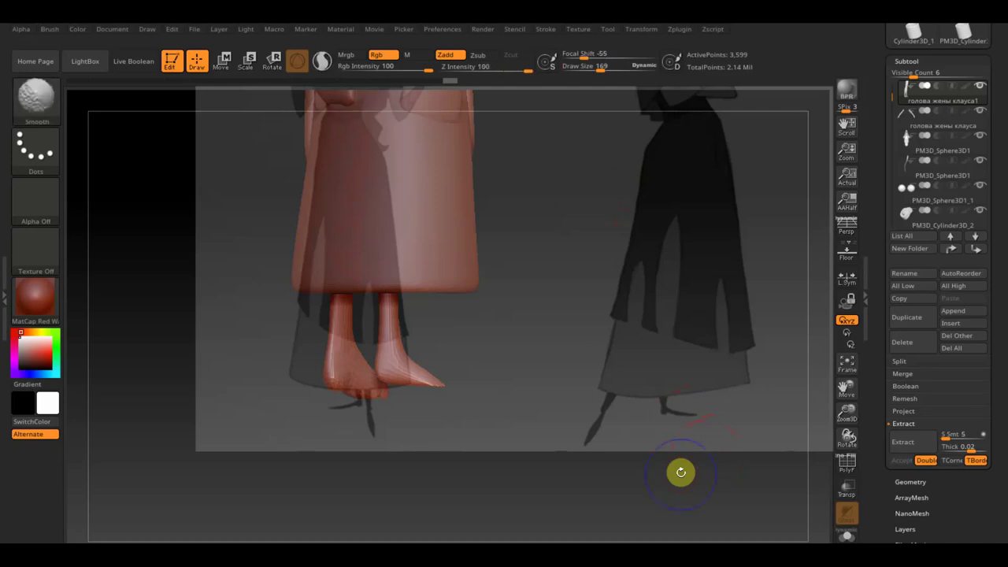
mouse_move(704, 475)
left_mouse_down()
mouse_move(697, 464)
mouse_move(718, 481)
left_mouse_up()
key("z")
key("shift+z")
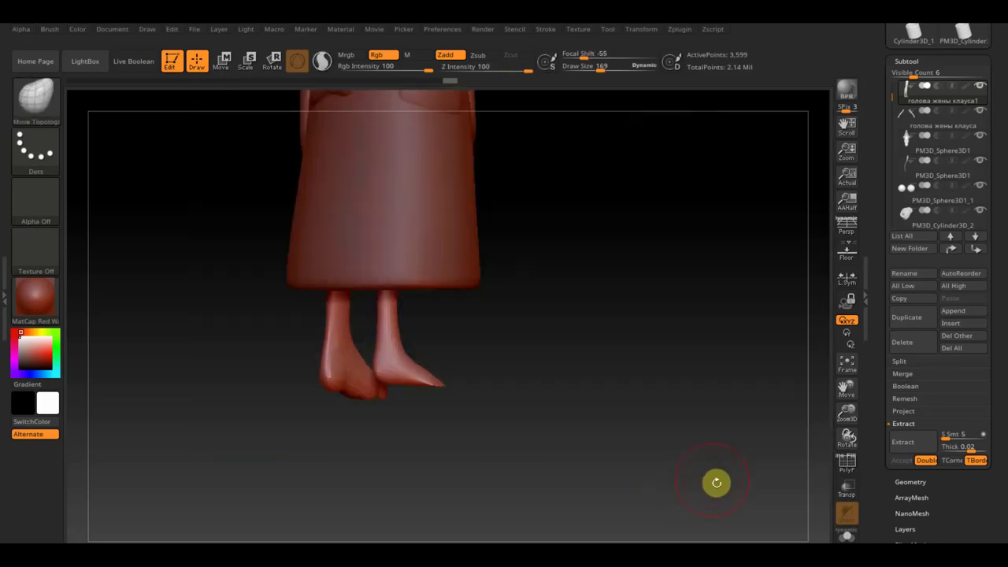
mouse_move(673, 429)
left_mouse_down()
mouse_move(641, 446)
mouse_move(713, 448)
left_mouse_up()
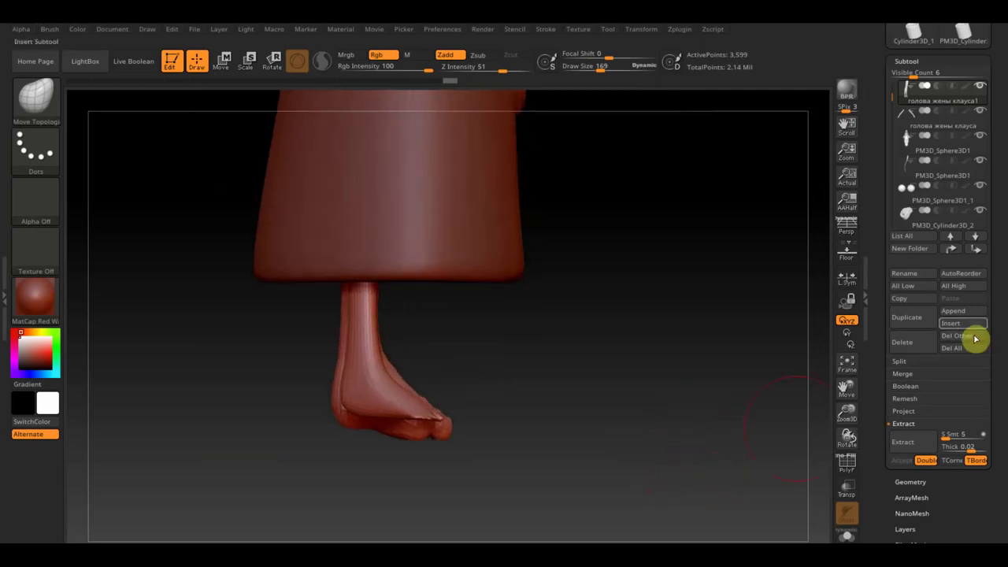
Insert a Cube3D subtool and make it the active subtool
left_click(974, 331)
left_click(554, 369)
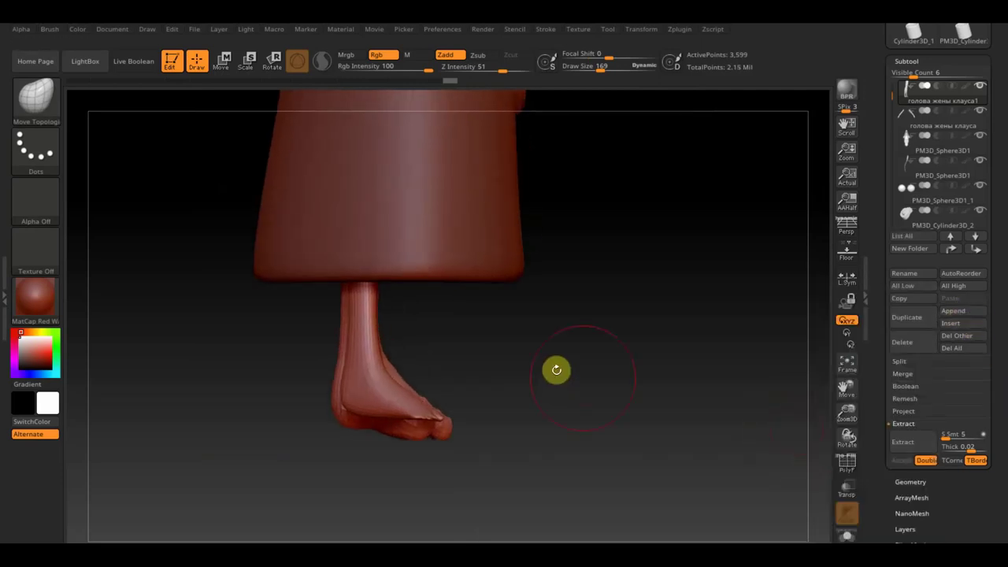
mouse_move(648, 443)
left_mouse_down()
mouse_move(641, 385)
mouse_move(647, 429)
left_mouse_up()
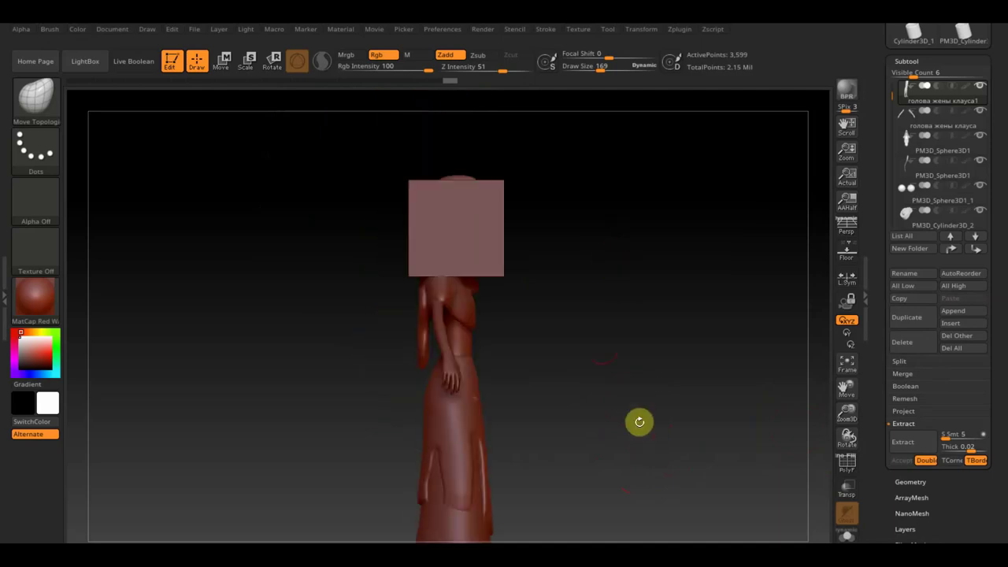
left_click(222, 61)
left_click_drag(567, 412, 623, 432)
left_click(477, 183, "alt")
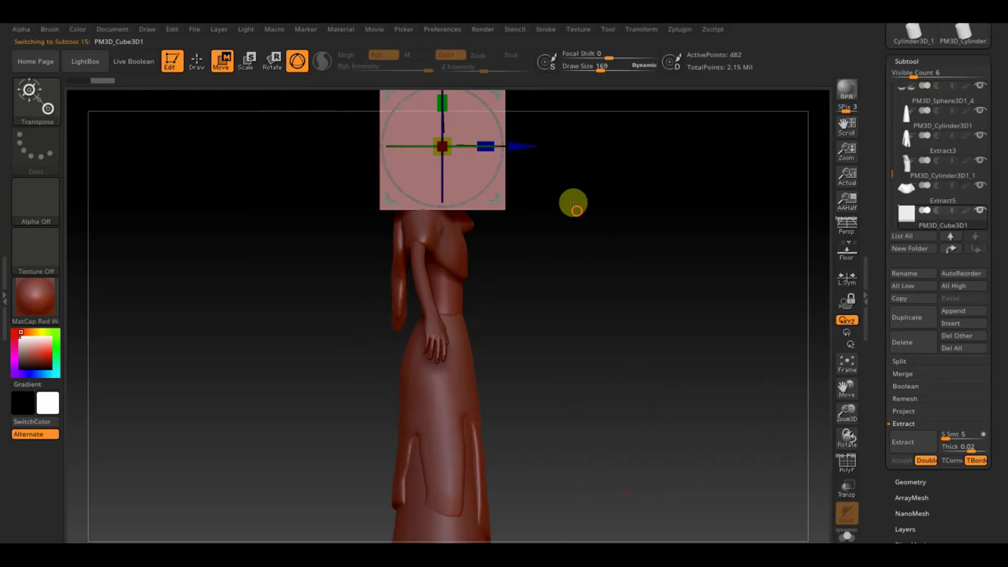
left_click_drag(573, 203, 580, 335, "alt")
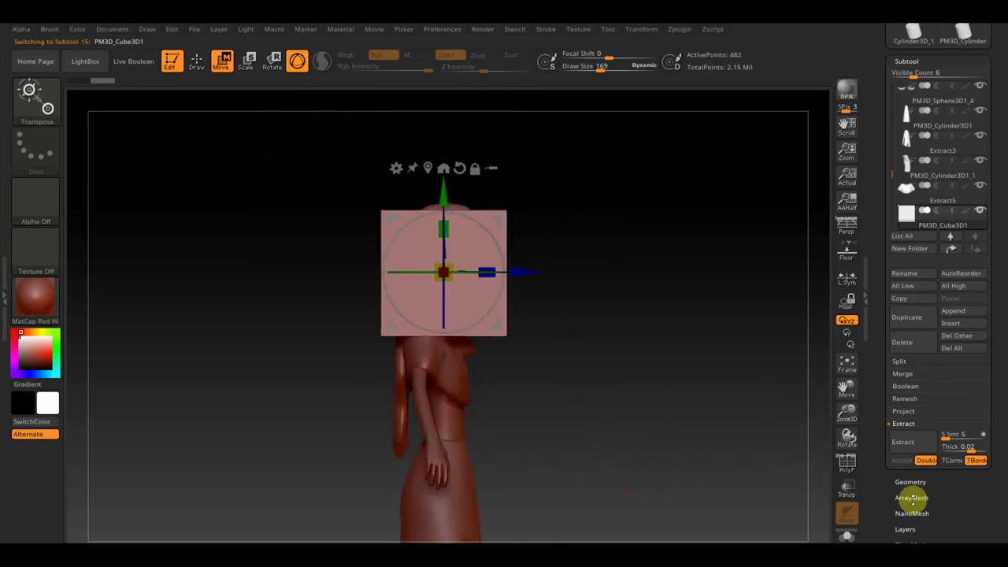
DynaMesh the new cube and return to sculpting mode
left_click(911, 482)
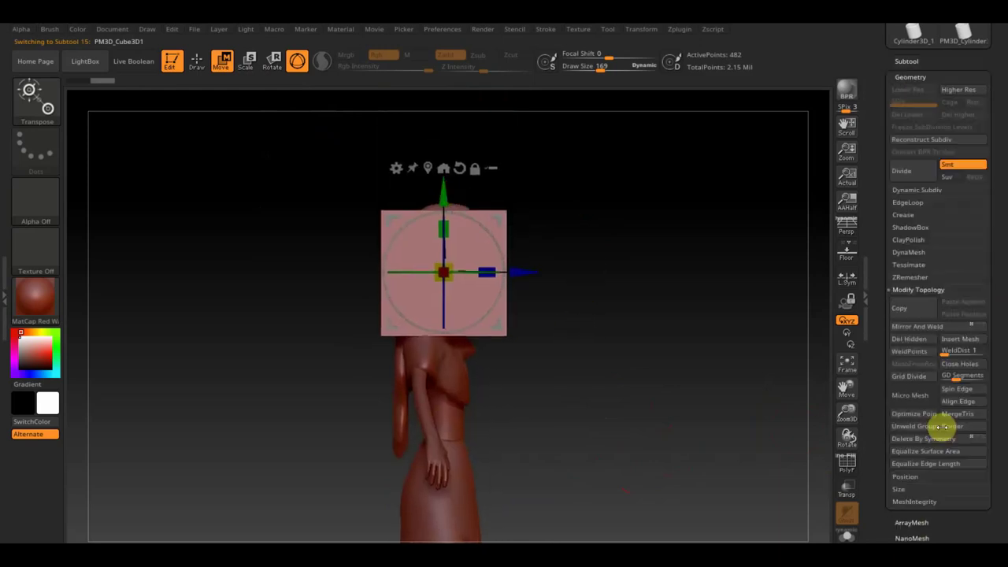
left_click(914, 252)
left_click(910, 275)
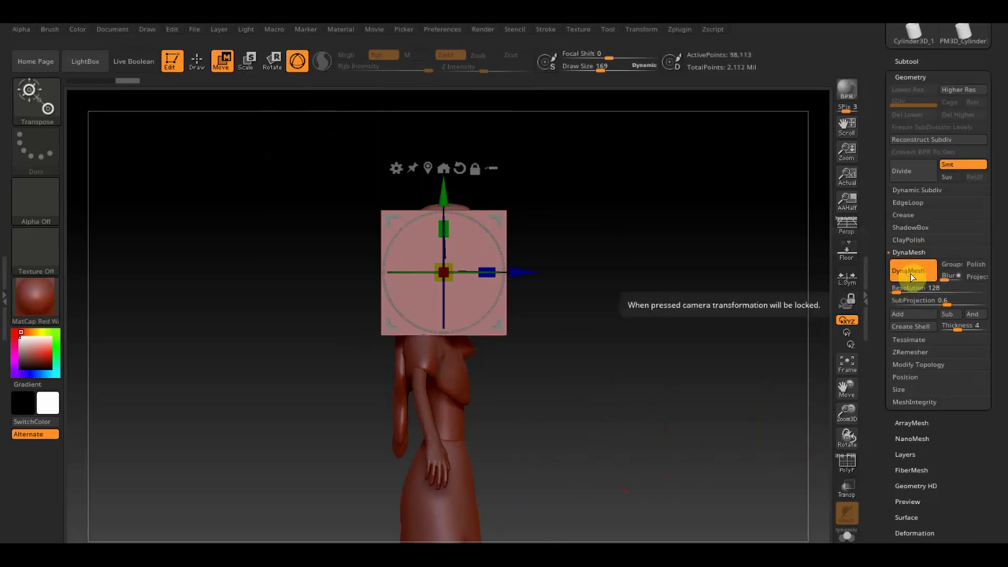
left_click_drag(736, 396, 735, 421, "alt")
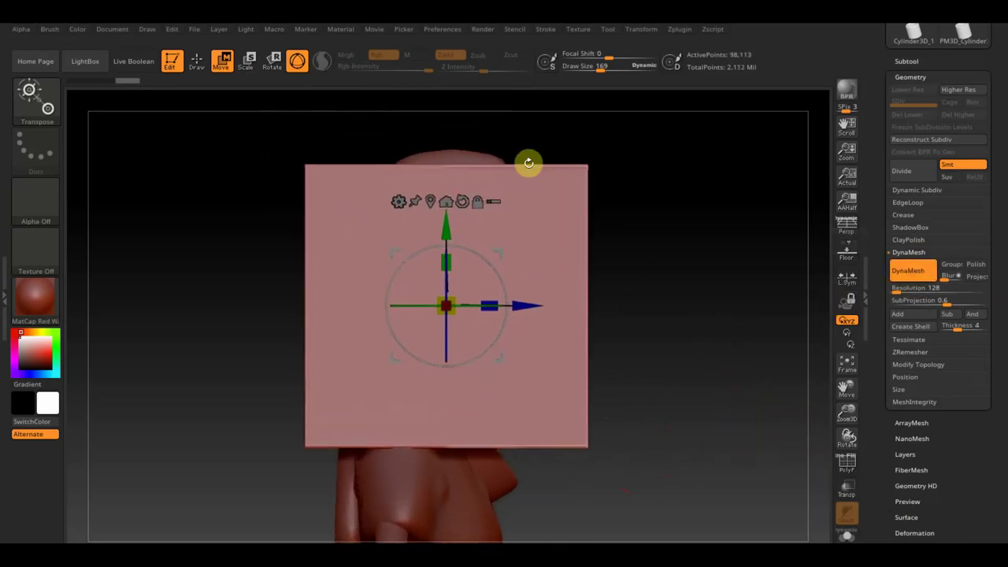
left_click(191, 70)
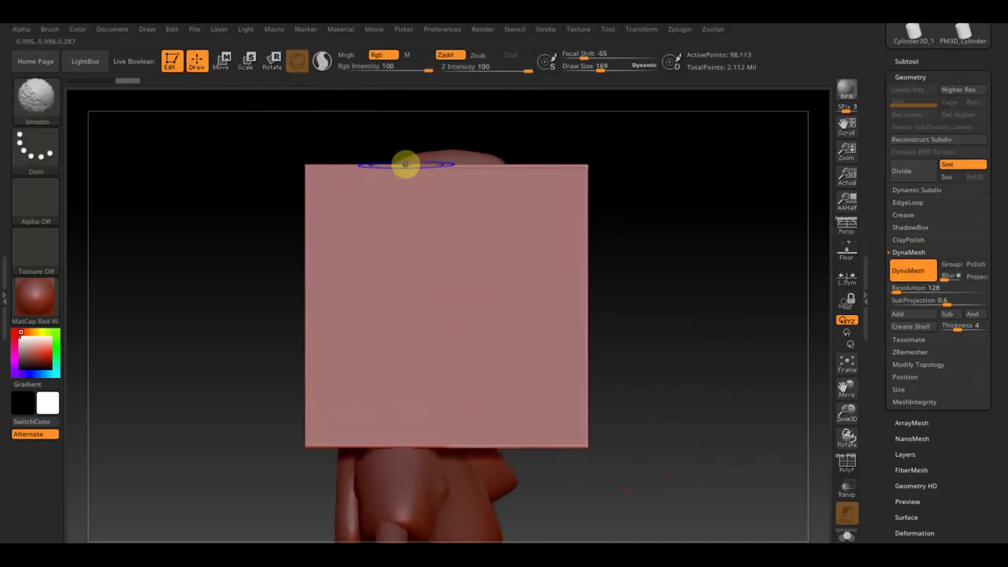
Show the SpotLight reference image, repositioned and enlarged to fill the canvas
key("shift+z")
mouse_move(538, 295)
left_mouse_down()
mouse_move(522, 218)
mouse_move(331, 166)
left_mouse_up()
mouse_move(326, 95)
left_mouse_down()
mouse_move(434, 153)
mouse_move(430, 214)
mouse_move(295, 228)
left_mouse_up()
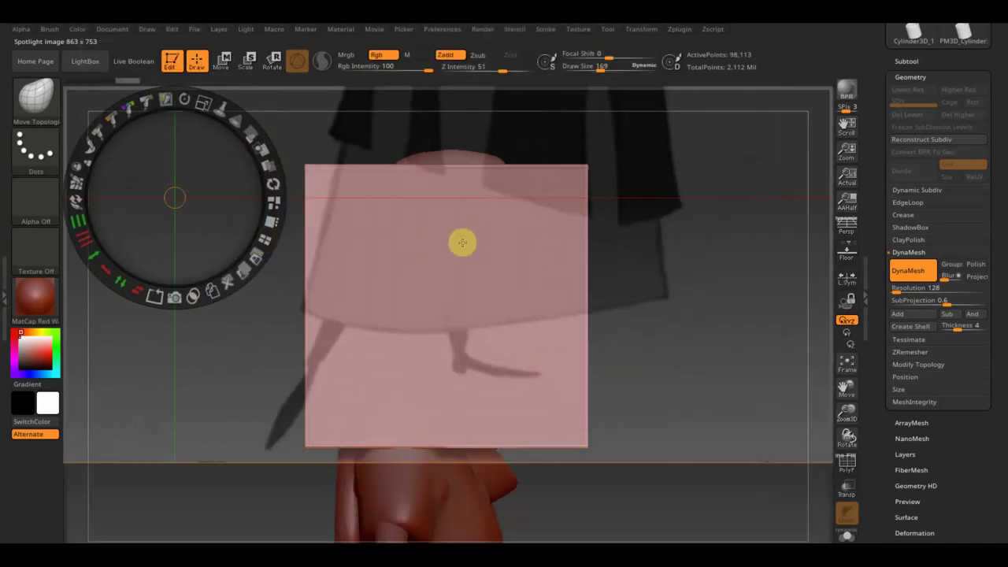
key("z")
Mask the reference leg's ankle outline with MaskPen FreeHand at Draw Size 17
left_click_drag(607, 67, 596, 69)
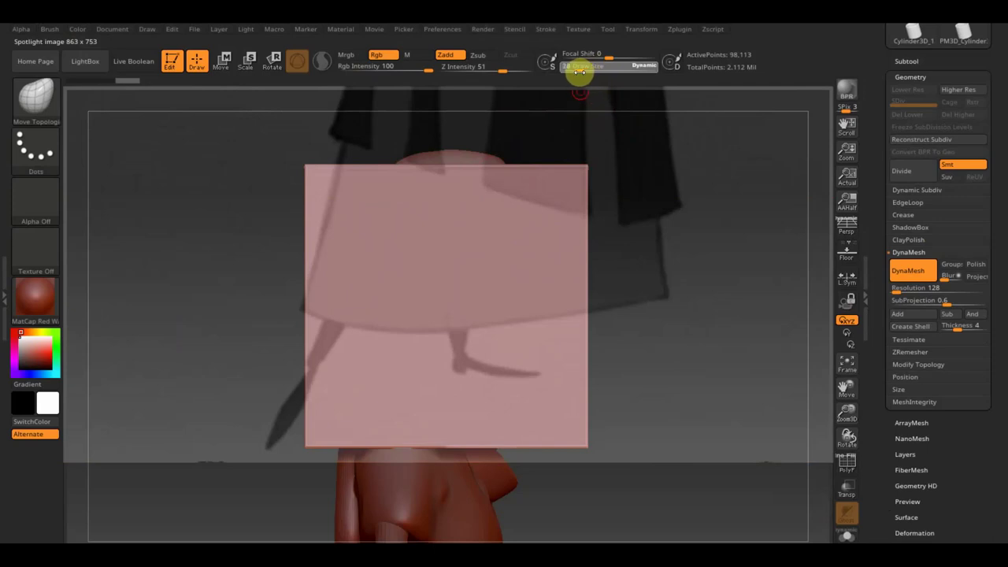
key("b")
key("m")
key("v")
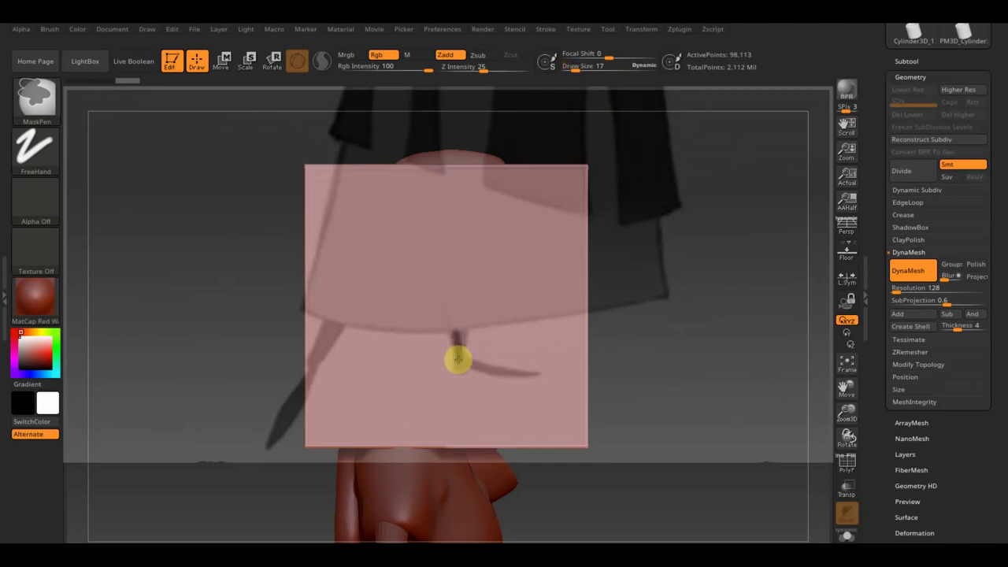
left_click_drag(470, 363, 501, 378)
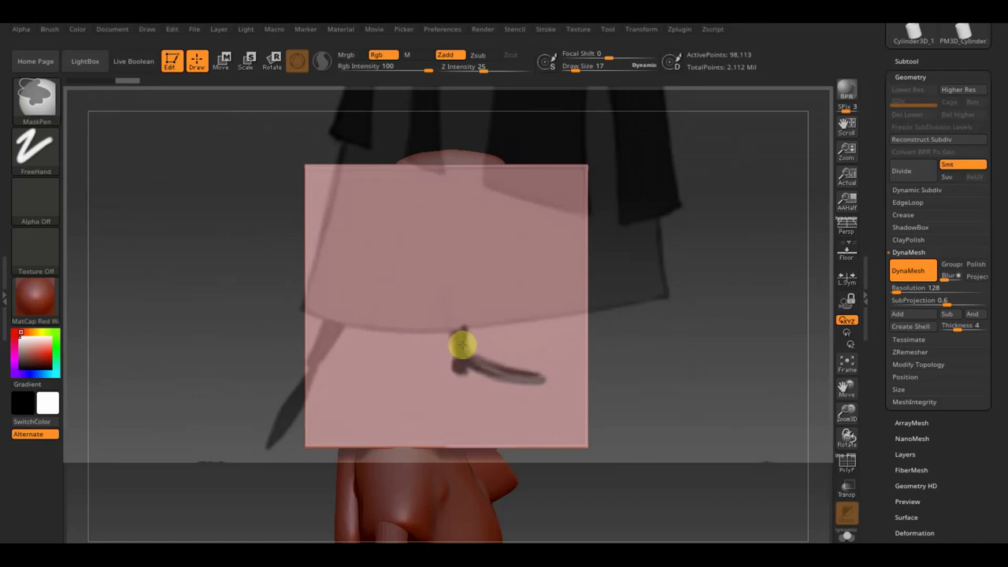
left_click_drag(463, 327, 473, 364)
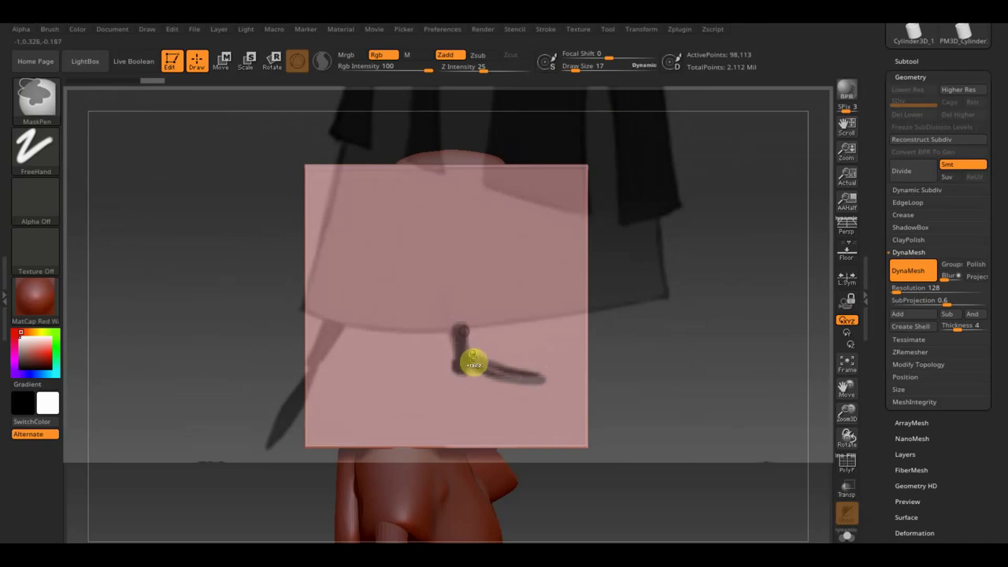
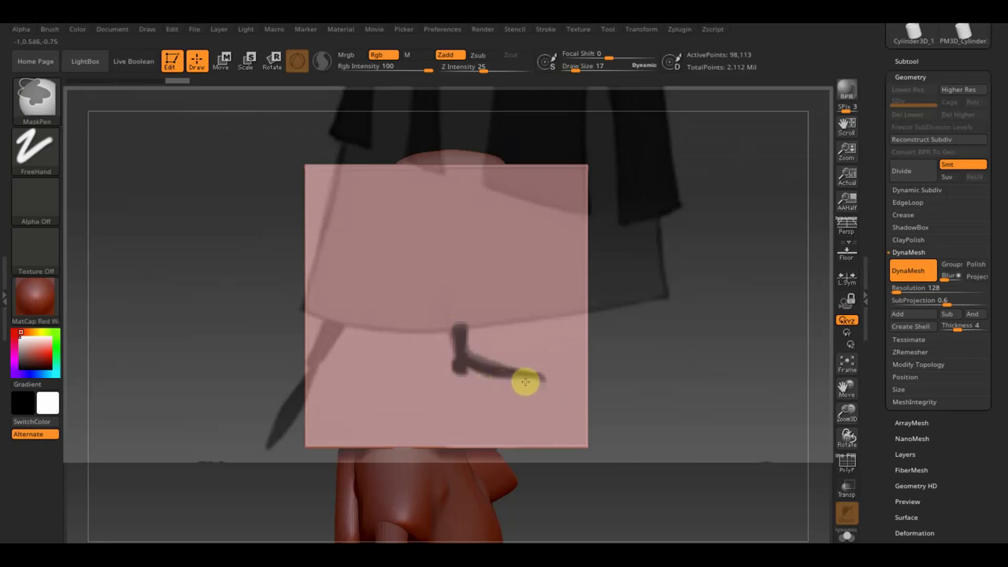
Thicken the boot-shaped foot mask on the plane at draw size 6, then zoom out to show the plane and figure
left_click_drag(488, 382, 540, 383)
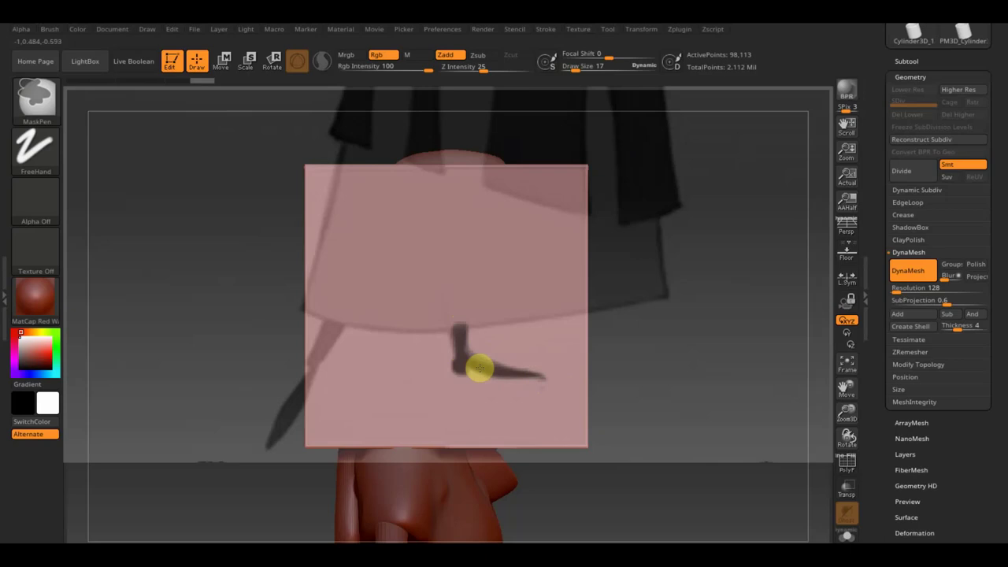
key("b")
key("m")
key("t")
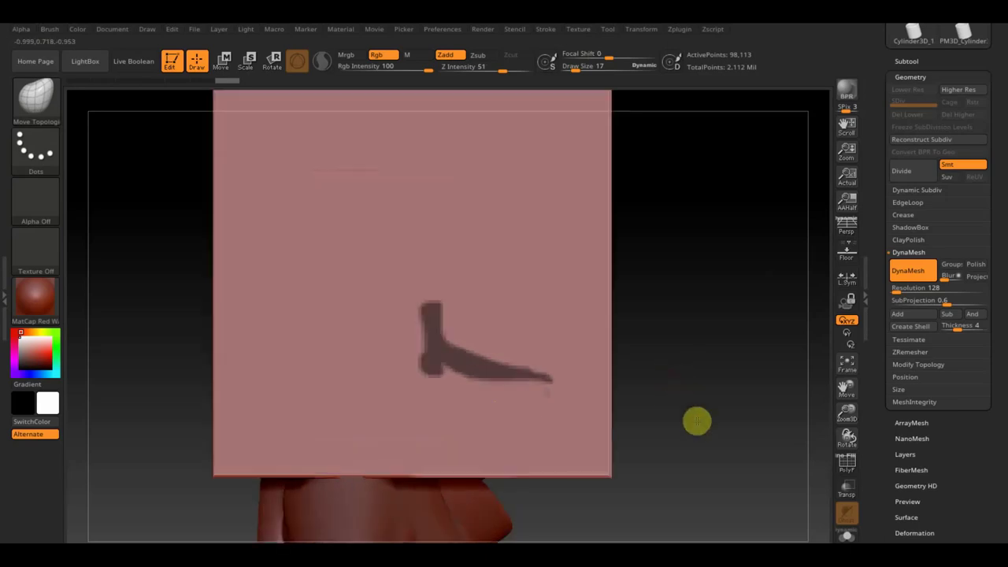
right_click_drag(671, 384, 701, 433, "alt")
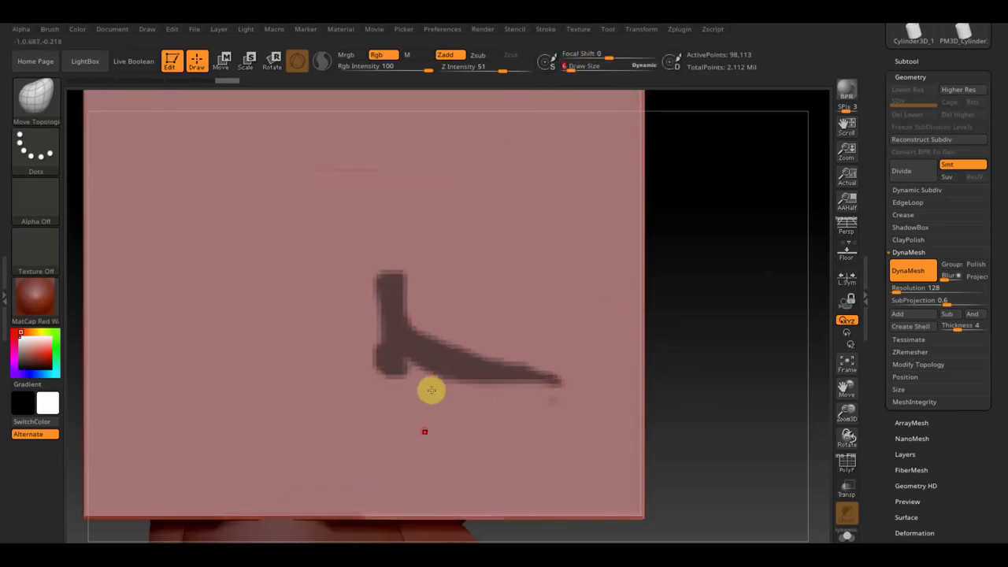
key("ctrl")
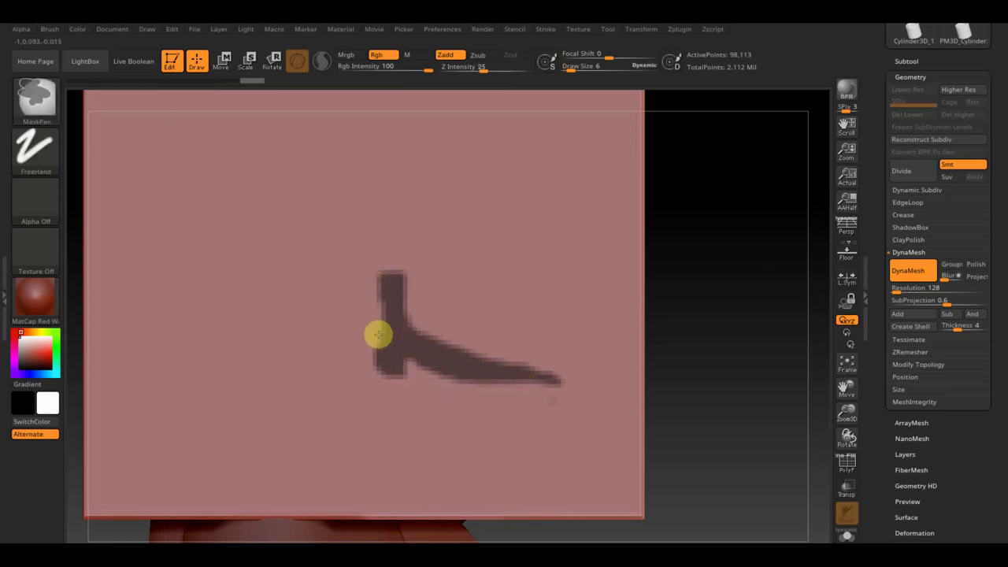
key("ctrl")
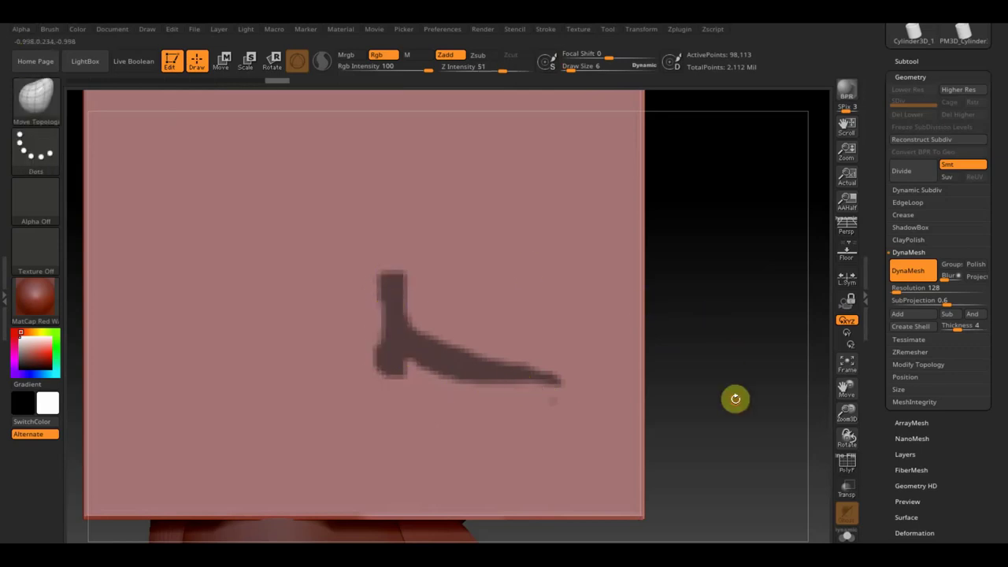
left_click_drag(735, 399, 693, 223, "alt")
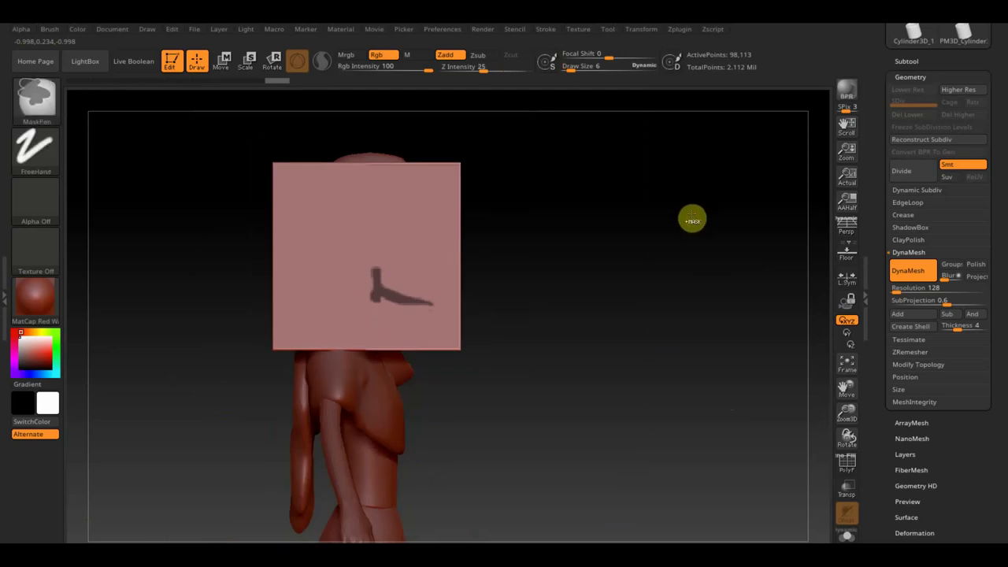
Invert the mask, pull the foot outline out of the plane with the Move gizmo, and clear the mask
left_click(695, 220, "ctrl")
mouse_move(689, 350)
left_mouse_down()
mouse_move(616, 362)
mouse_move(650, 369)
left_mouse_up()
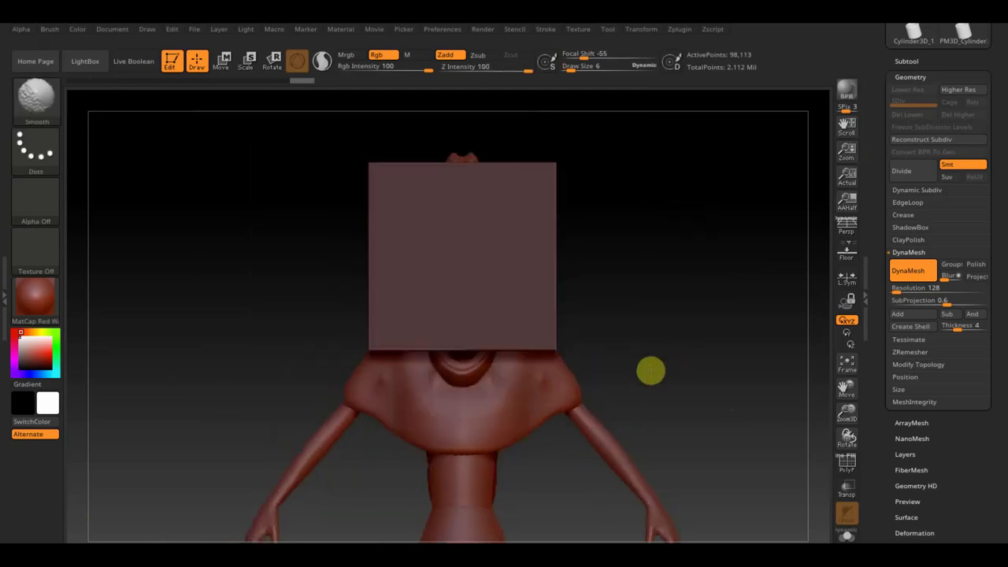
left_click(221, 60)
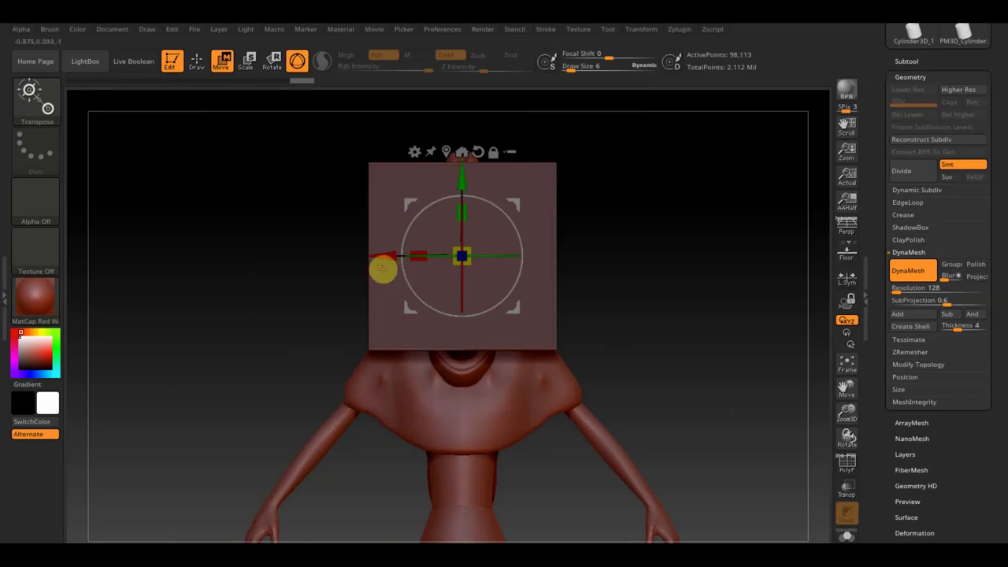
left_click_drag(383, 258, 356, 259)
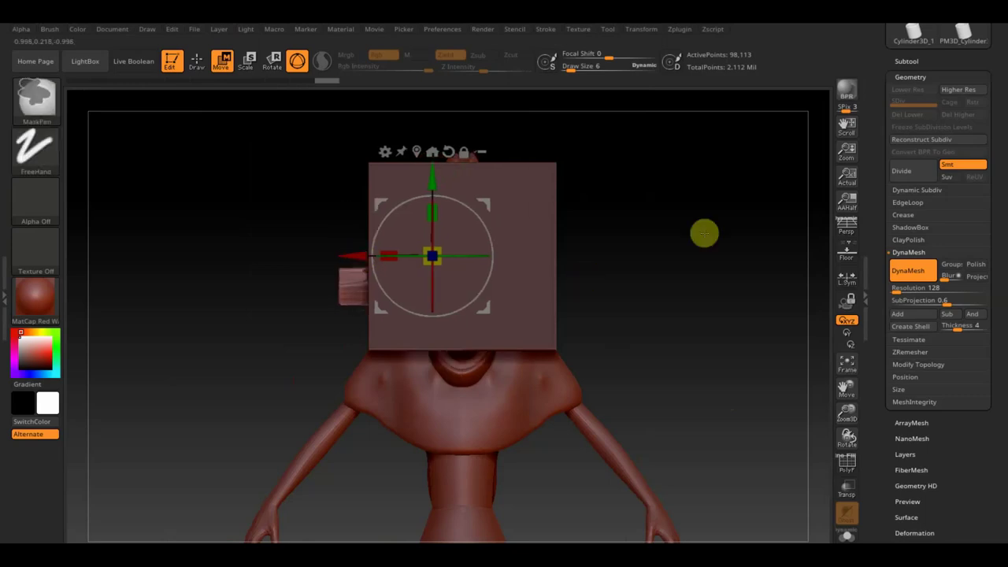
left_click(717, 266, "ctrl")
left_click_drag(684, 198, 737, 286, "ctrl")
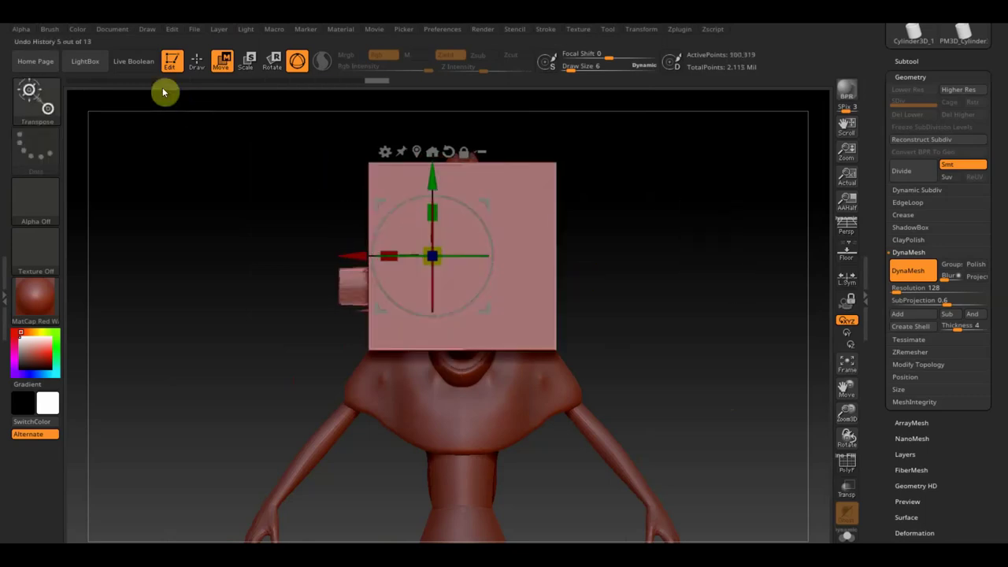
Trim away the excess around the foot piece with TrimRect
left_click(199, 65)
mouse_move(235, 148)
left_mouse_down("ctrl+shift")
mouse_move(312, 315)
mouse_move(354, 346)
left_mouse_up("ctrl+shift")
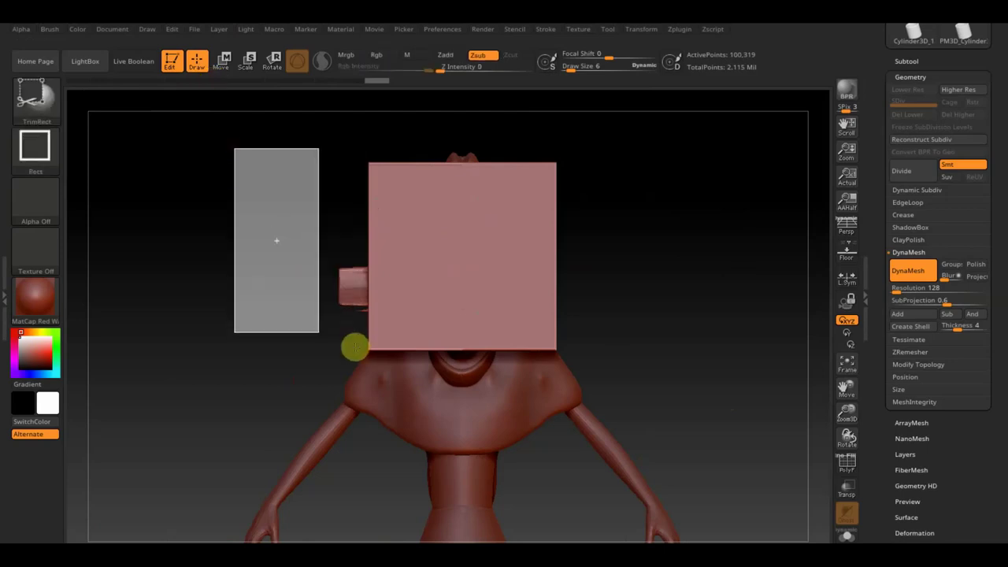
left_click_drag(273, 201, 358, 335, "ctrl")
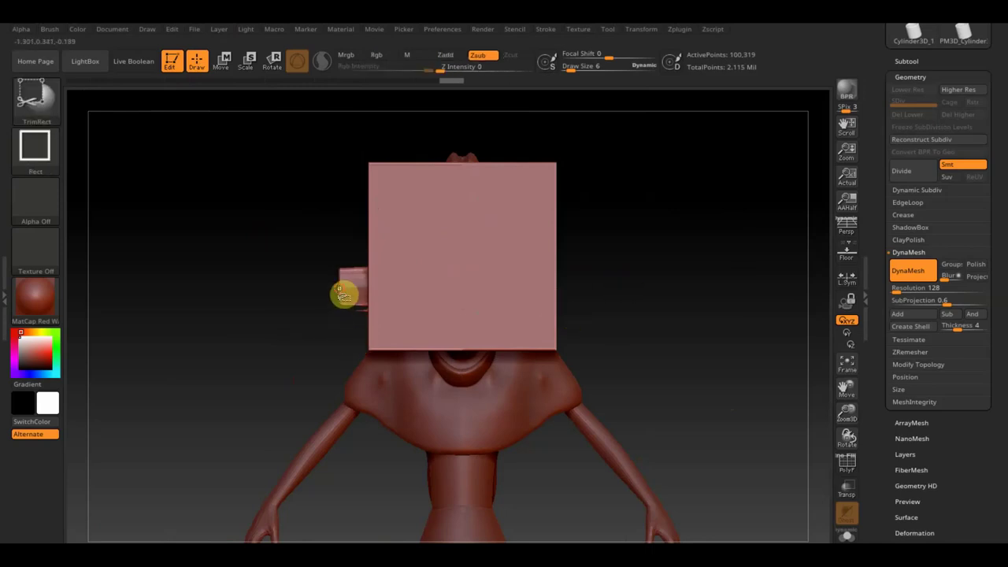
left_click_drag(344, 295, 345, 290, "ctrl+shift")
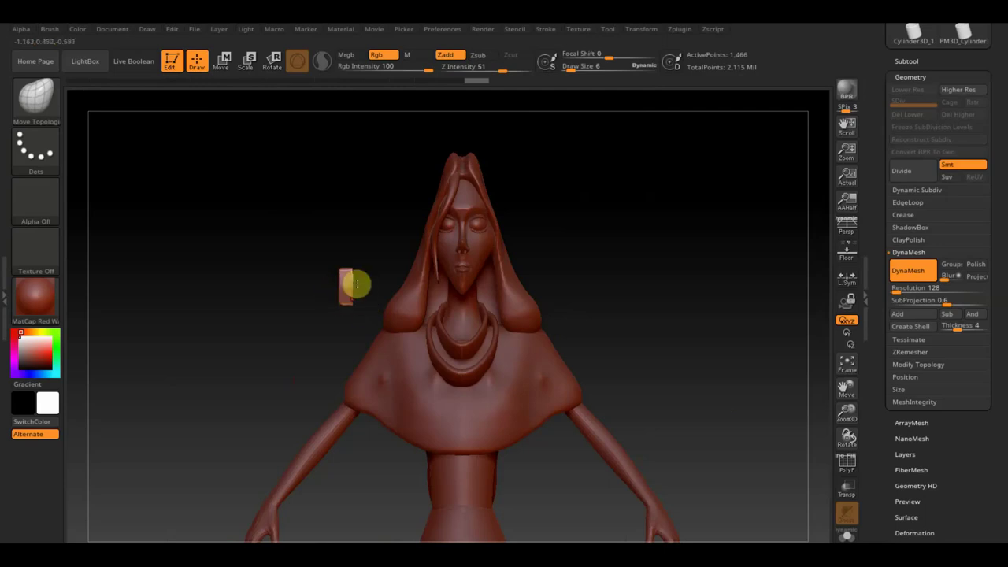
Move the foot piece with the gizmo, shifting it sideways and down to the leg
left_click(939, 365)
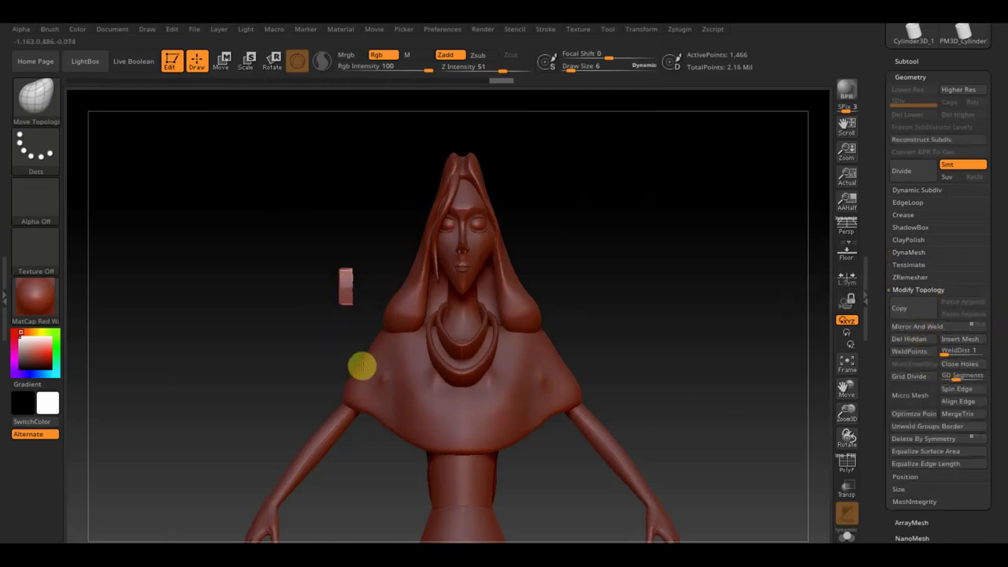
left_click(221, 60)
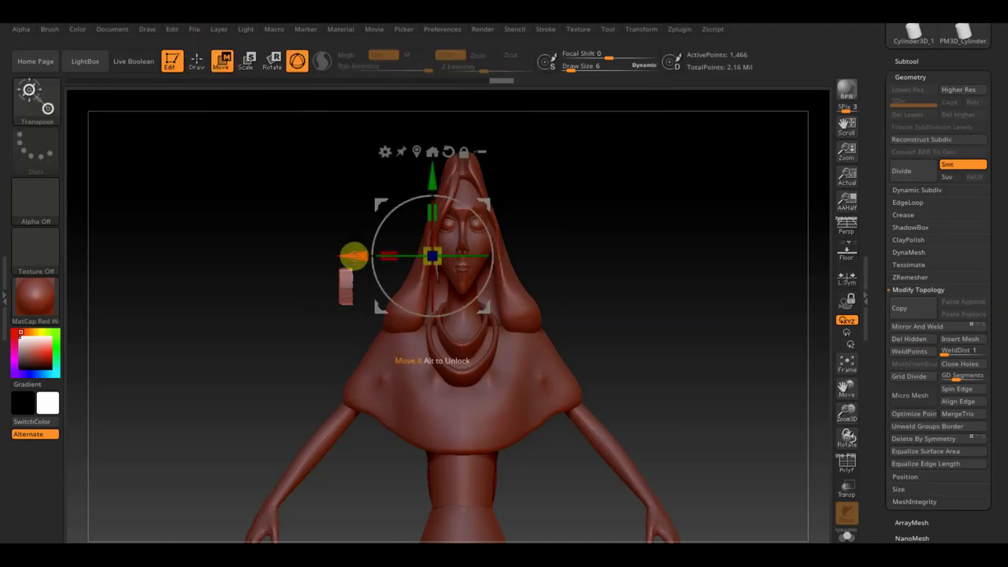
left_click_drag(354, 255, 468, 270, "alt")
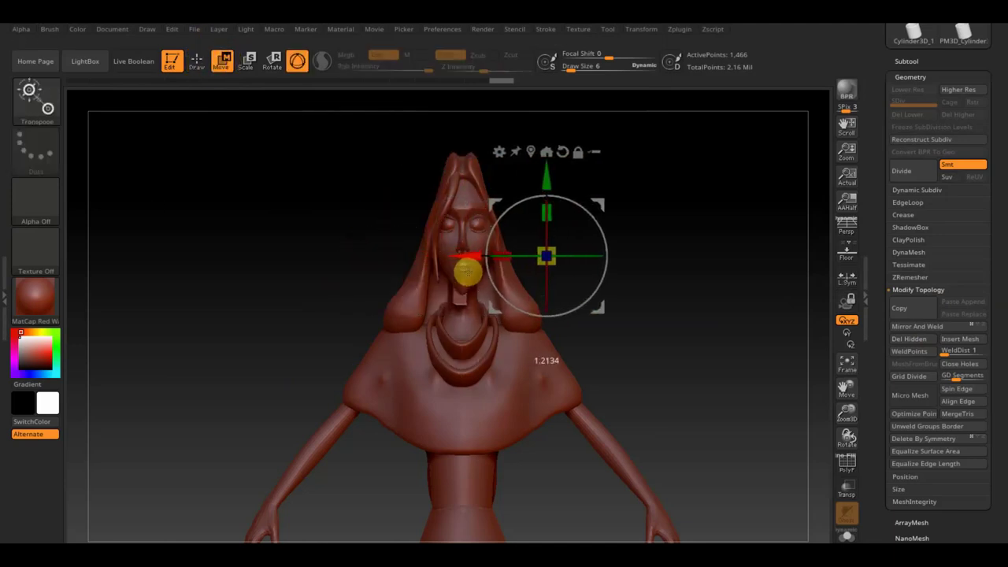
left_click(934, 326)
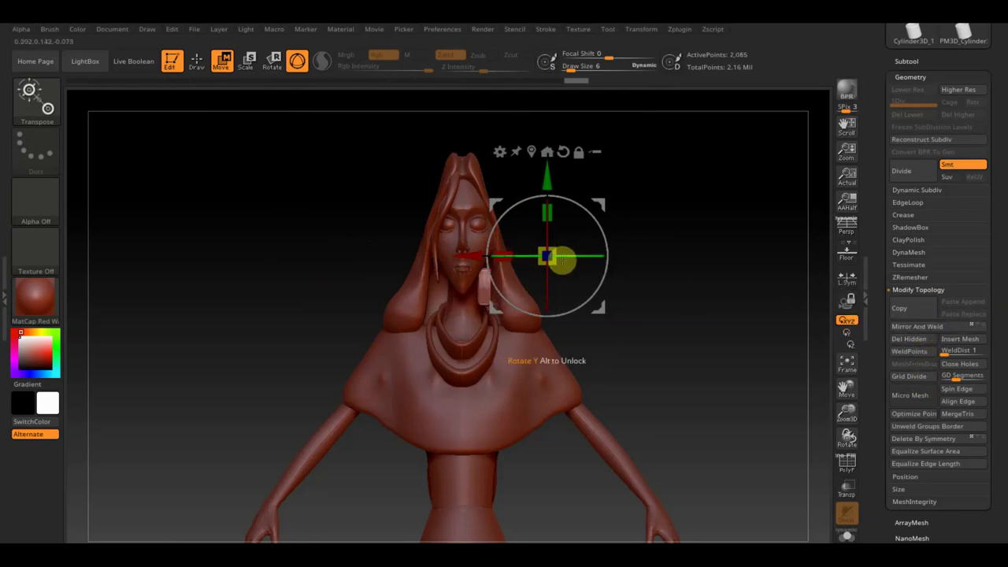
left_click_drag(464, 254, 446, 256)
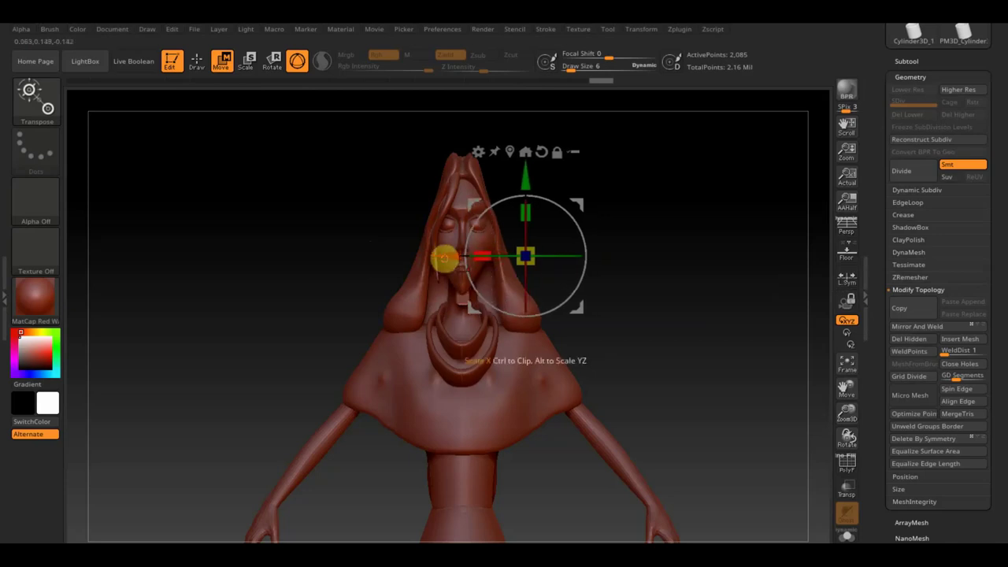
mouse_move(747, 430)
left_mouse_down("alt")
mouse_move(735, 306)
mouse_move(769, 299)
left_mouse_up("alt")
mouse_move(533, 176)
left_mouse_down("alt")
mouse_move(541, 423)
mouse_move(536, 411)
left_mouse_up("alt")
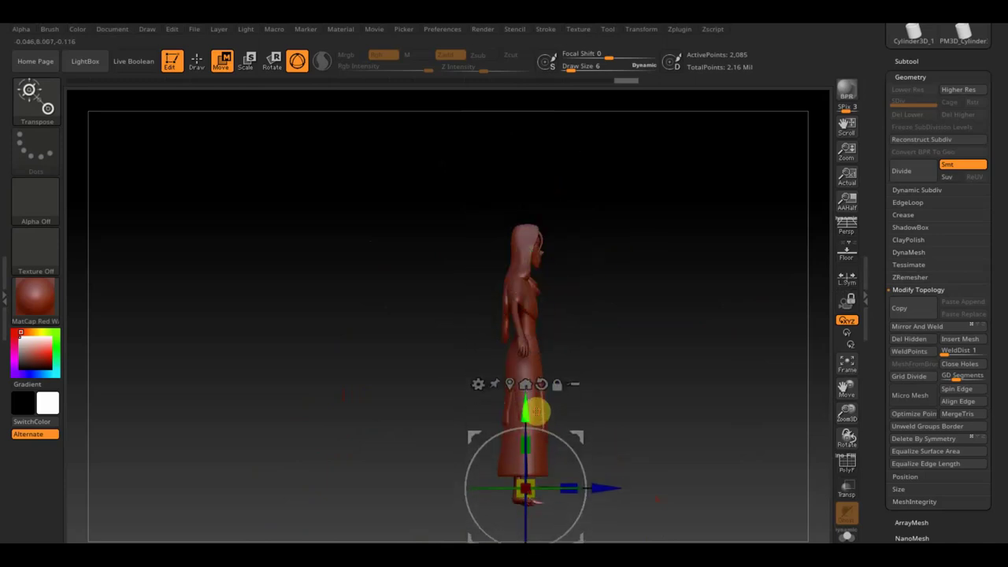
Stretch, shrink and rotate the foot piece so it sits under the leg
mouse_move(637, 441)
left_mouse_down("alt")
mouse_move(691, 414)
mouse_move(581, 326)
left_mouse_up("alt")
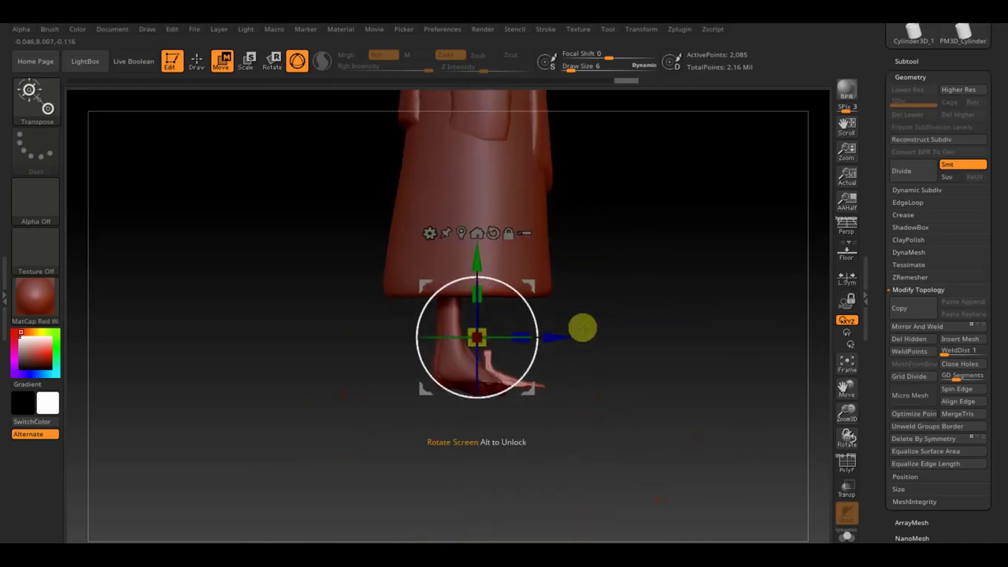
left_click_drag(484, 334, 497, 330)
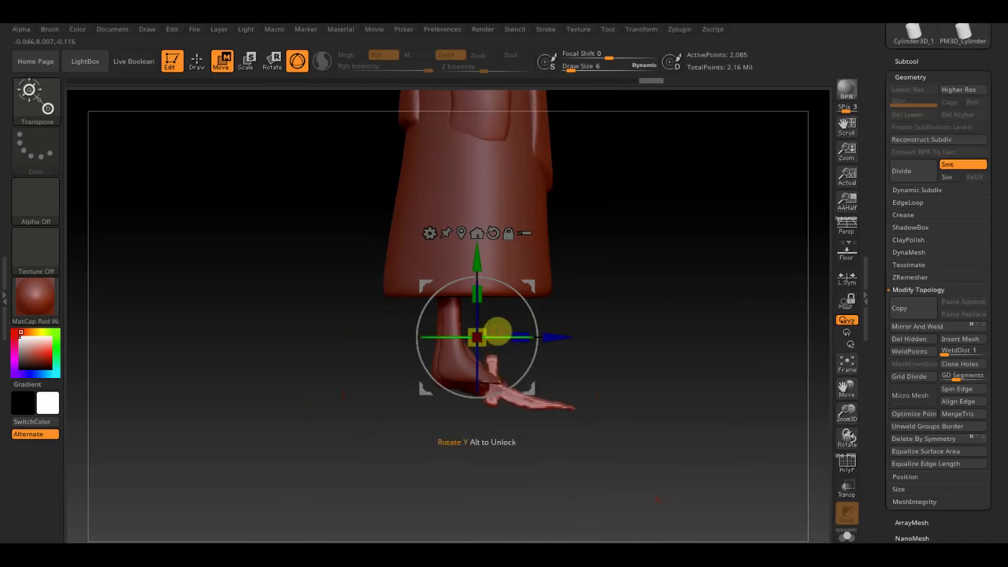
mouse_move(540, 296)
left_mouse_down()
mouse_move(492, 264)
mouse_move(680, 365)
mouse_move(664, 355)
left_mouse_up()
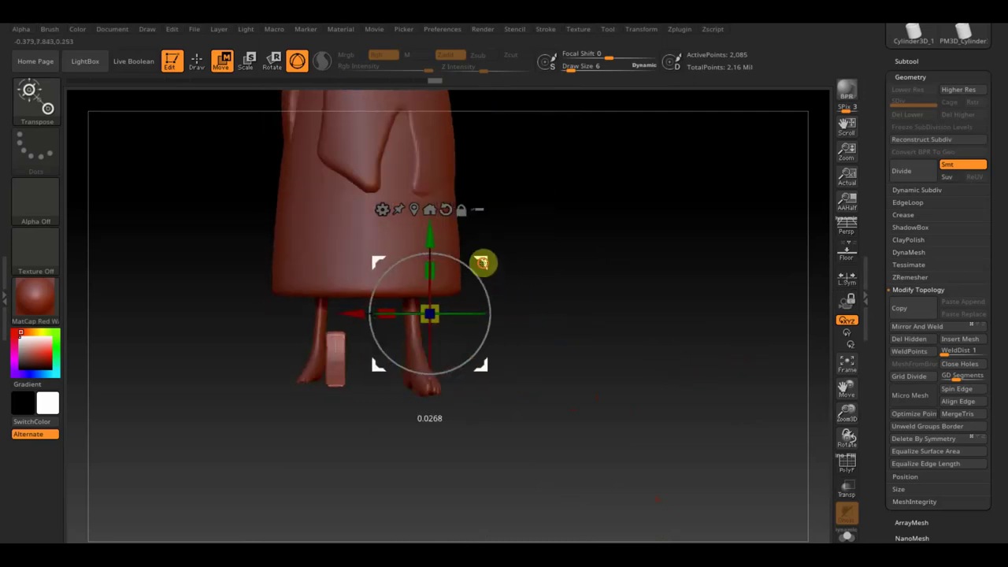
left_click_drag(482, 261, 462, 263)
mouse_move(532, 296)
left_mouse_down()
mouse_move(581, 353)
mouse_move(570, 216)
mouse_move(591, 209)
left_mouse_up()
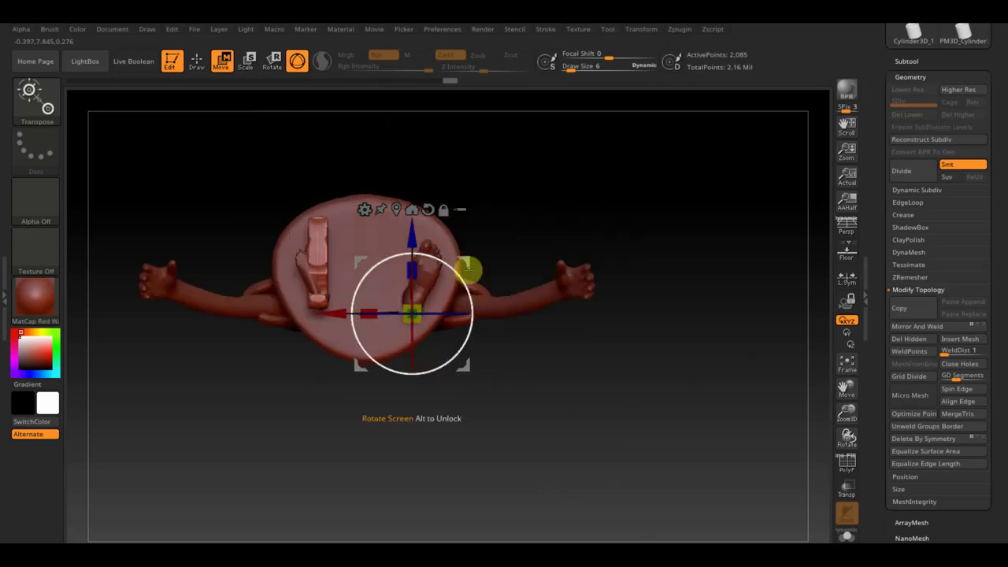
left_click_drag(461, 279, 467, 235)
mouse_move(578, 212)
left_mouse_down()
mouse_move(664, 312)
mouse_move(690, 241)
mouse_move(726, 266)
mouse_move(680, 367)
mouse_move(685, 383)
mouse_move(776, 342)
mouse_move(764, 349)
left_mouse_up()
mouse_move(680, 356)
left_mouse_down()
mouse_move(693, 306)
mouse_move(719, 357)
left_mouse_up()
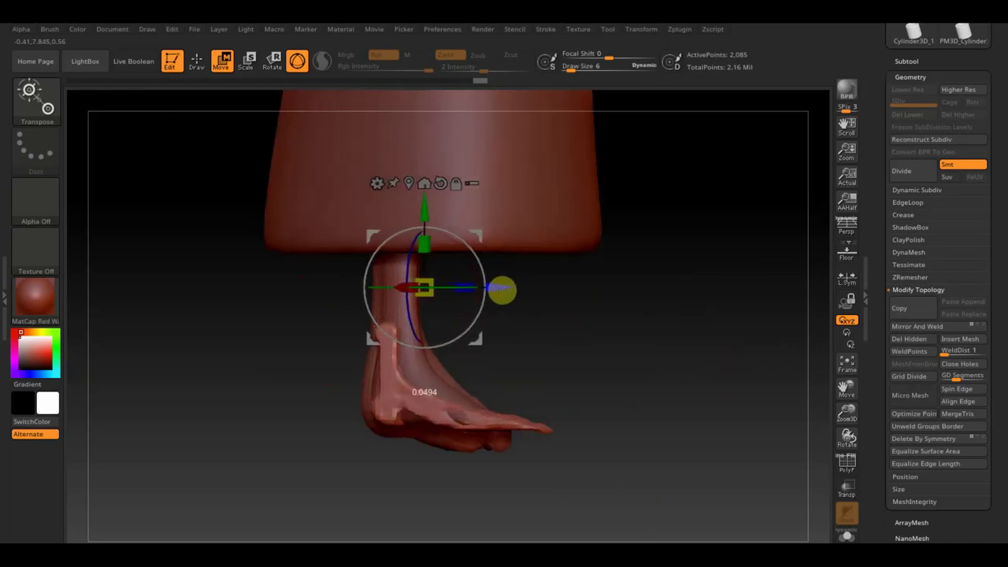
left_click(197, 61)
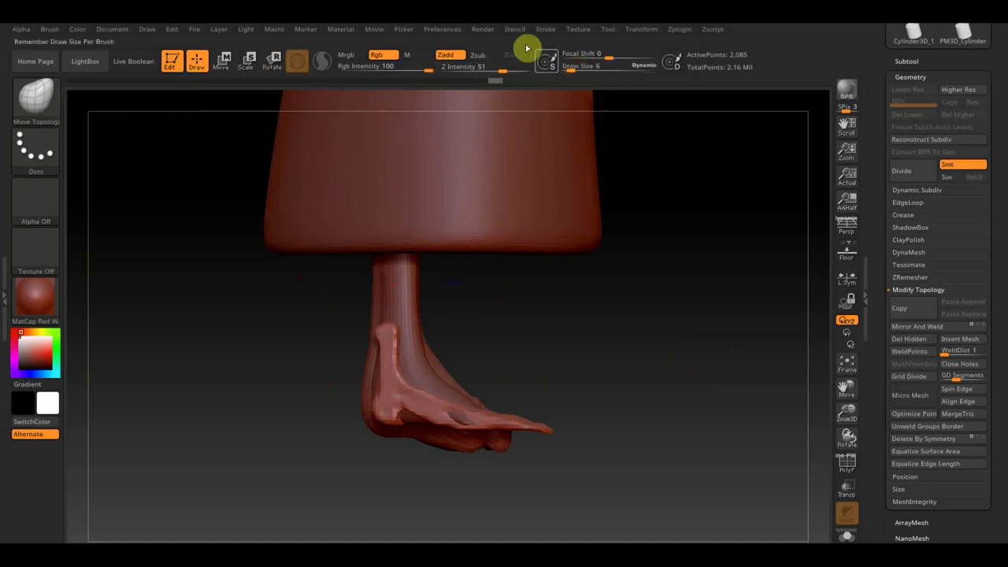
Subdivide the foot with Ctrl+D and remesh it with DynaMesh at resolution 744
left_click_drag(586, 68, 583, 71)
key("shift")
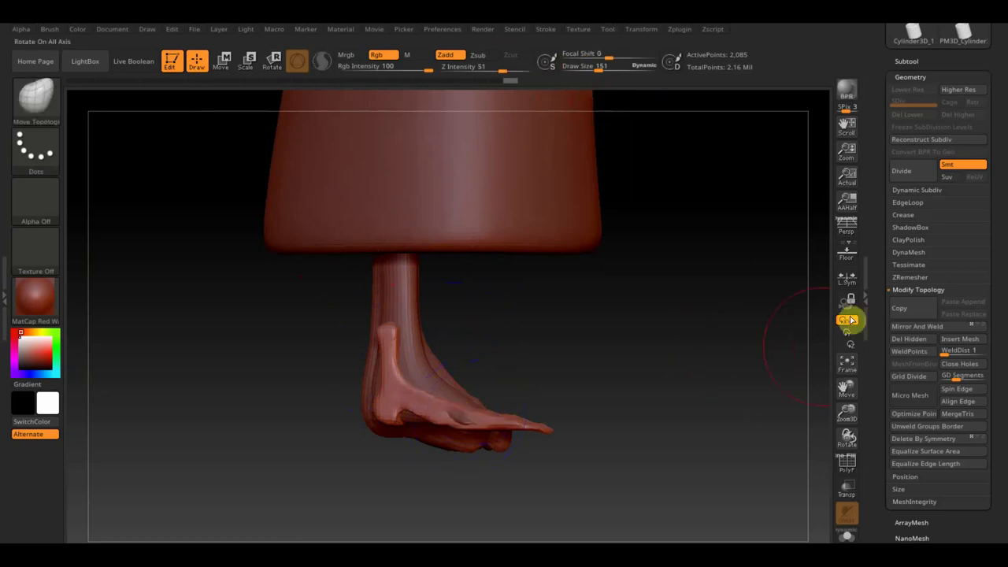
key("ctrl+d")
key("ctrl+d")
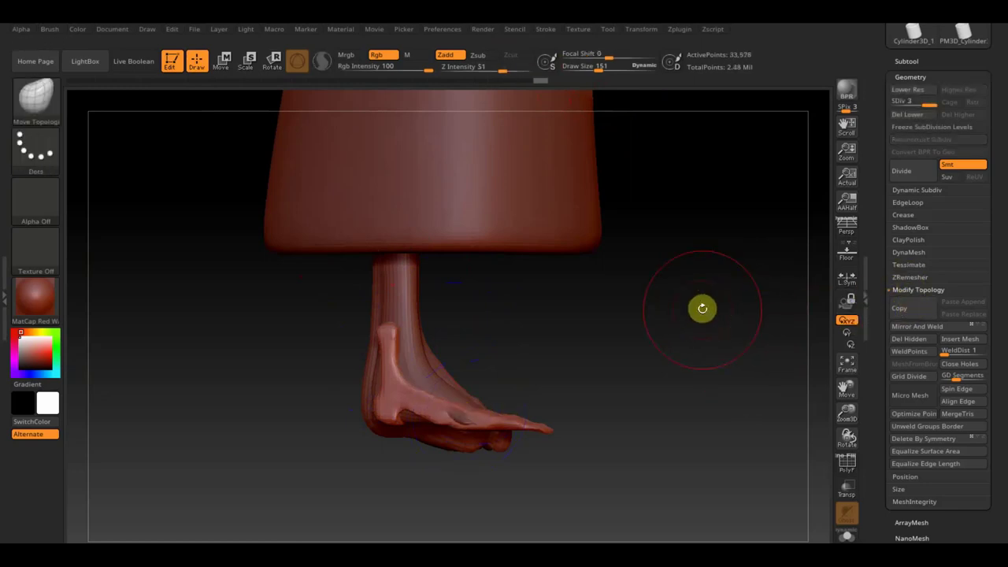
left_click(910, 254)
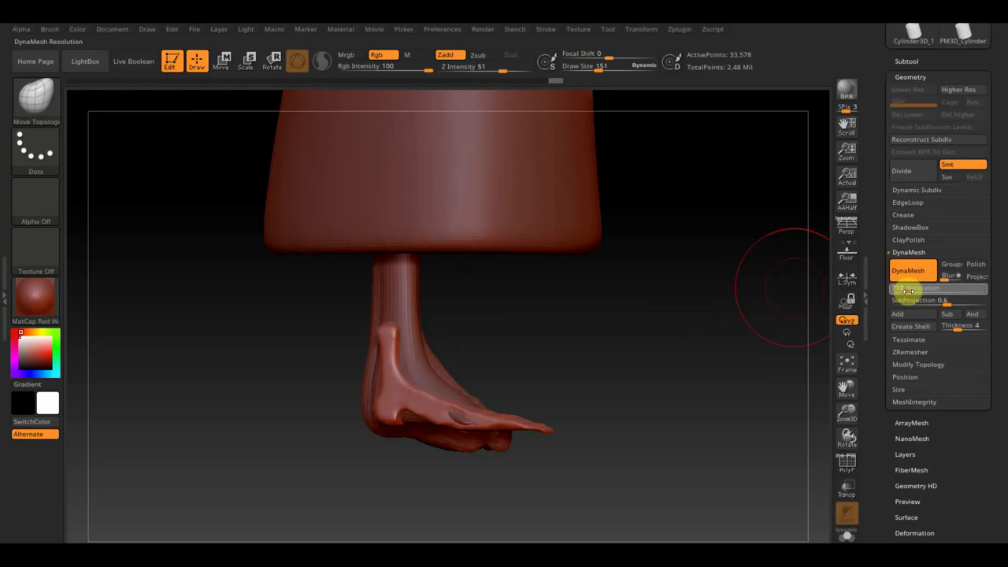
left_click_drag(711, 177, 749, 261, "ctrl")
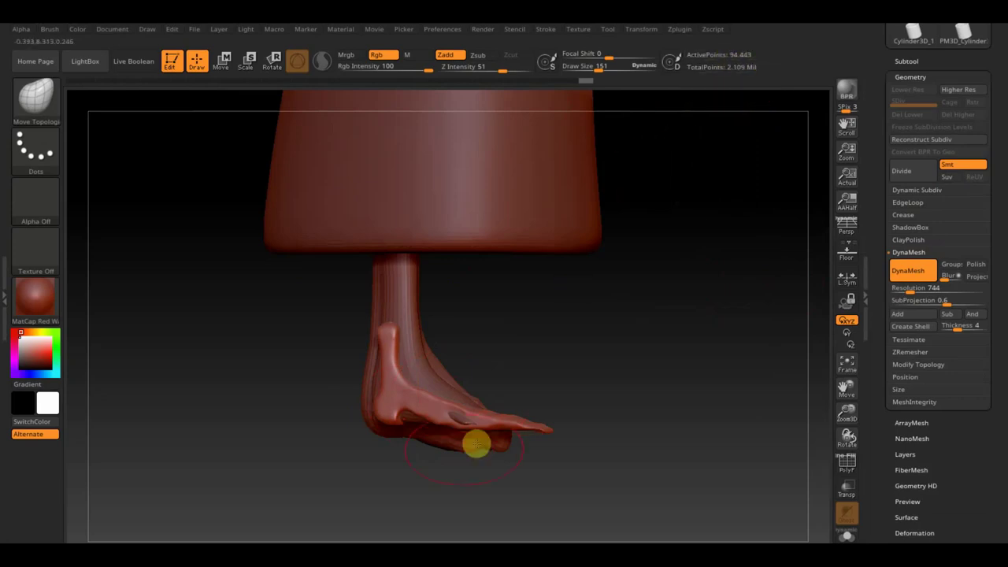
left_click(405, 318, "alt")
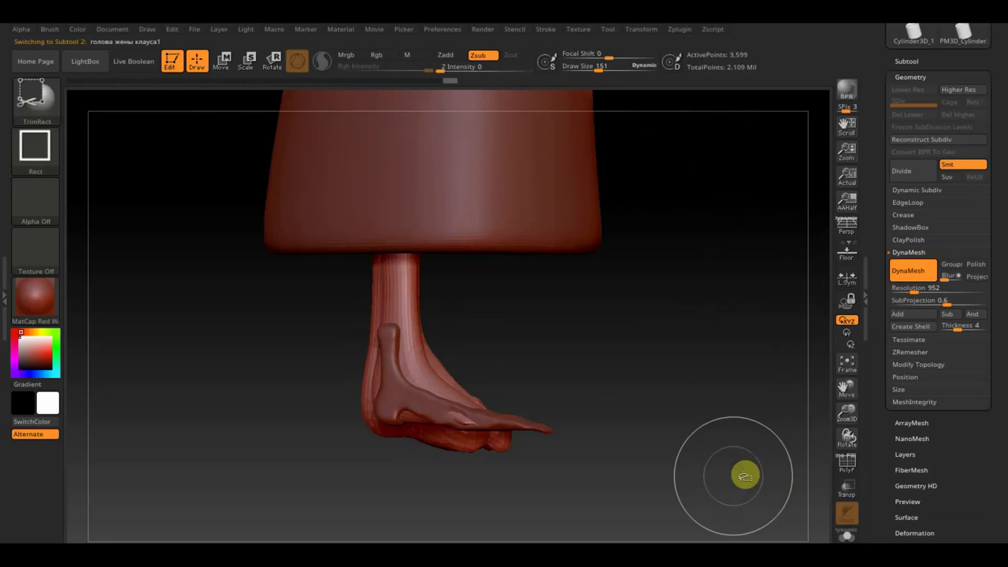
Trim off the lower leg above the foot and smooth the leg's cut end
mouse_move(743, 516)
left_mouse_down("ctrl+shift")
mouse_move(291, 336)
mouse_move(290, 324)
left_mouse_up("ctrl+shift")
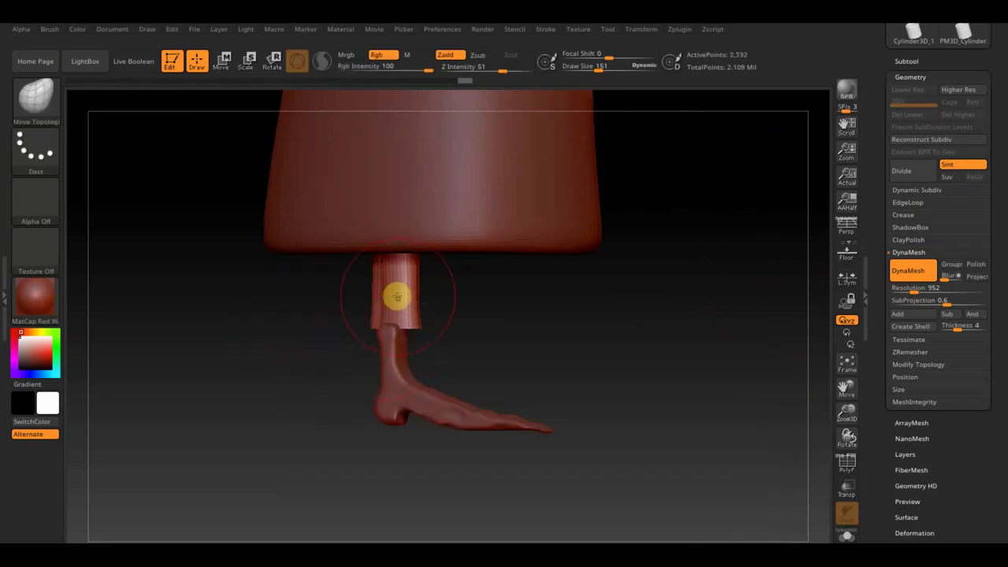
left_click_drag(401, 298, 398, 312, "shift")
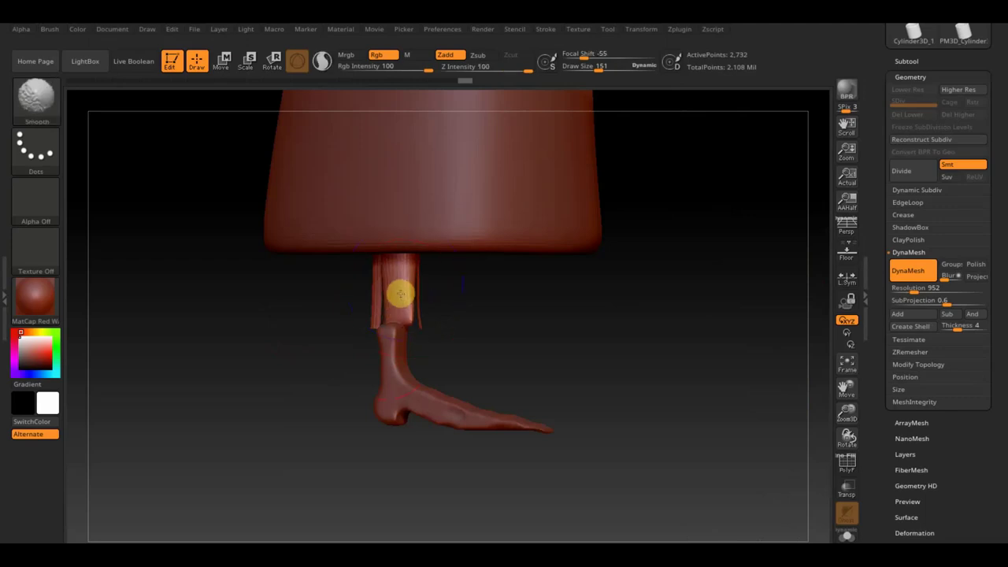
mouse_move(493, 339)
left_mouse_down()
mouse_move(475, 342)
mouse_move(424, 313)
mouse_move(503, 345)
left_mouse_up()
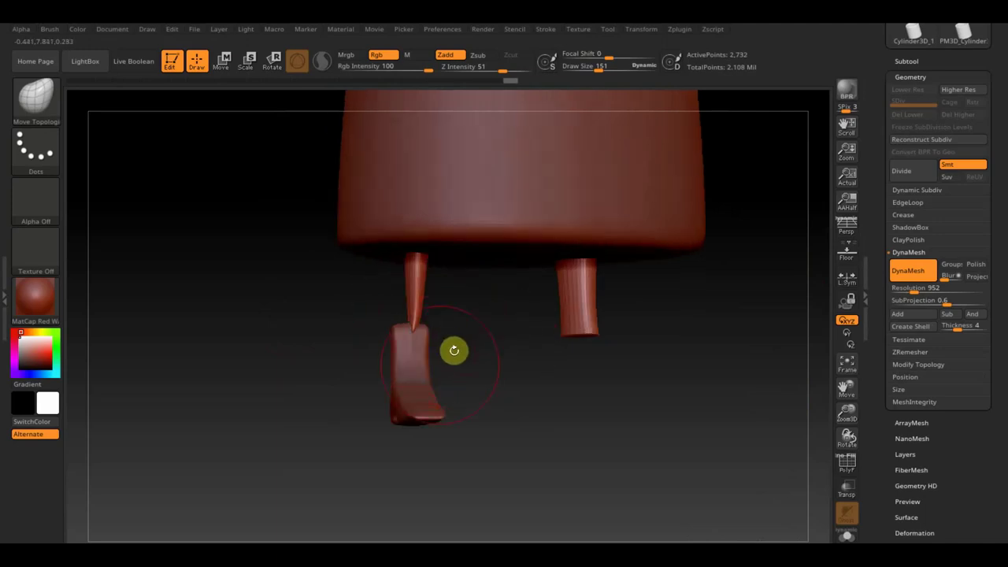
Select the foot subtool and smooth the top of the foot
left_click(409, 353, "alt")
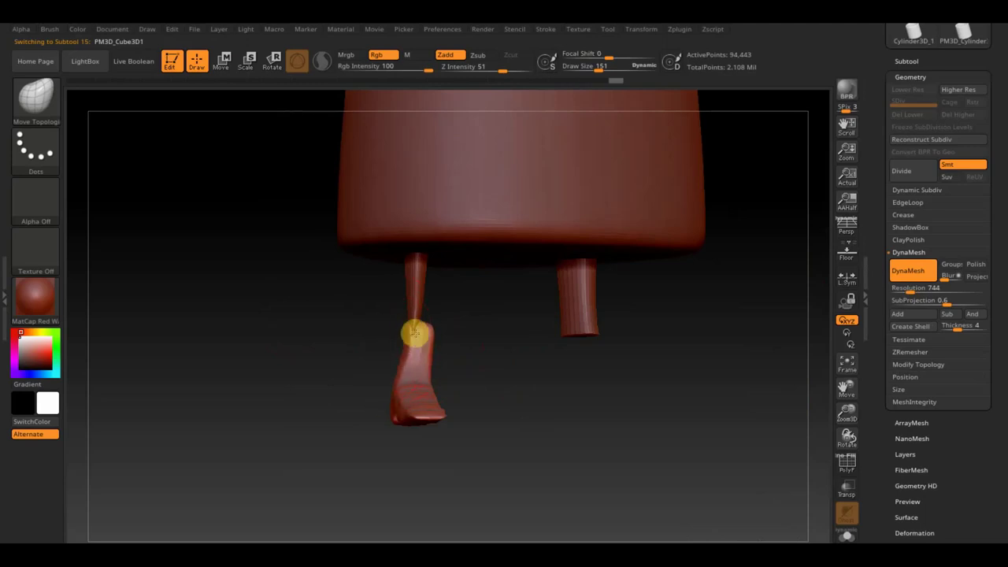
left_click_drag(415, 334, 455, 416)
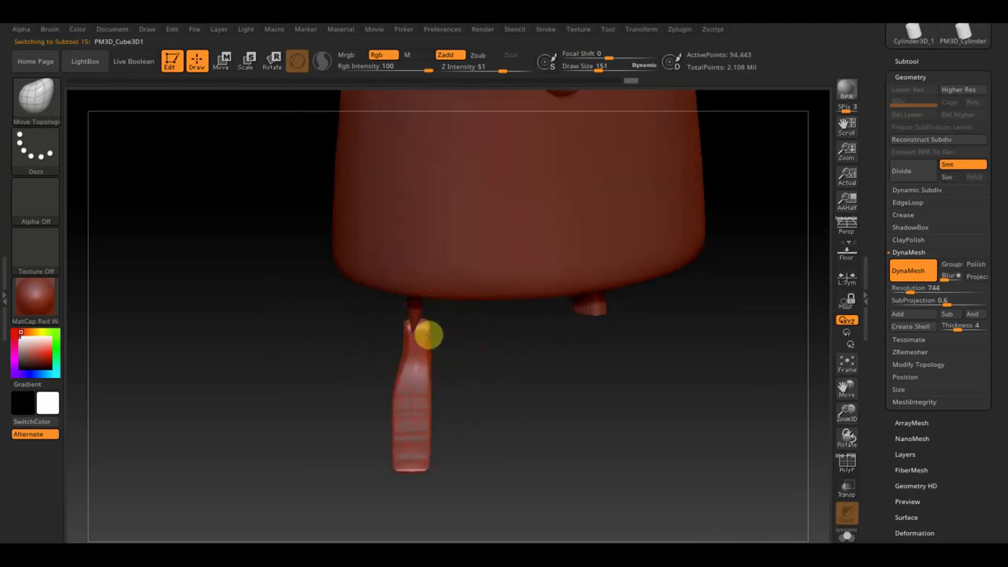
left_click_drag(413, 328, 415, 443, "shift")
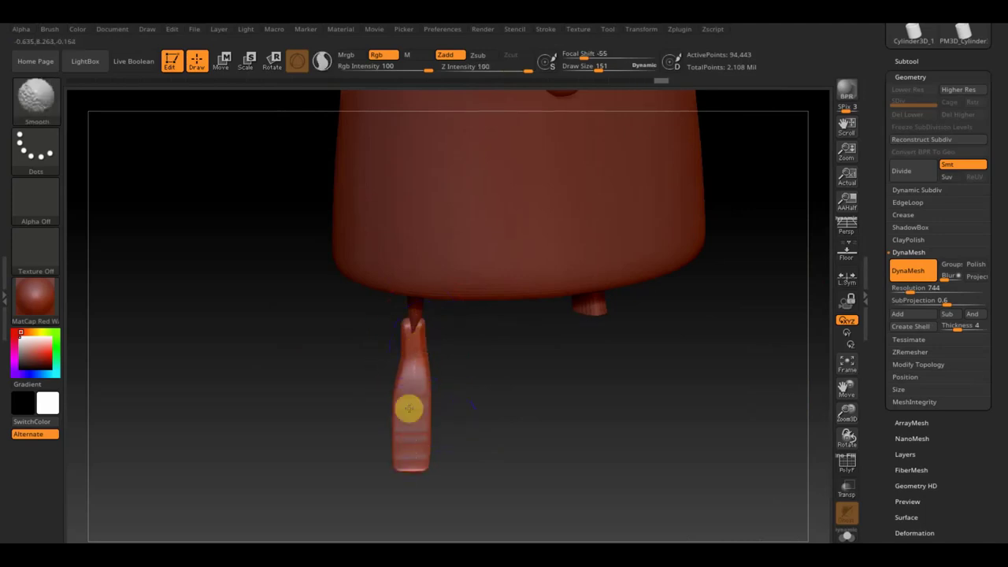
mouse_move(541, 432)
left_mouse_down()
mouse_move(604, 421)
mouse_move(524, 427)
mouse_move(529, 436)
mouse_move(527, 403)
mouse_move(545, 407)
mouse_move(515, 360)
left_mouse_up()
Move the foot with the transpose gizmo so it sits directly under the leg
left_click(223, 62)
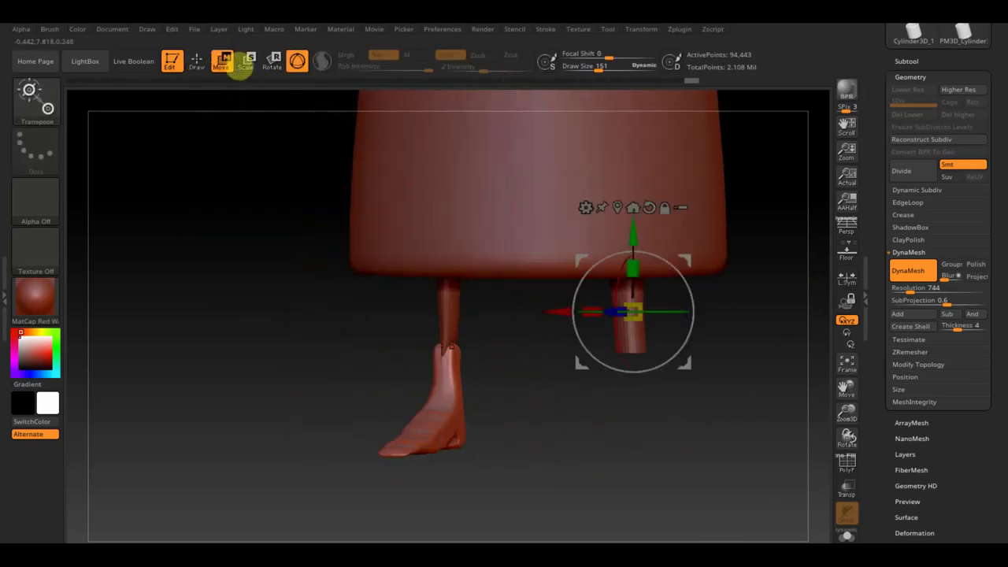
left_click_drag(629, 304, 634, 311)
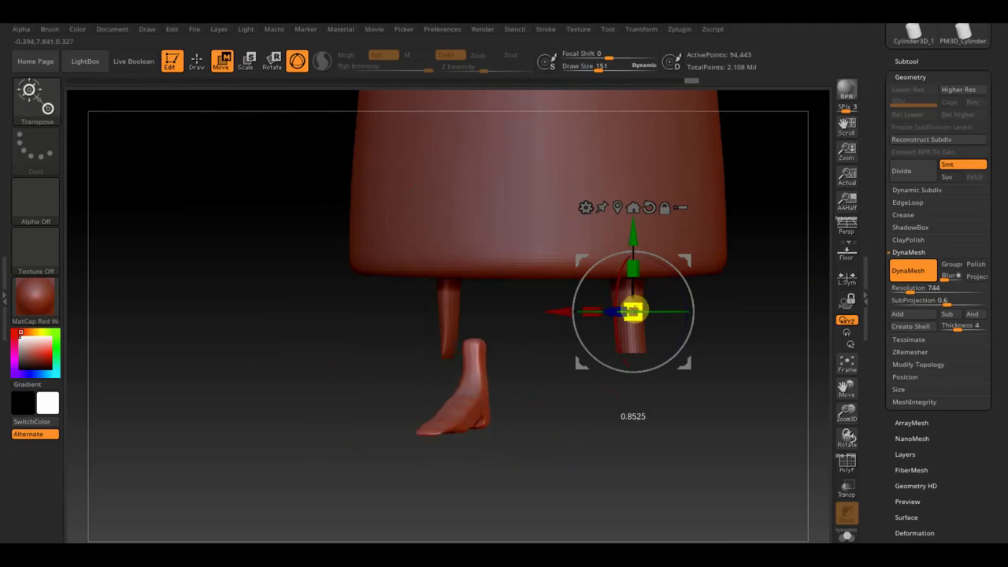
left_click_drag(562, 308, 529, 315)
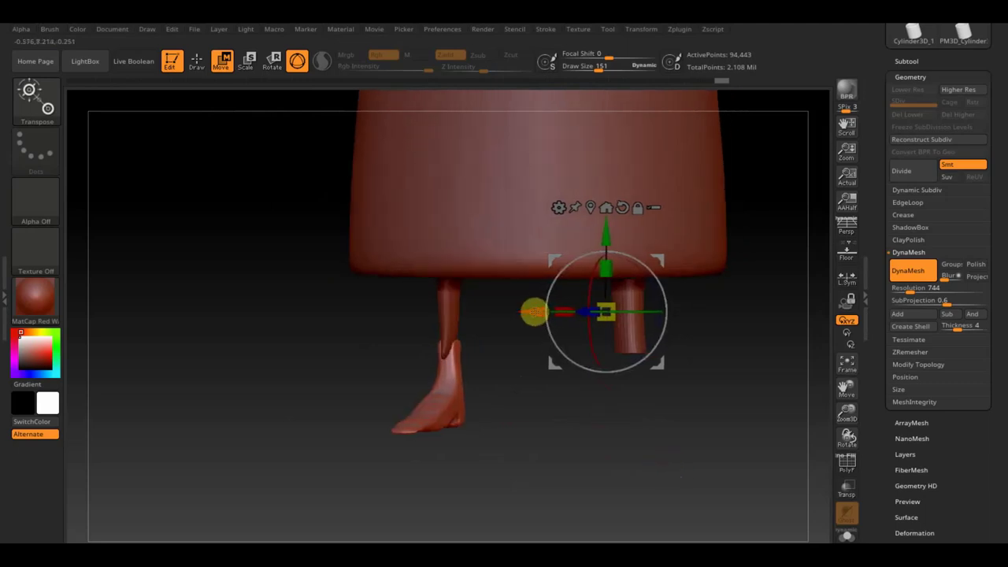
left_click(197, 63)
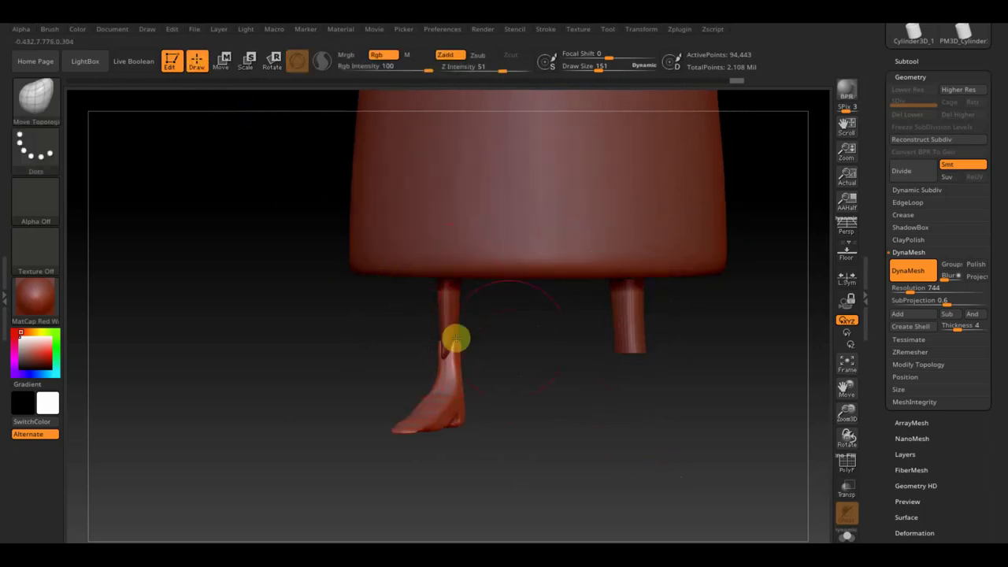
left_click_drag(541, 359, 591, 378)
Mirror And Weld the foot onto the other leg and return to a front view
left_click(937, 364)
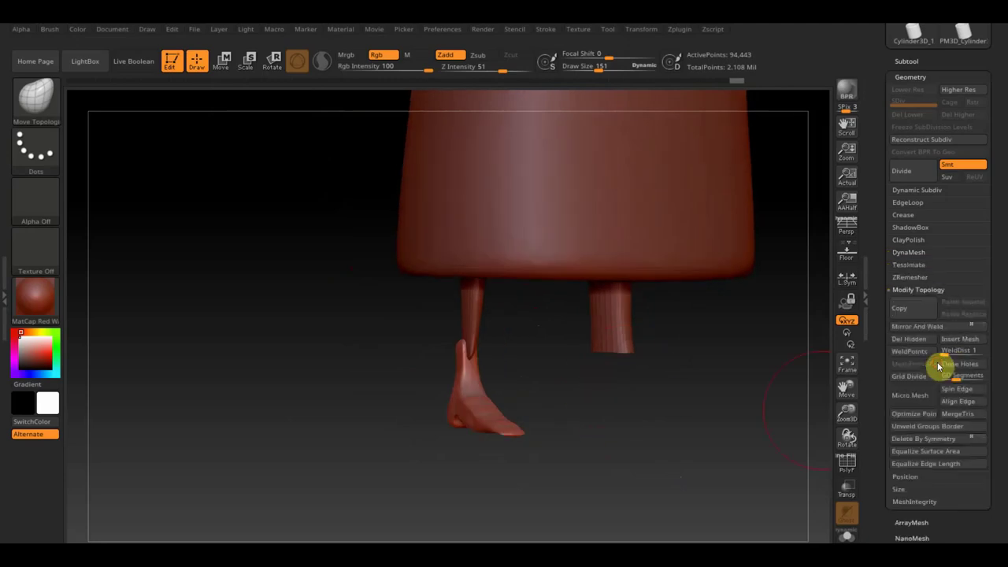
left_click(933, 328)
mouse_move(671, 379)
left_mouse_down()
mouse_move(711, 354)
mouse_move(501, 339)
left_mouse_up()
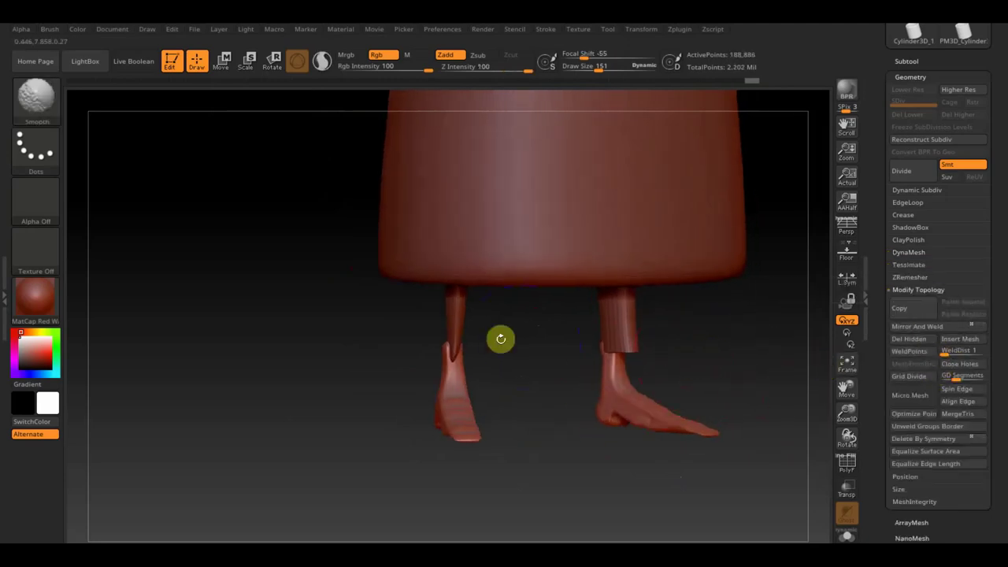
left_click(460, 321, "alt")
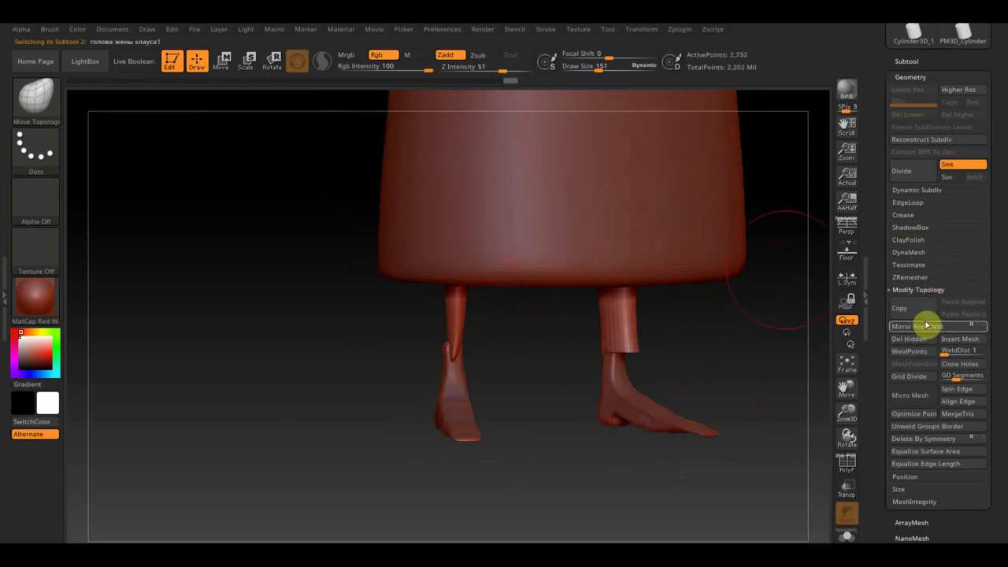
left_click_drag(724, 360, 584, 378)
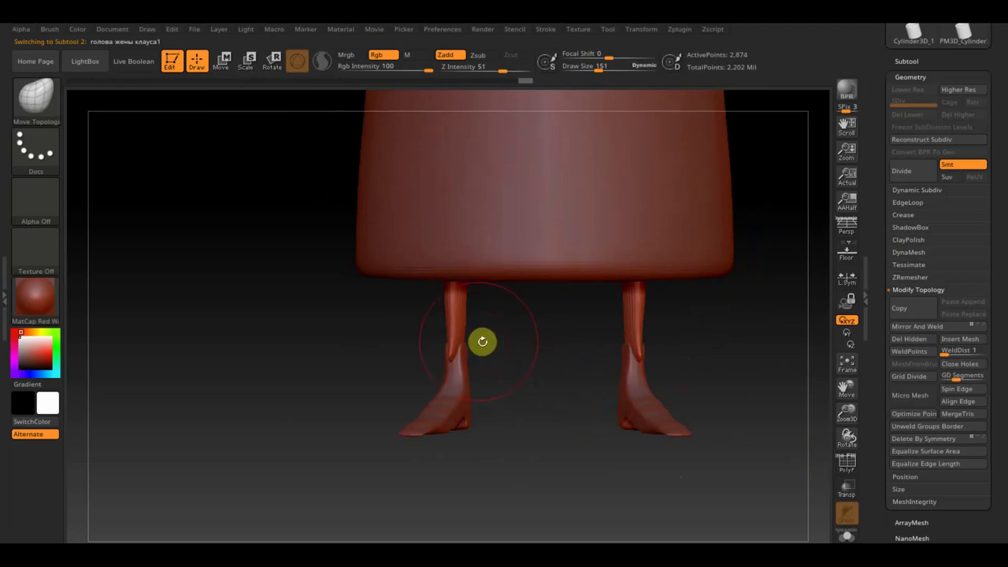
left_click_drag(612, 73, 600, 72)
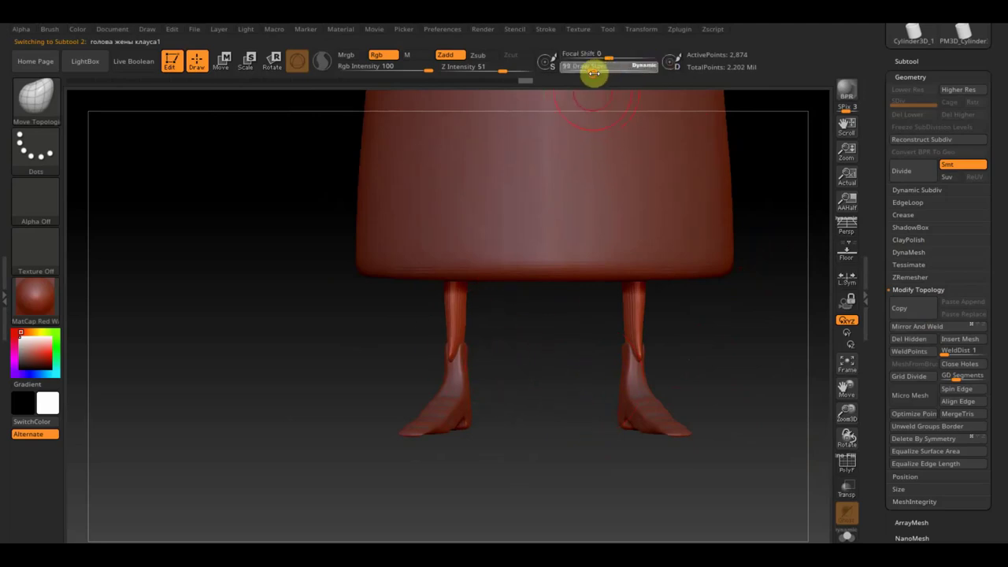
Choose the ClayBuildup brush with Z Intensity 2
left_click(38, 100)
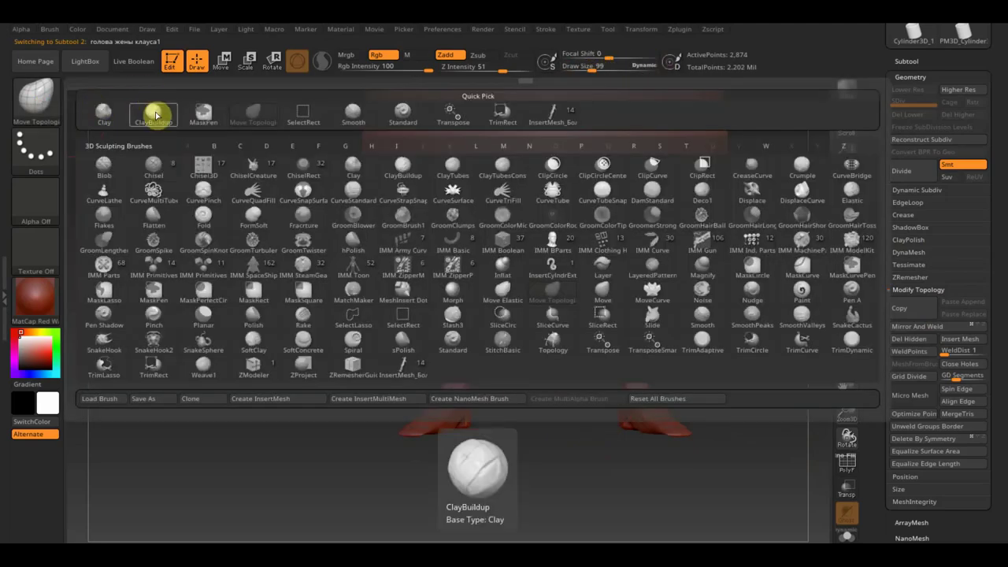
left_click(156, 116)
left_click(467, 67)
type("2")
key("Return")
left_click_drag(524, 362, 471, 349)
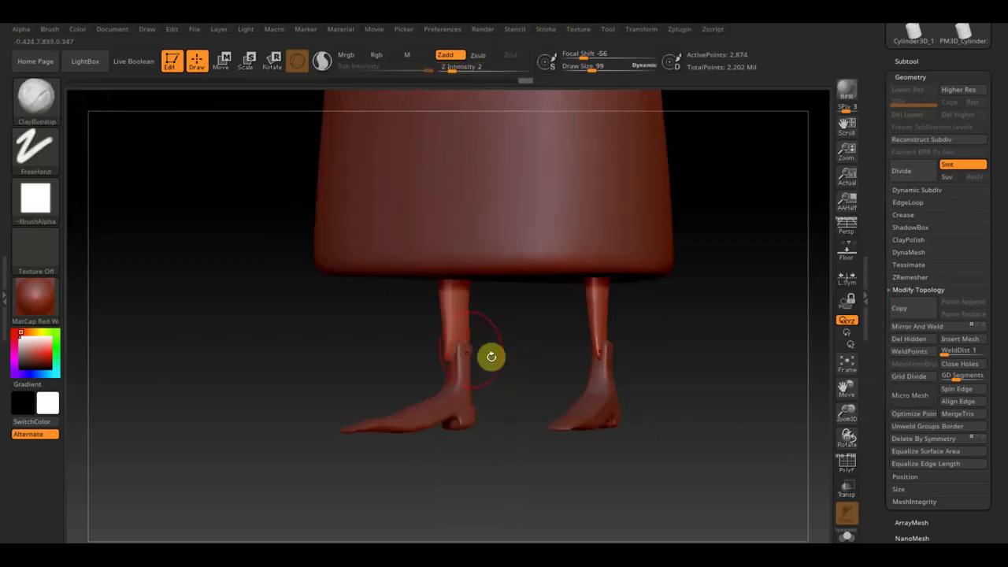
mouse_move(410, 311)
left_mouse_down()
mouse_move(351, 340)
mouse_move(421, 338)
mouse_move(443, 345)
mouse_move(433, 357)
left_mouse_up()
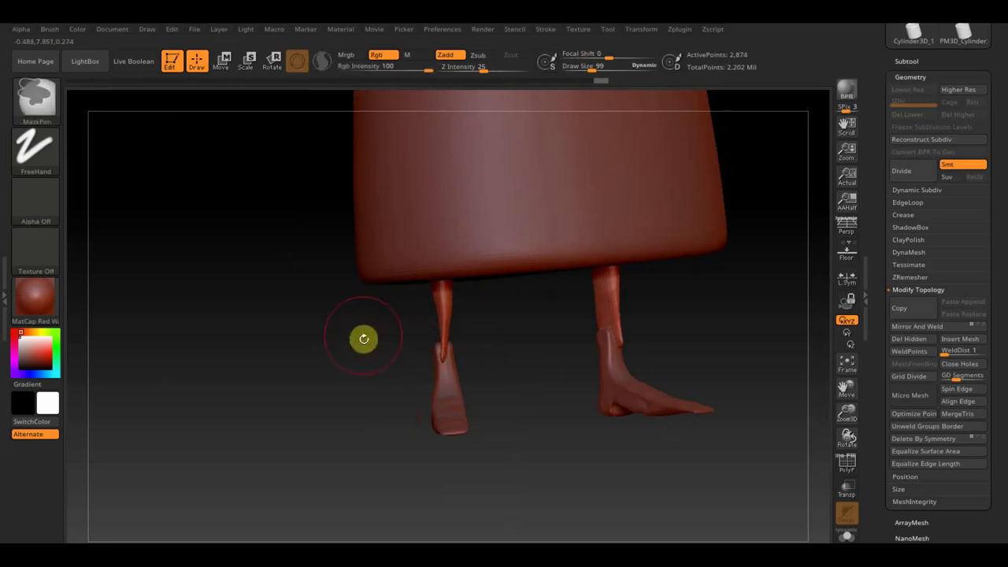
Enable Brush > Auto Masking and make the feet subtool active
left_click(46, 28)
scroll(150, 426, "down", 3)
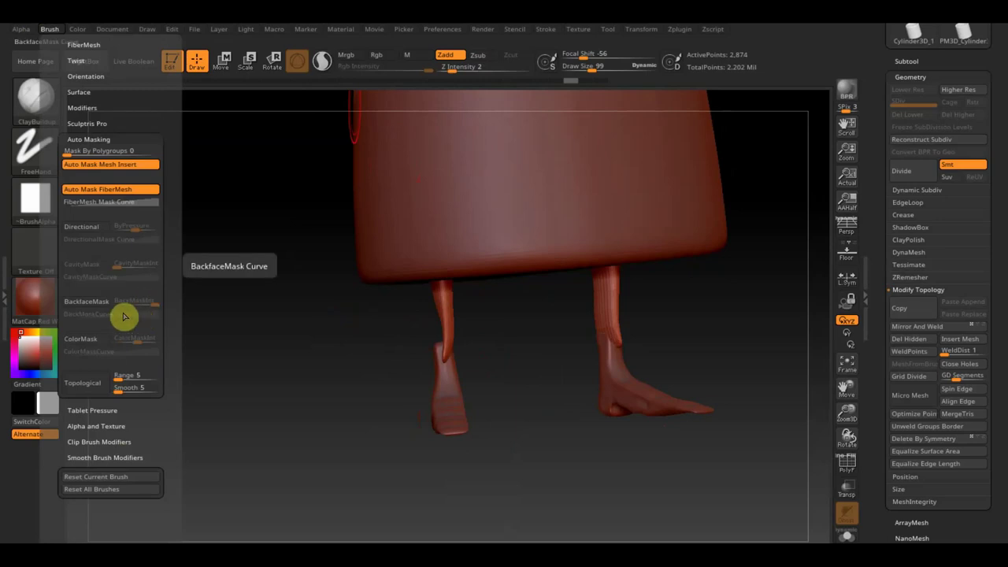
left_click_drag(197, 326, 424, 326)
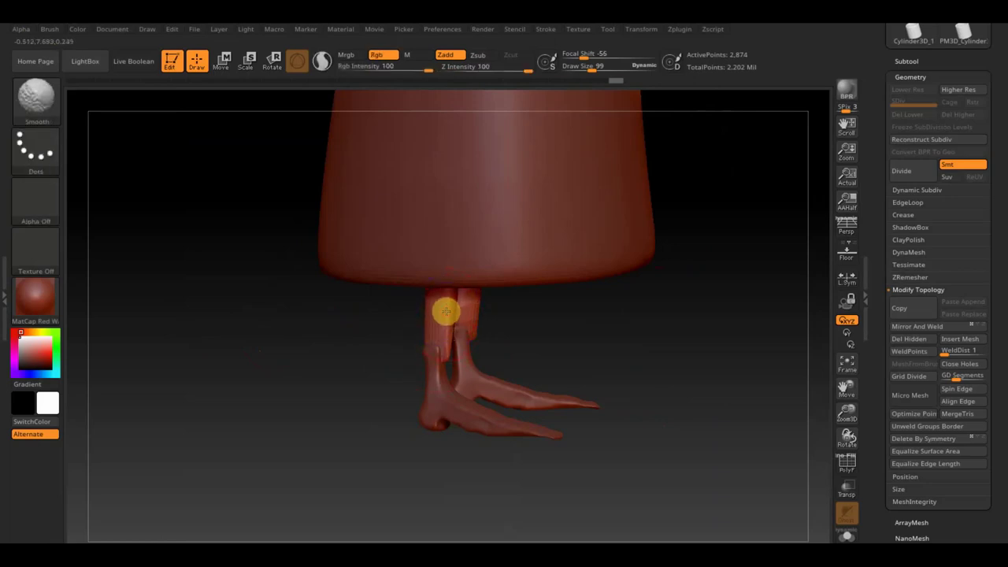
left_click_drag(488, 331, 503, 357)
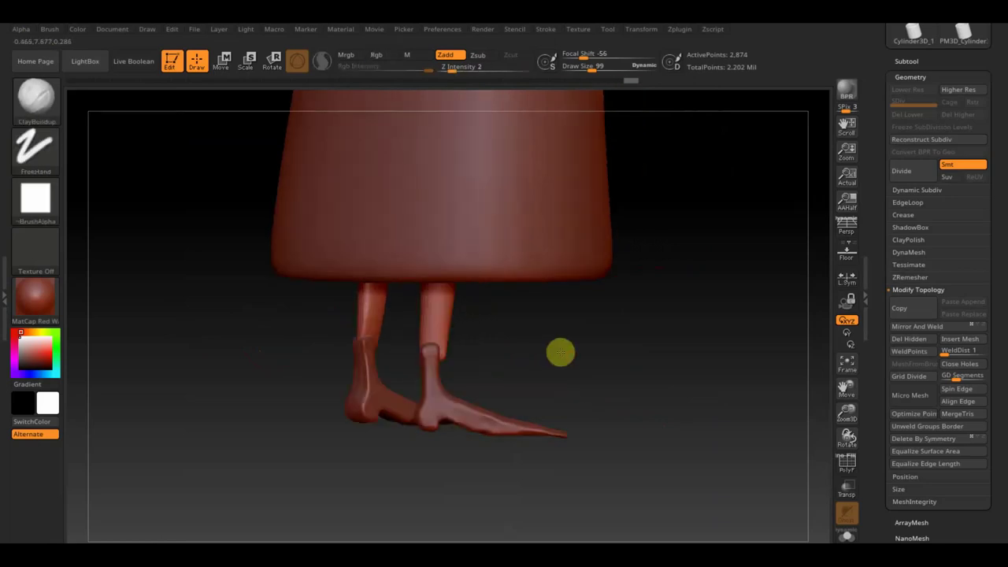
left_click(434, 368, "alt")
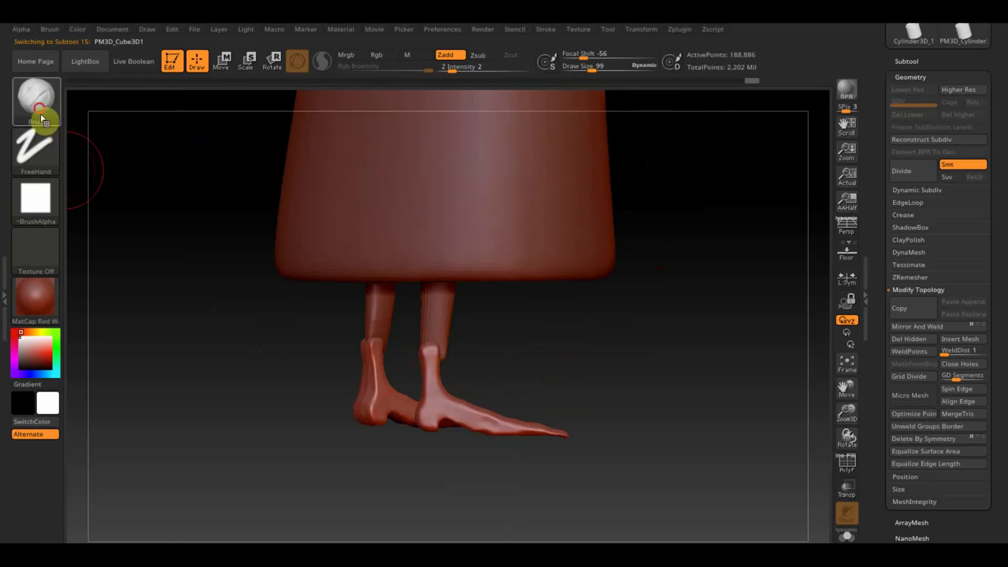
Pick the Move Topological brush and set its draw size to 104
left_click(36, 98)
left_click(254, 114)
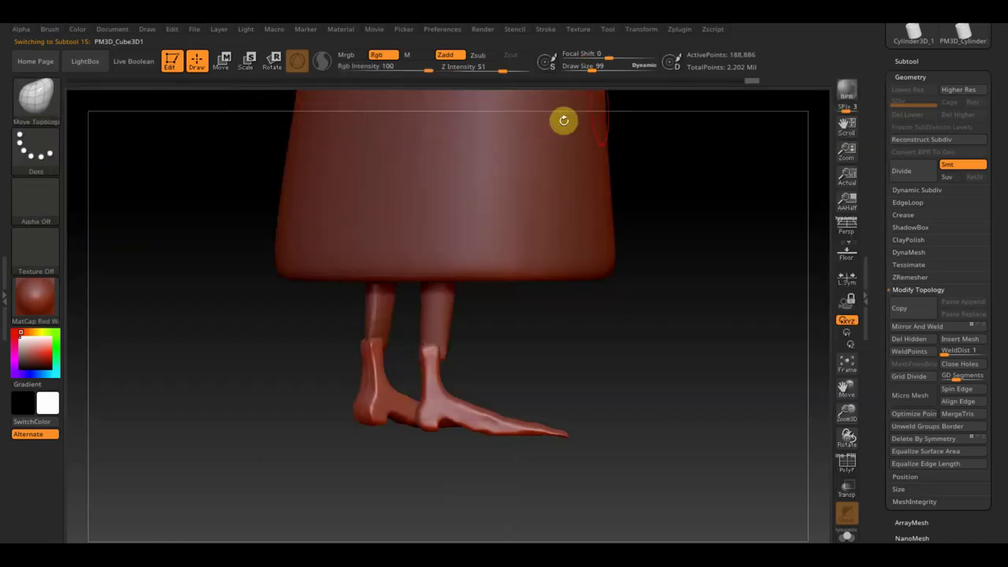
left_click_drag(599, 69, 593, 70)
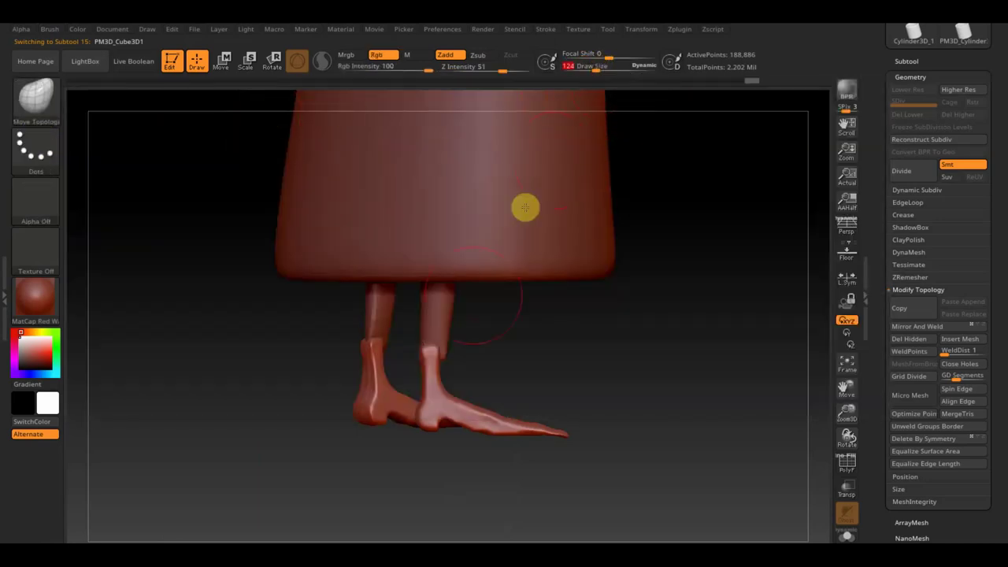
mouse_move(456, 358)
left_mouse_down()
mouse_move(481, 373)
mouse_move(428, 374)
left_mouse_up()
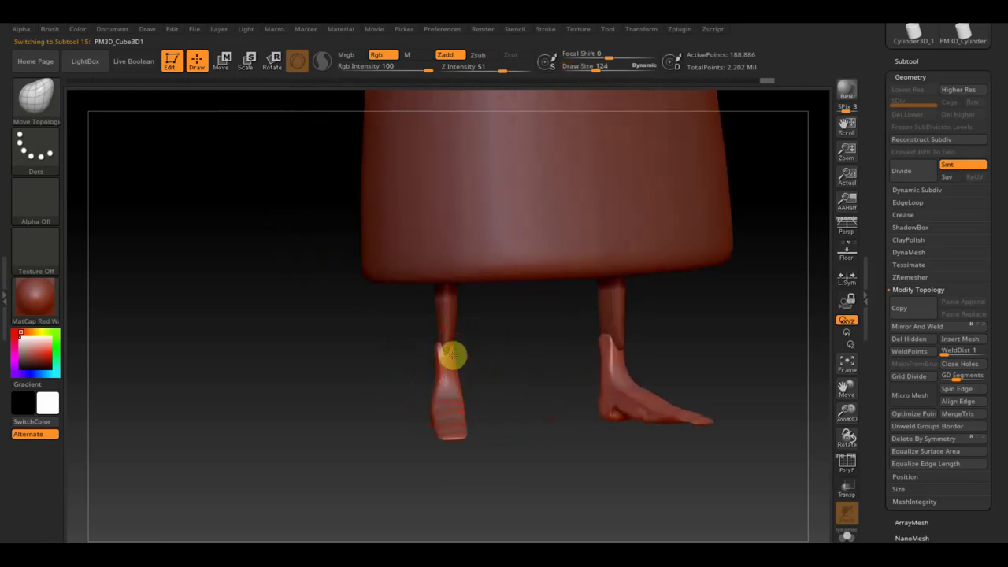
left_click_drag(488, 371, 502, 441)
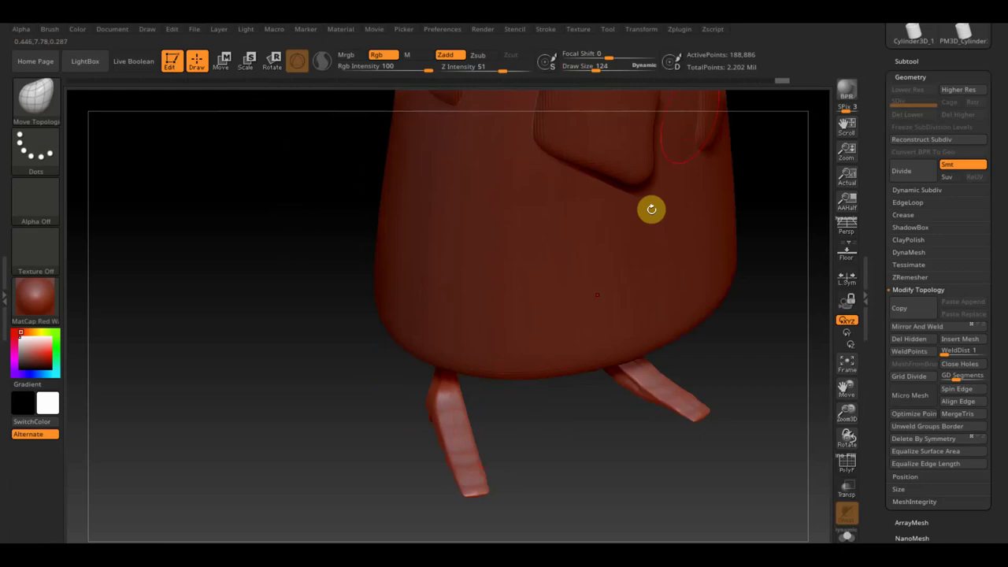
left_click_drag(612, 72, 584, 72)
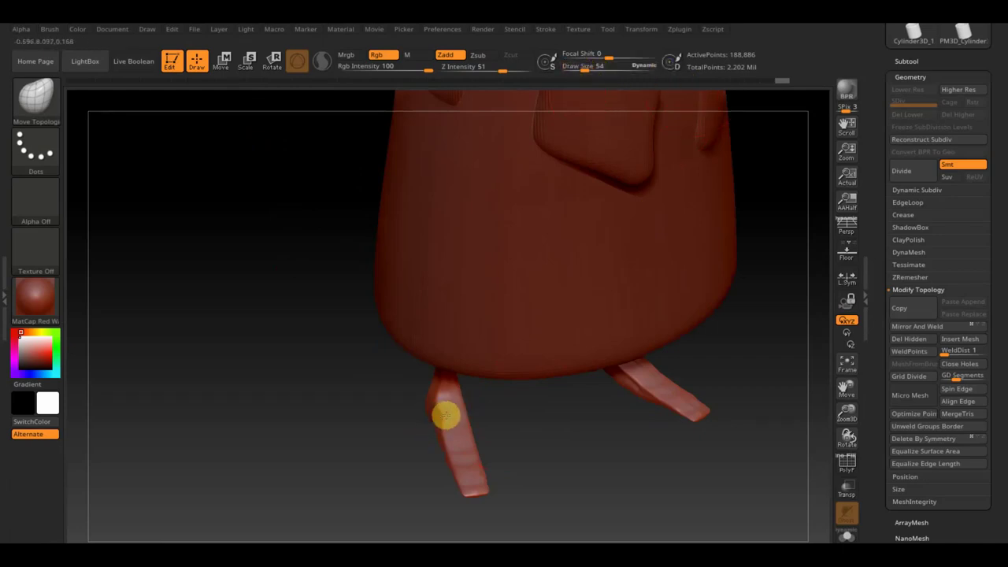
left_click(599, 72)
left_click_drag(586, 69, 592, 72)
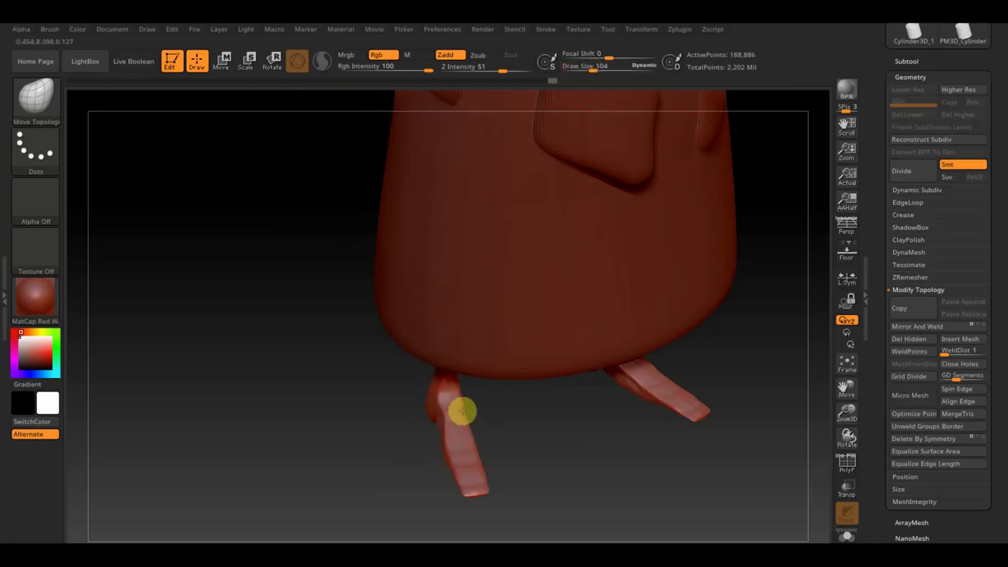
Make the legs-and-boots subtool active, nudge the leg's shape, and zoom to a front view
mouse_move(458, 417)
left_mouse_down()
mouse_move(489, 427)
mouse_move(458, 422)
left_mouse_up()
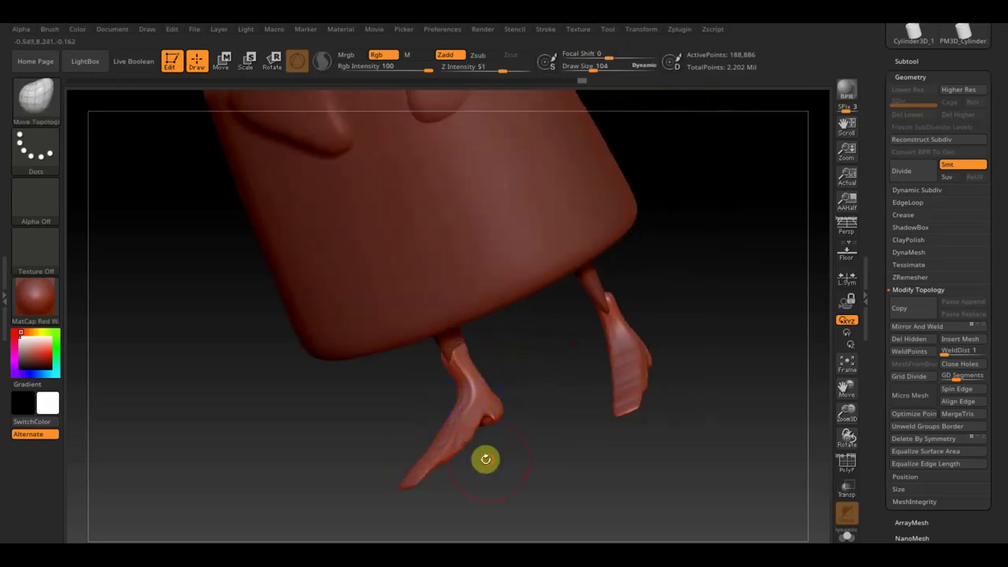
left_click_drag(483, 459, 512, 426)
key("shift")
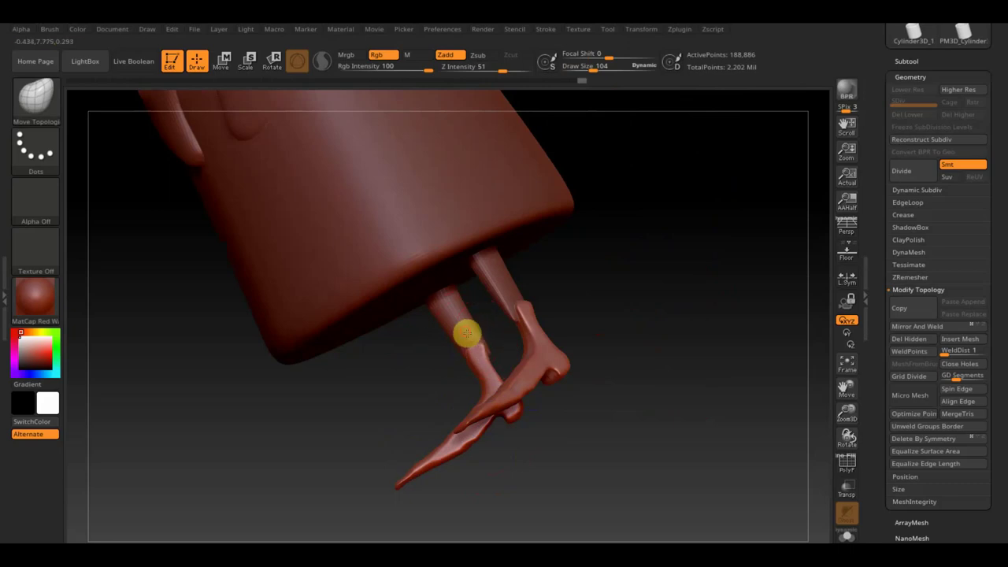
left_click(469, 336, "alt")
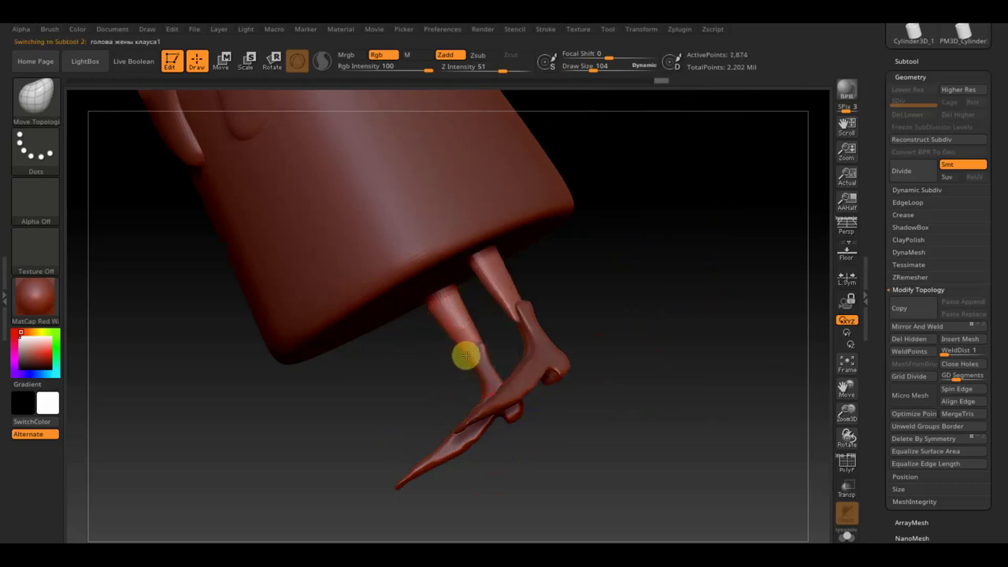
left_click_drag(434, 281, 441, 299)
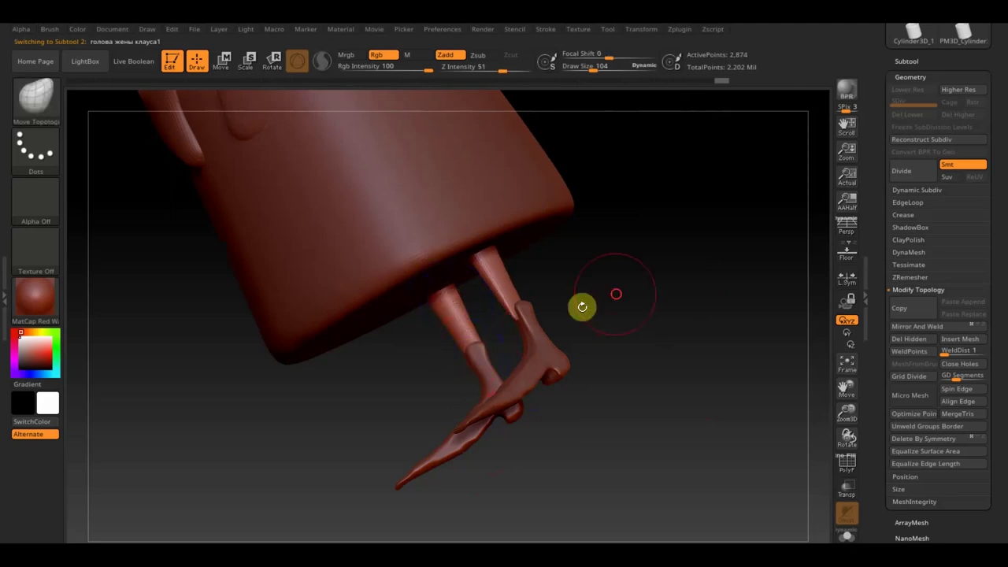
left_click_drag(580, 304, 664, 290, "shift")
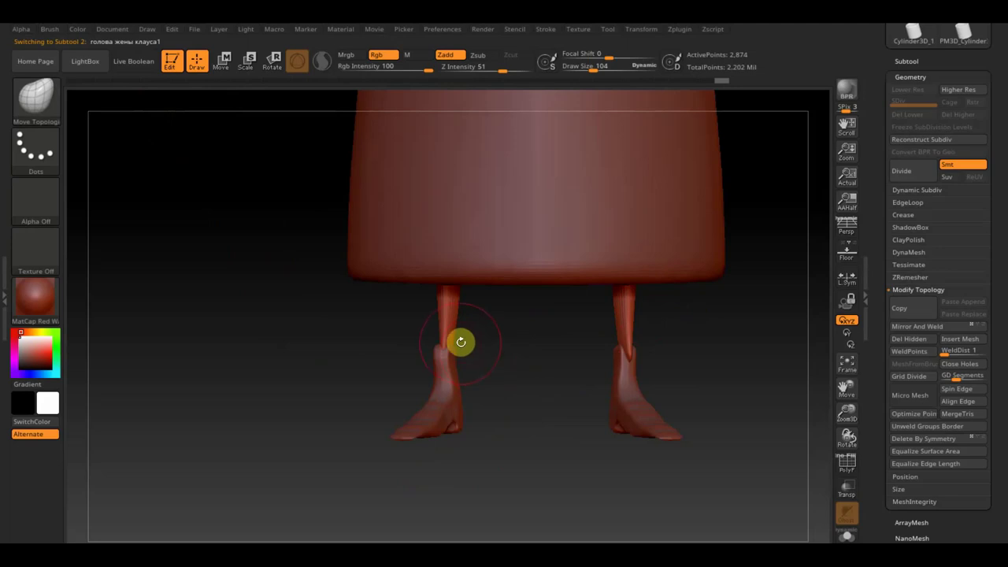
left_click_drag(554, 408, 567, 416, "alt")
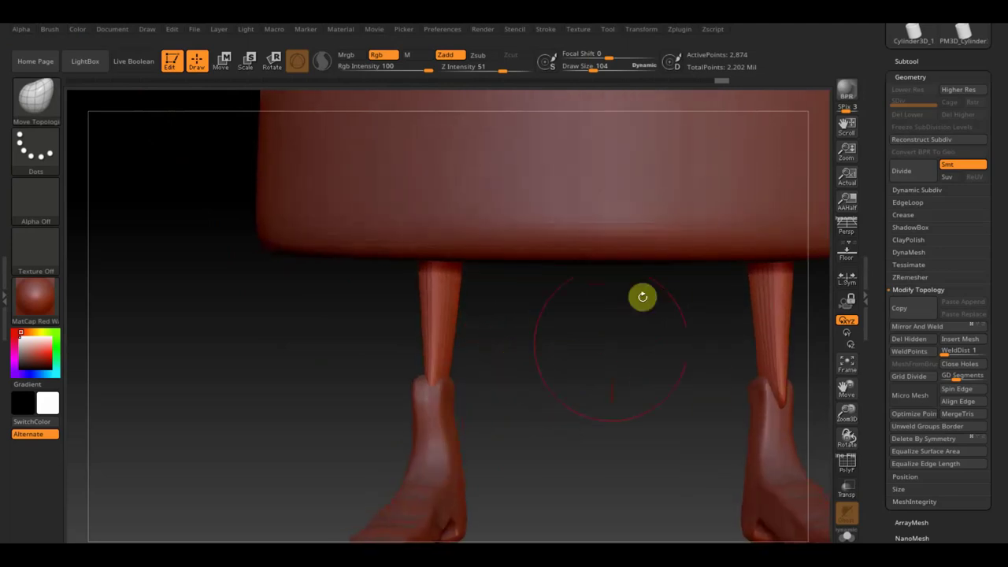
Set draw size to 73, show the Spotlight reference, and save the project with Ctrl+S
left_click_drag(591, 67, 589, 73)
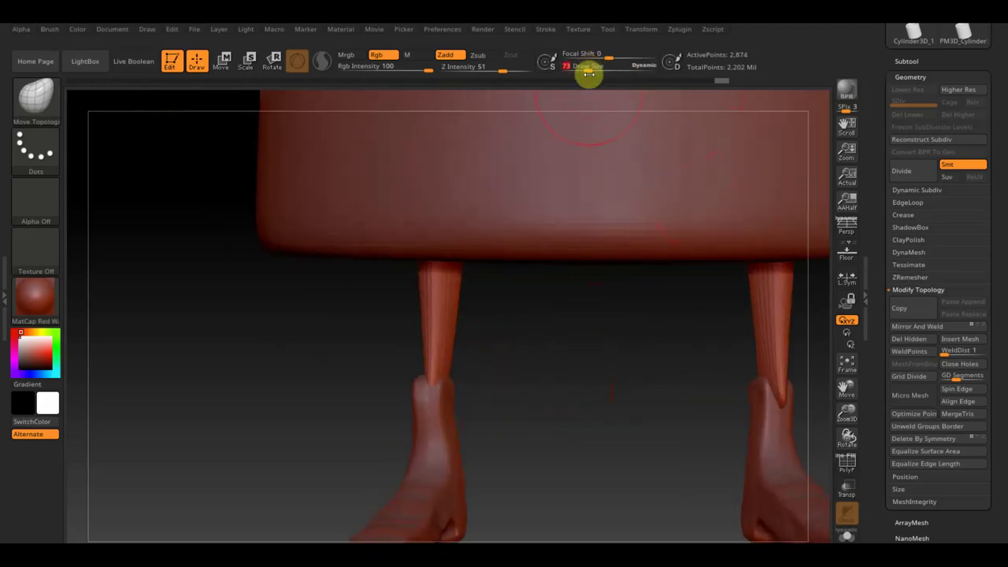
key("alt+Tab")
key("shift")
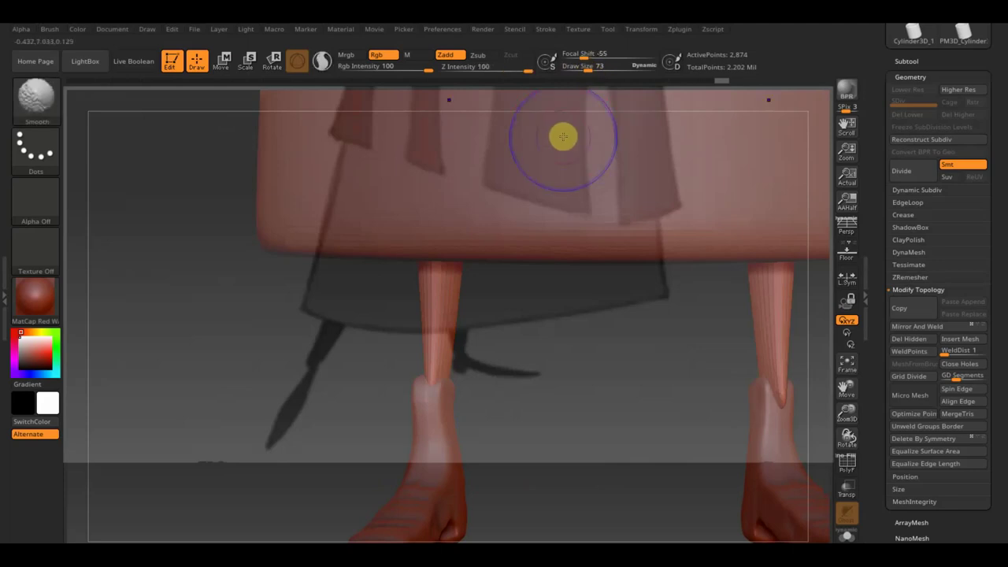
key("ctrl+s")
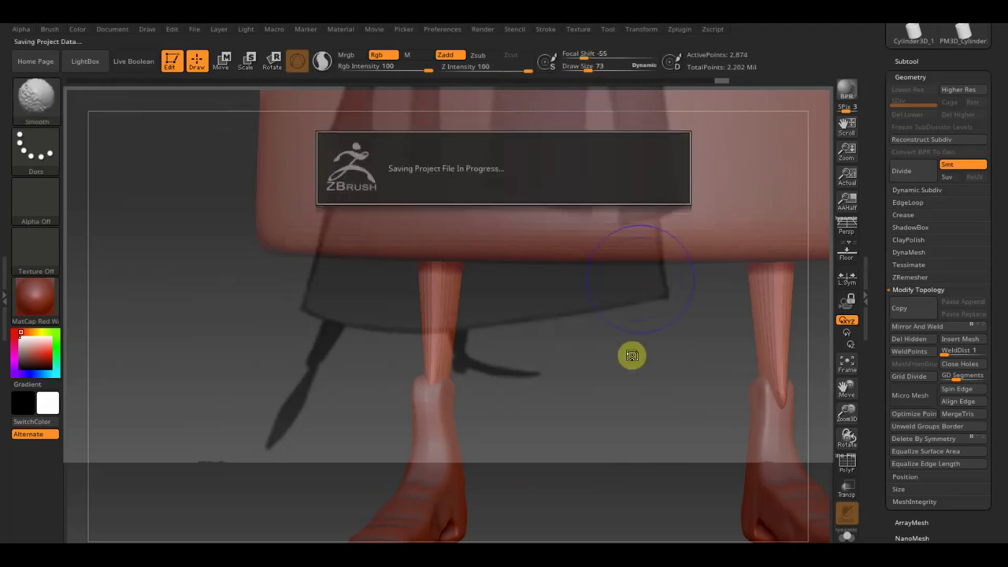
Shift the Spotlight reference image left, hide the overlay, and select PM3D_Cube3D1
key("shift+z")
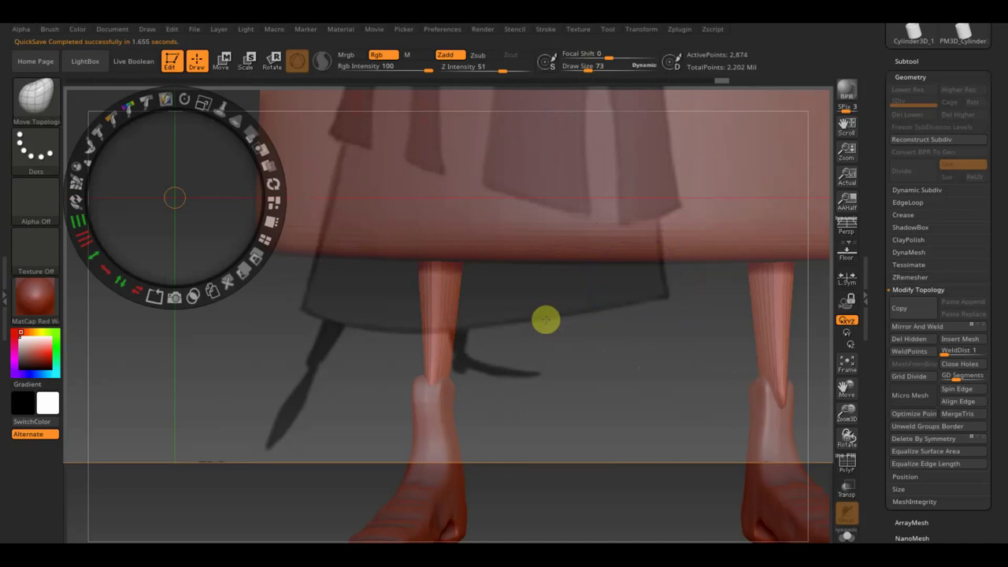
left_click_drag(221, 175, 740, 189)
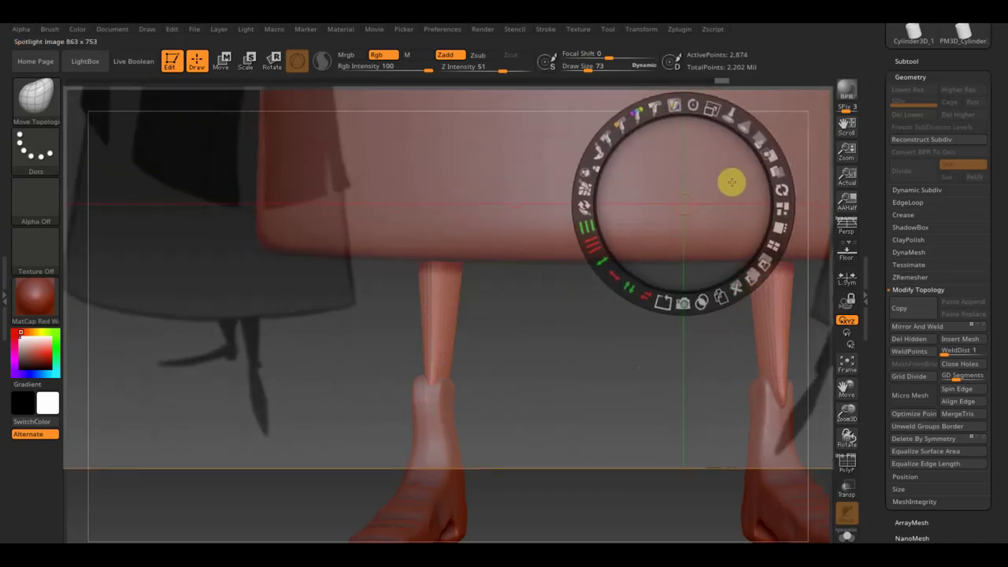
key("z")
key("shift+z")
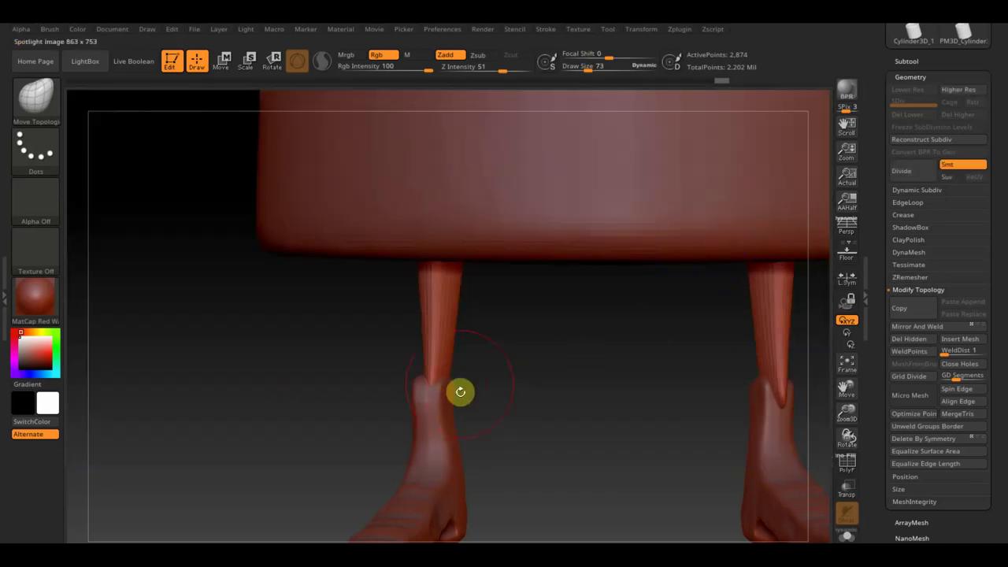
left_click(436, 422, "alt")
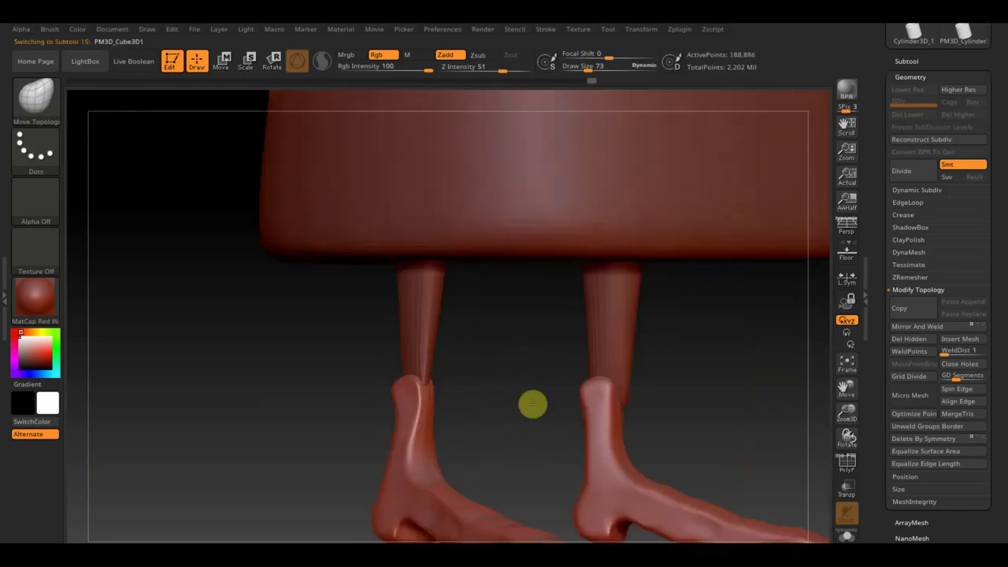
Select the leg subtool and pull both ankles down and right with Move Topological
right_click_drag(433, 400, 409, 409)
key("shift")
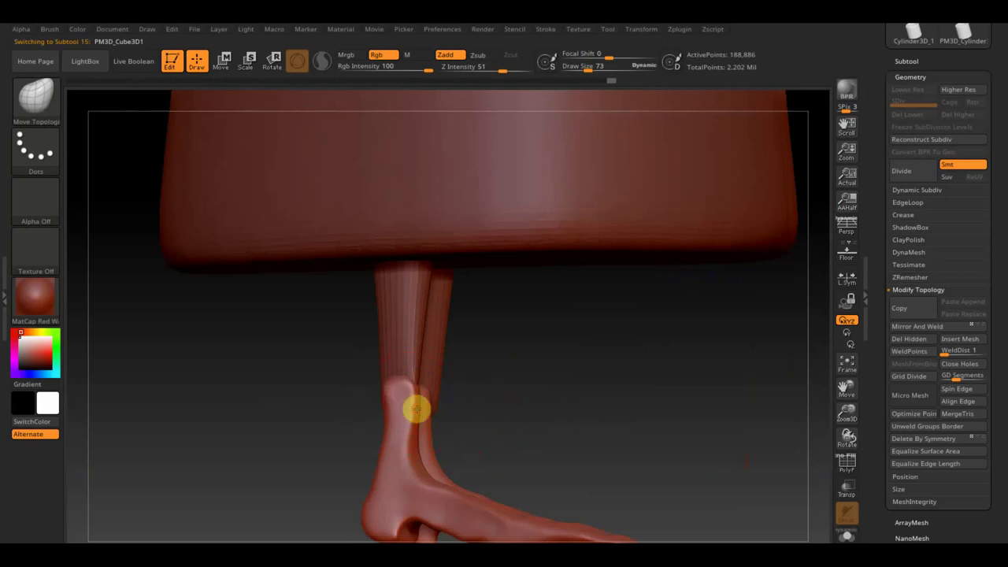
right_click_drag(422, 415, 493, 414)
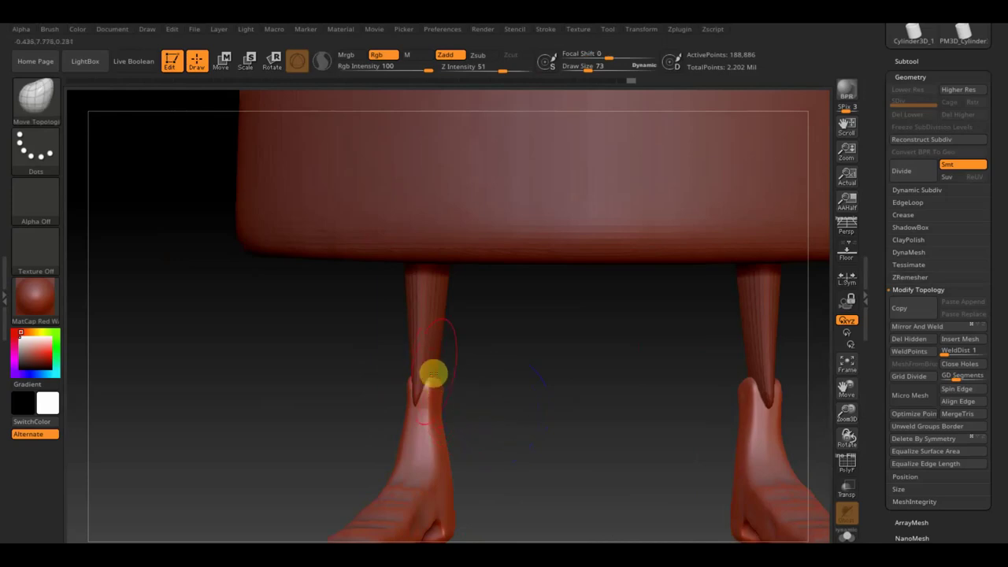
left_click(436, 373, "alt")
mouse_move(429, 399)
left_mouse_down()
mouse_move(451, 422)
mouse_move(390, 407)
left_mouse_up()
mouse_move(445, 391)
left_mouse_down()
mouse_move(511, 401)
mouse_move(473, 401)
left_mouse_up()
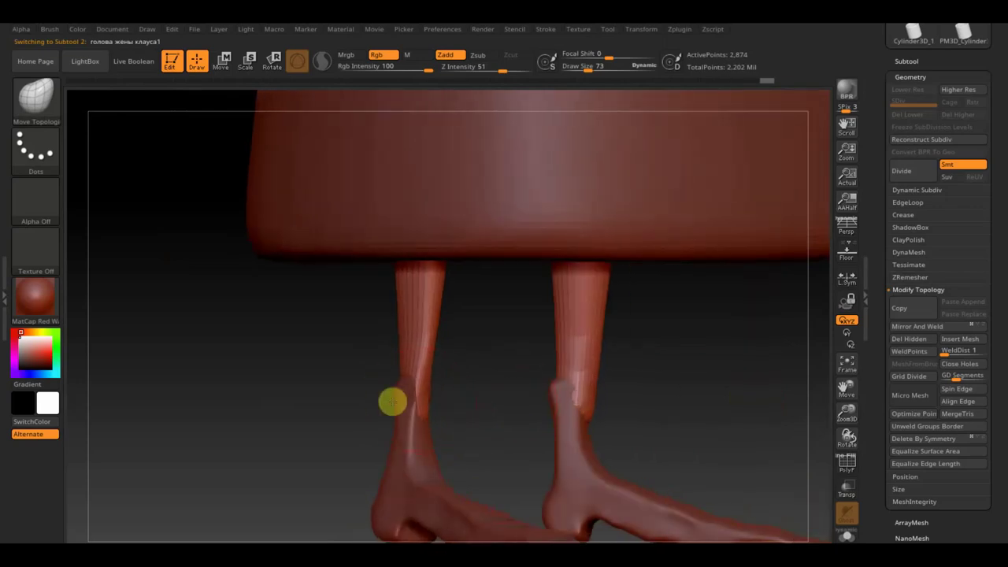
Switch to ClayBuildup and build a raised ridge at the right boot top
left_click(35, 98)
left_click(156, 115)
mouse_move(646, 237)
left_mouse_down()
mouse_move(680, 281)
mouse_move(604, 341)
left_mouse_up()
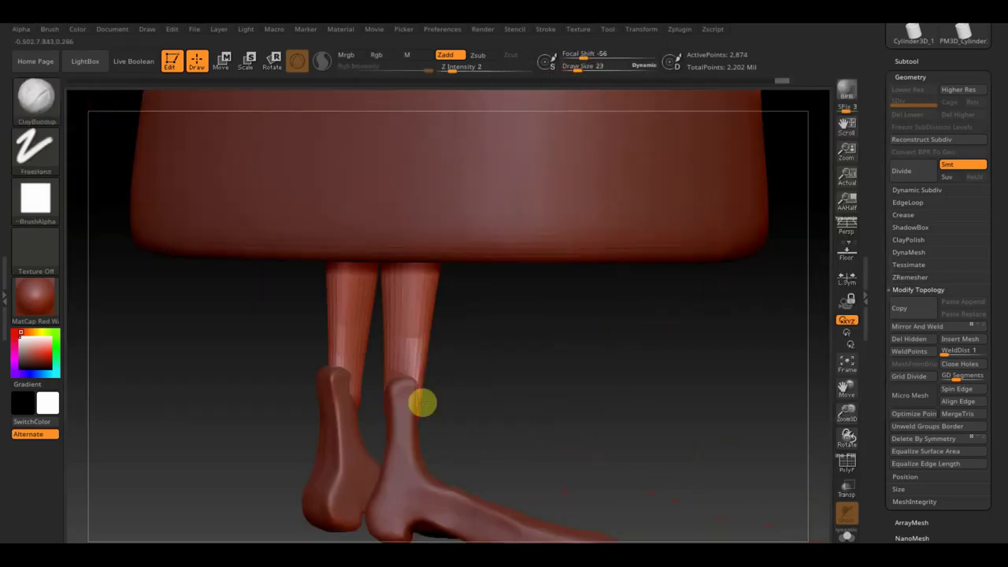
mouse_move(396, 394)
left_mouse_down()
mouse_move(390, 405)
mouse_move(536, 403)
mouse_move(395, 409)
left_mouse_up()
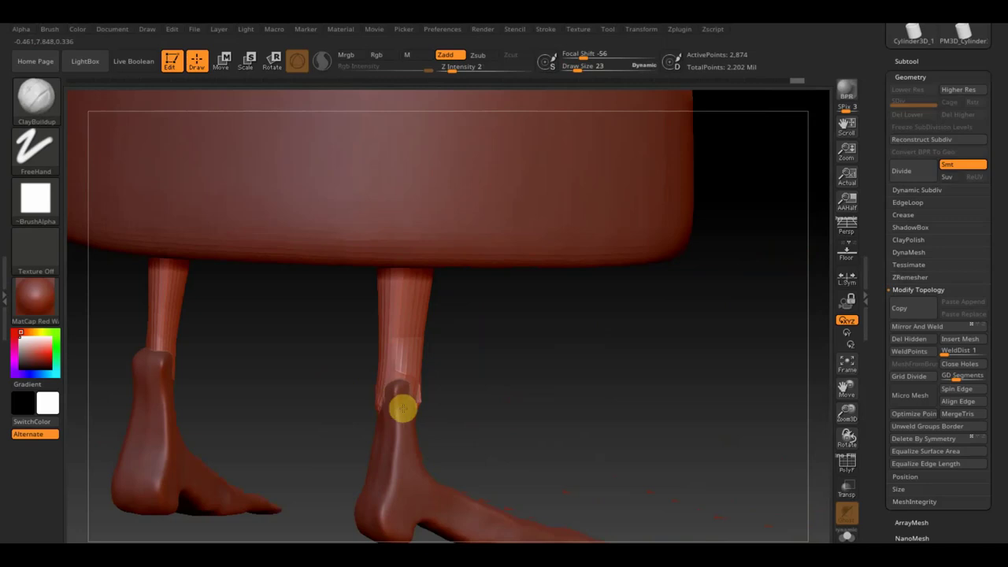
mouse_move(382, 399)
left_mouse_down()
mouse_move(417, 410)
mouse_move(370, 402)
mouse_move(412, 396)
left_mouse_up()
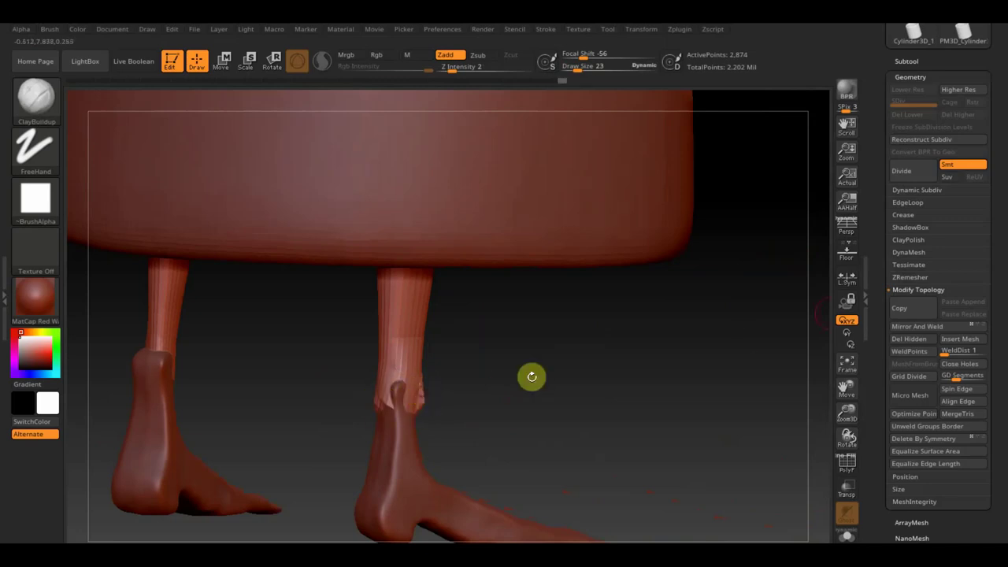
left_click(908, 253)
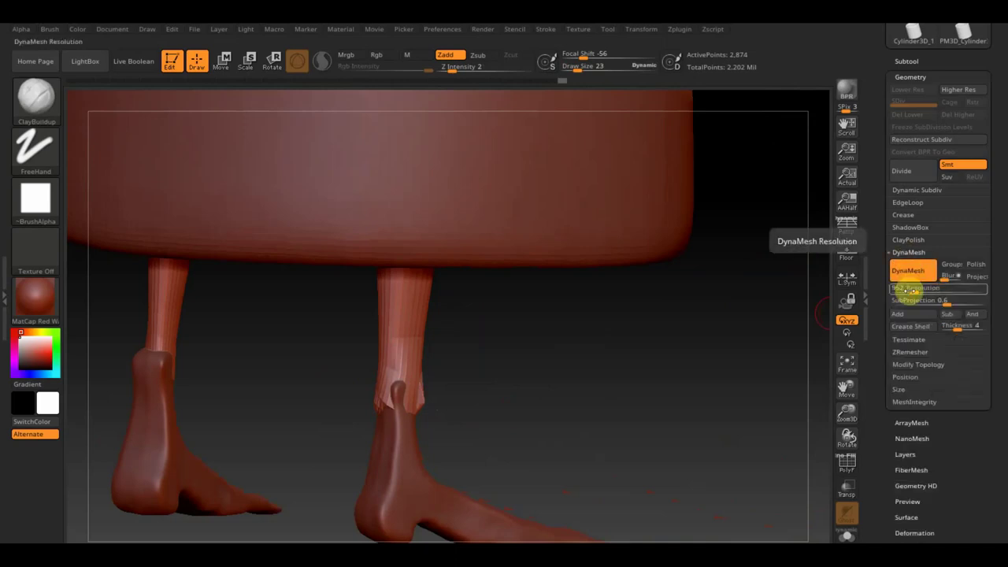
left_click(912, 281)
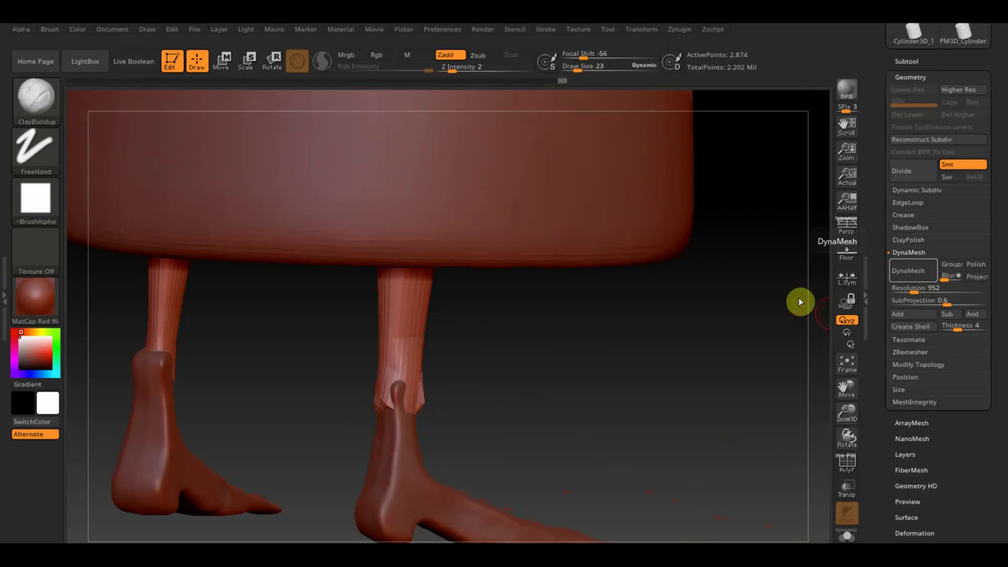
left_click(913, 281)
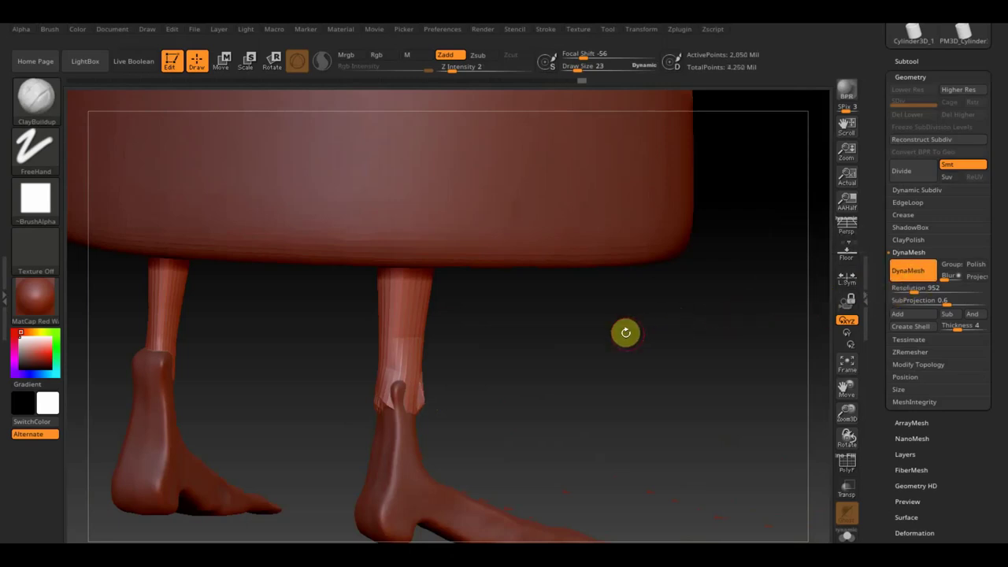
key("ctrl")
key("ctrl+z")
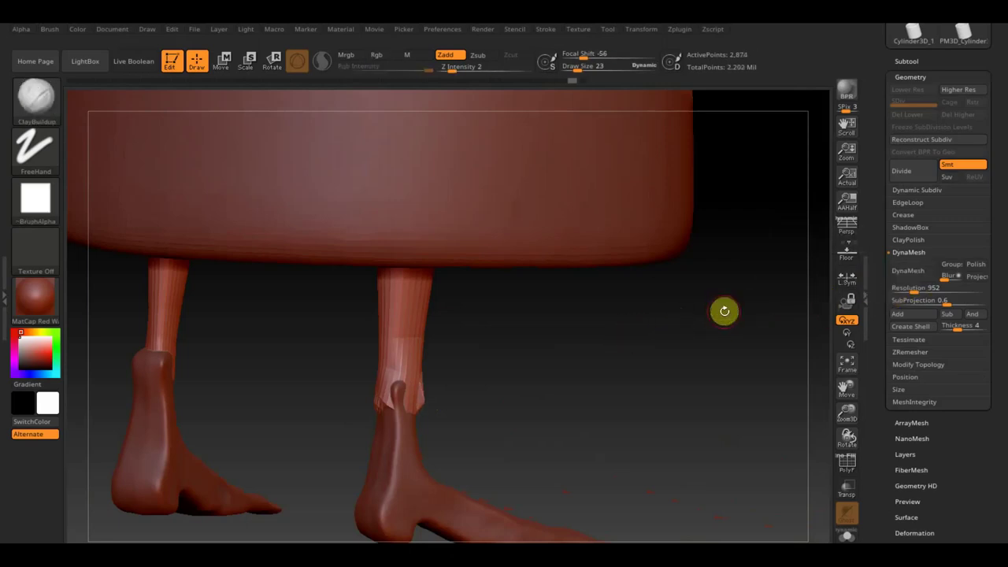
left_click_drag(950, 288, 913, 291)
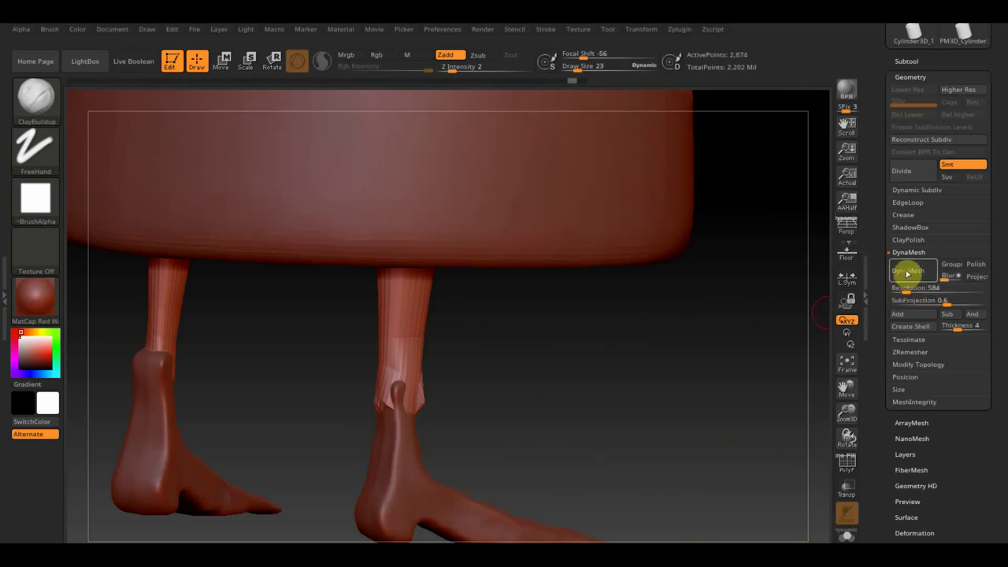
left_click(907, 271)
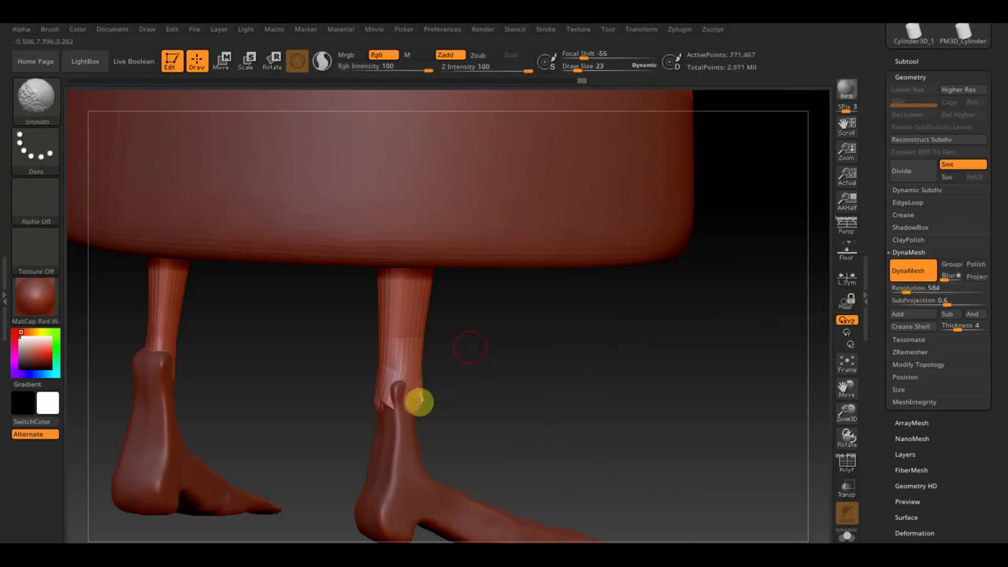
left_click_drag(594, 73, 590, 77)
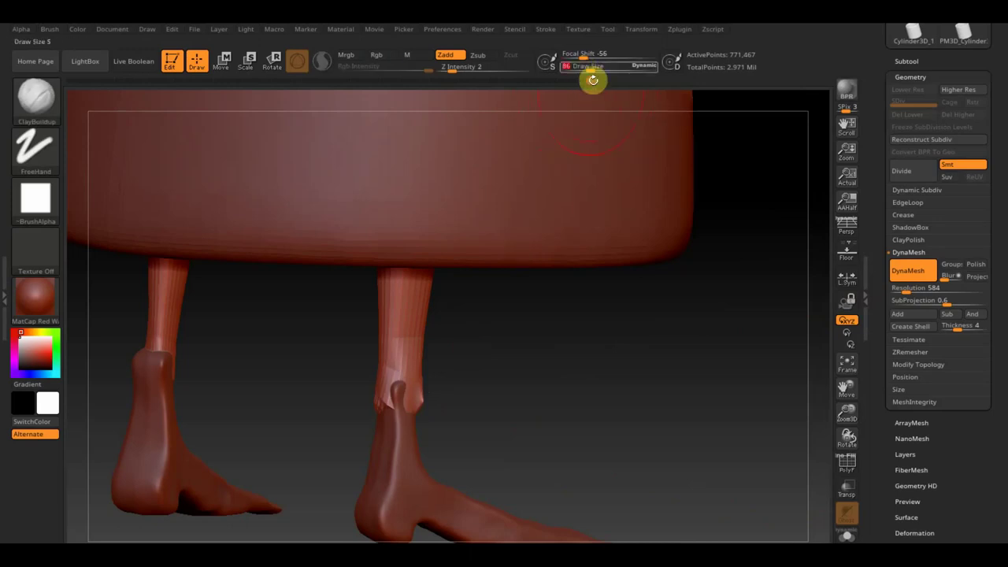
left_click_drag(417, 404, 470, 416)
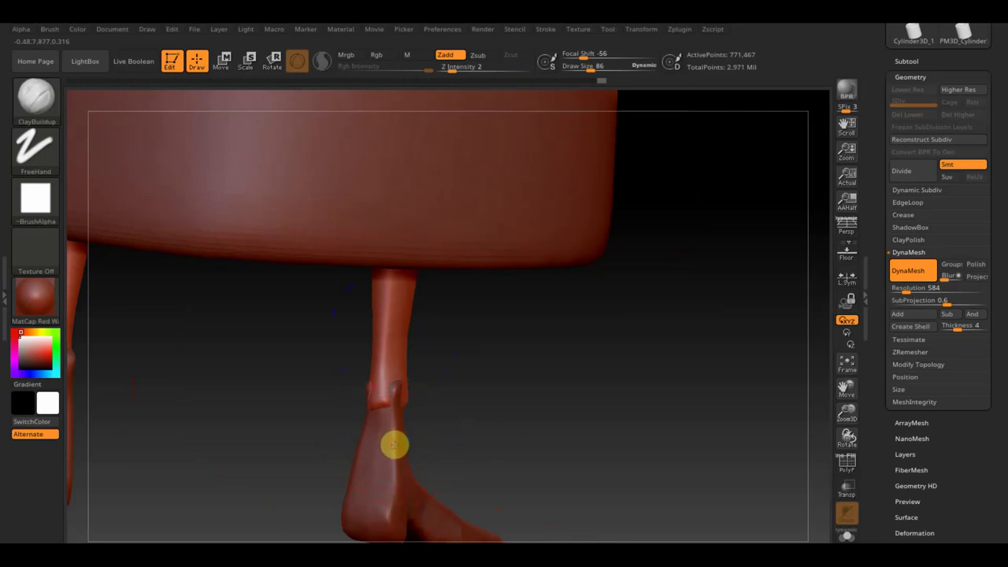
left_click(394, 445, "alt")
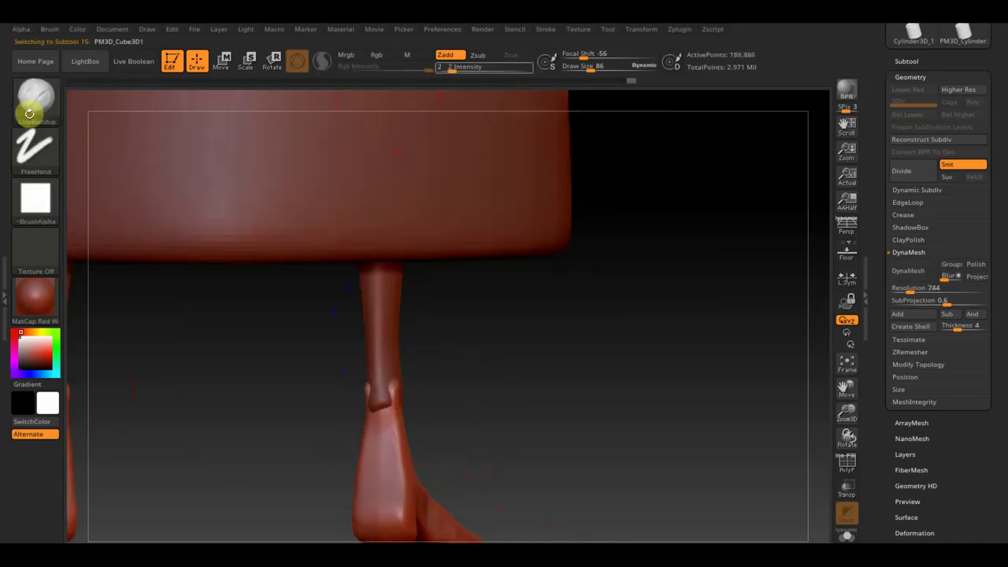
left_click(587, 69)
mouse_move(618, 366)
left_mouse_down()
mouse_move(646, 240)
mouse_move(616, 343)
left_mouse_up()
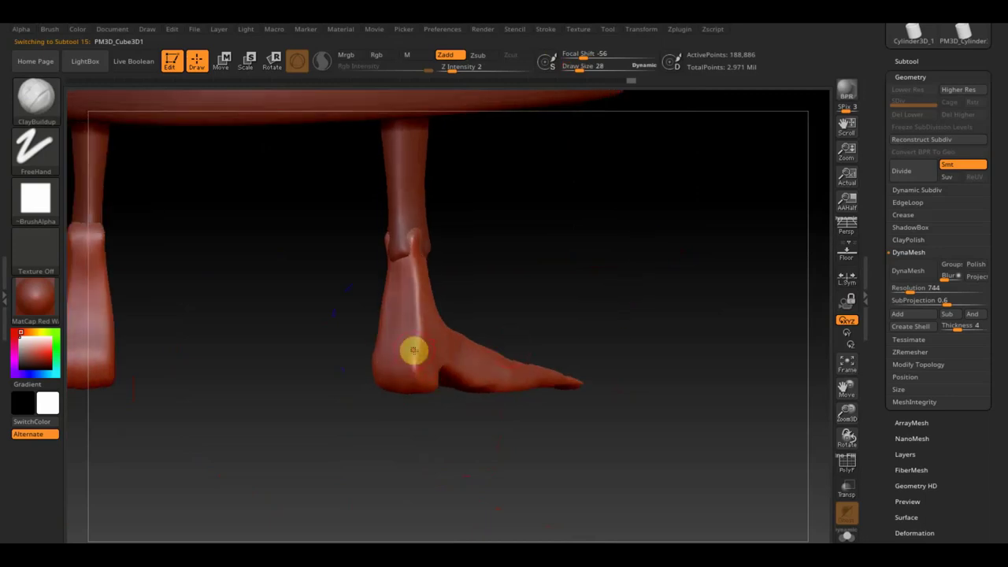
mouse_move(415, 362)
left_mouse_down()
mouse_move(431, 378)
mouse_move(421, 318)
left_mouse_up()
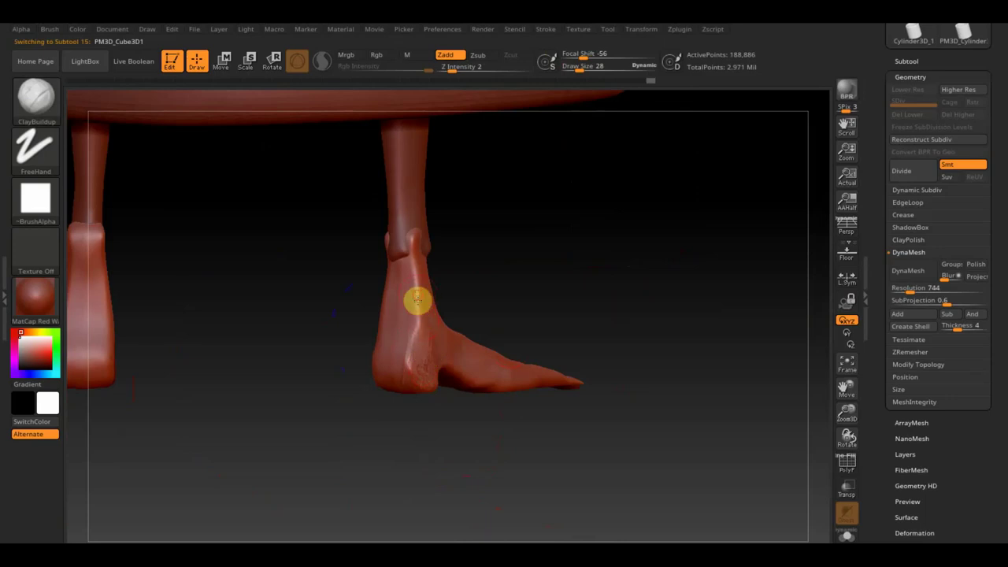
left_click_drag(415, 280, 417, 351)
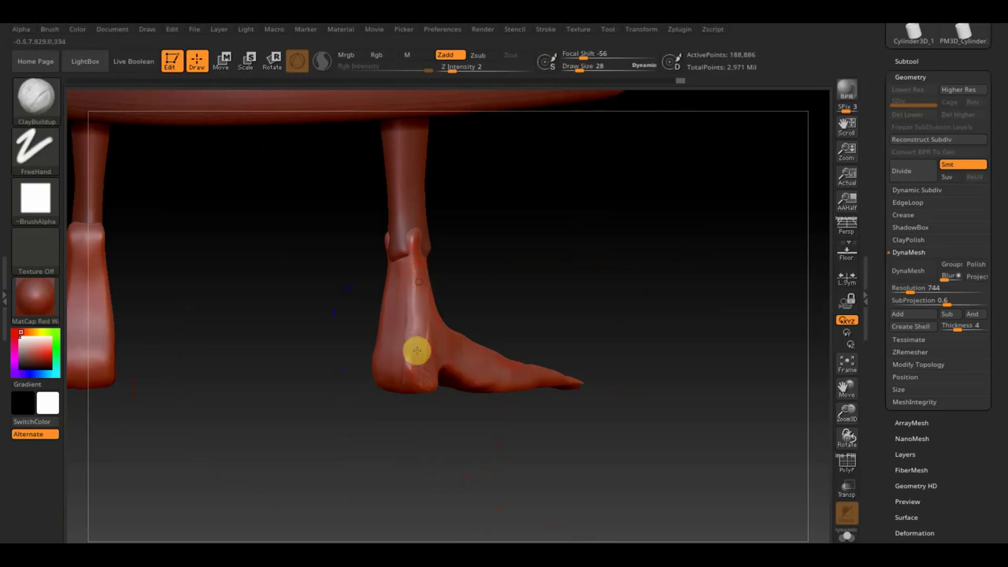
mouse_move(452, 397)
left_mouse_down()
mouse_move(480, 427)
mouse_move(479, 354)
mouse_move(487, 363)
mouse_move(526, 350)
mouse_move(661, 363)
left_mouse_up()
mouse_move(480, 413)
left_mouse_down()
mouse_move(452, 414)
mouse_move(447, 398)
left_mouse_up()
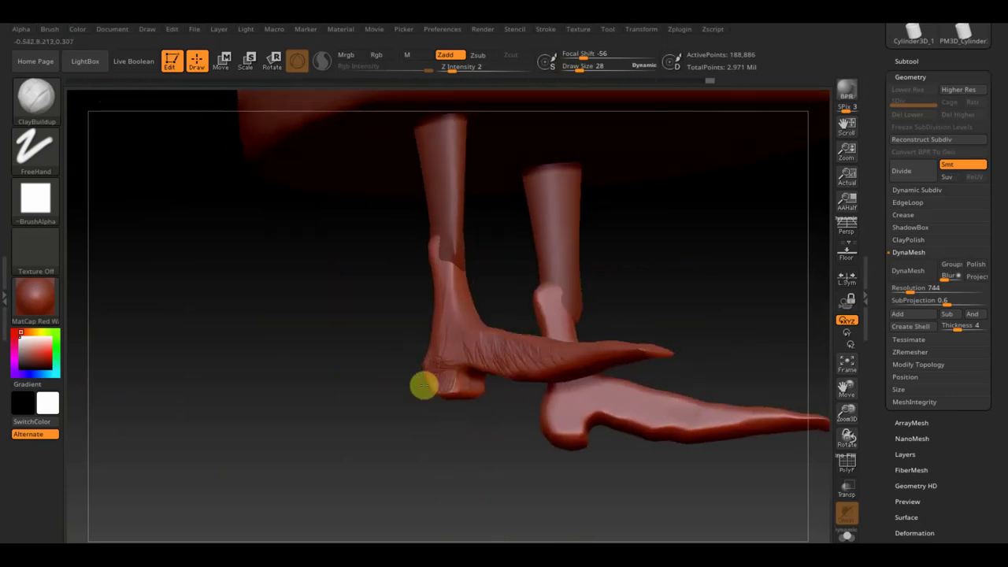
mouse_move(415, 387)
left_mouse_down()
mouse_move(335, 402)
mouse_move(461, 399)
mouse_move(510, 384)
left_mouse_up()
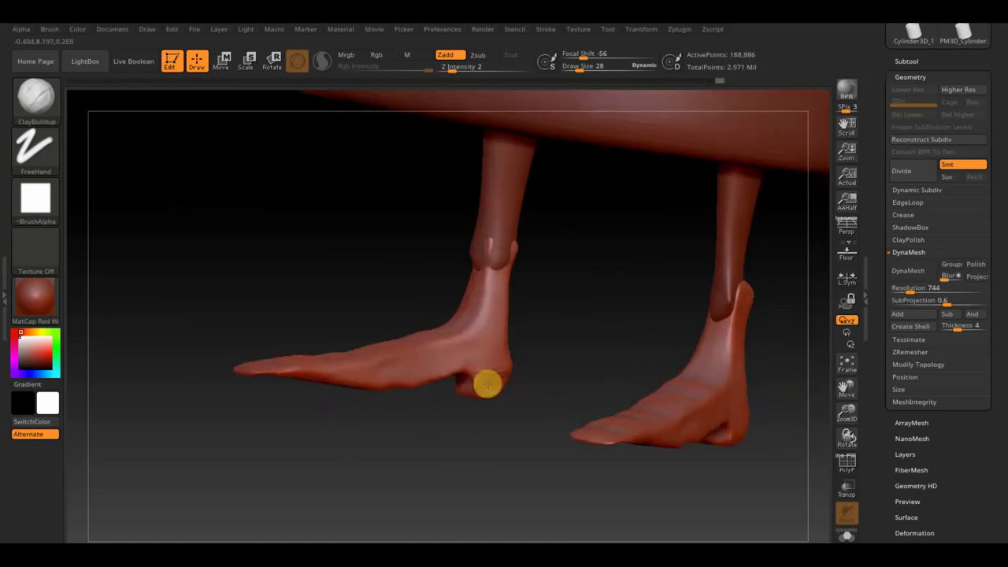
mouse_move(485, 391)
left_mouse_down()
mouse_move(495, 412)
mouse_move(478, 405)
mouse_move(547, 459)
mouse_move(501, 385)
mouse_move(470, 363)
left_mouse_up()
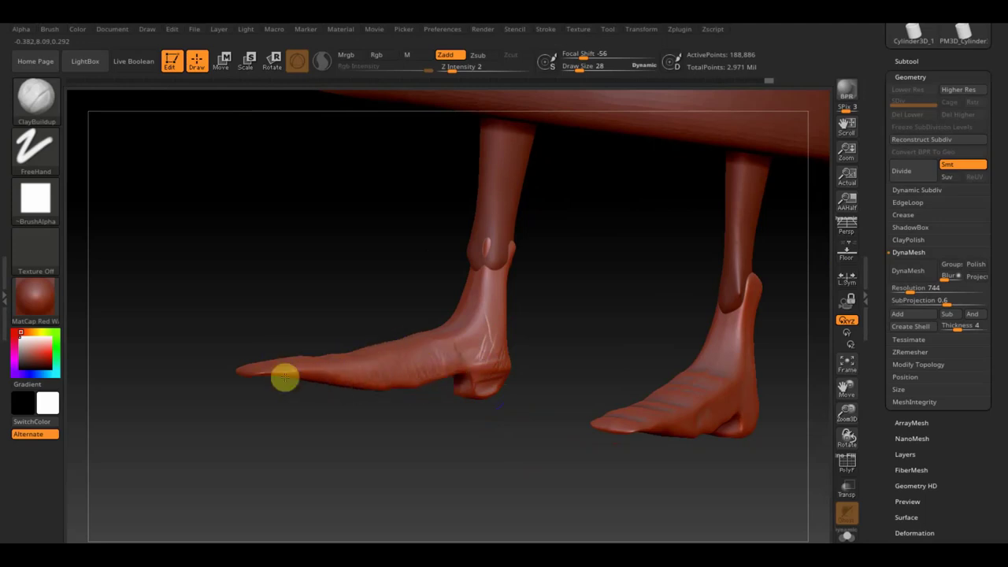
mouse_move(252, 383)
left_mouse_down()
mouse_move(247, 448)
mouse_move(275, 460)
mouse_move(390, 453)
mouse_move(385, 466)
mouse_move(468, 497)
mouse_move(445, 488)
mouse_move(422, 434)
left_mouse_up()
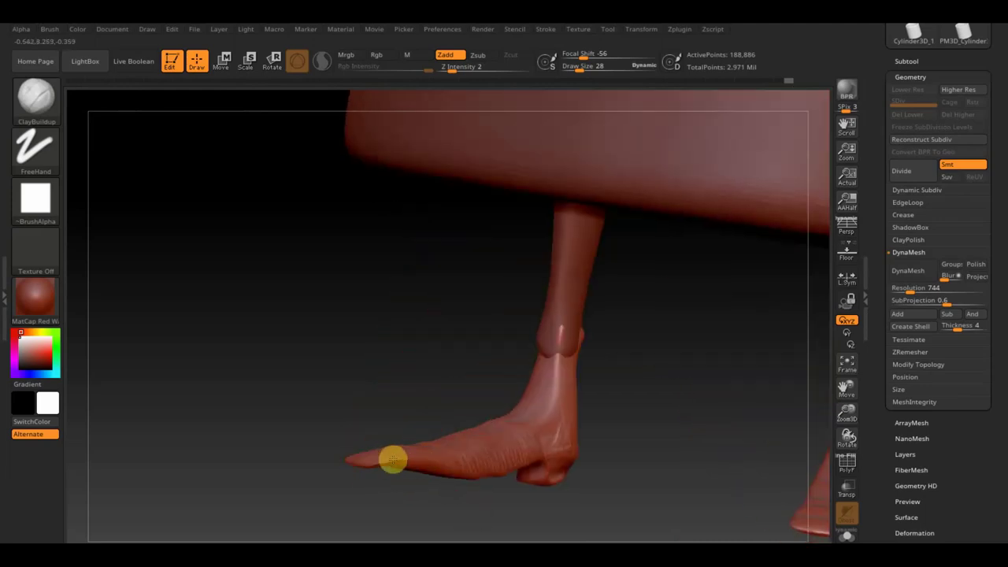
mouse_move(387, 474)
left_mouse_down()
mouse_move(438, 508)
mouse_move(511, 380)
mouse_move(538, 261)
mouse_move(588, 340)
left_mouse_up()
mouse_move(602, 454)
left_mouse_down()
mouse_move(664, 292)
mouse_move(704, 238)
left_mouse_up()
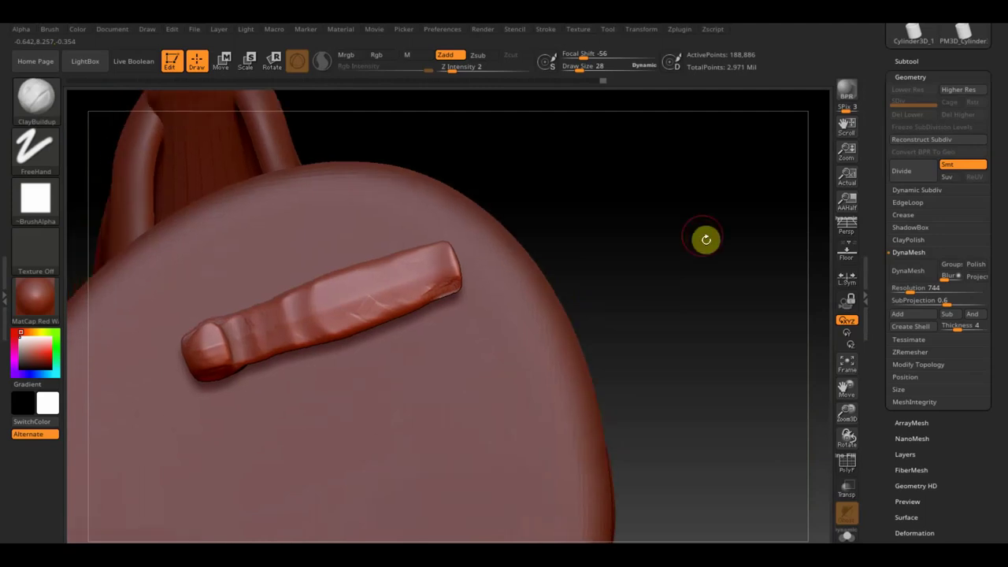
Trim away the stick's lower side with TrimCurve to form a pointed foot
key("ctrl+shift")
left_click(43, 101)
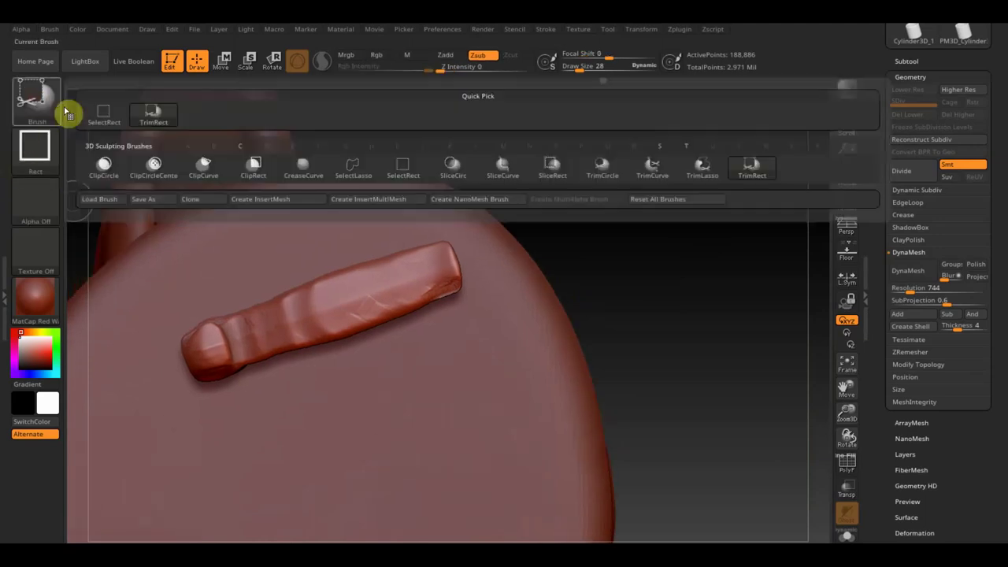
left_click(654, 167)
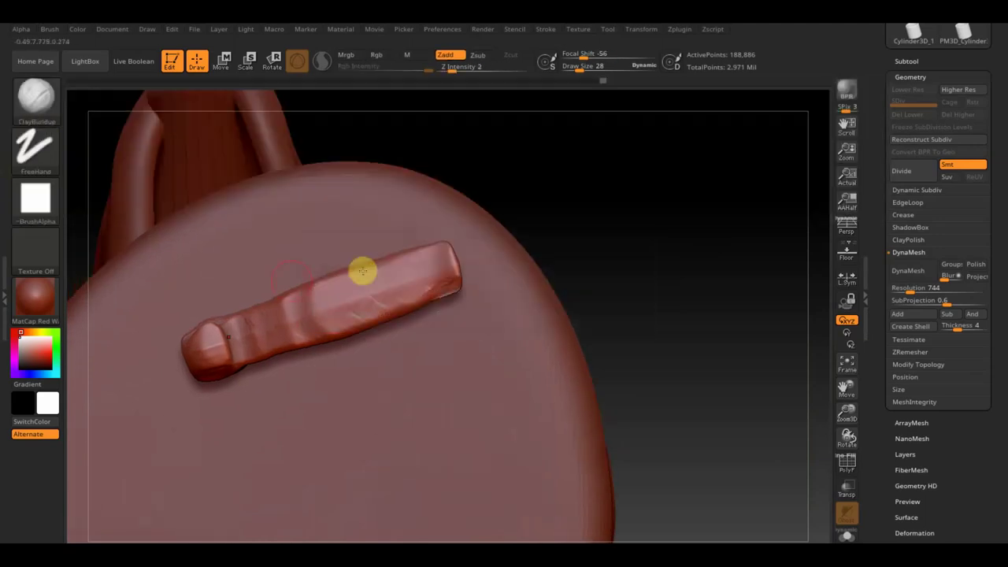
mouse_move(250, 277)
left_mouse_down("ctrl+shift")
mouse_move(526, 230)
mouse_move(567, 244)
mouse_move(249, 392)
left_mouse_up("ctrl+shift")
mouse_move(256, 276)
left_mouse_down("ctrl+shift")
mouse_move(463, 244)
mouse_move(506, 251)
left_mouse_up("ctrl+shift")
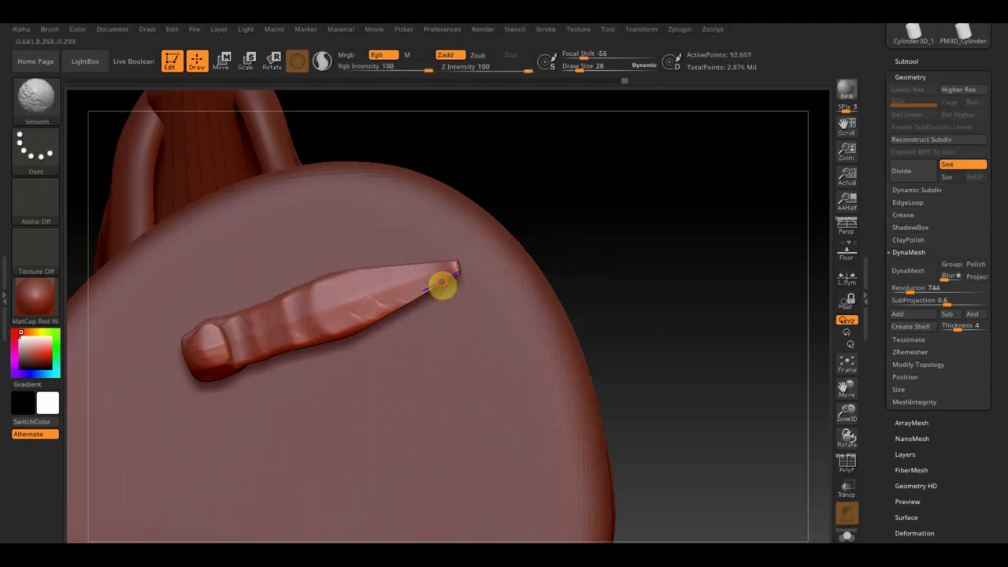
Smooth the foot's sculpted surface with a much larger brush
mouse_move(710, 260)
left_mouse_down()
mouse_move(724, 381)
mouse_move(695, 468)
mouse_move(667, 471)
mouse_move(644, 389)
mouse_move(643, 329)
mouse_move(690, 334)
mouse_move(684, 292)
mouse_move(715, 334)
mouse_move(709, 326)
left_mouse_up()
left_click_drag(589, 66, 567, 108)
mouse_move(263, 229)
left_mouse_down("shift")
mouse_move(308, 265)
mouse_move(219, 189)
mouse_move(184, 237)
mouse_move(226, 124)
mouse_move(221, 173)
mouse_move(322, 244)
mouse_move(459, 291)
mouse_move(326, 266)
left_mouse_up("shift")
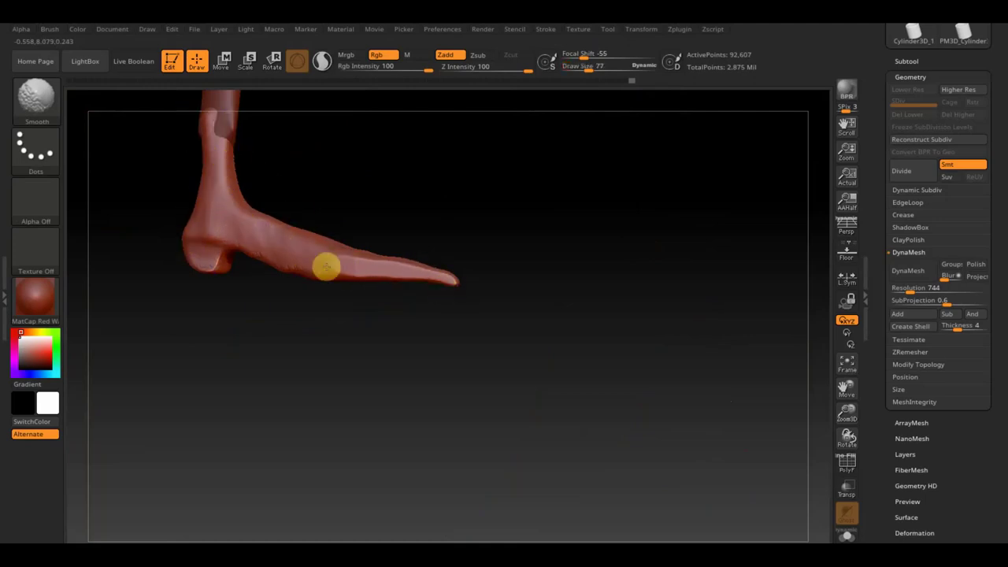
Smooth the foot along the toe and up its length
left_click_drag(396, 344, 365, 403)
left_click_drag(333, 310, 292, 243, "shift")
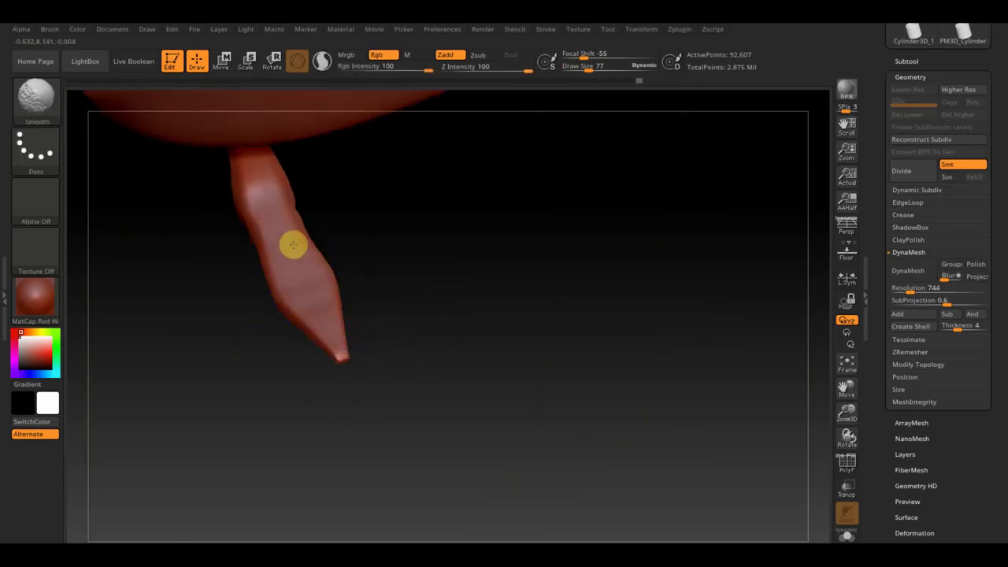
left_click_drag(409, 244, 397, 229)
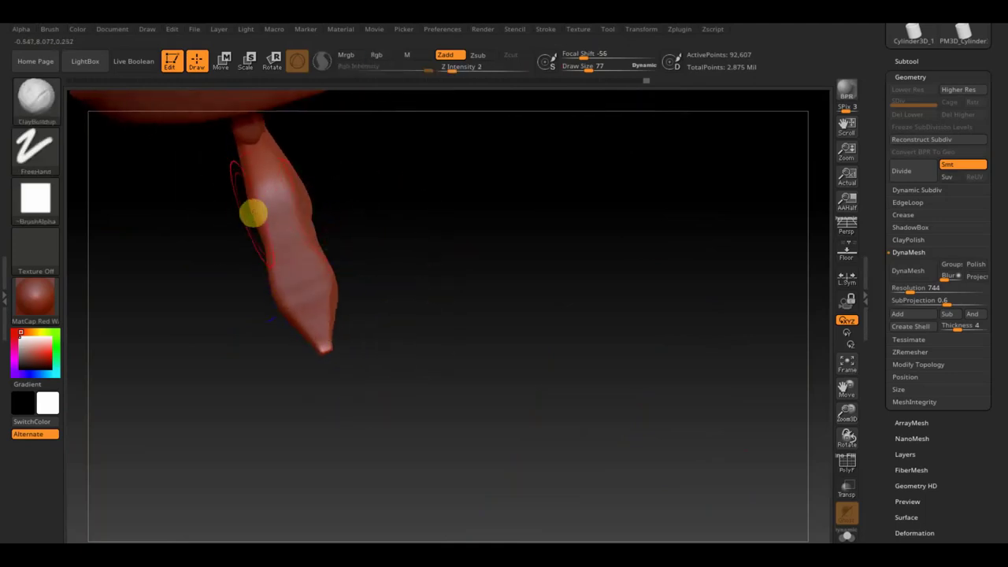
mouse_move(431, 264)
left_mouse_down()
mouse_move(461, 229)
mouse_move(532, 234)
left_mouse_up()
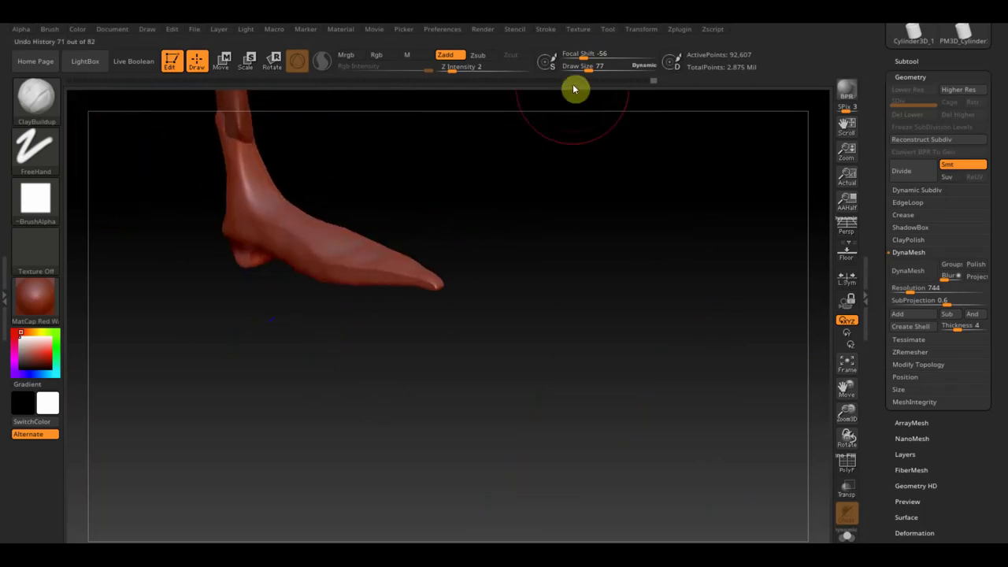
Sculpt groove detail onto the ankle with a smaller brush
left_click_drag(592, 66, 585, 69)
mouse_move(501, 281)
left_mouse_down("alt")
mouse_move(512, 273)
mouse_move(376, 281)
left_mouse_up("alt")
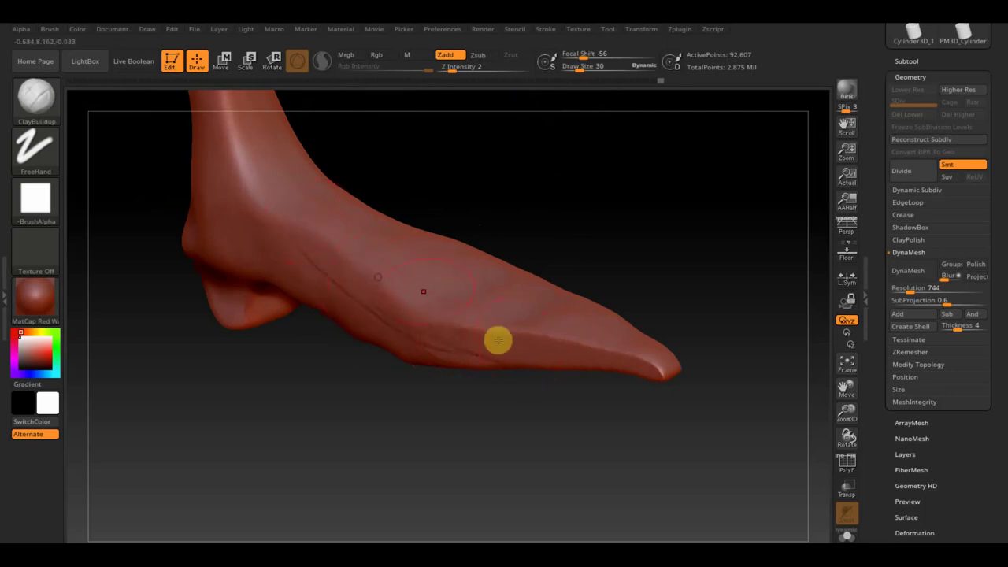
left_click_drag(528, 181, 306, 164)
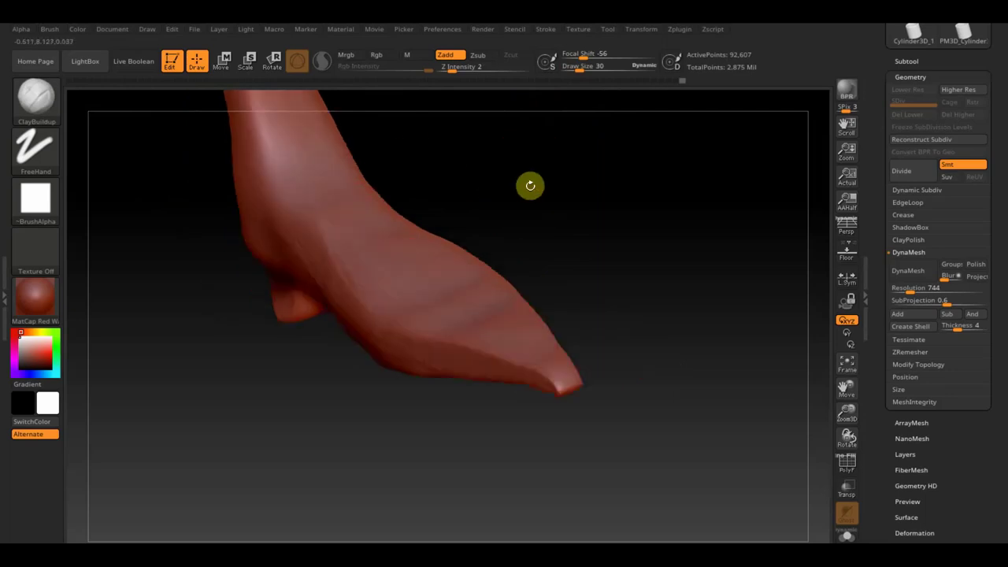
mouse_move(333, 196)
left_mouse_down()
mouse_move(378, 266)
mouse_move(364, 183)
left_mouse_up()
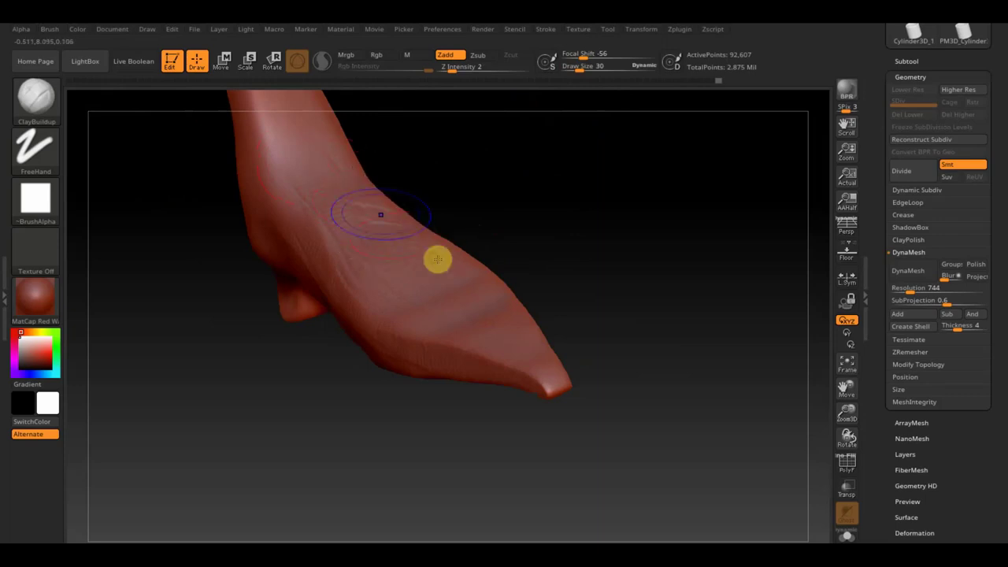
key("shift")
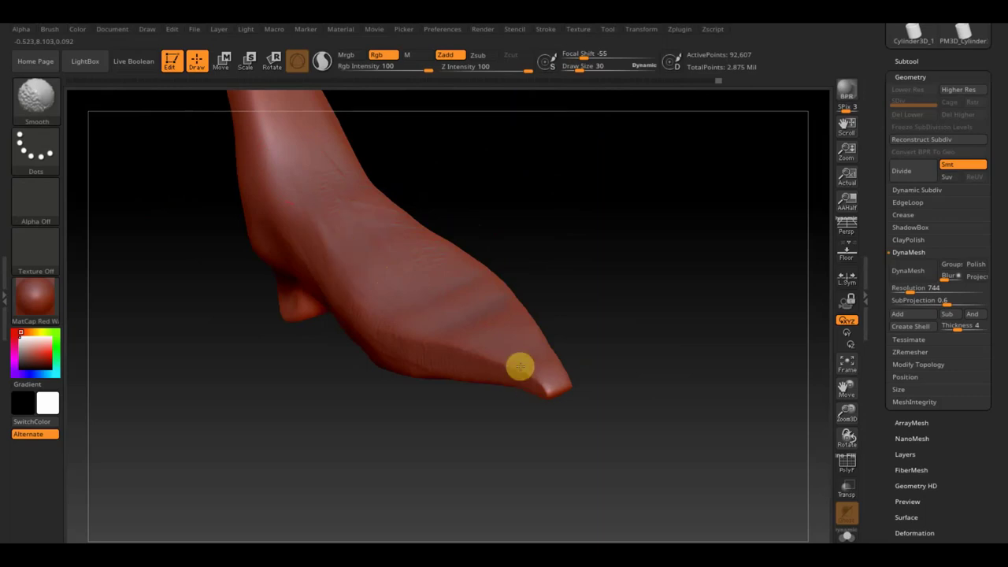
Trim the foot's sole flat along a straight line
mouse_move(289, 265)
left_mouse_down()
mouse_move(358, 389)
mouse_move(236, 342)
mouse_move(282, 373)
mouse_move(187, 349)
left_mouse_up()
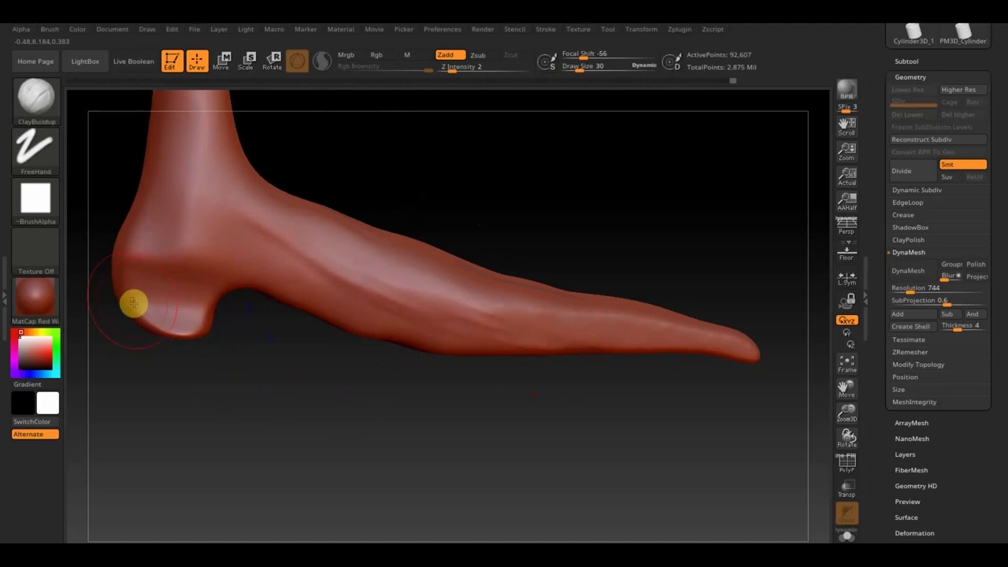
mouse_move(118, 339)
left_mouse_down()
mouse_move(158, 353)
mouse_move(134, 352)
mouse_move(142, 367)
mouse_move(290, 426)
mouse_move(436, 441)
mouse_move(410, 412)
mouse_move(442, 427)
left_mouse_up()
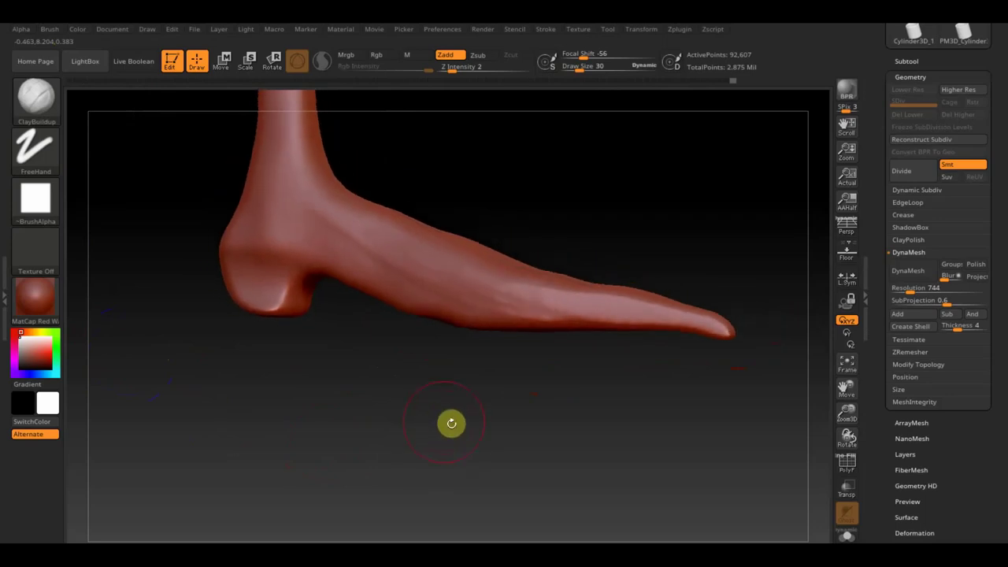
mouse_move(780, 457)
left_mouse_down("ctrl+shift")
mouse_move(146, 457)
mouse_move(130, 296)
left_mouse_up("ctrl+shift")
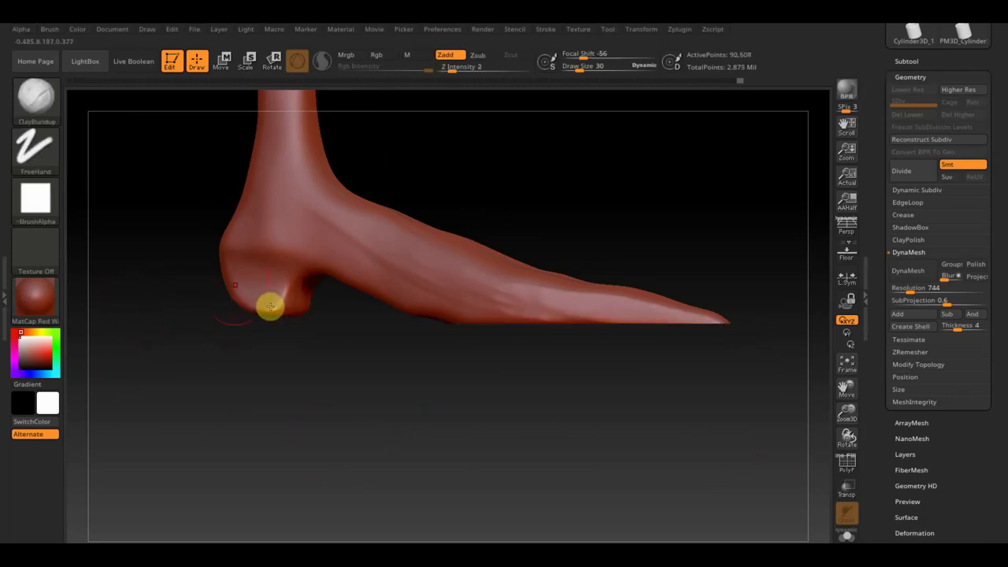
left_click(36, 97)
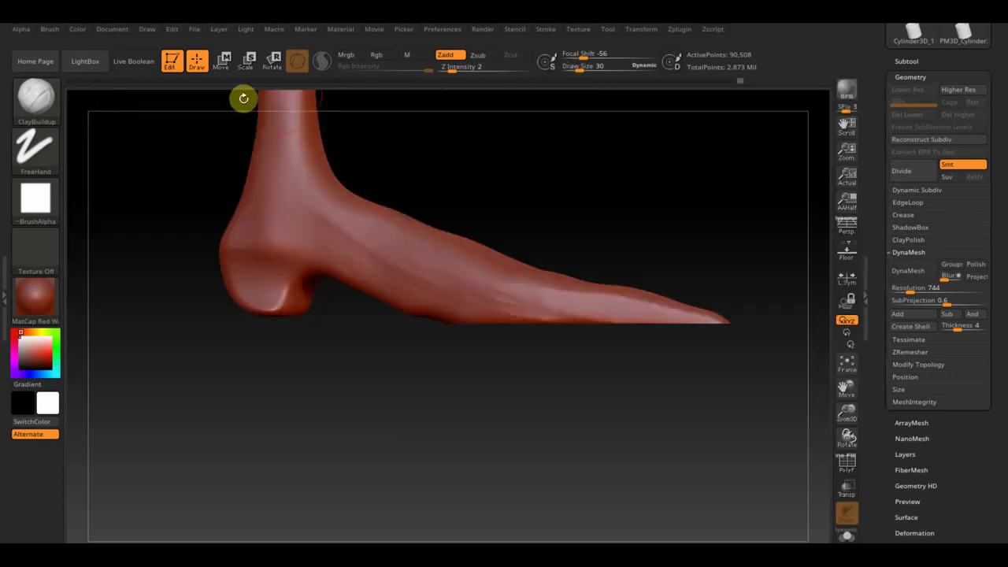
left_click(61, 98)
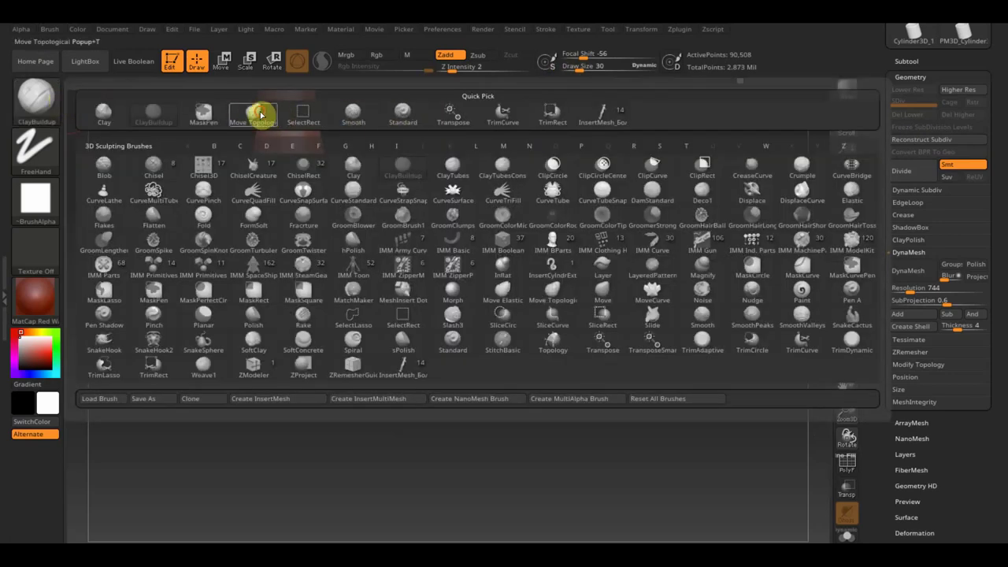
Select Move Topological, then TrimCurve the heel's sole along a straight line
left_click(260, 115)
left_click_drag(585, 68, 581, 71)
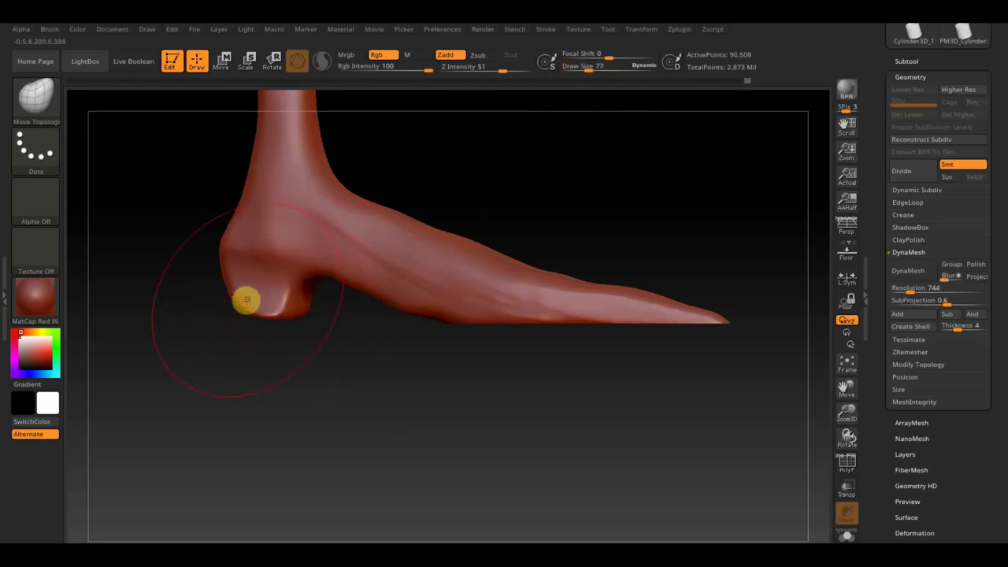
left_click_drag(256, 328, 360, 331)
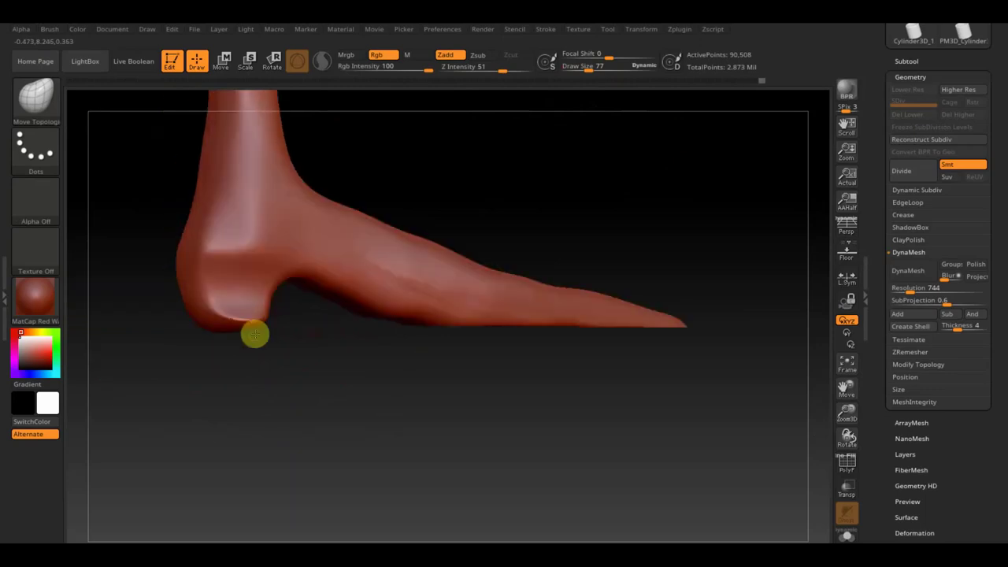
left_click_drag(213, 331, 228, 317)
key("ctrl+shift")
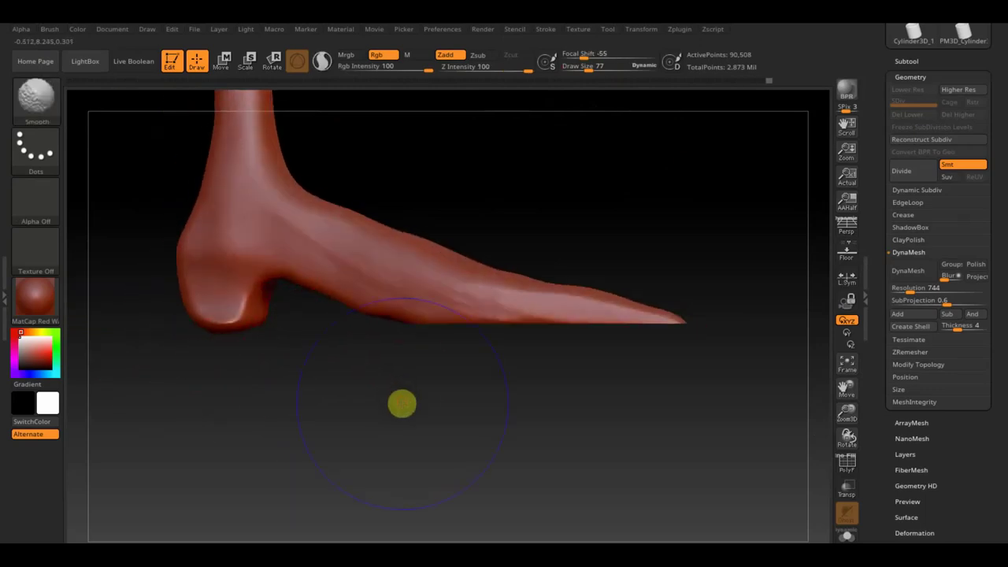
left_click_drag(699, 453, 86, 328, "ctrl+shift")
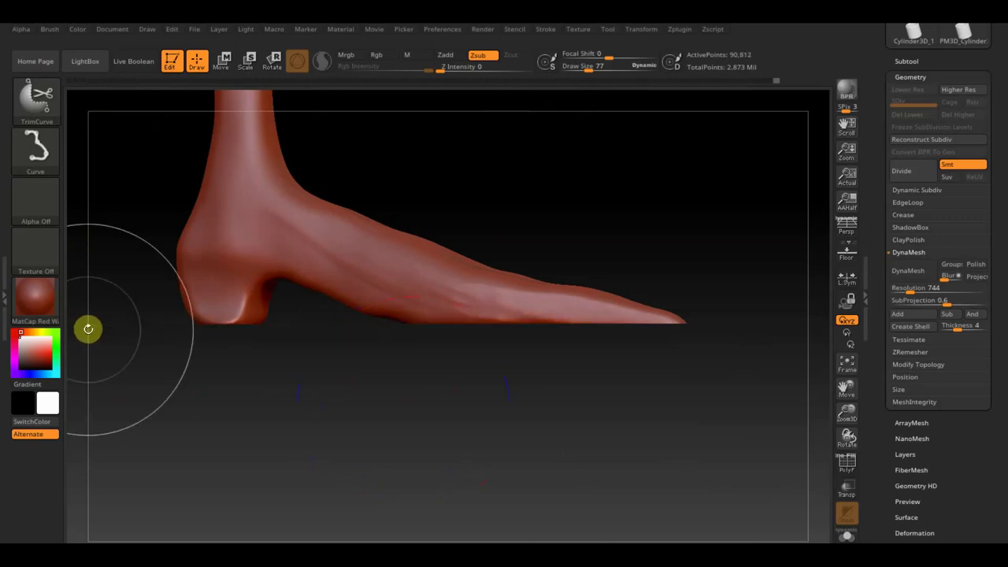
Set Draw Size to 26 and smooth the heel bottom and the area near the toe
left_click_drag(590, 67, 580, 68)
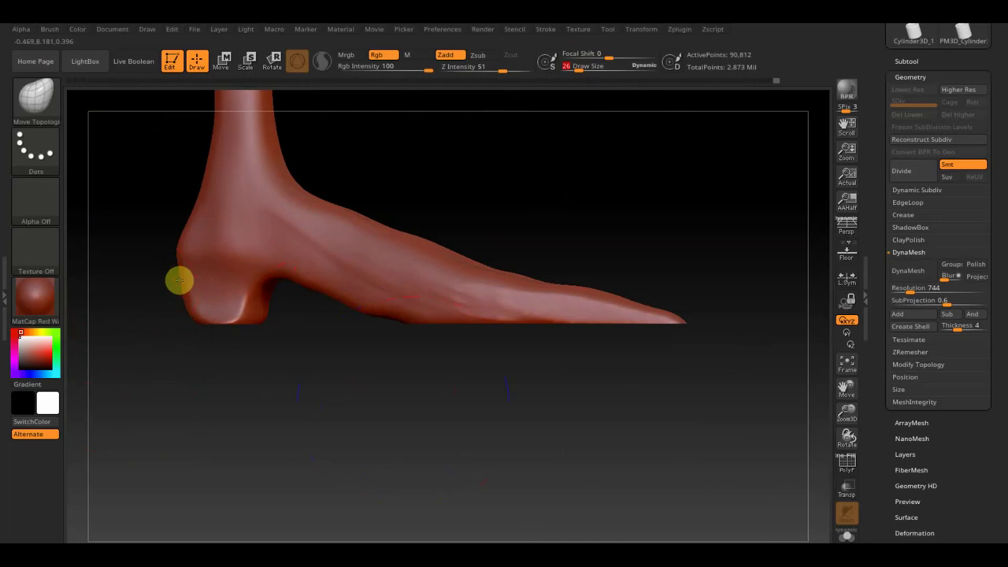
left_click_drag(190, 304, 283, 316, "shift")
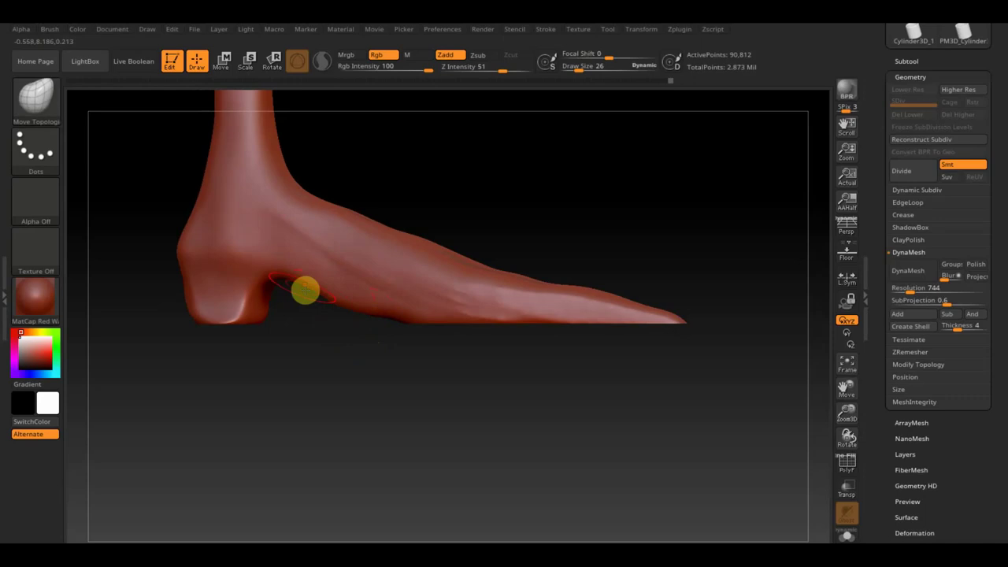
left_click_drag(292, 347, 258, 299)
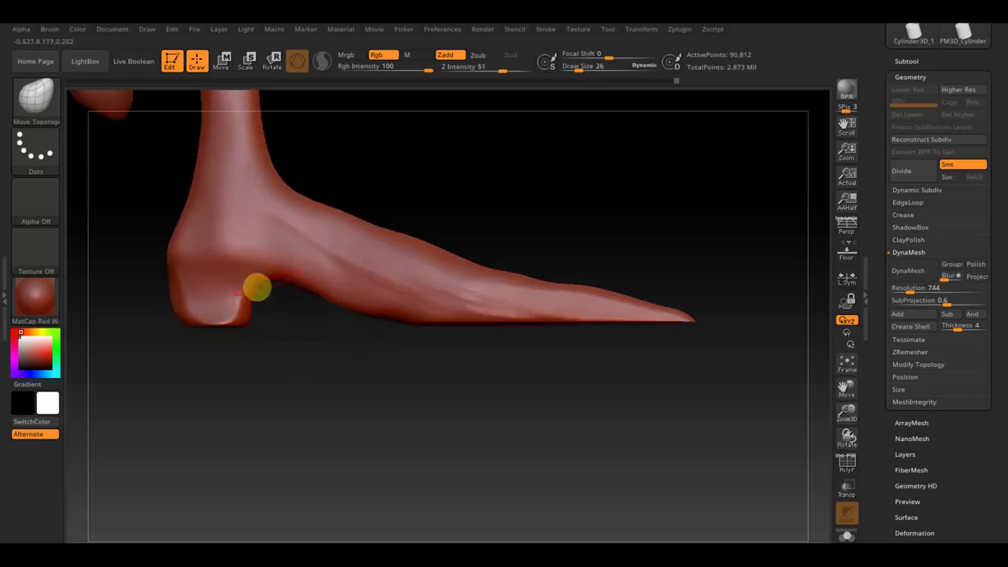
mouse_move(441, 354)
left_mouse_down()
mouse_move(290, 360)
mouse_move(359, 276)
left_mouse_up()
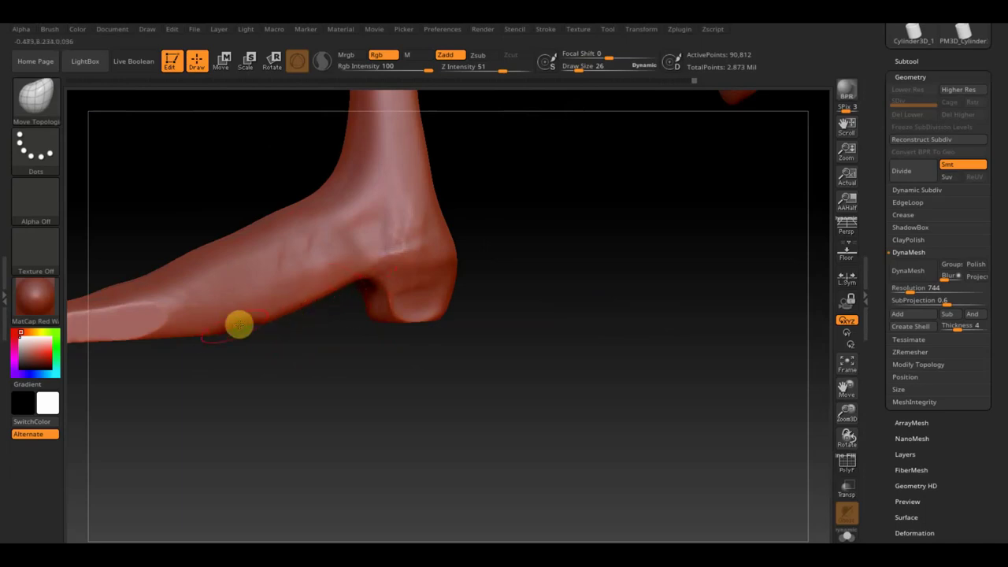
left_click_drag(239, 325, 108, 311, "shift")
left_click_drag(263, 398, 422, 399, "alt")
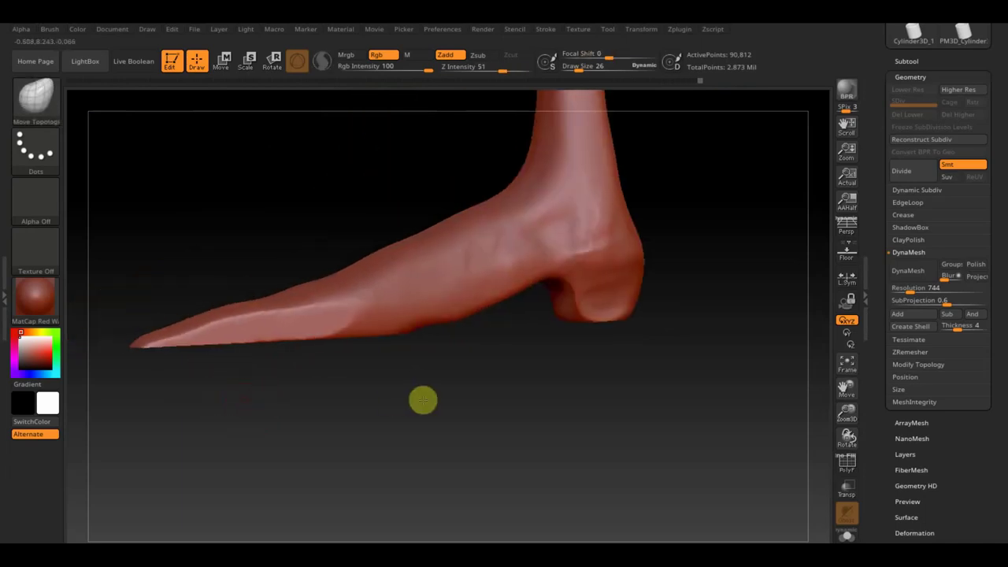
left_click(33, 105)
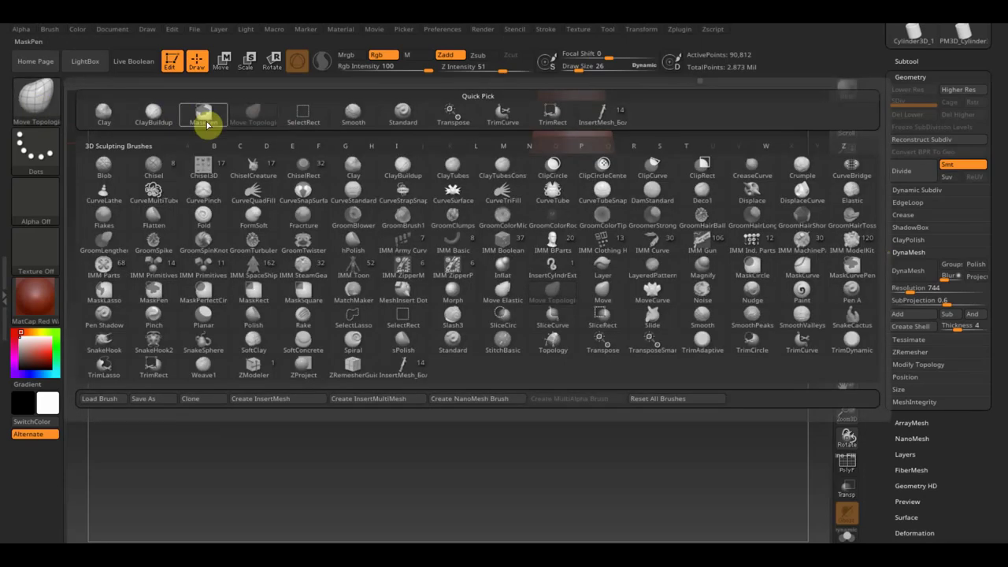
Add small ClayBuildup strokes on the heel and smooth the ankle wrinkles
left_click(204, 117)
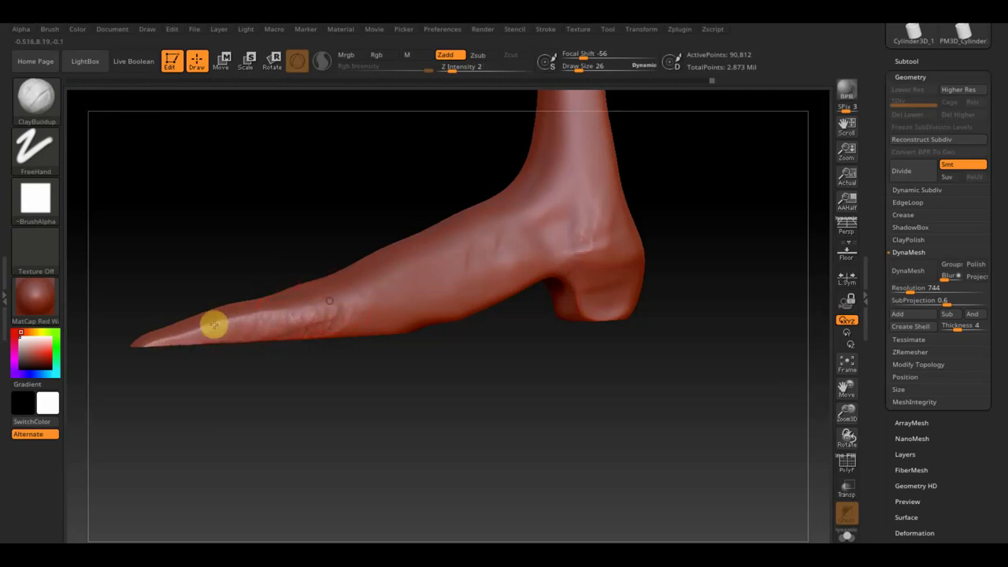
key("shift")
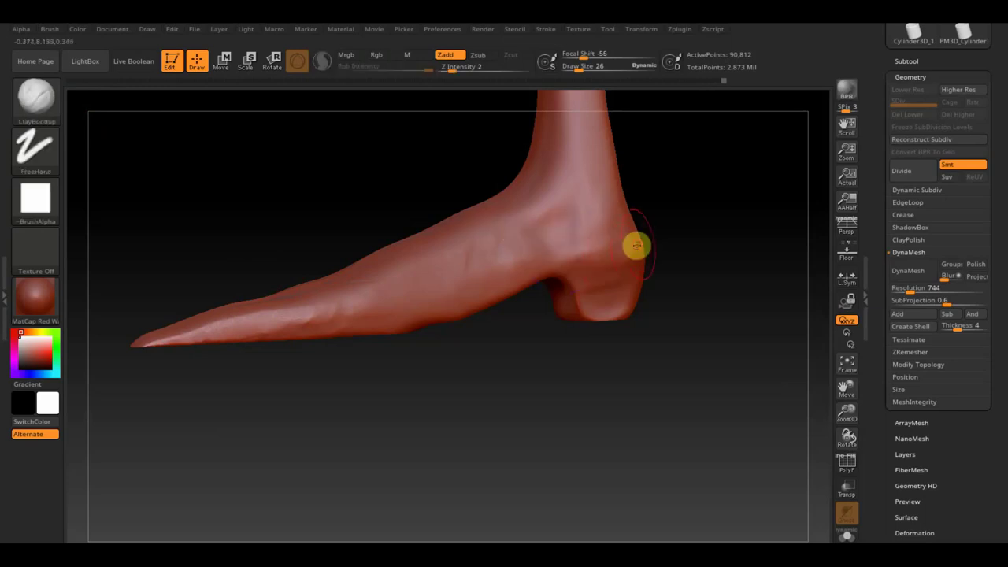
mouse_move(628, 245)
left_mouse_down()
mouse_move(551, 243)
mouse_move(569, 259)
mouse_move(540, 232)
mouse_move(596, 237)
left_mouse_up()
left_click_drag(515, 212, 562, 202, "shift")
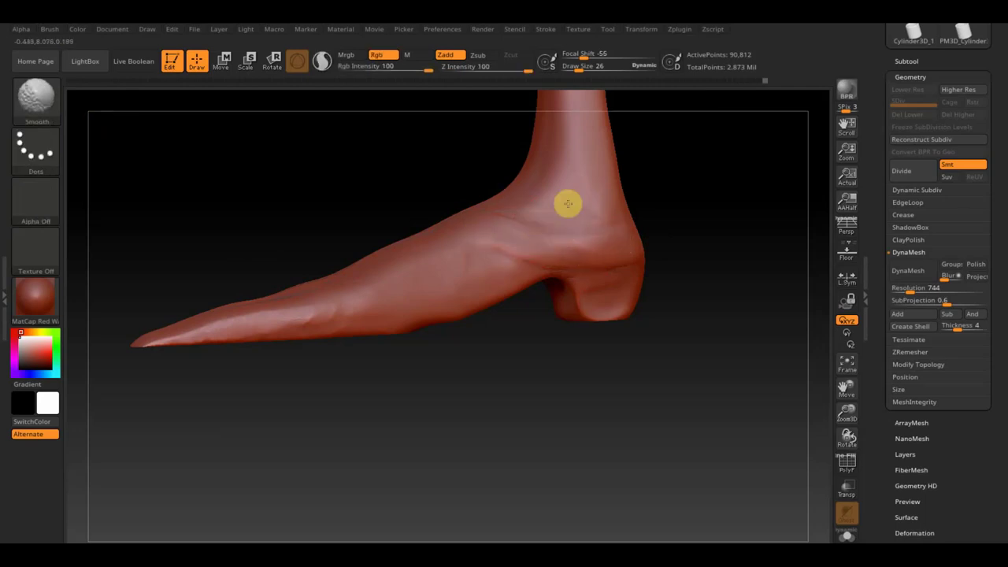
mouse_move(264, 340)
left_mouse_down()
mouse_move(259, 402)
mouse_move(315, 398)
left_mouse_up()
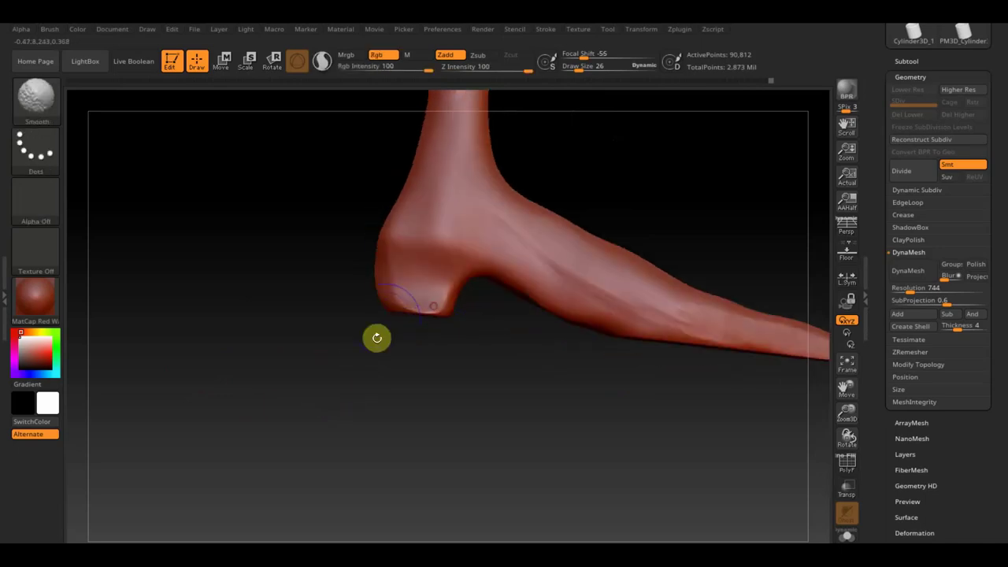
left_click_drag(376, 337, 439, 367)
mouse_move(417, 319)
left_mouse_down()
mouse_move(512, 311)
mouse_move(541, 341)
left_mouse_up()
Sculpt a raised band and horizontal and diagonal heel creases, then soften them
mouse_move(438, 271)
left_mouse_down()
mouse_move(367, 288)
mouse_move(394, 274)
mouse_move(399, 301)
mouse_move(418, 297)
mouse_move(477, 330)
left_mouse_up()
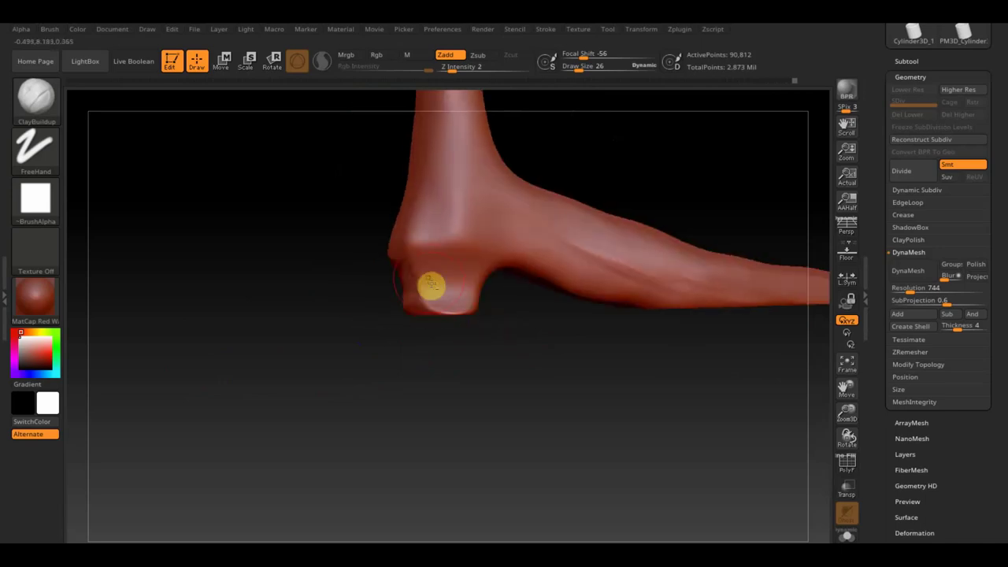
mouse_move(428, 282)
left_mouse_down()
mouse_move(464, 275)
mouse_move(410, 252)
mouse_move(449, 242)
mouse_move(497, 250)
left_mouse_up()
left_click_drag(522, 204, 492, 249)
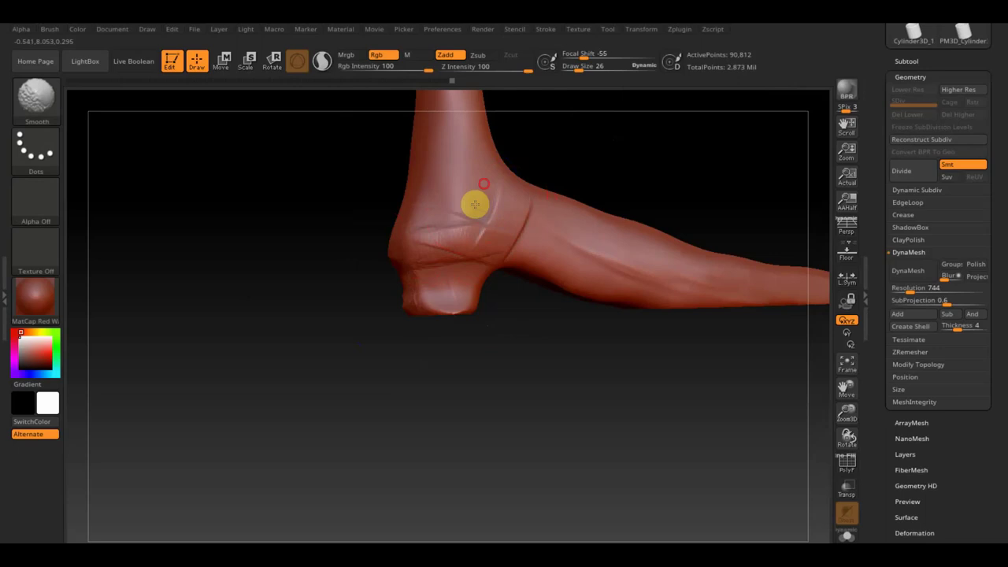
left_click_drag(475, 203, 525, 204, "shift")
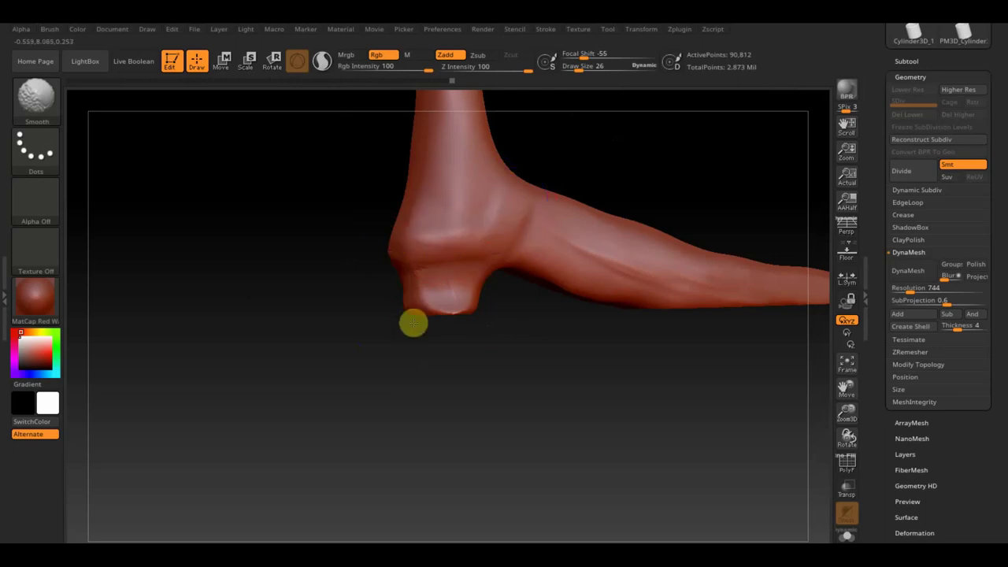
mouse_move(408, 323)
left_mouse_down()
mouse_move(452, 373)
mouse_move(482, 310)
left_mouse_up()
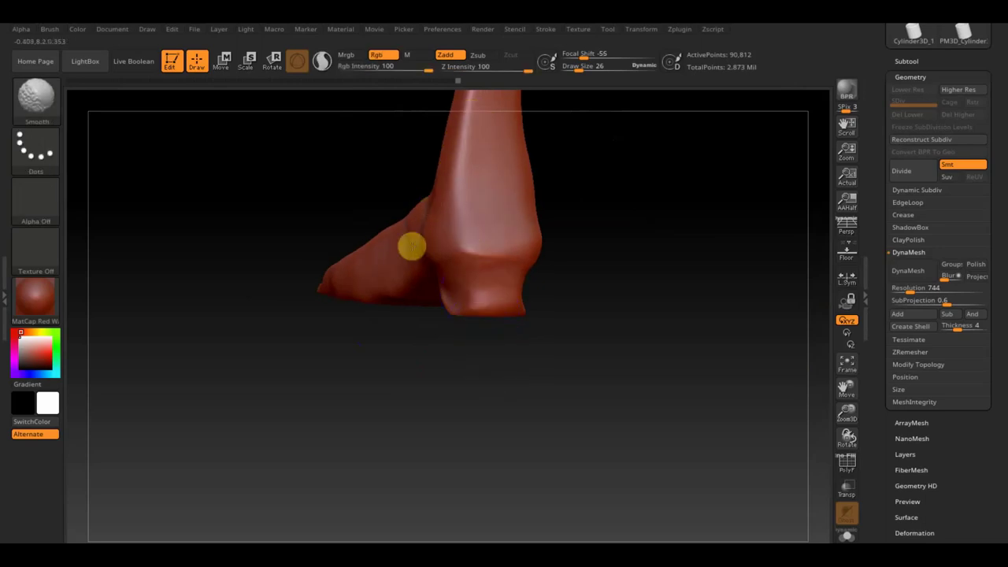
mouse_move(360, 328)
left_mouse_down()
mouse_move(657, 360)
mouse_move(791, 352)
left_mouse_up()
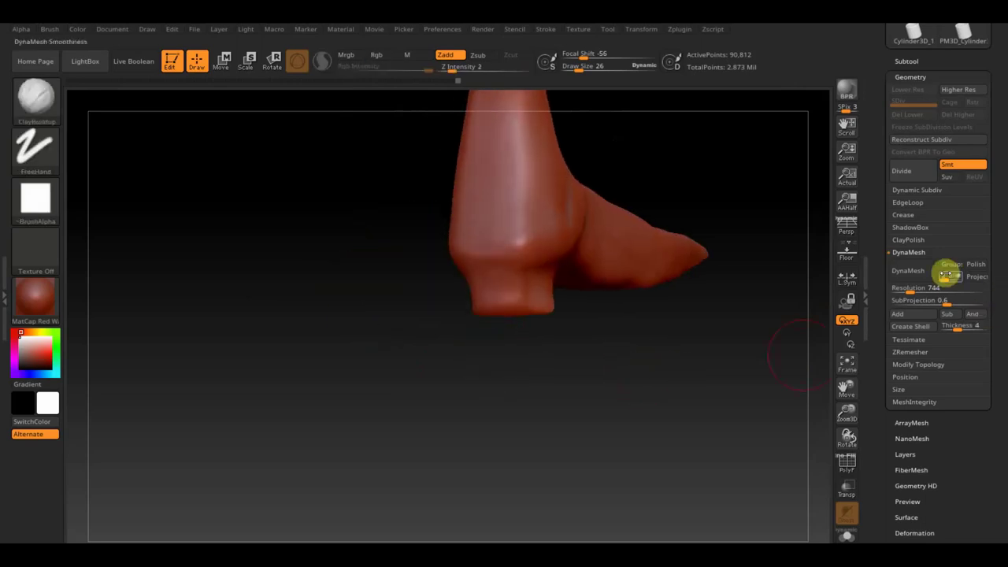
Mirror And Weld the sculpted foot onto the other leg
left_click(934, 364)
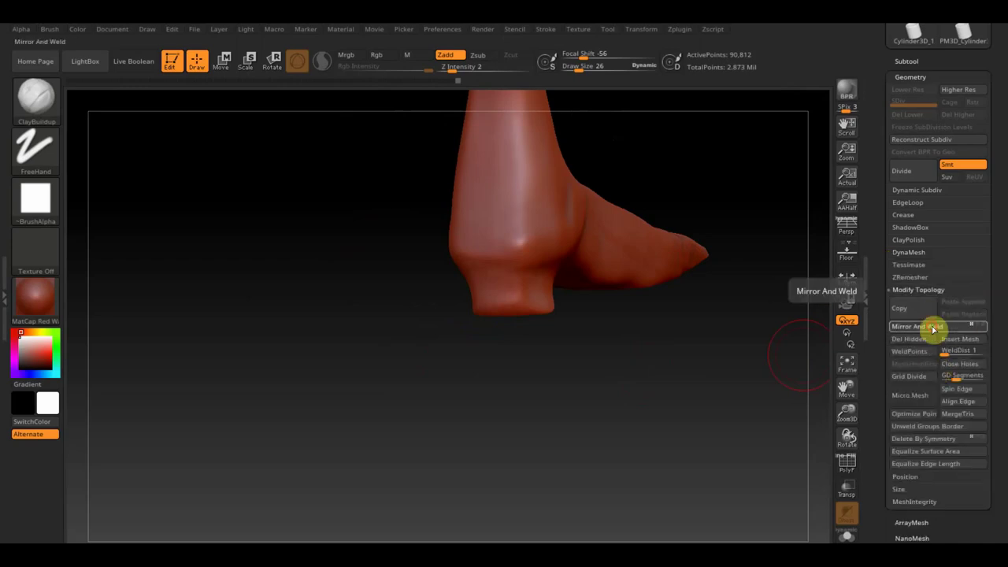
left_click(929, 326)
mouse_move(670, 399)
left_mouse_down()
mouse_move(664, 441)
mouse_move(538, 270)
left_mouse_up()
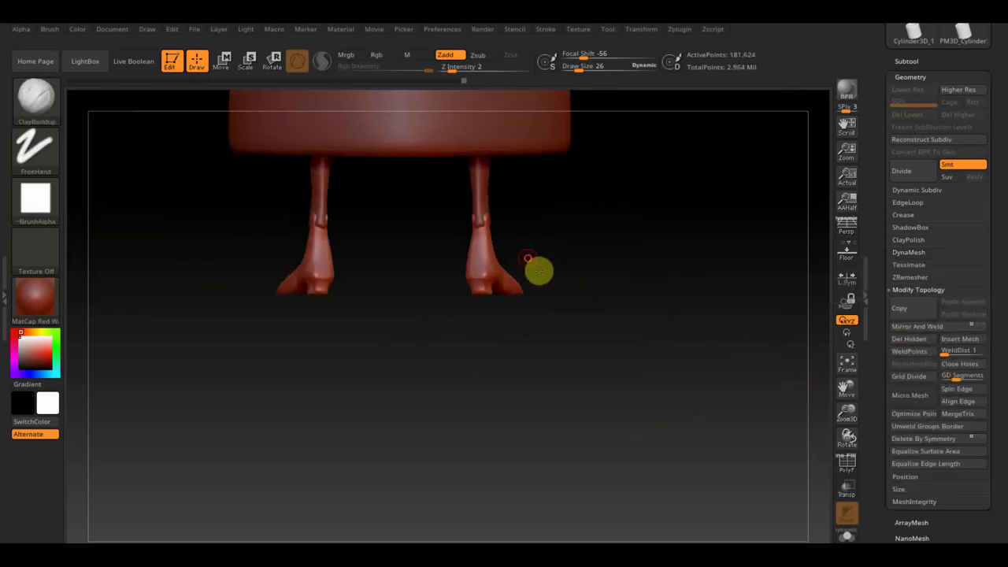
mouse_move(483, 203)
left_mouse_down()
mouse_move(598, 227)
mouse_move(617, 300)
mouse_move(553, 336)
mouse_move(510, 273)
left_mouse_up()
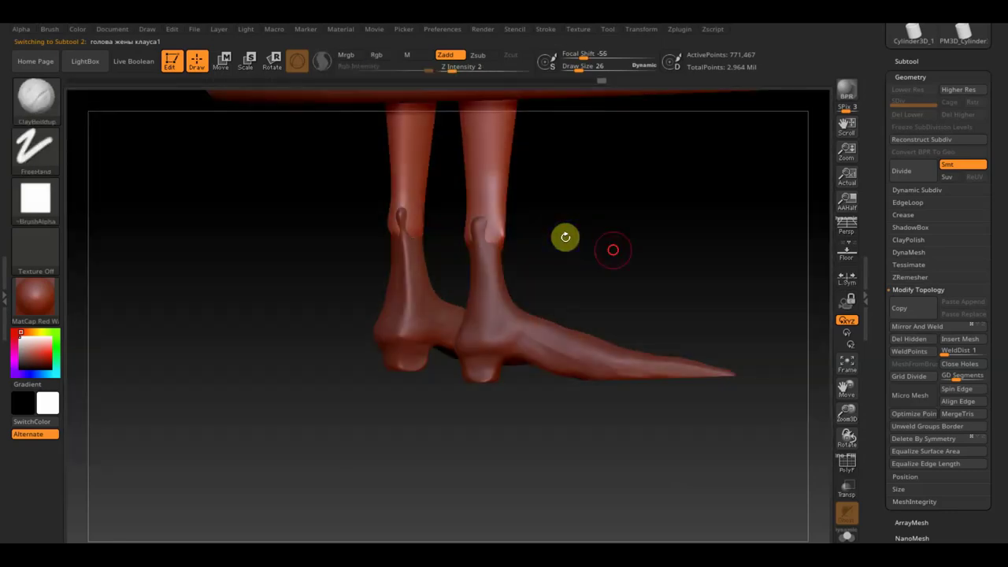
left_click_drag(565, 240, 612, 255, "shift")
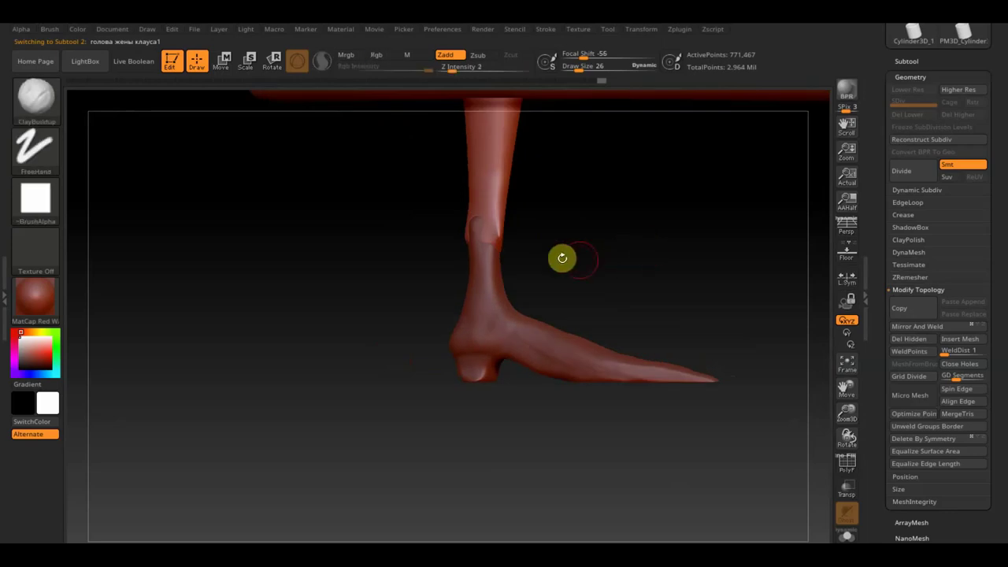
Mask the leg and invert it so only the ankle section is editable
mouse_move(595, 300)
left_mouse_down("ctrl")
mouse_move(446, 230)
mouse_move(436, 213)
left_mouse_up("ctrl")
left_click(622, 234, "ctrl")
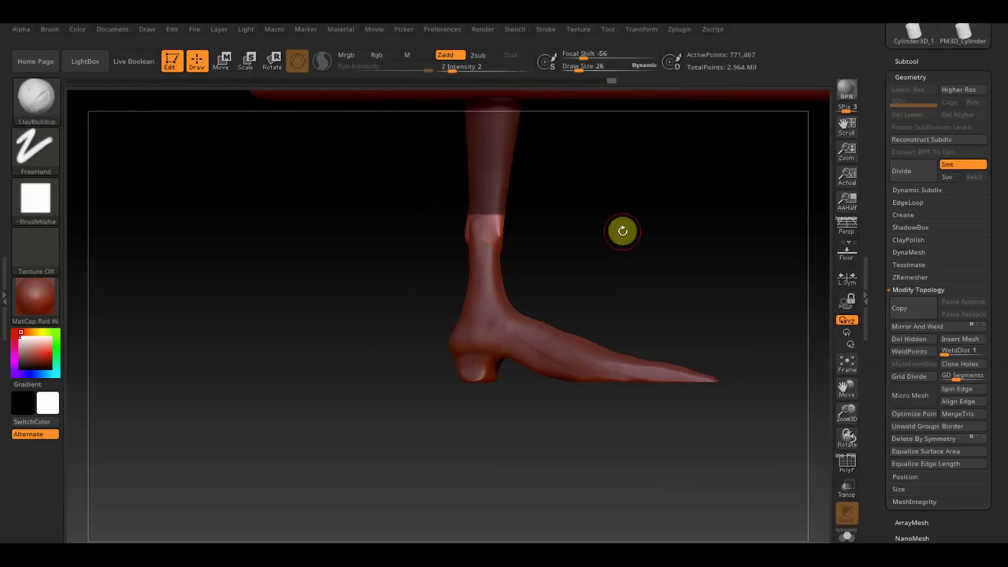
left_click(223, 63)
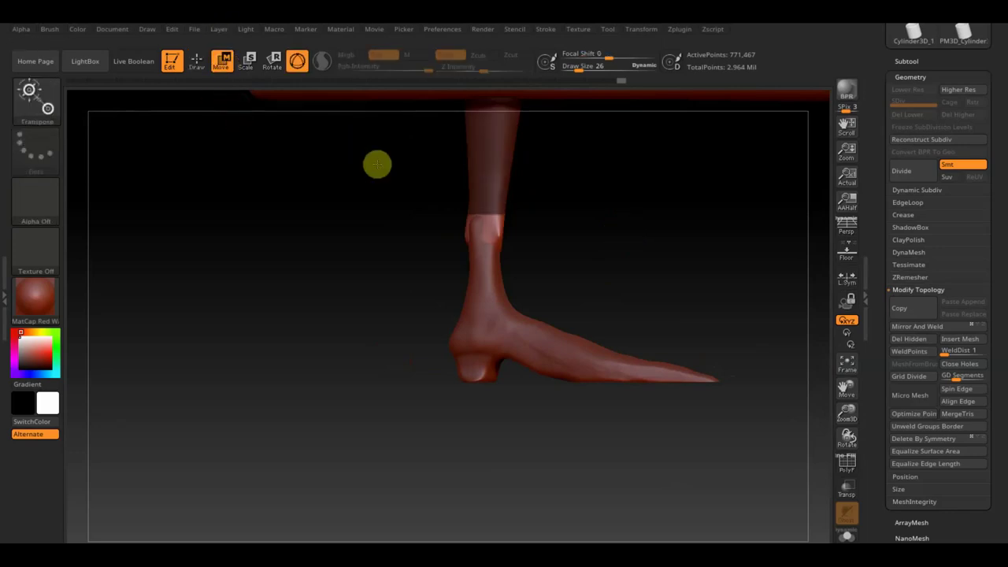
Frame the leg and pull the unmasked ankle section slightly downward
left_click(742, 276)
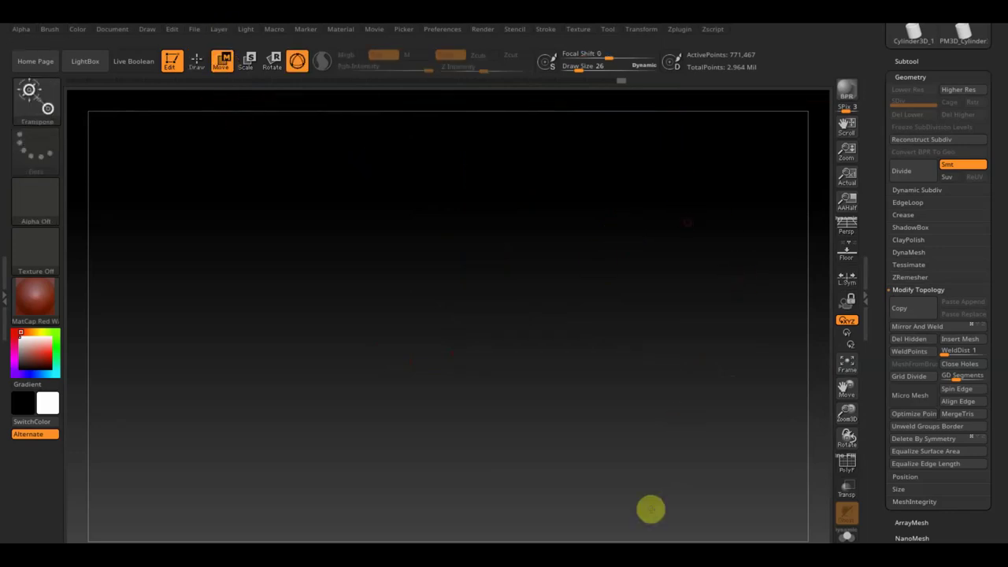
left_click(847, 365)
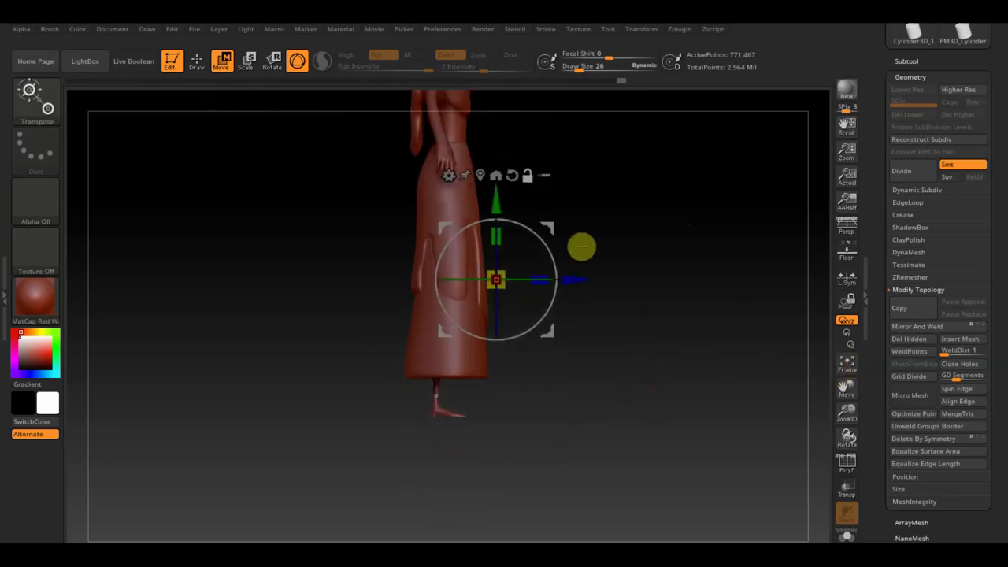
mouse_move(532, 255)
left_mouse_down("alt")
mouse_move(718, 520)
mouse_move(735, 378)
left_mouse_up("alt")
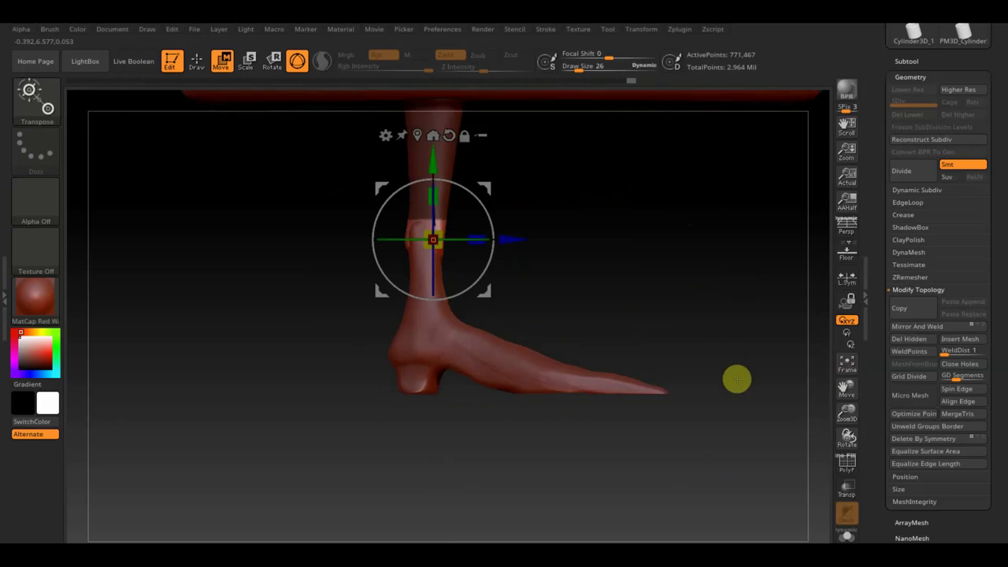
left_click_drag(445, 178, 433, 205)
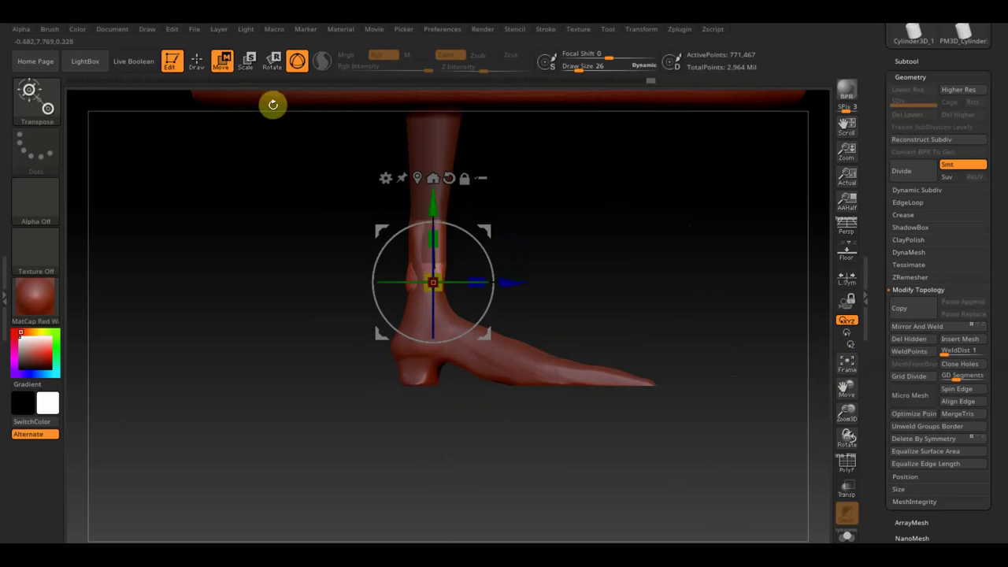
Clear the leg's mask and return to the ClayBuildup brush
left_click(196, 61)
left_click_drag(504, 173, 586, 231, "ctrl")
key("b")
key("c")
key("b")
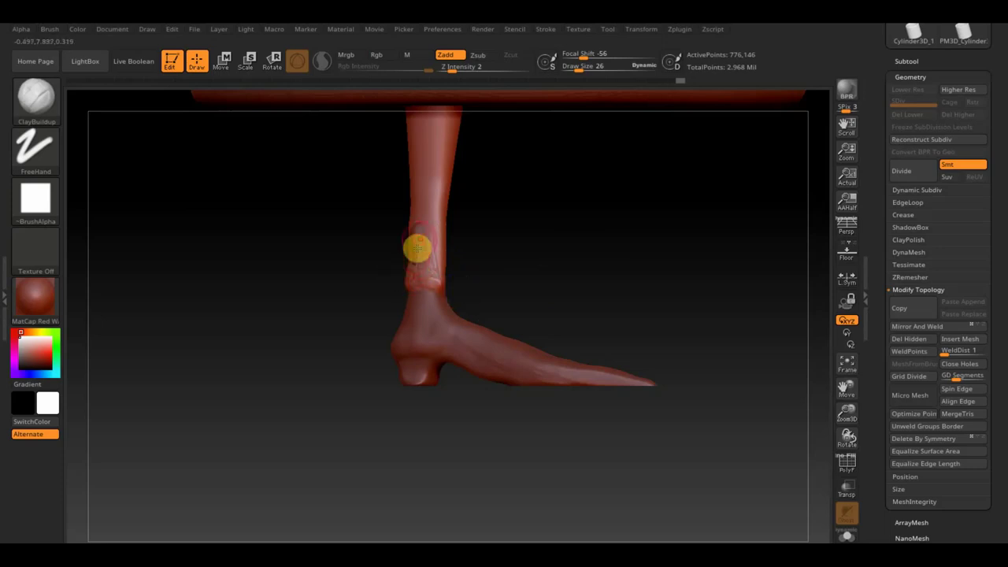
Orbit around both legs and set Draw Size to 109
right_click_drag(405, 259, 418, 216)
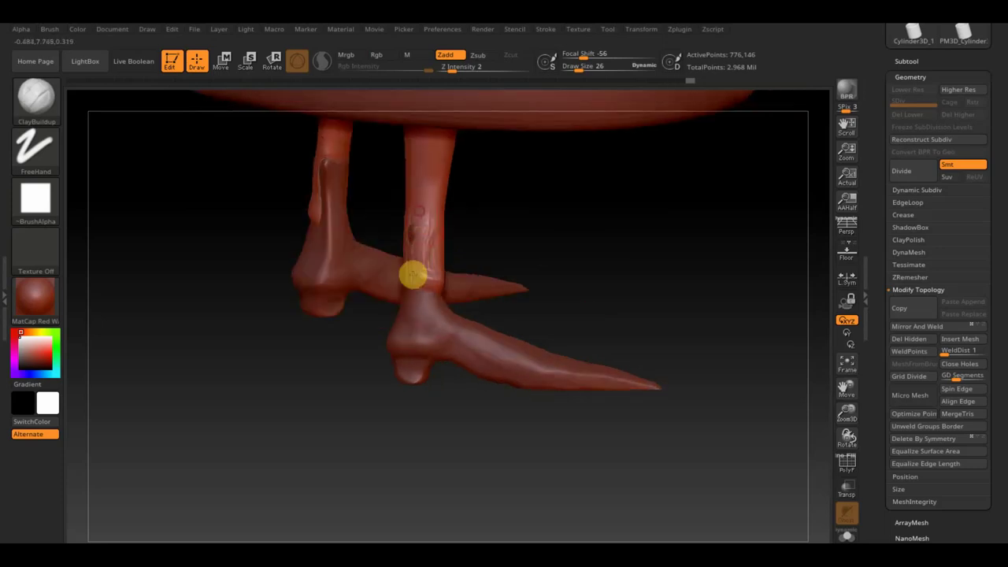
mouse_move(481, 285)
right_mouse_down()
mouse_move(452, 272)
mouse_move(511, 254)
mouse_move(464, 272)
right_mouse_up()
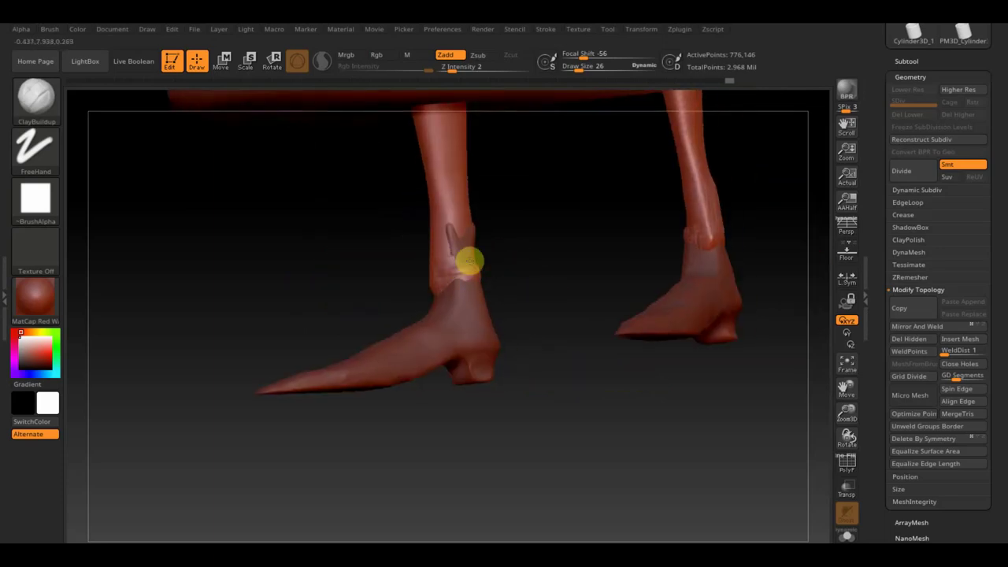
mouse_move(445, 223)
right_mouse_down()
mouse_move(488, 252)
mouse_move(609, 236)
mouse_move(499, 244)
right_mouse_up()
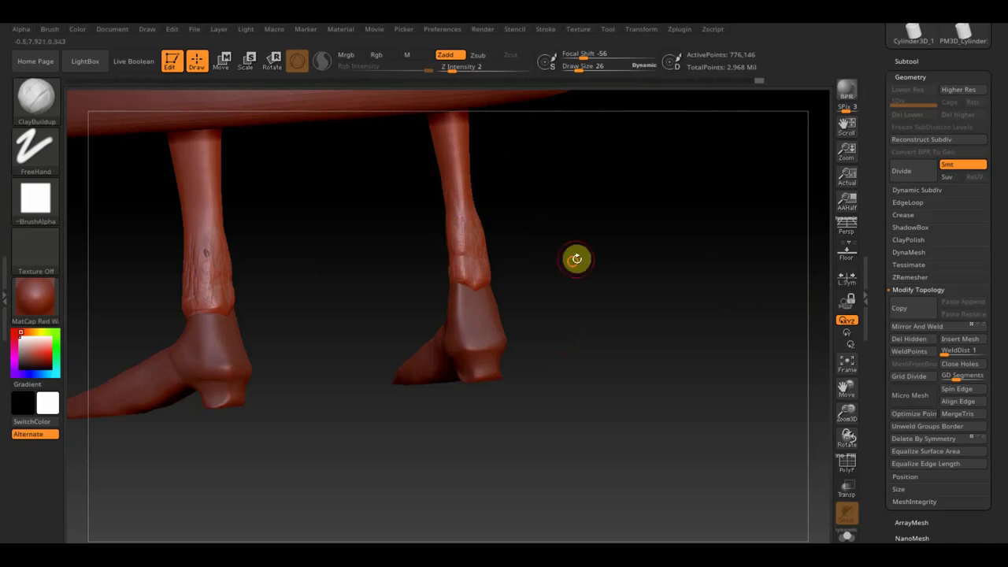
right_click_drag(577, 259, 614, 229)
left_click_drag(630, 67, 589, 72)
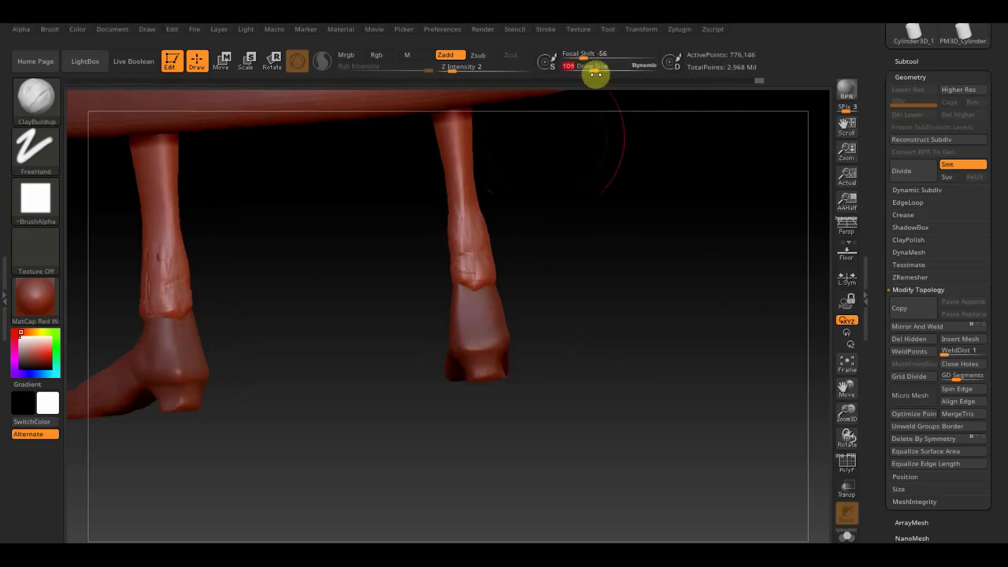
Make the foot piece PM3D_Cube3D1 the active subtool
right_click_drag(520, 181, 486, 207, "shift")
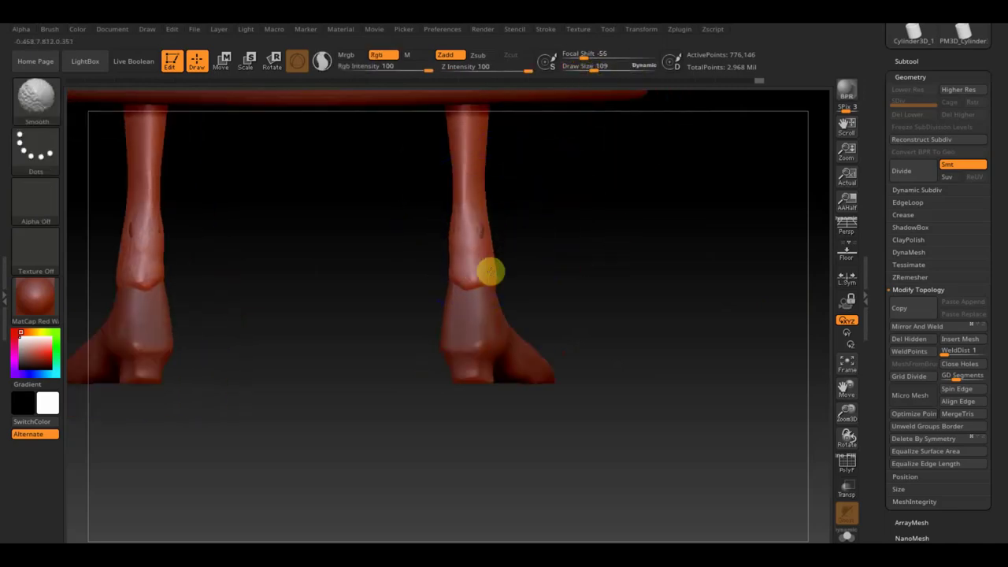
left_click(480, 317, "alt")
right_click_drag(579, 305, 493, 249)
key("shift")
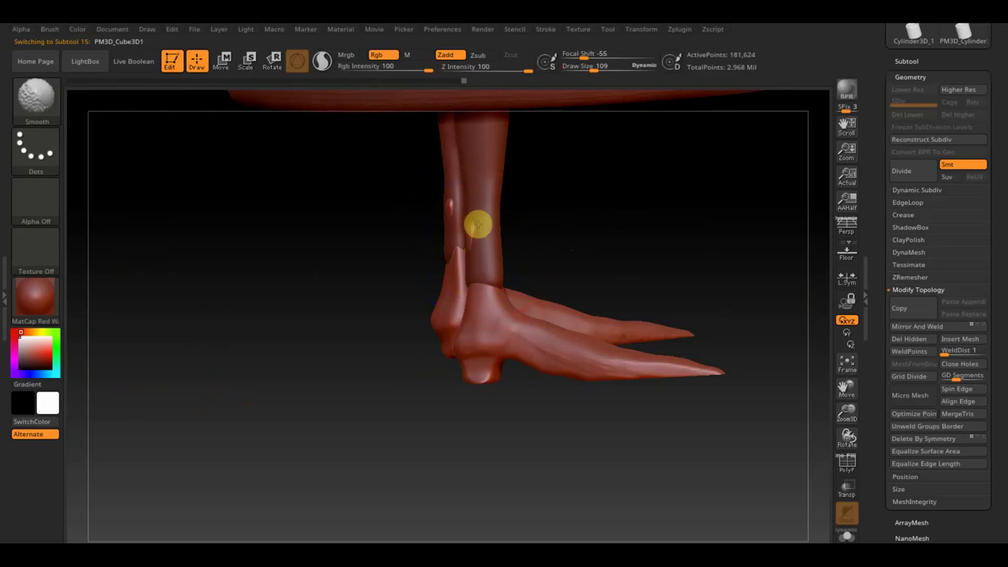
Slice the feet piece with a TrimCurve line, cutting it to 166,314 points
key("ctrl+shift")
right_click_drag(601, 218, 610, 218)
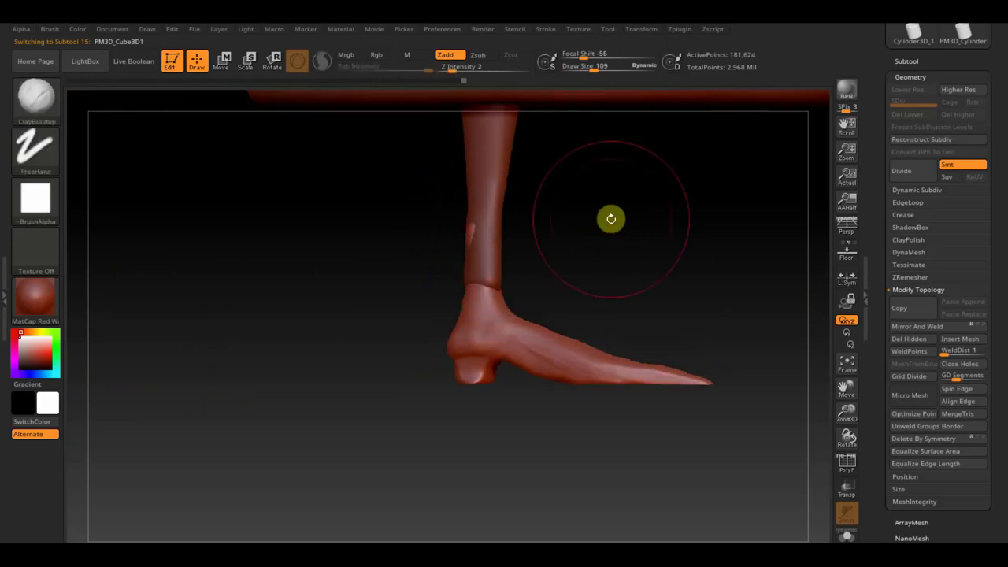
left_click_drag(691, 264, 326, 238, "ctrl+shift")
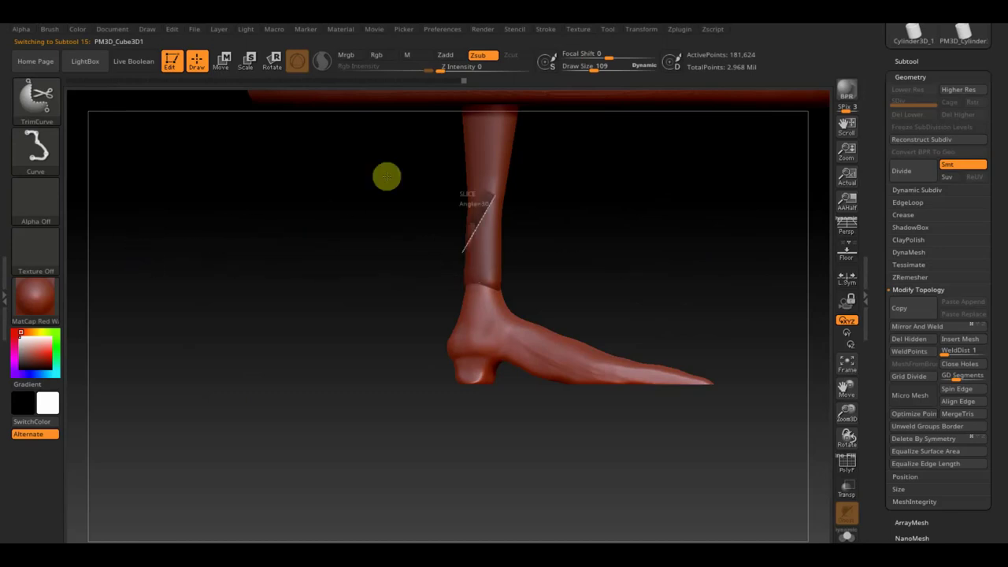
mouse_move(325, 237)
left_mouse_down("ctrl+shift")
mouse_move(659, 247)
mouse_move(607, 244)
mouse_move(550, 270)
mouse_move(565, 270)
left_mouse_up("ctrl+shift")
Make the right leg active and choose the Move Topological brush
left_click_drag(592, 66, 582, 71)
left_click(800, 259, "alt")
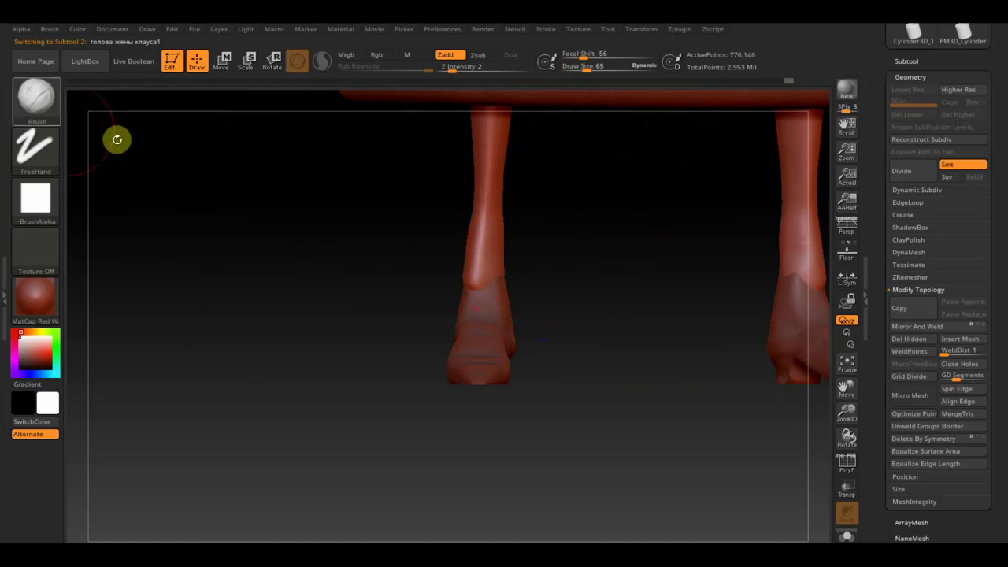
left_click(37, 115)
left_click(253, 114)
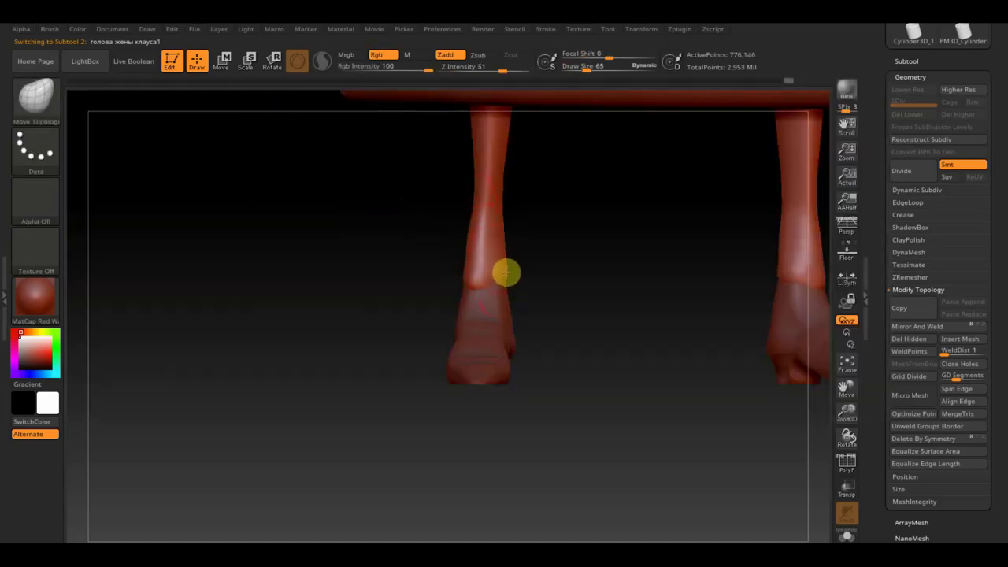
Make PM3D_Cube3D1 active, push its ankle edge into shape, and inspect legs and shoes
mouse_move(513, 272)
left_mouse_down()
mouse_move(533, 272)
mouse_move(489, 309)
left_mouse_up()
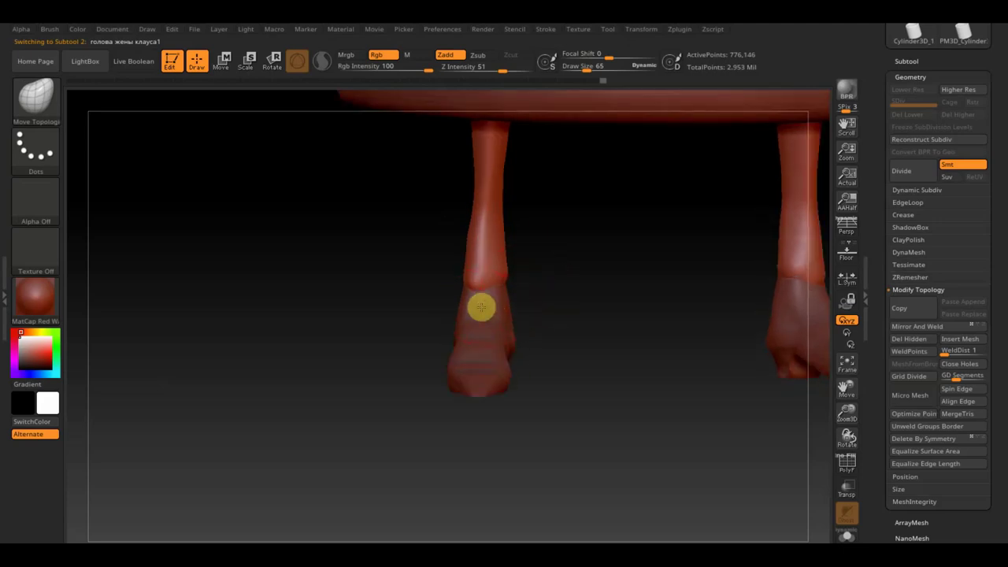
left_click(471, 315, "alt")
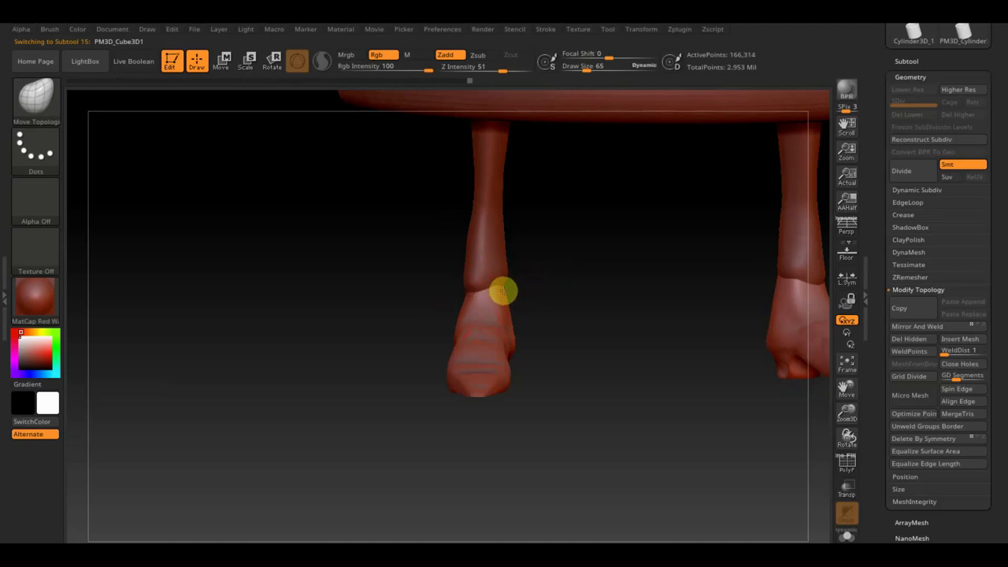
left_click_drag(501, 293, 511, 322)
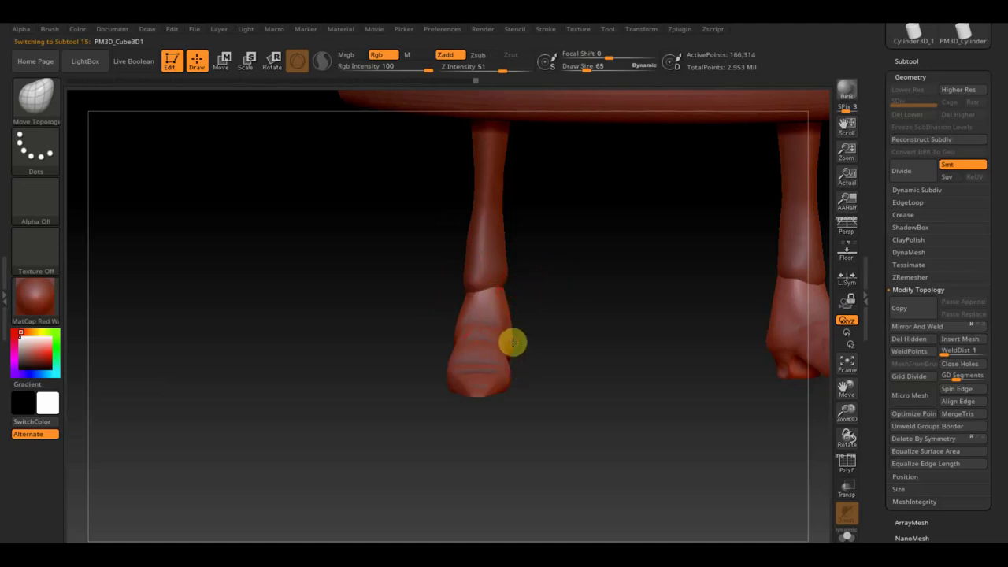
left_click_drag(520, 358, 556, 338)
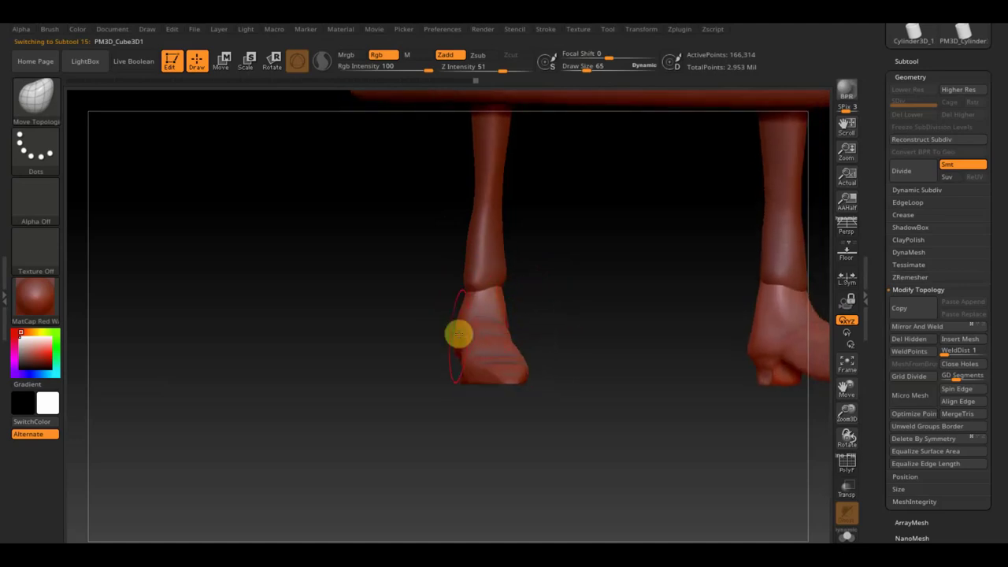
left_click_drag(460, 349, 565, 349)
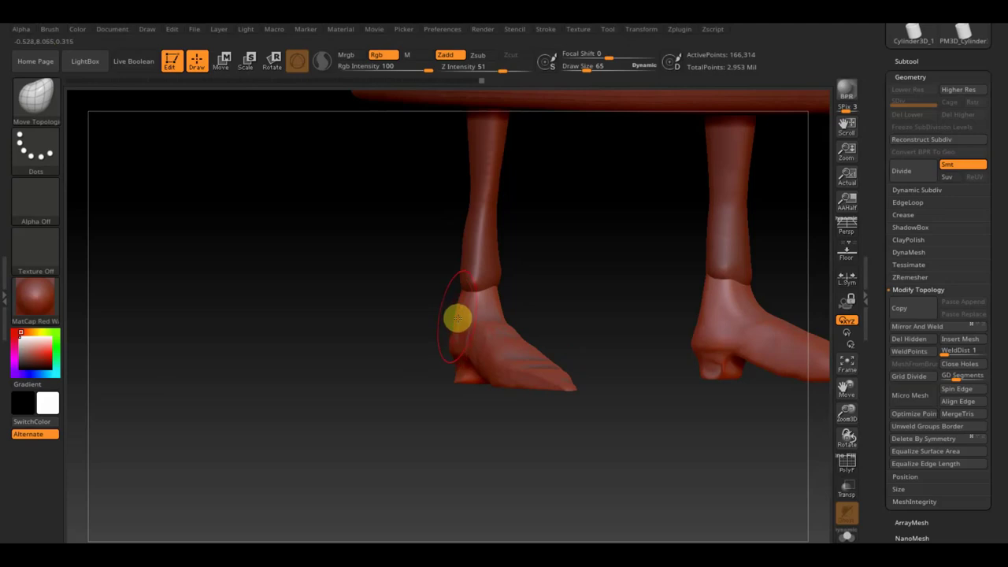
mouse_move(460, 315)
left_mouse_down()
mouse_move(540, 326)
mouse_move(529, 328)
mouse_move(531, 389)
left_mouse_up()
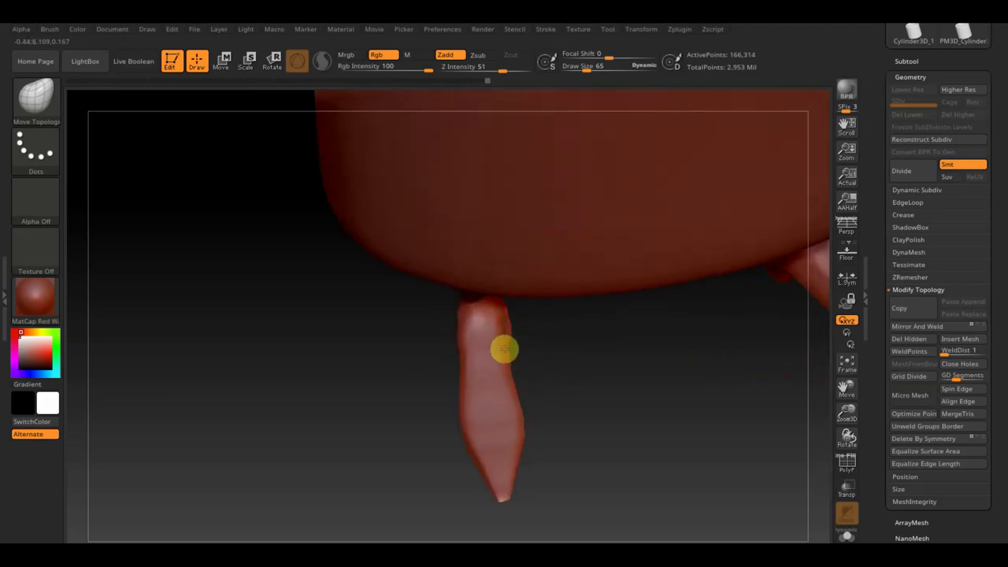
left_click_drag(388, 367, 407, 367)
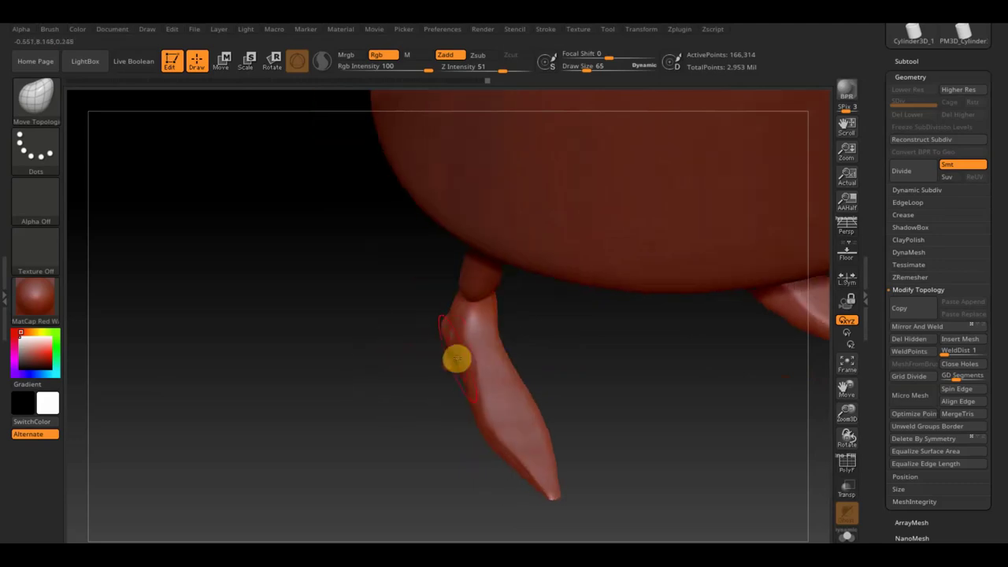
mouse_move(551, 344)
left_mouse_down()
mouse_move(575, 329)
mouse_move(666, 323)
left_mouse_up()
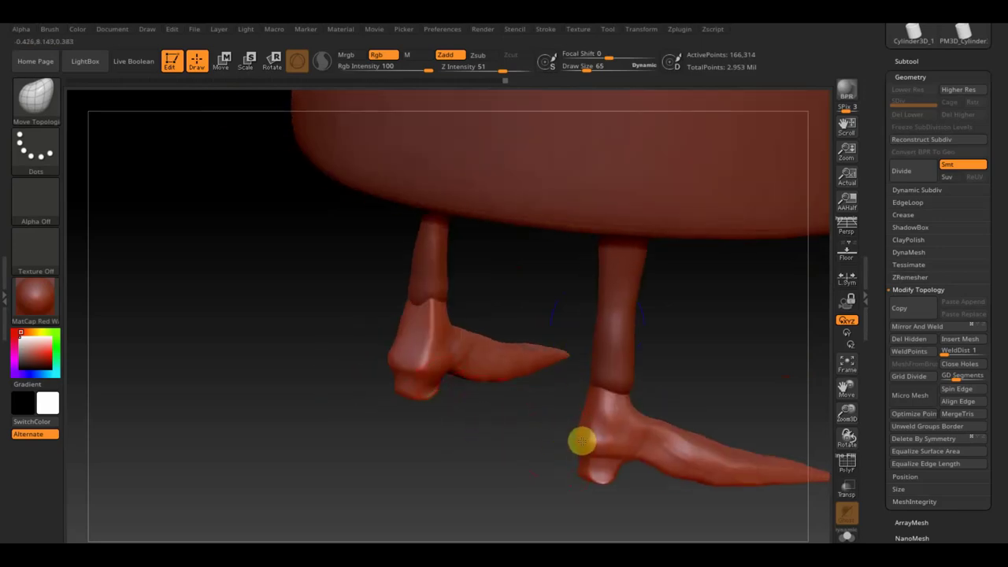
mouse_move(533, 441)
left_mouse_down()
mouse_move(653, 491)
mouse_move(572, 431)
mouse_move(745, 495)
left_mouse_up()
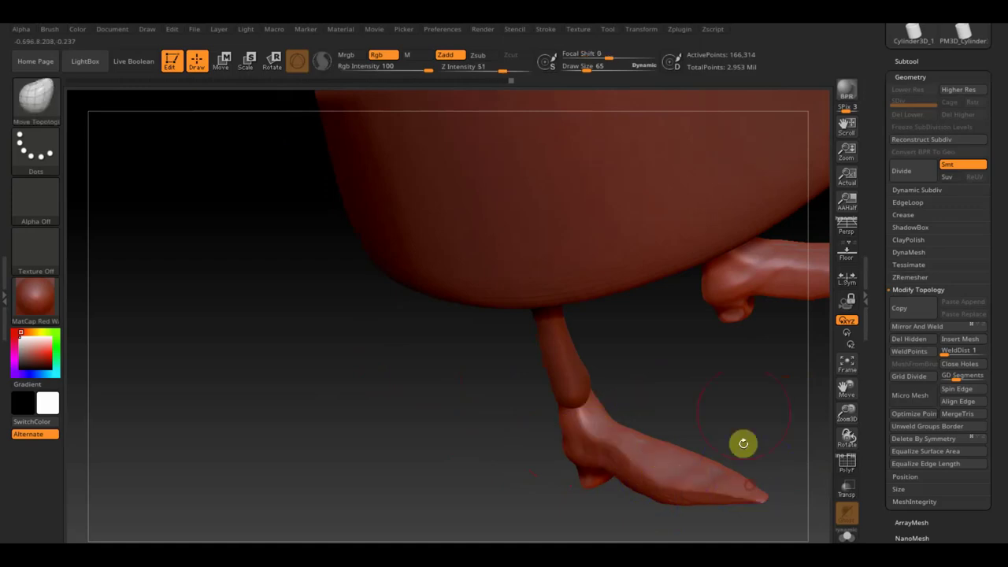
left_click_drag(748, 394, 542, 367, "shift")
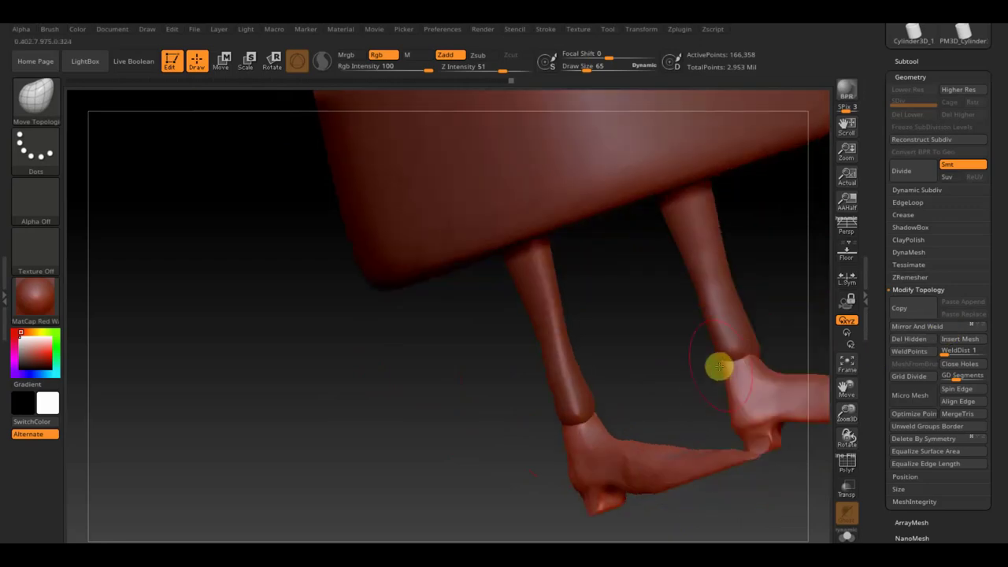
Make the leg active and smooth along the lower leg, undoing one stroke
left_click(550, 363, "alt")
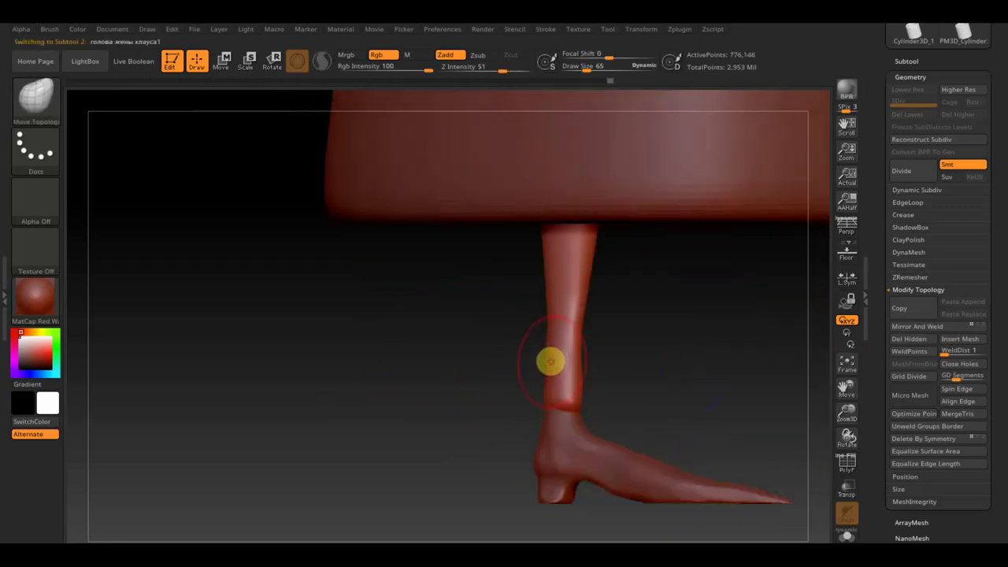
left_click_drag(565, 243, 559, 378, "shift")
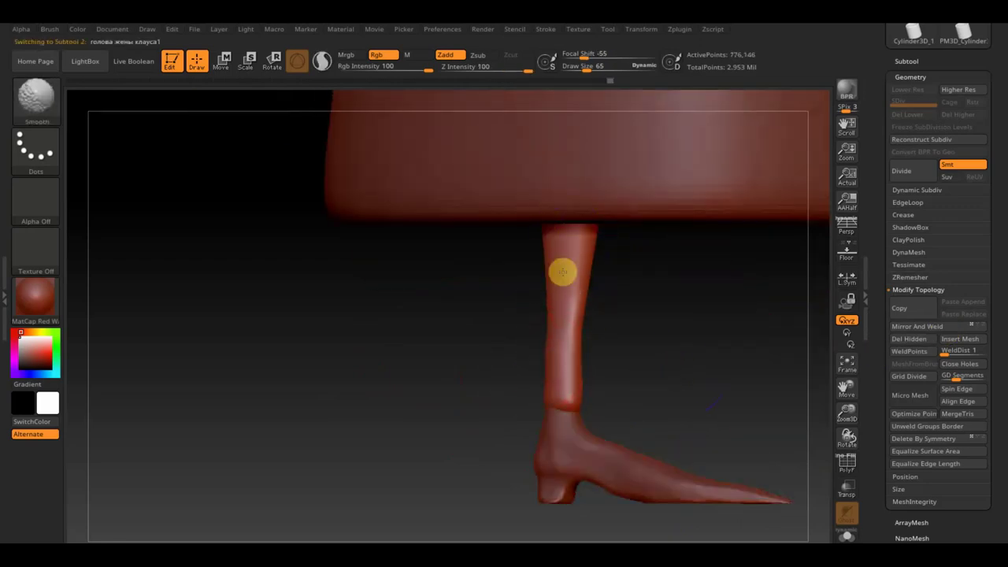
mouse_move(654, 375)
left_mouse_down()
mouse_move(597, 344)
mouse_move(579, 243)
left_mouse_up()
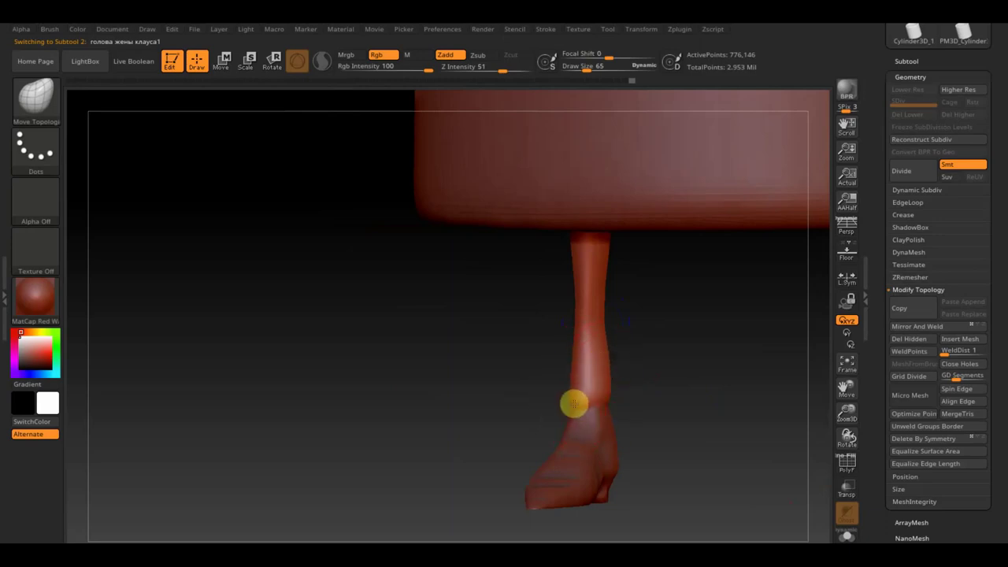
key("ctrl+z")
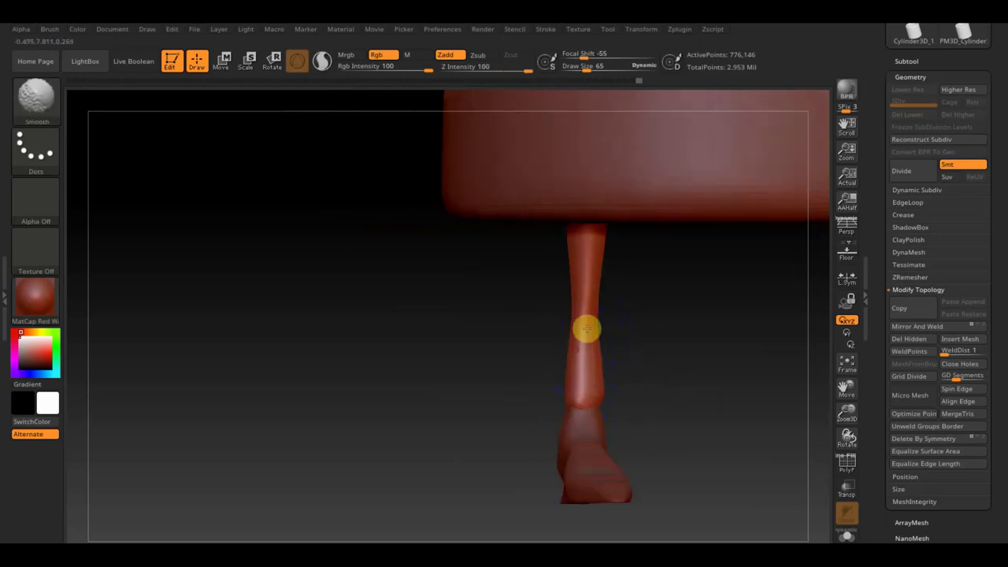
mouse_move(599, 254)
right_mouse_down()
mouse_move(634, 317)
mouse_move(600, 284)
mouse_move(634, 288)
mouse_move(607, 276)
mouse_move(653, 308)
right_mouse_up()
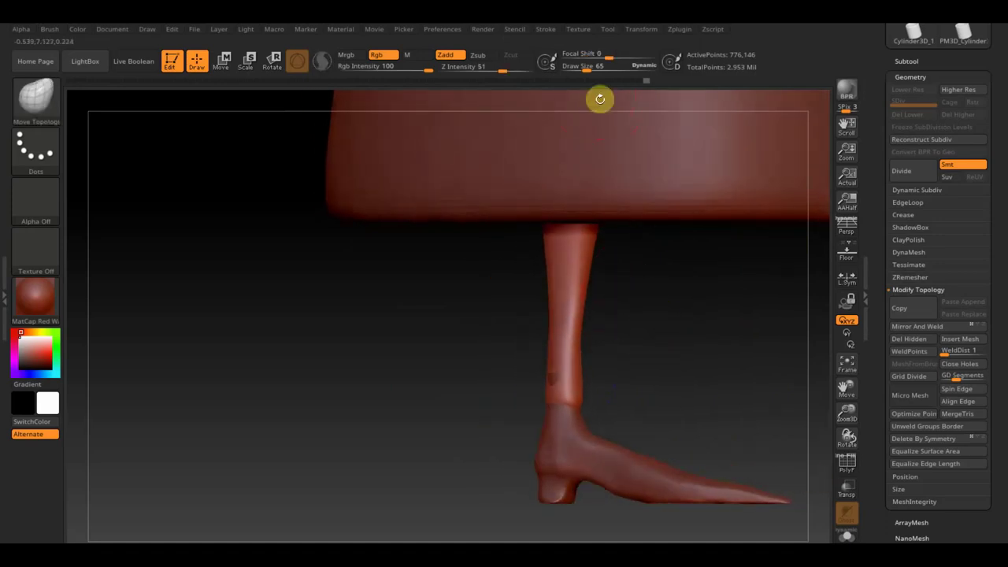
Raise Draw Size to 175 and smooth the shin above the shoe
left_click_drag(587, 71, 596, 65)
key("shift")
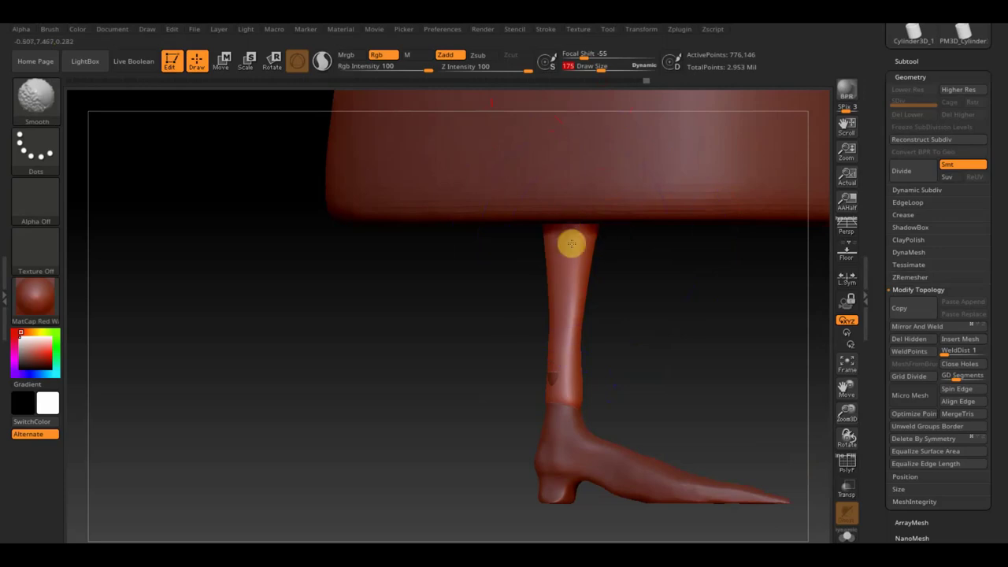
mouse_move(546, 273)
left_mouse_down("shift")
mouse_move(565, 245)
mouse_move(551, 317)
mouse_move(578, 234)
mouse_move(567, 287)
mouse_move(567, 278)
left_mouse_up("shift")
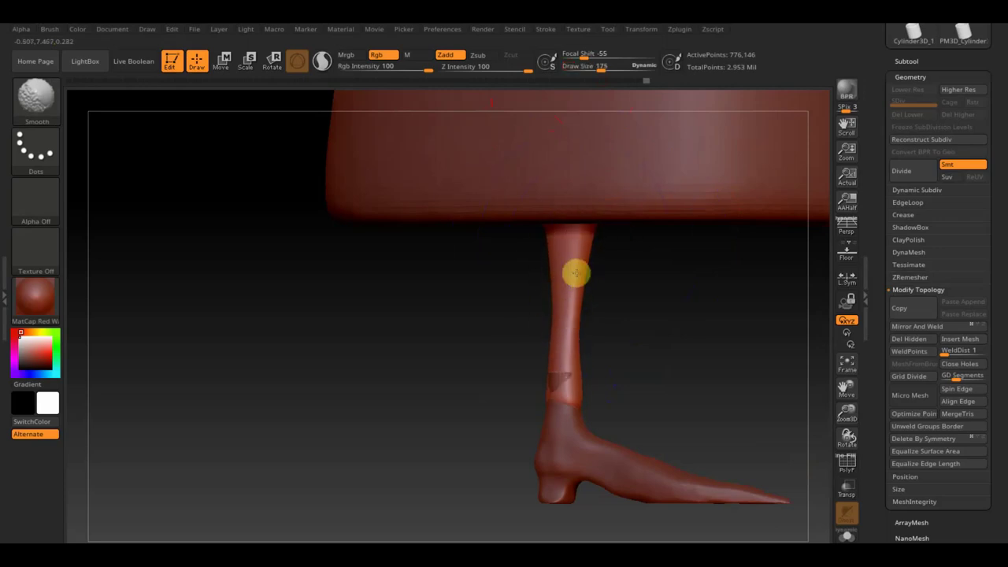
mouse_move(652, 406)
left_mouse_down()
mouse_move(619, 401)
mouse_move(575, 414)
left_mouse_up()
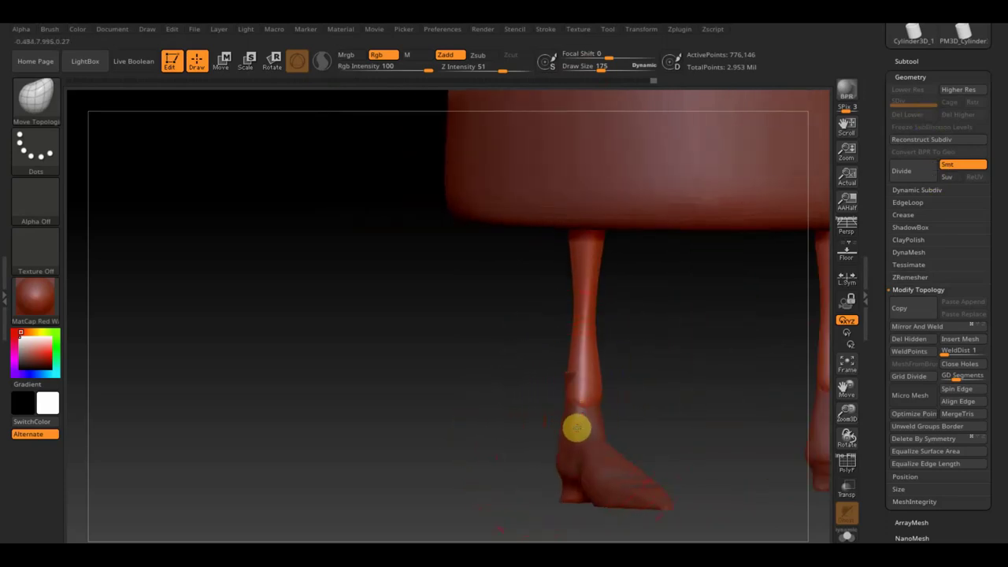
Select the PM3D_Cube3D1 shoe subtool, shrink Draw Size, and zoom out to the full figure
left_click(581, 475, "alt")
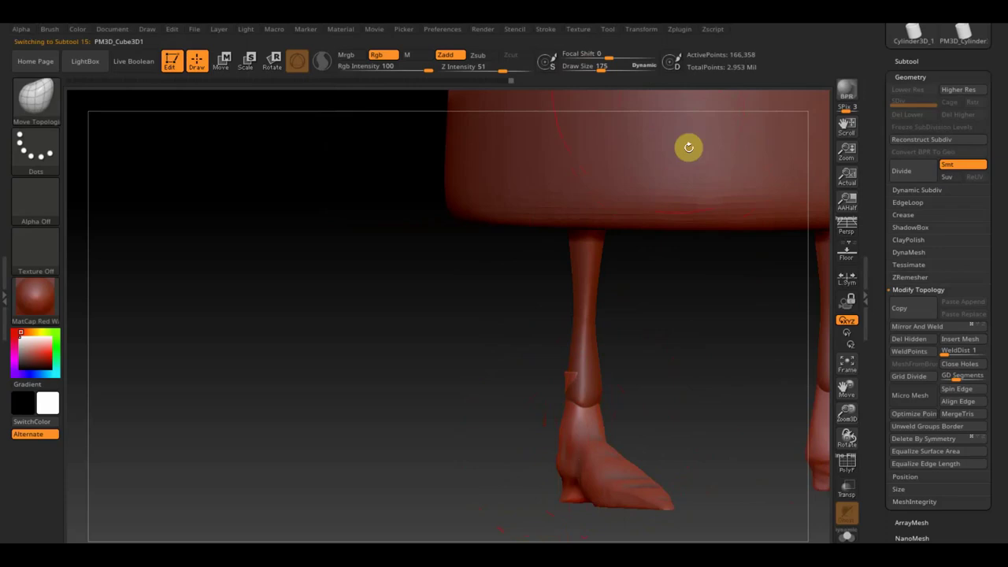
left_click_drag(611, 70, 595, 71)
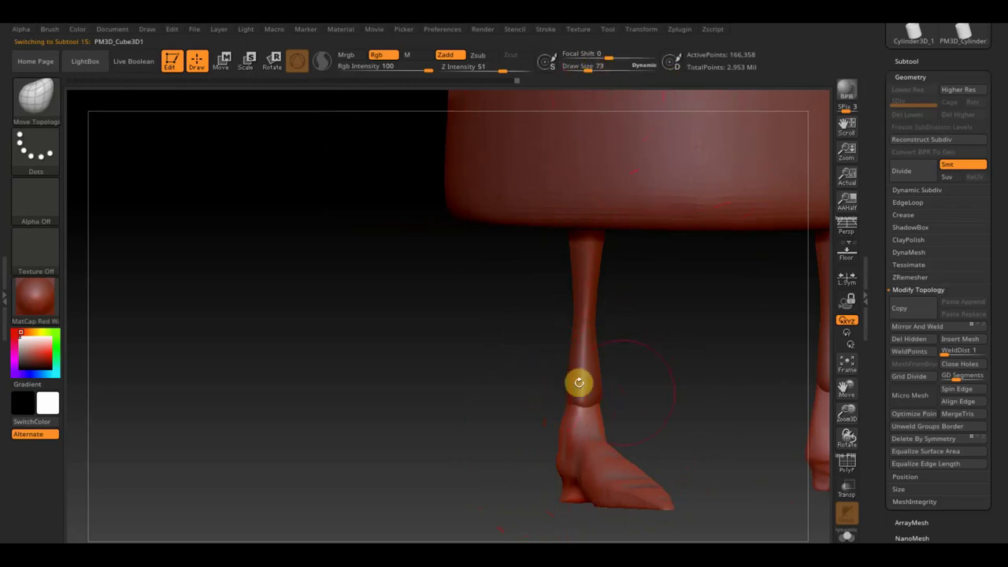
left_click_drag(579, 382, 614, 404)
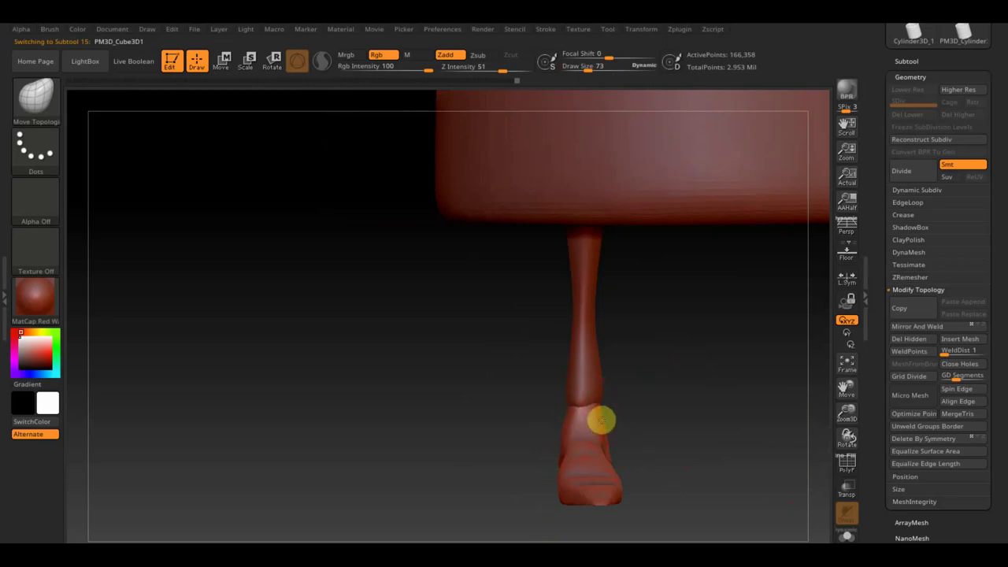
mouse_move(651, 411)
left_mouse_down()
mouse_move(693, 428)
mouse_move(703, 412)
left_mouse_up()
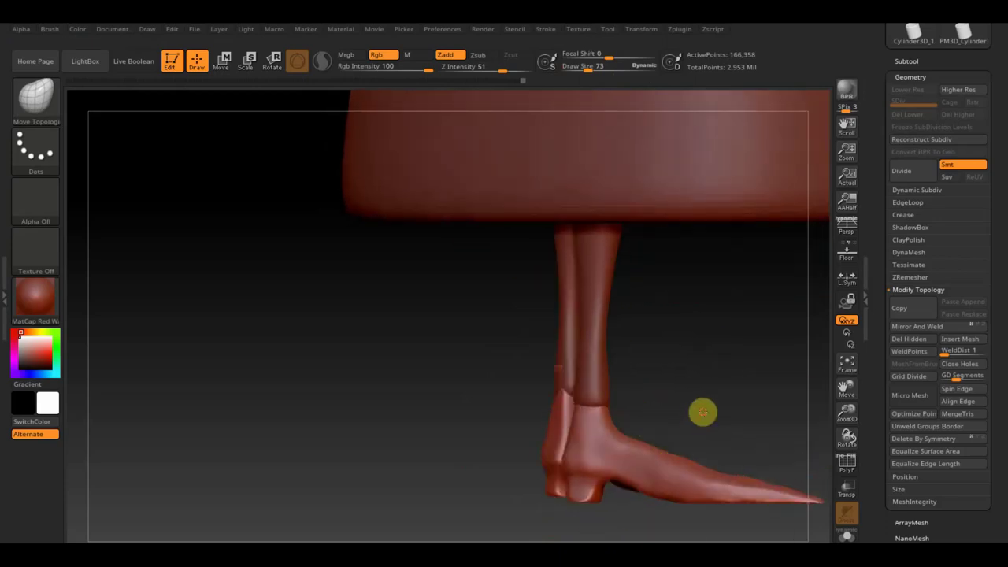
left_click_drag(767, 405, 698, 279, "alt")
mouse_move(799, 443)
left_mouse_down("alt")
mouse_move(650, 480)
mouse_move(614, 347)
mouse_move(605, 353)
mouse_move(630, 396)
mouse_move(551, 412)
mouse_move(608, 427)
left_mouse_up("alt")
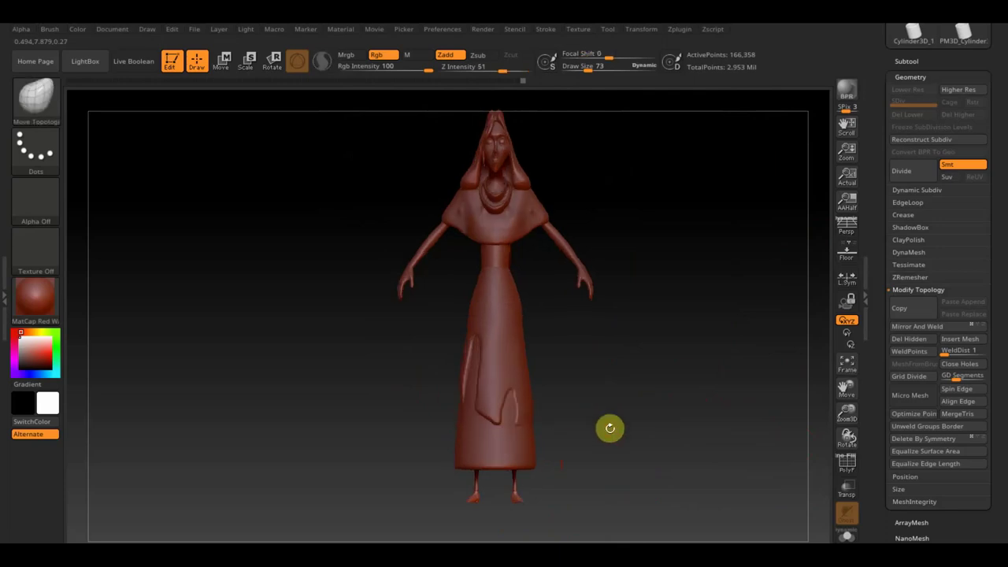
Turn the figure upright to the front, select the dress and mask its lower area
mouse_move(610, 427)
left_mouse_down()
mouse_move(628, 339)
mouse_move(623, 283)
left_mouse_up()
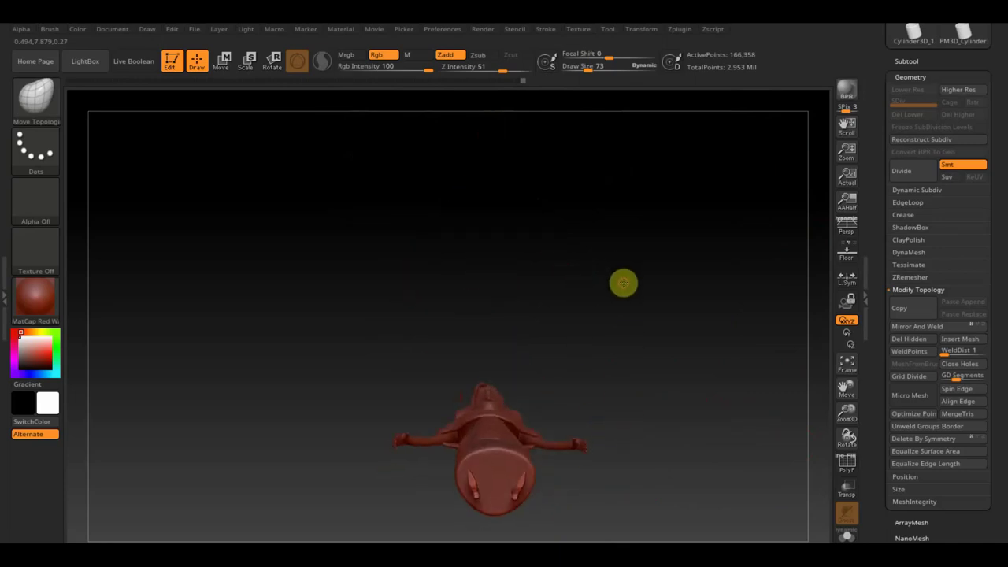
mouse_move(619, 532)
left_mouse_down()
mouse_move(638, 520)
mouse_move(632, 452)
mouse_move(662, 454)
left_mouse_up()
mouse_move(659, 418)
left_mouse_down()
mouse_move(659, 488)
mouse_move(652, 457)
mouse_move(661, 470)
mouse_move(359, 401)
left_mouse_up()
left_click(515, 431, "alt")
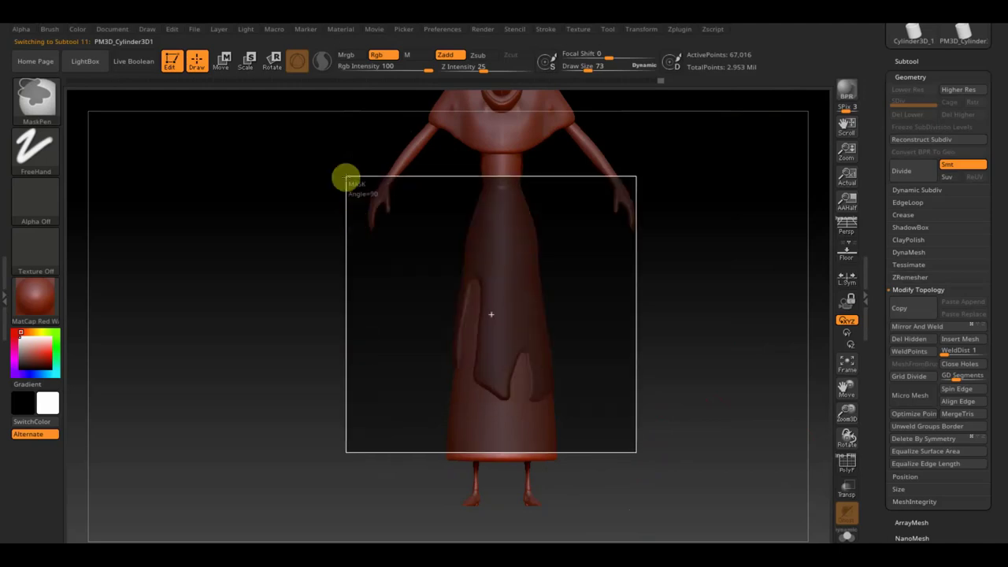
left_click_drag(359, 402, 351, 194, "ctrl")
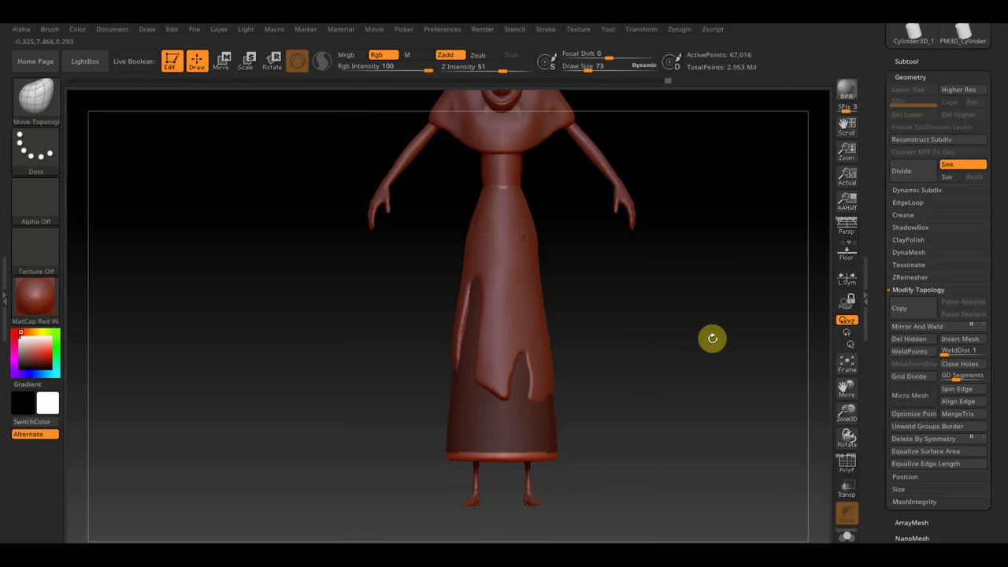
Extract a 0.02-thick shell as Extract7 and hide the original patterned dress
left_click(907, 61)
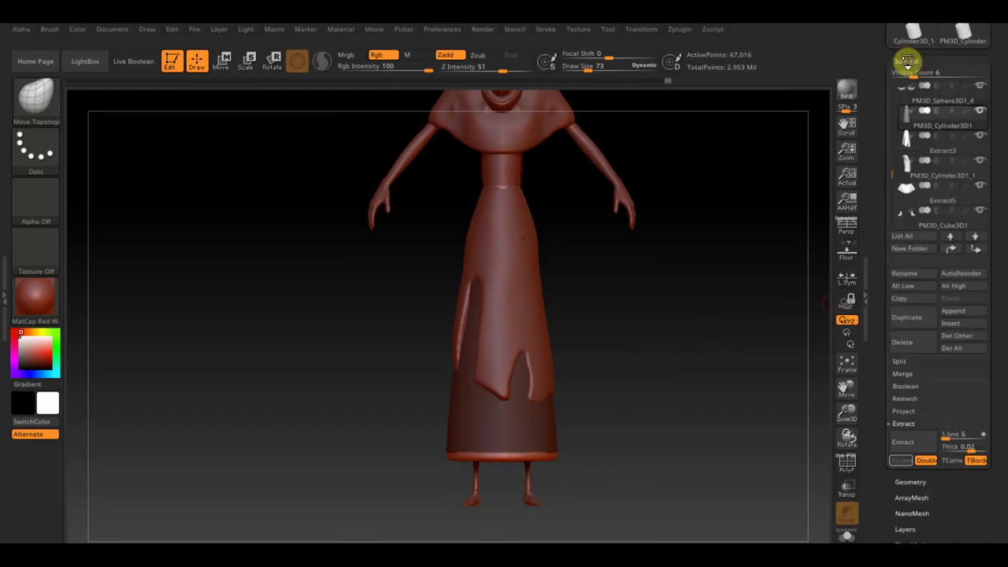
left_click(904, 460)
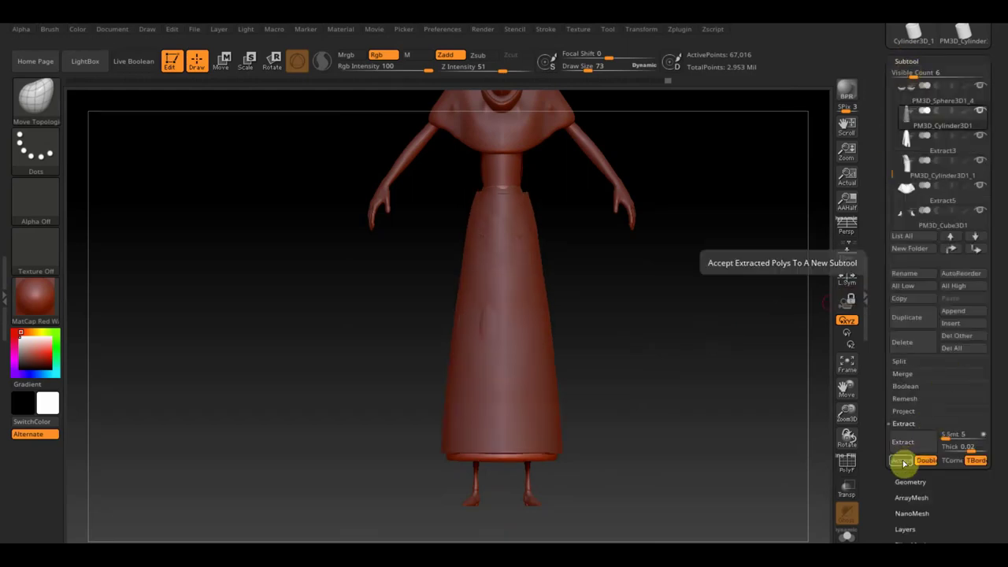
left_click(974, 446)
type("0.006")
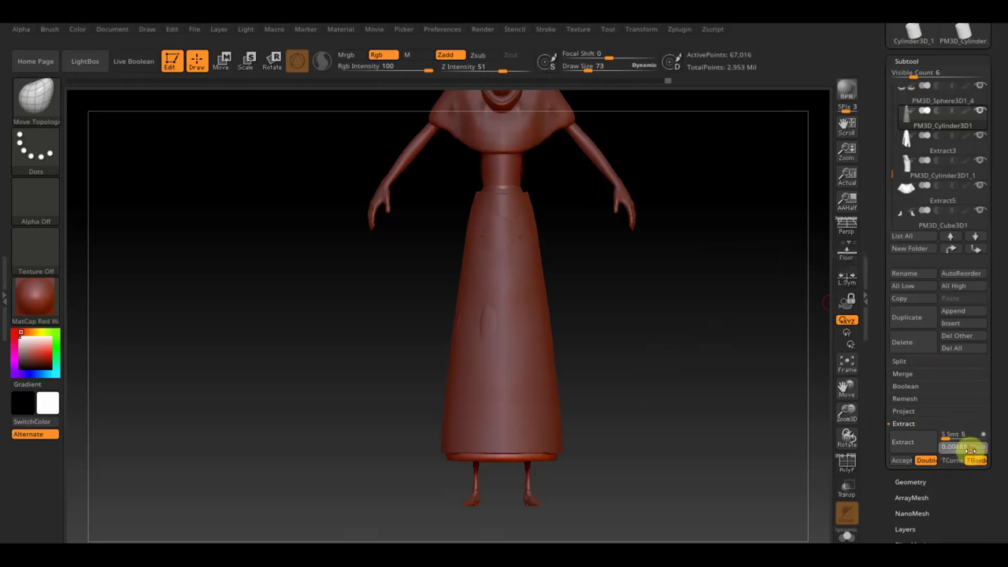
left_click(906, 445)
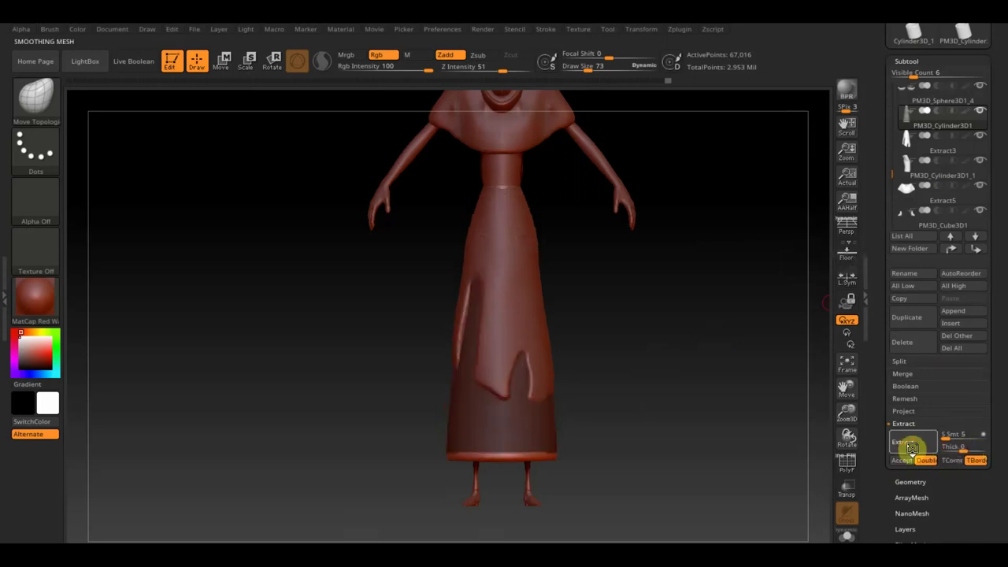
left_click(955, 447)
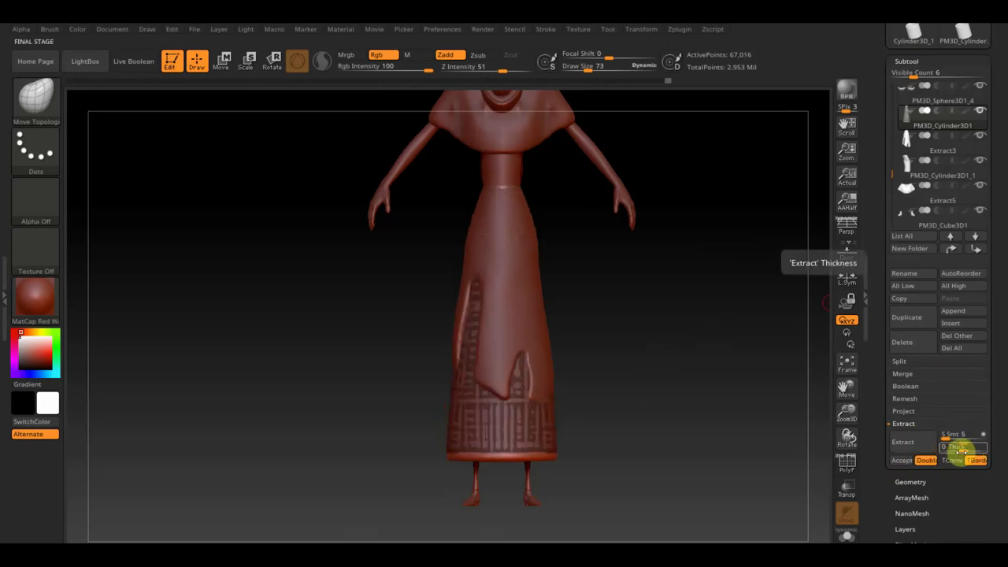
left_click(902, 461)
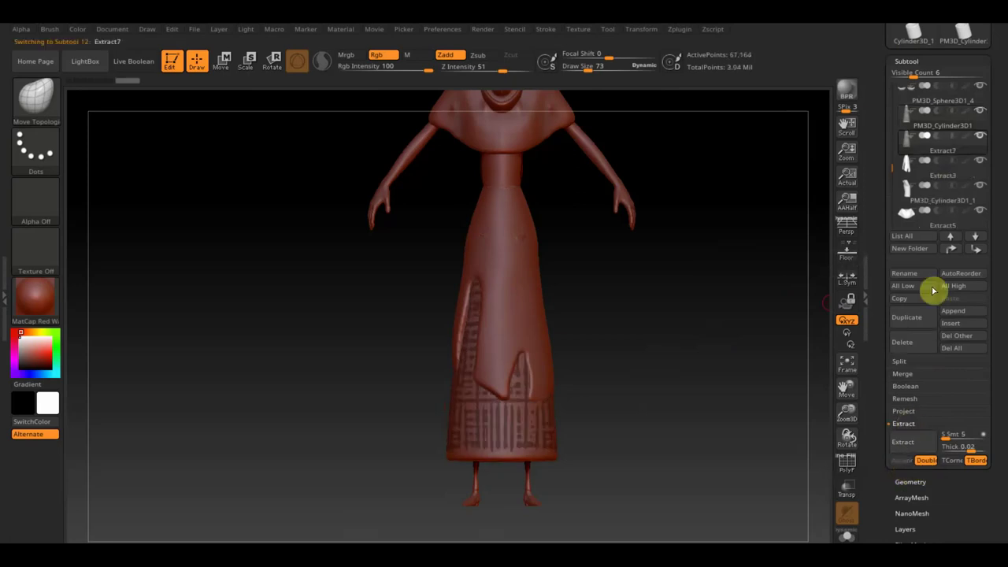
mouse_move(942, 116)
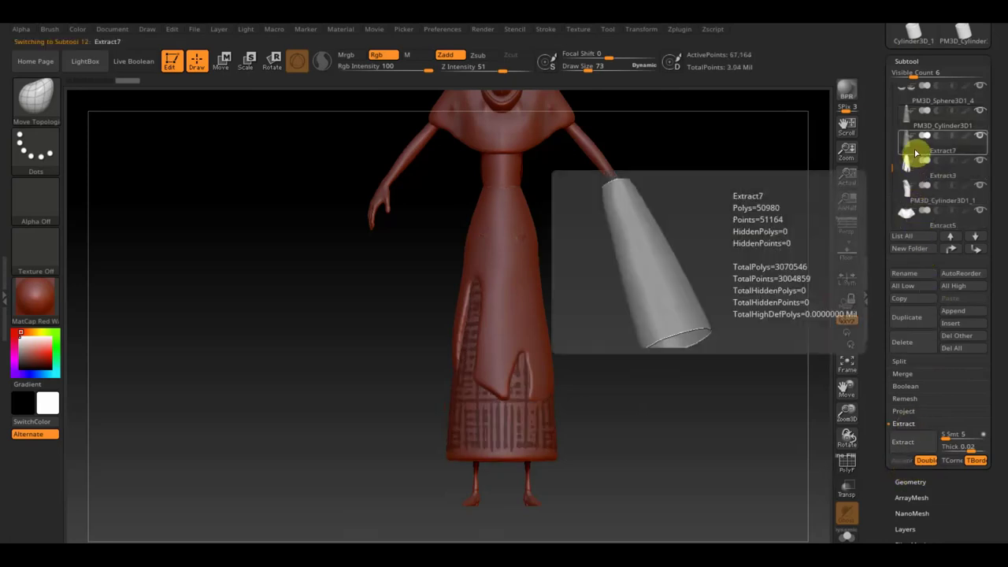
left_click(981, 113)
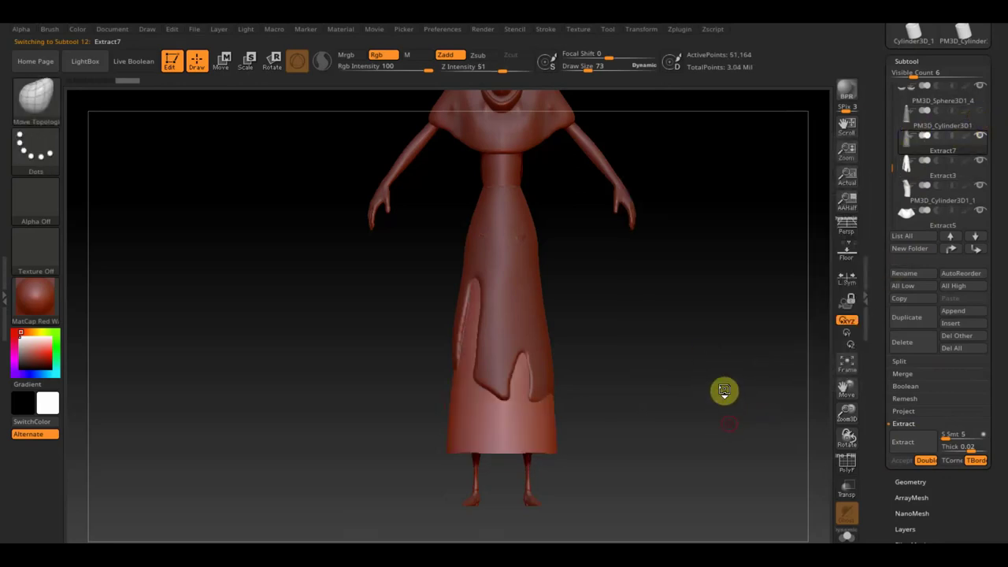
left_click_drag(725, 389, 731, 302)
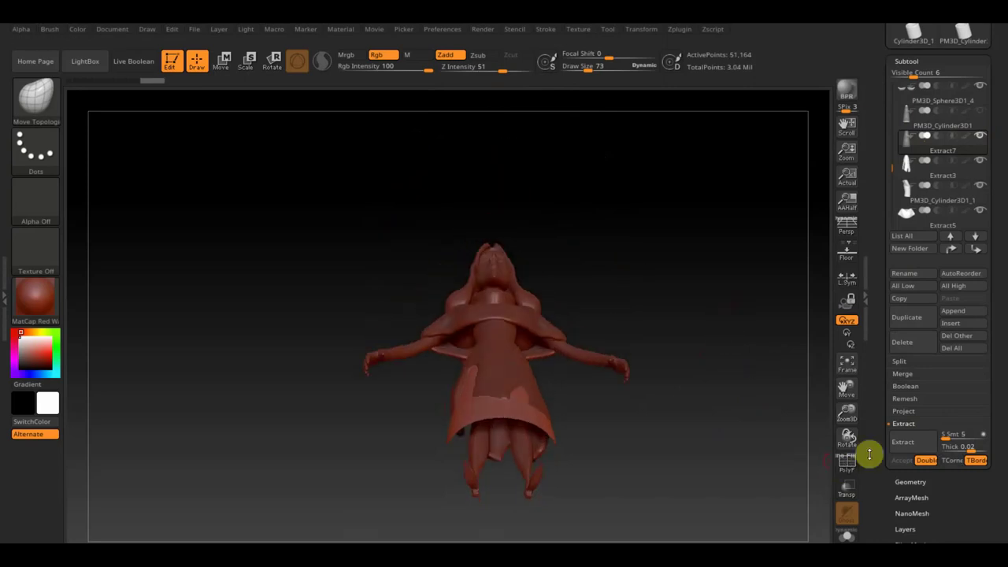
Turn on Double in Display Properties so the Extract7 shell shows both sides
left_click(917, 480)
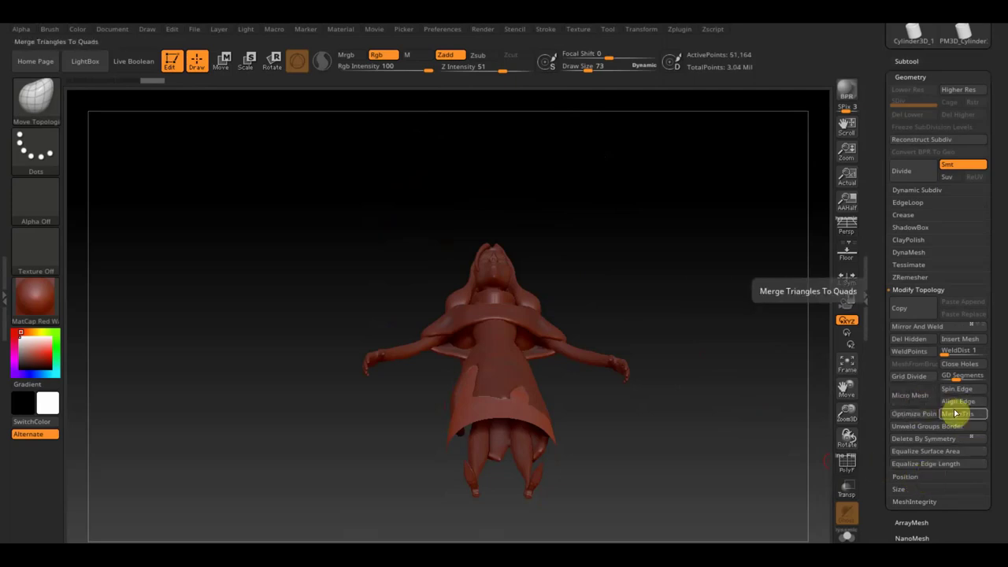
scroll(975, 412, "down", 1)
scroll(980, 408, "down", 4)
scroll(988, 402, "down", 1)
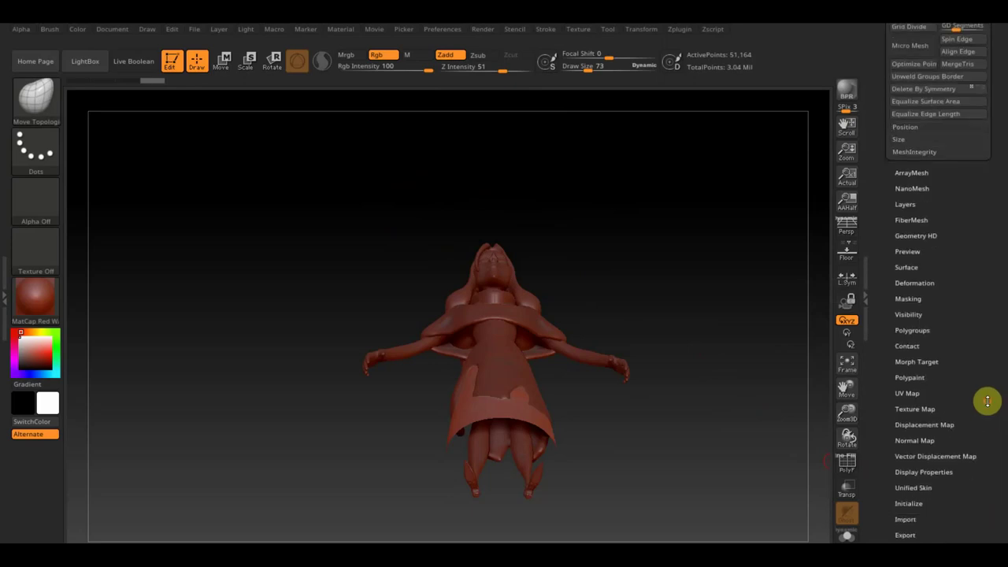
left_click(932, 470)
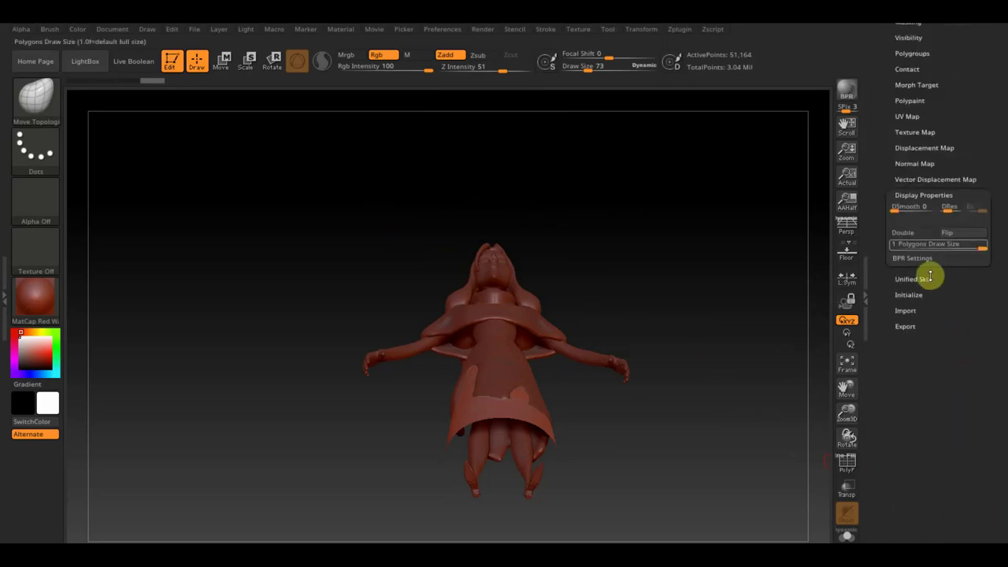
left_click(913, 233)
scroll(983, 150, "up", 1)
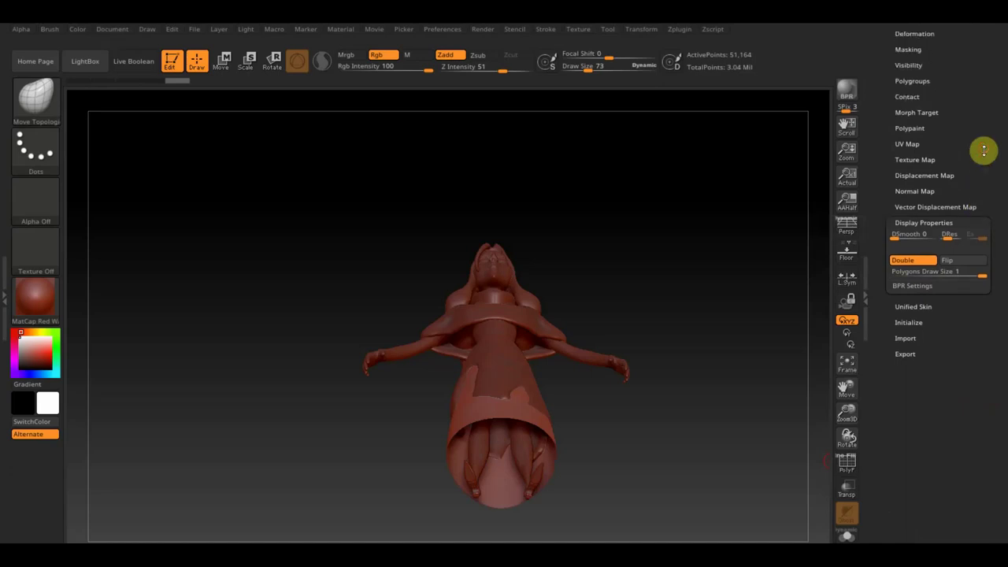
scroll(983, 150, "up", 5)
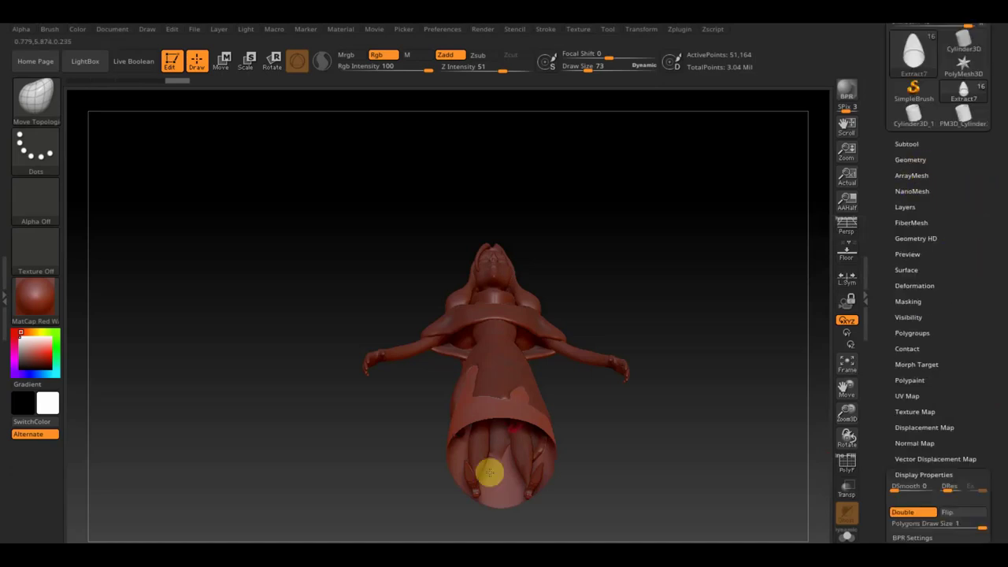
left_click(913, 160)
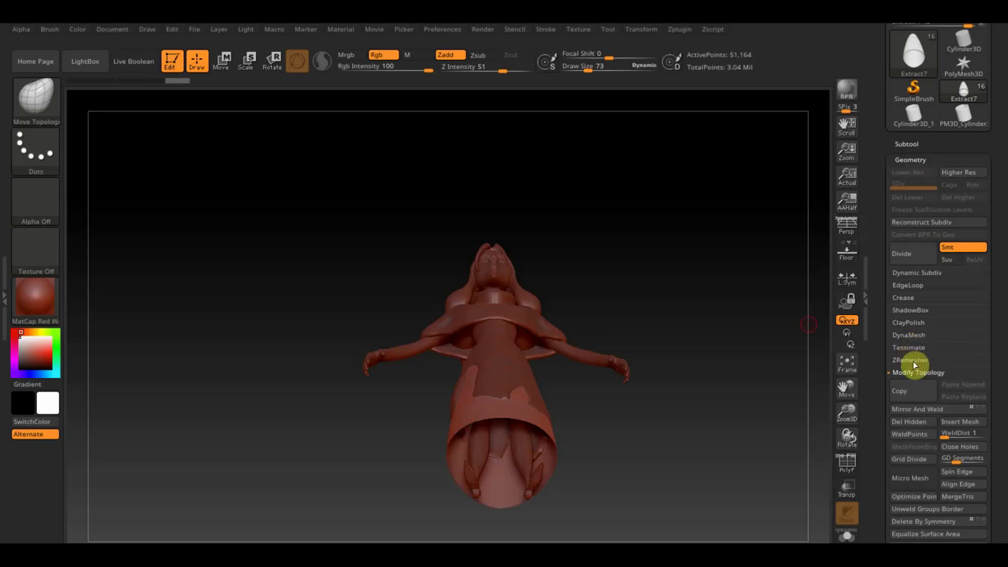
ZRemesh the Extract7 shell at target 2.5535 to about 4,951 points, then select the dress
left_click(912, 361)
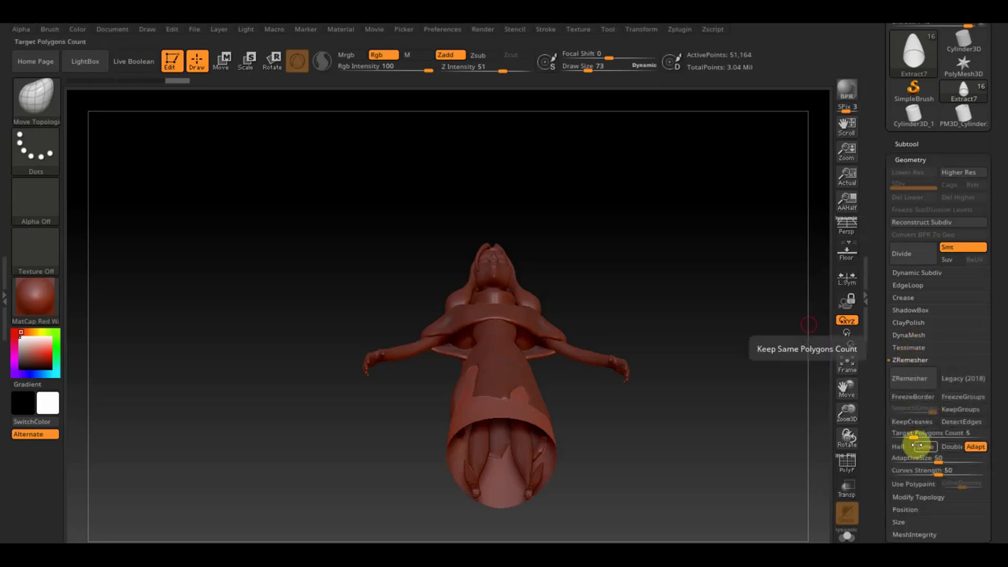
left_click(905, 435)
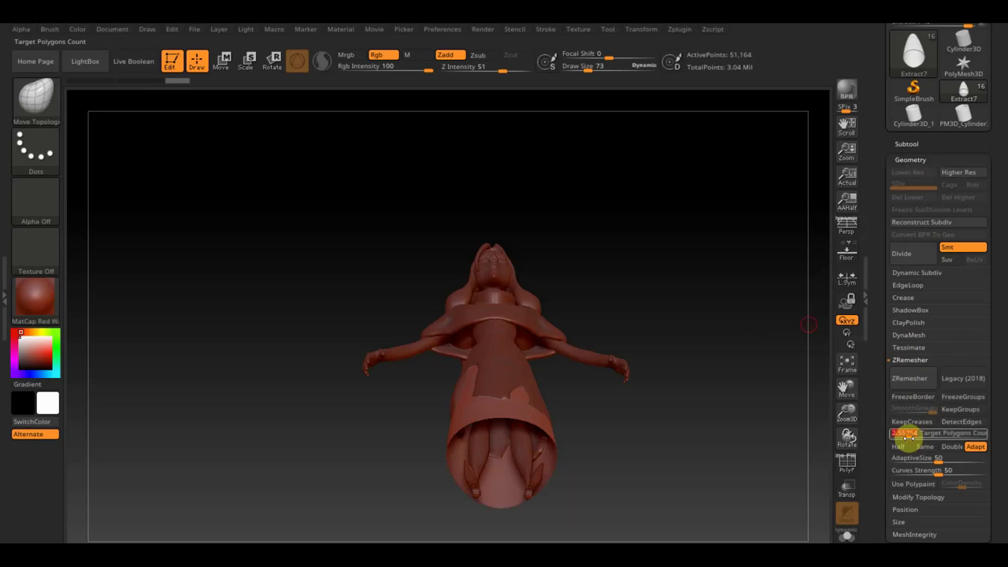
key("Return")
left_click(917, 379)
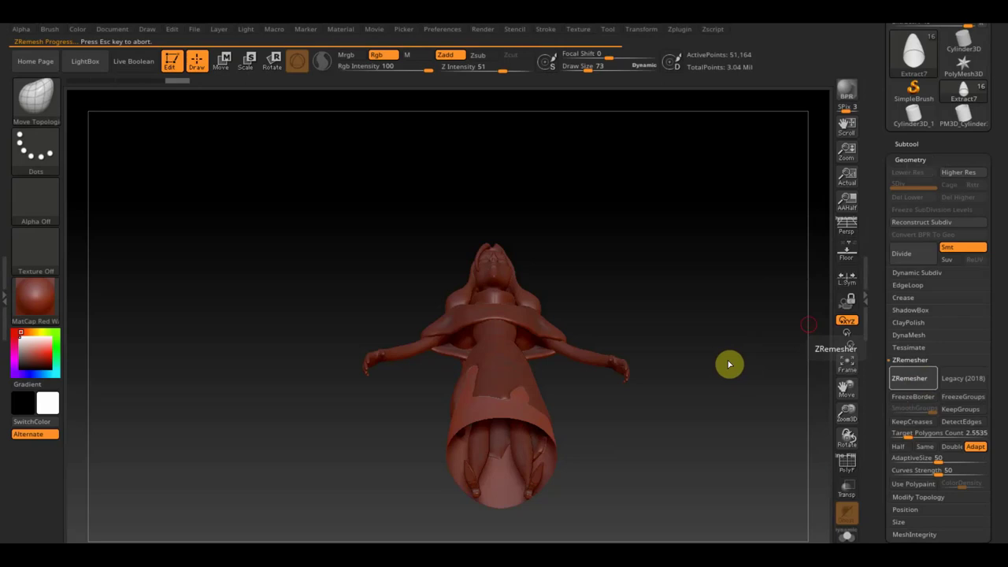
left_click_drag(727, 360, 729, 476)
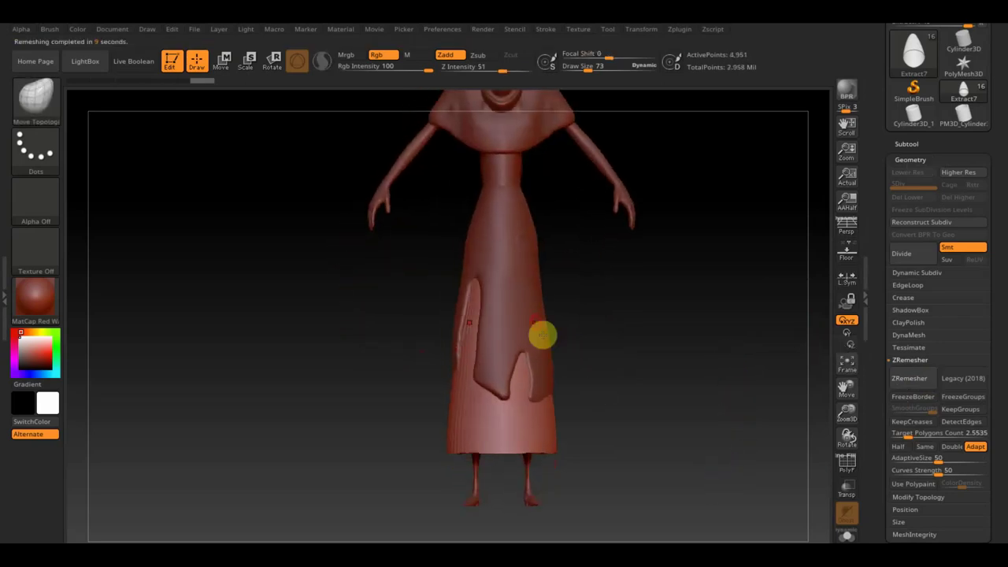
left_click(517, 308, "alt")
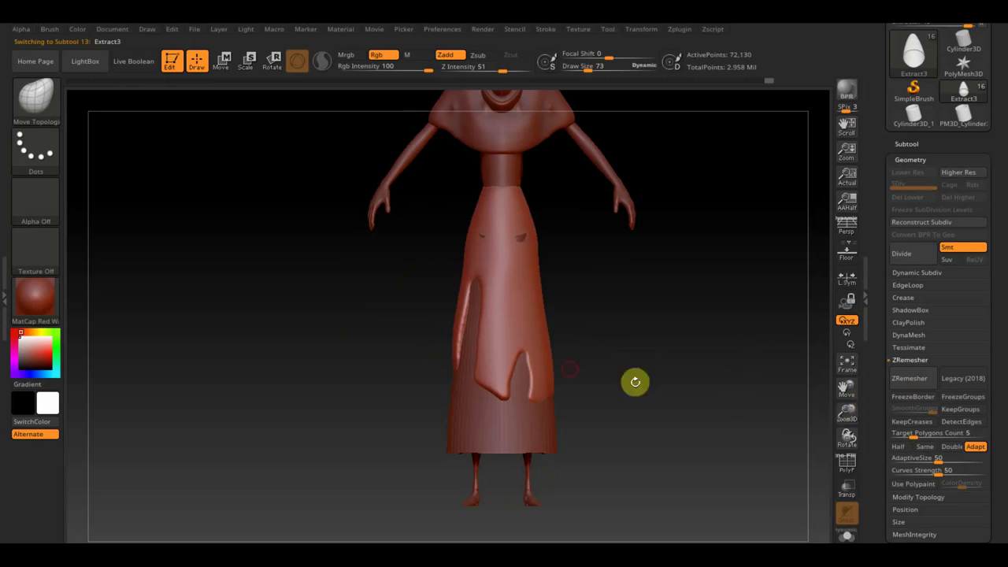
Toggle PolyF on and off to inspect the dress's polygons
left_click(846, 466)
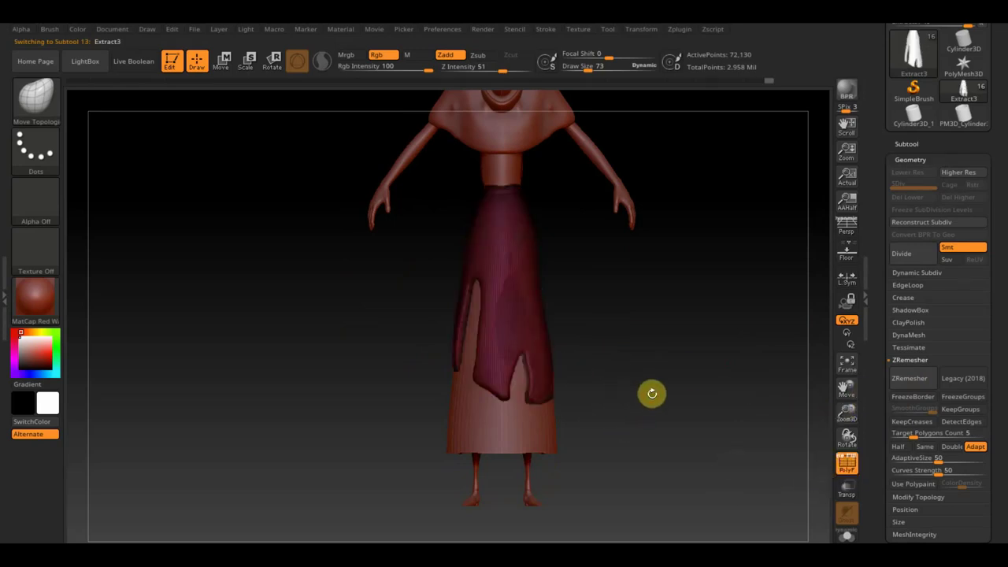
mouse_move(671, 397)
left_mouse_down()
mouse_move(733, 394)
mouse_move(678, 385)
mouse_move(704, 405)
left_mouse_up()
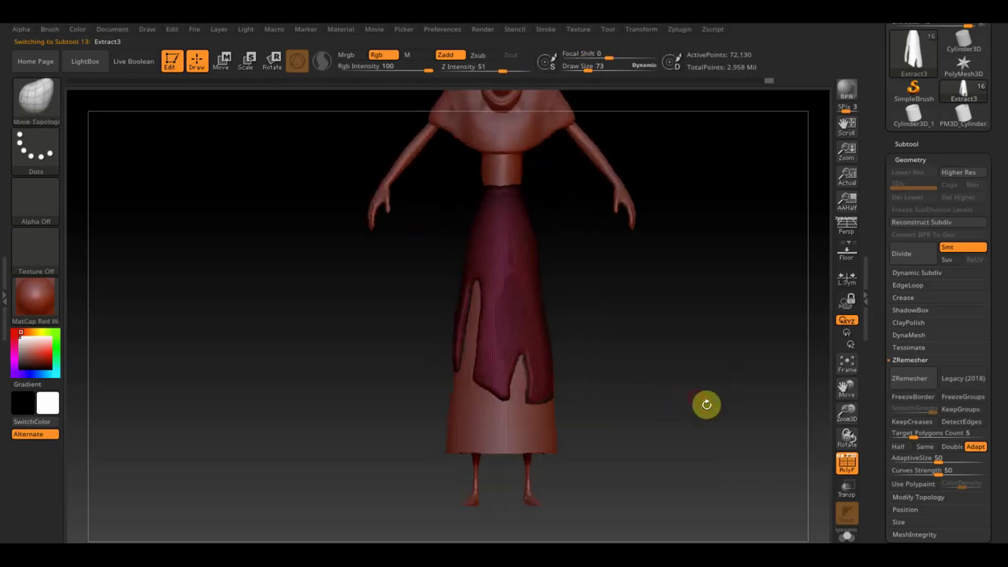
left_click(844, 466)
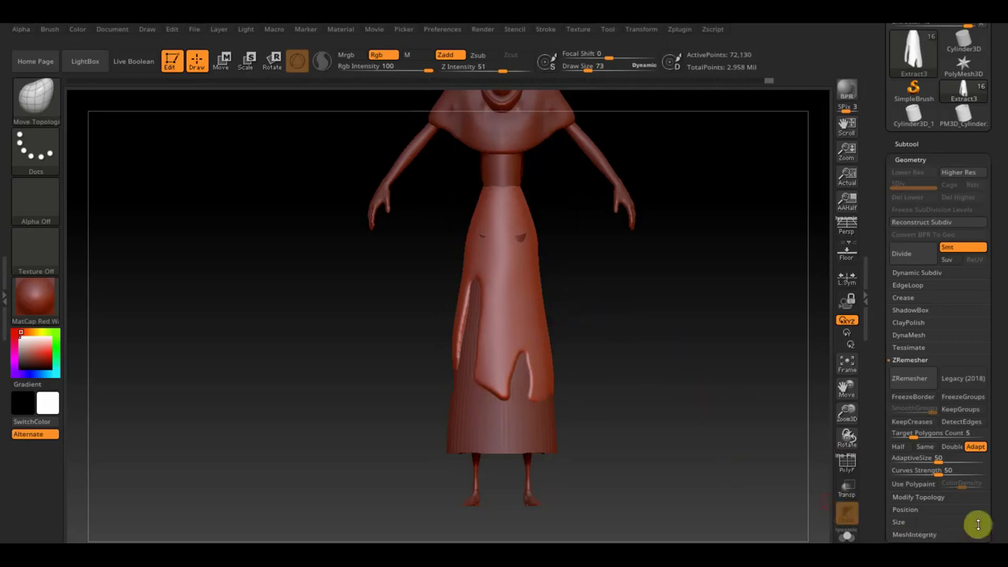
Deflate the dress with an Inflate value of -18 in Tool > Deformation
scroll(978, 524, "down", 3)
scroll(997, 473, "down", 2)
scroll(985, 430, "down", 2)
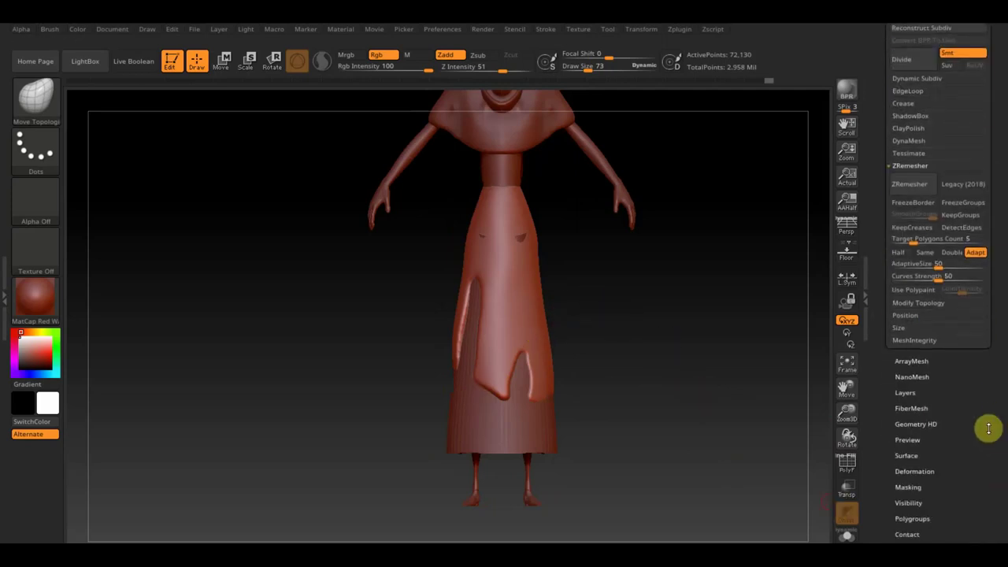
left_click(914, 470)
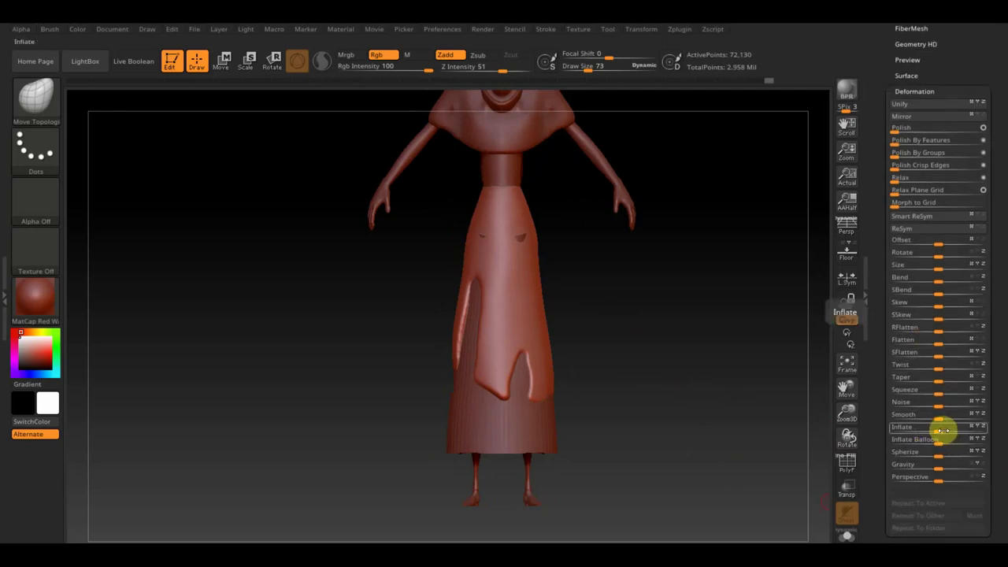
left_click_drag(941, 427, 937, 428)
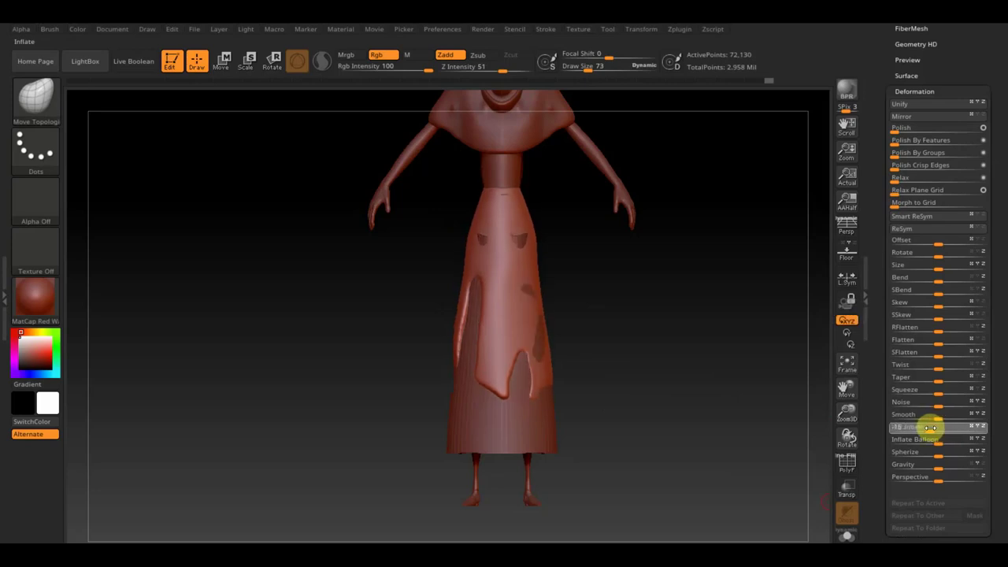
left_click_drag(930, 428, 930, 428)
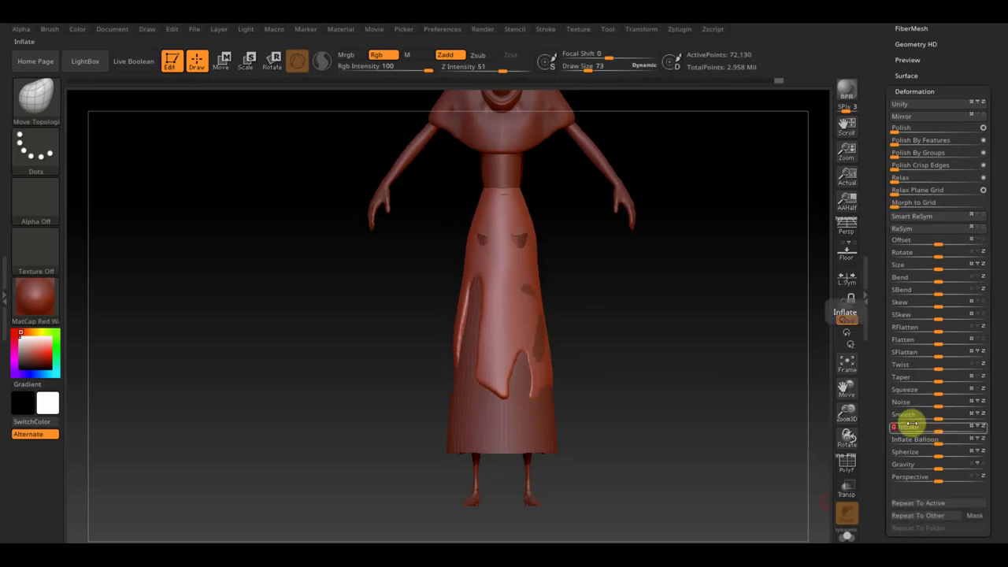
scroll(933, 70, "up", 1)
scroll(926, 59, "up", 3)
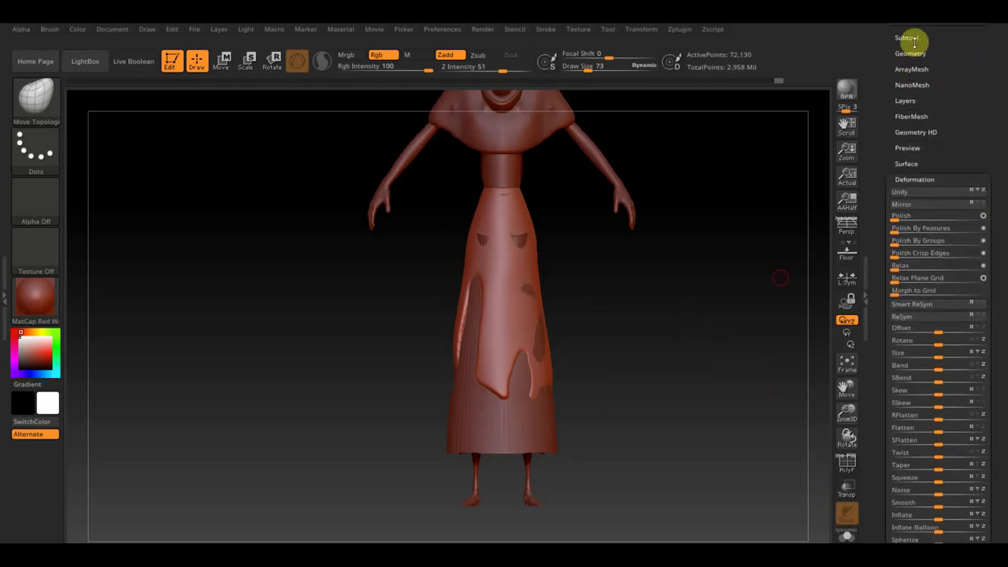
ZRemesh the dress from 72,130 down to 7,075 points and check its wireframe
left_click(911, 52)
left_click(915, 277)
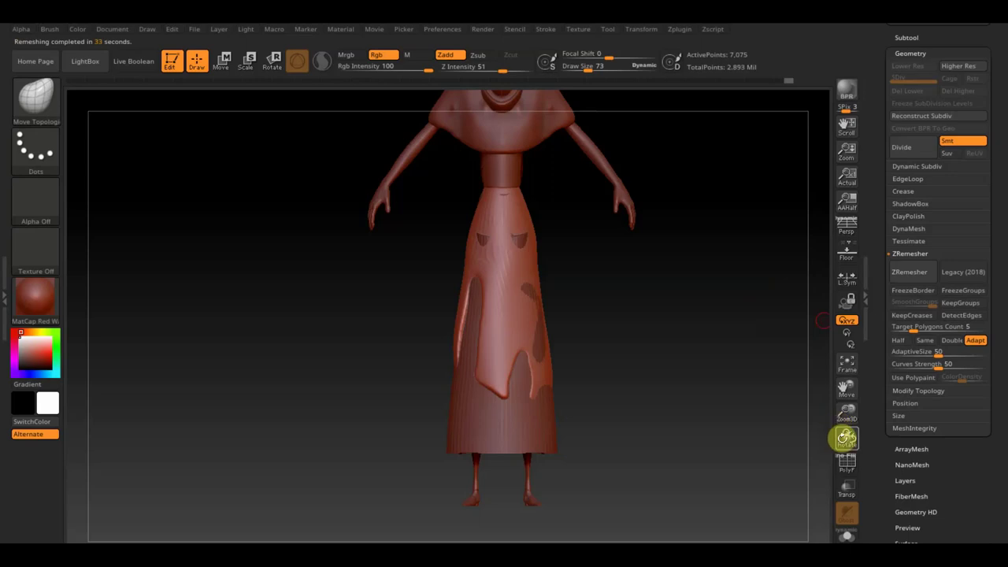
left_click(846, 463)
left_click(848, 463)
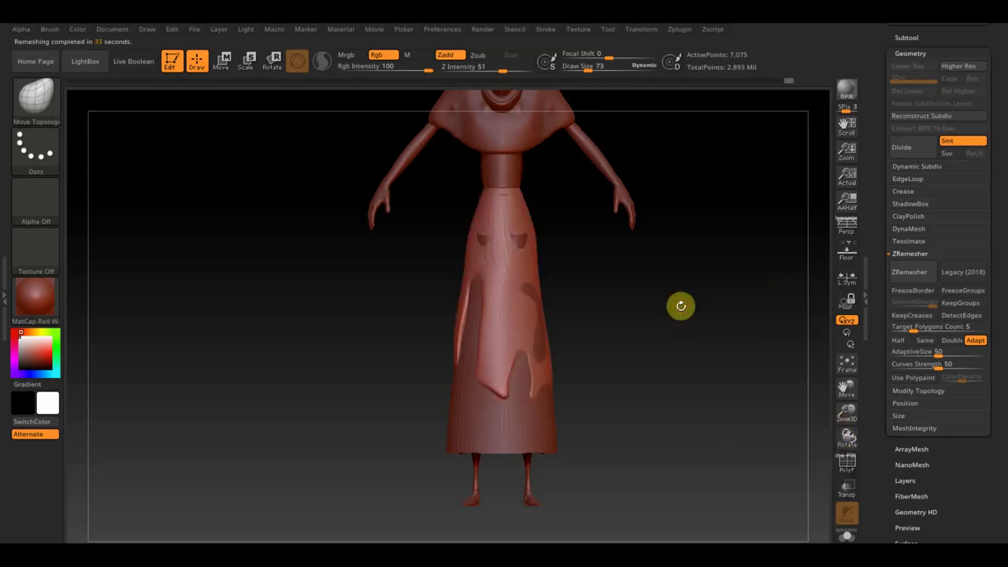
Frame the torso and select the Extract5 cape subtool
left_click_drag(668, 284, 679, 323, "alt")
left_click_drag(670, 261, 673, 420, "alt")
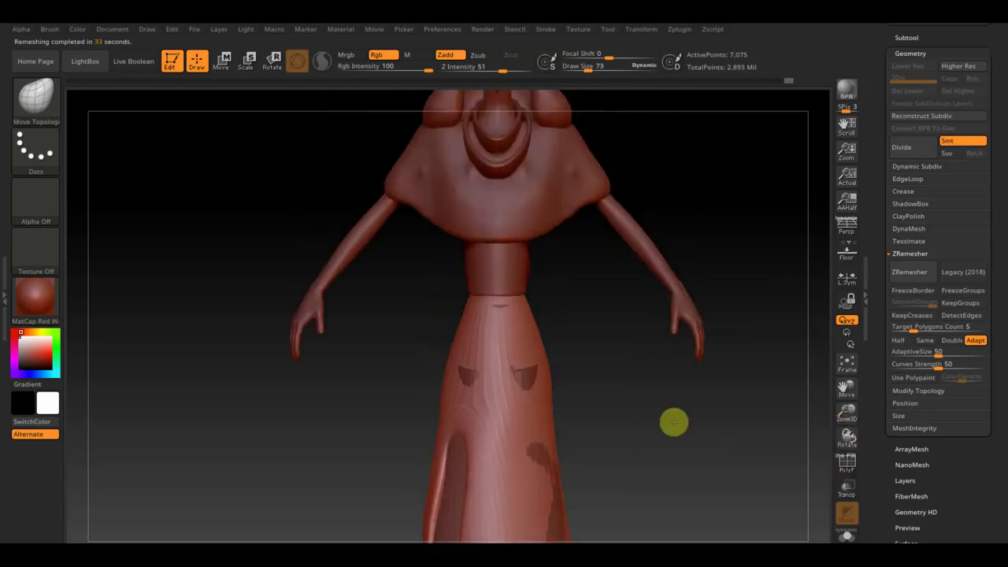
left_click(540, 264, "alt")
left_click_drag(636, 213, 626, 261, "alt")
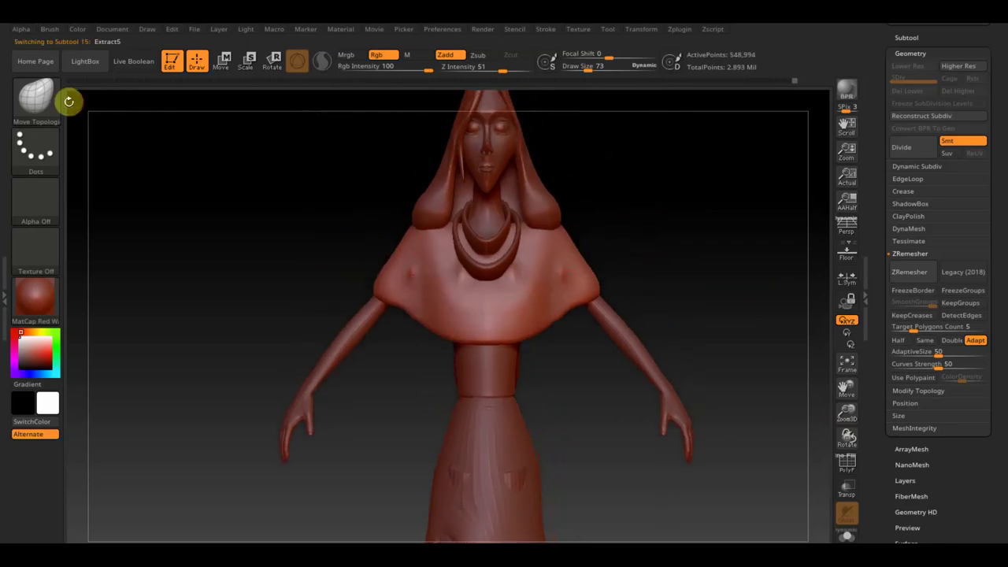
Sculpt fold wrinkles on the cape's chest with ClayBuildup and smooth them
left_click(39, 98)
left_click(153, 116)
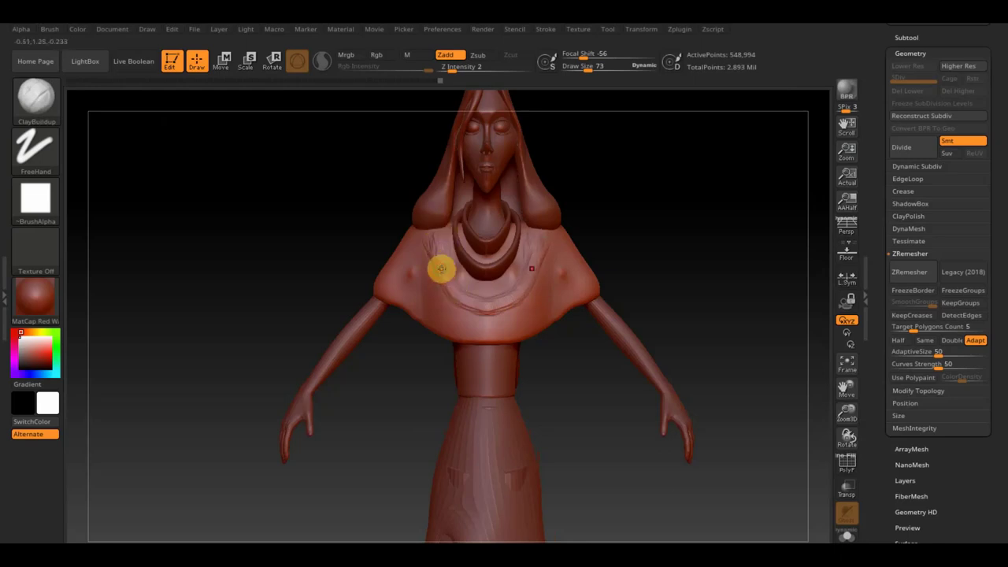
mouse_move(418, 244)
left_mouse_down()
mouse_move(445, 302)
mouse_move(414, 257)
mouse_move(412, 231)
mouse_move(434, 280)
mouse_move(415, 257)
mouse_move(423, 225)
mouse_move(432, 300)
left_mouse_up()
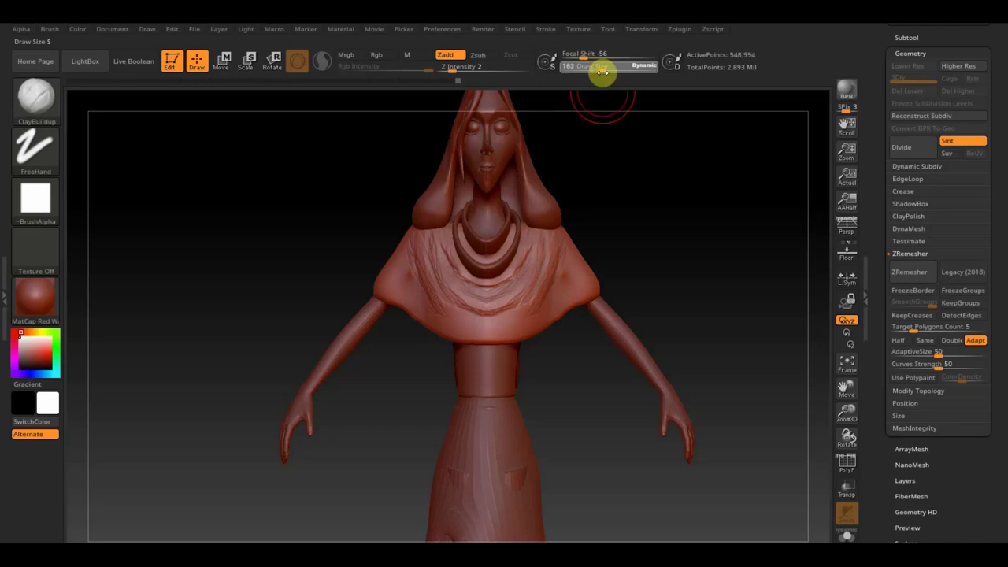
key("shift")
mouse_move(540, 253)
left_mouse_down("shift")
mouse_move(560, 247)
mouse_move(457, 254)
mouse_move(443, 274)
mouse_move(421, 246)
mouse_move(427, 290)
mouse_move(520, 268)
mouse_move(569, 288)
mouse_move(522, 315)
mouse_move(688, 234)
mouse_move(575, 268)
left_mouse_up("shift")
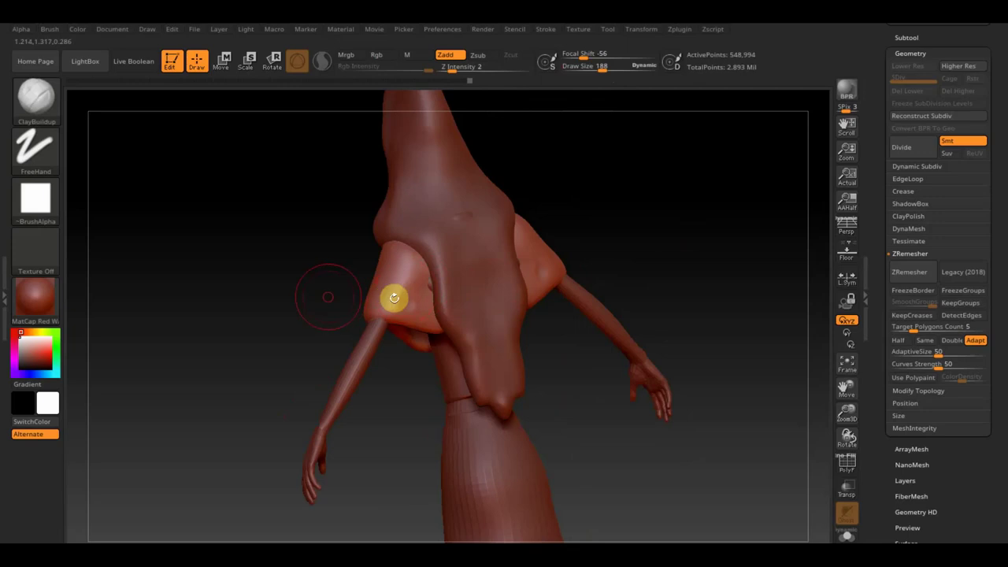
left_click_drag(394, 297, 317, 297)
At Draw Size 86, add fold ridges to the cape's left side and smooth both sides
left_click_drag(599, 67, 555, 124)
mouse_move(401, 312)
left_mouse_down()
mouse_move(407, 285)
mouse_move(382, 258)
left_mouse_up()
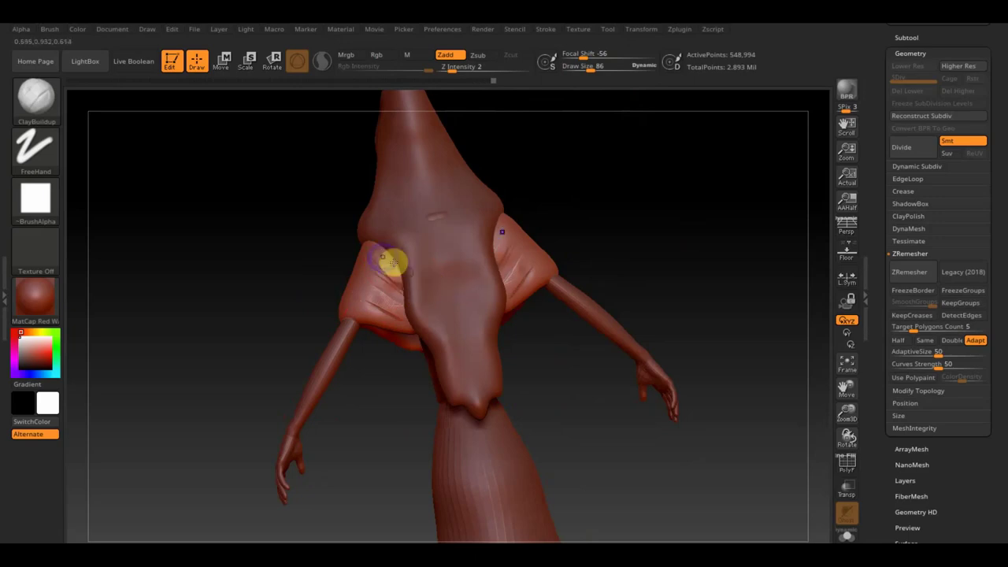
key("shift")
left_click_drag(395, 319, 371, 287, "shift")
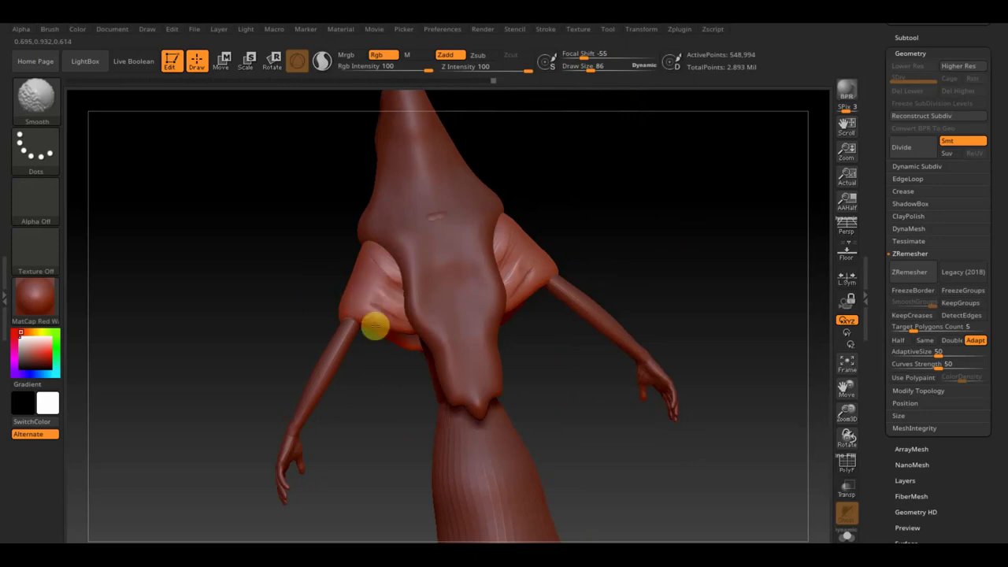
left_click_drag(368, 267, 400, 304, "shift")
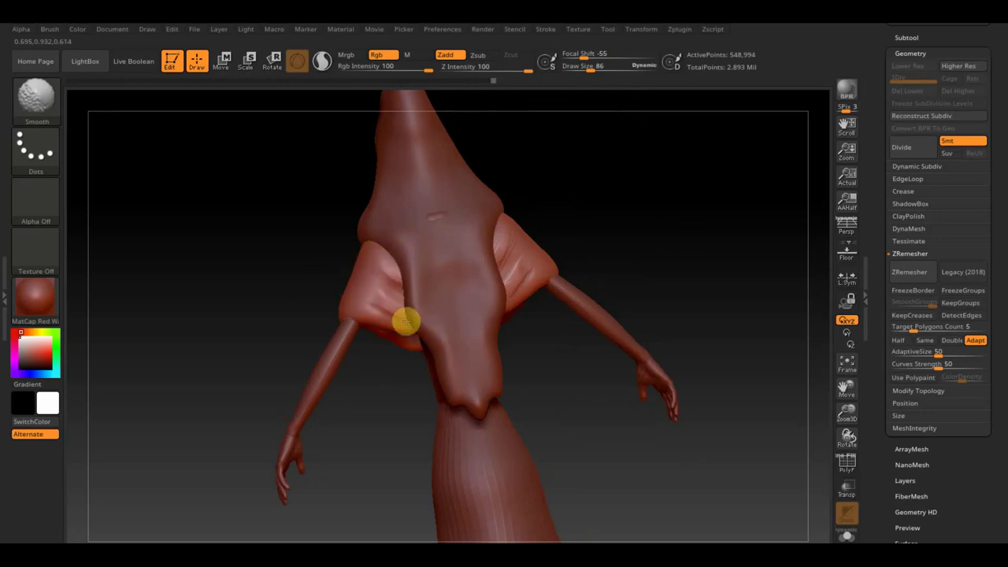
left_click_drag(444, 258, 472, 254, "shift")
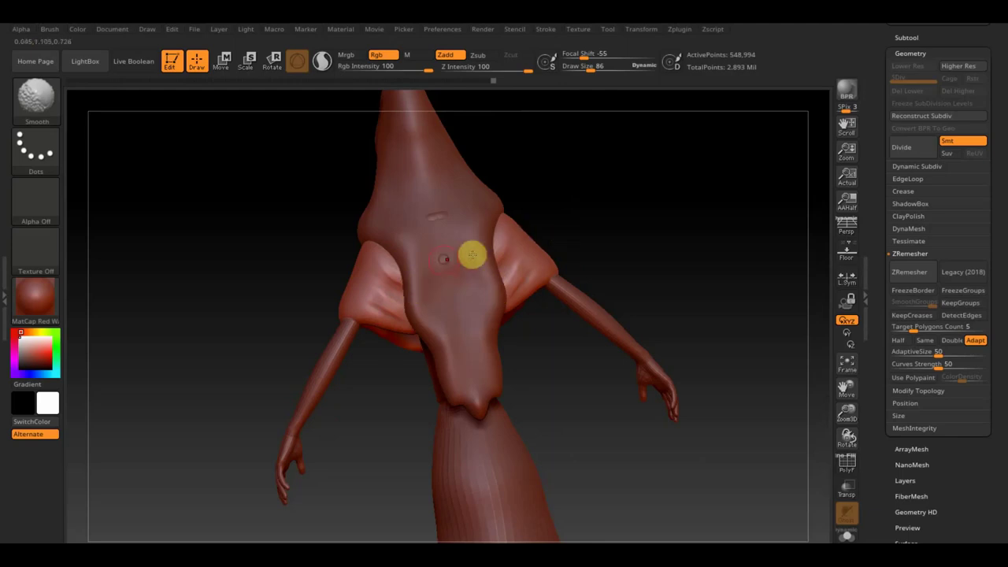
left_click_drag(535, 245, 670, 230)
mouse_move(652, 303)
left_mouse_down()
mouse_move(654, 235)
mouse_move(595, 263)
mouse_move(638, 323)
mouse_move(684, 312)
left_mouse_up()
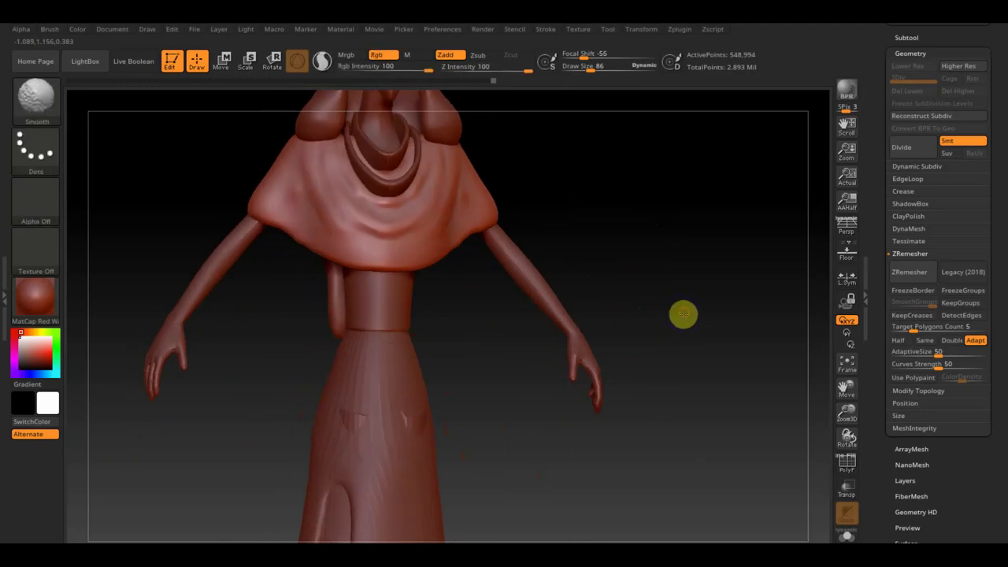
Select another subtool, briefly toggle Spotlight, and smooth the left forearm
left_click(214, 259, "alt")
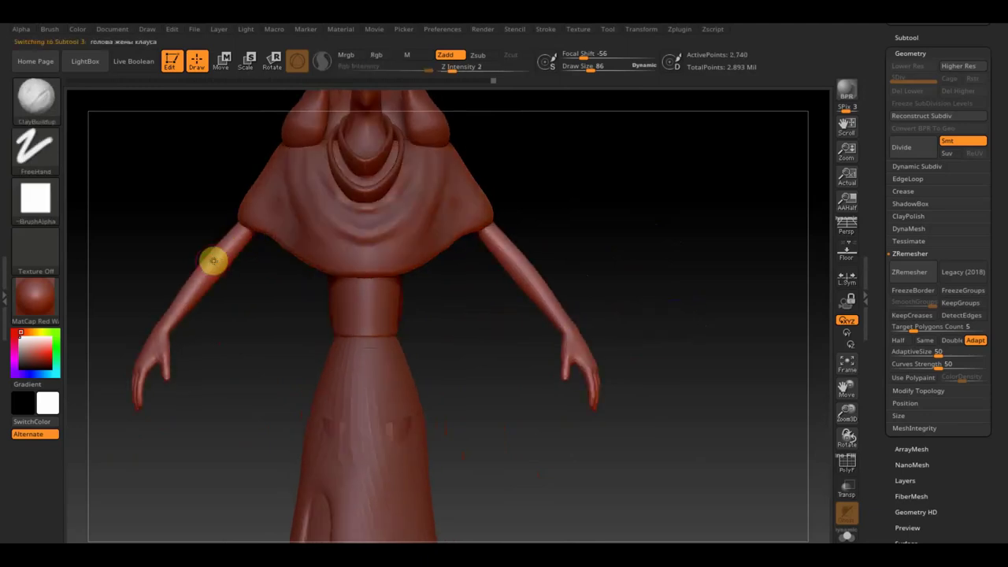
key("shift+z")
mouse_move(701, 168)
left_mouse_down()
mouse_move(702, 349)
mouse_move(646, 315)
left_mouse_up()
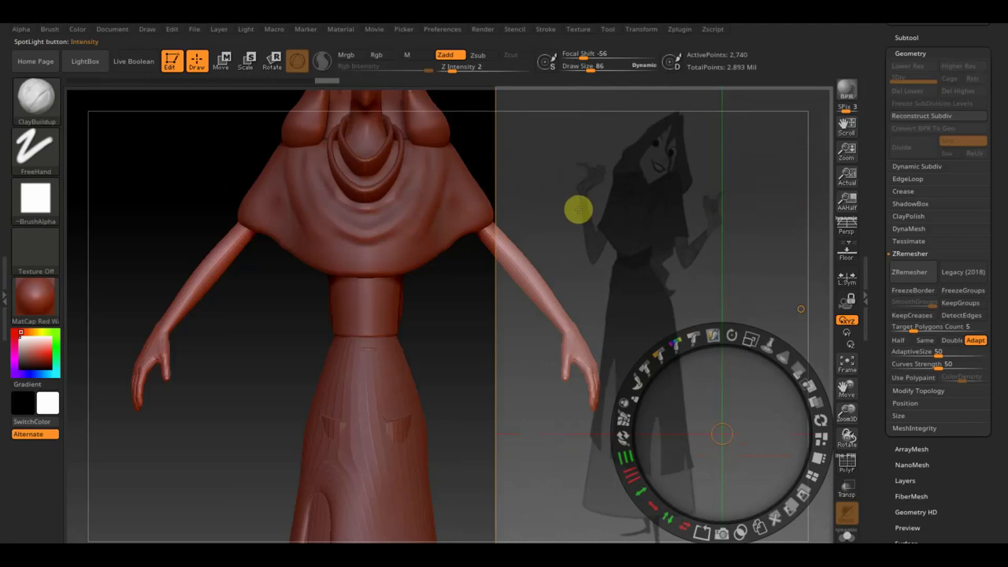
key("shift+z")
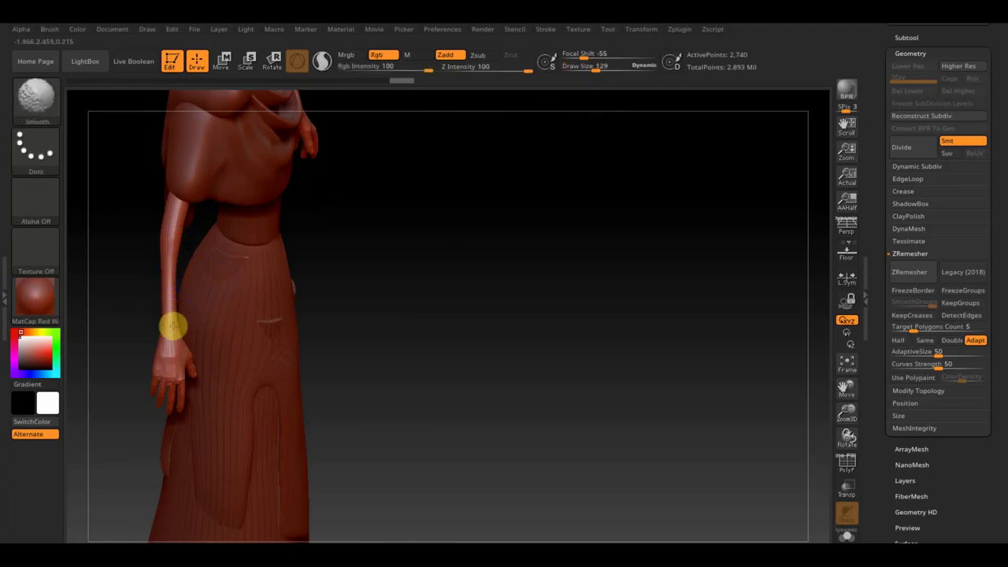
right_click_drag(200, 326, 404, 284)
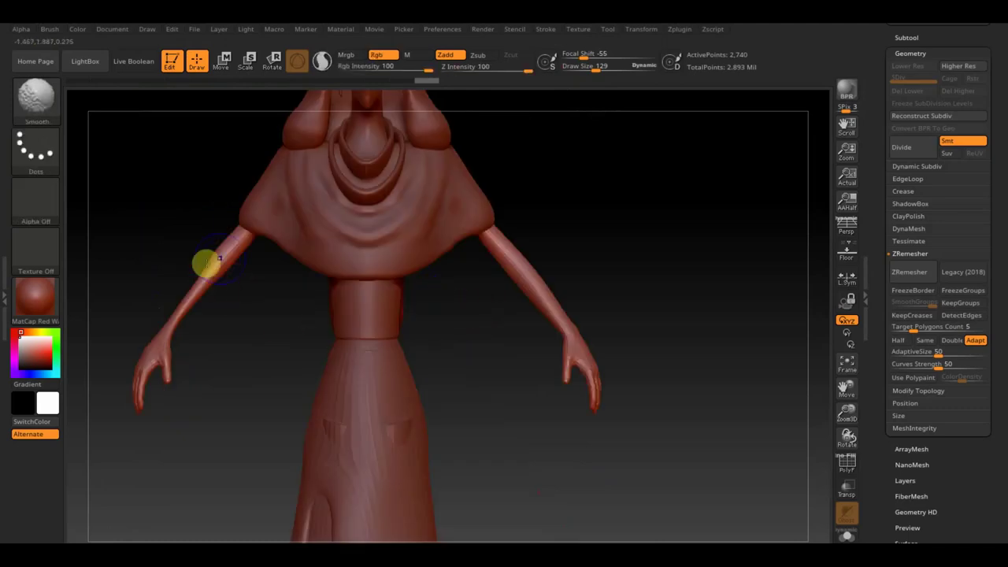
mouse_move(207, 261)
left_mouse_down("shift")
mouse_move(194, 295)
mouse_move(219, 329)
mouse_move(259, 349)
mouse_move(216, 340)
left_mouse_up("shift")
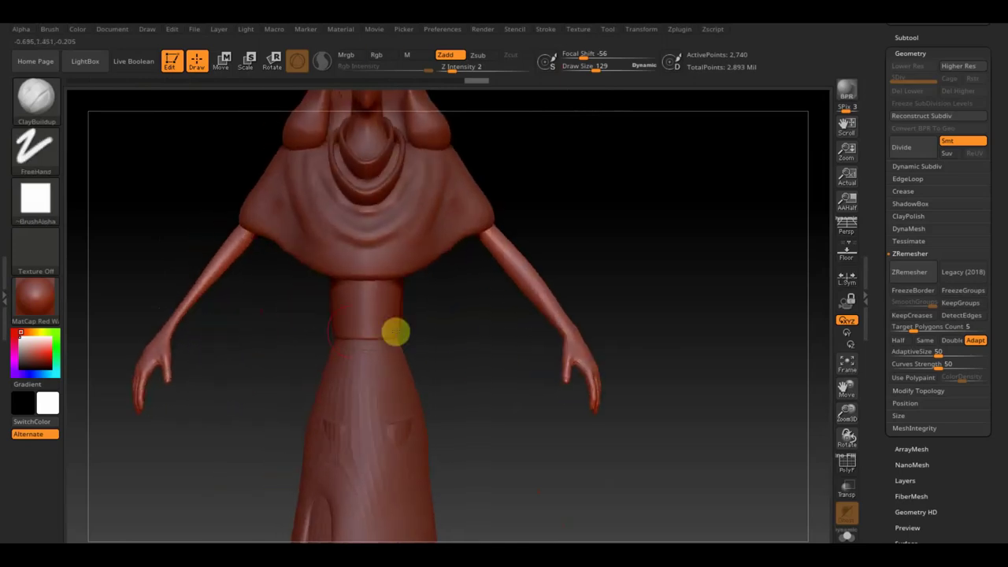
Zoom out and turn all subtool visibility back on to reveal the hair and necklace
left_click(919, 390)
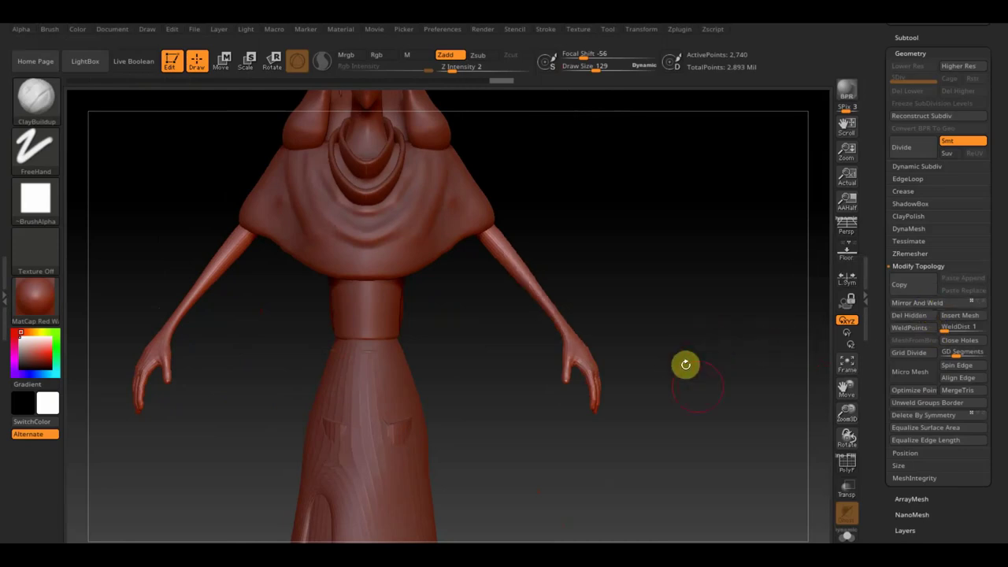
mouse_move(705, 409)
left_mouse_down("alt")
mouse_move(701, 375)
mouse_move(607, 371)
mouse_move(668, 354)
left_mouse_up("alt")
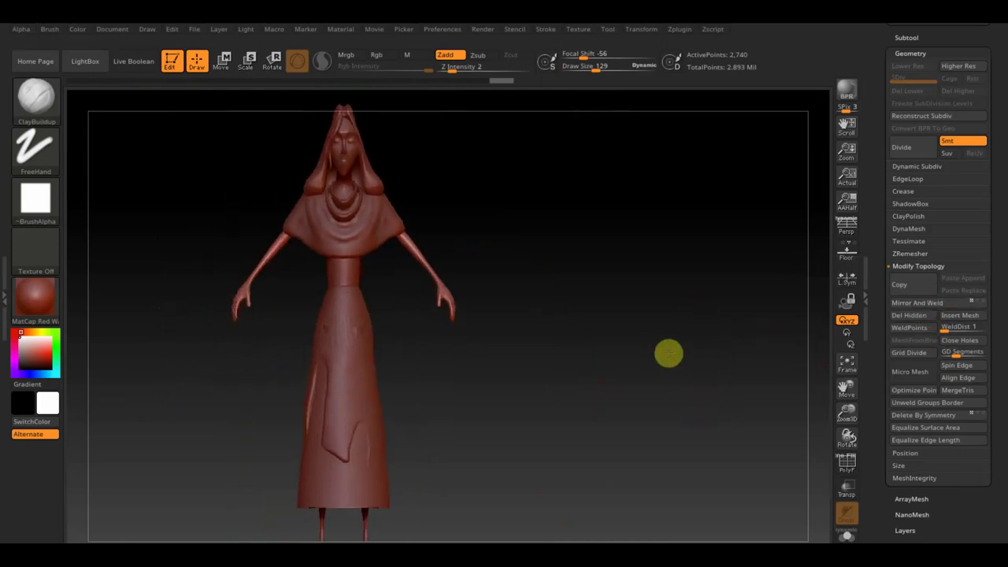
left_click(911, 37)
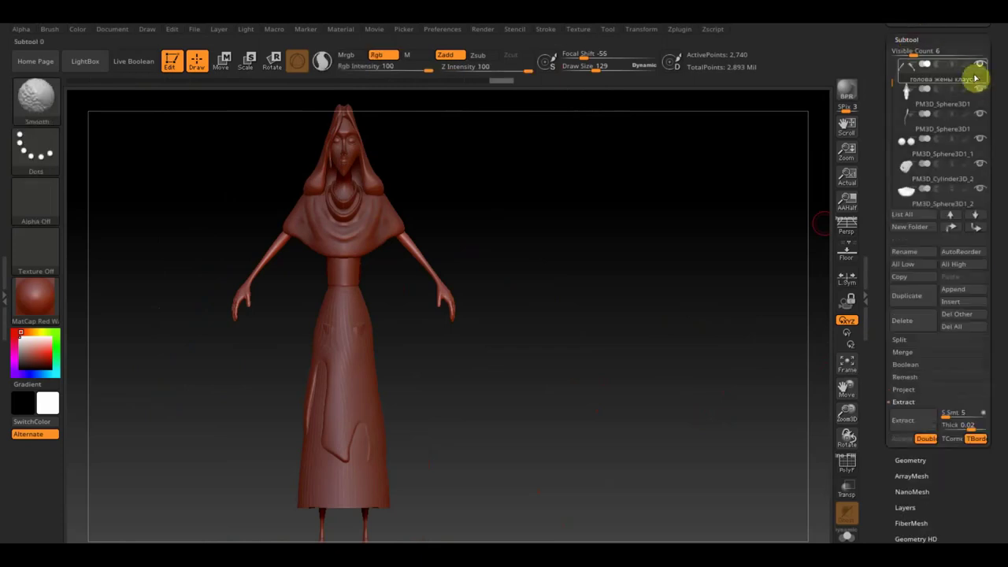
left_click(976, 68)
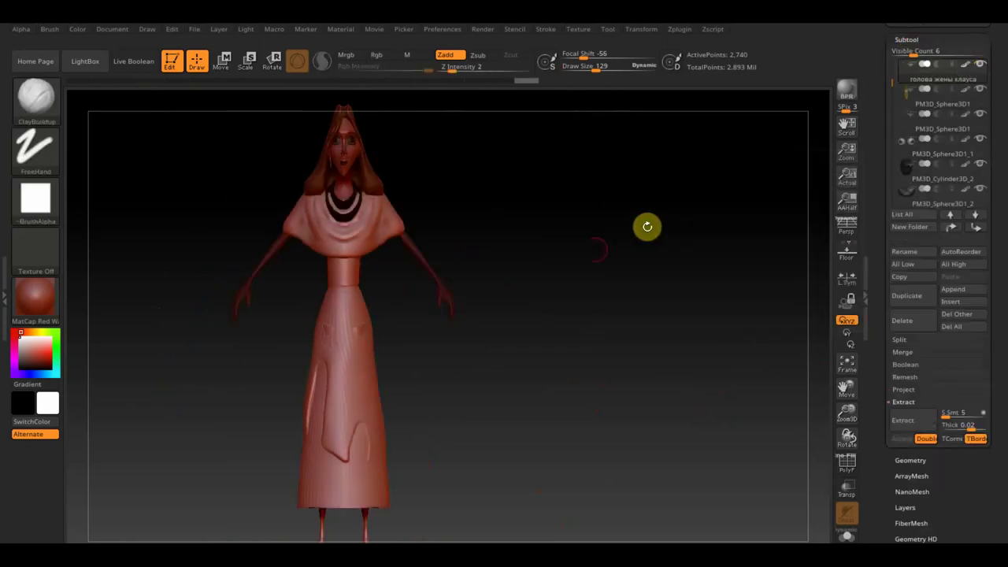
left_click(39, 307)
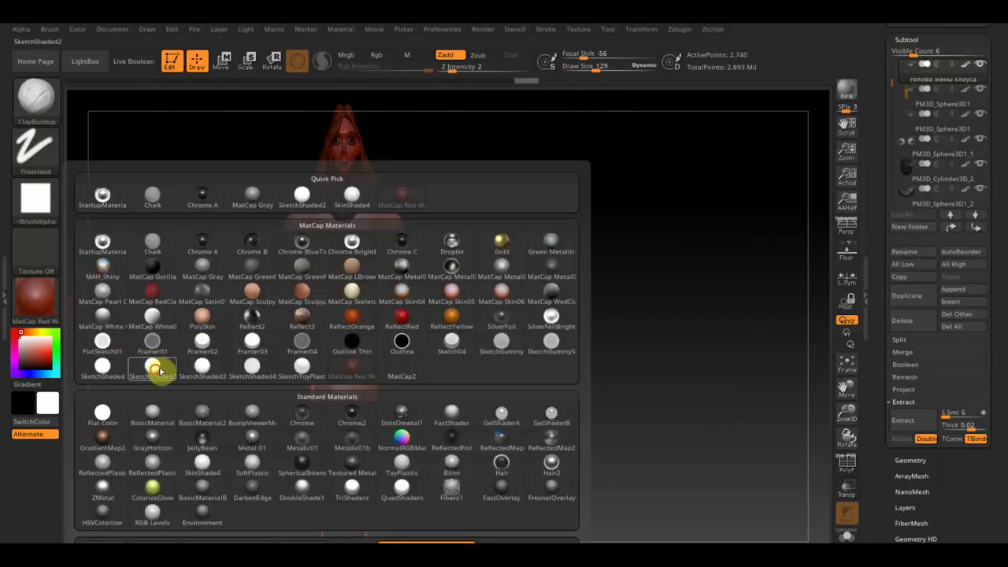
Apply the SketchShaded2 material and set up the Standard brush with Rgb on, Zadd off
left_click(155, 369)
left_click_drag(537, 298, 621, 275, "alt")
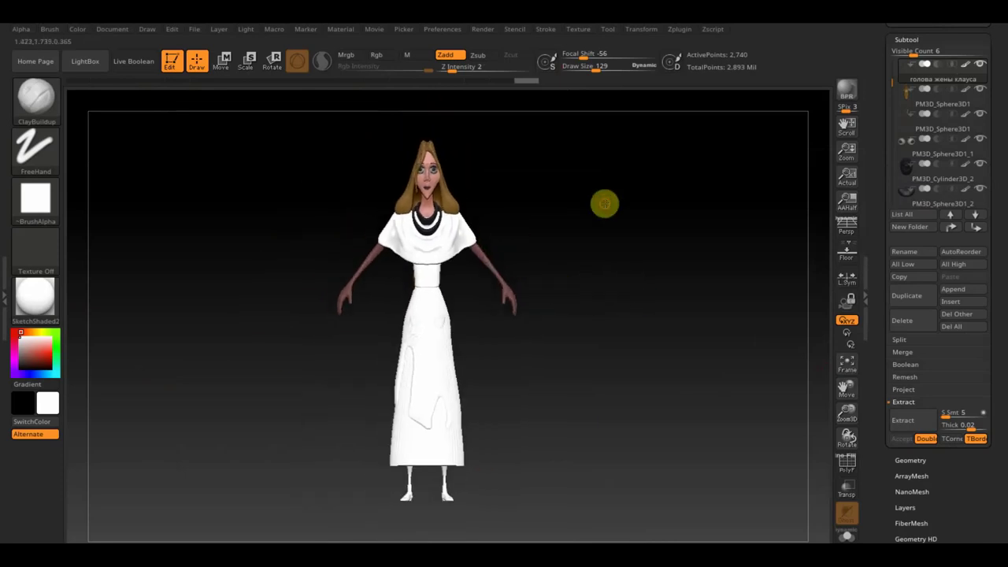
left_click_drag(603, 204, 646, 247, "alt")
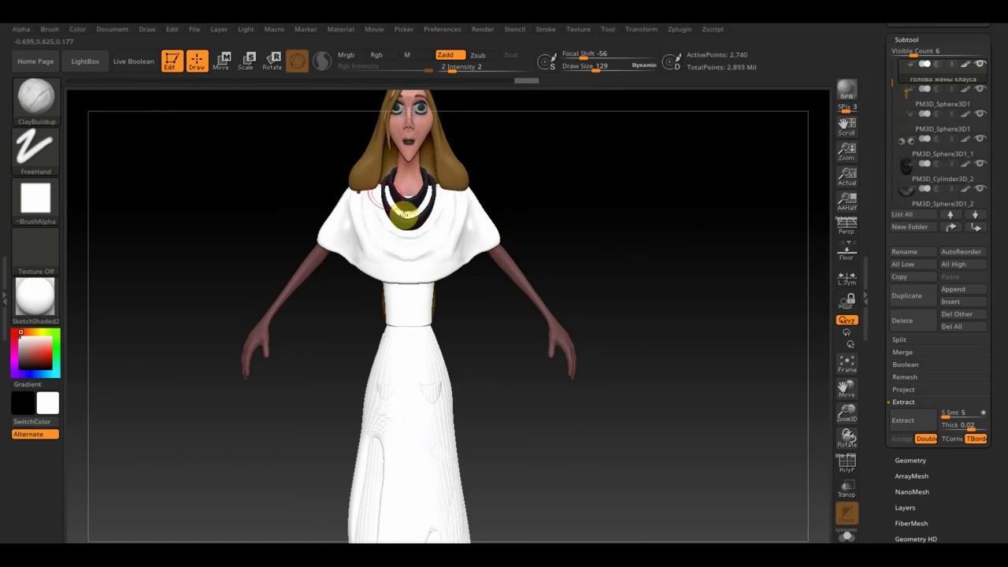
left_click(41, 99)
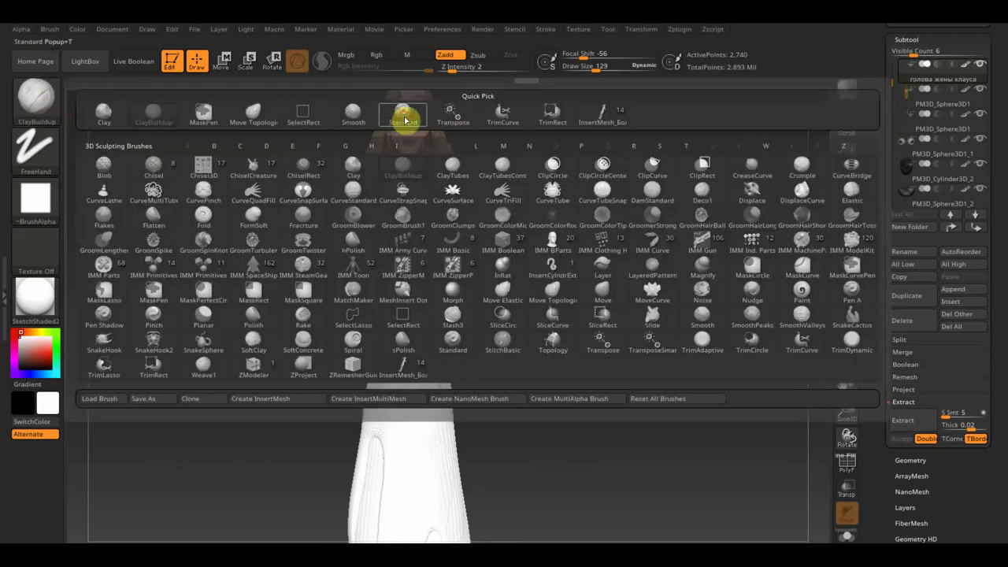
left_click(405, 118)
left_click(377, 54)
left_click(445, 54)
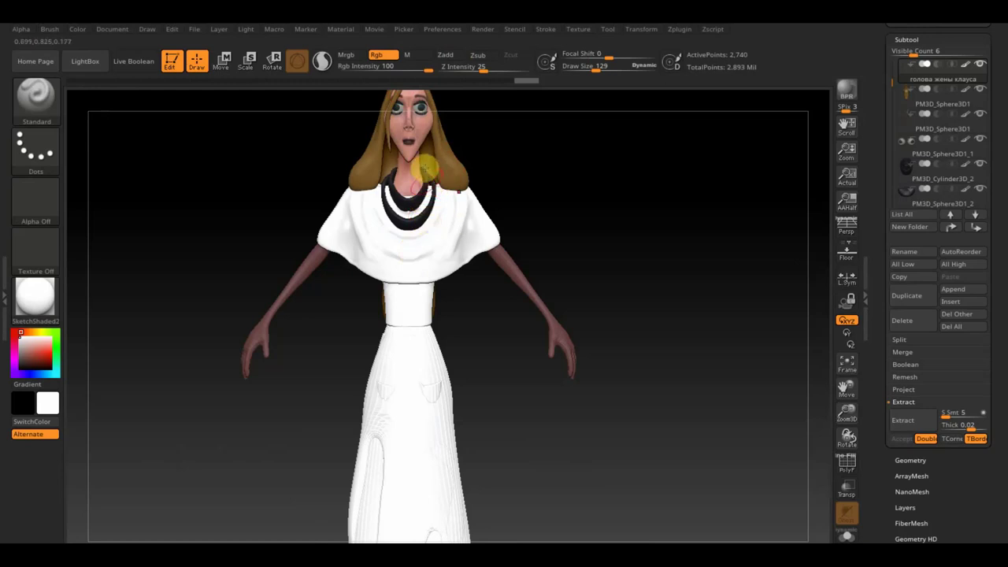
Sample black and paint the whole cape dark at Draw Size 266, checking from the front
key("c")
left_click(455, 241)
mouse_move(455, 244)
left_mouse_down()
mouse_move(432, 227)
mouse_move(459, 198)
mouse_move(410, 189)
mouse_move(390, 219)
mouse_move(385, 198)
mouse_move(312, 247)
mouse_move(342, 200)
mouse_move(329, 225)
left_mouse_up()
left_click_drag(596, 69, 610, 69)
mouse_move(438, 250)
left_mouse_down()
mouse_move(475, 254)
mouse_move(382, 270)
mouse_move(370, 230)
left_mouse_up()
mouse_move(504, 228)
left_mouse_down()
mouse_move(612, 230)
mouse_move(522, 243)
left_mouse_up()
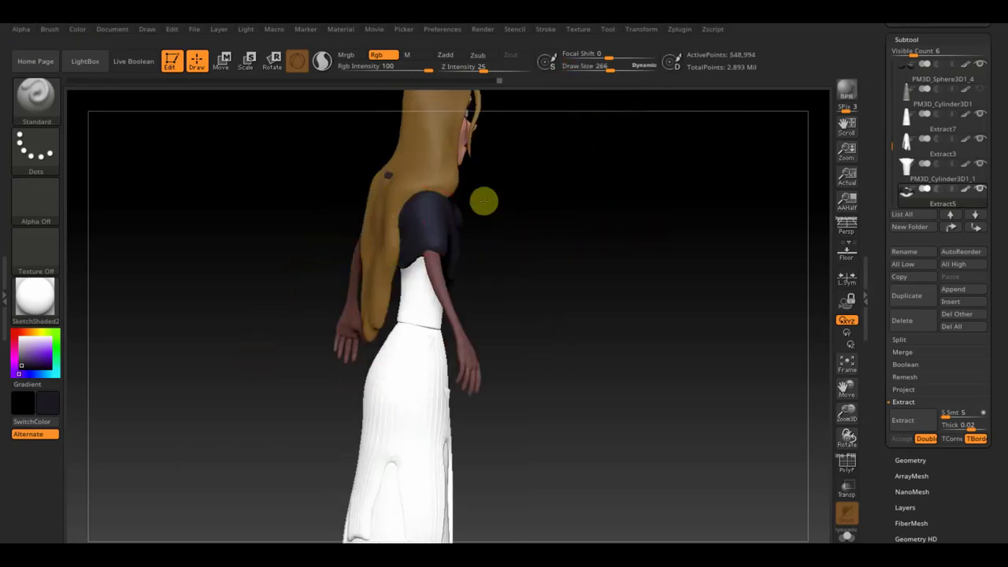
left_click_drag(554, 261, 661, 204)
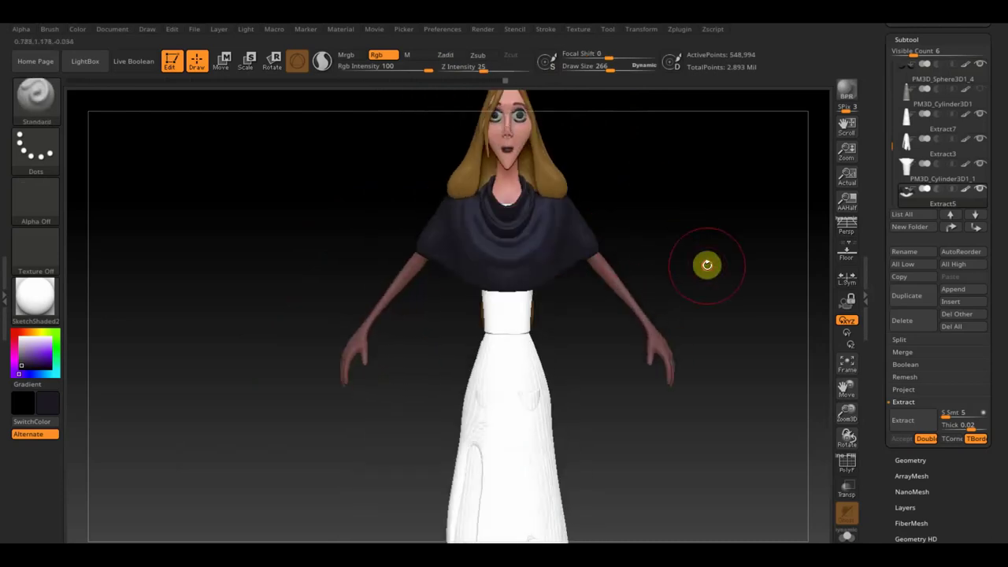
left_click_drag(707, 263, 643, 209, "alt")
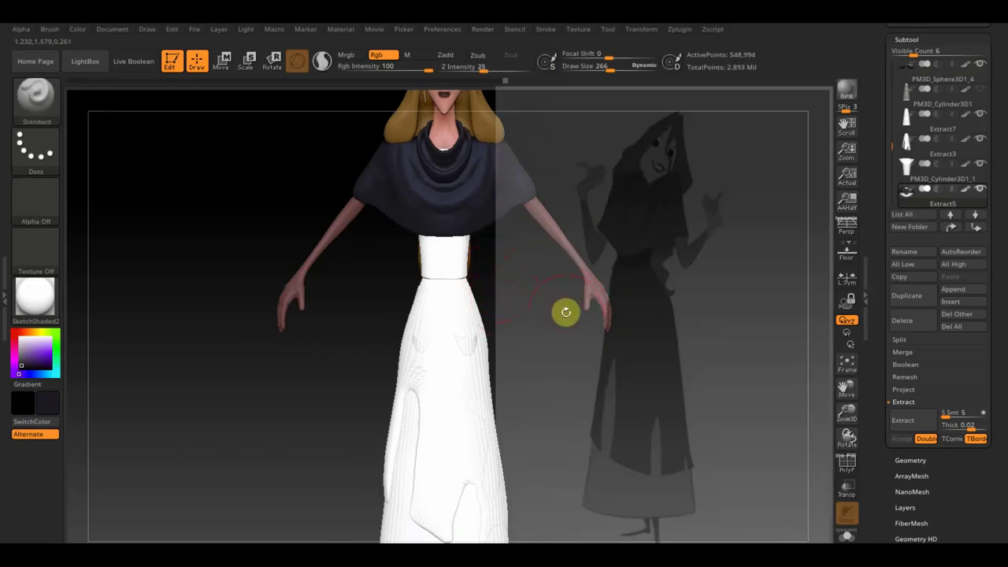
key("a")
key("shift")
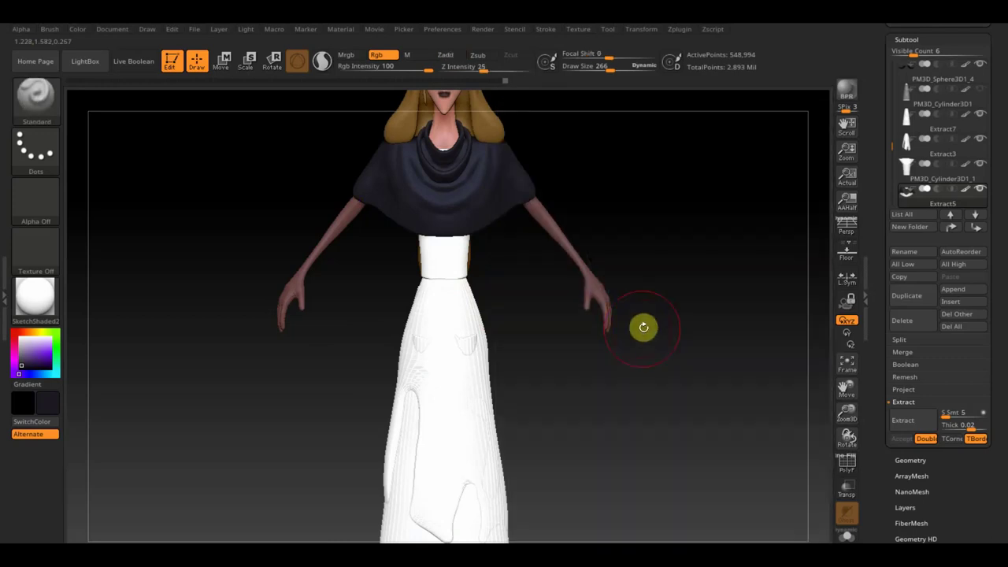
left_click_drag(689, 392, 653, 344, "alt")
left_click(679, 348)
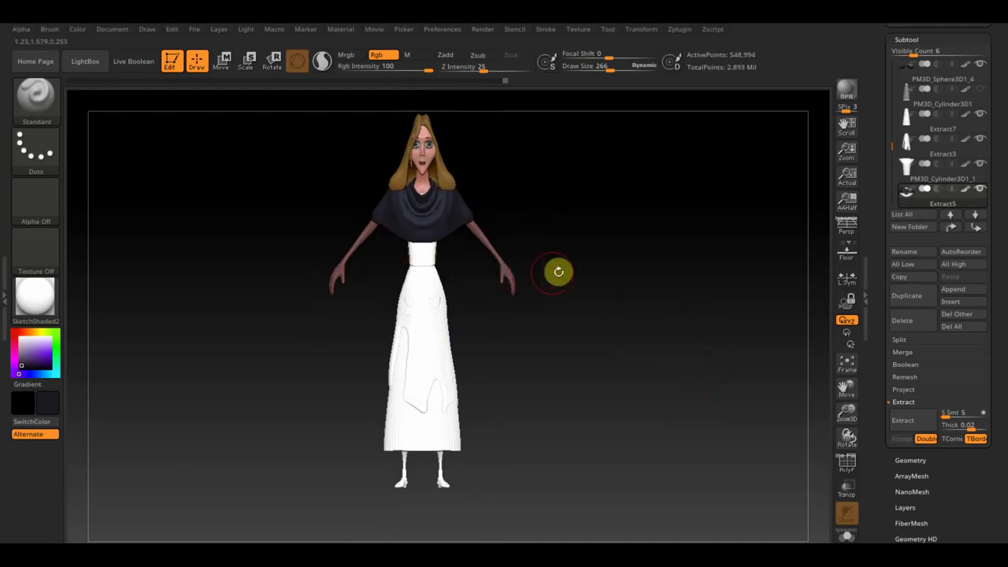
Import the character reference image from the Desktop and show it in Spotlight
left_click(577, 31)
left_click(607, 107)
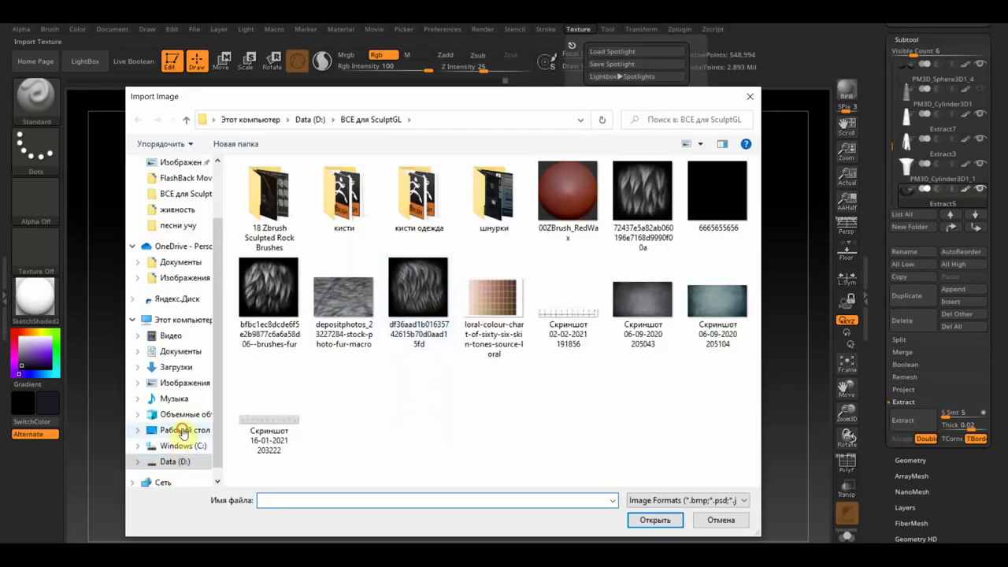
left_click(184, 430)
double_click(717, 207)
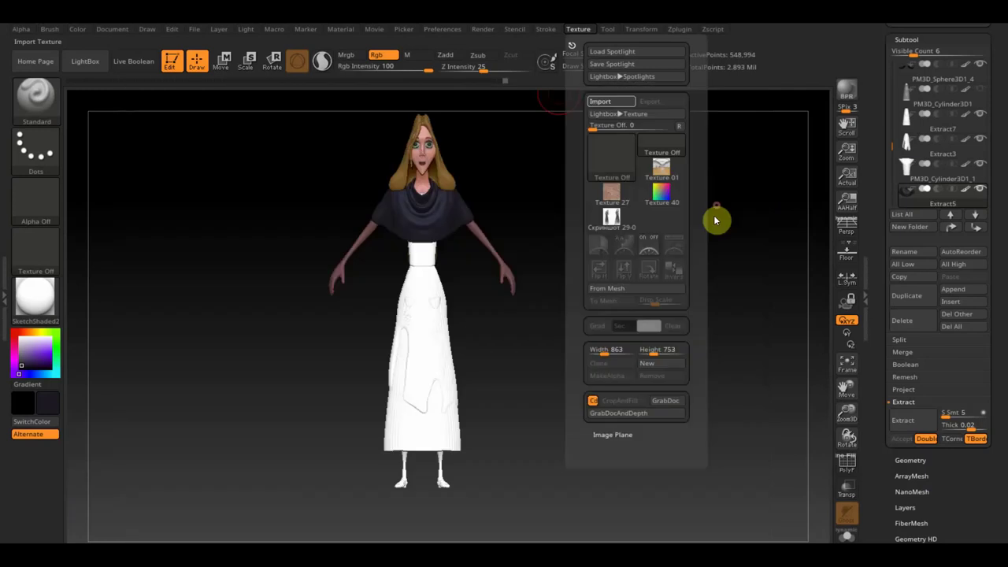
left_click(667, 214)
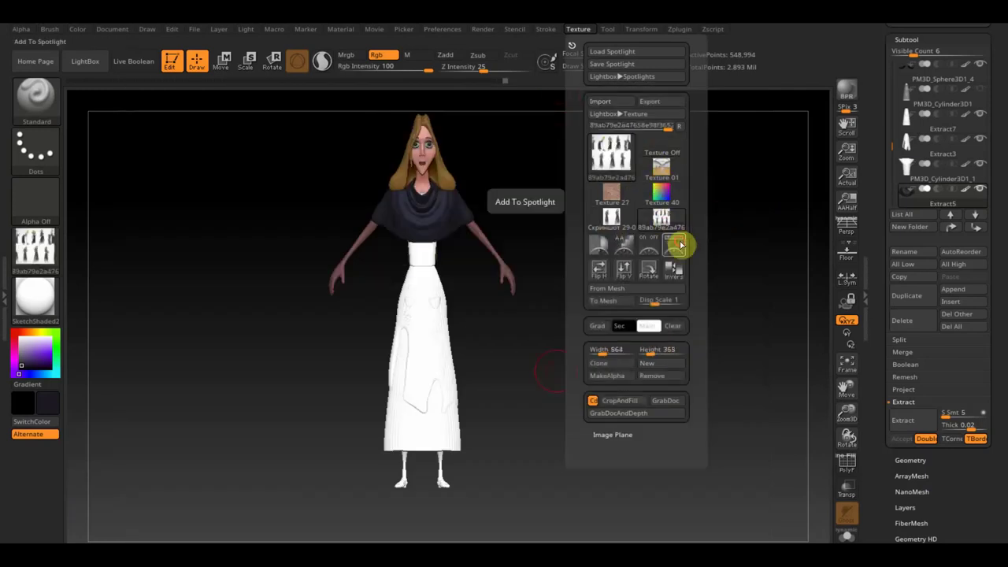
left_click(682, 243)
Scale, reposition and make the reference semi-transparent, aligned with the dark-cloaked figure
mouse_move(469, 222)
left_mouse_down()
mouse_move(527, 277)
mouse_move(601, 405)
left_mouse_up()
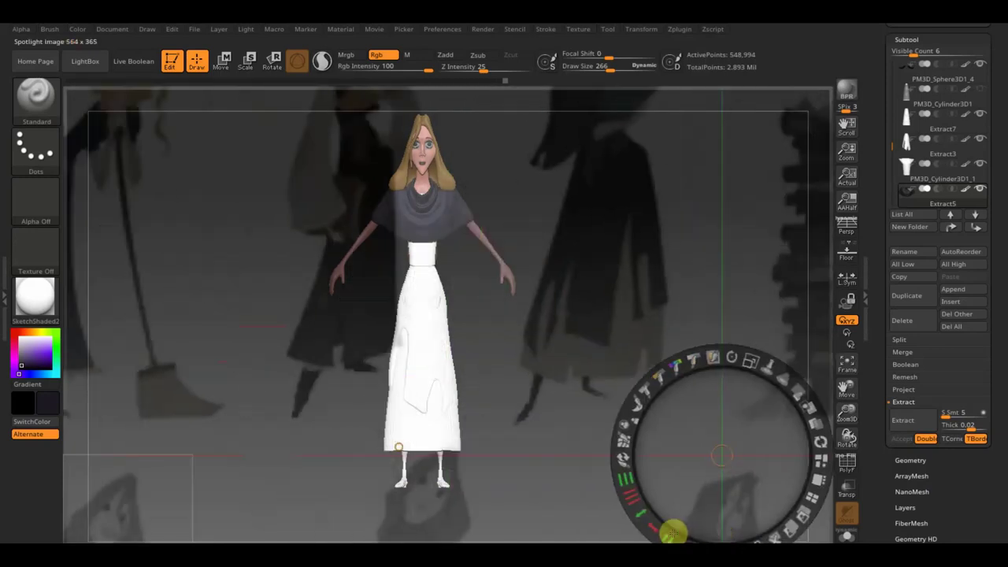
left_click_drag(475, 312, 748, 435)
left_click_drag(762, 384, 821, 532)
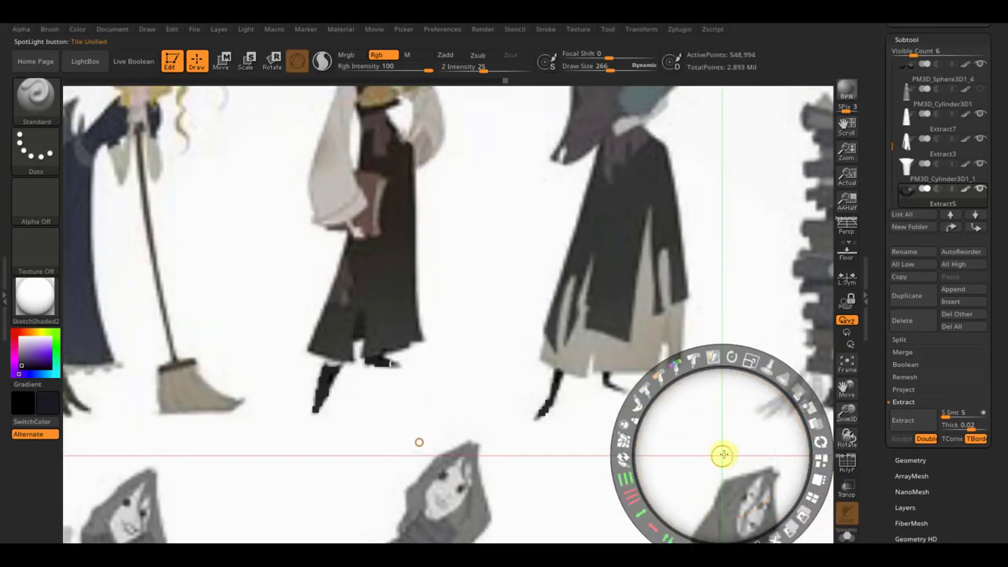
left_click_drag(722, 457, 722, 455)
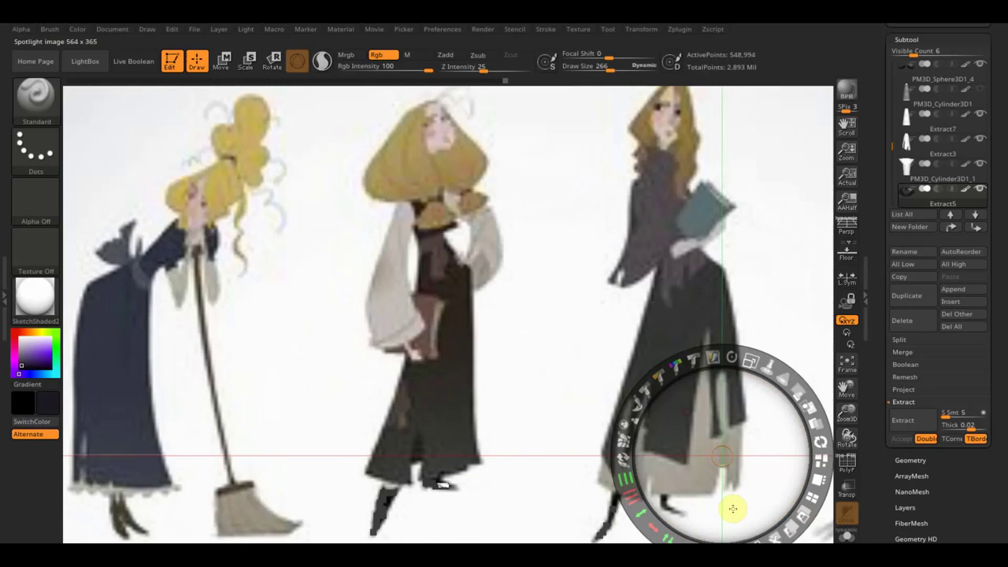
mouse_move(814, 540)
left_mouse_down()
mouse_move(587, 522)
mouse_move(425, 461)
mouse_move(544, 488)
mouse_move(520, 460)
left_mouse_up()
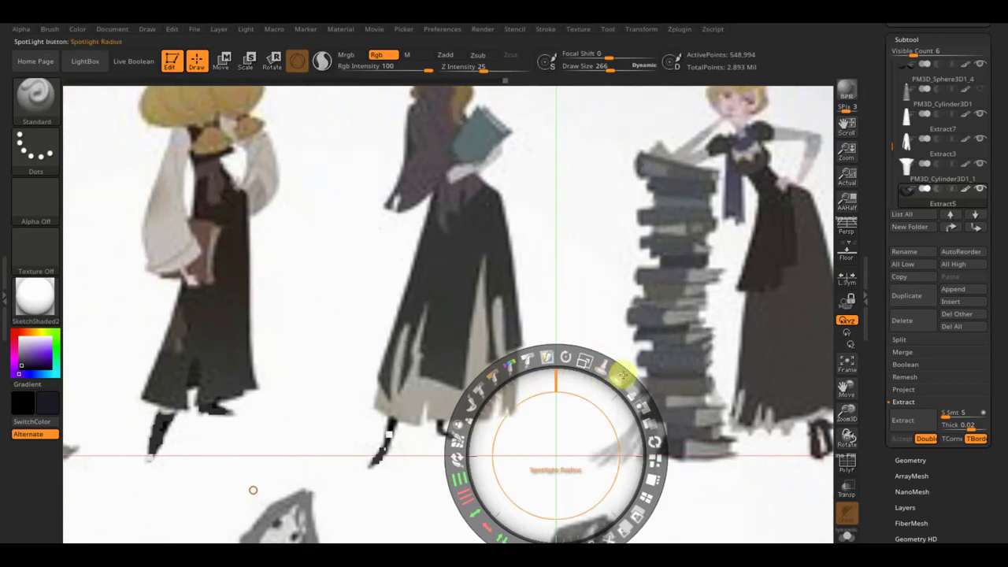
mouse_move(635, 394)
left_mouse_down()
mouse_move(603, 349)
mouse_move(567, 333)
left_mouse_up()
mouse_move(567, 389)
left_mouse_down()
mouse_move(562, 414)
mouse_move(543, 421)
left_mouse_up()
On the Extract3 skirt, paint dark navy over the front and back, leaving a white lower area
key("z")
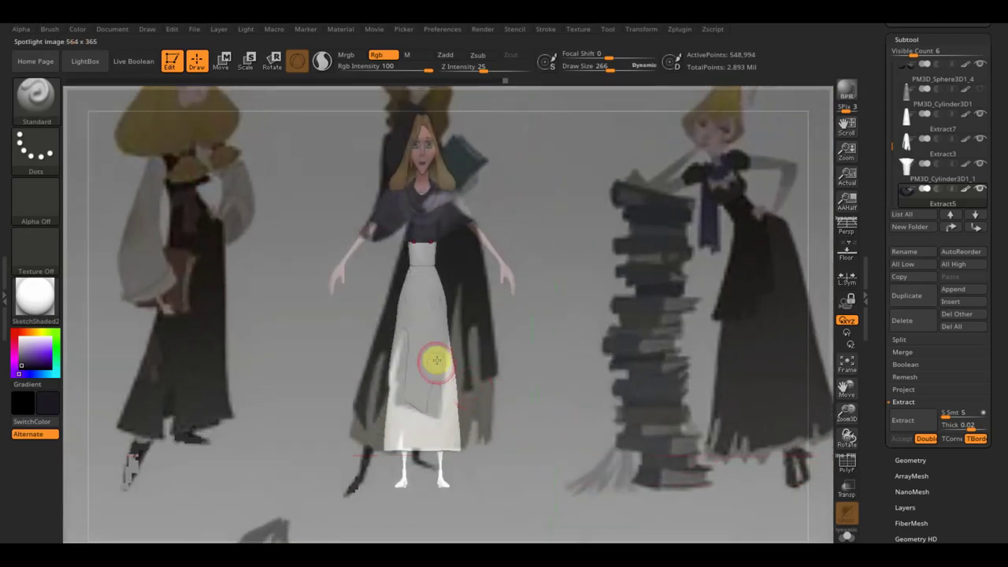
left_click(425, 338, "alt")
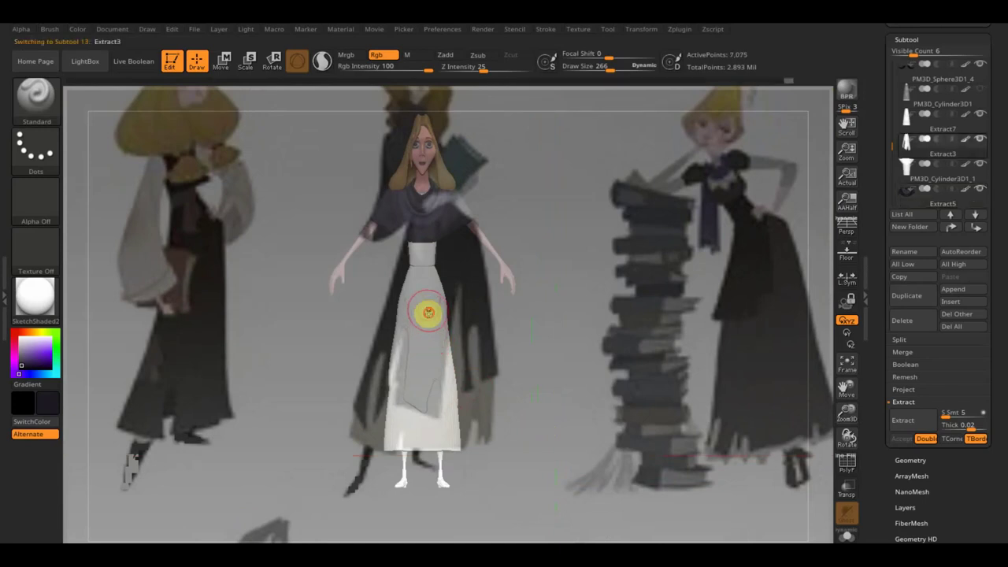
left_click_drag(426, 323, 431, 263)
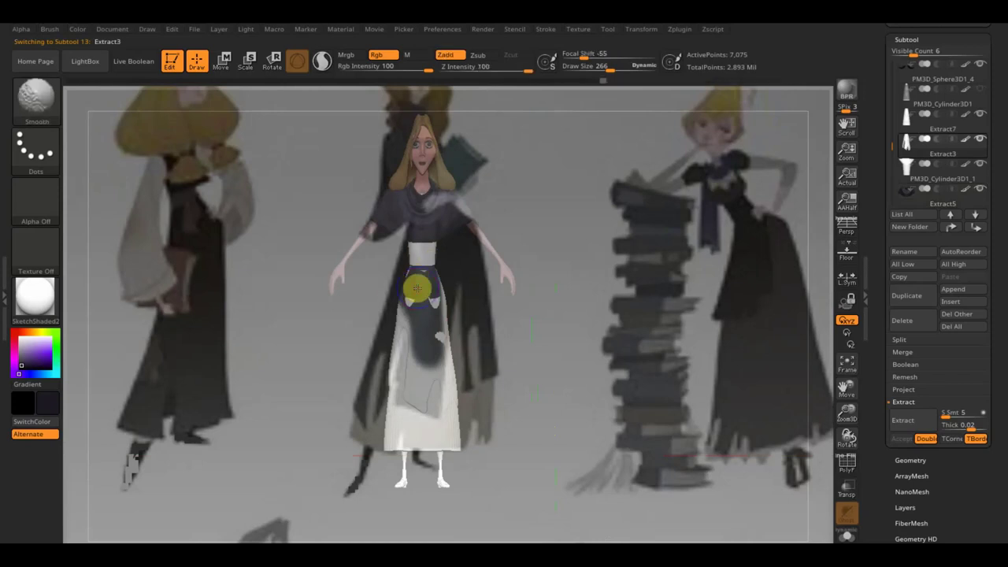
key("shift+z")
mouse_move(430, 307)
left_mouse_down()
mouse_move(419, 376)
mouse_move(428, 386)
mouse_move(391, 315)
left_mouse_up()
mouse_move(462, 263)
left_mouse_down()
mouse_move(407, 286)
mouse_move(454, 291)
mouse_move(441, 313)
mouse_move(537, 376)
mouse_move(465, 387)
mouse_move(427, 279)
mouse_move(417, 320)
mouse_move(428, 360)
mouse_move(456, 355)
mouse_move(418, 352)
mouse_move(412, 407)
mouse_move(486, 306)
mouse_move(457, 322)
left_mouse_up()
mouse_move(522, 361)
left_mouse_down()
mouse_move(452, 378)
mouse_move(443, 303)
left_mouse_up()
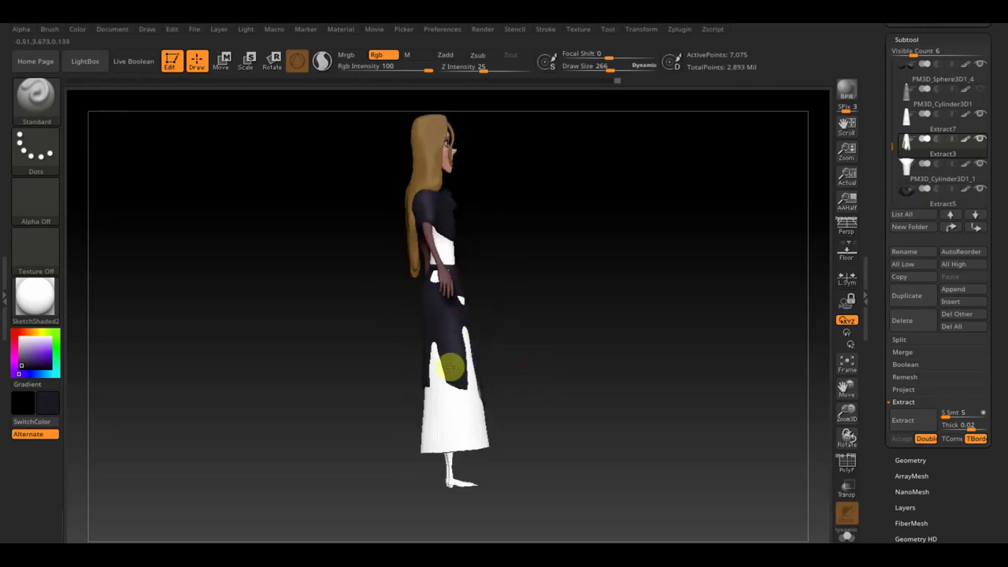
left_click_drag(497, 346, 459, 318)
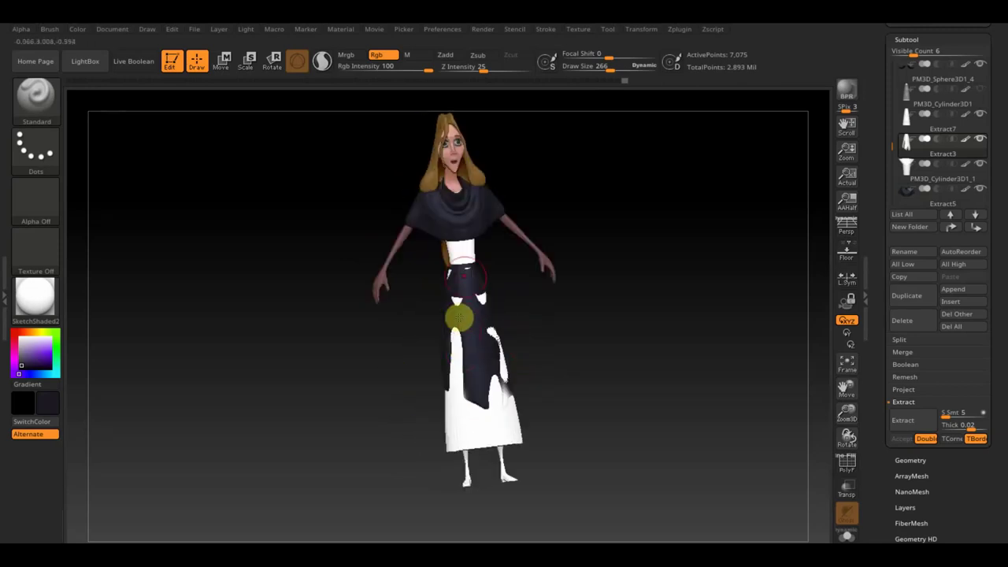
Select PM3D_Cylinder3D1_1 and realign the Spotlight reference with the model, then hide it
left_click(469, 245, "alt")
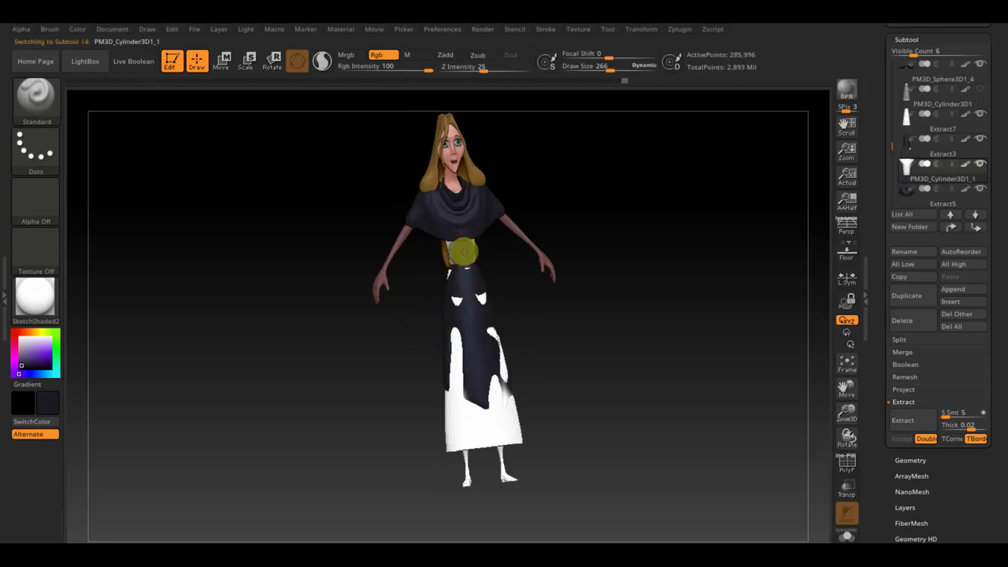
left_click_drag(504, 276, 523, 278)
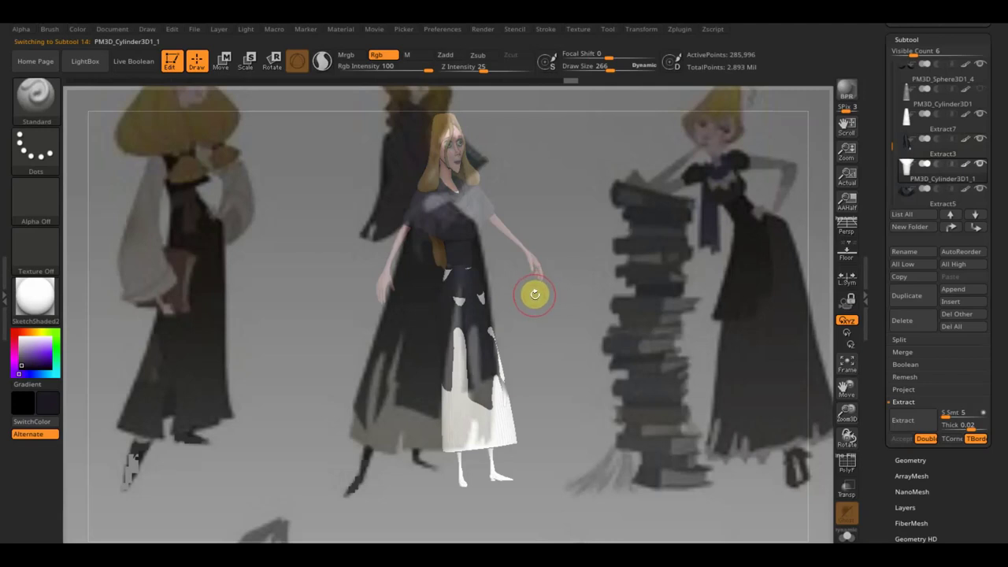
key("z")
mouse_move(540, 416)
left_mouse_down()
mouse_move(606, 452)
mouse_move(568, 447)
left_mouse_up()
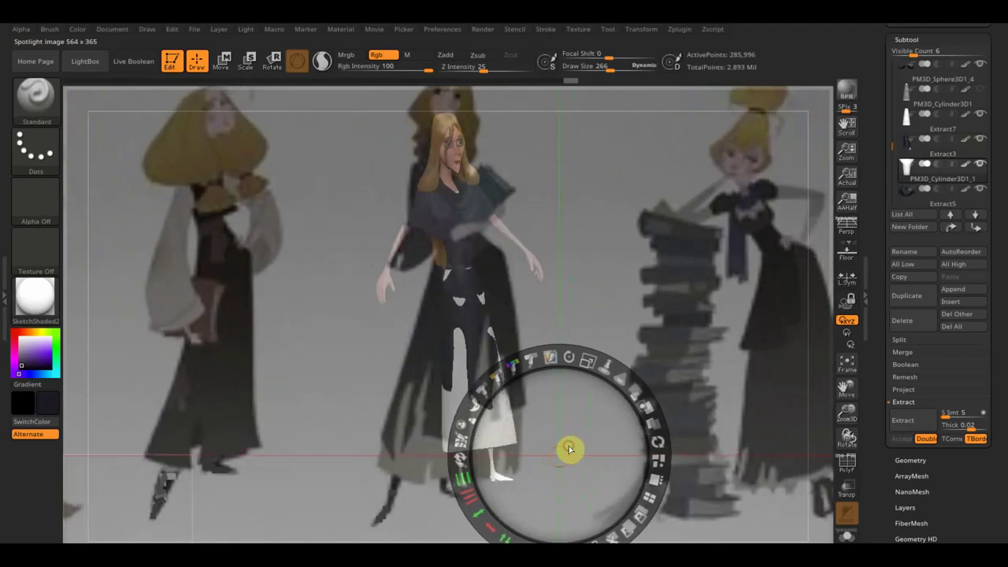
key("z")
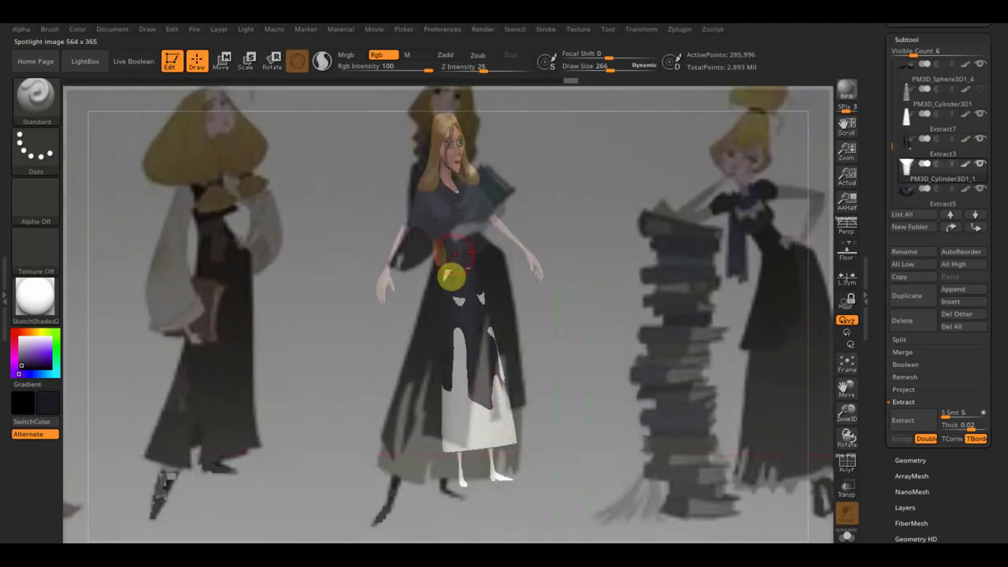
key("shift+z")
mouse_move(459, 252)
right_mouse_down()
mouse_move(501, 270)
mouse_move(469, 254)
right_mouse_up()
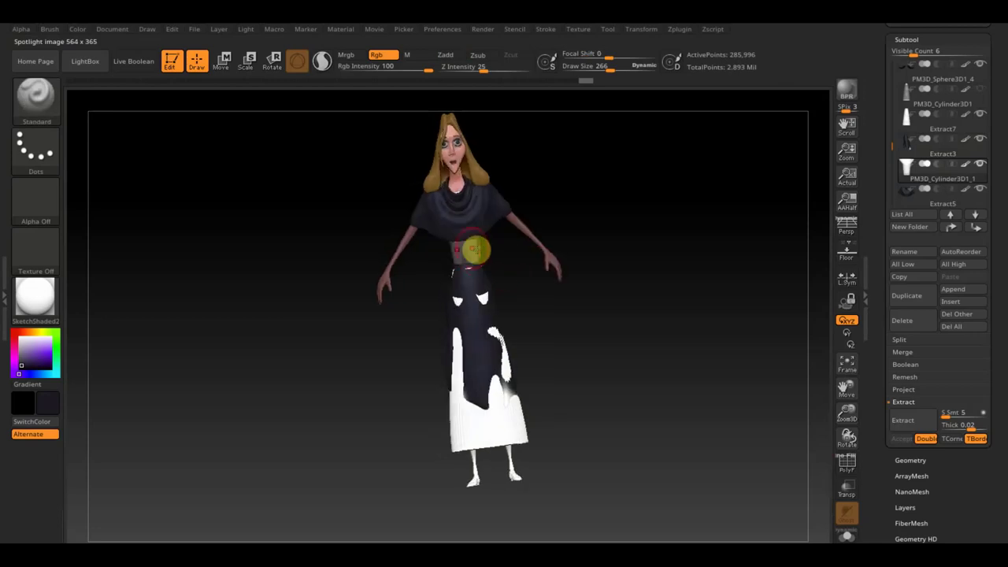
Rotate to check the skirt, then enlarge and reposition the reference overlay and select Extract7
key("shift")
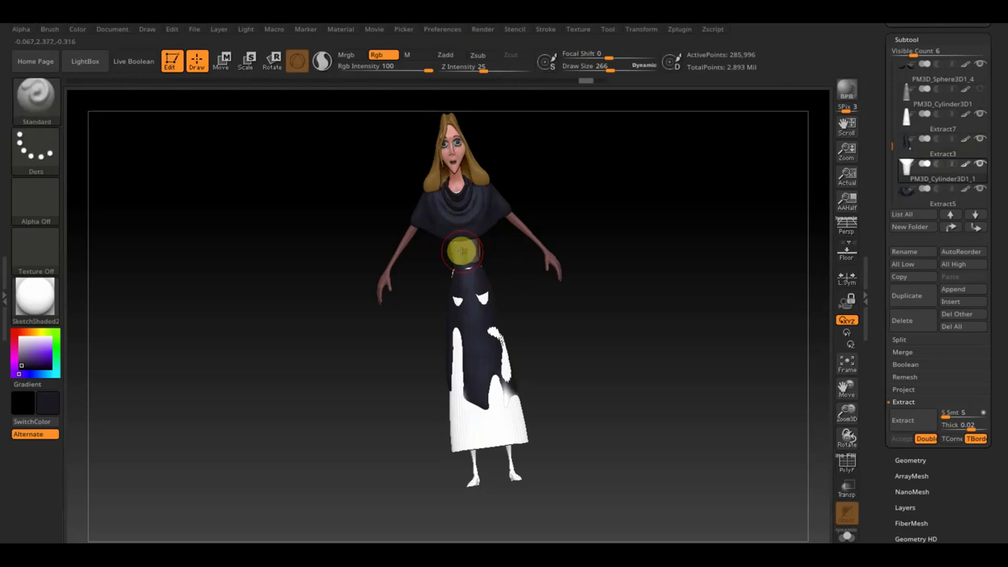
mouse_move(477, 273)
right_mouse_down()
mouse_move(473, 299)
mouse_move(388, 307)
mouse_move(420, 283)
right_mouse_up()
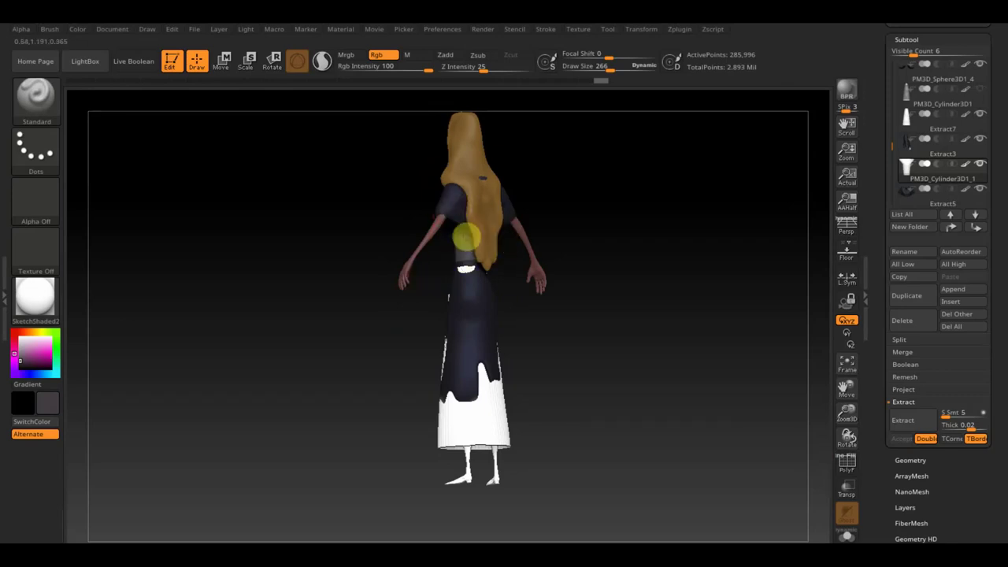
mouse_move(635, 236)
right_mouse_down()
mouse_move(738, 237)
mouse_move(730, 265)
right_mouse_up()
mouse_move(700, 376)
right_mouse_down()
mouse_move(693, 326)
mouse_move(702, 306)
right_mouse_up()
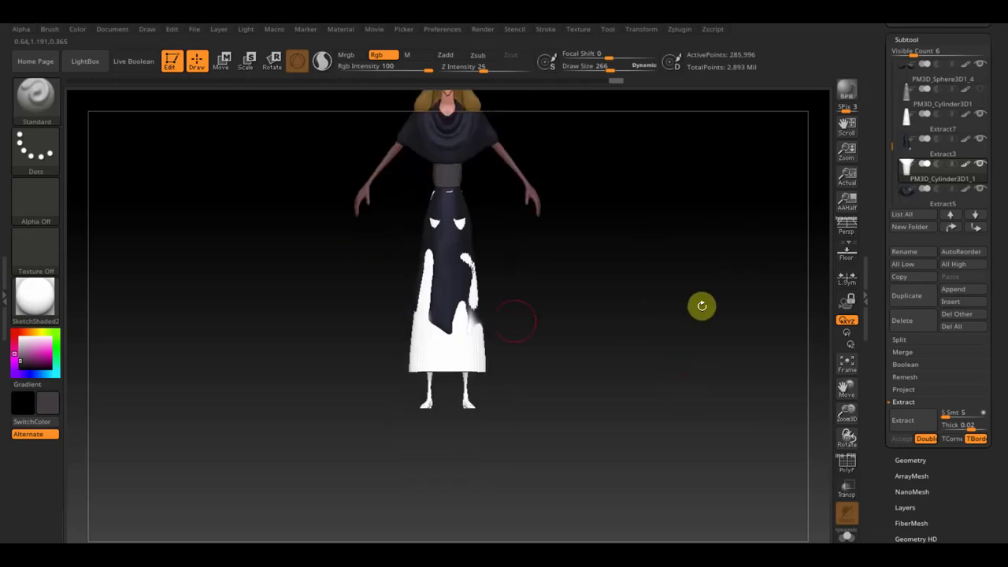
key("shift+z")
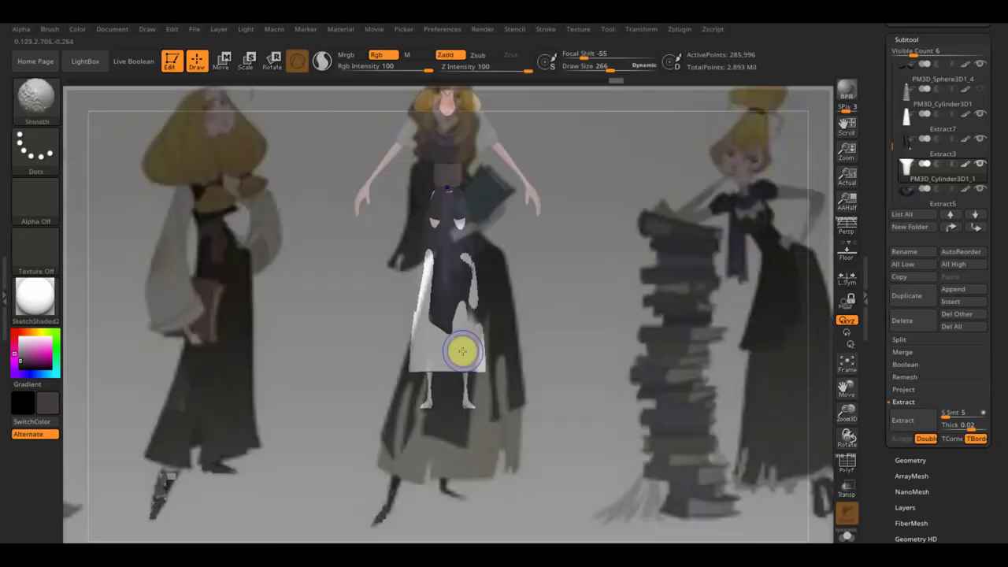
key("z")
left_click_drag(551, 425, 471, 335)
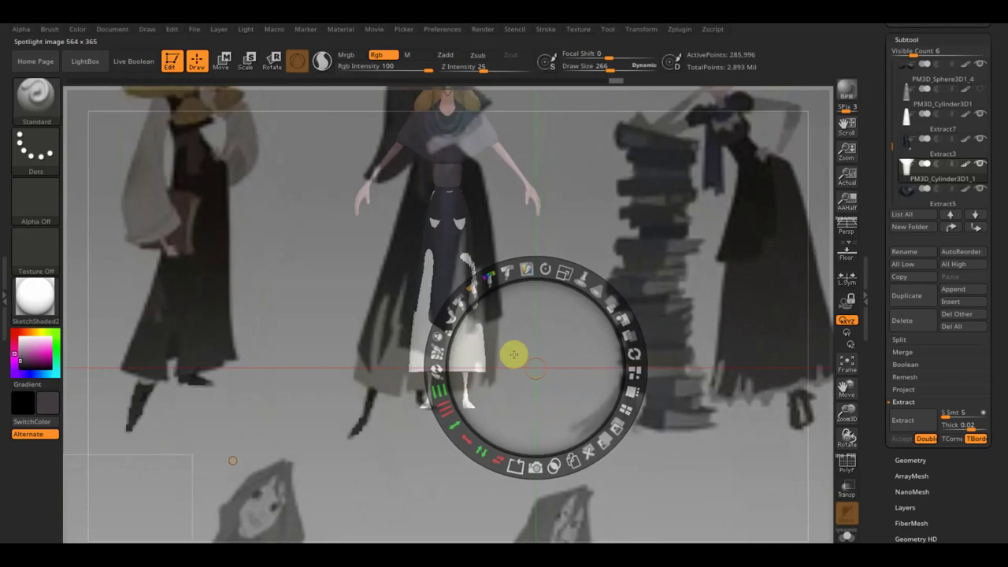
key("z")
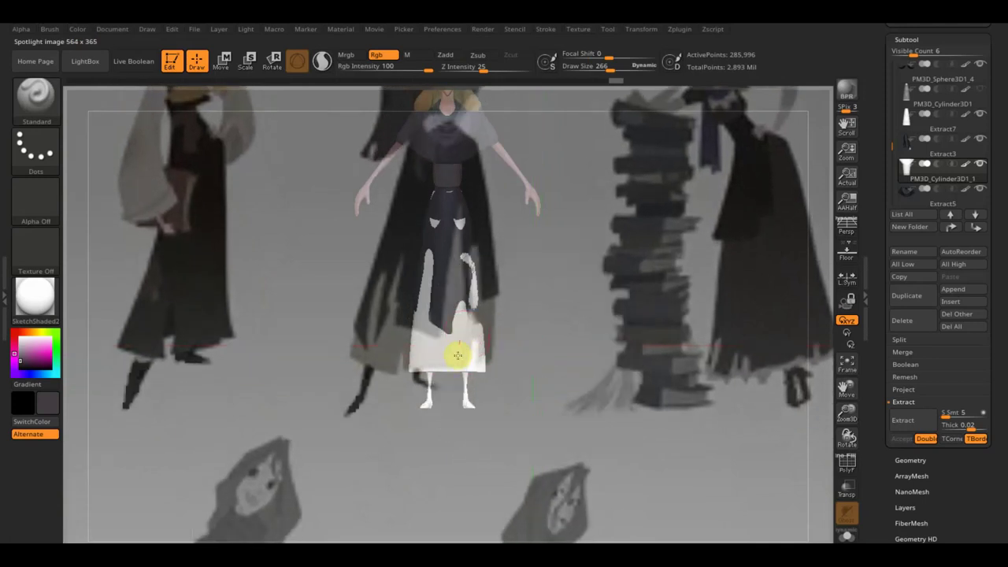
left_click(455, 356, "alt")
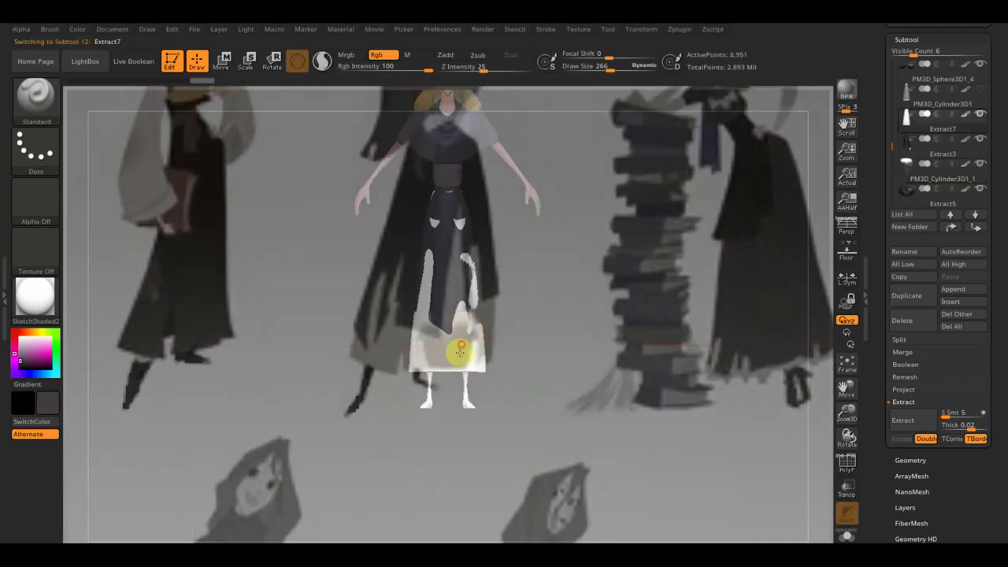
Paint the Extract7 skirt's lower hem light beige at draw size 482, covering all sides
key("shift+z")
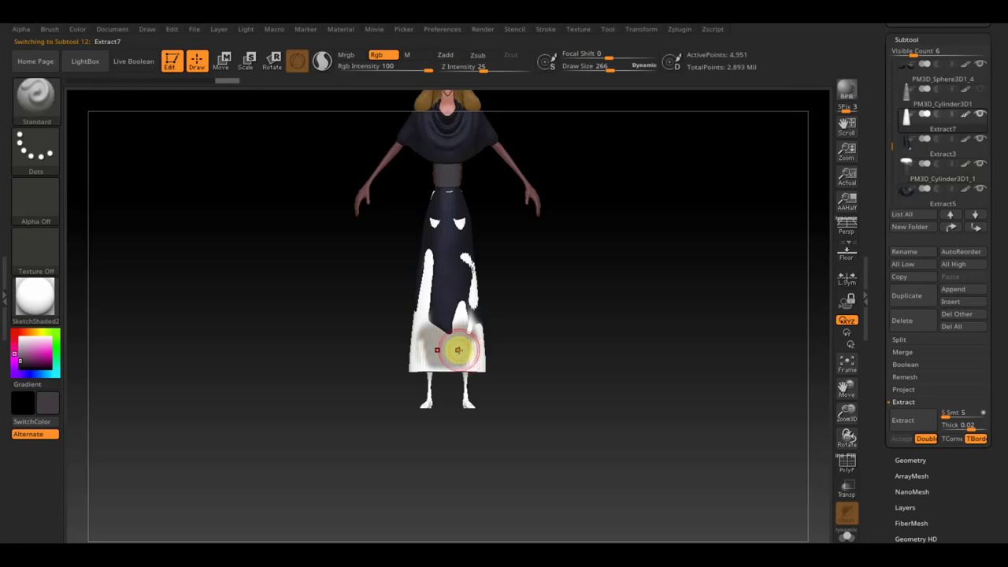
key("c")
mouse_move(461, 331)
left_mouse_down()
mouse_move(459, 234)
mouse_move(490, 347)
left_mouse_up()
mouse_move(461, 349)
right_mouse_down()
mouse_move(478, 365)
mouse_move(443, 362)
right_mouse_up()
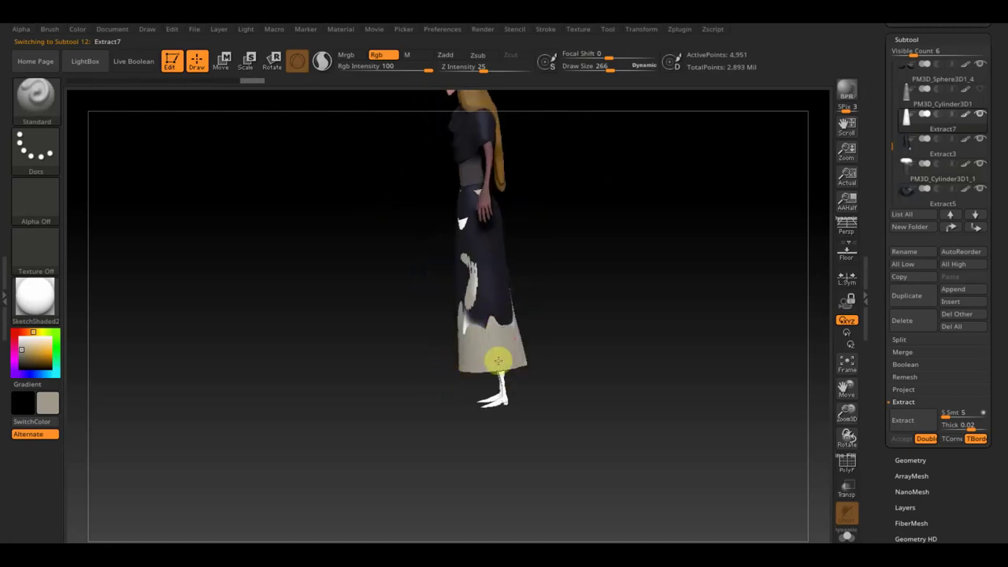
left_click_drag(607, 67, 627, 83)
right_click_drag(622, 149, 578, 305)
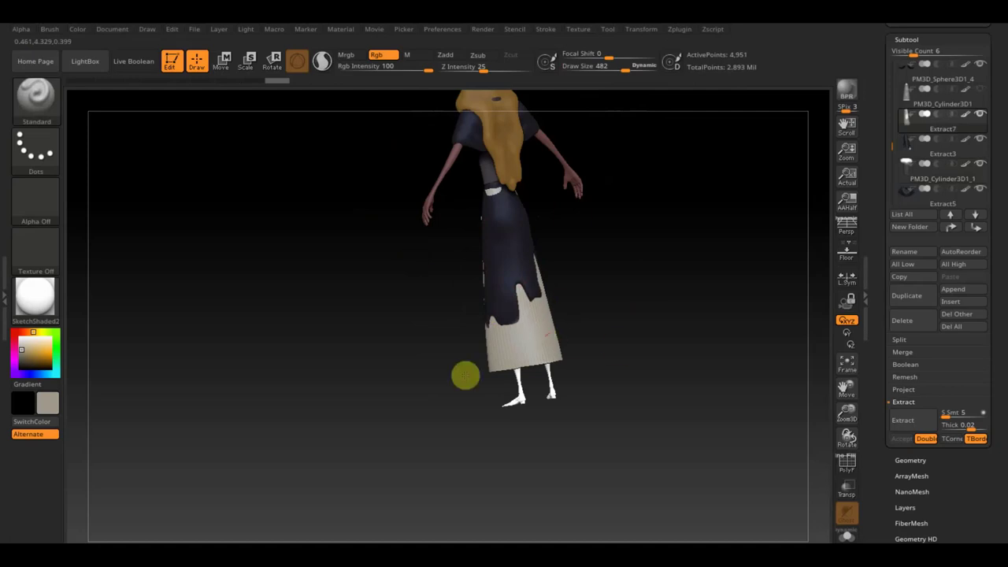
mouse_move(567, 334)
right_mouse_down()
mouse_move(675, 329)
mouse_move(510, 229)
right_mouse_up()
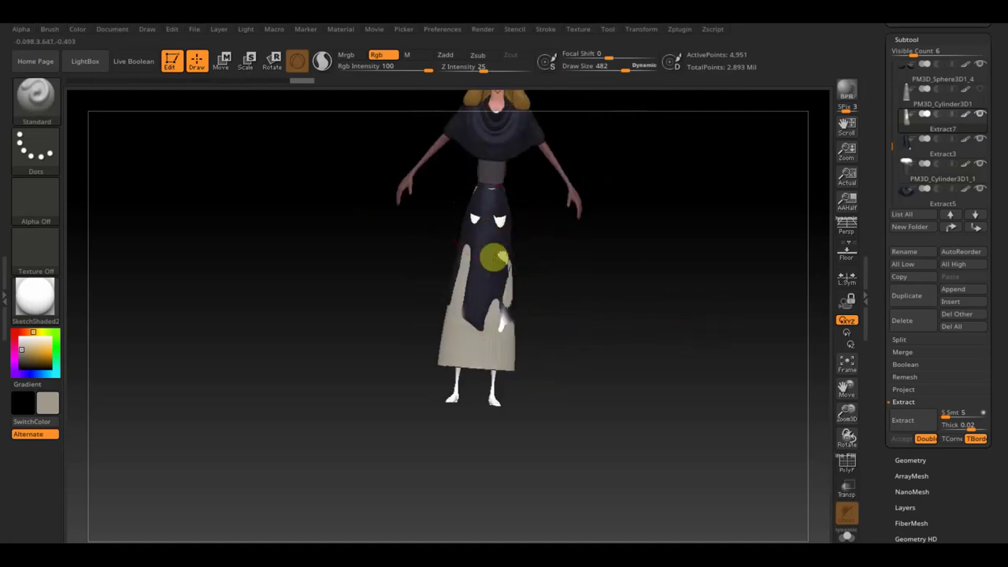
right_click_drag(567, 291, 585, 302)
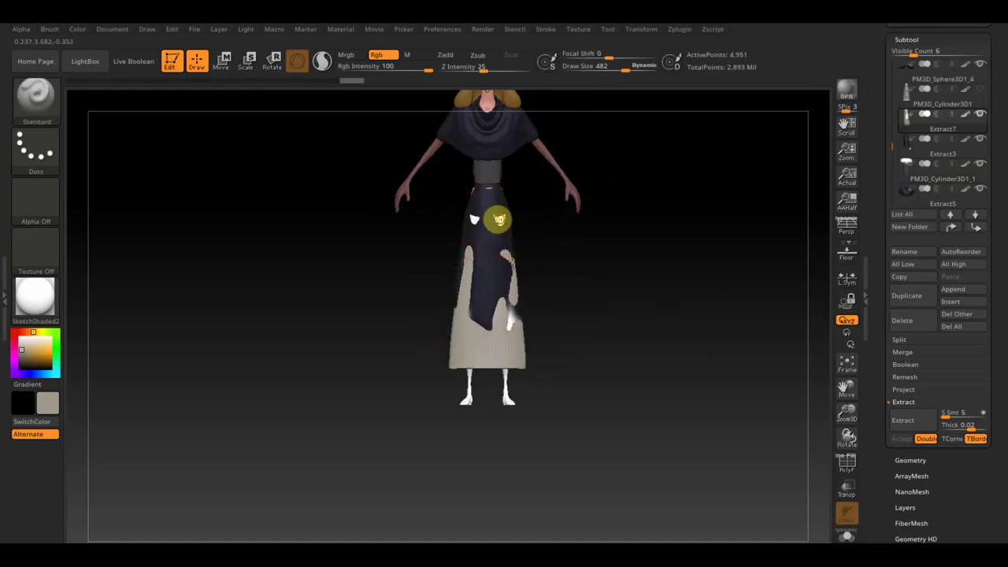
left_click(473, 219, "alt")
mouse_move(937, 74)
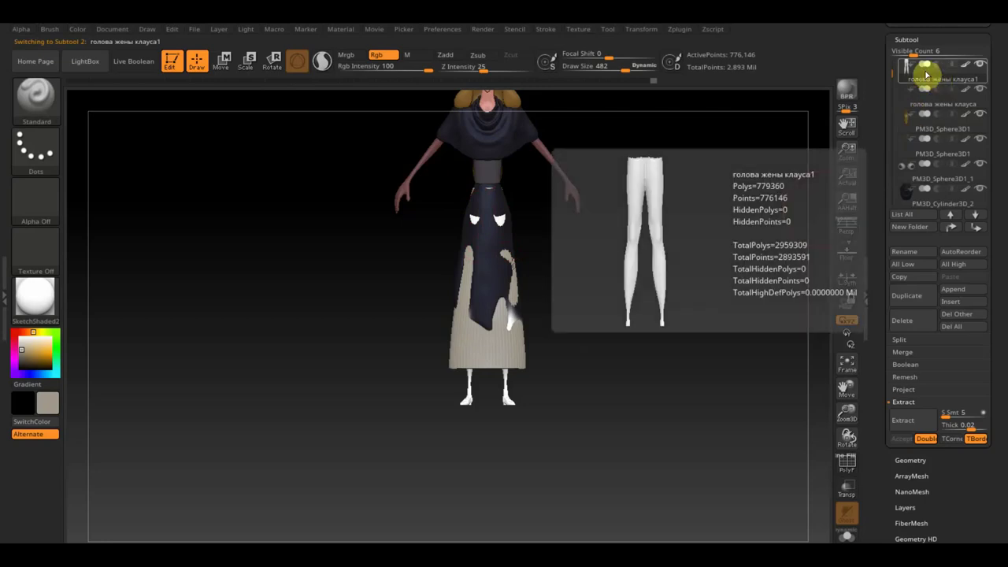
Solo the legs subtool and choose the Move Topological brush at Z Intensity 51
key("shift")
mouse_move(591, 270)
left_mouse_down()
mouse_move(590, 107)
mouse_move(596, 227)
left_mouse_up()
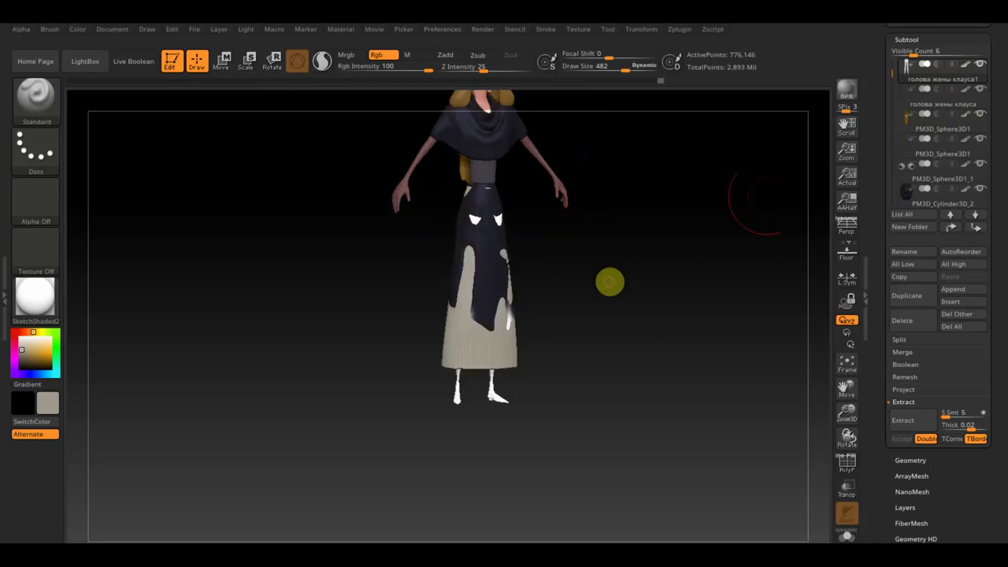
left_click(980, 65)
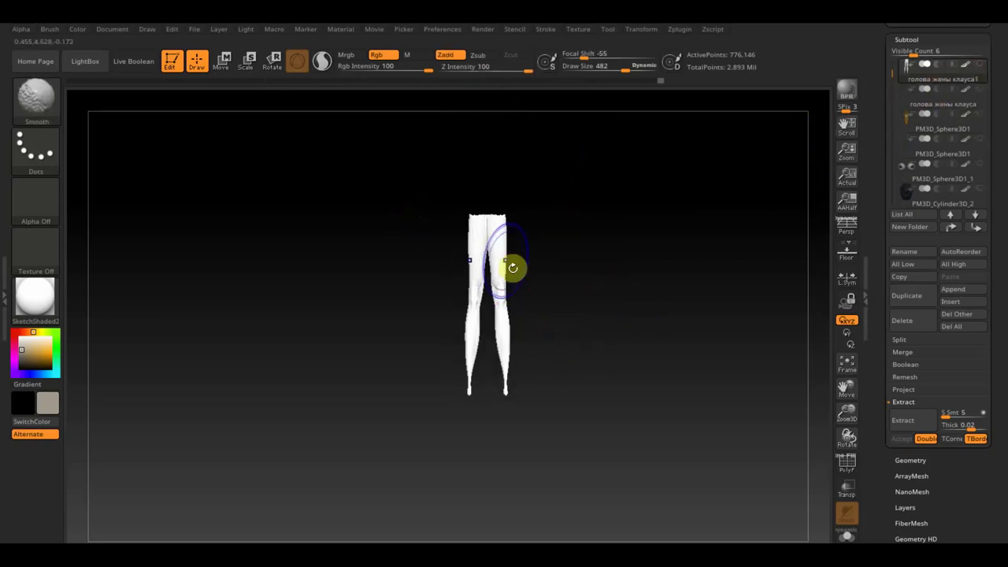
left_click(36, 95)
left_click(262, 117)
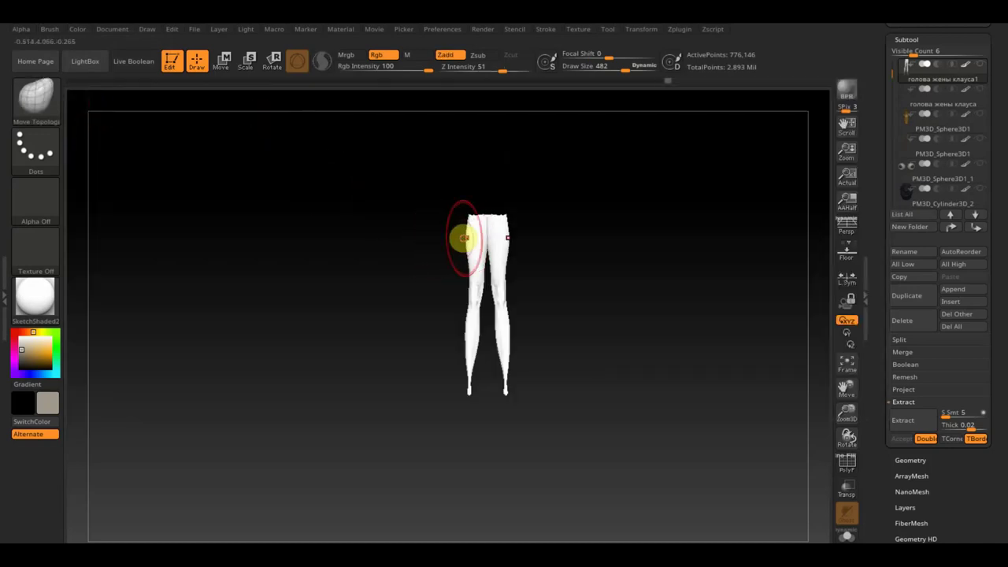
key("shift")
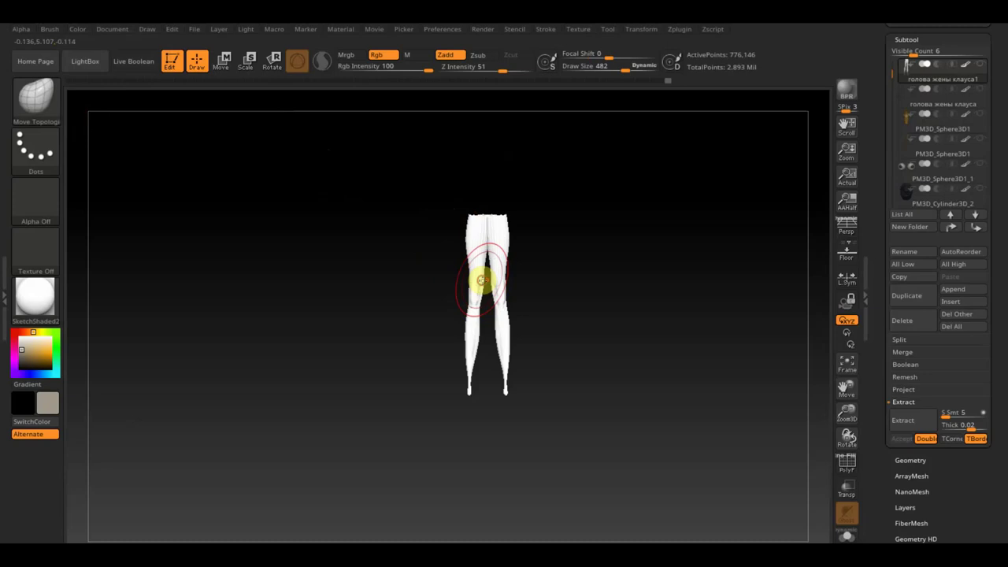
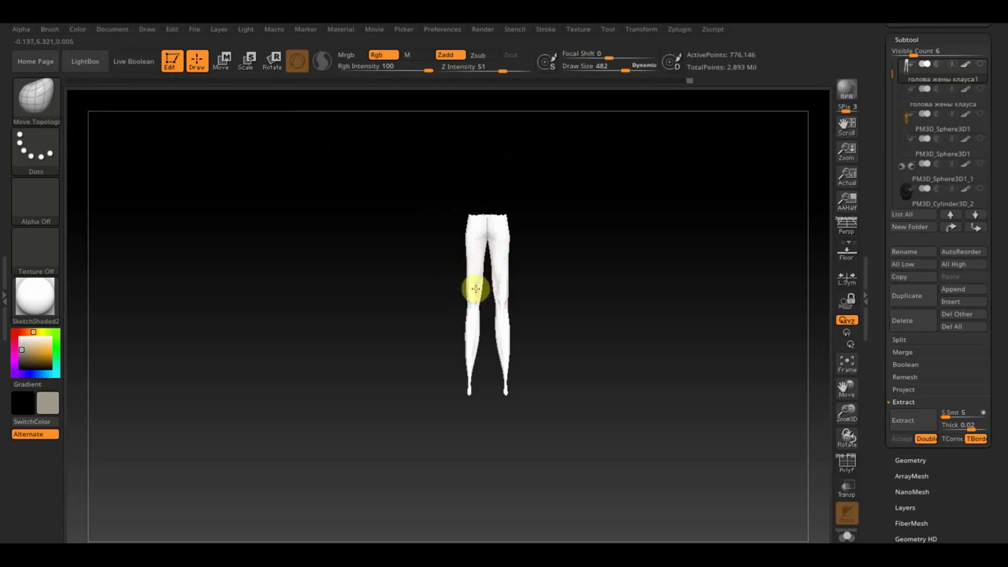
Inspect the legs from side and three-quarter views, then solo the legs subtool
key("shift")
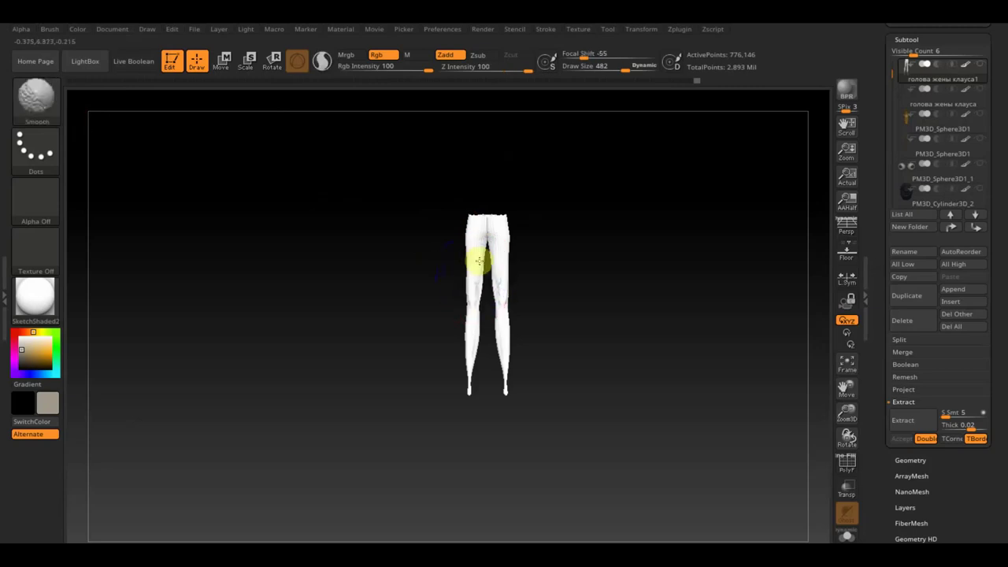
mouse_move(512, 226)
left_mouse_down()
mouse_move(634, 236)
mouse_move(467, 254)
left_mouse_up()
mouse_move(483, 221)
left_mouse_down()
mouse_move(506, 254)
mouse_move(542, 234)
mouse_move(533, 292)
mouse_move(465, 278)
left_mouse_up()
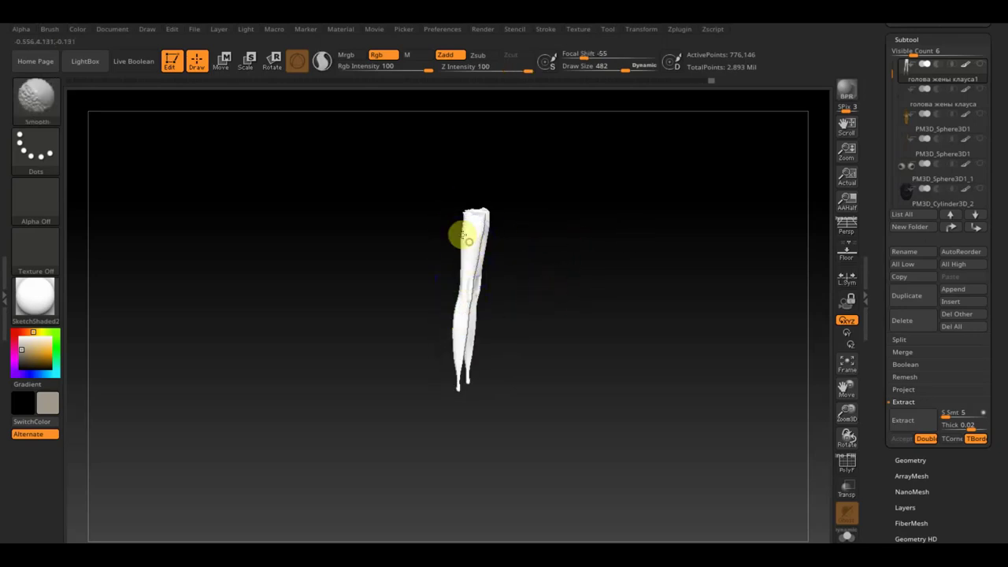
mouse_move(500, 236)
left_mouse_down()
mouse_move(537, 263)
mouse_move(499, 234)
mouse_move(605, 254)
left_mouse_up()
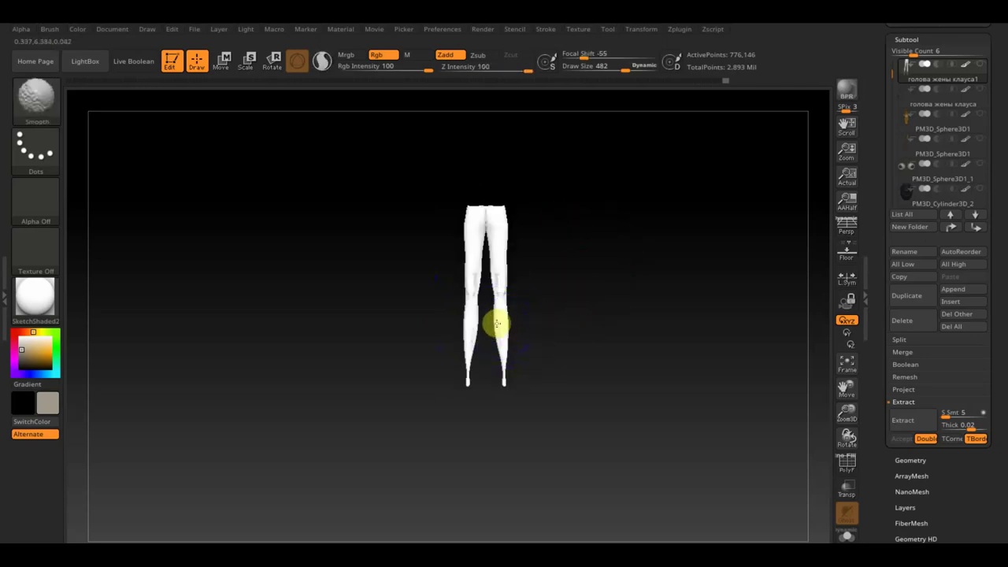
left_click(982, 67, "shift")
left_click(562, 180, "alt")
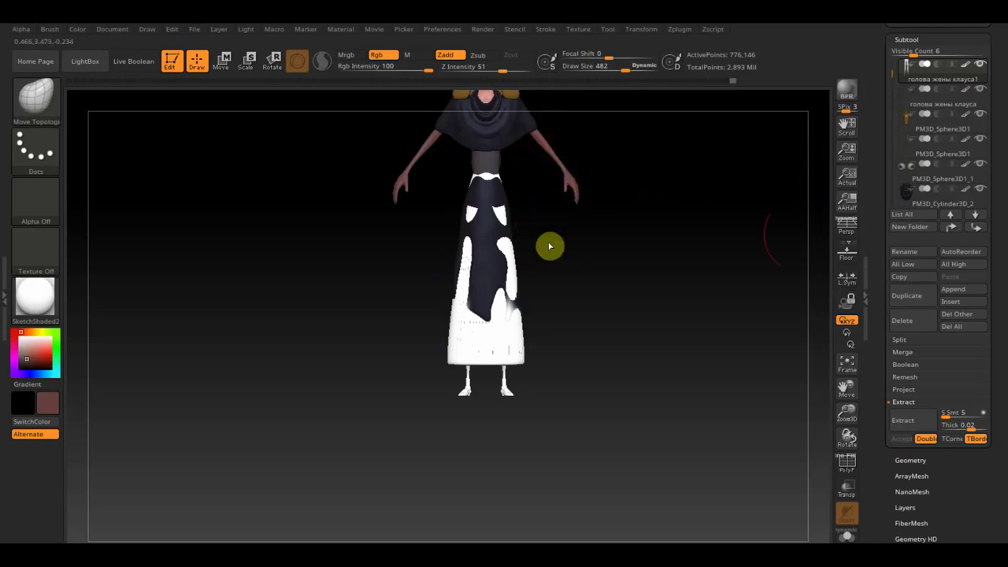
left_click(984, 68, "shift")
left_click(986, 71, "shift")
Polypaint the legs reddish-brown with the Standard brush, then show all six subtools again
key("b")
key("m")
key("t")
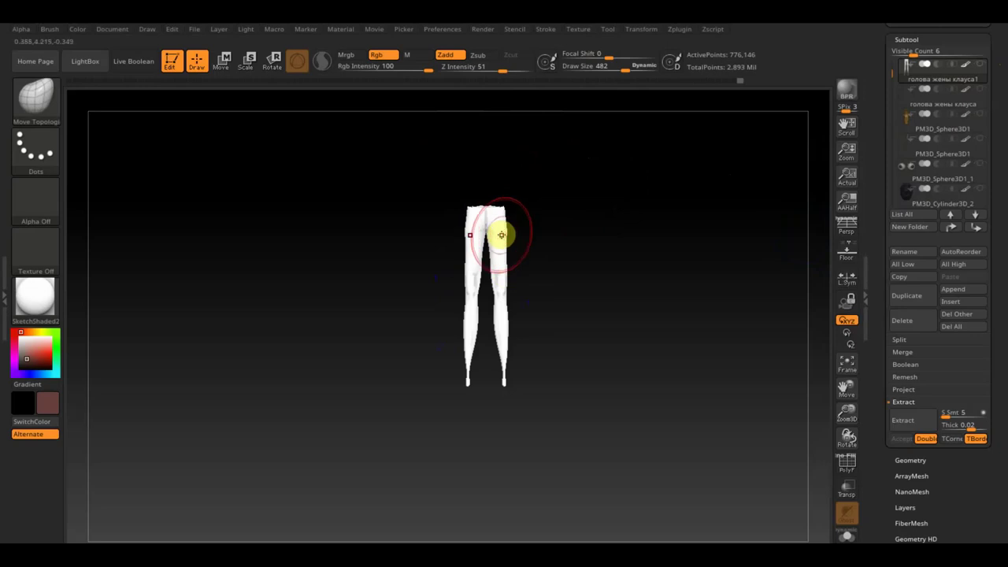
left_click(50, 106)
left_click(396, 119)
mouse_move(486, 238)
left_mouse_down()
mouse_move(480, 197)
mouse_move(483, 297)
mouse_move(473, 324)
mouse_move(499, 364)
left_mouse_up()
mouse_move(513, 329)
left_mouse_down()
mouse_move(596, 293)
mouse_move(533, 298)
mouse_move(468, 339)
mouse_move(601, 315)
mouse_move(578, 322)
left_mouse_up()
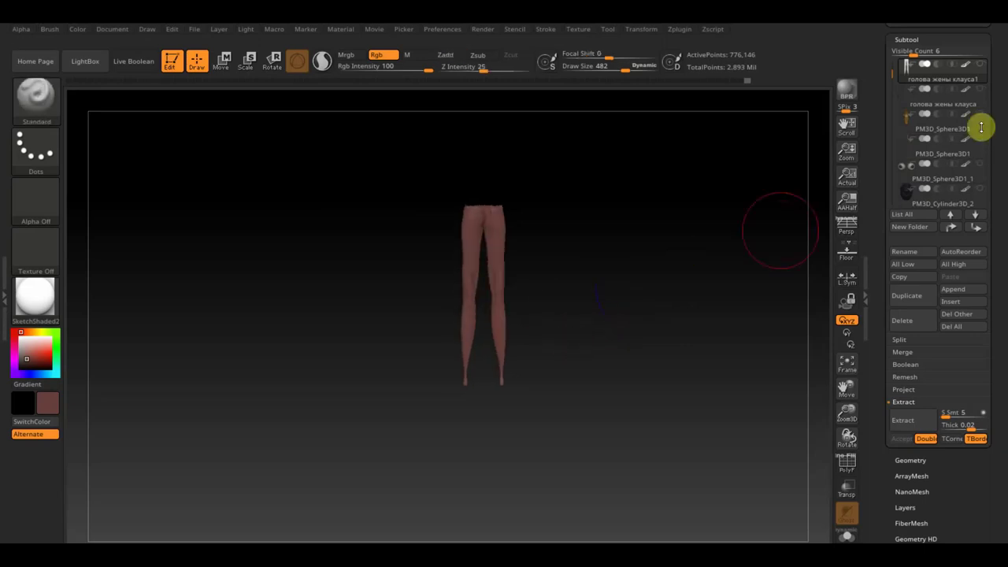
left_click(980, 64, "shift")
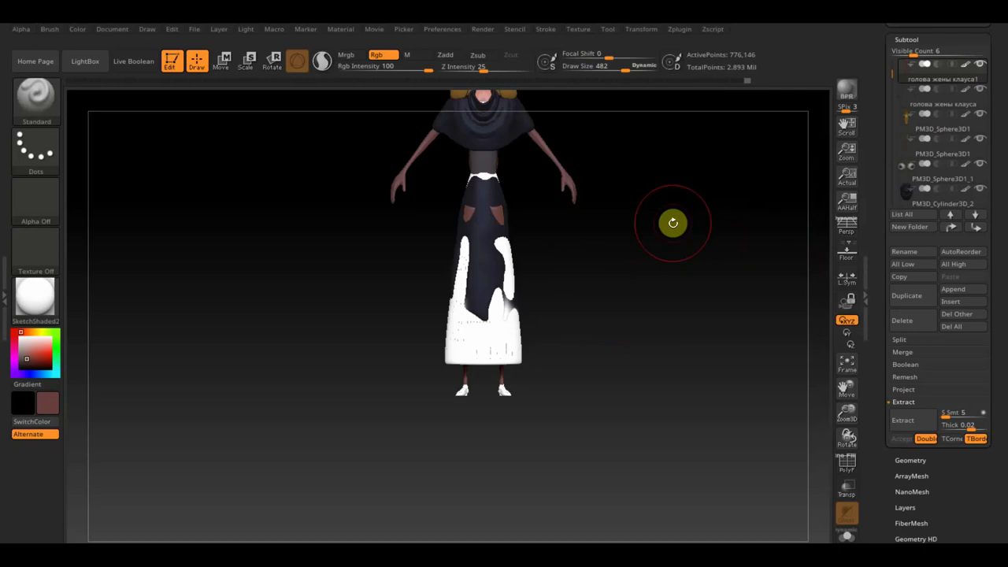
left_click_drag(697, 200, 666, 270, "alt")
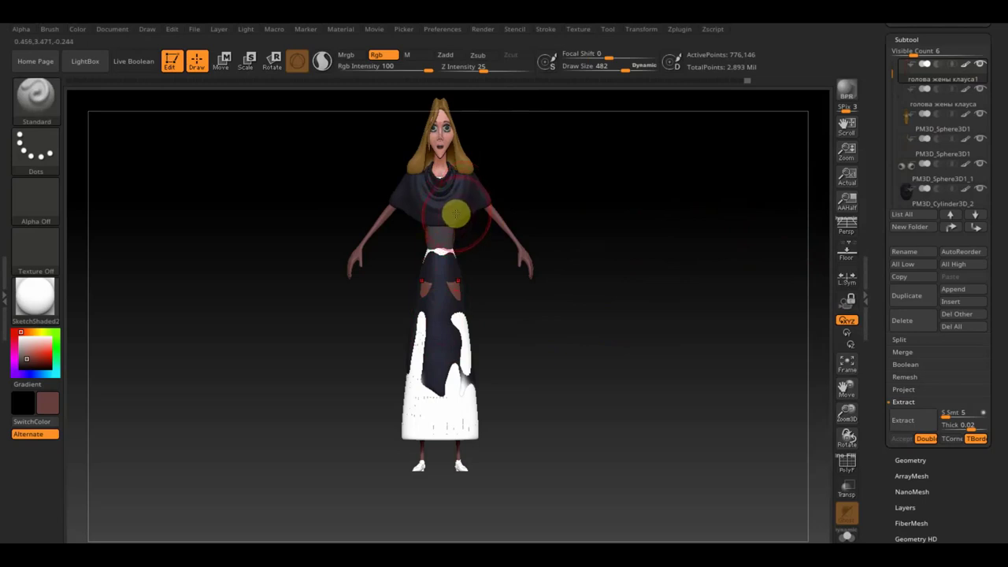
key("c")
left_click(445, 237, "alt")
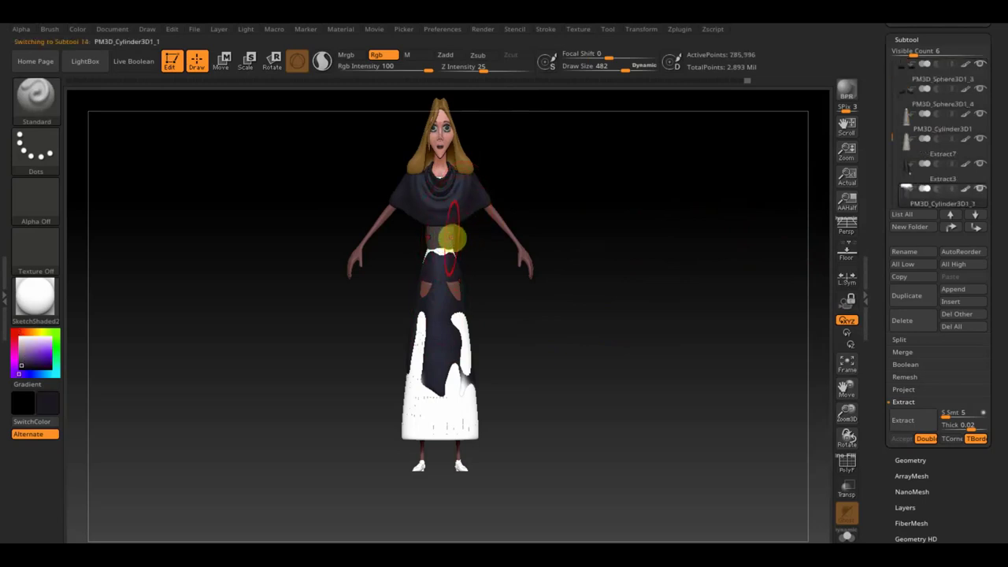
mouse_move(621, 243)
left_mouse_down()
mouse_move(578, 265)
mouse_move(449, 242)
mouse_move(507, 231)
left_mouse_up()
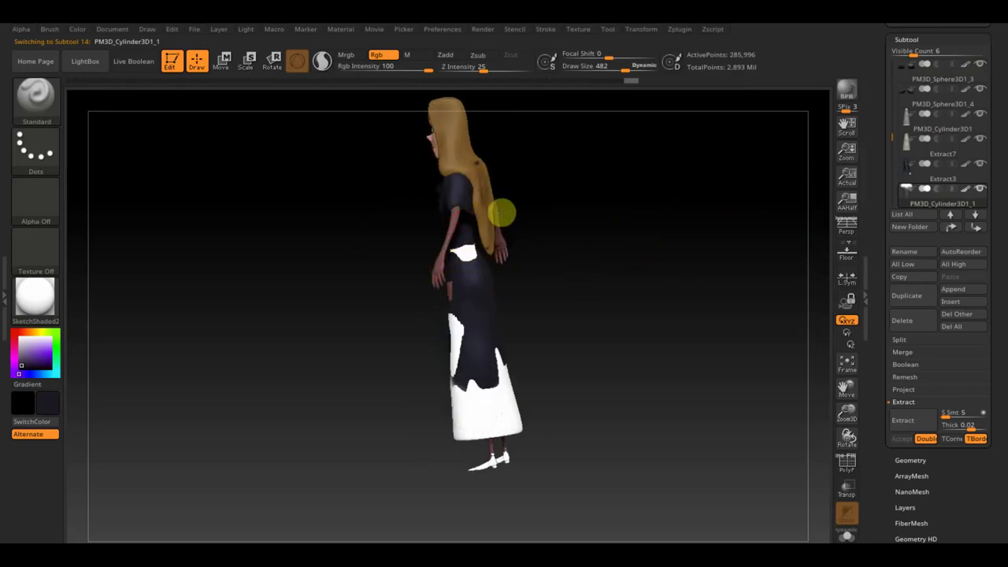
left_click_drag(647, 244, 736, 229)
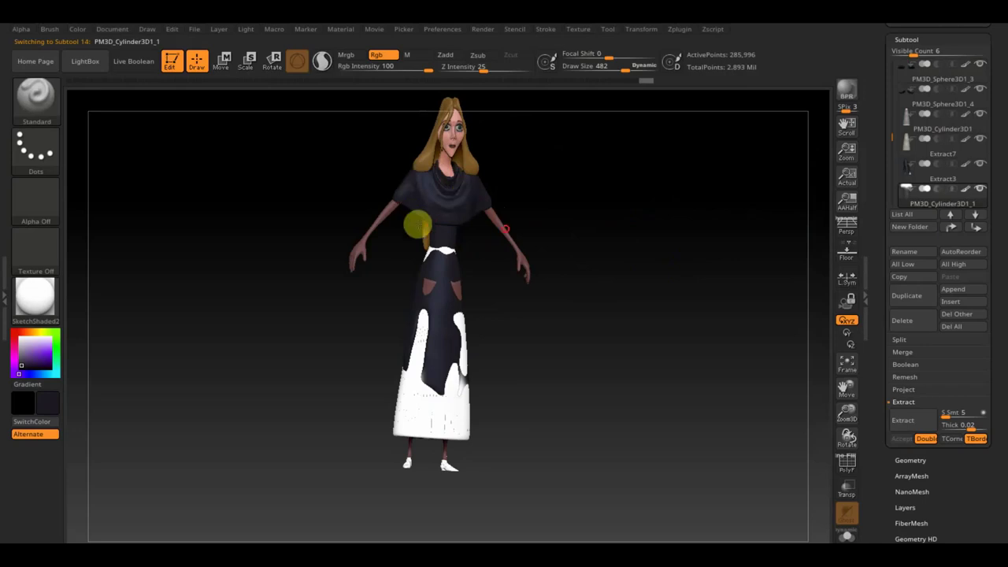
left_click_drag(604, 223, 609, 245)
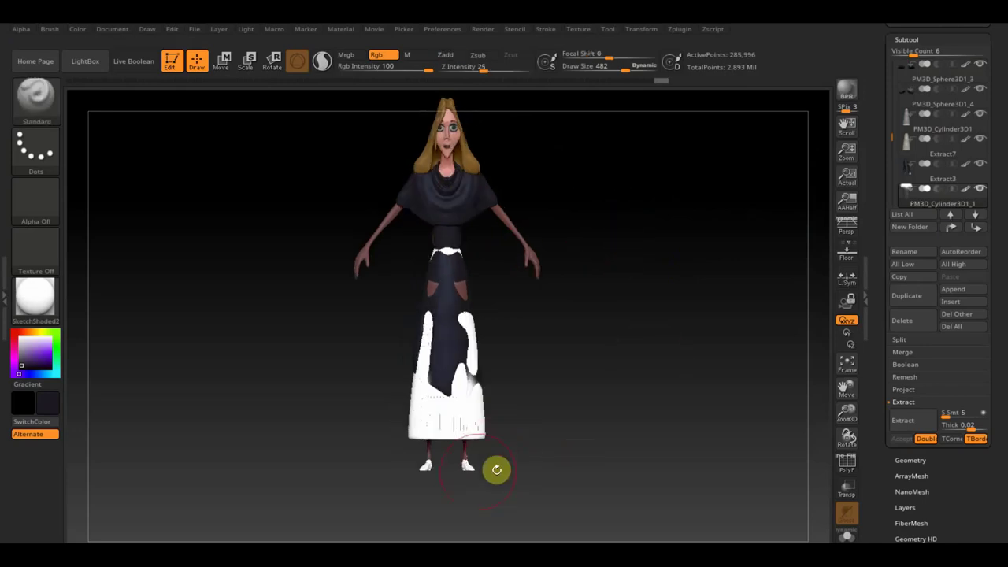
key("shift")
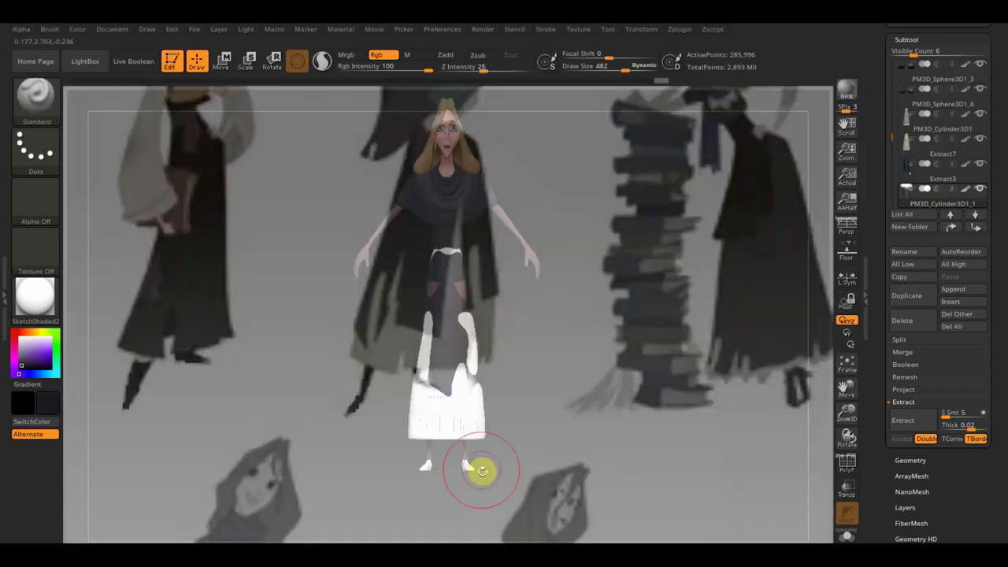
key("shift+z")
left_click_drag(493, 376, 568, 445)
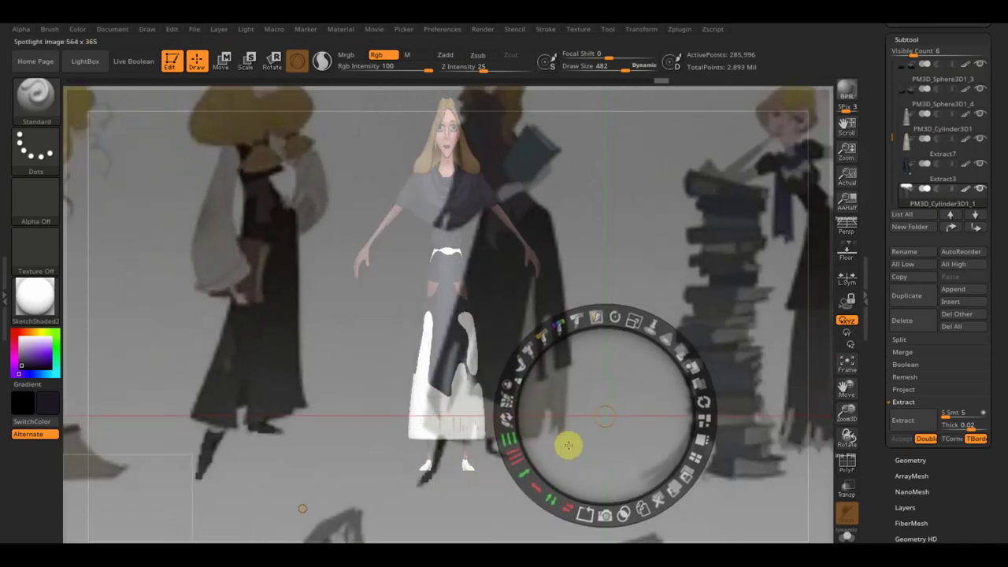
key("z")
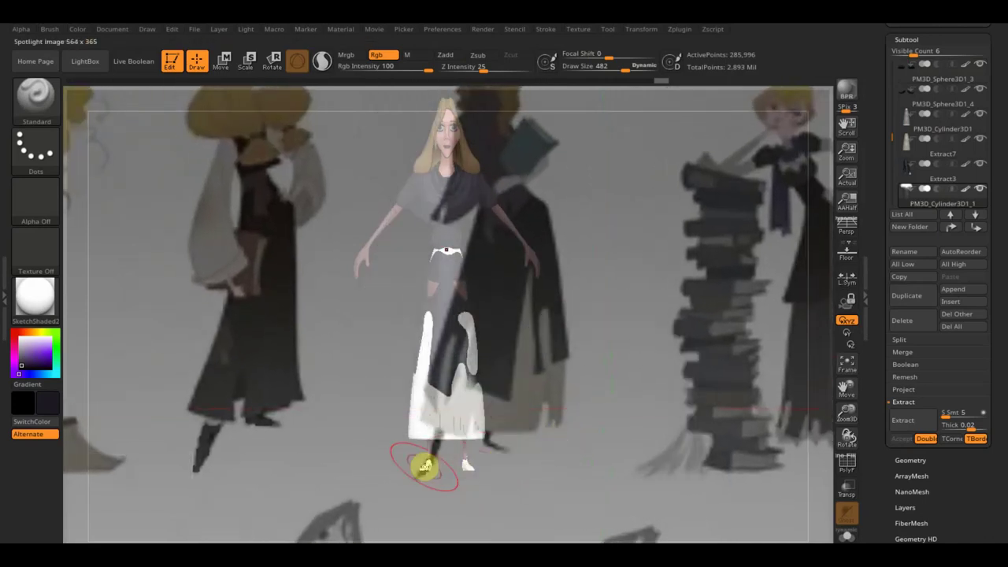
left_click(424, 468, "alt")
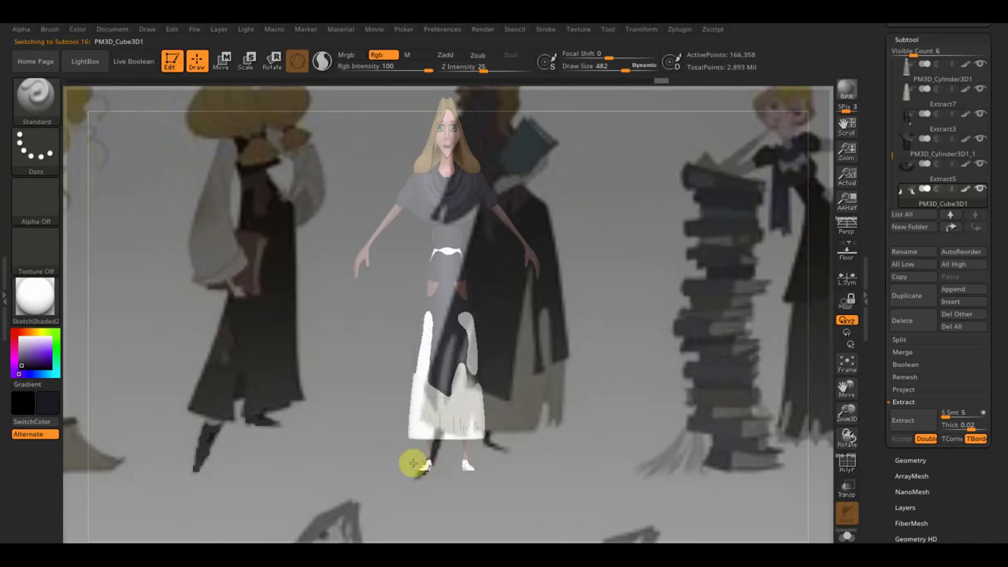
left_click_drag(422, 461, 424, 468)
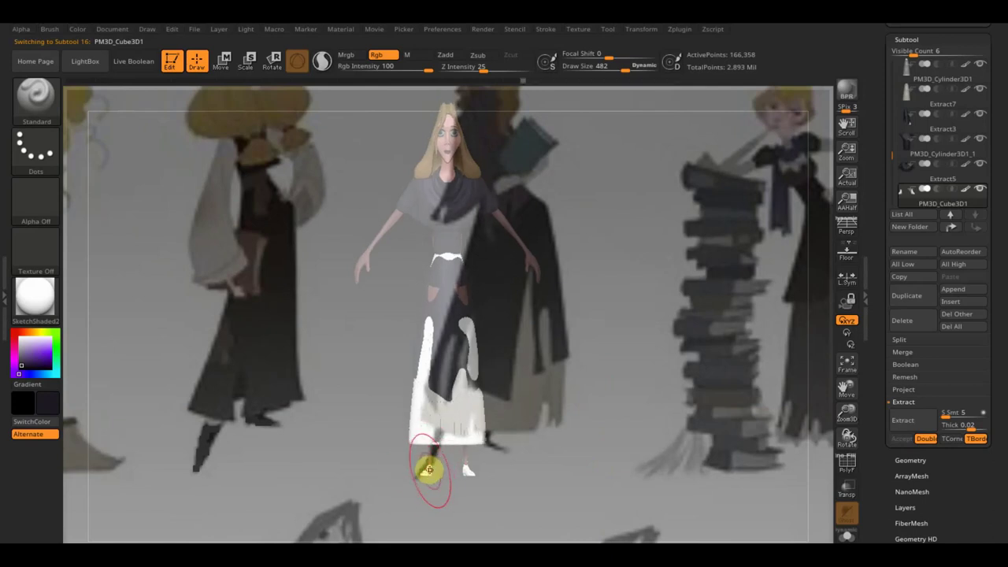
key("shift+z")
key("shift+z")
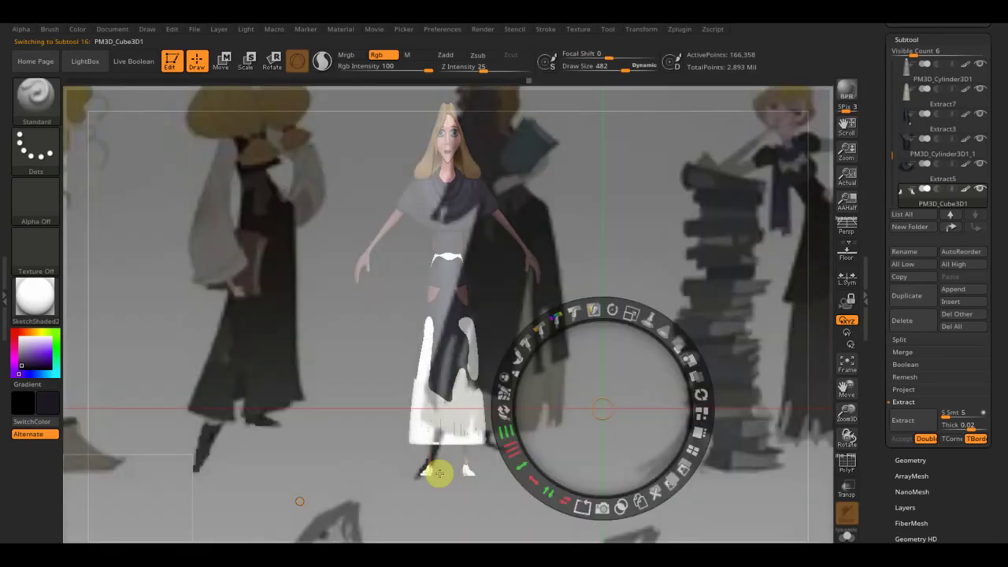
left_click_drag(564, 429, 560, 423)
key("z")
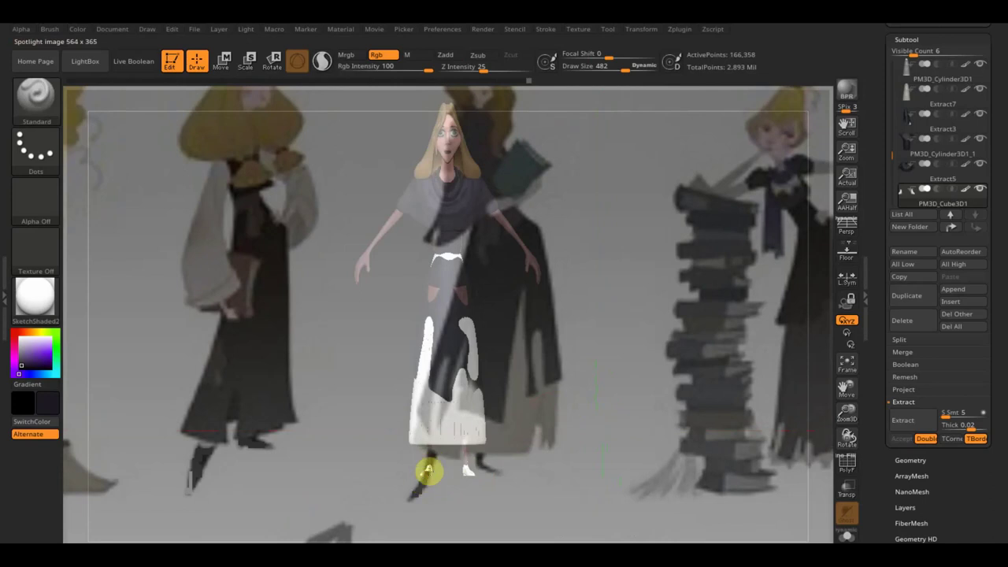
key("shift+z")
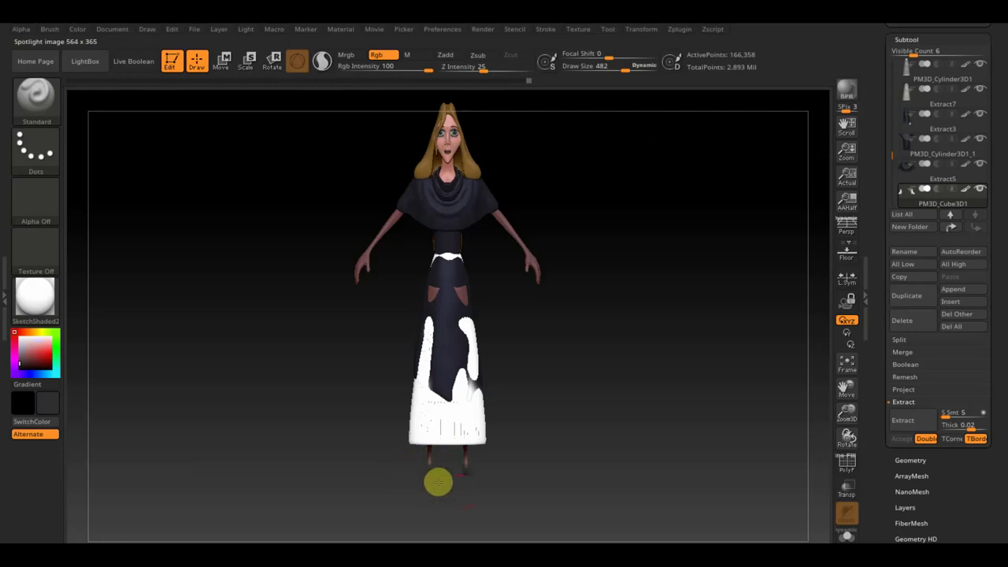
Paint the lower legs black on the legs subtool with Draw Size 146
left_click_drag(531, 476, 605, 480)
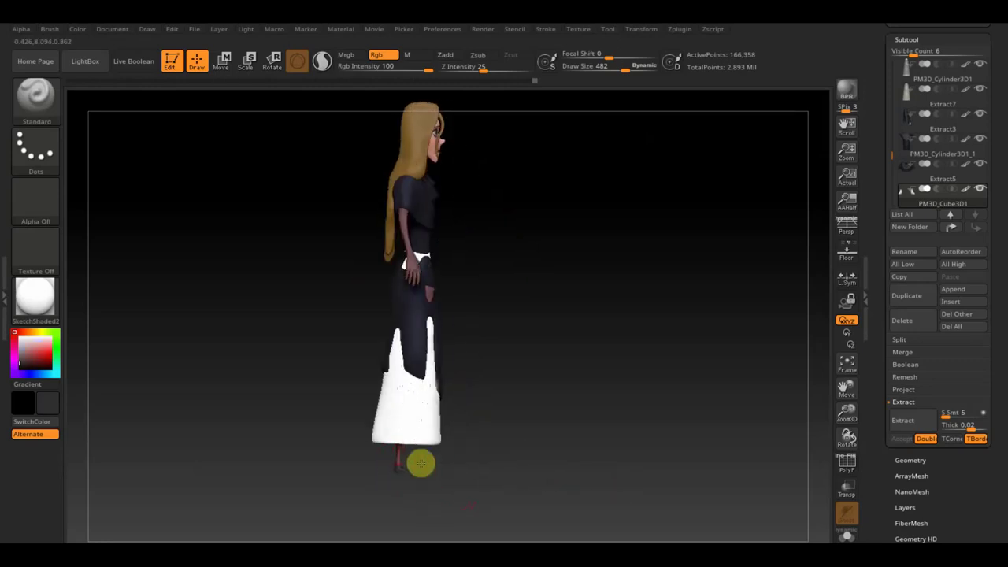
mouse_move(524, 466)
left_mouse_down()
mouse_move(554, 499)
mouse_move(617, 520)
mouse_move(619, 420)
mouse_move(640, 456)
mouse_move(552, 394)
left_mouse_up()
left_click(394, 344, "alt")
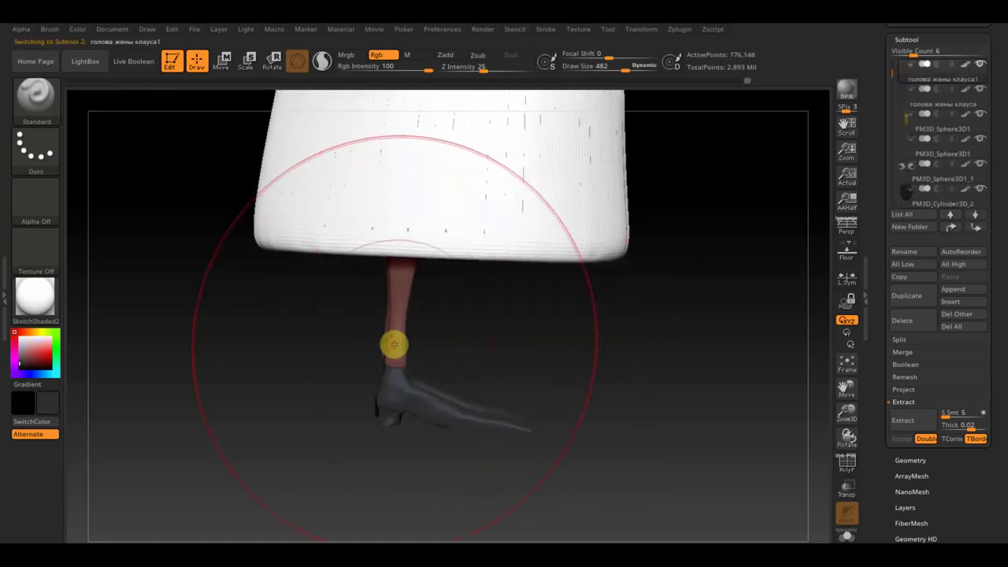
left_click_drag(408, 332, 393, 359)
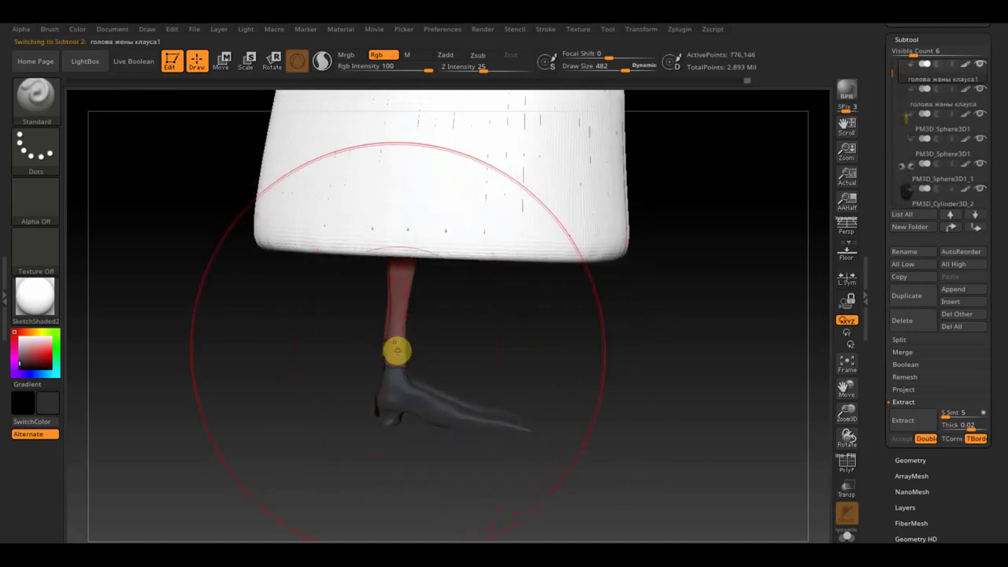
left_click(628, 69)
left_click_drag(628, 69, 599, 69)
mouse_move(400, 344)
left_mouse_down()
mouse_move(394, 353)
mouse_move(400, 332)
mouse_move(486, 357)
mouse_move(427, 319)
mouse_move(436, 342)
mouse_move(445, 303)
mouse_move(460, 295)
left_mouse_up()
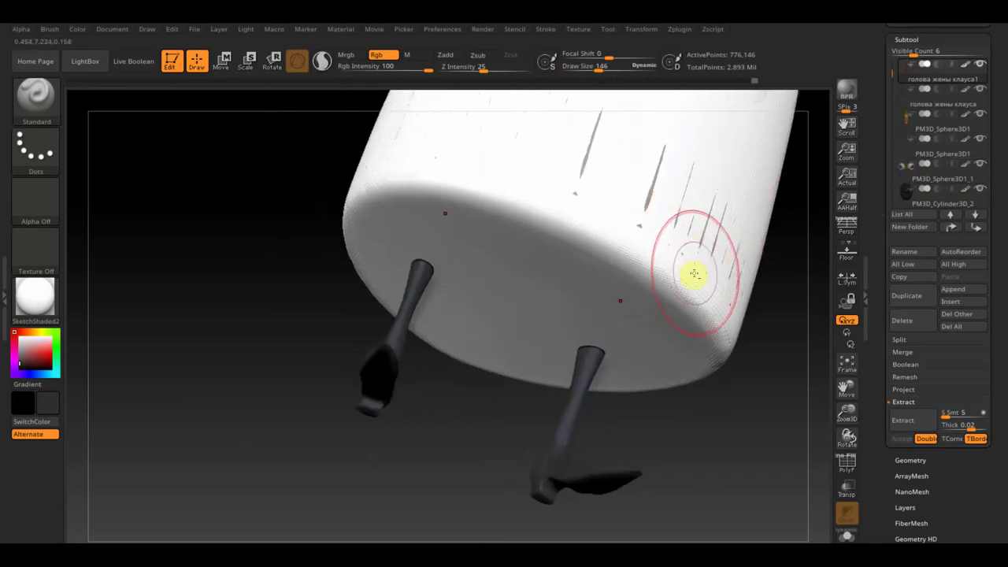
Delete the white PM3D_Cylinder3D1 subtool so the beige underskirt shows
left_click(678, 292, "alt")
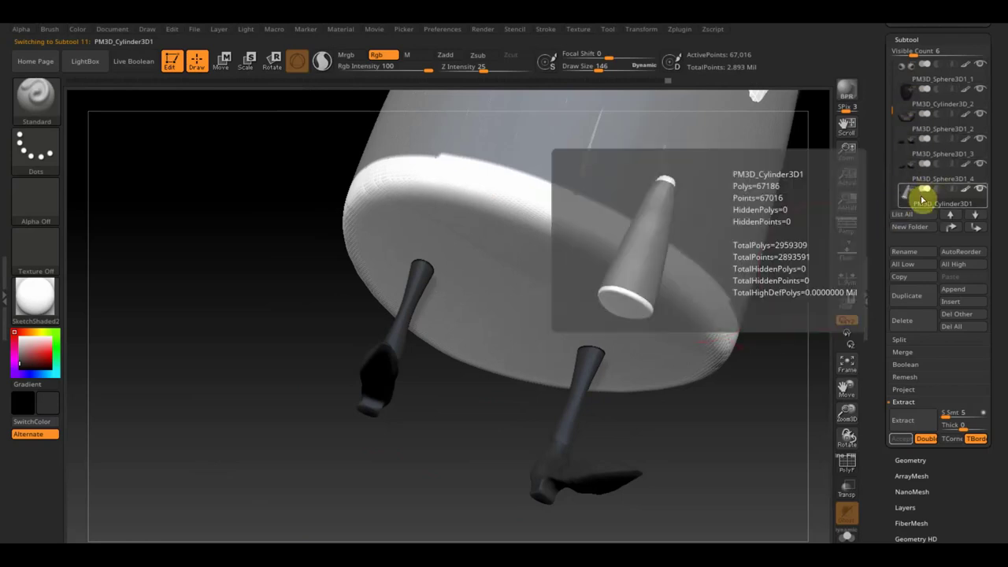
left_click(911, 323)
left_click(791, 352)
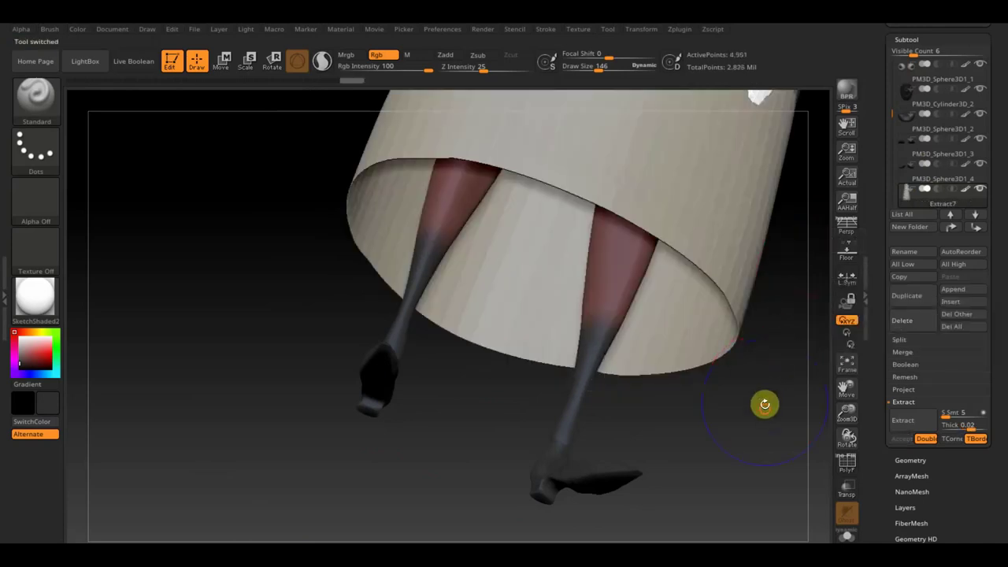
left_click_drag(768, 356, 767, 322)
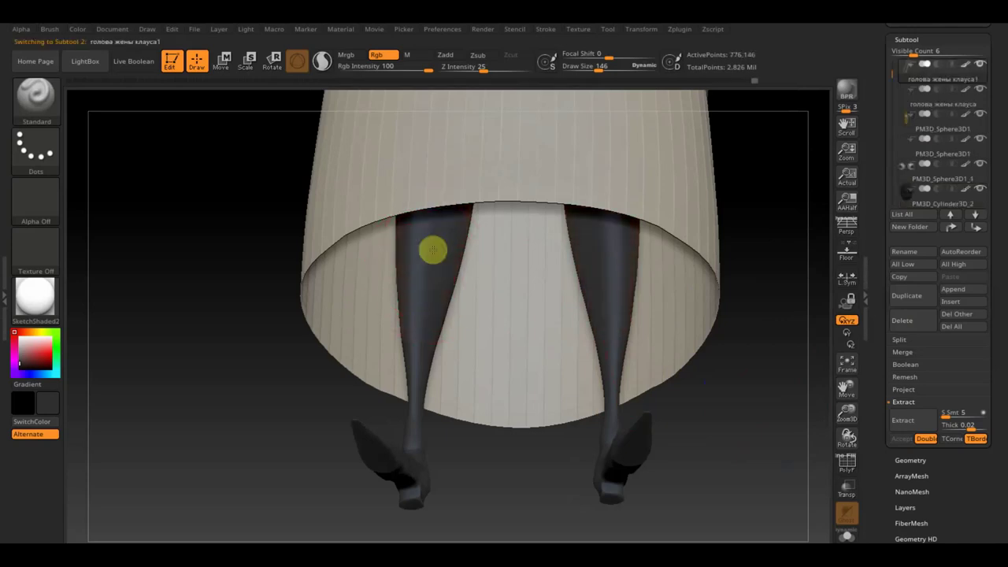
mouse_move(758, 329)
left_mouse_down()
mouse_move(758, 310)
mouse_move(775, 342)
mouse_move(763, 358)
mouse_move(747, 285)
mouse_move(704, 279)
mouse_move(706, 332)
mouse_move(702, 252)
mouse_move(702, 272)
left_mouse_up()
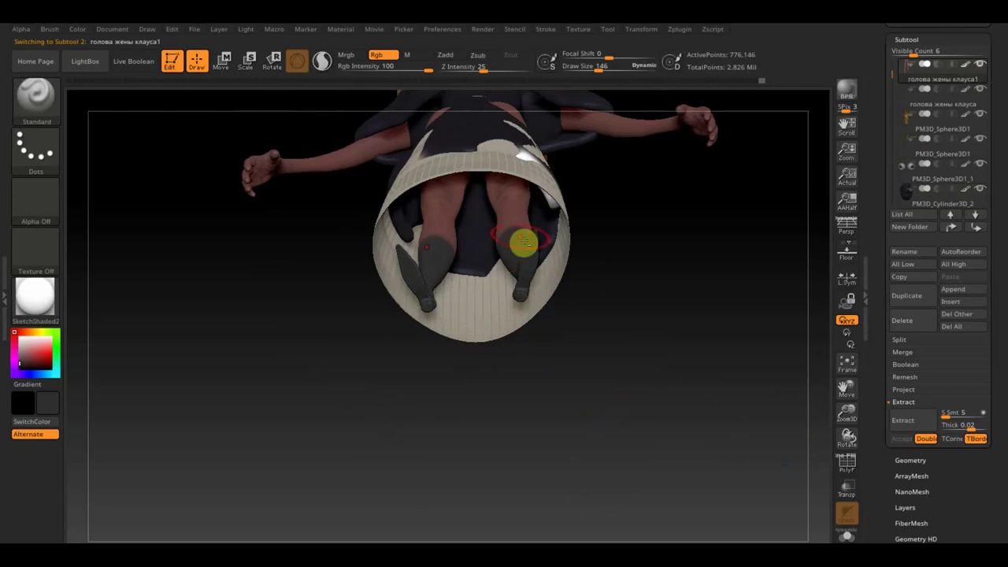
Solo the legs and polypaint over the reddish colour in dark grey with a larger brush
left_click(980, 64)
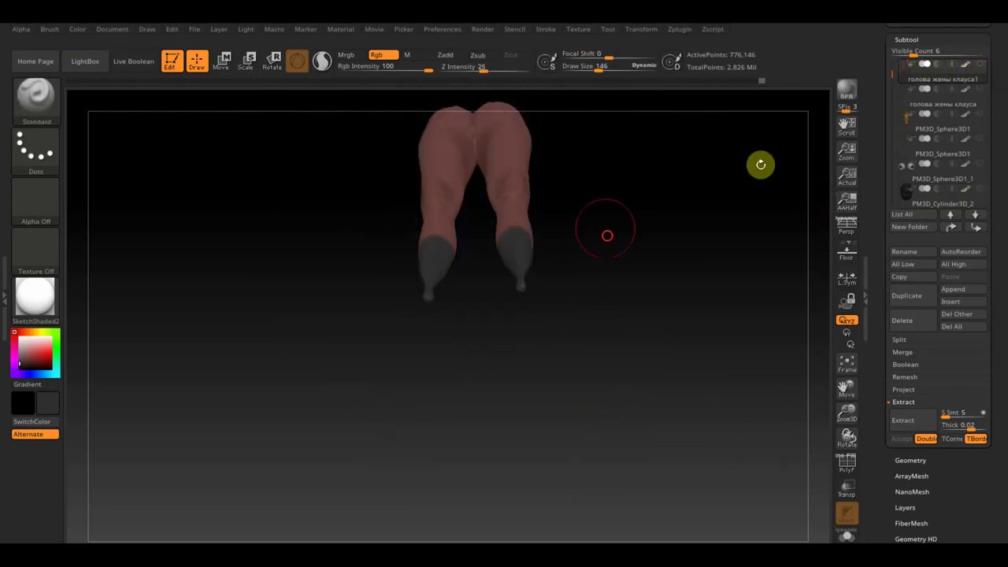
left_click_drag(761, 165, 617, 318)
left_click_drag(649, 239, 654, 428, "alt")
left_click_drag(596, 68, 617, 69)
mouse_move(500, 289)
left_mouse_down()
mouse_move(500, 423)
mouse_move(518, 155)
left_mouse_up()
Reshape the legs with the Move Topological brush and smooth their surface
mouse_move(310, 164)
left_mouse_down()
mouse_move(484, 236)
mouse_move(605, 429)
left_mouse_up()
left_click_drag(537, 532, 716, 323)
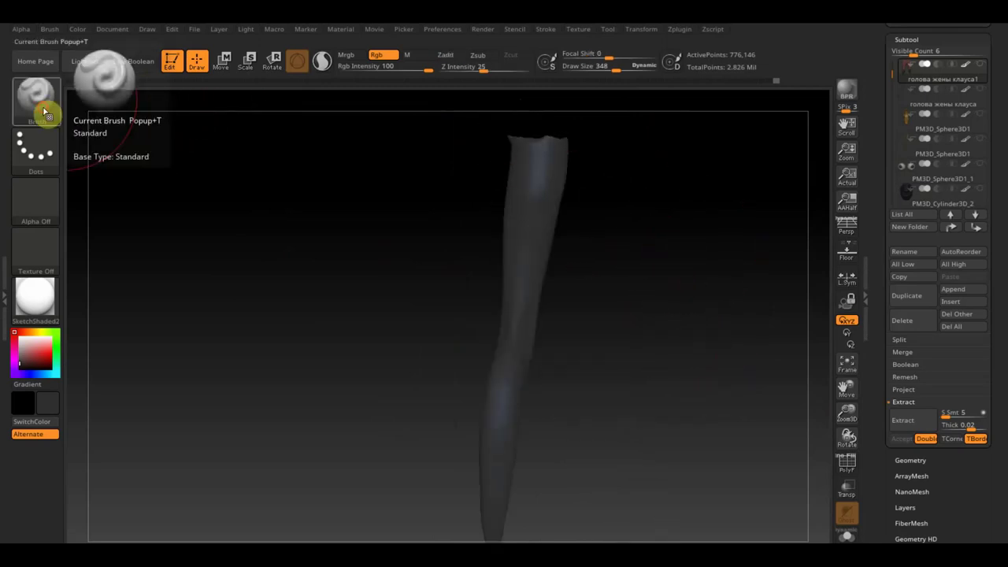
left_click(45, 106)
left_click(243, 111)
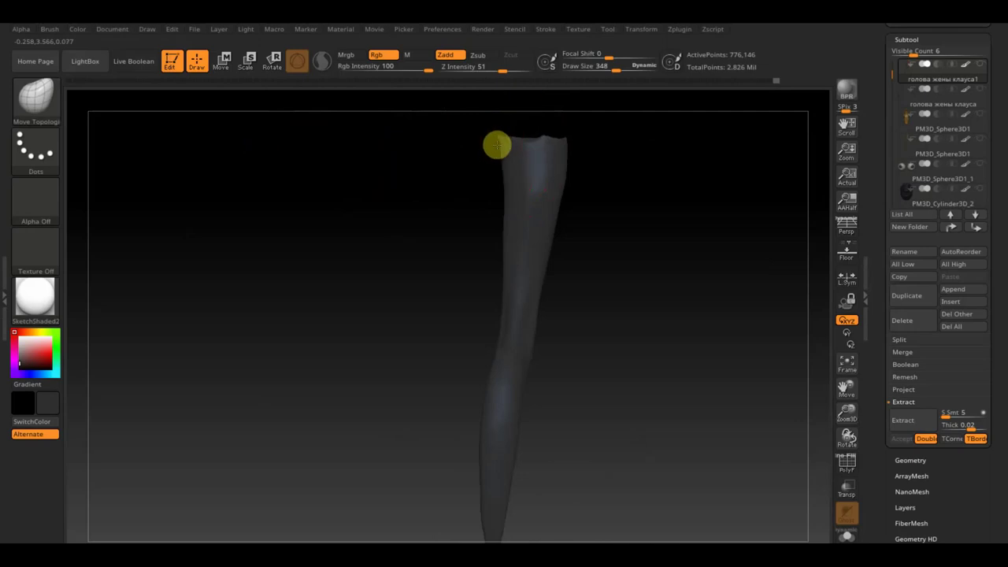
mouse_move(511, 162)
right_mouse_down()
mouse_move(583, 219)
mouse_move(596, 282)
mouse_move(517, 161)
mouse_move(607, 151)
right_mouse_up()
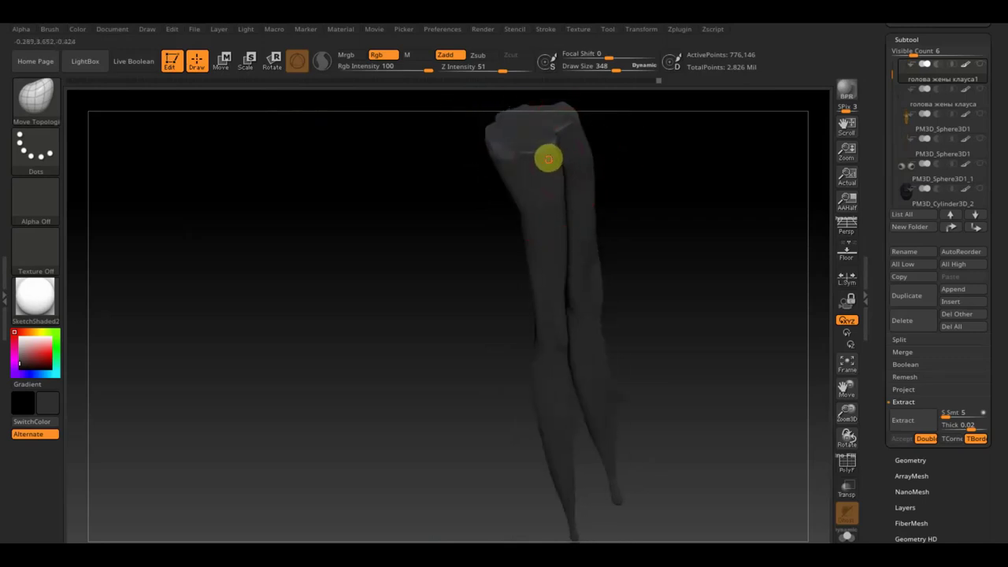
right_click_drag(533, 124, 632, 198)
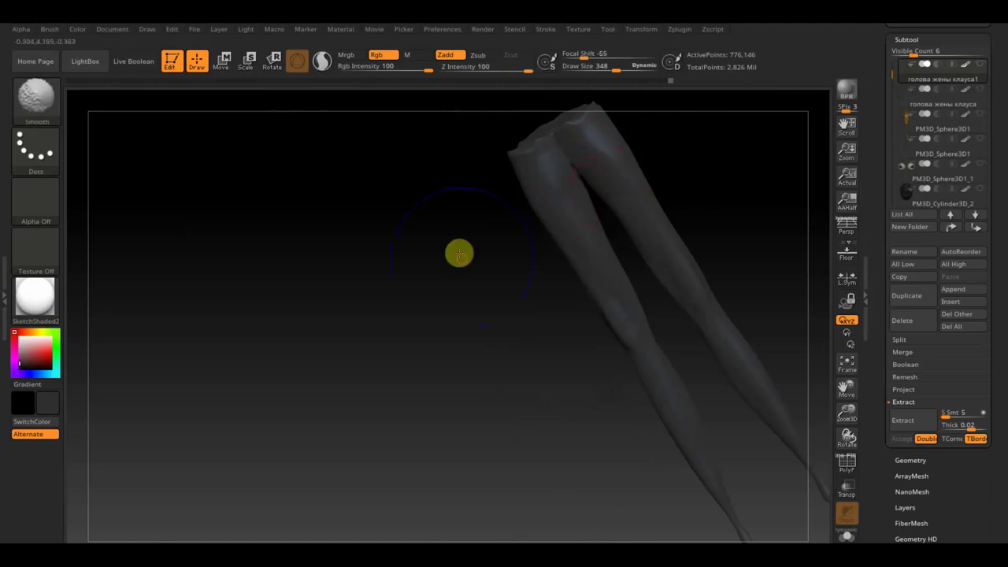
right_click_drag(459, 254, 443, 275, "shift")
right_click_drag(717, 259, 630, 288, "alt")
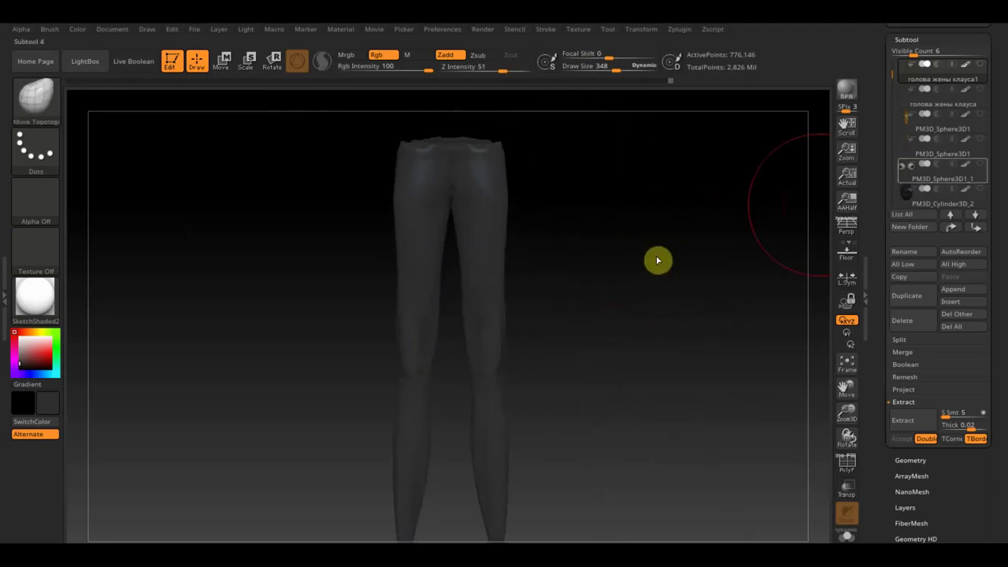
Turn Solo off so the whole figure is visible again
left_click(978, 64, "shift")
mouse_move(673, 376)
right_mouse_down()
mouse_move(679, 252)
mouse_move(668, 223)
mouse_move(671, 236)
right_mouse_up()
mouse_move(477, 236)
right_mouse_down()
mouse_move(627, 321)
mouse_move(631, 357)
mouse_move(632, 344)
mouse_move(646, 350)
right_mouse_up()
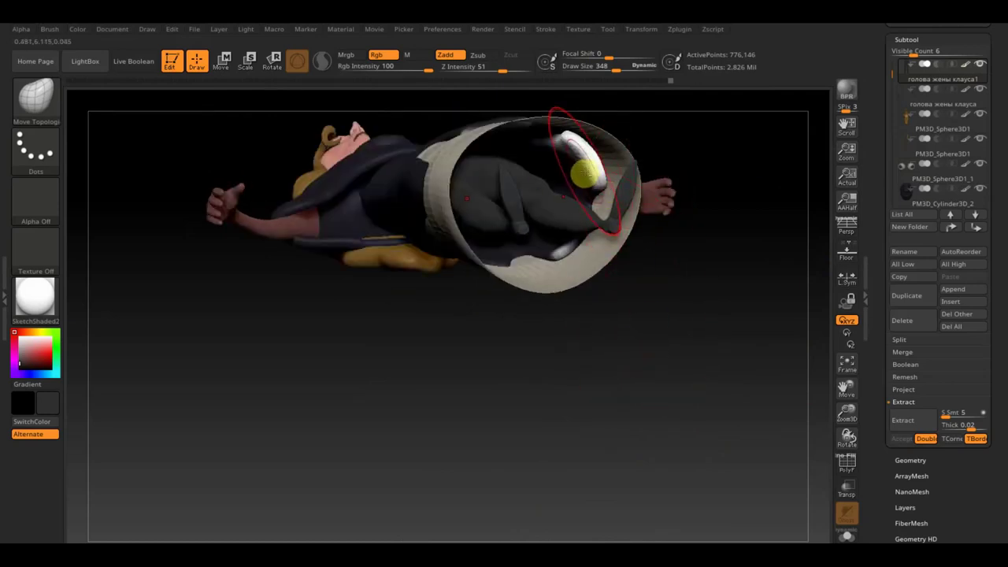
Push the white patches on Extract3 and Extract7 under the dark dress, undoing one bad stroke
left_click(584, 172, "alt")
mouse_move(607, 196)
right_mouse_down()
mouse_move(709, 349)
mouse_move(690, 448)
mouse_move(626, 391)
mouse_move(655, 376)
mouse_move(650, 449)
mouse_move(485, 442)
right_mouse_up()
mouse_move(589, 68)
left_mouse_down()
mouse_move(622, 66)
mouse_move(608, 67)
left_mouse_up()
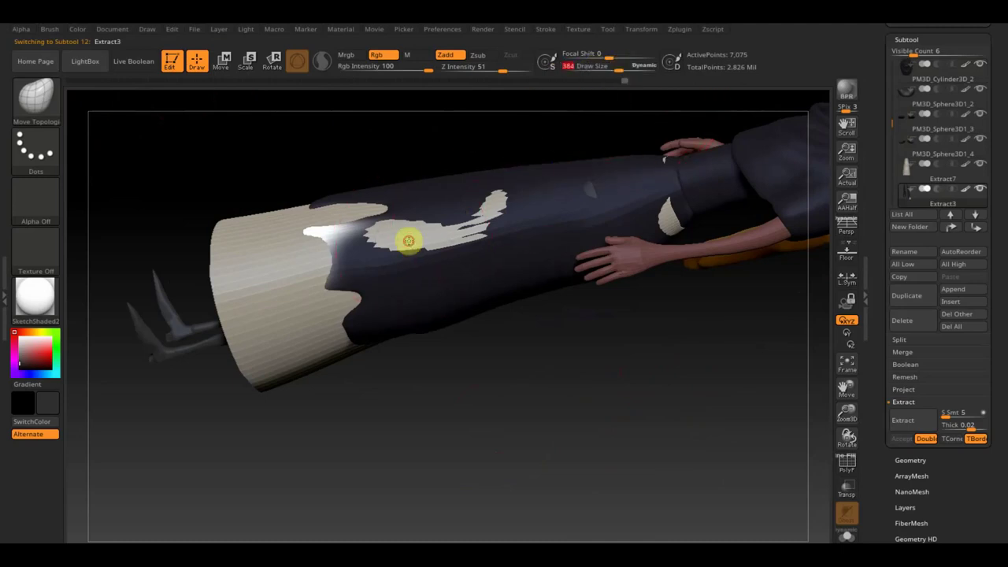
left_click_drag(407, 239, 402, 231)
left_click(487, 221, "alt")
left_click_drag(484, 218, 486, 218)
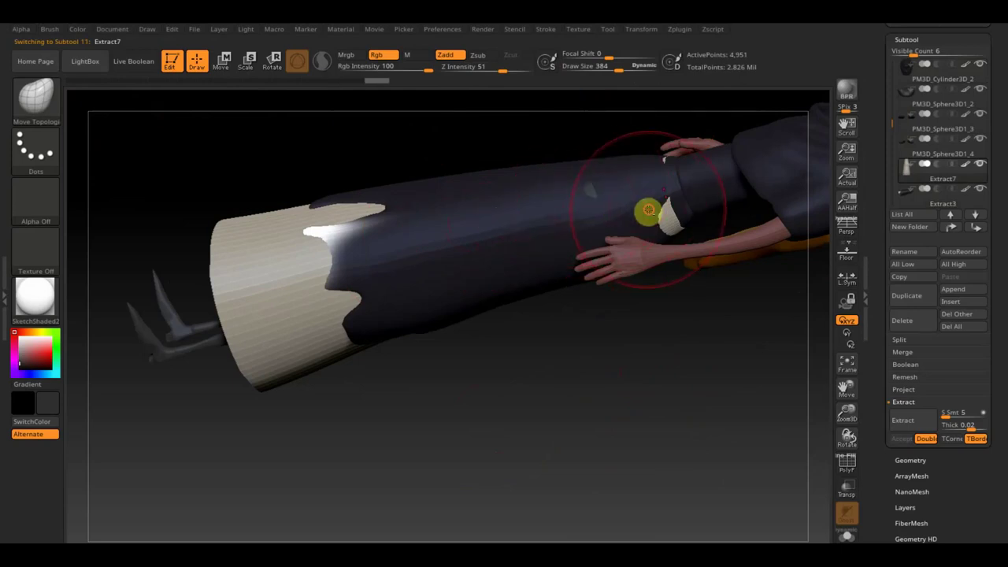
left_click_drag(648, 209, 640, 225)
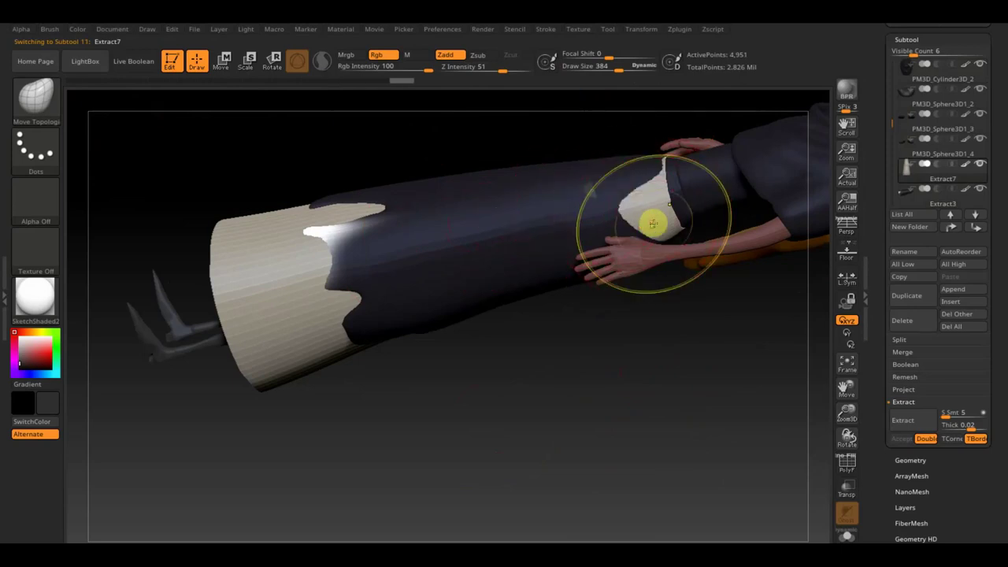
key("ctrl+z")
Make the waist cylinder active and load the ClayBuildup brush
left_click_drag(705, 332, 702, 272)
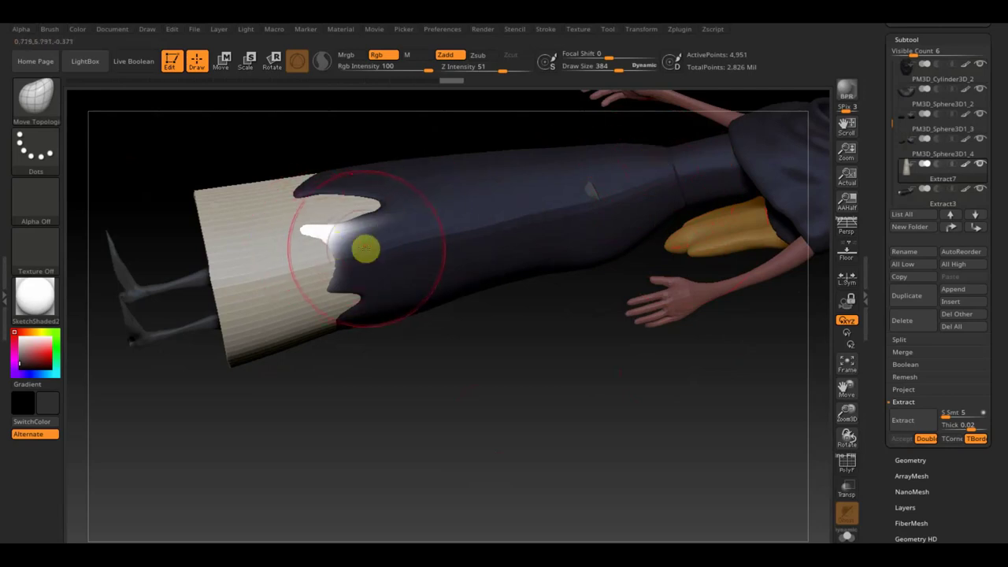
mouse_move(567, 404)
left_mouse_down()
mouse_move(621, 256)
mouse_move(384, 325)
mouse_move(373, 270)
mouse_move(513, 275)
mouse_move(446, 266)
left_mouse_up()
left_click(370, 248, "alt")
left_click(34, 111)
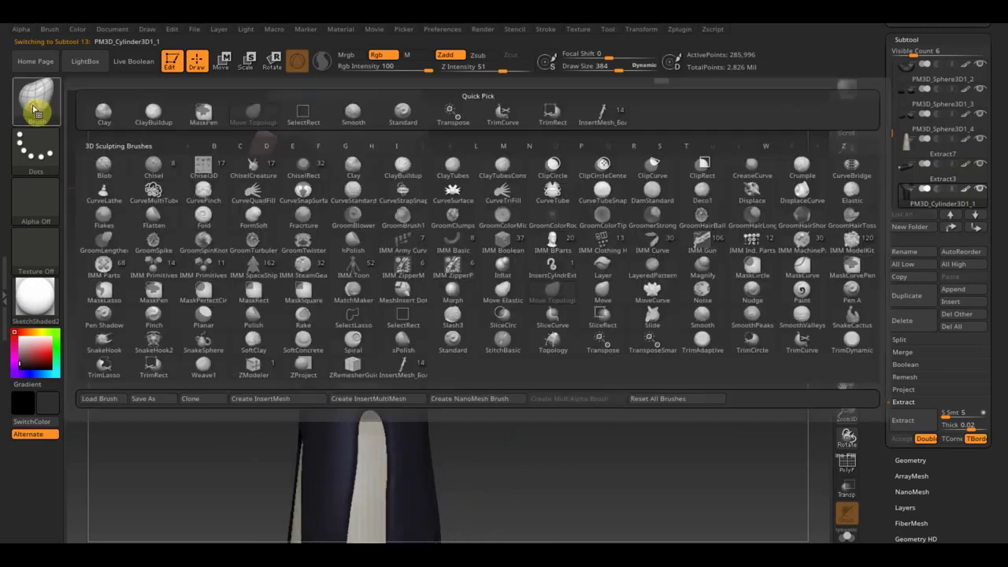
left_click(153, 114)
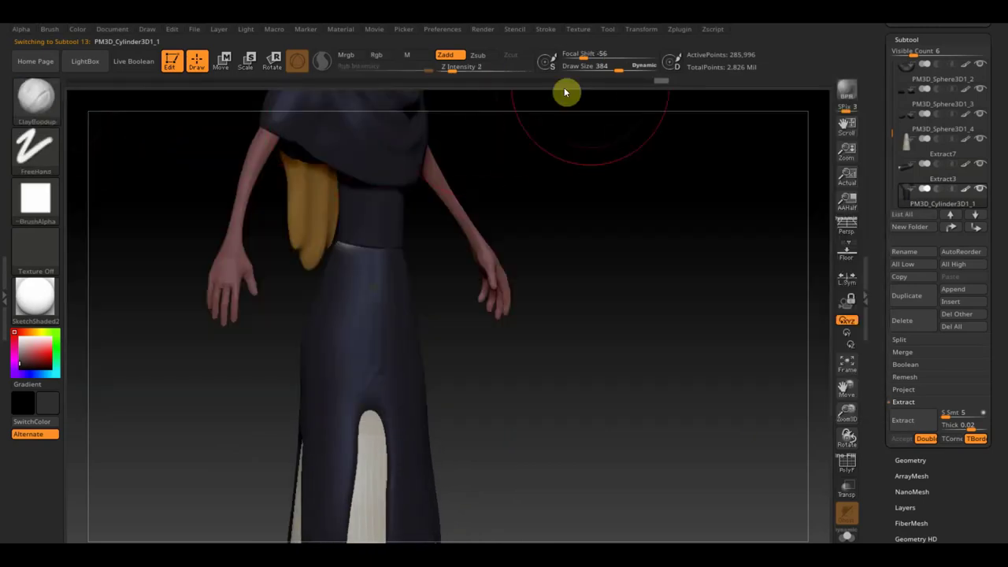
Build up and Shift-smooth the waist band with ClayBuildup at Draw Size 169
left_click_drag(618, 71, 602, 71)
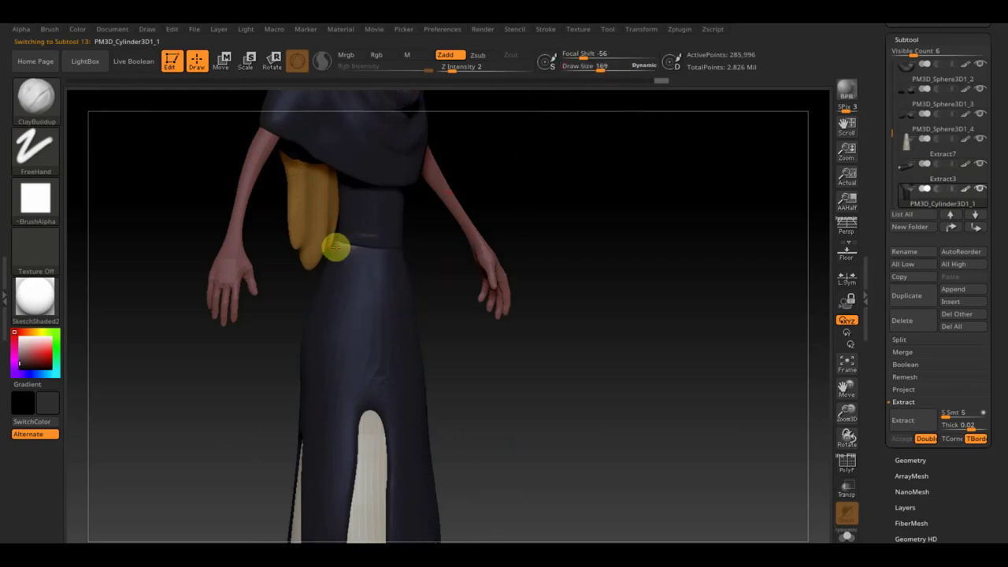
key("shift")
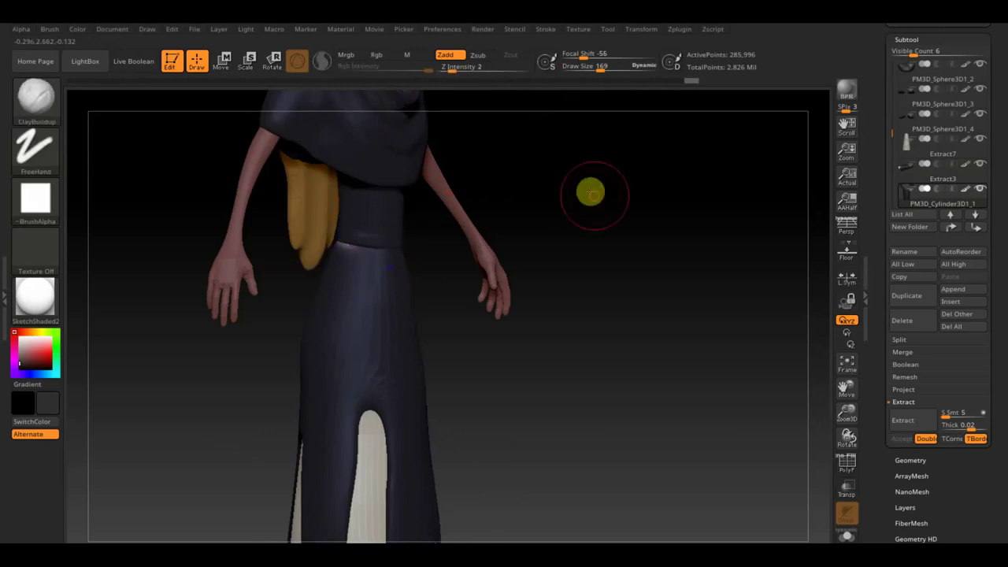
left_click_drag(590, 191, 556, 196)
mouse_move(445, 254)
left_mouse_down()
mouse_move(533, 254)
mouse_move(362, 229)
left_mouse_up()
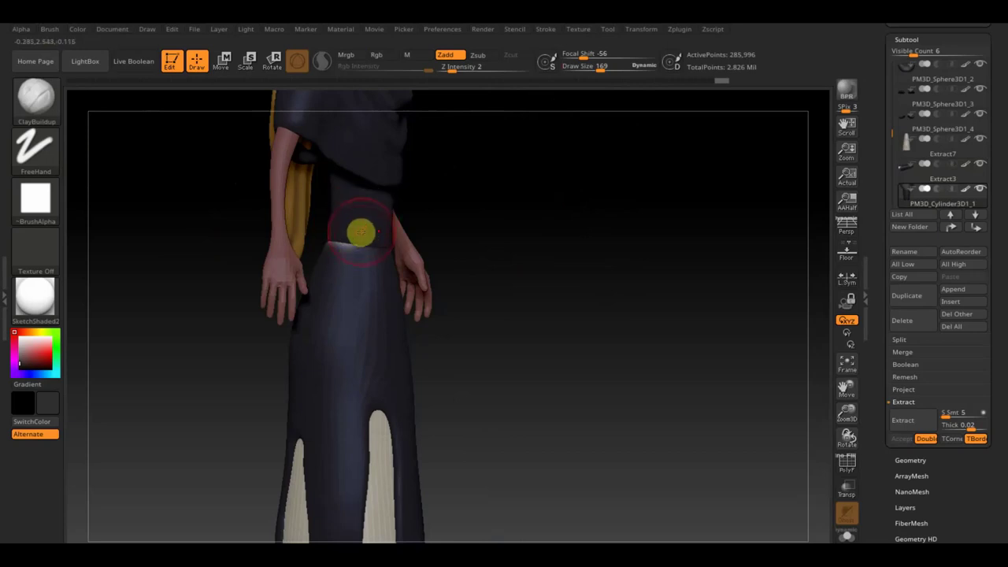
left_click_drag(529, 228, 418, 244)
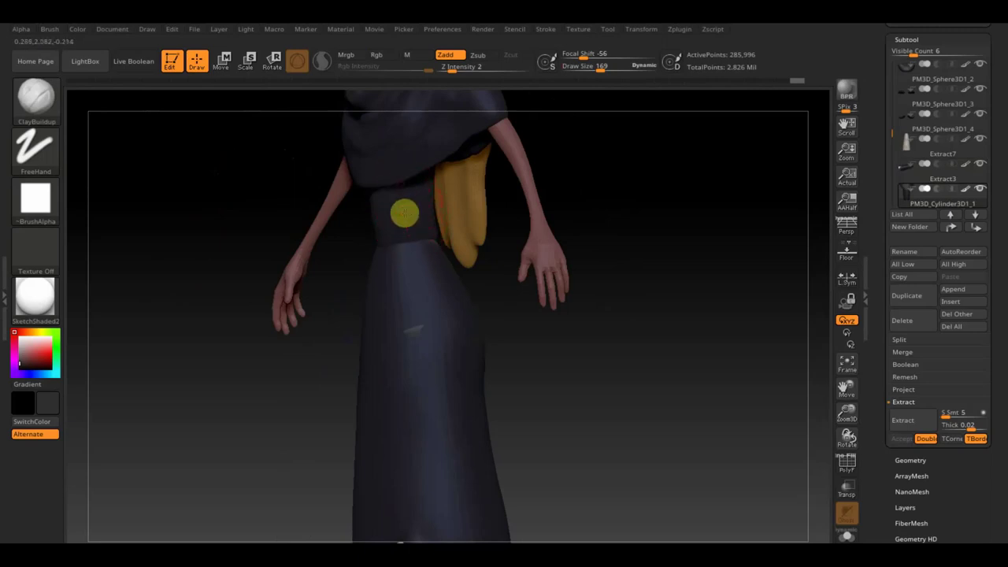
mouse_move(603, 205)
left_mouse_down()
mouse_move(583, 194)
mouse_move(552, 202)
mouse_move(425, 196)
left_mouse_up()
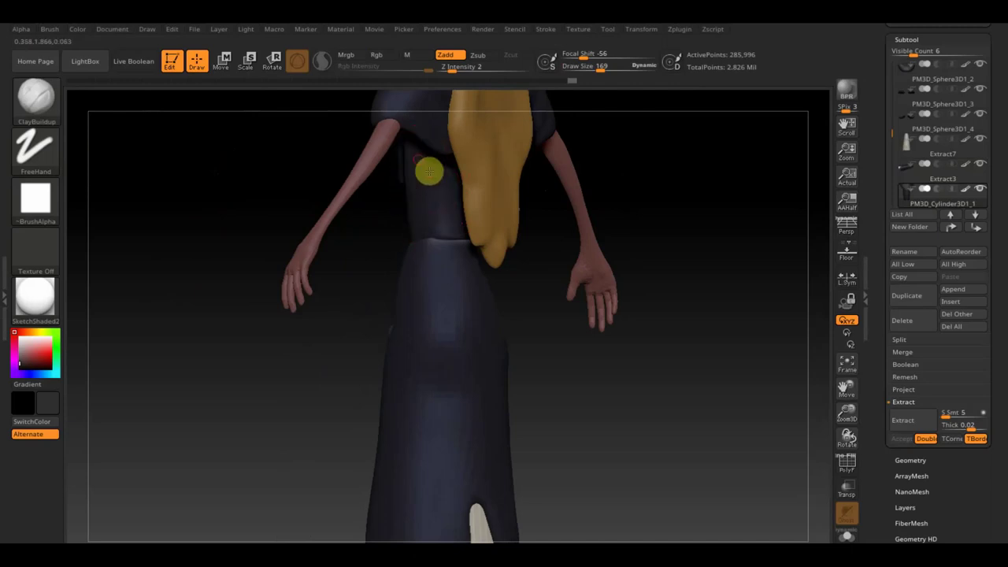
left_click(417, 160)
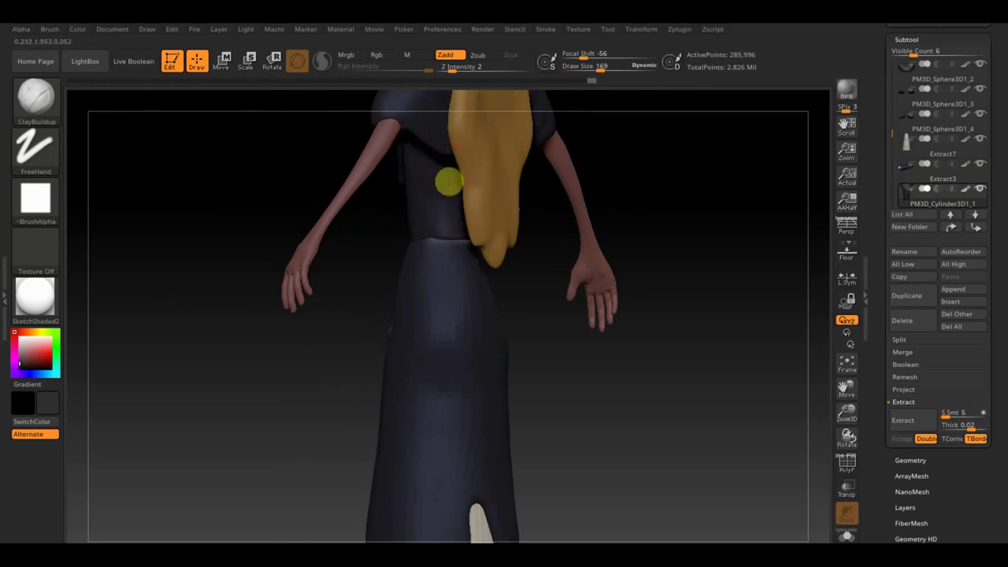
key("shift")
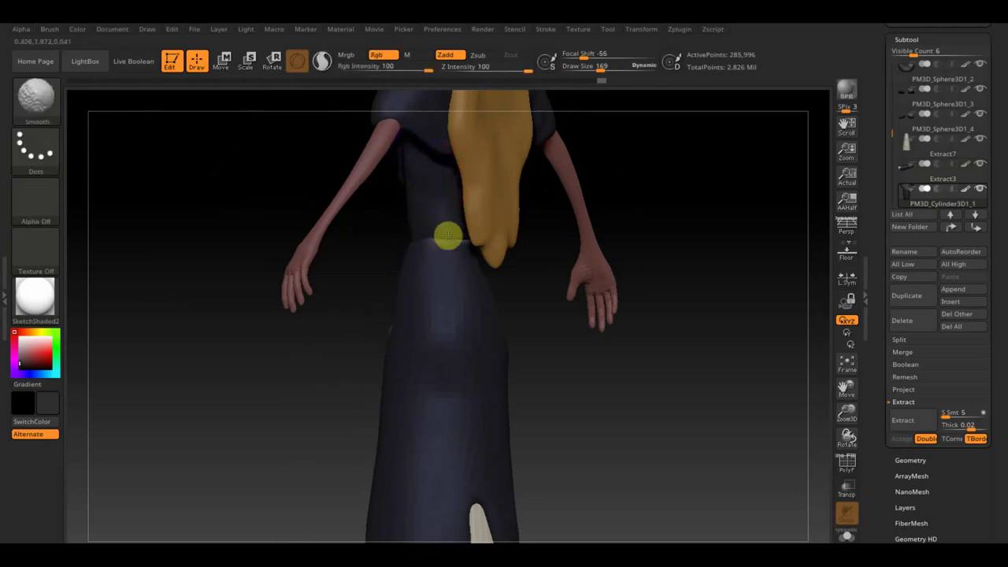
mouse_move(599, 373)
left_mouse_down()
mouse_move(713, 393)
mouse_move(648, 400)
left_mouse_up()
left_click(416, 291)
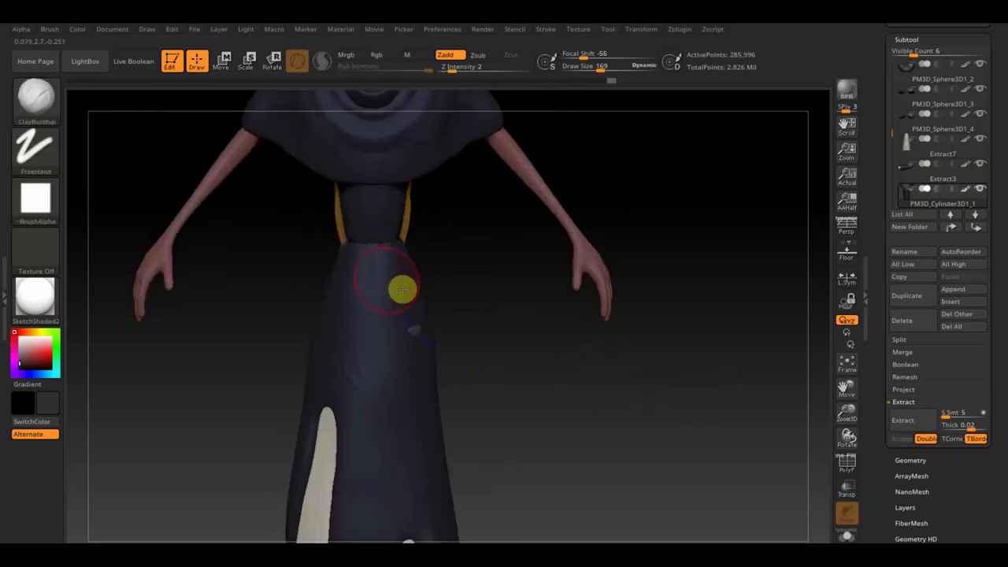
Make Extract7 active and reduce Draw Size to 86
left_click(388, 299, "alt")
left_click_drag(596, 67, 590, 69)
mouse_move(524, 197)
left_mouse_down()
mouse_move(461, 331)
mouse_move(488, 335)
left_mouse_up()
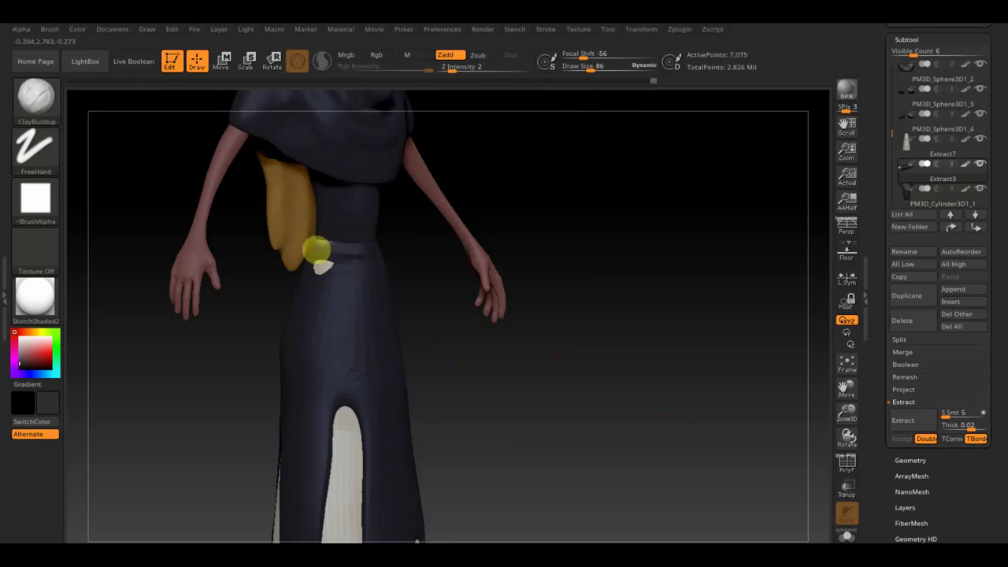
Orbit around the figure to inspect the Extract7 underskirt piece from front, side and back
left_click_drag(401, 273, 363, 273)
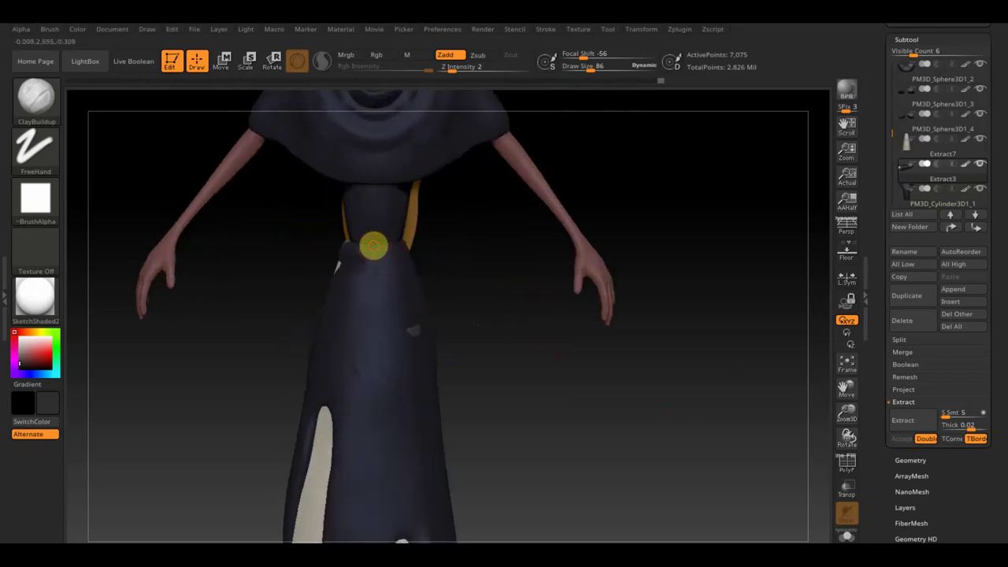
mouse_move(428, 246)
left_mouse_down()
mouse_move(362, 250)
mouse_move(409, 263)
mouse_move(352, 258)
left_mouse_up()
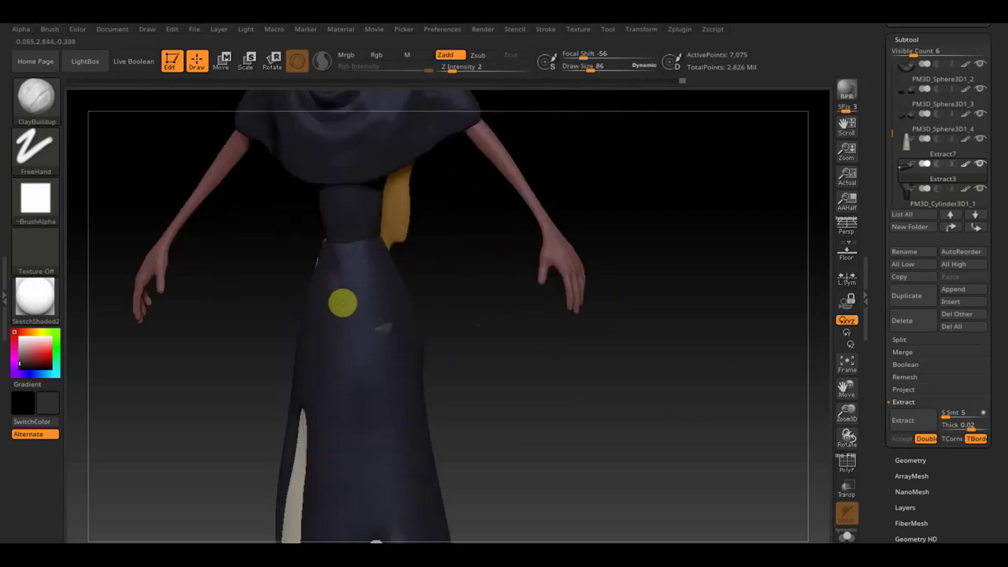
left_click_drag(453, 280, 392, 268)
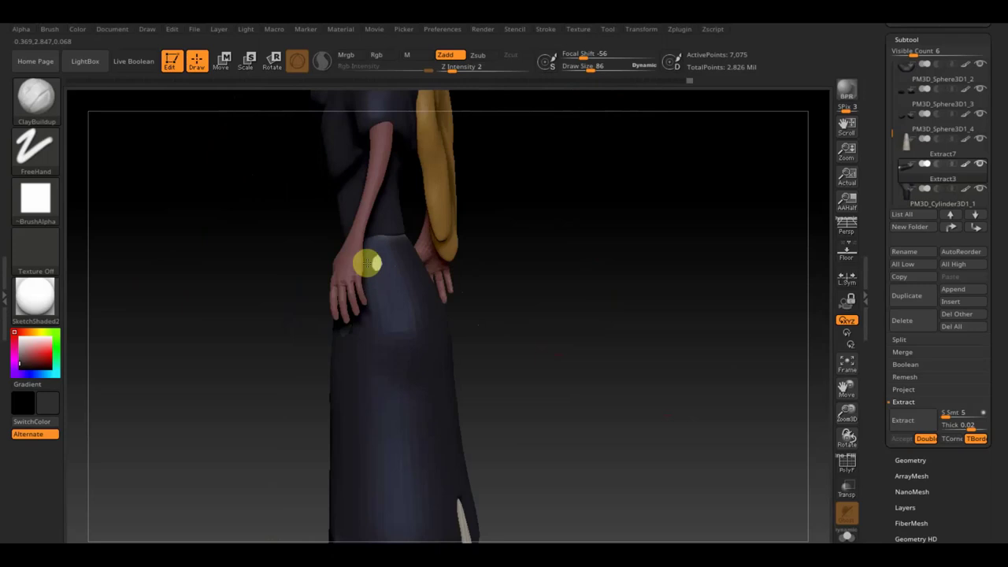
left_click_drag(472, 274, 527, 268)
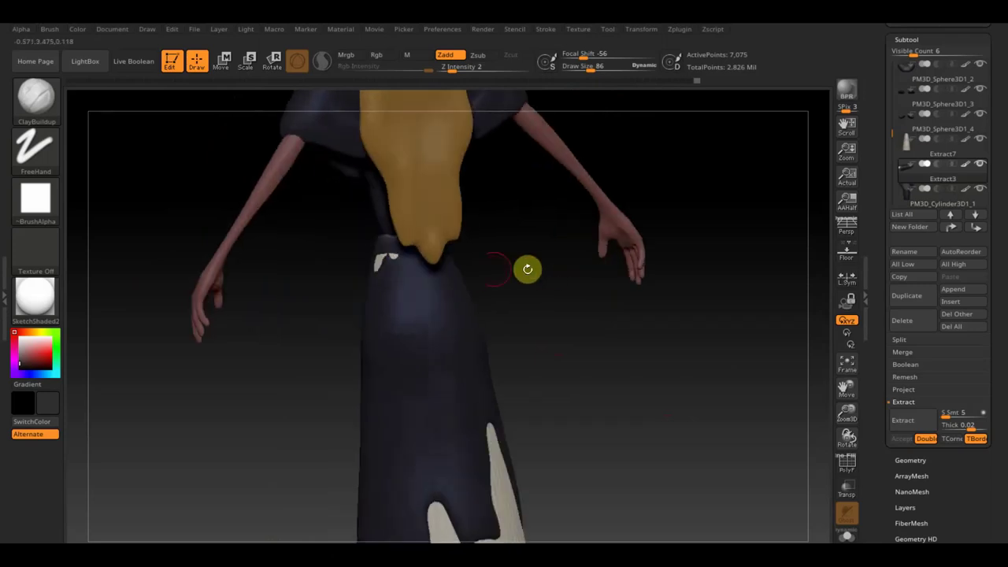
mouse_move(404, 266)
left_mouse_down()
mouse_move(396, 284)
mouse_move(445, 281)
mouse_move(441, 271)
left_mouse_up()
right_click_drag(435, 269, 504, 289)
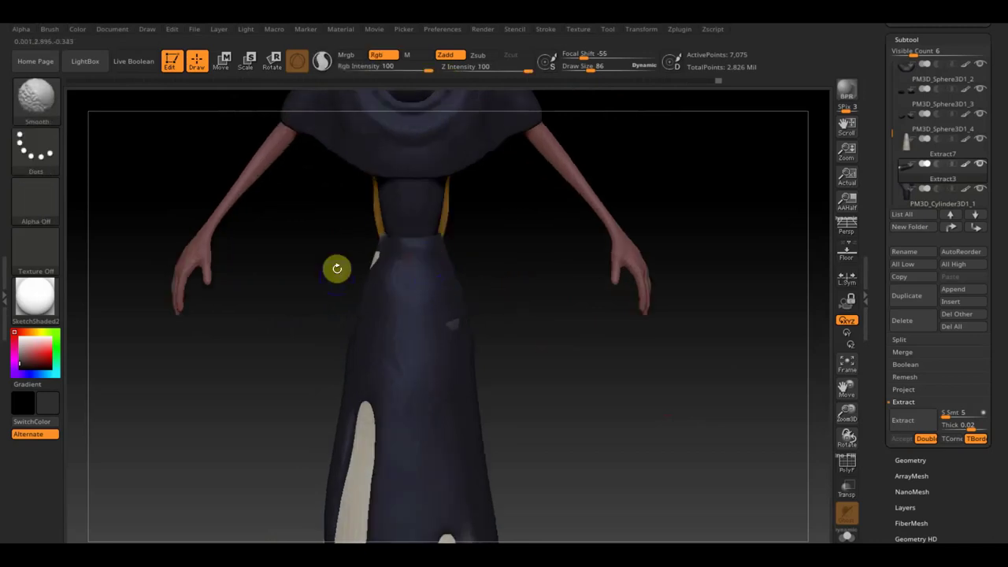
Smooth away the light patch on the dress hip and make the head subtool active
key("shift")
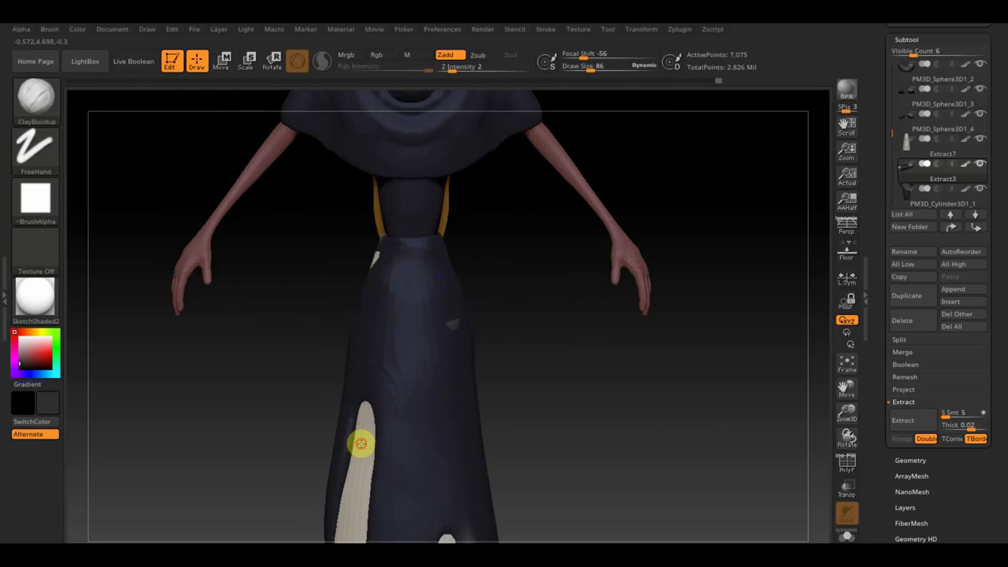
mouse_move(286, 416)
right_mouse_down()
mouse_move(326, 418)
mouse_move(352, 322)
right_mouse_up()
key("shift")
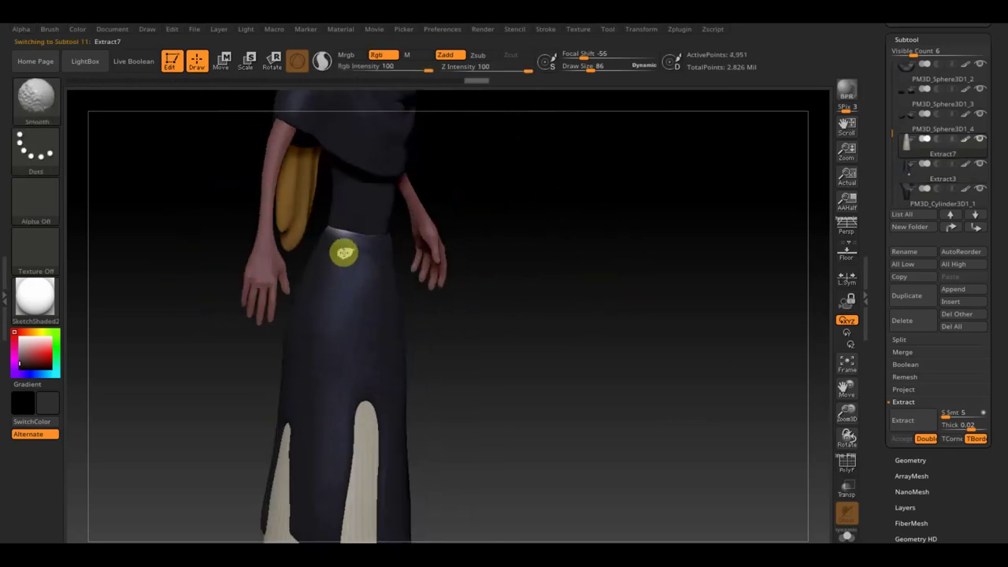
key("shift")
mouse_move(453, 272)
right_mouse_down()
mouse_move(472, 286)
mouse_move(428, 292)
mouse_move(444, 315)
right_mouse_up()
left_click(433, 317, "alt")
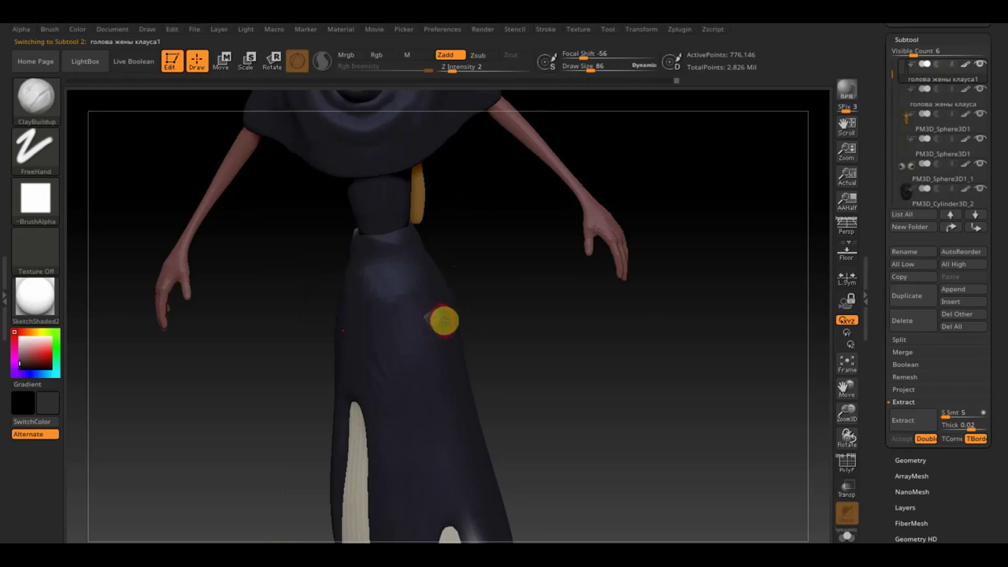
Set up a Move Topological brush at Draw Size 251 and make Extract3 the active subtool
mouse_move(499, 318)
right_mouse_down()
mouse_move(489, 245)
mouse_move(504, 149)
mouse_move(491, 149)
mouse_move(540, 207)
mouse_move(535, 234)
right_mouse_up()
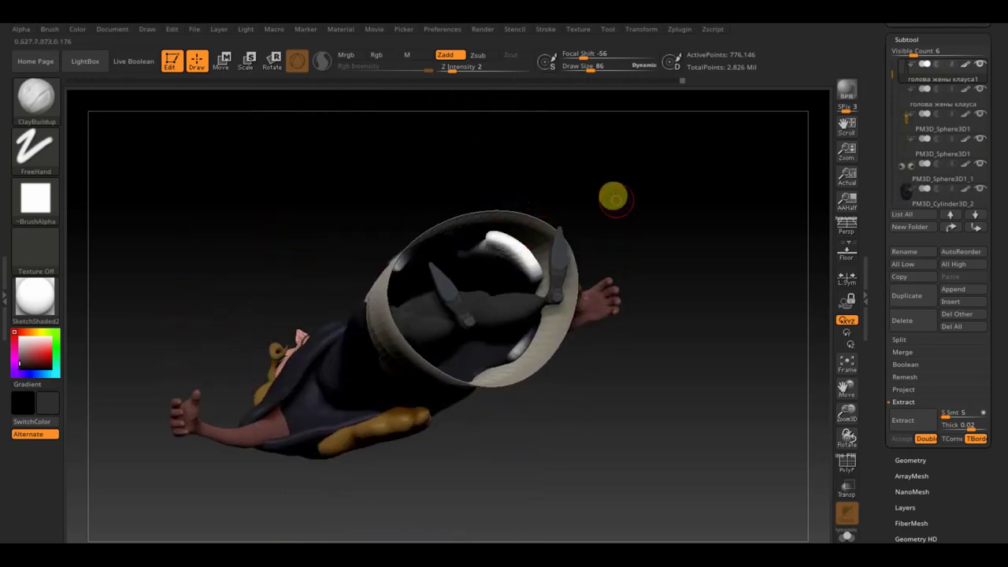
right_click_drag(613, 197, 611, 224)
right_click_drag(608, 270, 601, 178)
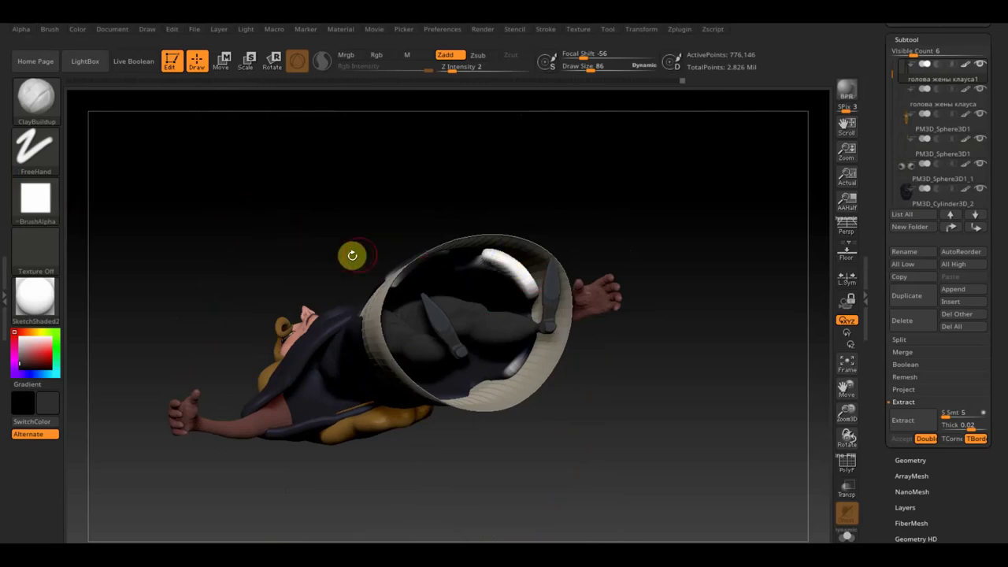
left_click(44, 102)
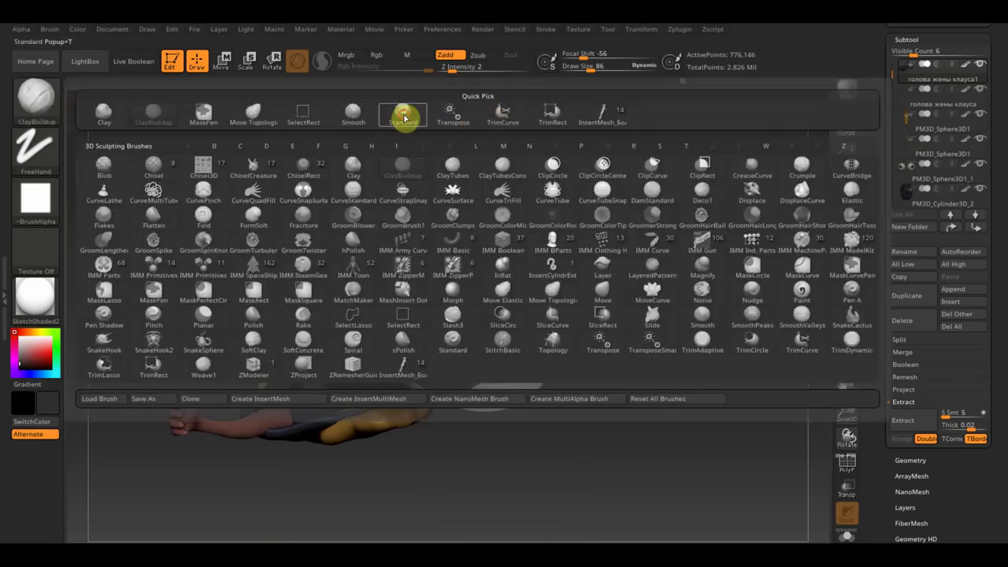
left_click(403, 113)
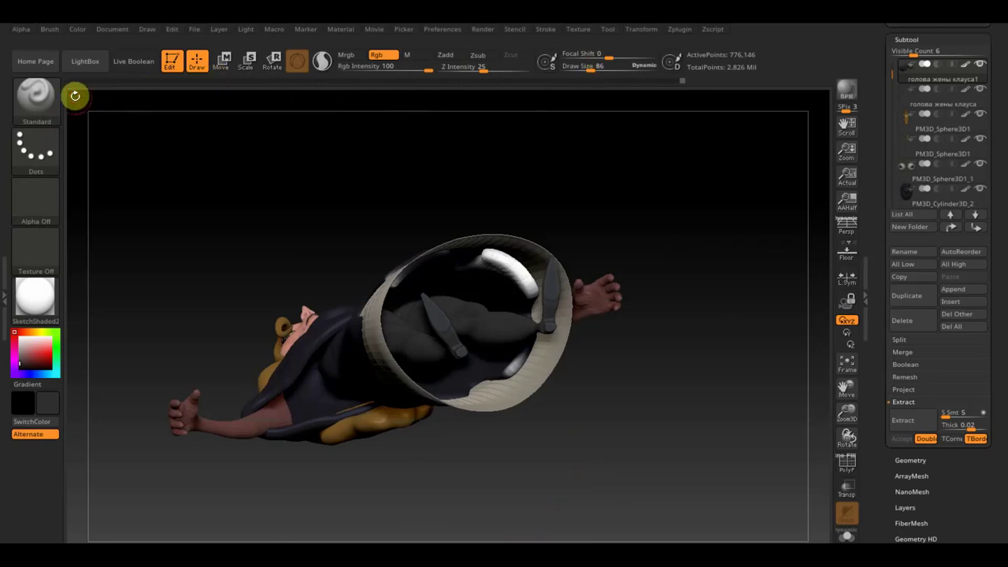
left_click(46, 103)
left_click(254, 114)
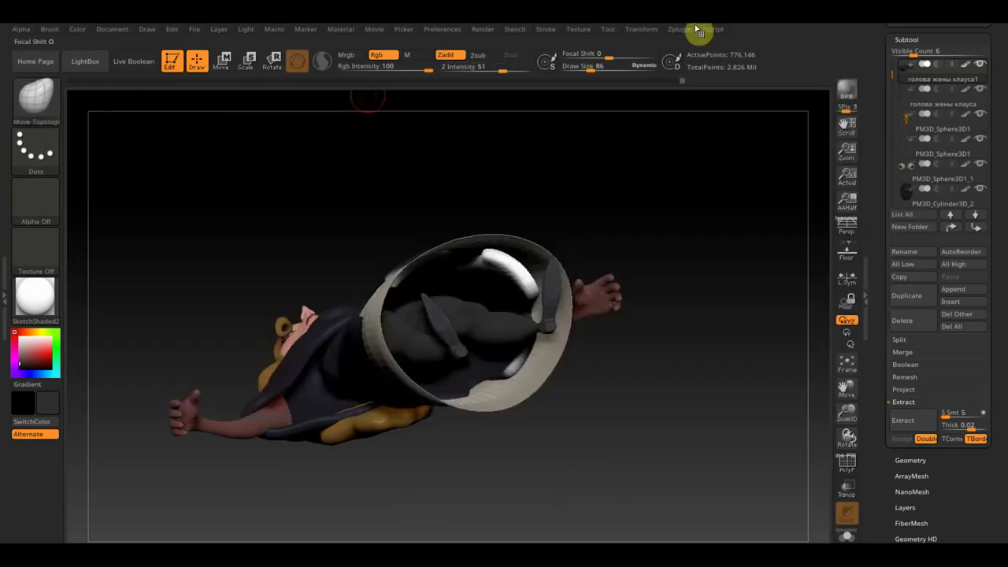
left_click_drag(595, 67, 608, 72)
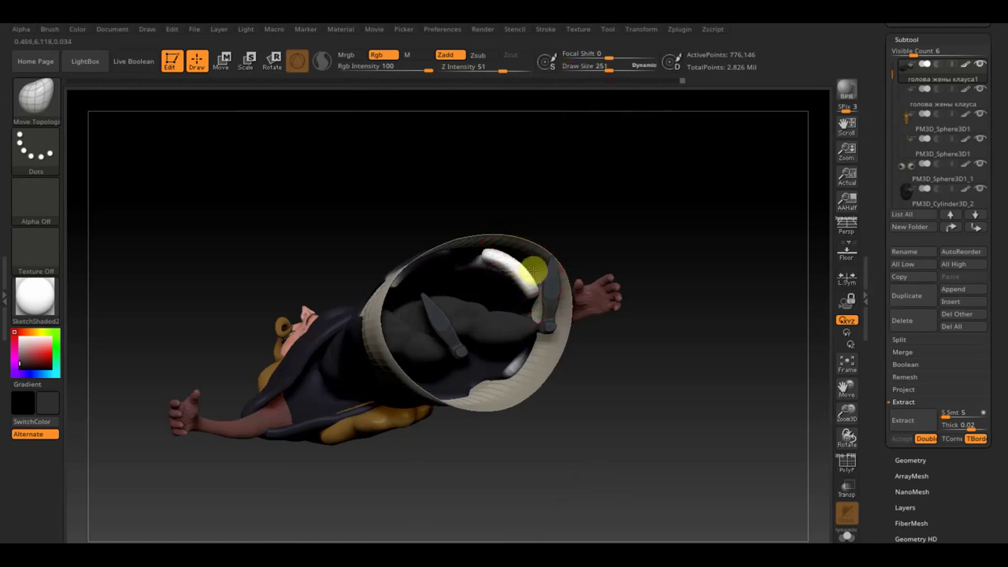
left_click(508, 276, "alt")
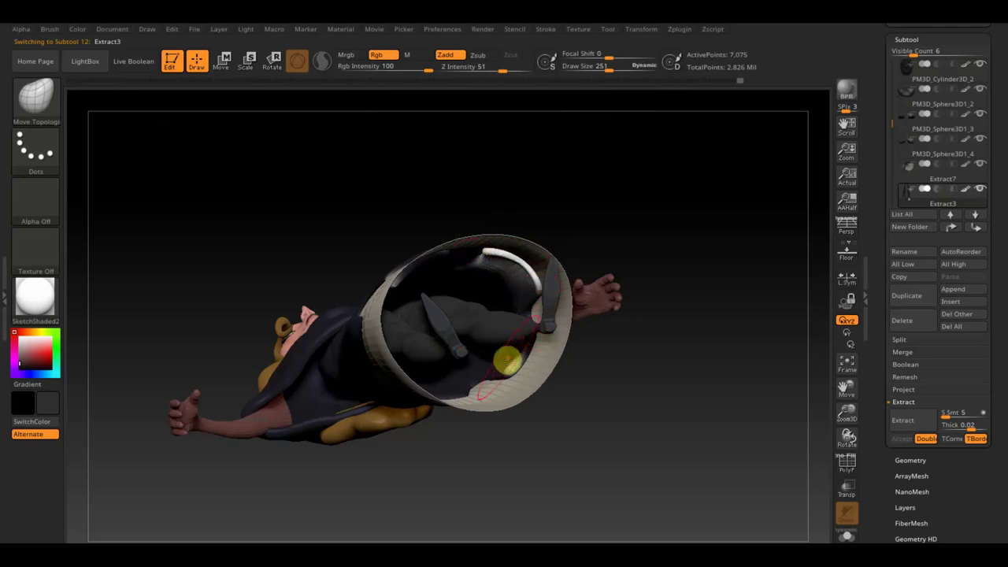
Orbit the model to inspect the underskirt from side, below, end-on and front views
mouse_move(618, 206)
left_mouse_down()
mouse_move(607, 322)
mouse_move(587, 324)
left_mouse_up()
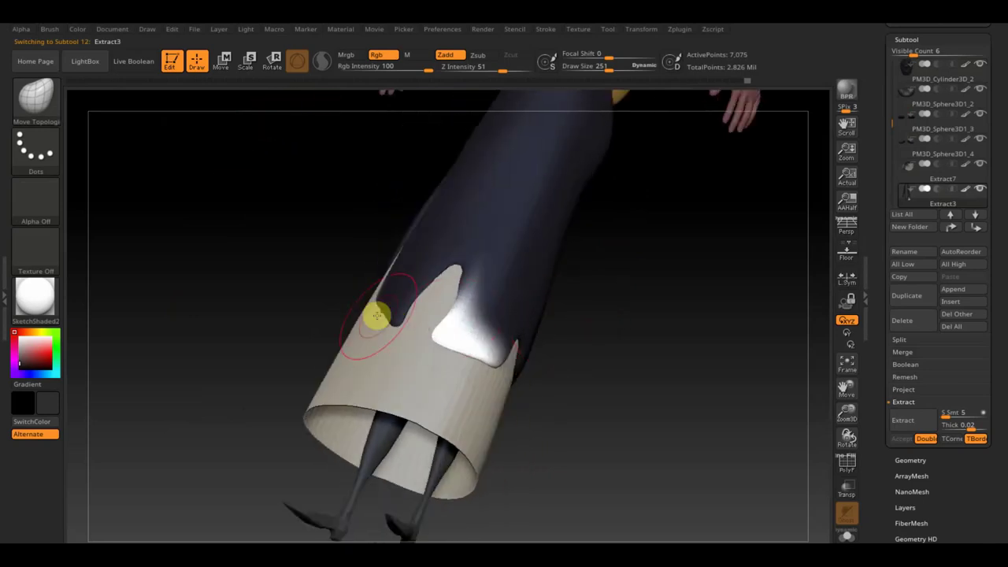
mouse_move(639, 412)
left_mouse_down()
mouse_move(651, 441)
mouse_move(590, 351)
mouse_move(638, 223)
mouse_move(648, 237)
mouse_move(630, 270)
left_mouse_up()
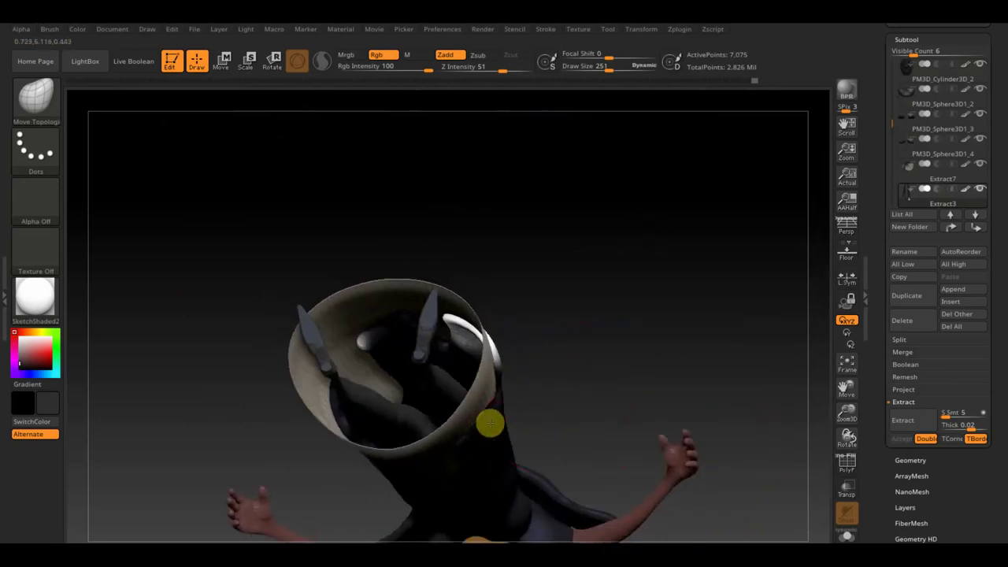
mouse_move(567, 371)
left_mouse_down()
mouse_move(580, 394)
mouse_move(569, 407)
left_mouse_up()
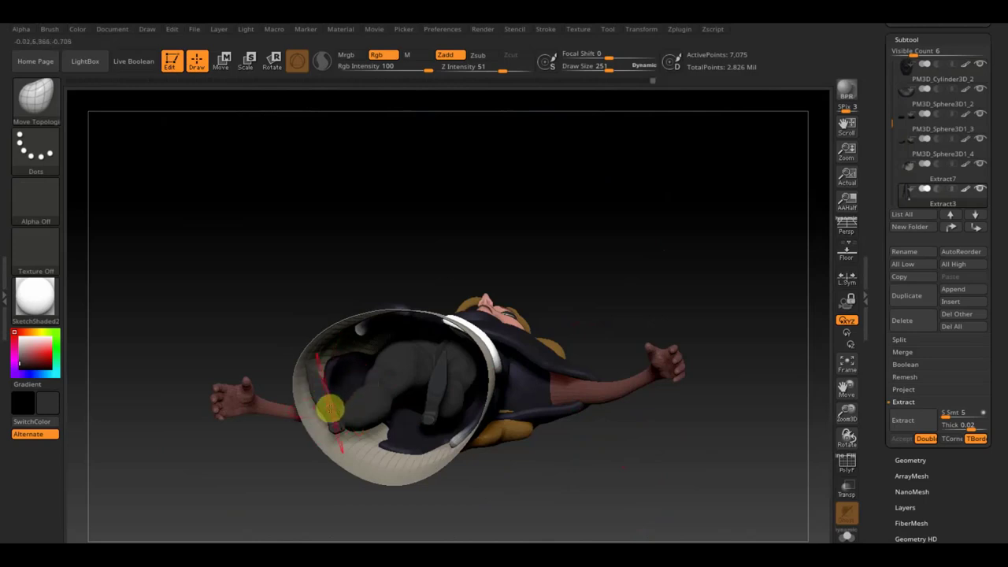
mouse_move(281, 328)
left_mouse_down()
mouse_move(279, 304)
mouse_move(333, 295)
mouse_move(326, 307)
mouse_move(287, 238)
mouse_move(252, 252)
left_mouse_up()
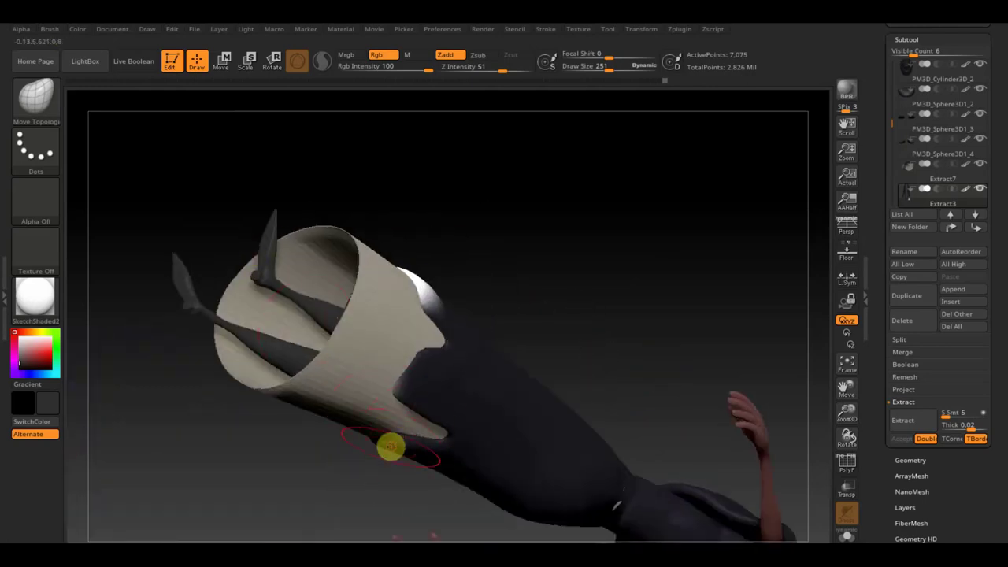
mouse_move(527, 313)
left_mouse_down()
mouse_move(565, 285)
mouse_move(576, 323)
mouse_move(603, 320)
mouse_move(606, 299)
left_mouse_up()
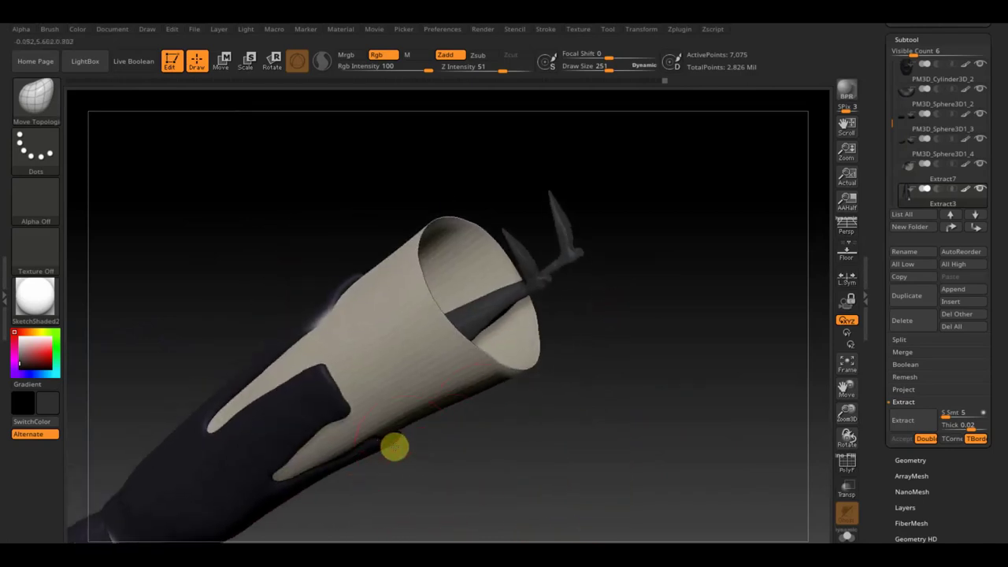
mouse_move(391, 441)
left_mouse_down()
mouse_move(490, 445)
mouse_move(434, 511)
mouse_move(477, 193)
mouse_move(519, 383)
mouse_move(612, 367)
mouse_move(607, 286)
mouse_move(611, 326)
left_mouse_up()
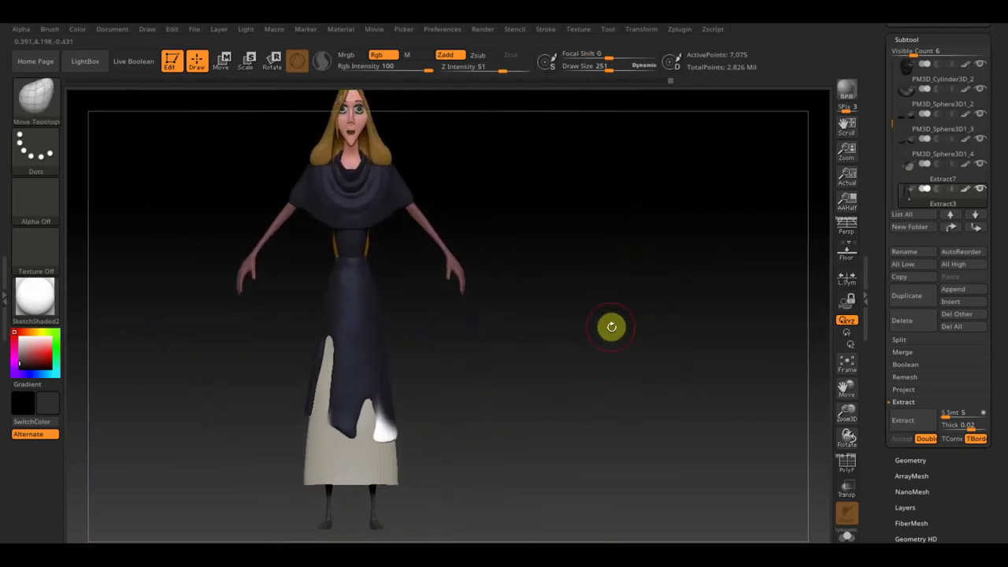
mouse_move(402, 372)
left_mouse_down()
mouse_move(478, 407)
mouse_move(393, 414)
mouse_move(472, 407)
mouse_move(423, 388)
left_mouse_up()
Paint out the white fold at the dress hem with the Standard brush
left_click(36, 99)
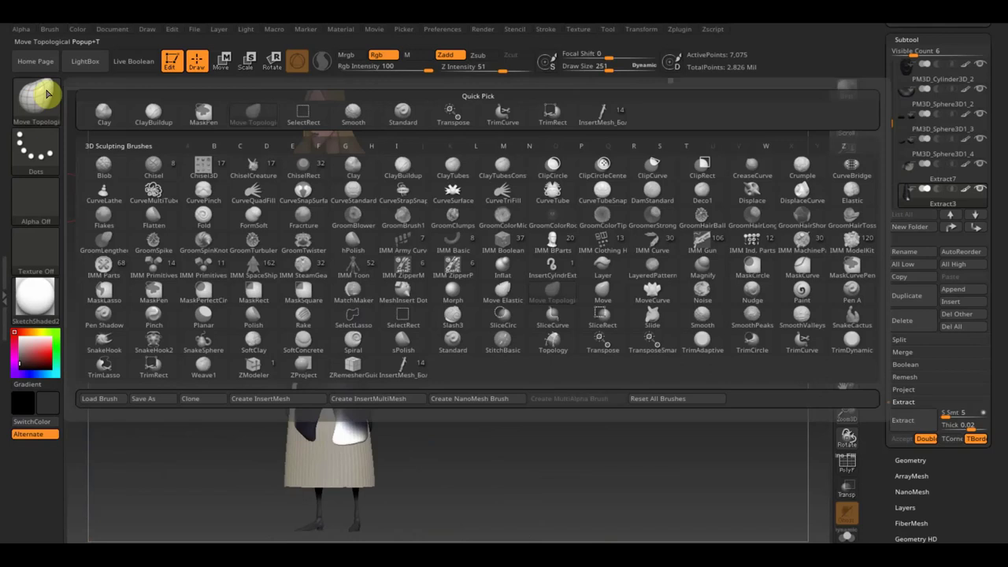
left_click(391, 118)
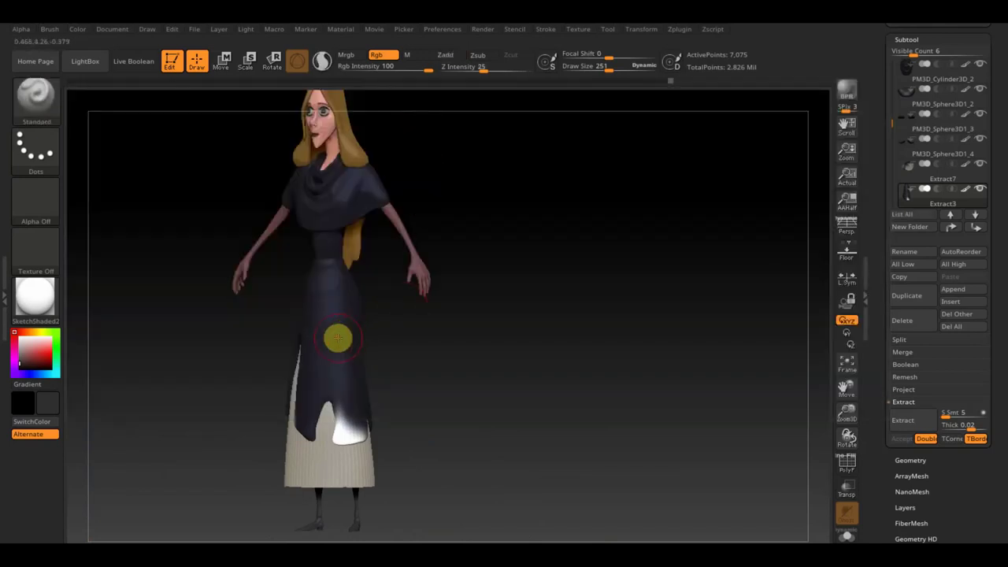
mouse_move(340, 343)
left_mouse_down()
mouse_move(382, 437)
mouse_move(386, 417)
left_mouse_up()
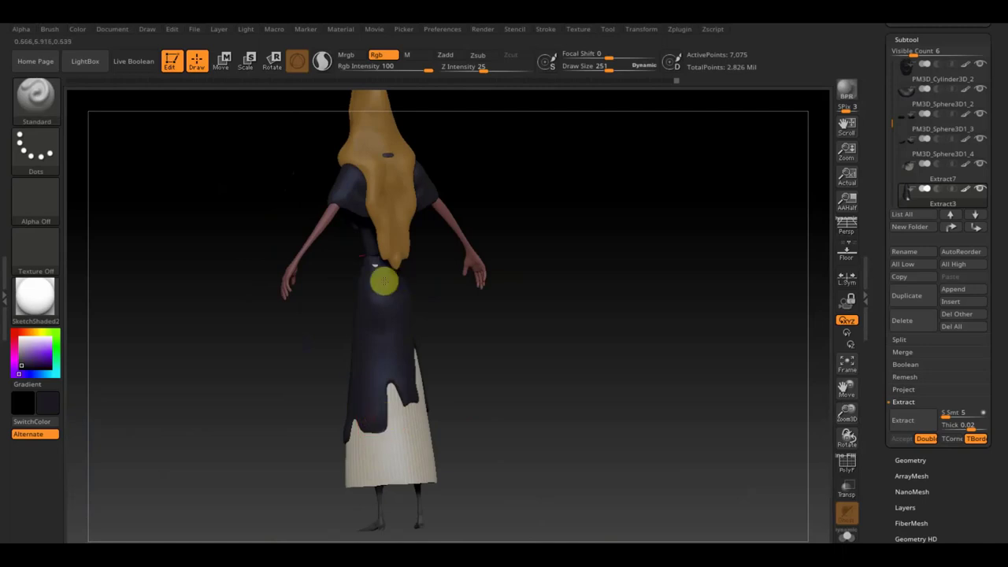
mouse_move(468, 418)
left_mouse_down()
mouse_move(508, 231)
mouse_move(483, 237)
left_mouse_up()
mouse_move(540, 295)
left_mouse_down("alt")
mouse_move(590, 415)
mouse_move(645, 415)
mouse_move(512, 407)
mouse_move(536, 407)
left_mouse_up("alt")
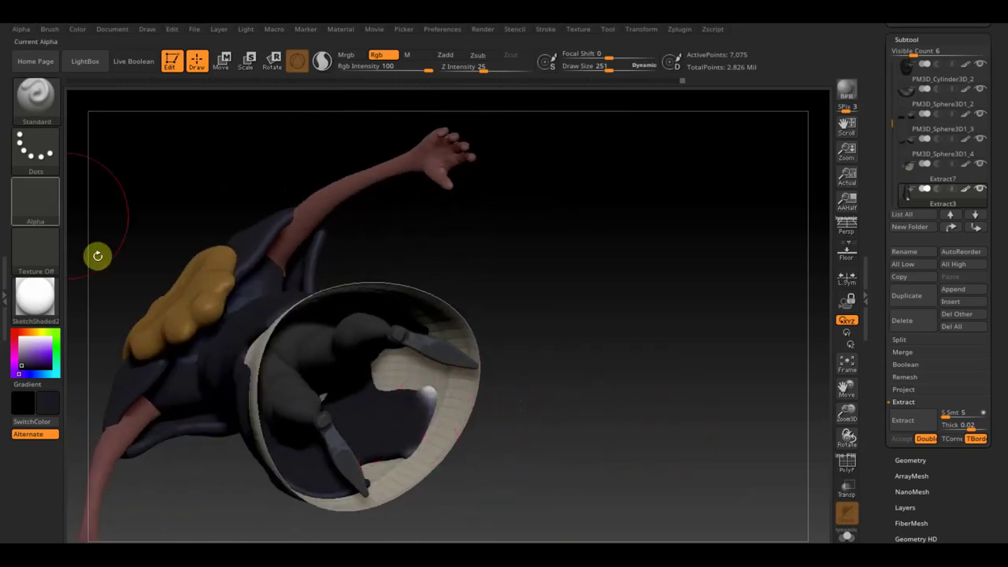
Turn on back-face masking and paint the inside of the underskirt a light colour
left_click(36, 104)
left_click(49, 31)
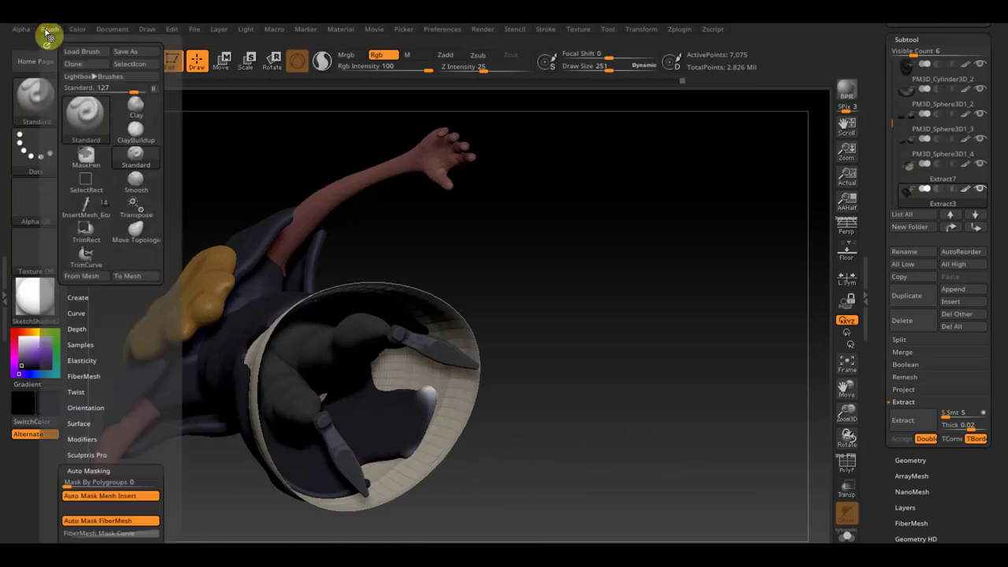
scroll(152, 427, "down", 3)
left_click(105, 497)
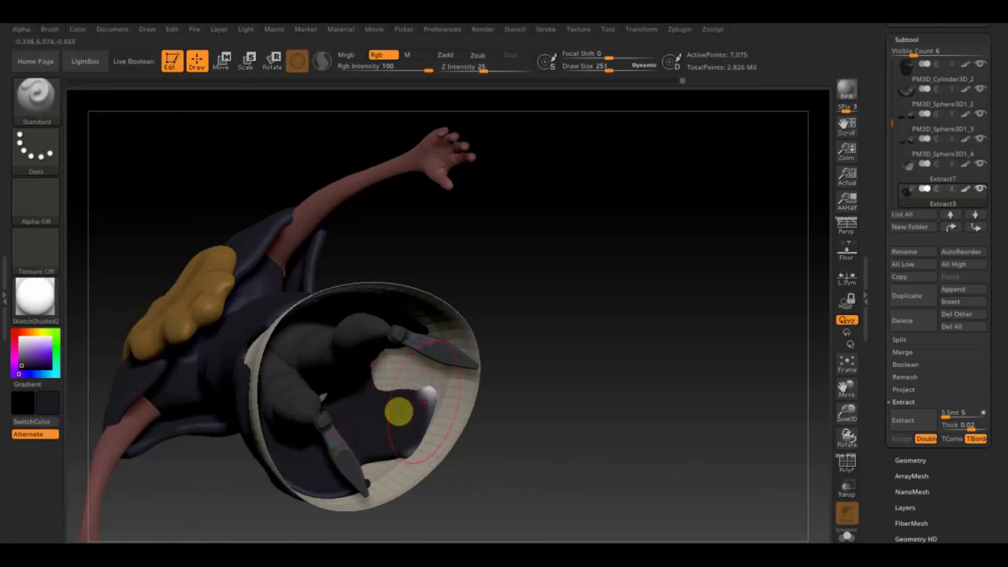
mouse_move(449, 404)
left_mouse_down()
mouse_move(355, 407)
mouse_move(394, 421)
mouse_move(411, 409)
mouse_move(412, 433)
mouse_move(338, 383)
mouse_move(315, 454)
mouse_move(326, 483)
mouse_move(279, 439)
mouse_move(340, 477)
left_mouse_up()
mouse_move(393, 442)
left_mouse_down()
mouse_move(407, 407)
mouse_move(396, 315)
mouse_move(396, 336)
left_mouse_up()
mouse_move(537, 349)
left_mouse_down()
mouse_move(513, 308)
mouse_move(529, 308)
mouse_move(428, 339)
left_mouse_up()
mouse_move(368, 311)
left_mouse_down()
mouse_move(302, 299)
mouse_move(357, 302)
mouse_move(271, 336)
left_mouse_up()
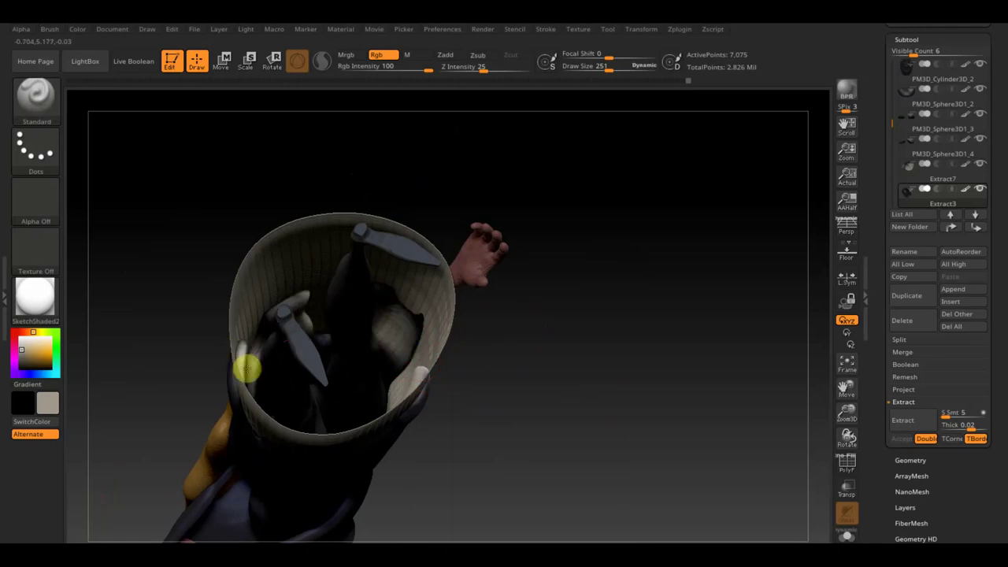
mouse_move(285, 400)
left_mouse_down()
mouse_move(344, 360)
mouse_move(326, 396)
mouse_move(299, 315)
mouse_move(277, 385)
left_mouse_up()
Reduce the brush to about 95 and darken the white patches beside the slit and on the overskirt
mouse_move(489, 346)
left_mouse_down()
mouse_move(630, 322)
mouse_move(607, 416)
mouse_move(630, 489)
mouse_move(630, 400)
mouse_move(619, 414)
mouse_move(594, 355)
mouse_move(565, 356)
left_mouse_up()
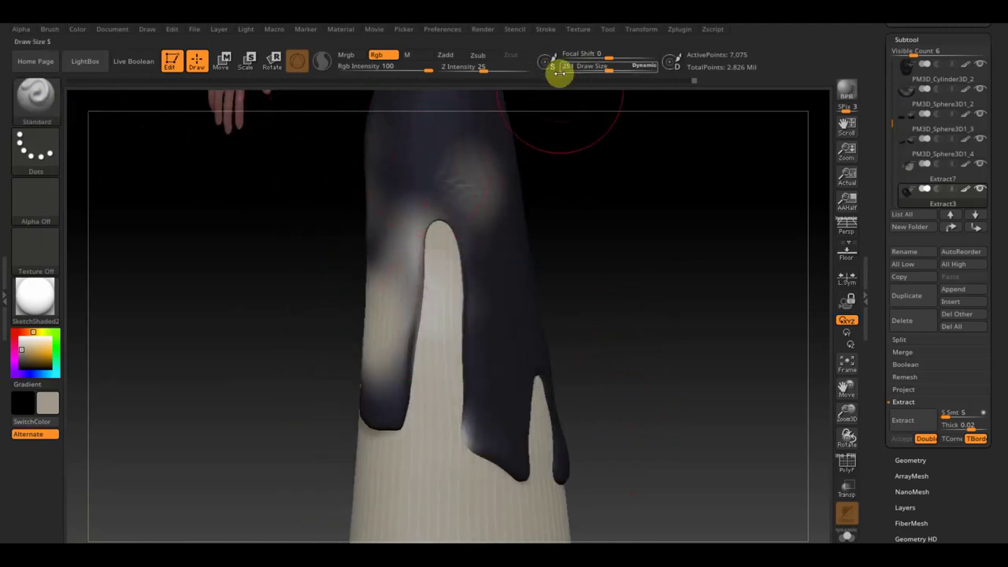
left_click_drag(622, 70, 591, 69)
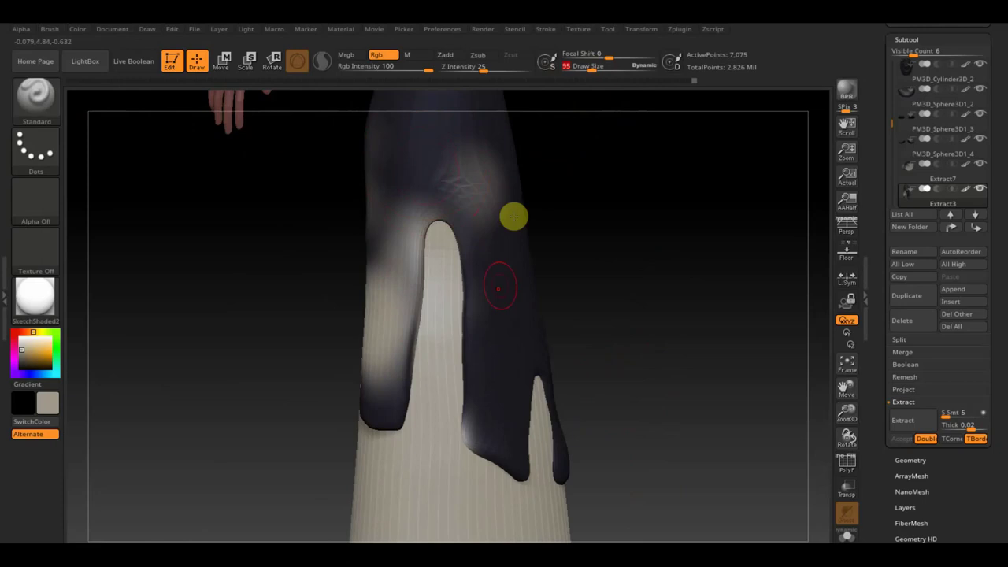
left_click_drag(596, 66, 593, 66)
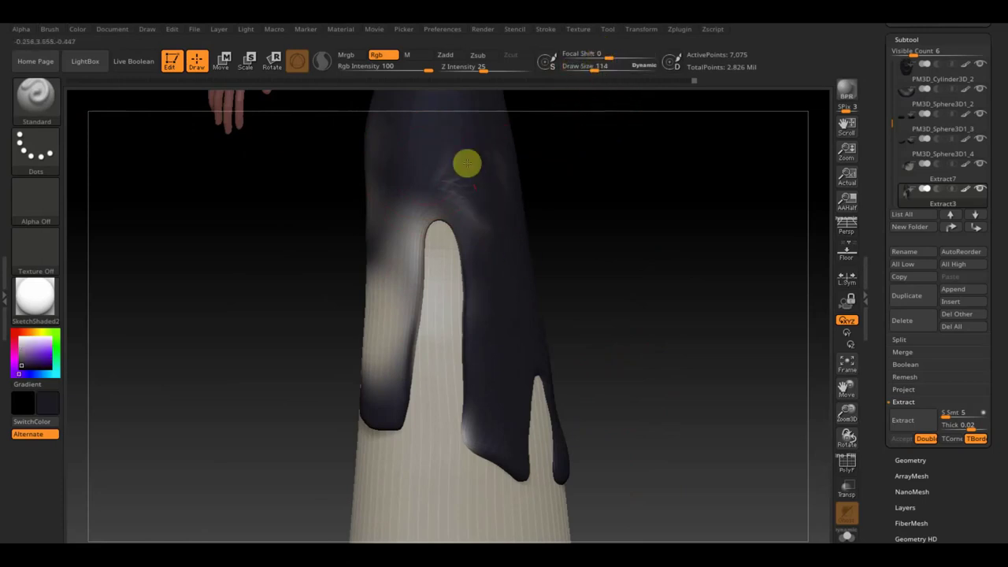
mouse_move(446, 189)
left_mouse_down()
mouse_move(416, 198)
mouse_move(372, 95)
mouse_move(363, 371)
mouse_move(373, 326)
mouse_move(394, 391)
mouse_move(412, 247)
left_mouse_up()
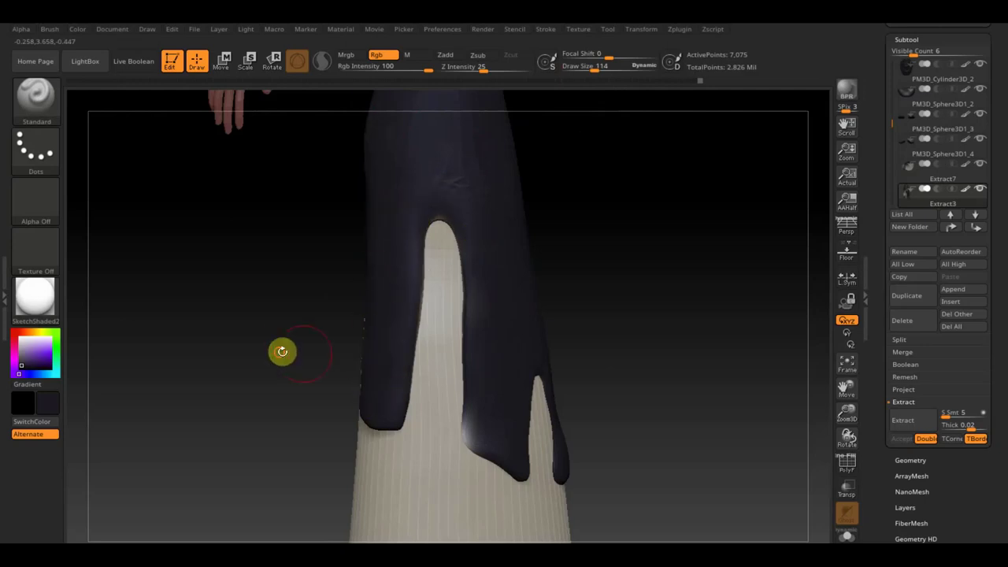
left_click_drag(281, 351, 333, 352)
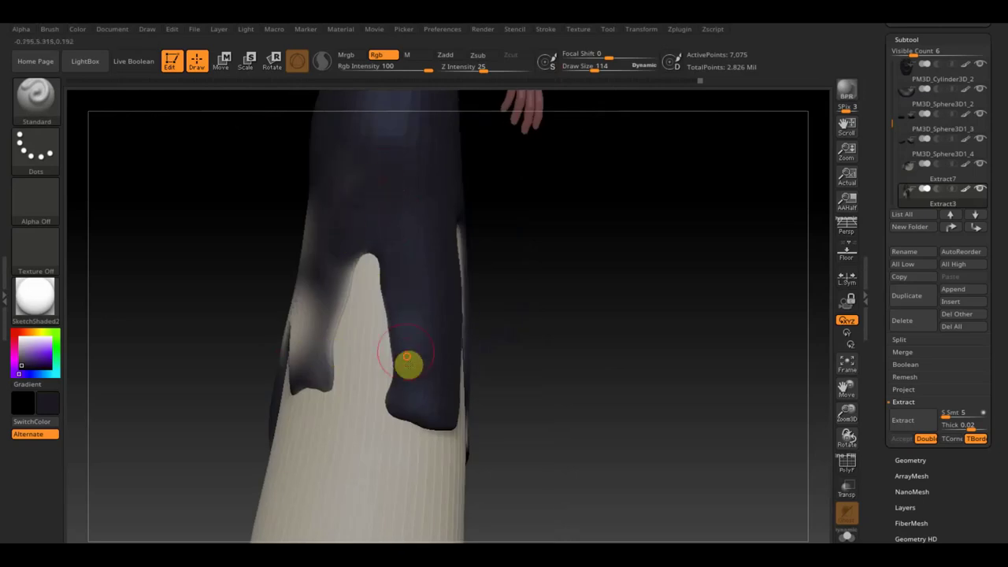
mouse_move(367, 215)
left_mouse_down()
mouse_move(327, 370)
mouse_move(313, 265)
left_mouse_up()
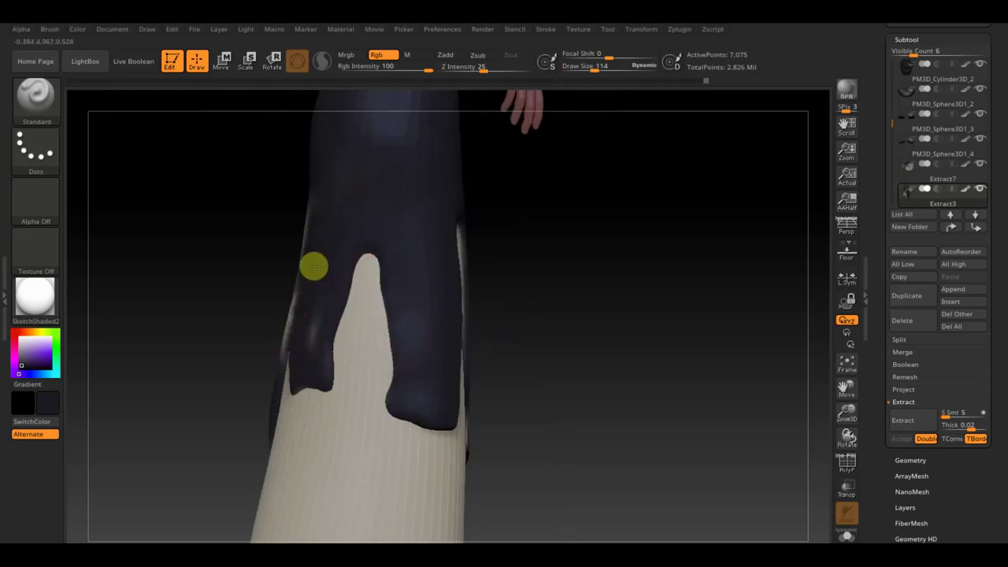
Darken the remaining whitish spots on the overskirt and smooth its lower edge
mouse_move(612, 344)
left_mouse_down()
mouse_move(617, 201)
mouse_move(638, 302)
mouse_move(664, 304)
mouse_move(428, 277)
left_mouse_up()
left_click(986, 300)
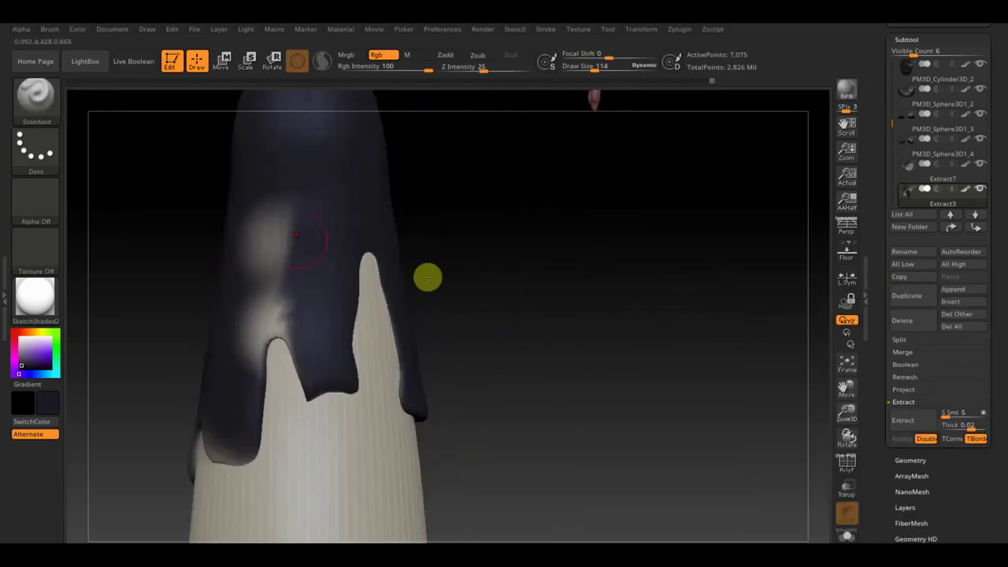
mouse_move(301, 220)
left_mouse_down()
mouse_move(232, 215)
mouse_move(270, 218)
mouse_move(275, 317)
mouse_move(274, 308)
mouse_move(247, 352)
left_mouse_up()
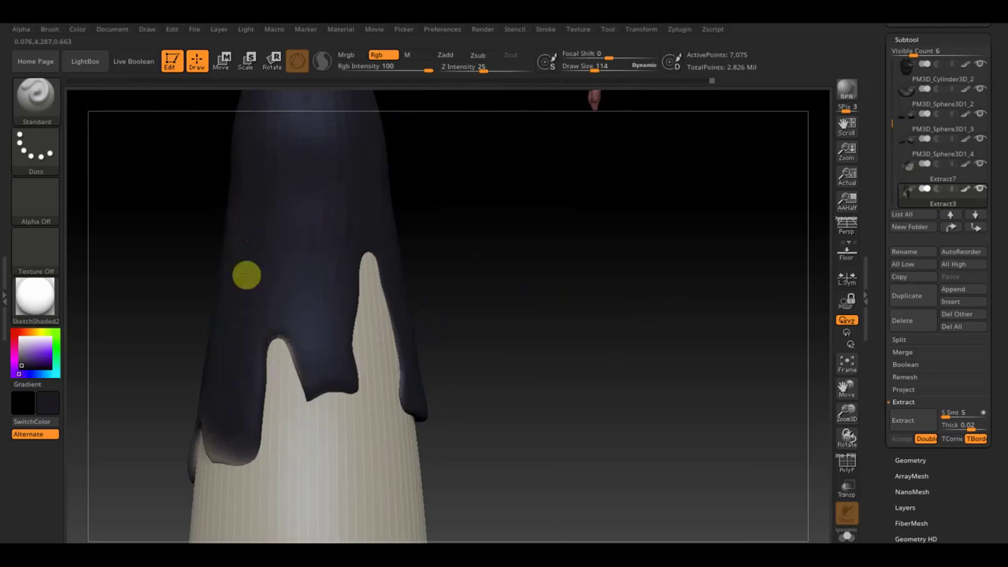
left_click_drag(482, 369, 574, 383)
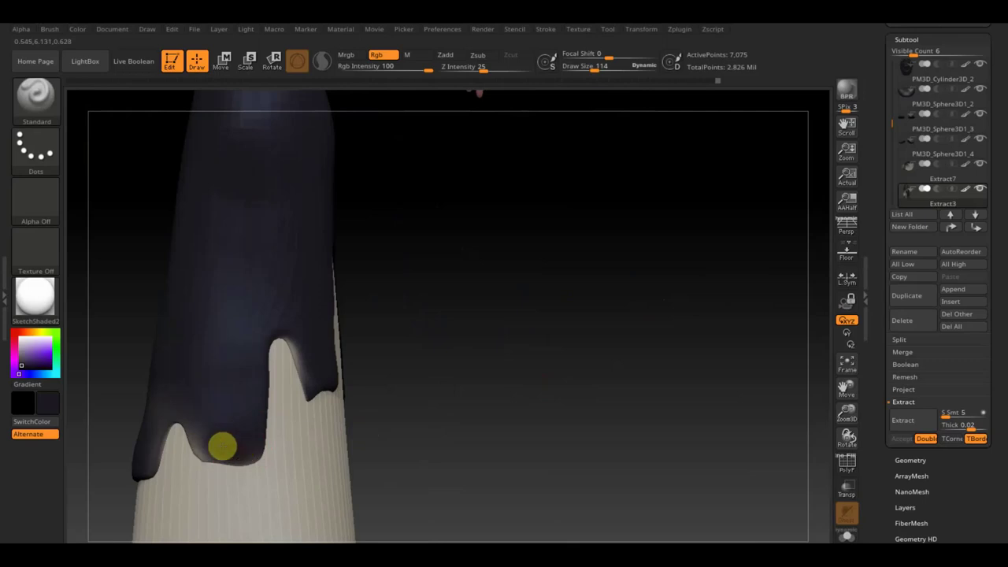
left_click_drag(457, 360, 540, 376)
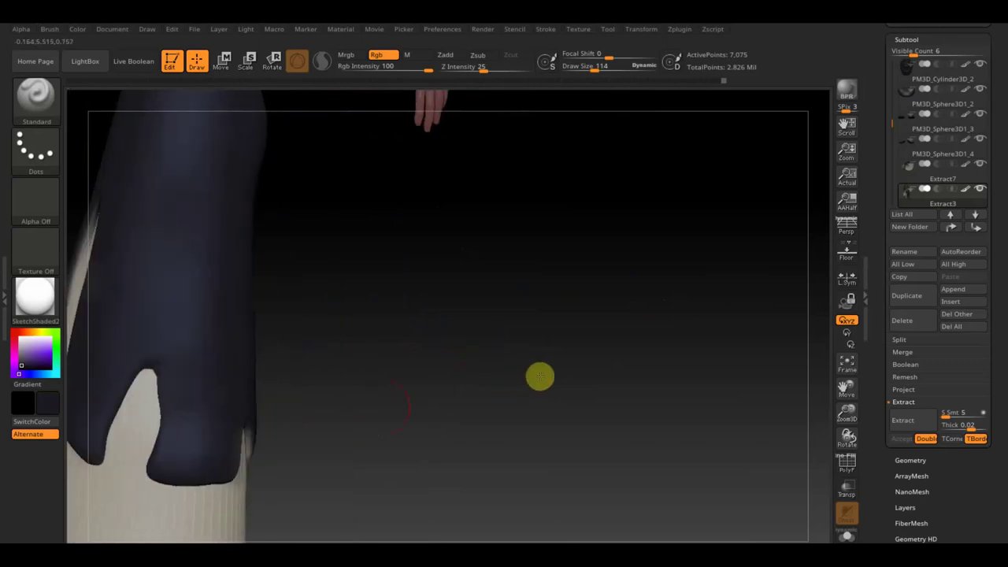
left_click_drag(304, 441, 460, 402, "shift")
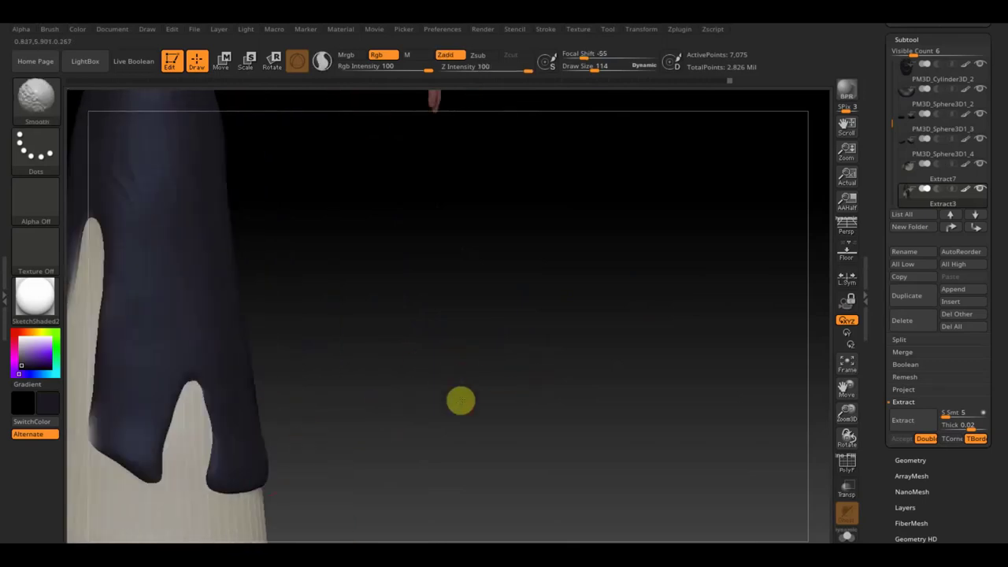
mouse_move(457, 360)
left_mouse_down("alt")
mouse_move(414, 220)
mouse_move(583, 208)
left_mouse_up("alt")
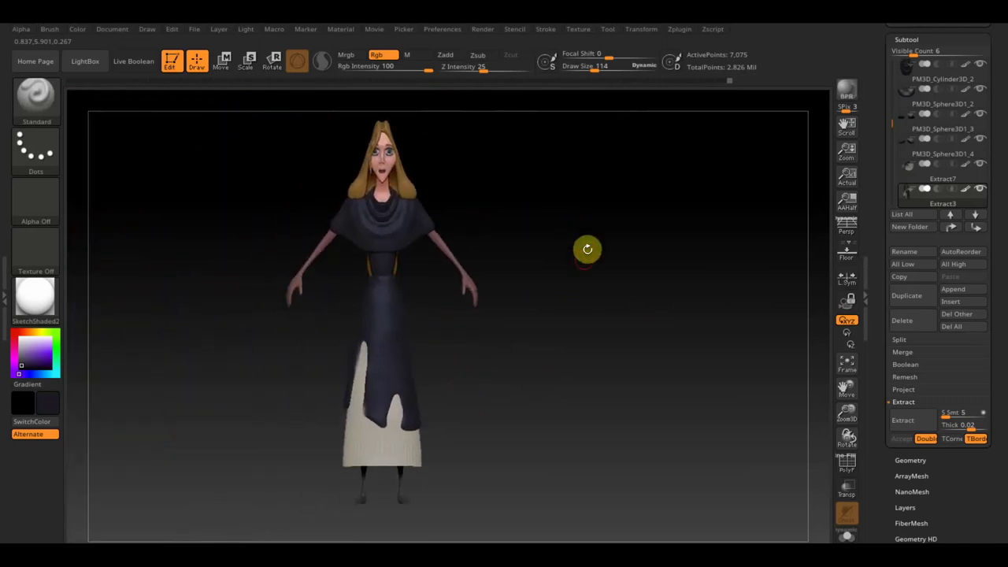
mouse_move(590, 263)
left_mouse_down()
mouse_move(607, 276)
mouse_move(619, 193)
left_mouse_up()
left_click_drag(600, 285, 662, 349, "alt")
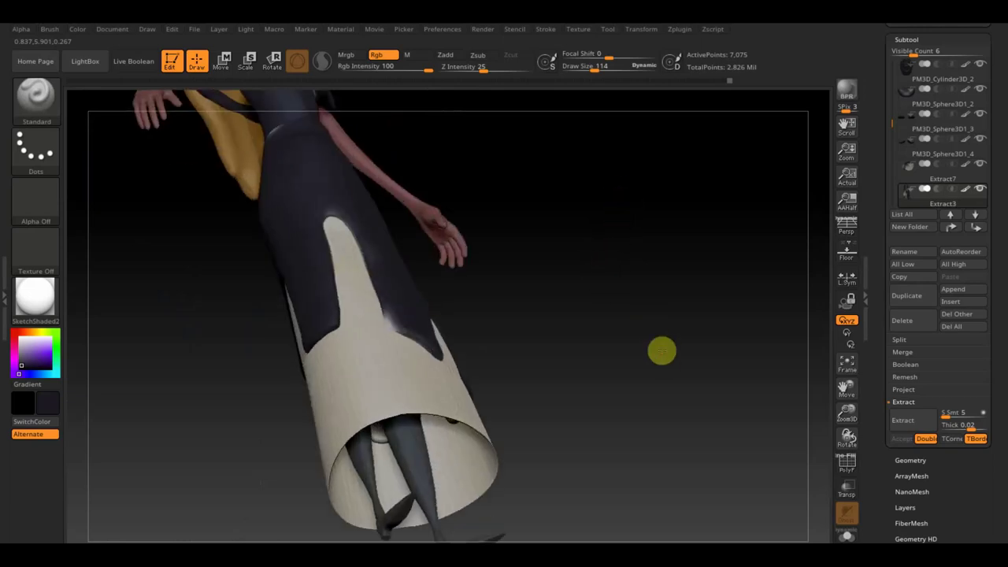
mouse_move(633, 221)
left_mouse_down("alt")
mouse_move(679, 389)
mouse_move(692, 353)
mouse_move(637, 300)
mouse_move(674, 367)
mouse_move(652, 324)
mouse_move(652, 341)
left_mouse_up("alt")
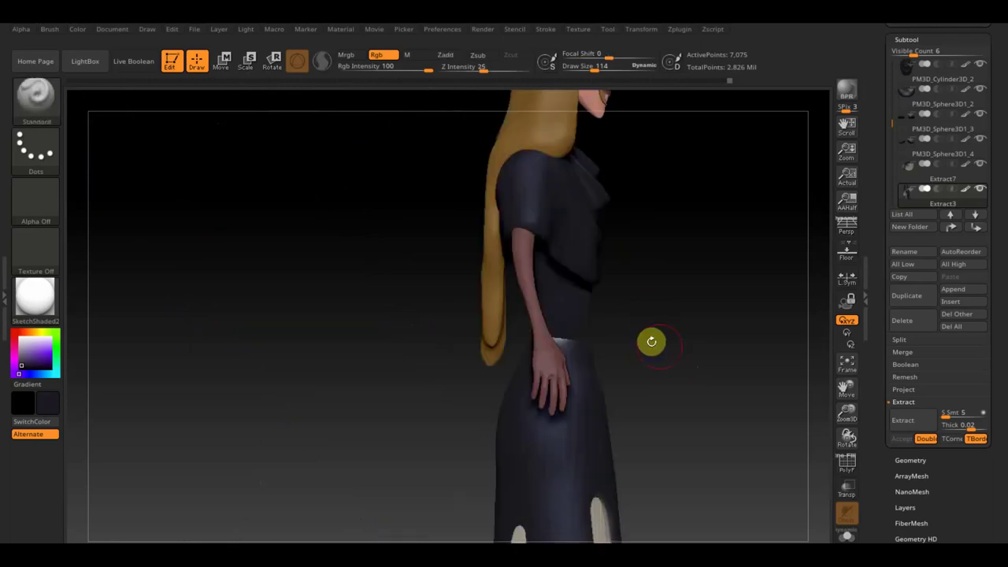
mouse_move(708, 318)
left_mouse_down()
mouse_move(599, 360)
mouse_move(585, 383)
mouse_move(513, 399)
mouse_move(478, 337)
left_mouse_up()
left_click_drag(481, 254, 461, 270, "shift")
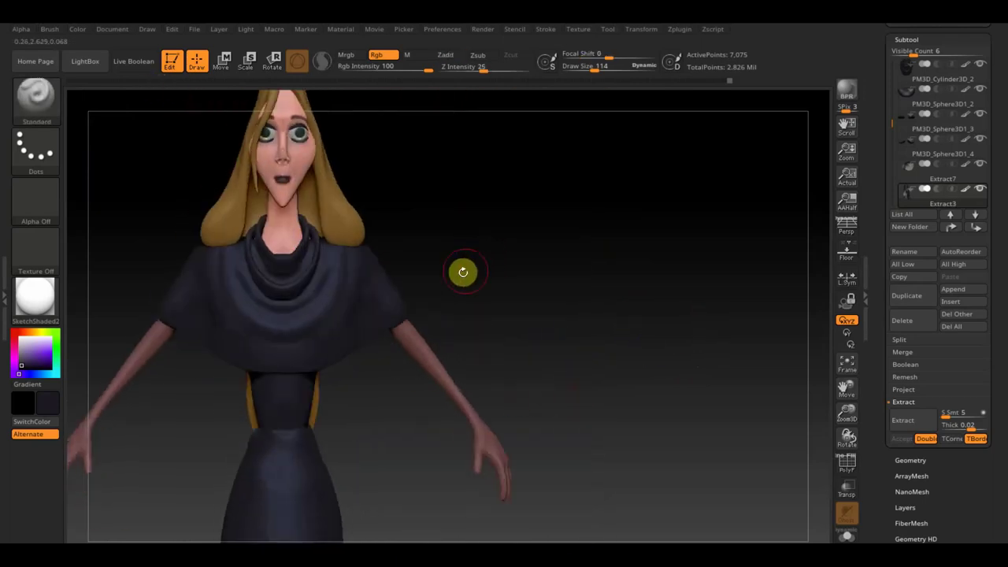
Load Move Topological at Draw Size 215 and make the PM3D_Cylinder3D_2 neck collar active
left_click(335, 260, "alt")
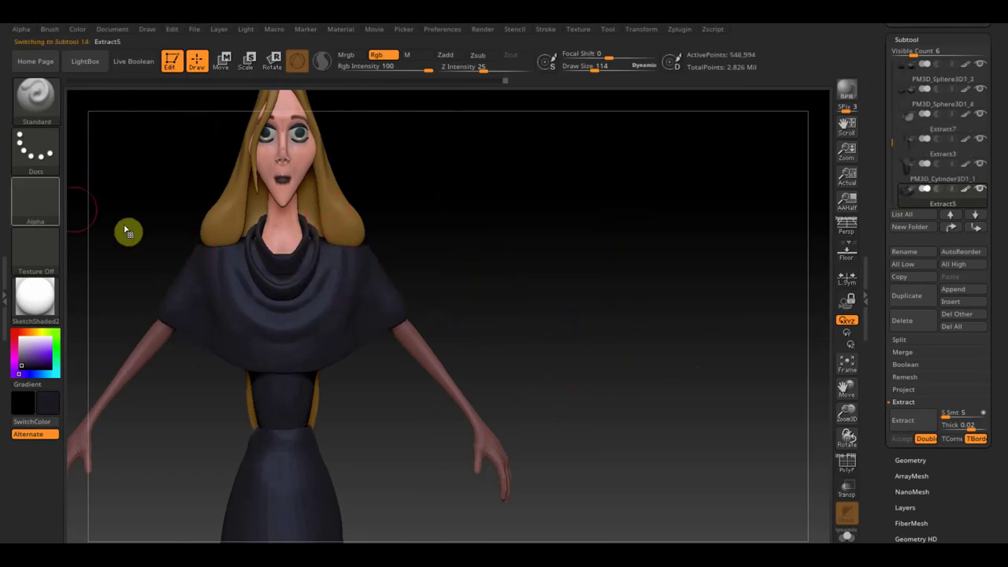
left_click(34, 96)
left_click(277, 115)
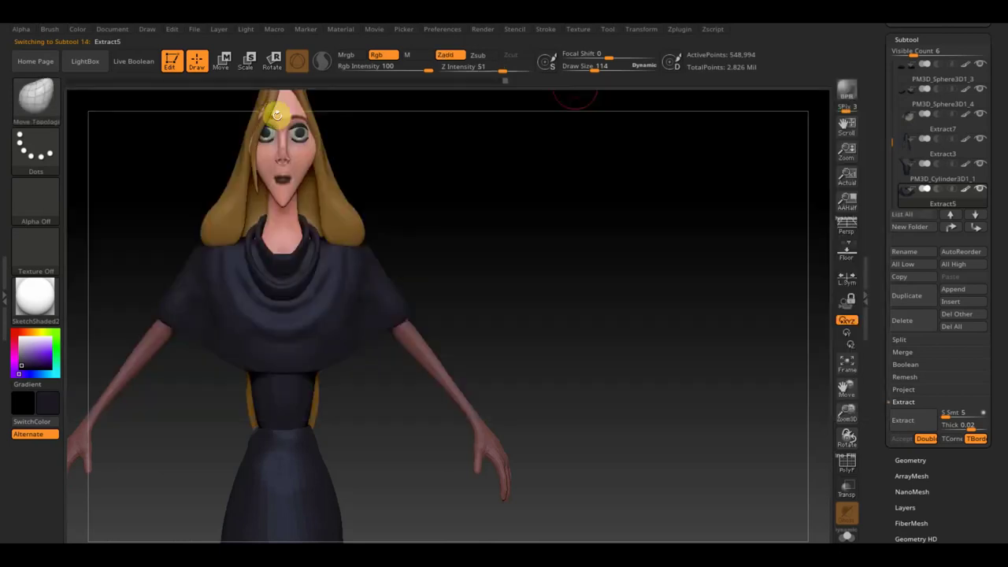
left_click_drag(596, 70, 607, 68)
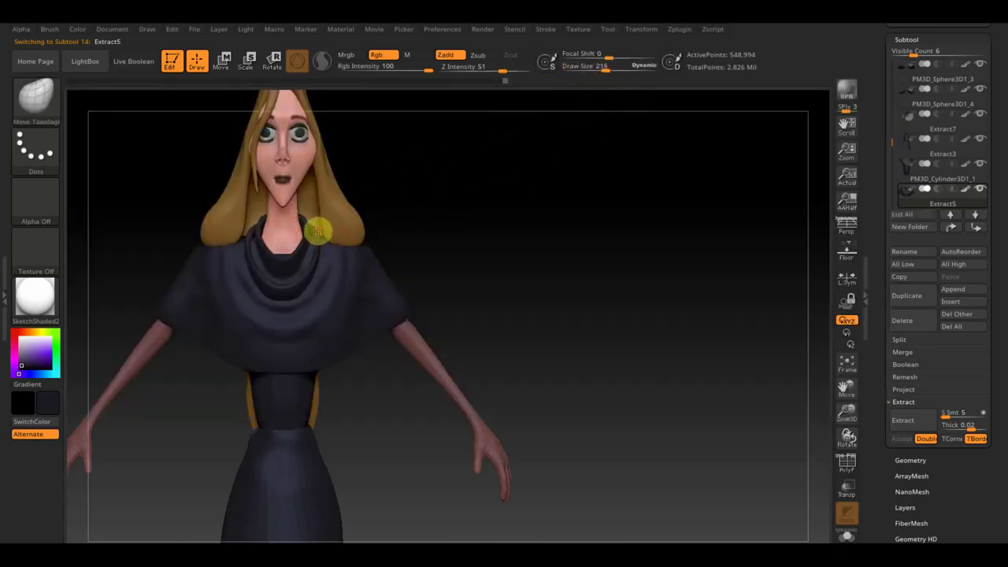
left_click_drag(525, 218, 524, 218)
left_click_drag(355, 250, 309, 234)
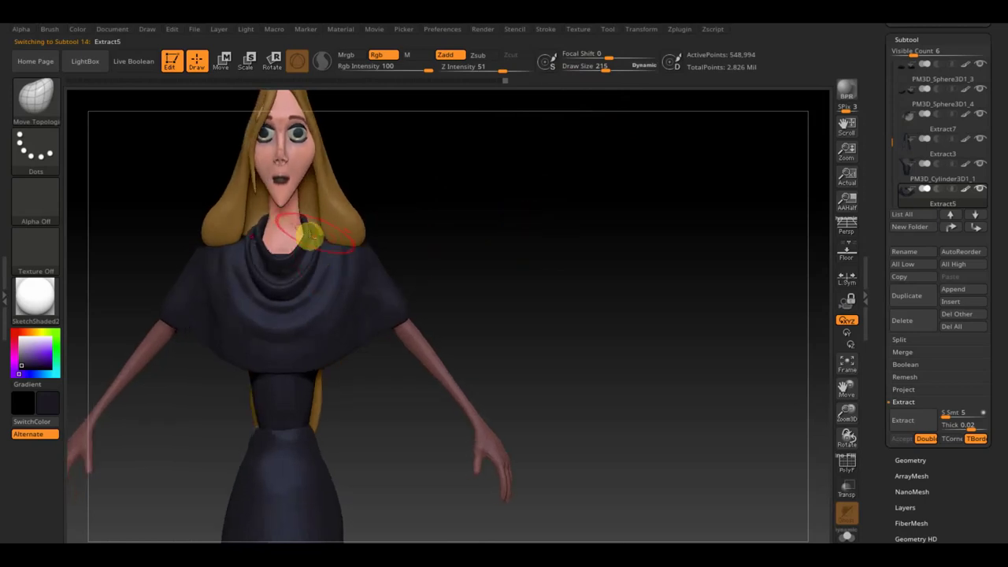
left_click(306, 225, "alt")
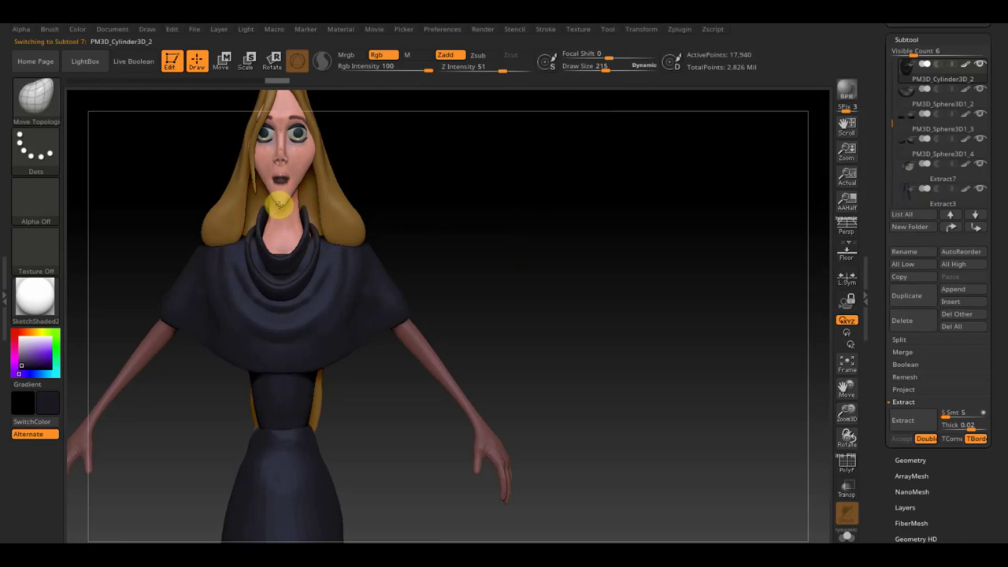
Solo the PM3D_Cylinder3D_2 collar and bulge its top outward with Move Topological
key("shift")
left_click(980, 69, "shift")
mouse_move(551, 252)
left_mouse_down()
mouse_move(481, 252)
mouse_move(578, 252)
left_mouse_up()
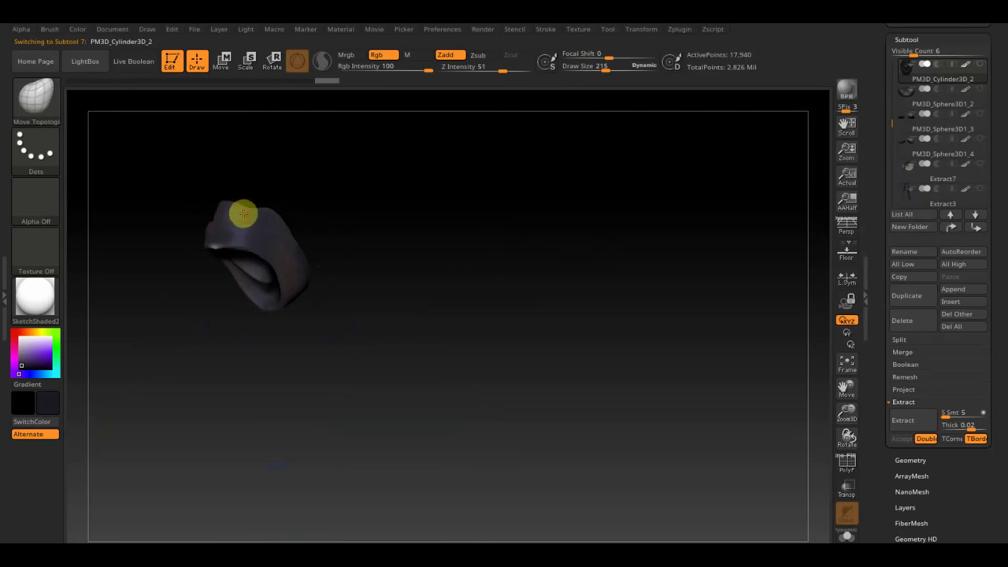
left_click_drag(251, 203, 237, 237)
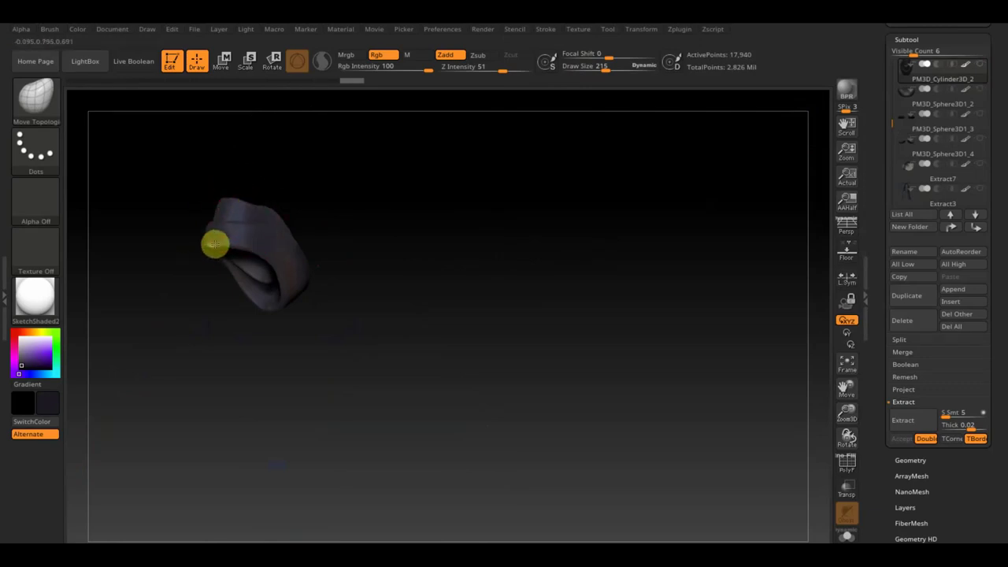
left_click_drag(307, 264, 394, 288)
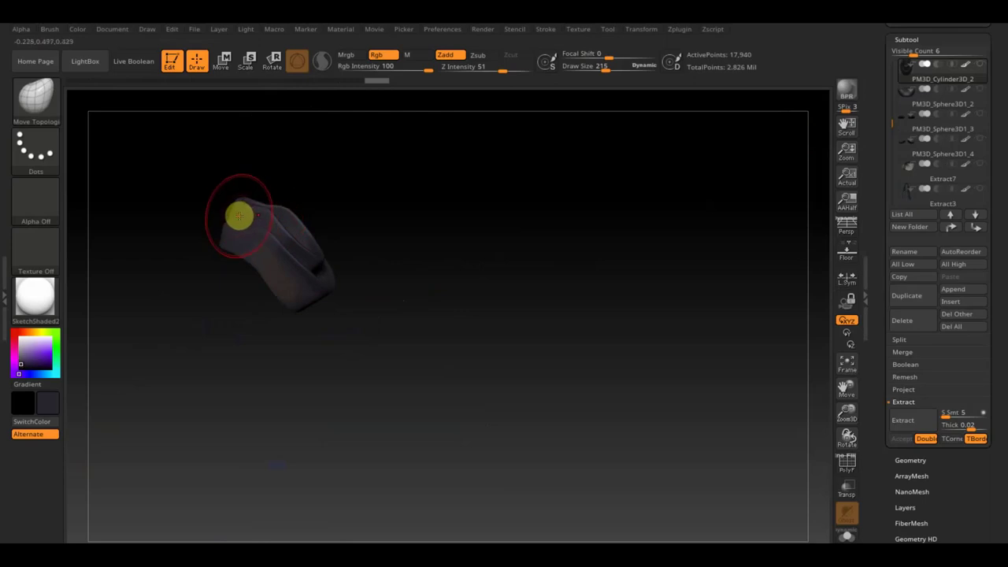
Switch back to the Standard brush and turn Solo off to show all subtools
left_click(55, 113)
left_click(404, 118)
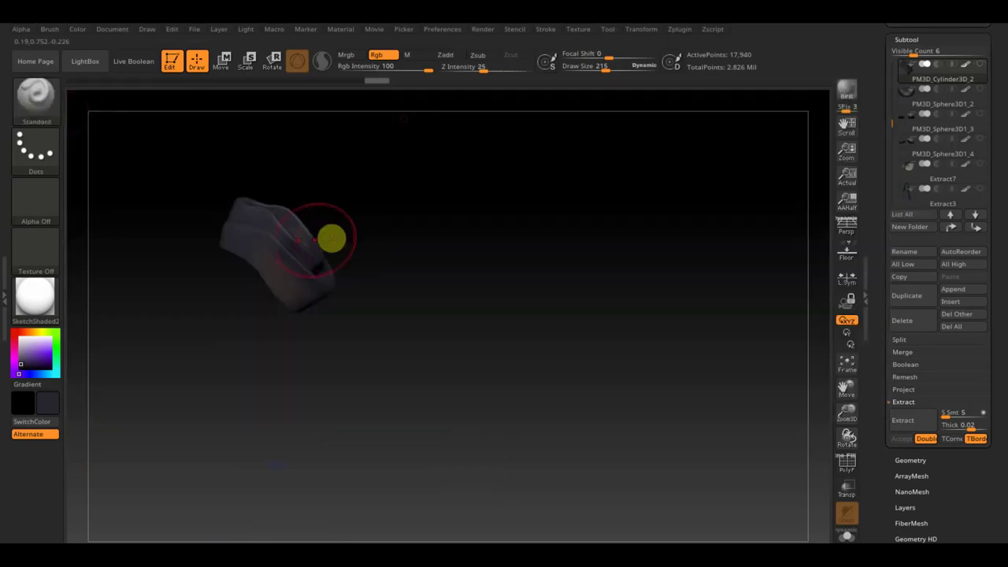
mouse_move(330, 249)
left_mouse_down()
mouse_move(396, 220)
mouse_move(491, 294)
left_mouse_up()
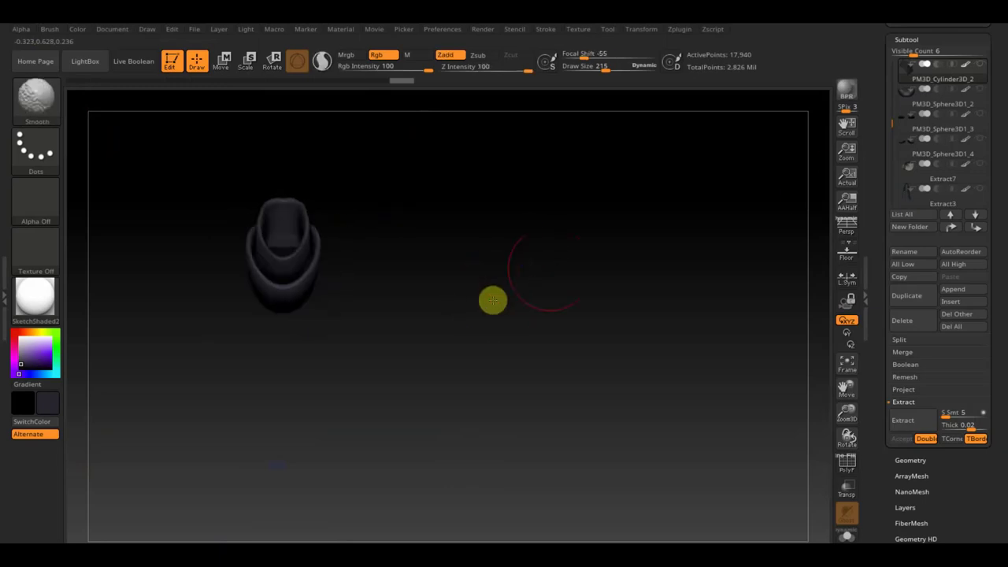
left_click(982, 69, "shift")
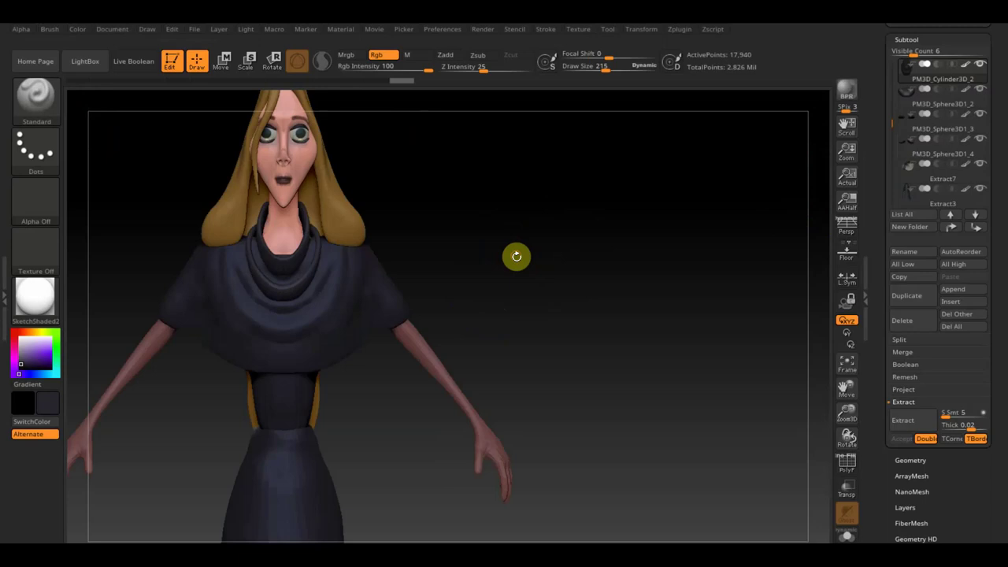
Orbit and zoom out to review the new collar from several angles
left_click_drag(515, 254, 519, 272)
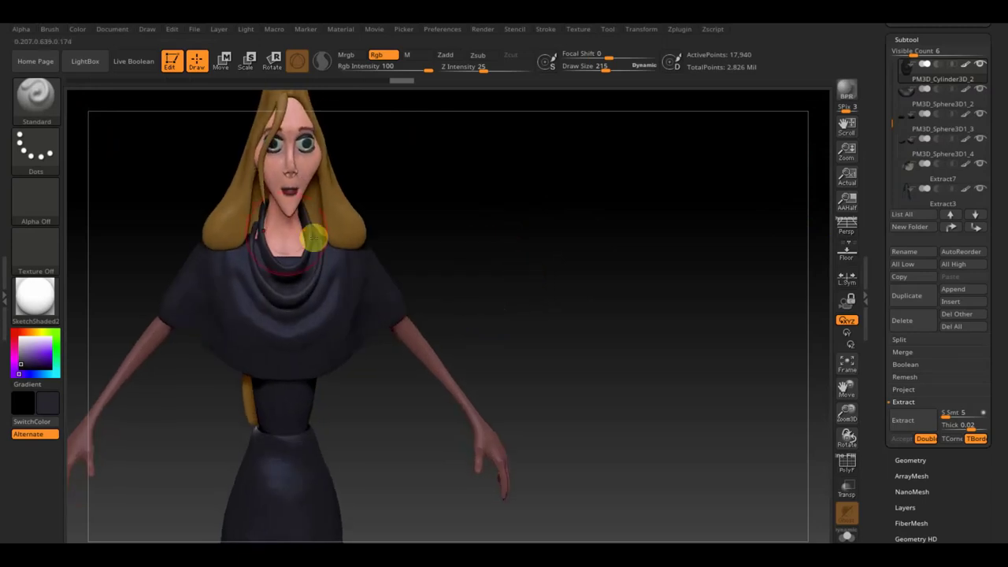
left_click_drag(608, 330, 606, 344)
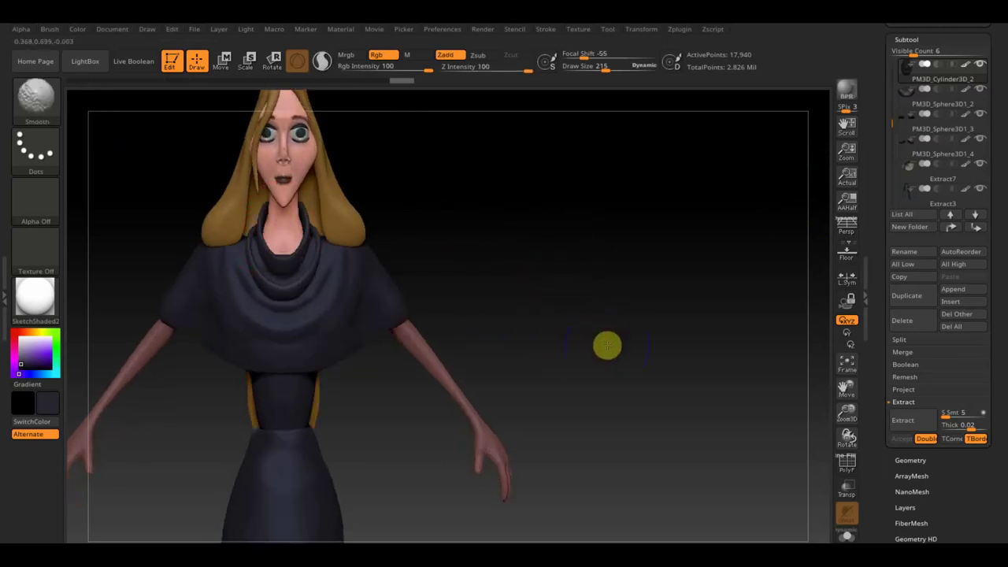
mouse_move(597, 396)
left_mouse_down()
mouse_move(580, 326)
mouse_move(587, 288)
mouse_move(607, 273)
mouse_move(604, 282)
mouse_move(682, 300)
mouse_move(767, 304)
left_mouse_up()
mouse_move(608, 328)
left_mouse_down()
mouse_move(664, 418)
mouse_move(355, 478)
left_mouse_up()
Make the Extract3 dress piece active and snap to a straight front view
left_click(400, 461, "alt")
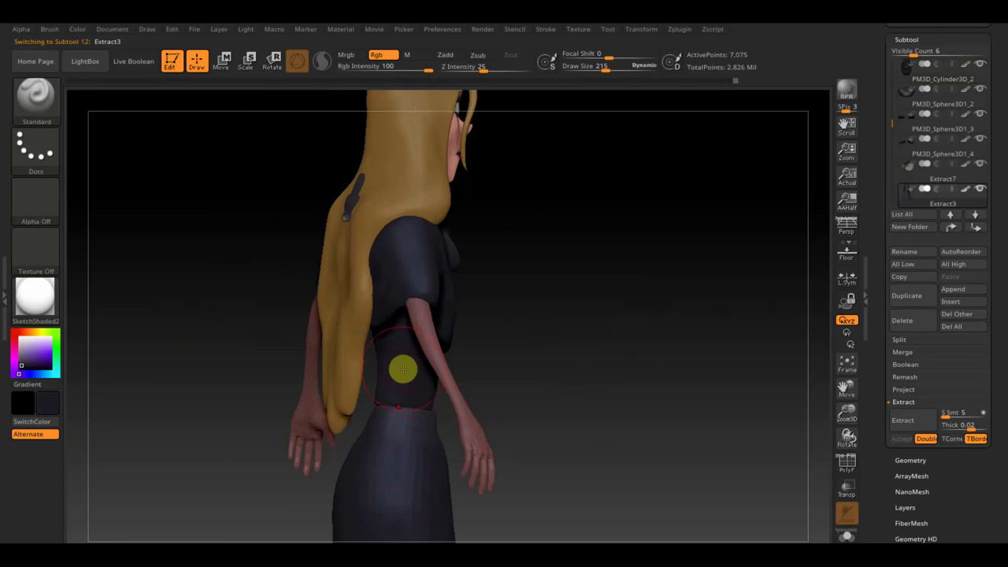
left_click_drag(418, 438, 538, 408)
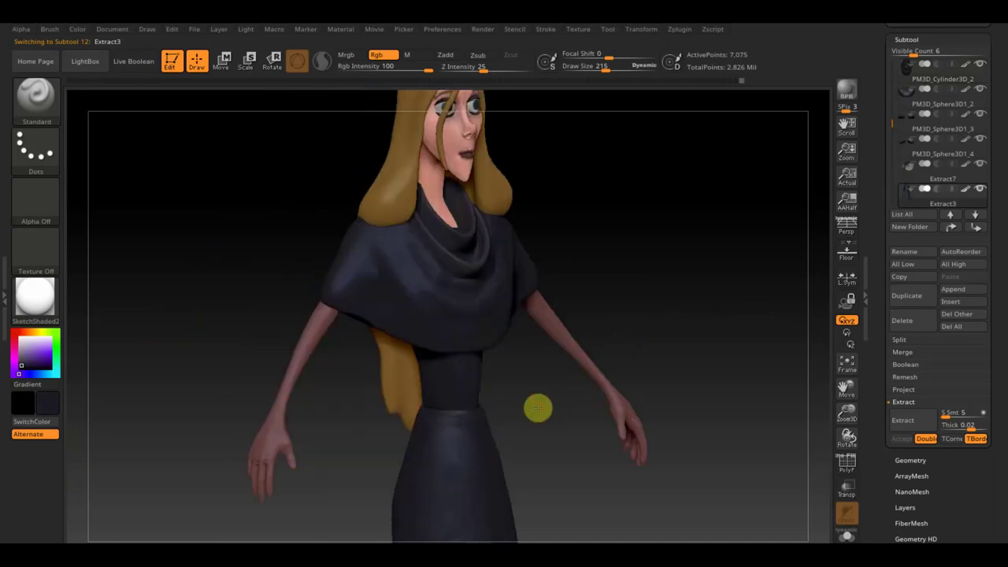
left_click_drag(617, 373, 673, 324, "shift")
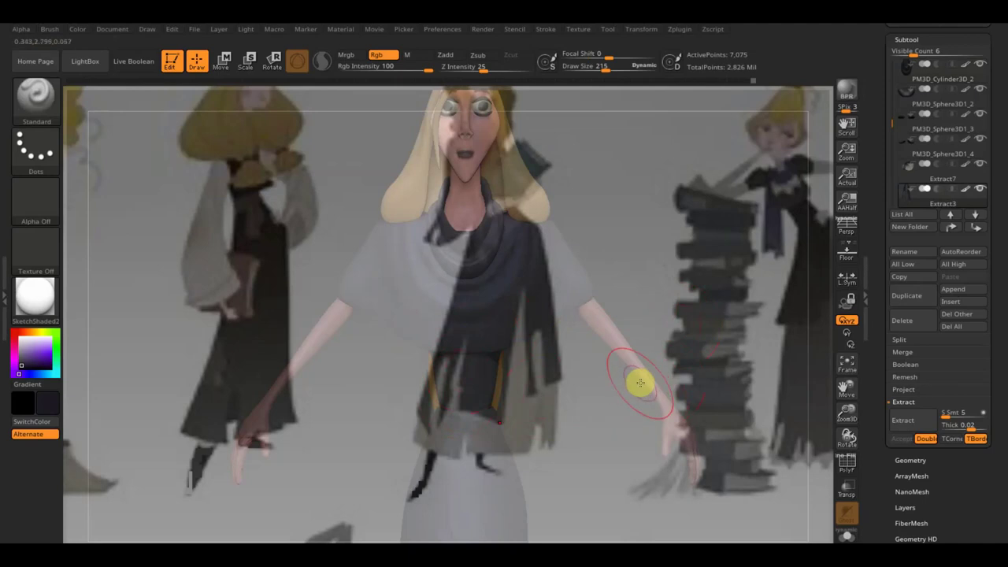
Bring up the character reference sheet with Shift+Z, shrink and reposition it, then leave it overlaid
key("shift+z")
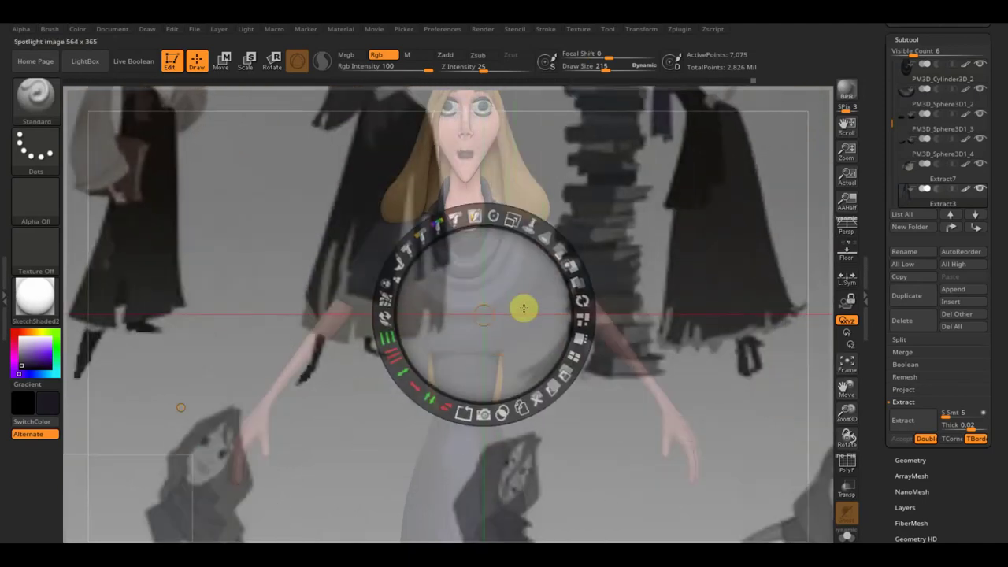
mouse_move(483, 315)
left_mouse_down()
mouse_move(497, 225)
mouse_move(525, 200)
left_mouse_up()
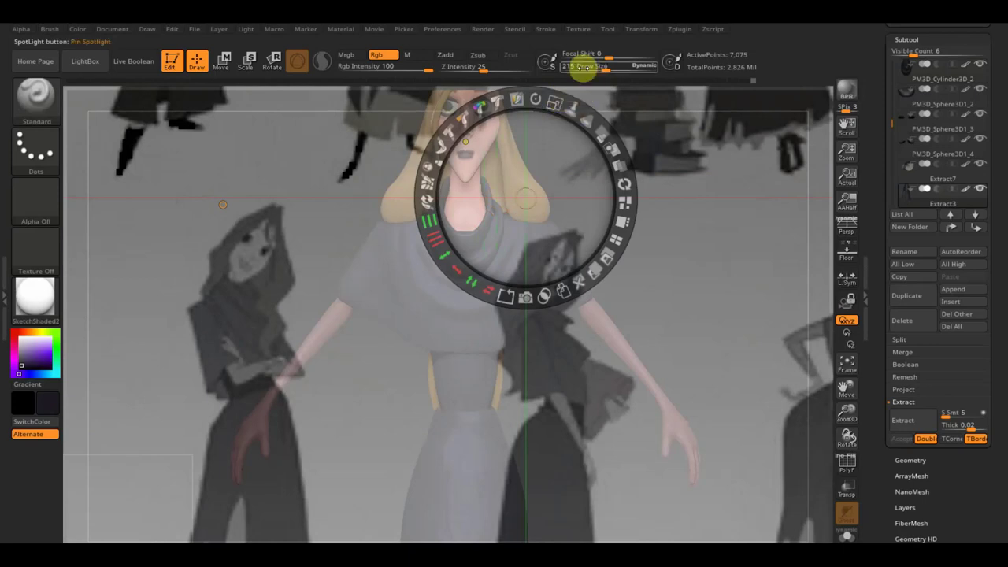
mouse_move(556, 102)
left_mouse_down()
mouse_move(491, 79)
mouse_move(501, 85)
left_mouse_up()
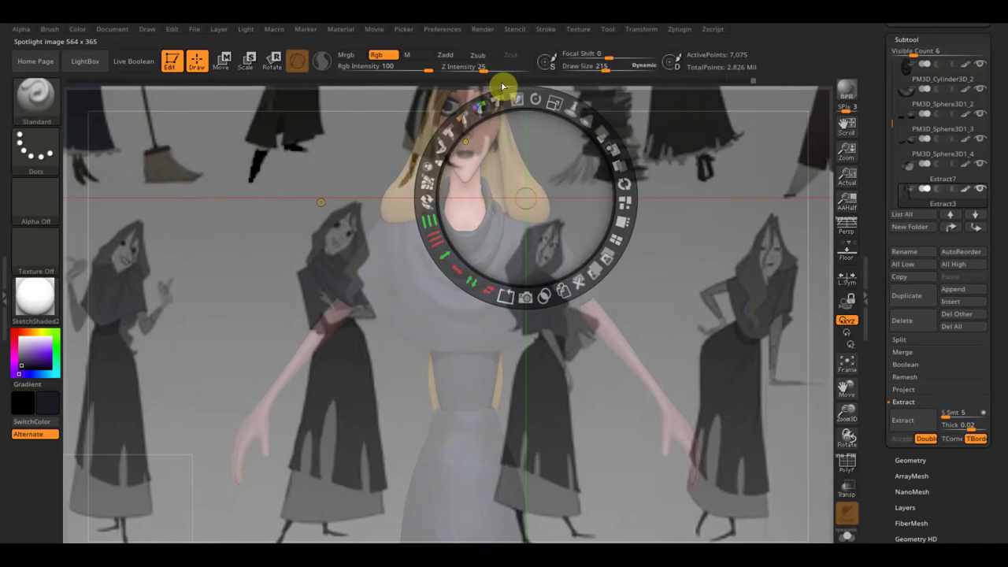
mouse_move(499, 124)
left_mouse_down()
mouse_move(567, 276)
mouse_move(612, 344)
mouse_move(719, 370)
left_mouse_up()
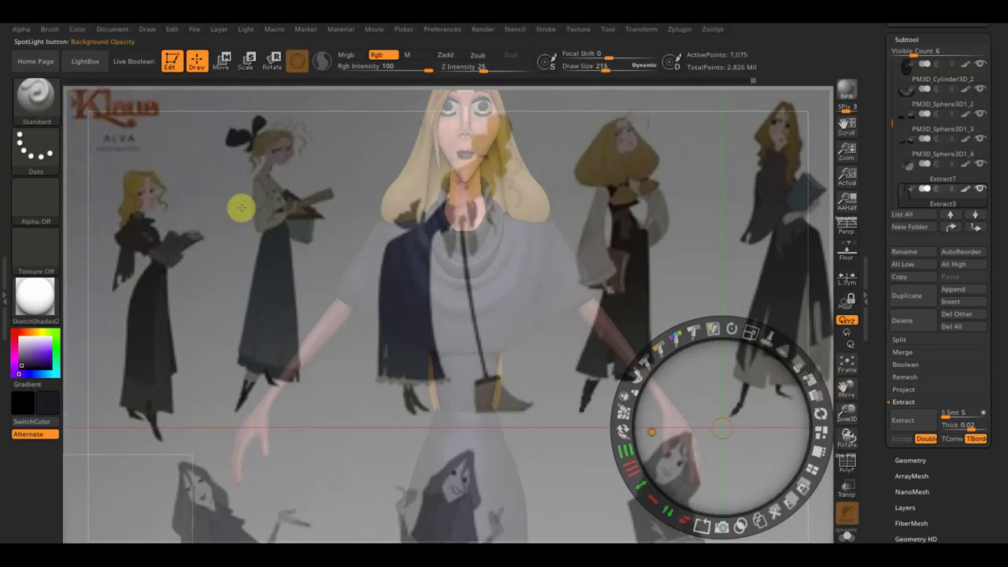
mouse_move(692, 381)
left_mouse_down()
mouse_move(637, 387)
mouse_move(627, 339)
left_mouse_up()
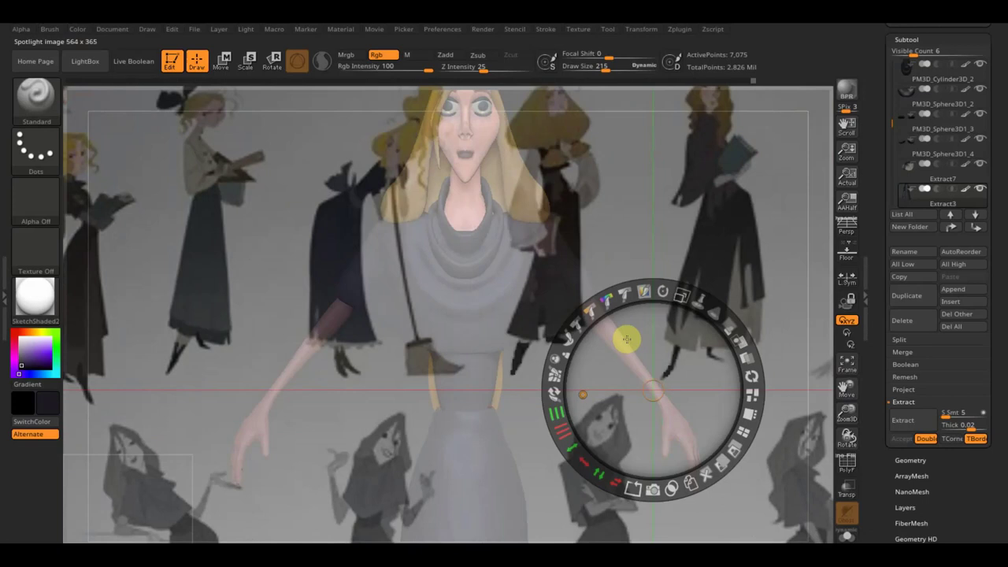
mouse_move(629, 343)
left_mouse_down()
mouse_move(556, 362)
mouse_move(411, 353)
mouse_move(387, 467)
mouse_move(371, 472)
left_mouse_up()
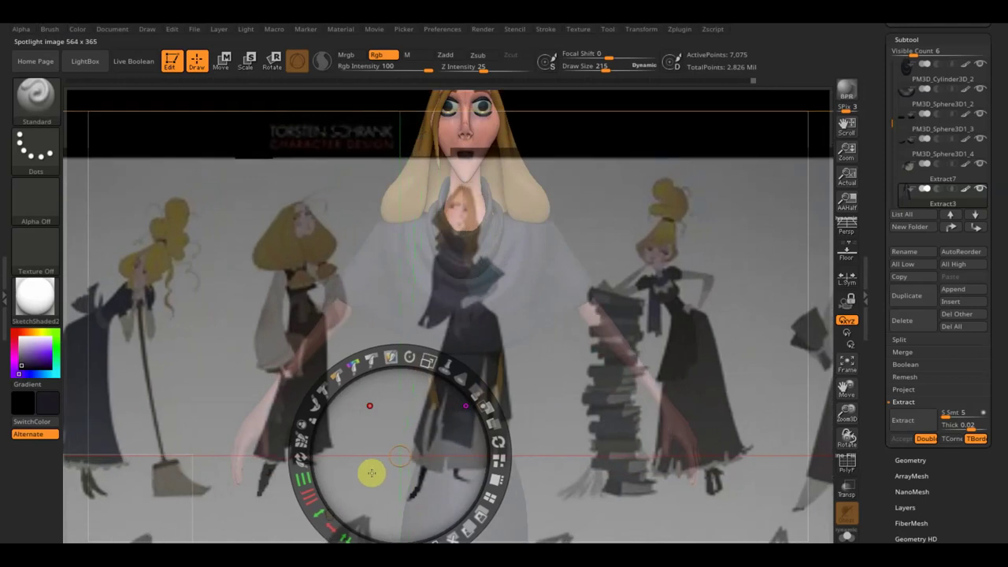
key("z")
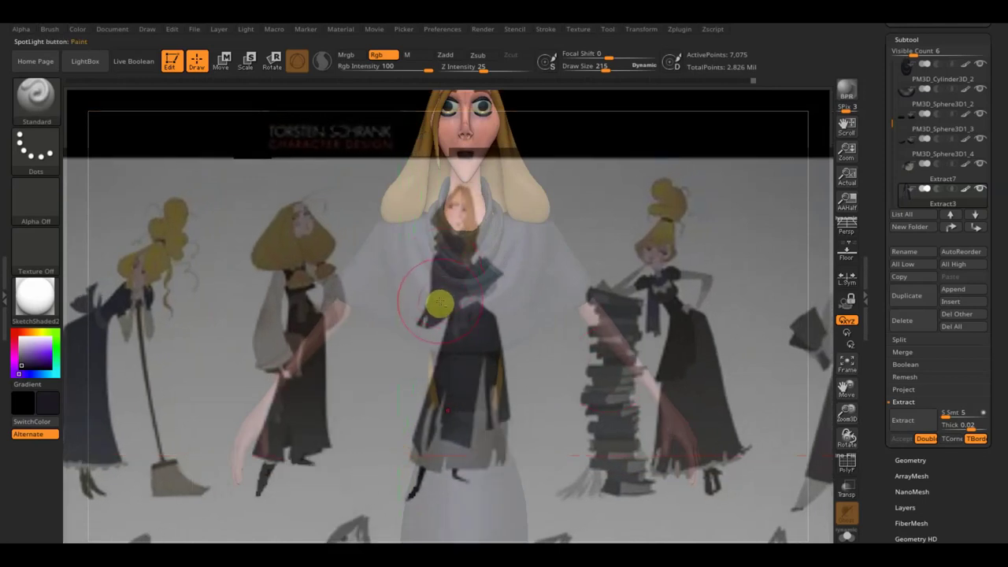
Paint the Extract5 cape light grey at Draw Size 339, then make the neck cowl active
left_click(402, 288, "alt")
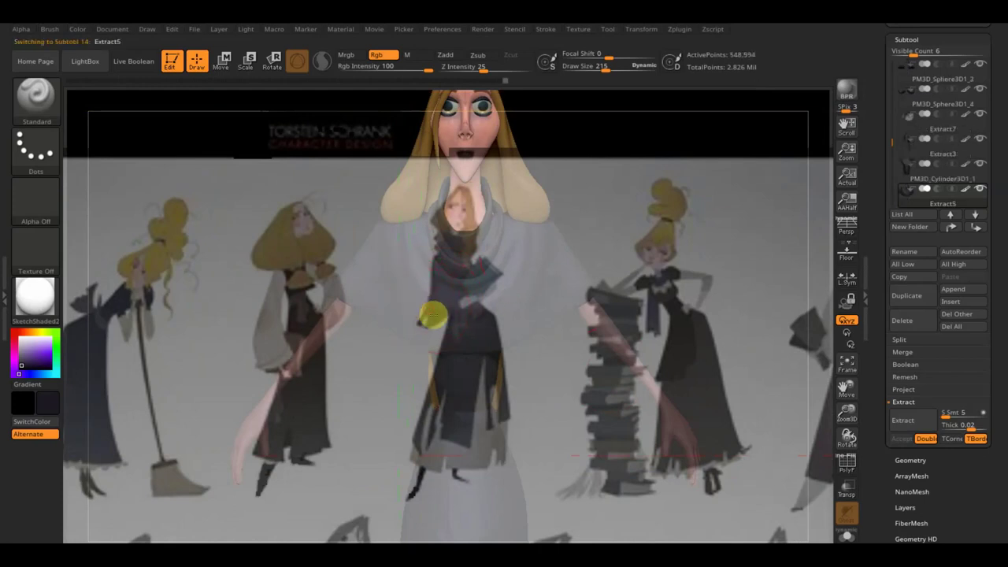
left_click_drag(423, 311, 429, 314)
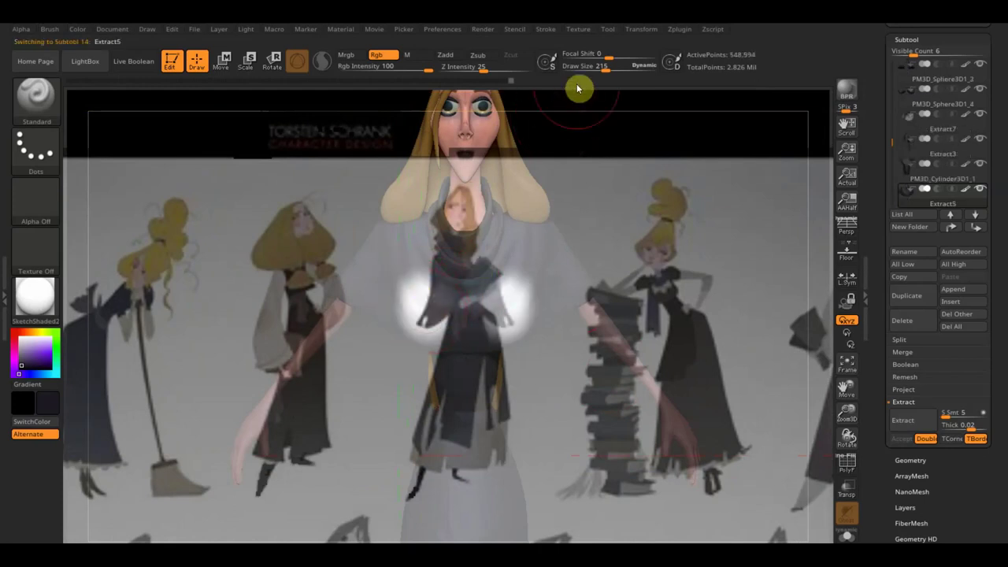
left_click_drag(607, 68, 598, 71)
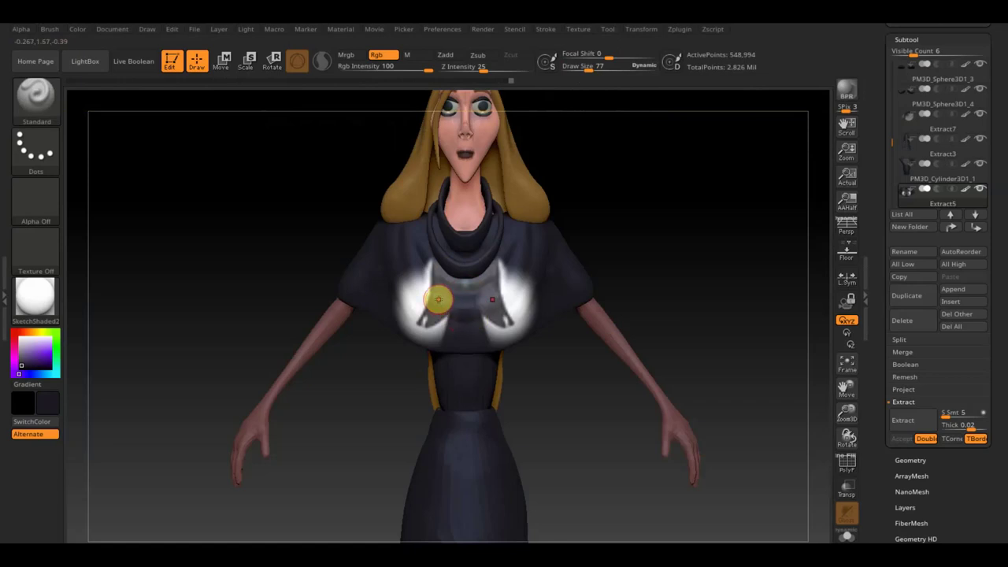
left_click_drag(589, 68, 615, 70)
mouse_move(473, 244)
left_mouse_down()
mouse_move(356, 232)
mouse_move(525, 275)
mouse_move(677, 252)
left_mouse_up()
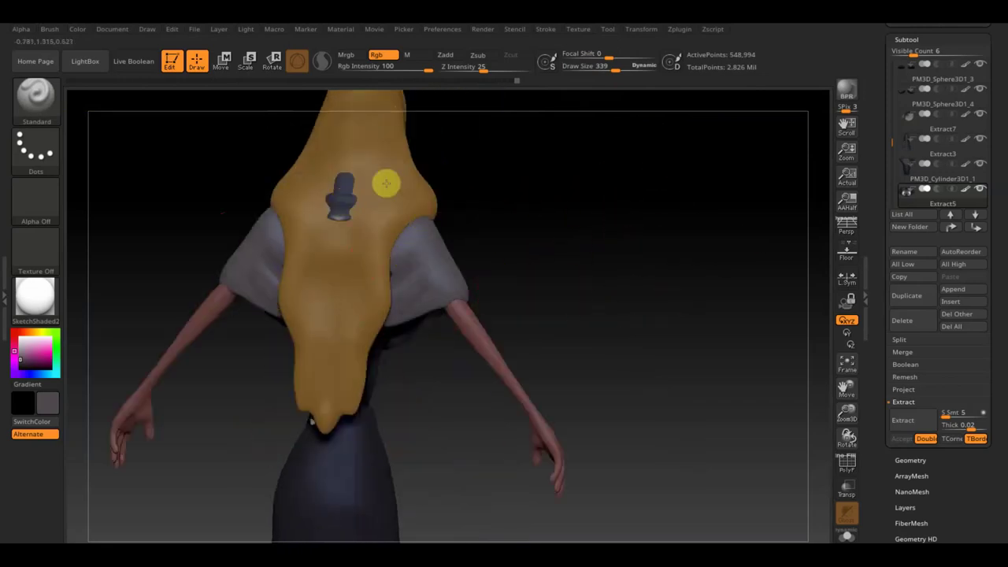
mouse_move(544, 245)
left_mouse_down()
mouse_move(405, 240)
mouse_move(581, 204)
mouse_move(619, 220)
mouse_move(717, 226)
left_mouse_up()
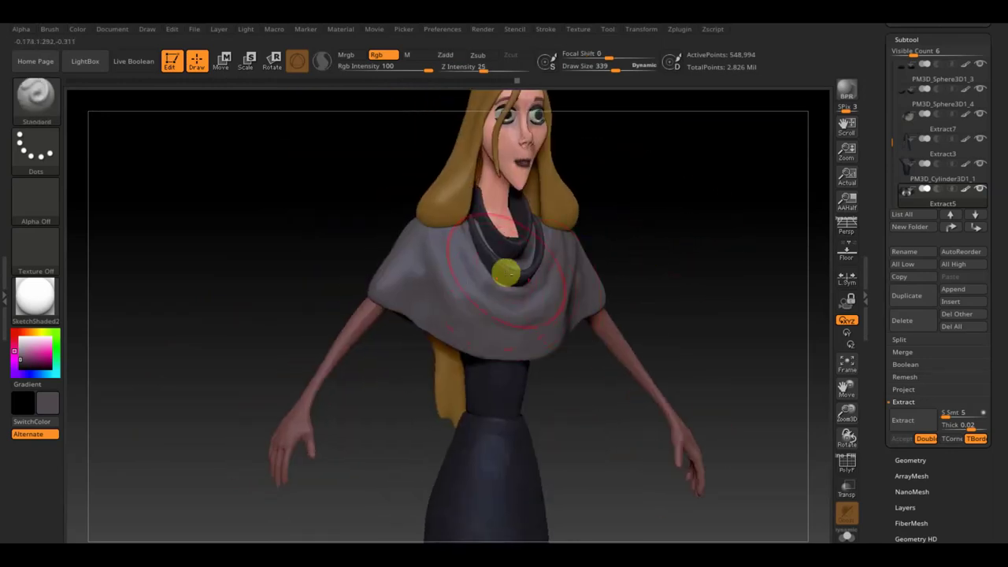
left_click(481, 218, "alt")
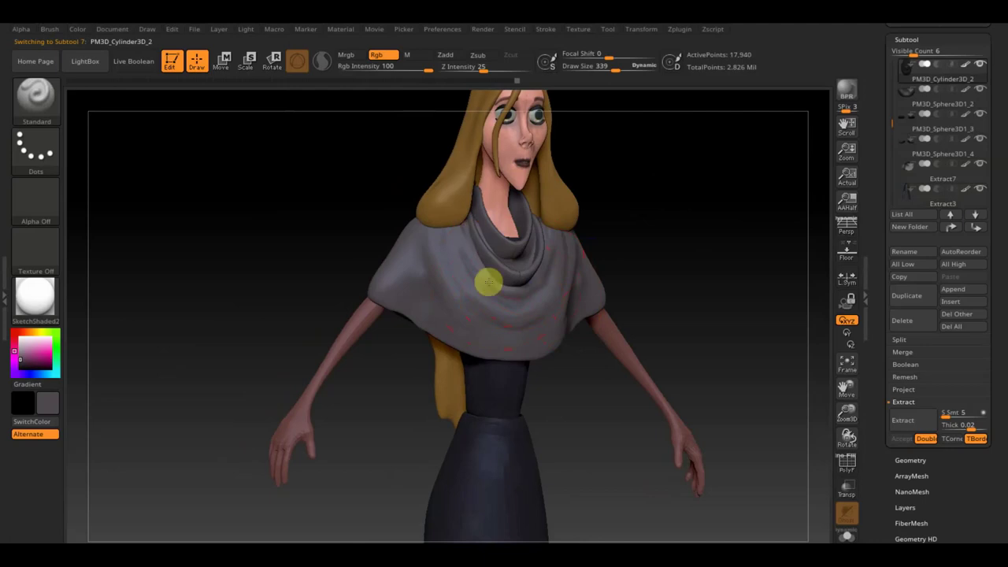
mouse_move(653, 286)
left_mouse_down()
mouse_move(575, 144)
mouse_move(693, 247)
left_mouse_up()
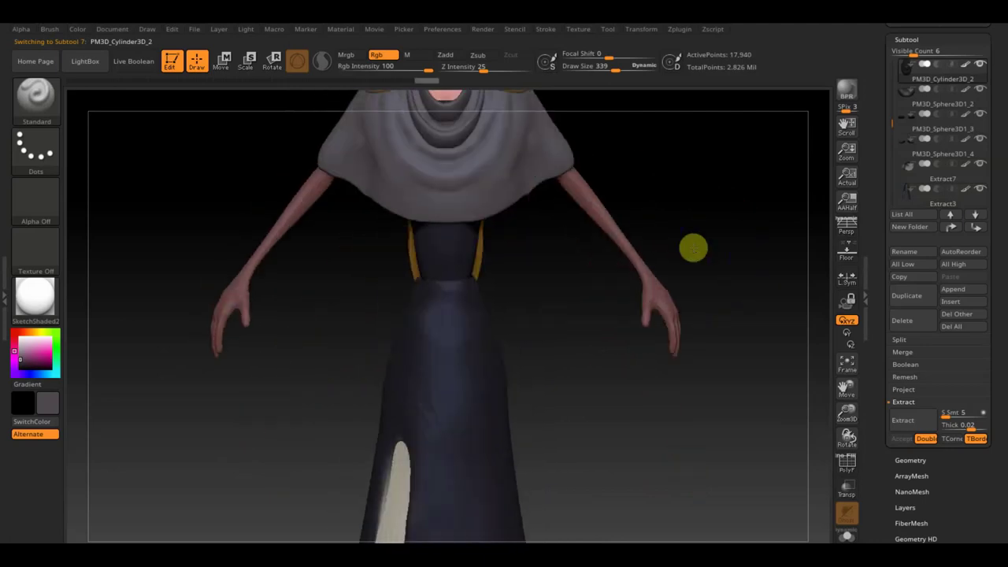
Frame the figure and activate the upper robe Extract3, checking it from side and back
key("f")
mouse_move(533, 281)
left_mouse_down("alt")
mouse_move(512, 270)
mouse_move(539, 392)
mouse_move(513, 279)
mouse_move(558, 429)
left_mouse_up("alt")
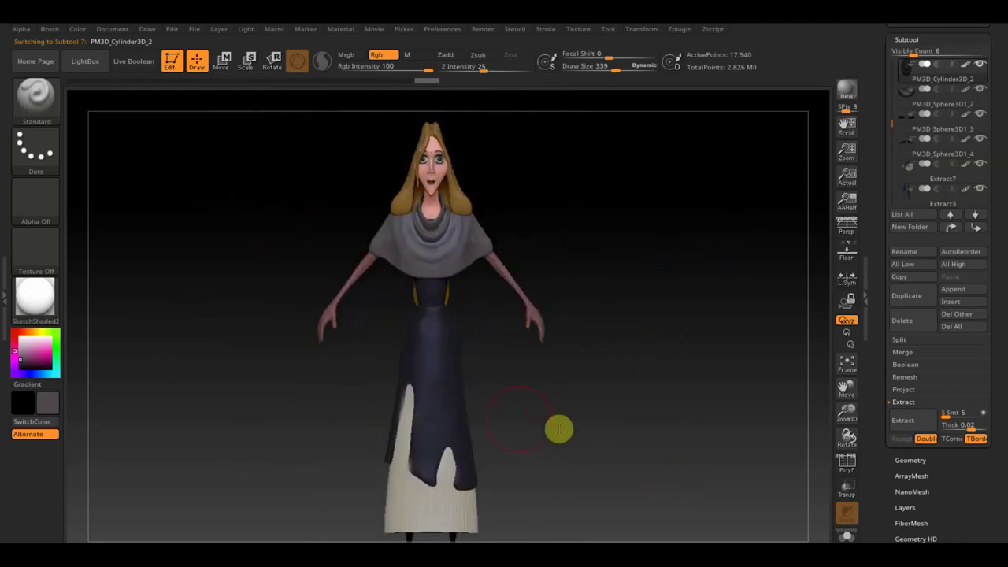
left_click(438, 327, "alt")
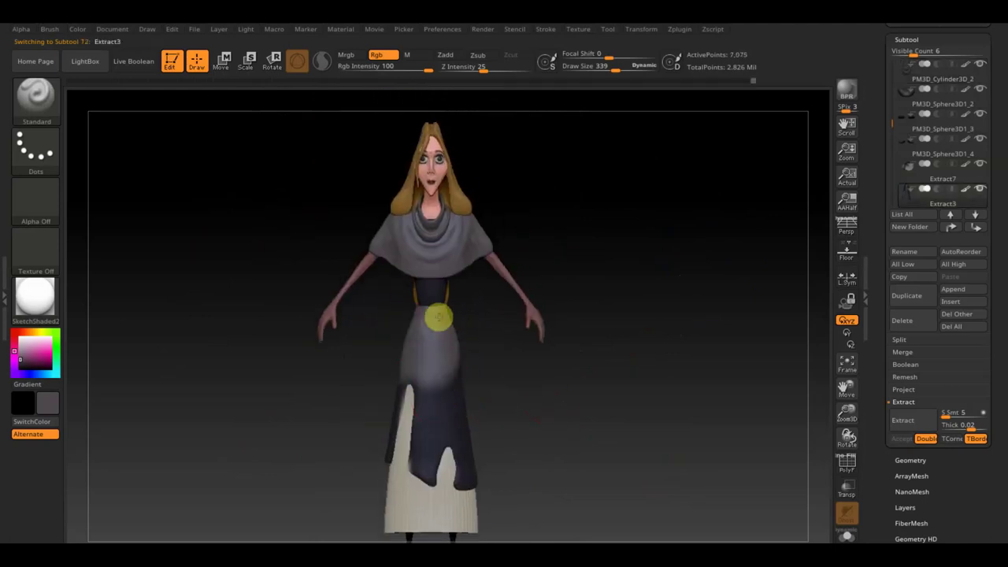
mouse_move(486, 480)
left_mouse_down()
mouse_move(522, 468)
mouse_move(450, 432)
mouse_move(468, 484)
mouse_move(468, 392)
mouse_move(436, 346)
left_mouse_up()
left_click_drag(619, 443, 546, 459)
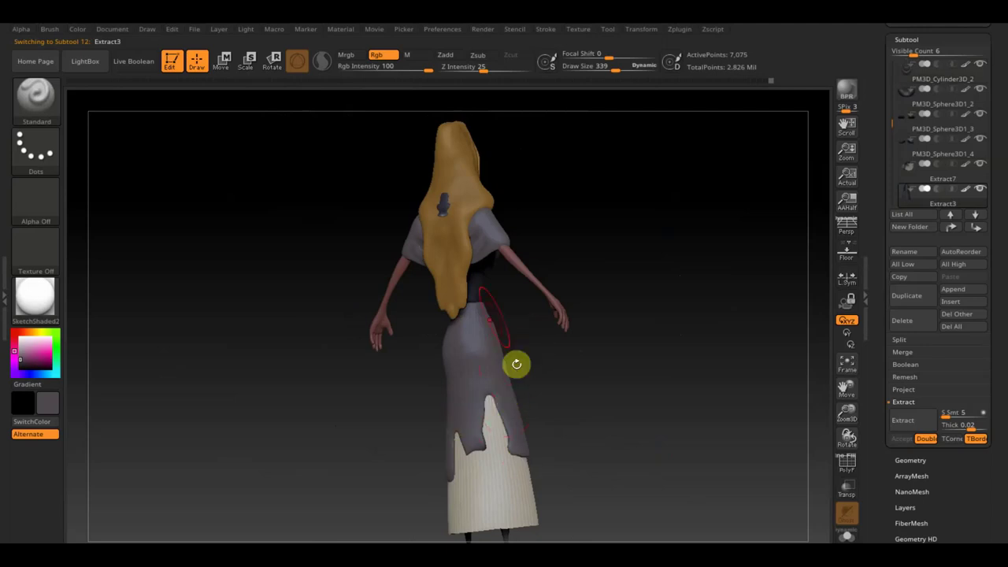
Activate the dress piece, mask it with a rectangle, and return to a front torso view
left_click(478, 287, "alt")
mouse_move(668, 318)
left_mouse_down()
mouse_move(612, 333)
mouse_move(605, 367)
left_mouse_up()
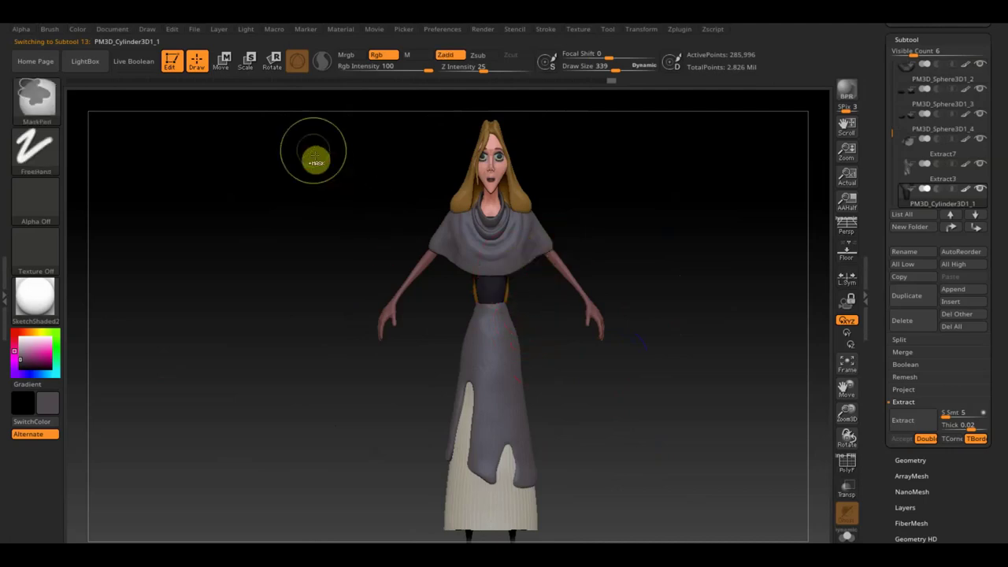
left_click_drag(643, 399, 428, 292, "ctrl")
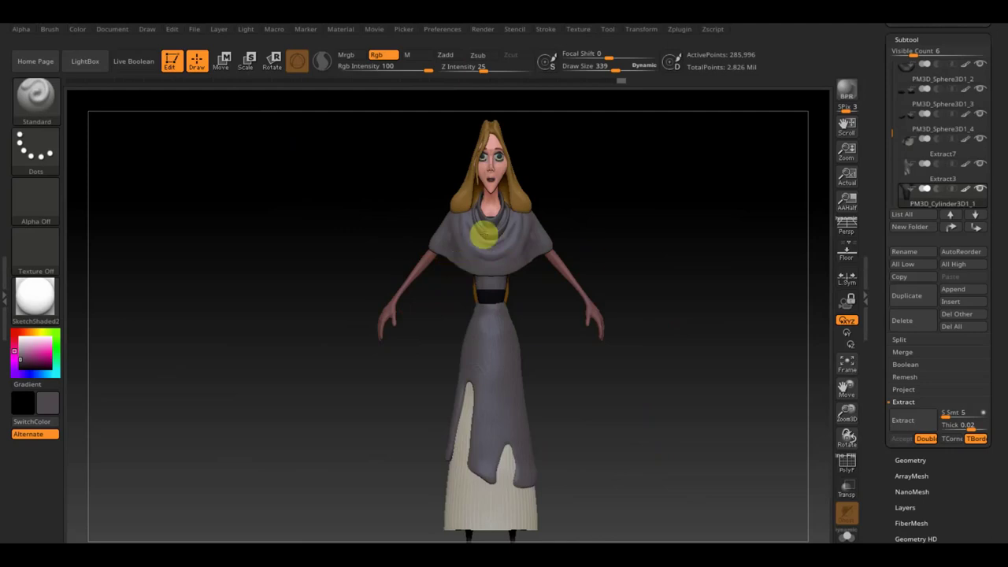
left_click_drag(261, 231, 375, 241)
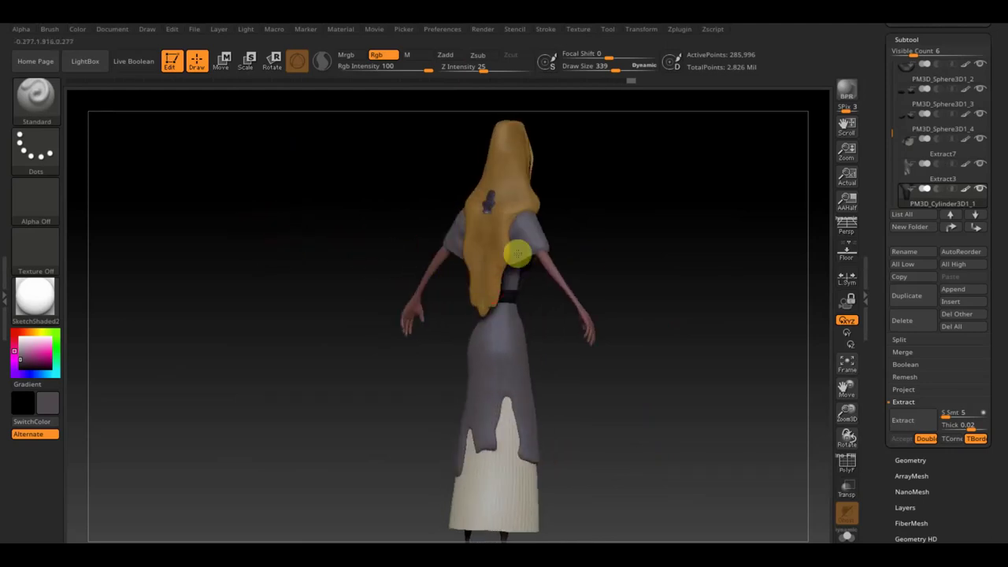
mouse_move(675, 238)
left_mouse_down("shift")
mouse_move(693, 259)
mouse_move(657, 285)
mouse_move(673, 315)
left_mouse_up("shift")
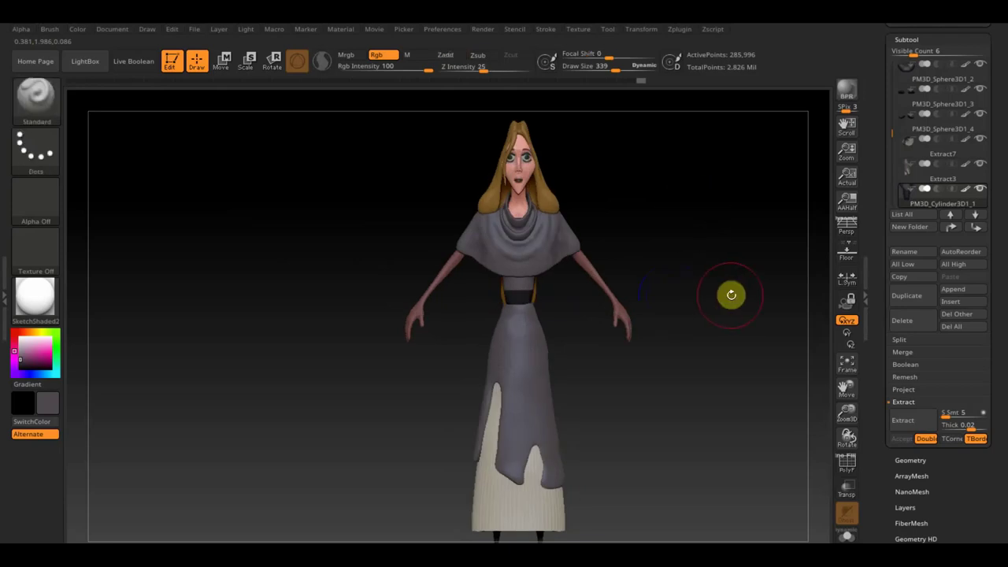
mouse_move(729, 342)
left_mouse_down("alt")
mouse_move(747, 371)
mouse_move(733, 412)
mouse_move(646, 432)
mouse_move(549, 410)
left_mouse_up("alt")
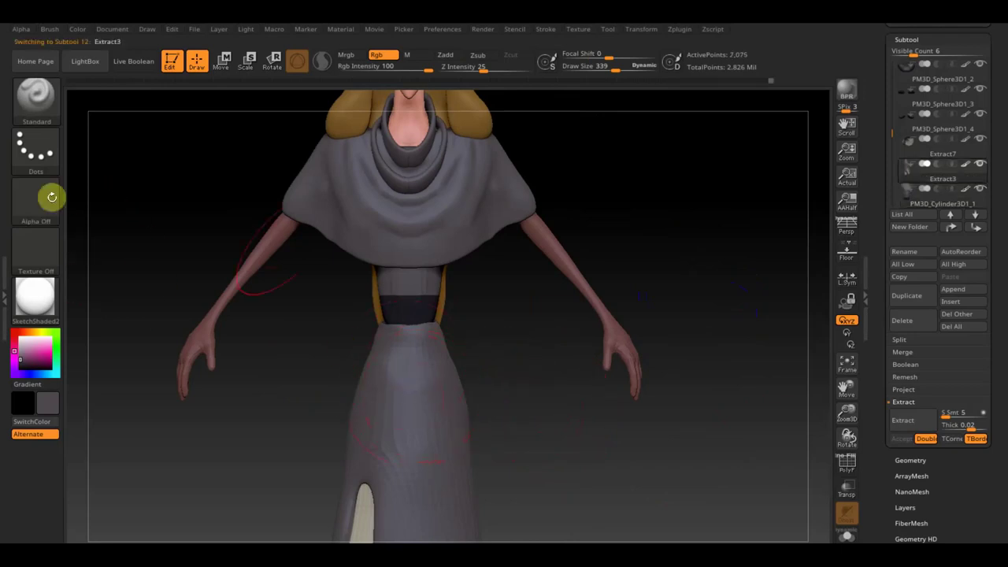
Choose the Move Topological brush and check the model in three-quarter and front views
left_click(37, 95)
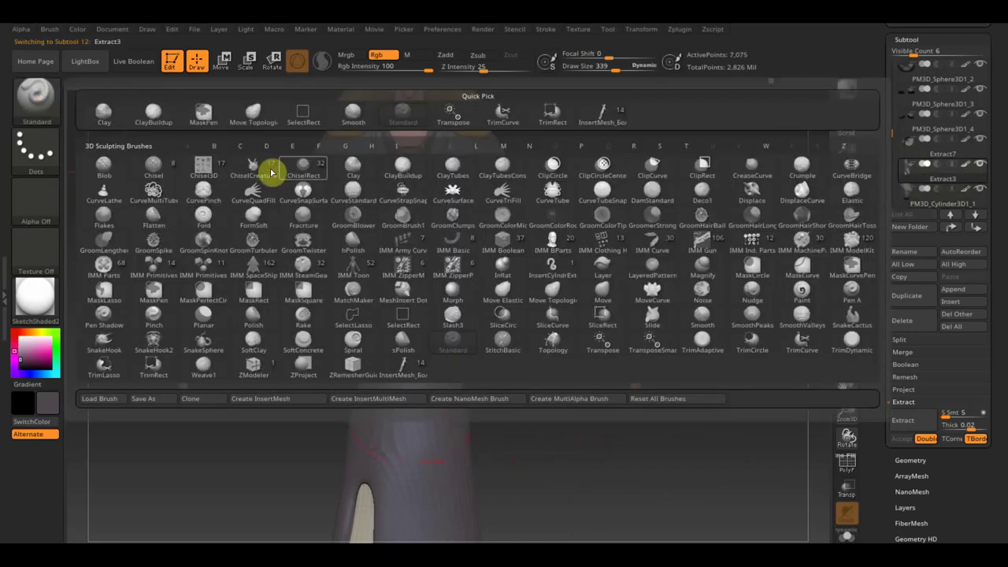
left_click(247, 113)
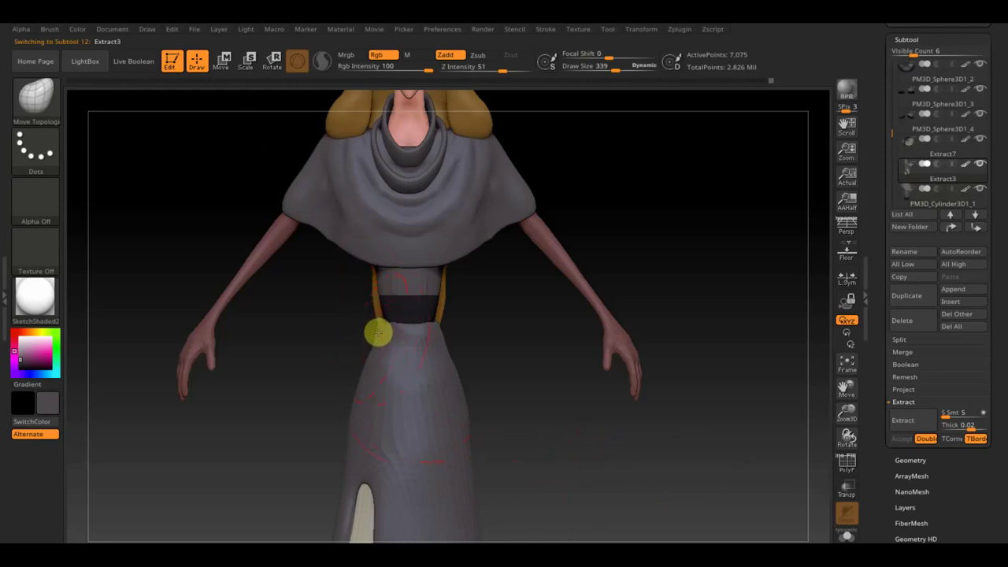
mouse_move(414, 335)
right_mouse_down()
mouse_move(526, 349)
mouse_move(365, 327)
right_mouse_up()
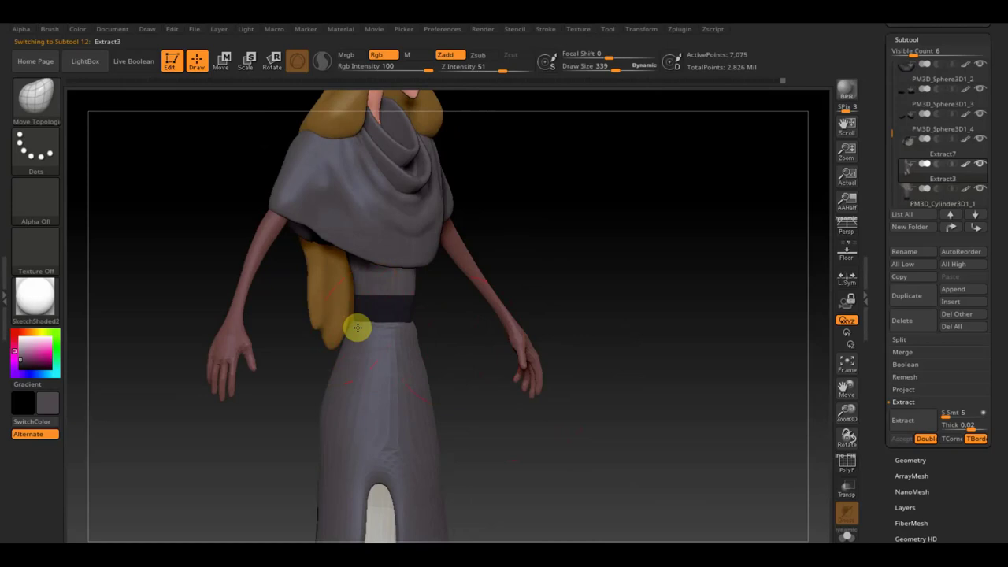
mouse_move(632, 292)
right_mouse_down()
mouse_move(599, 292)
mouse_move(497, 344)
right_mouse_up()
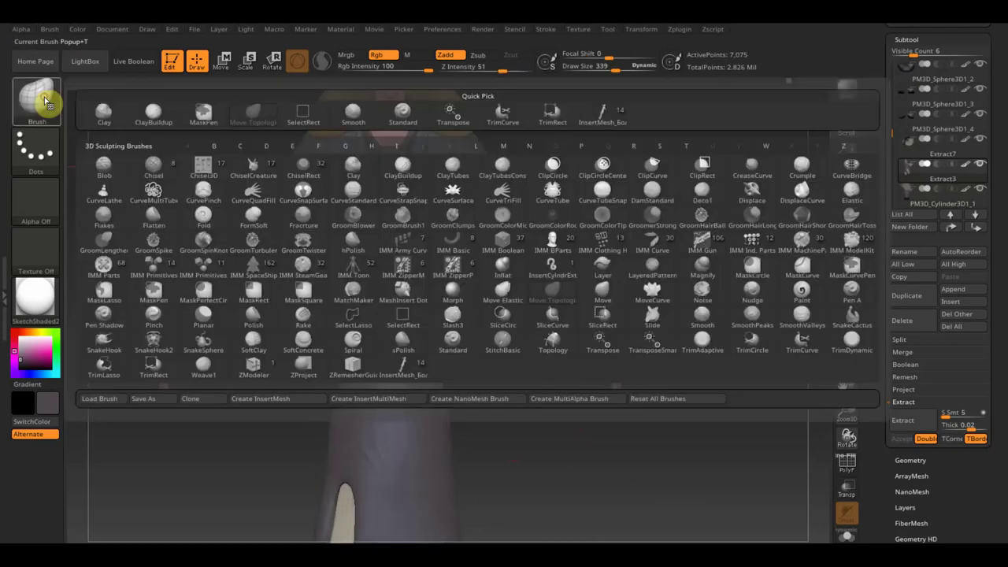
Choose the ClayBuildup brush with Focal Shift -56 and zoom in on the waist
left_click(37, 97)
left_click(148, 113)
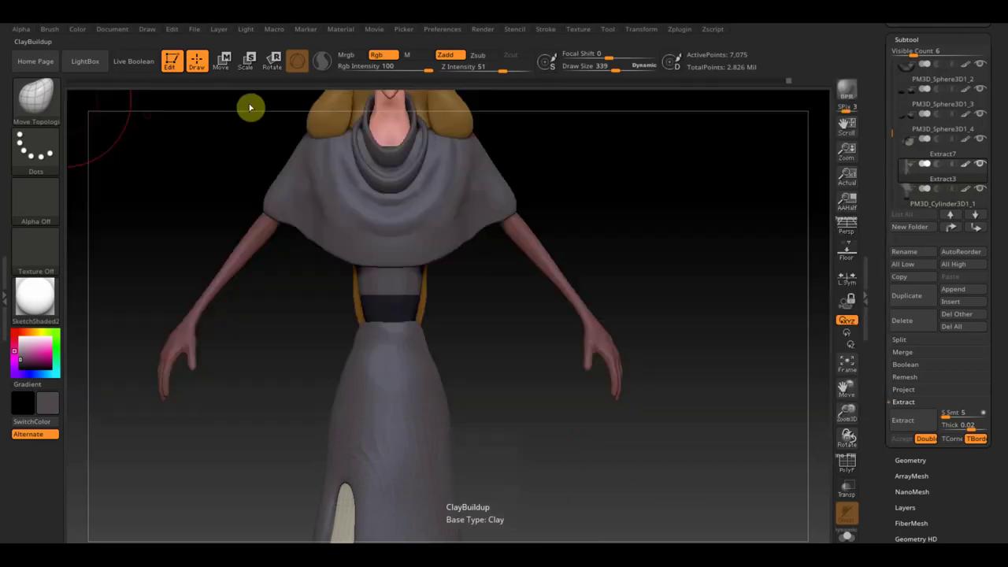
mouse_move(610, 53)
left_mouse_down()
mouse_move(617, 60)
mouse_move(592, 67)
left_mouse_up()
mouse_move(502, 355)
left_mouse_down("alt")
mouse_move(565, 394)
mouse_move(323, 282)
left_mouse_up("alt")
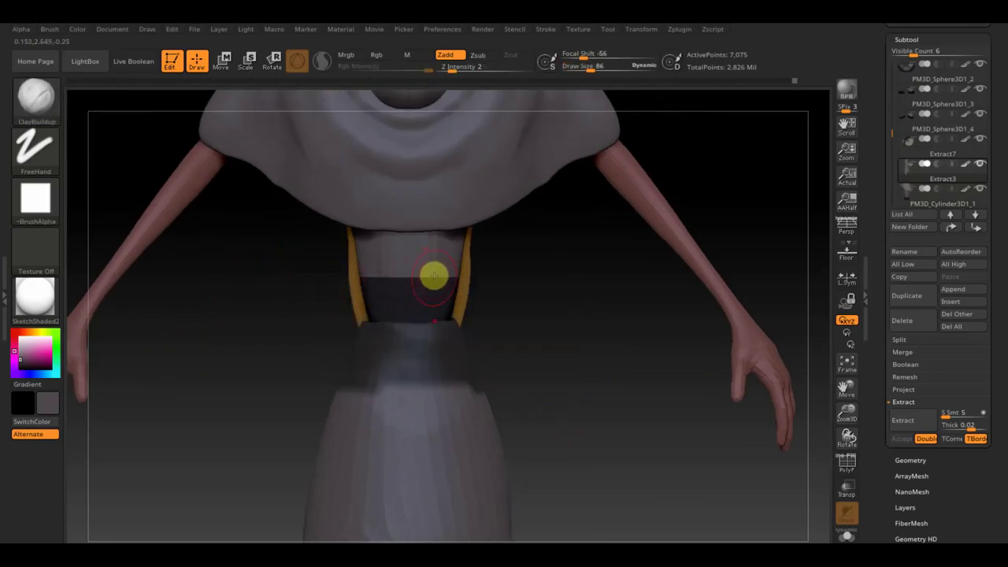
Clear the dress mask, rectangle-mask the belt area, and set ClayBuildup Draw Size to 21
left_click(533, 334, "ctrl")
left_click_drag(531, 322, 455, 331, "ctrl")
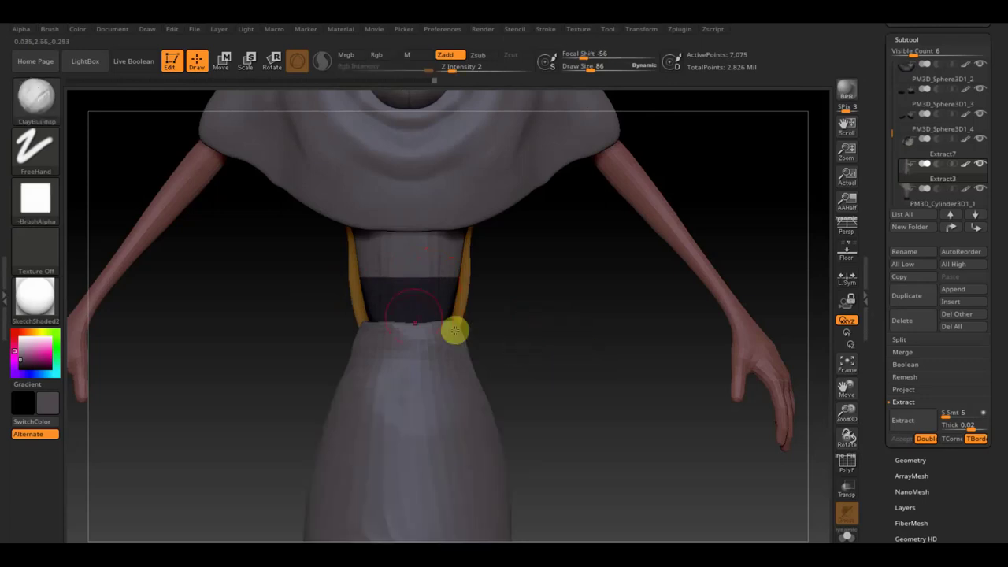
left_click_drag(562, 387, 322, 279, "ctrl")
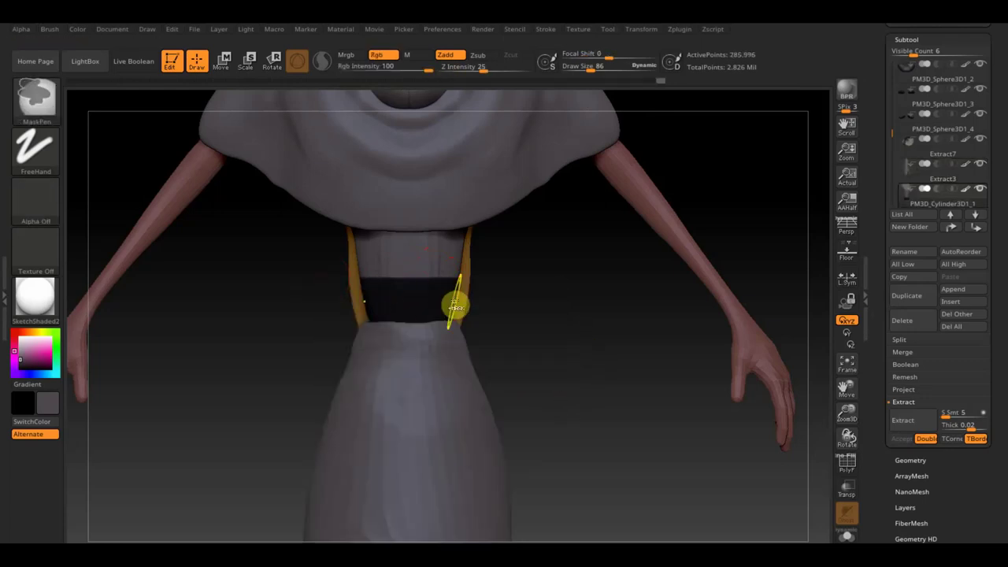
left_click(455, 306, "ctrl")
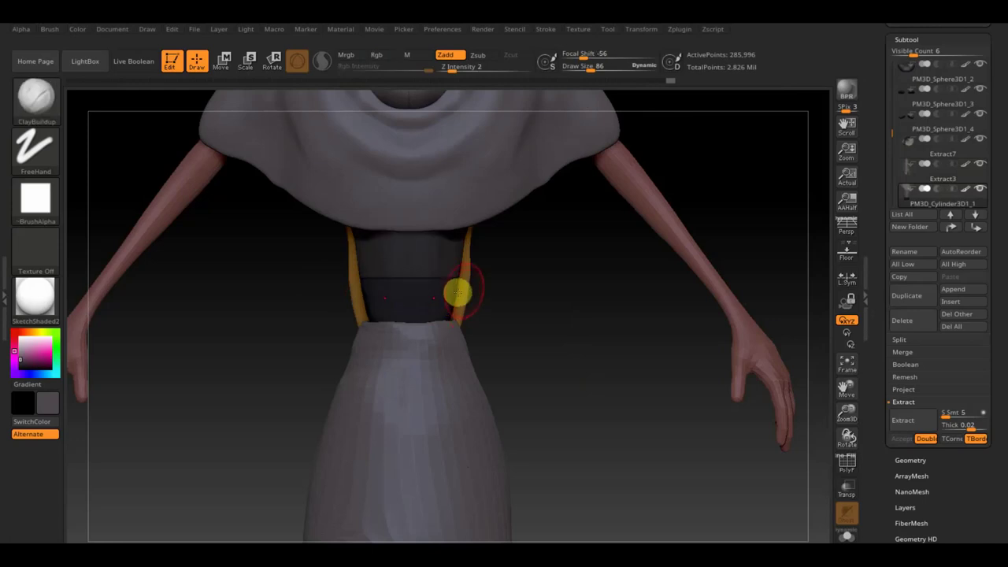
left_click_drag(581, 71, 578, 71)
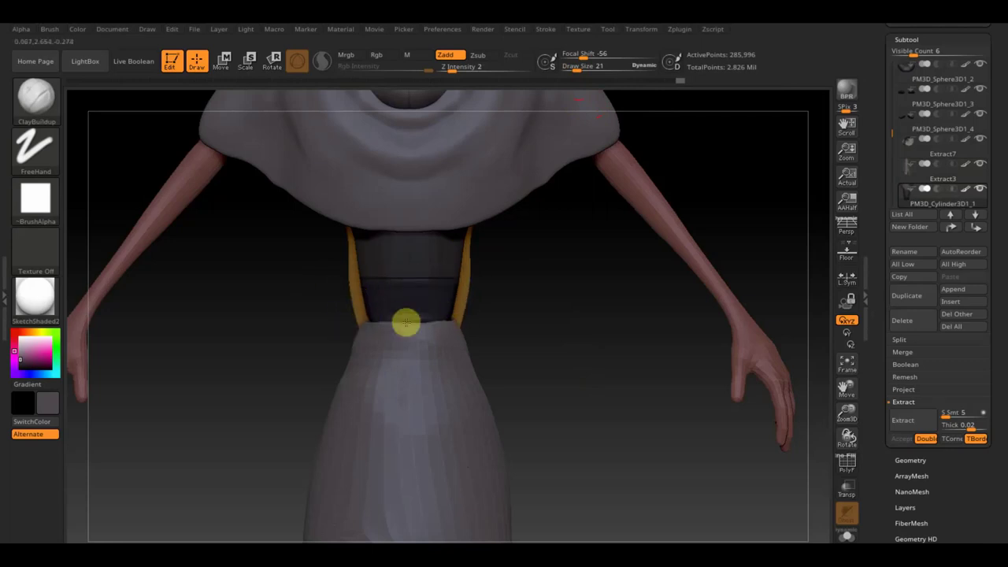
Build up the belt band around the waist from all sides, then invert the mask
left_click_drag(502, 326, 558, 333)
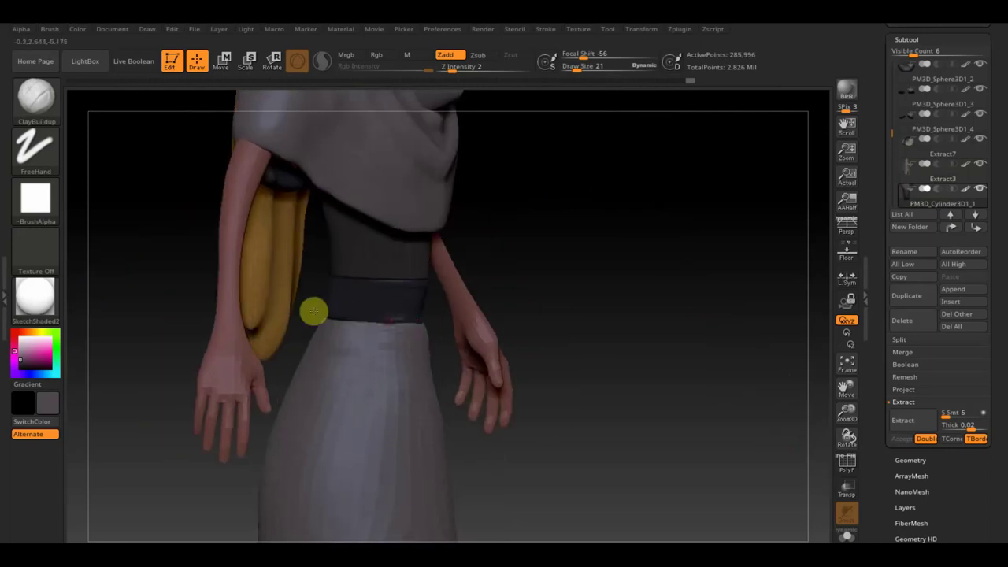
left_click(344, 315)
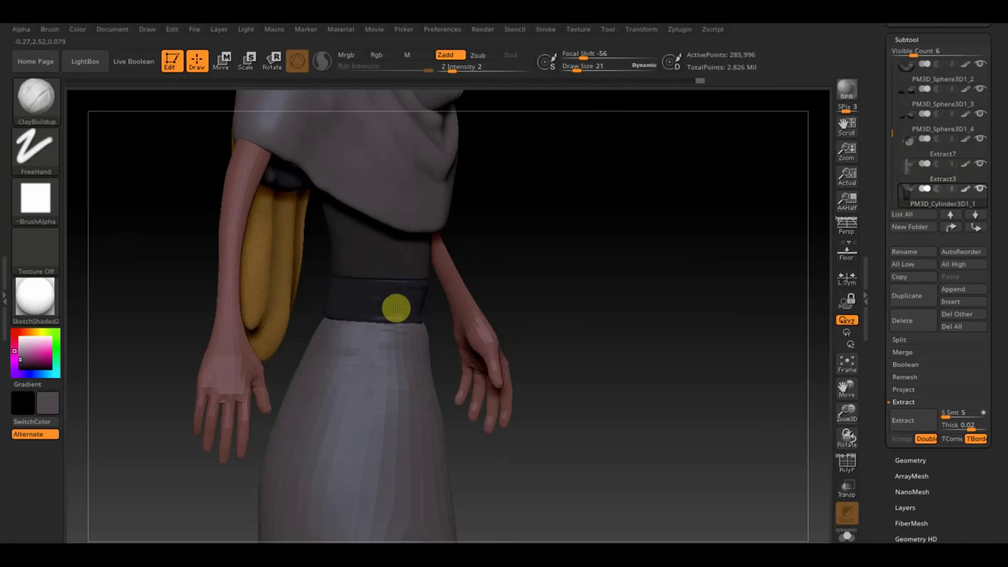
mouse_move(502, 296)
left_mouse_down()
mouse_move(610, 286)
mouse_move(389, 322)
mouse_move(406, 314)
left_mouse_up()
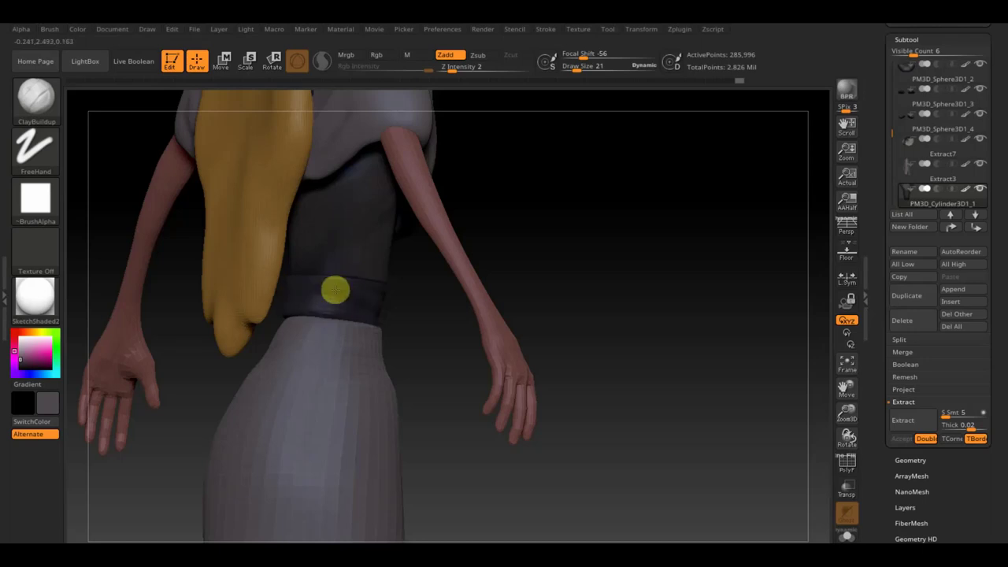
mouse_move(598, 275)
left_mouse_down()
mouse_move(540, 275)
mouse_move(504, 292)
left_mouse_up()
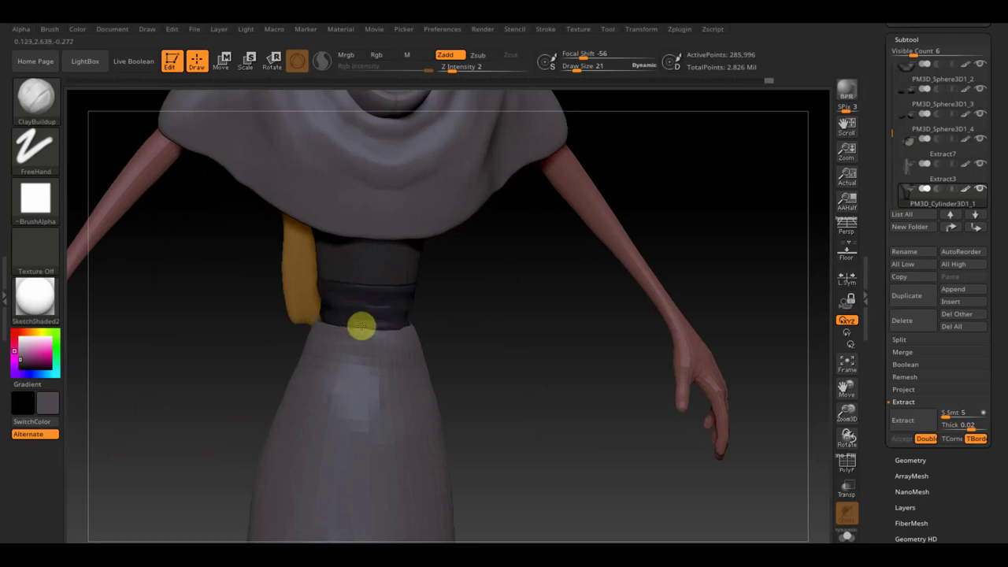
left_click_drag(457, 313, 508, 313)
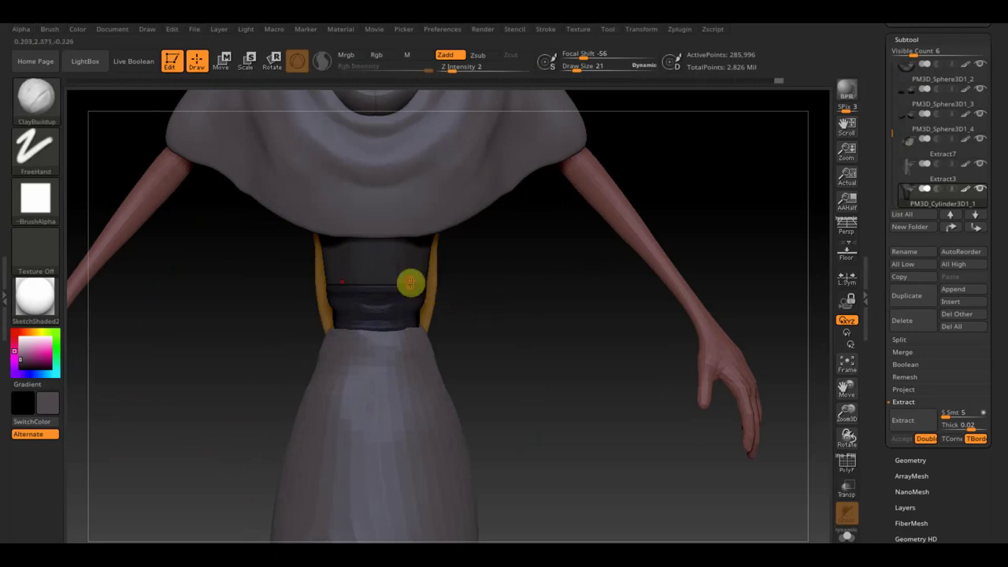
left_click(510, 291, "ctrl")
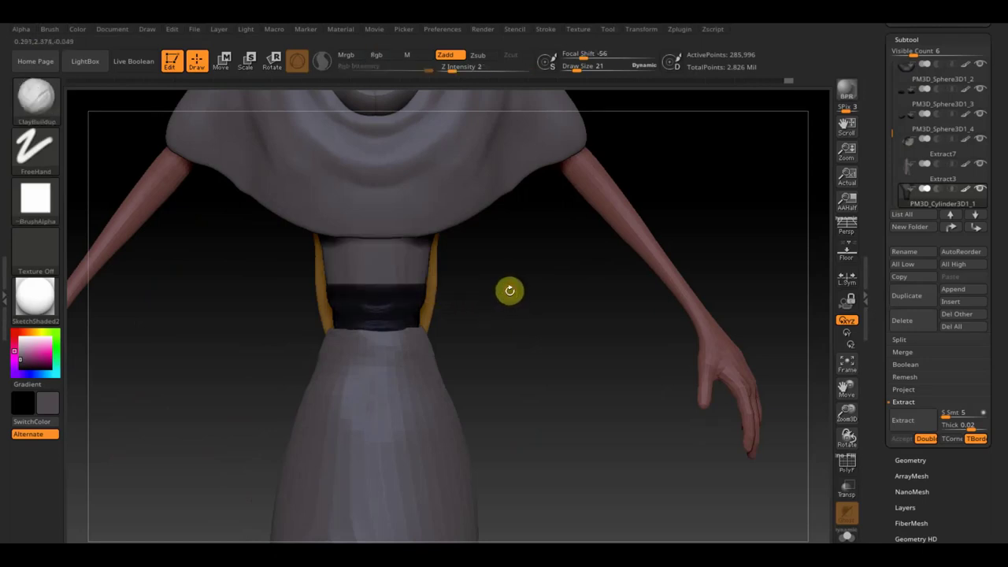
left_click_drag(512, 301, 543, 304)
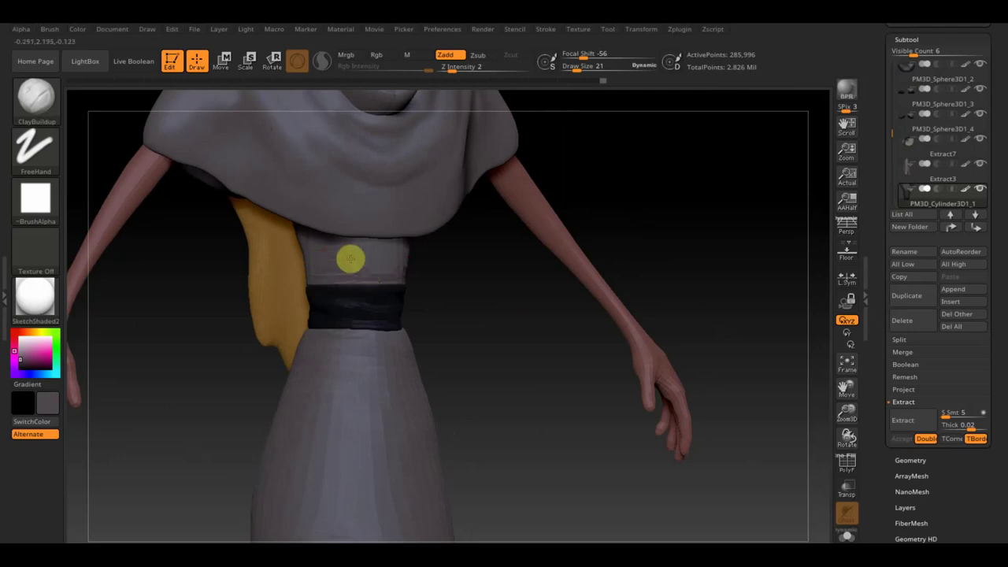
Smooth the torso section just above the belt with Draw Size 73
left_click_drag(437, 288, 403, 275)
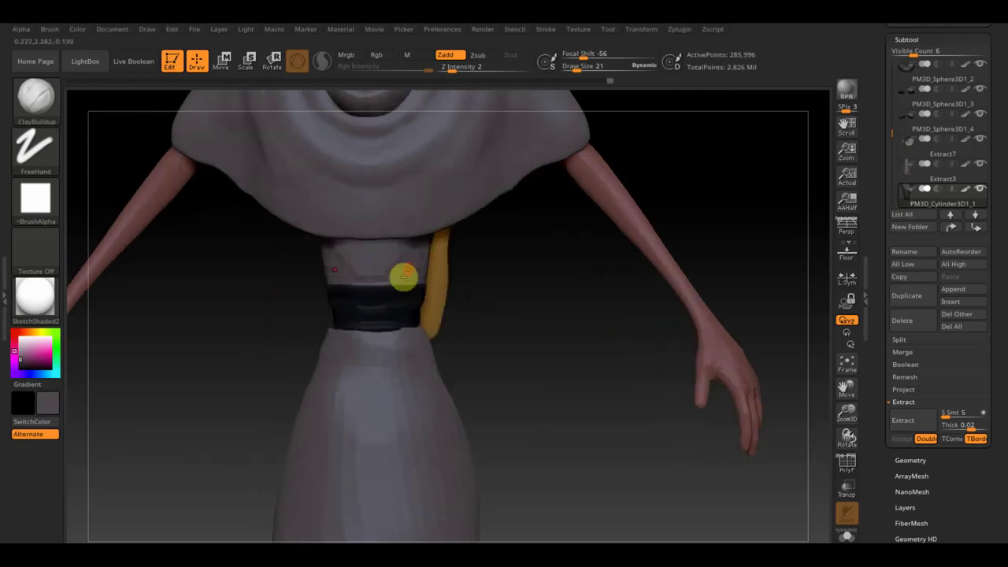
key("shift")
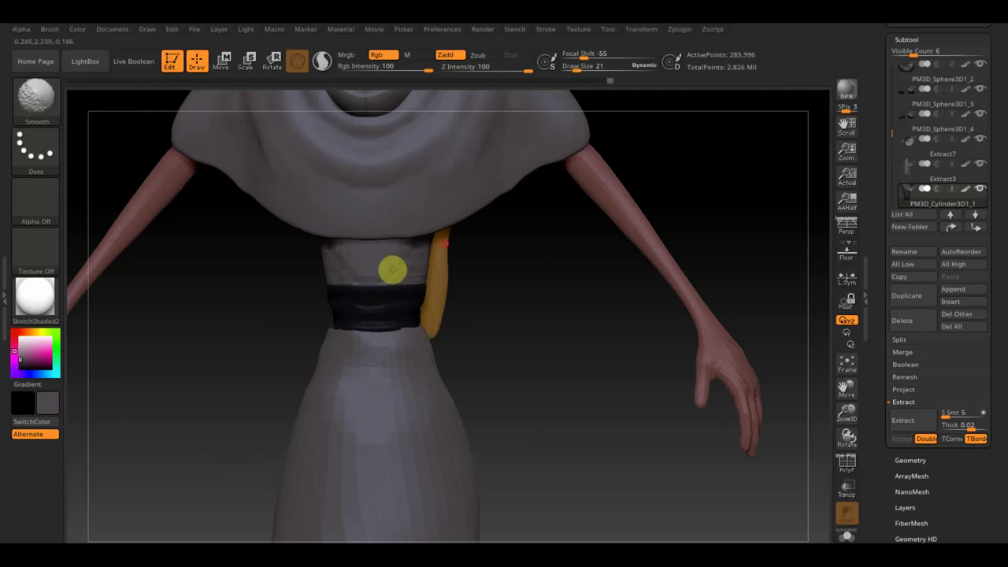
left_click_drag(581, 68, 589, 68)
left_click_drag(413, 224, 404, 270, "shift")
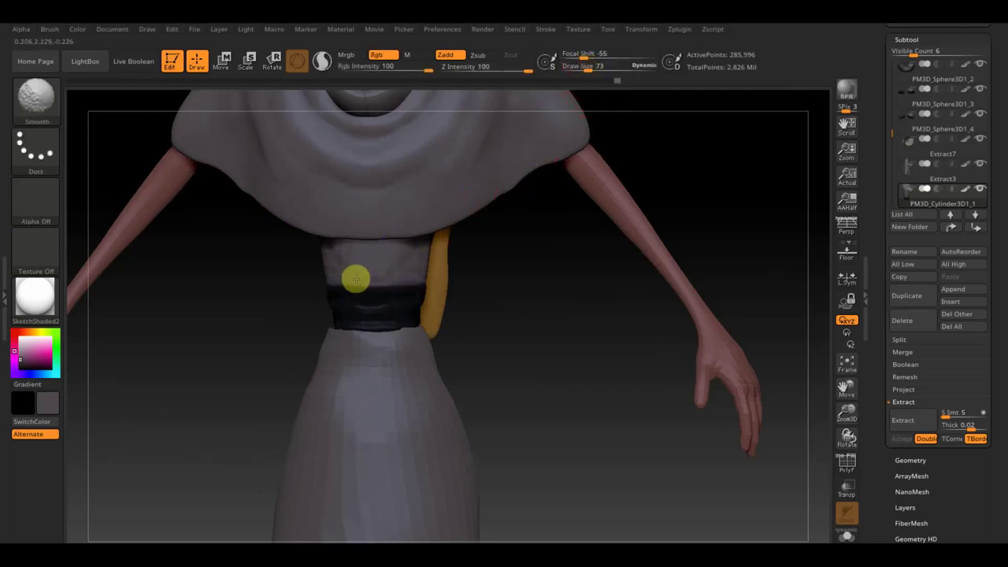
key("shift")
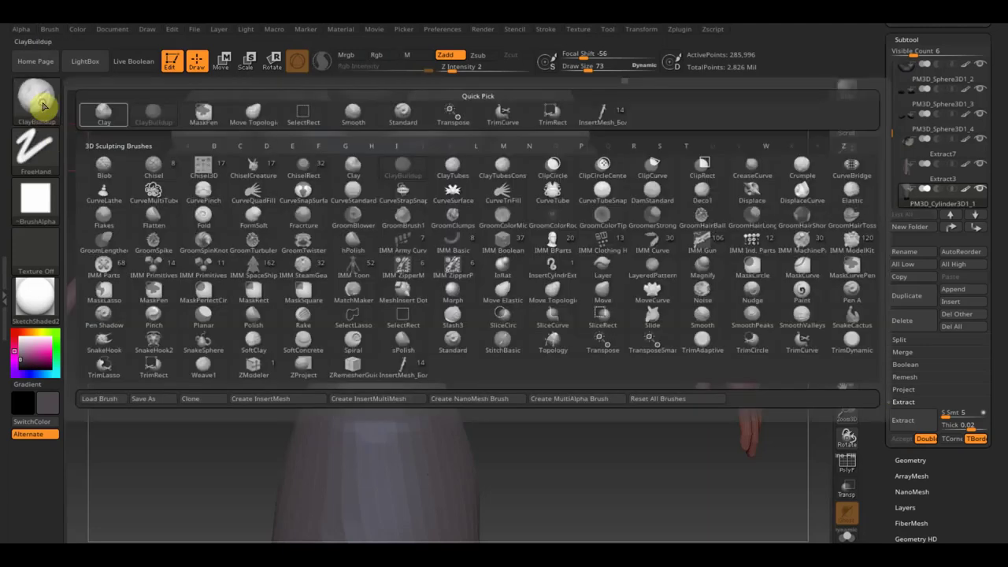
Select Move Topological at Draw Size 151 and reshape the waist from side and front
left_click(36, 96)
left_click(259, 111)
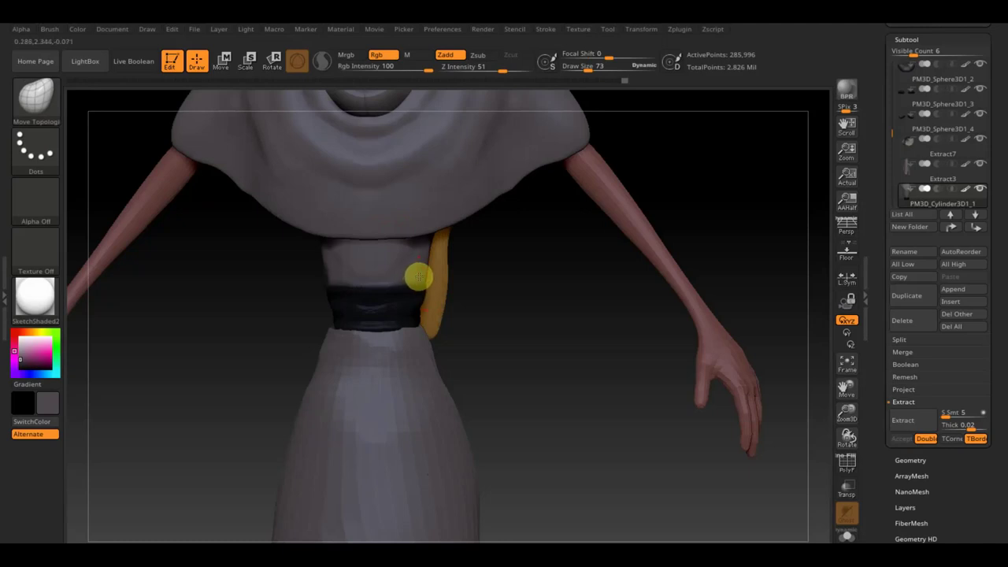
left_click_drag(586, 68, 598, 66)
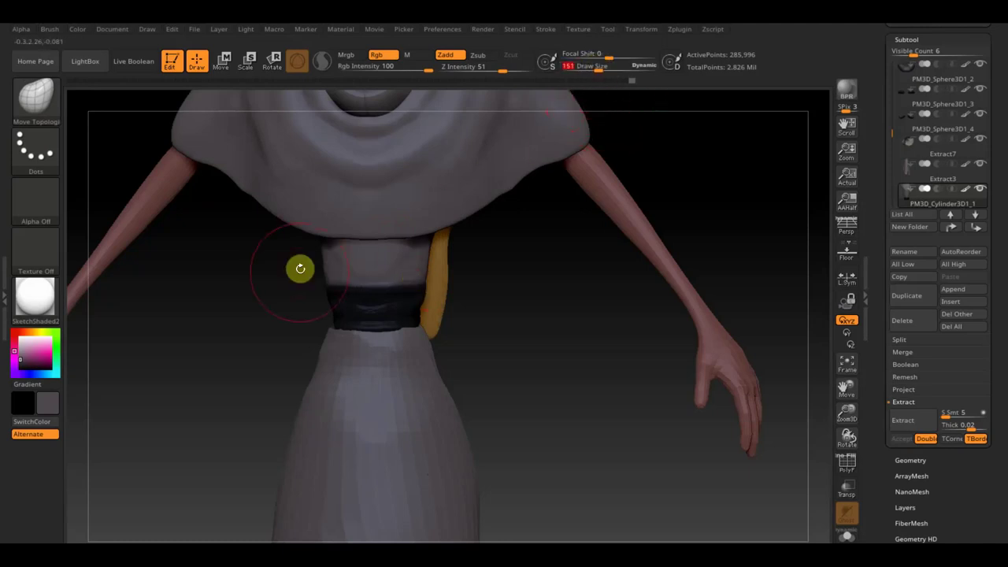
mouse_move(491, 307)
left_mouse_down()
mouse_move(465, 315)
mouse_move(360, 279)
left_mouse_up()
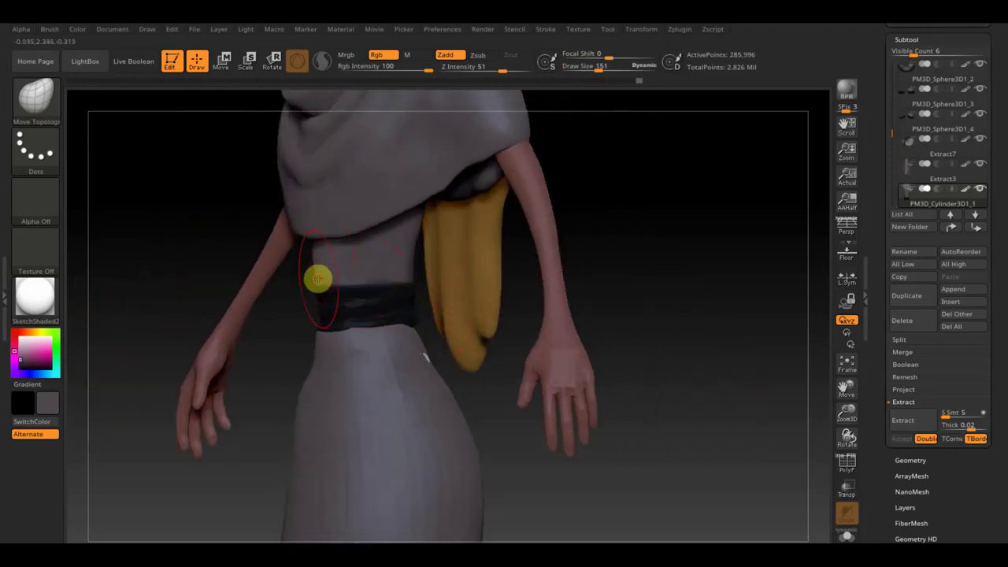
mouse_move(616, 307)
left_mouse_down()
mouse_move(706, 265)
mouse_move(682, 271)
mouse_move(754, 277)
mouse_move(662, 273)
mouse_move(708, 210)
mouse_move(689, 213)
mouse_move(722, 287)
mouse_move(646, 295)
mouse_move(709, 308)
mouse_move(638, 333)
mouse_move(685, 324)
mouse_move(696, 422)
left_mouse_up()
Frame the figure, make Extract3 active, and enlarge the brush to Draw Size 422
mouse_move(590, 236)
left_mouse_down()
mouse_move(590, 254)
mouse_move(626, 275)
mouse_move(572, 341)
mouse_move(527, 340)
mouse_move(556, 360)
left_mouse_up()
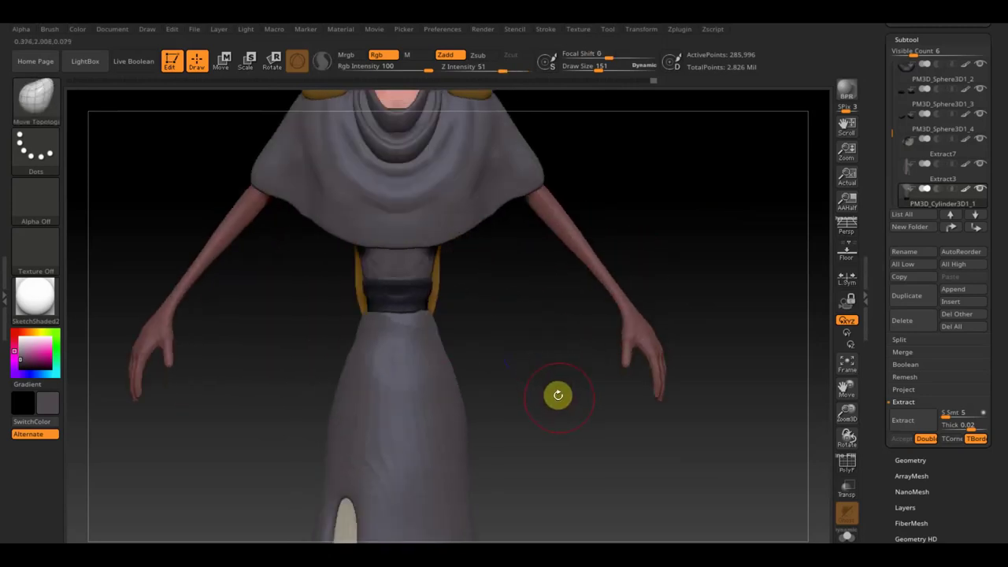
mouse_move(559, 403)
left_mouse_down()
mouse_move(554, 367)
mouse_move(565, 402)
left_mouse_up()
key("f")
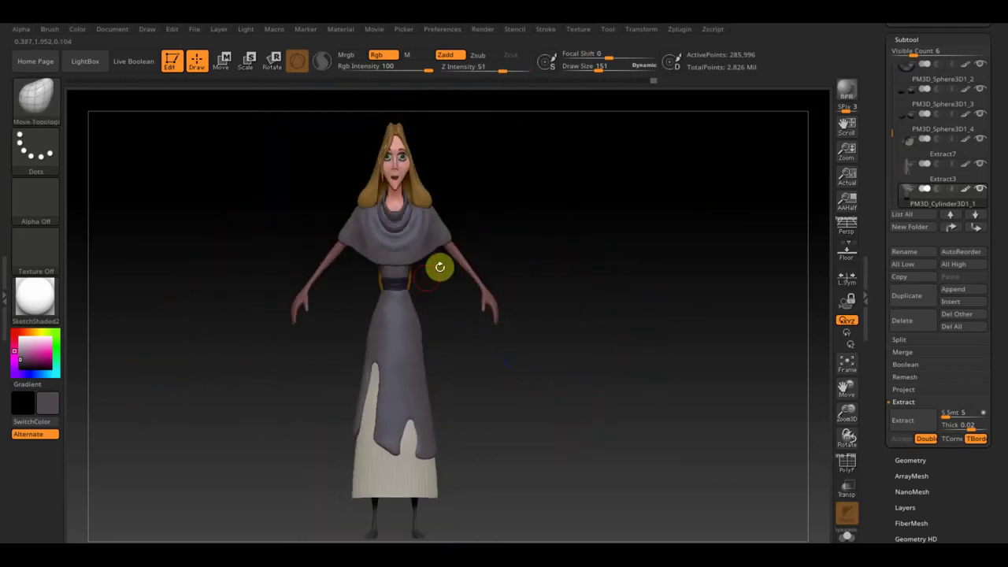
left_click(405, 349, "alt")
left_click_drag(604, 66, 622, 68)
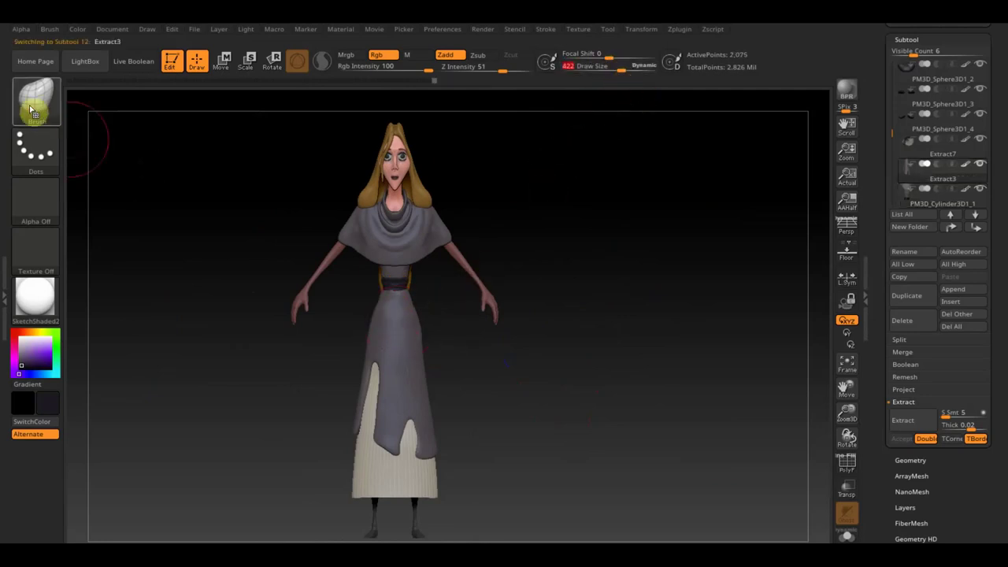
Polypaint the outer dress dark blue with the Standard brush, checking it in profile
left_click(36, 100)
left_click(398, 114)
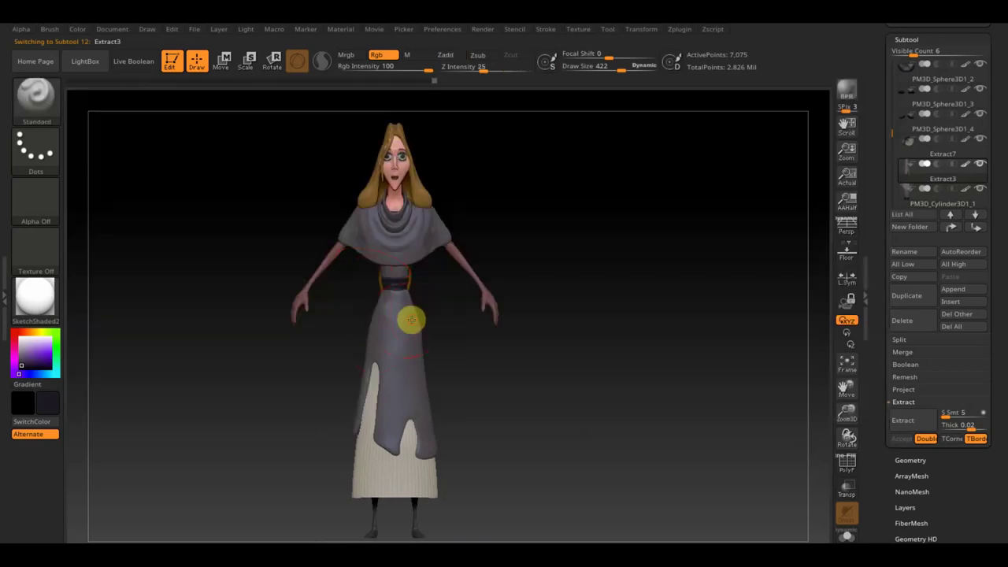
mouse_move(371, 320)
left_mouse_down()
mouse_move(387, 367)
mouse_move(364, 448)
mouse_move(455, 395)
left_mouse_up()
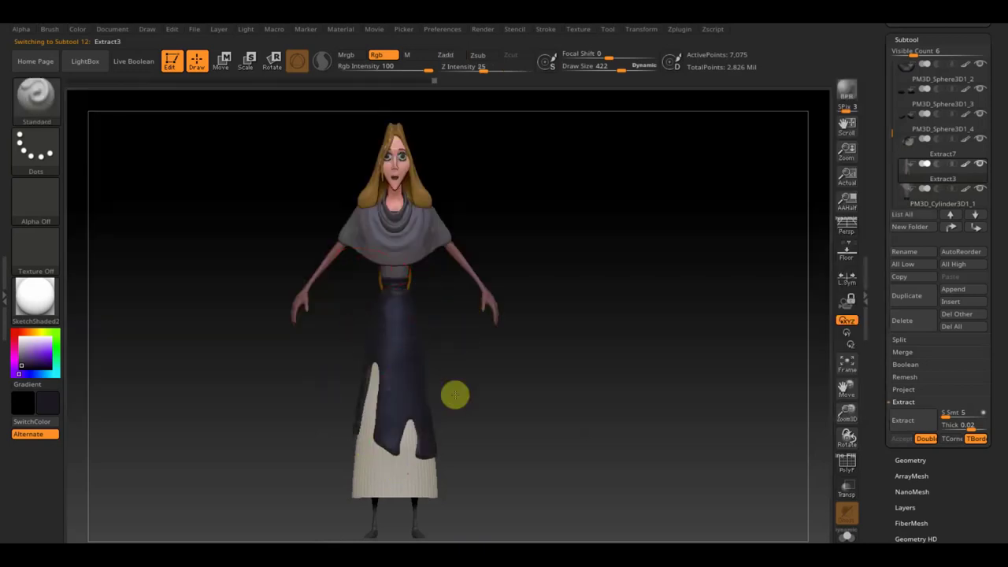
mouse_move(504, 432)
left_mouse_down("shift")
mouse_move(448, 459)
mouse_move(462, 421)
left_mouse_up("shift")
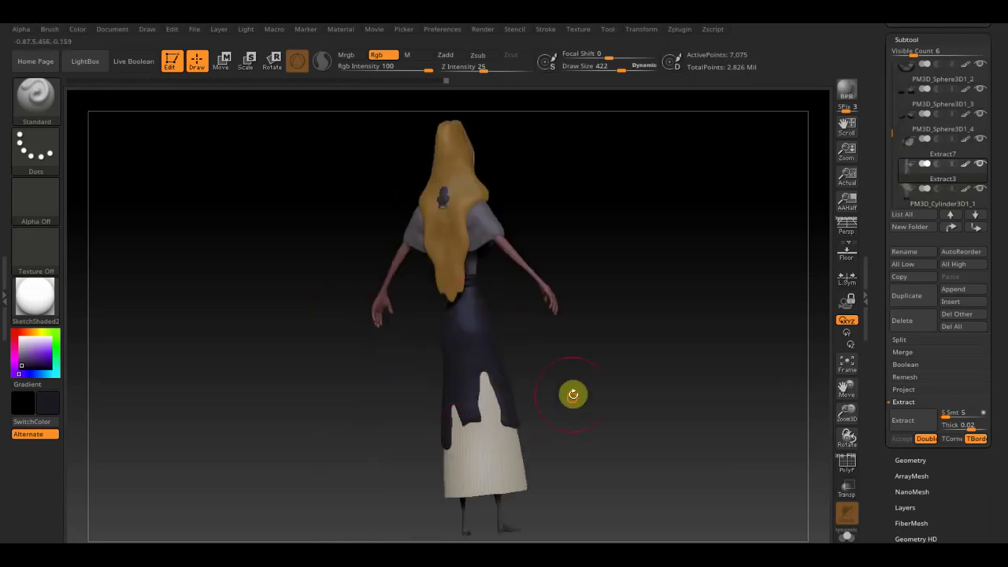
left_click_drag(572, 394, 597, 388, "shift")
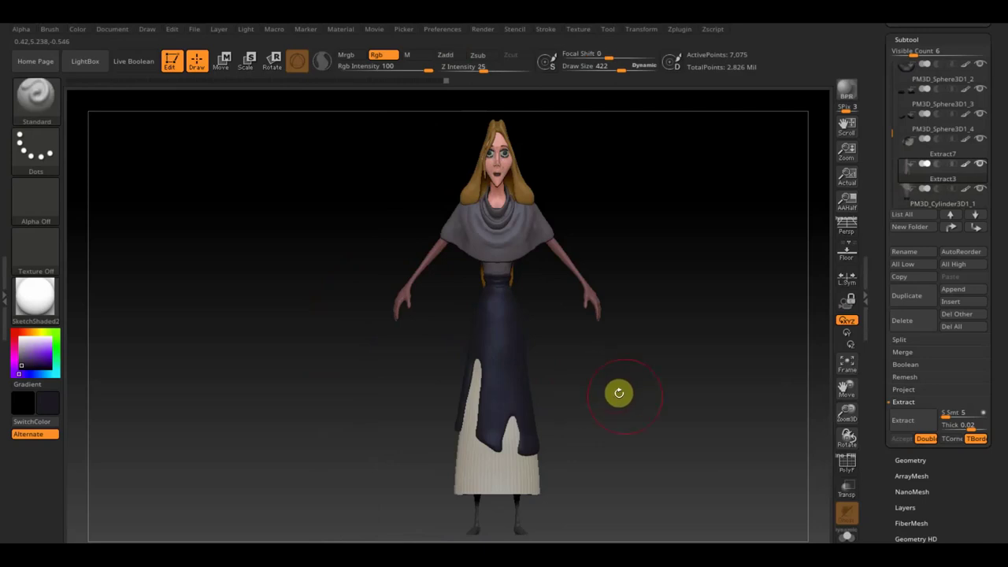
mouse_move(649, 425)
left_mouse_down("alt")
mouse_move(639, 407)
mouse_move(569, 402)
mouse_move(594, 415)
mouse_move(603, 409)
left_mouse_up("alt")
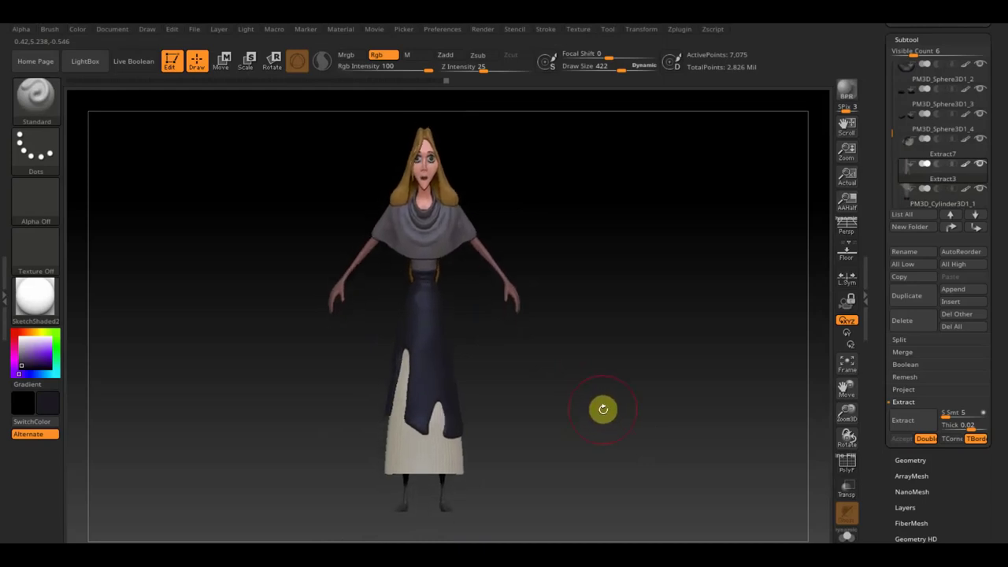